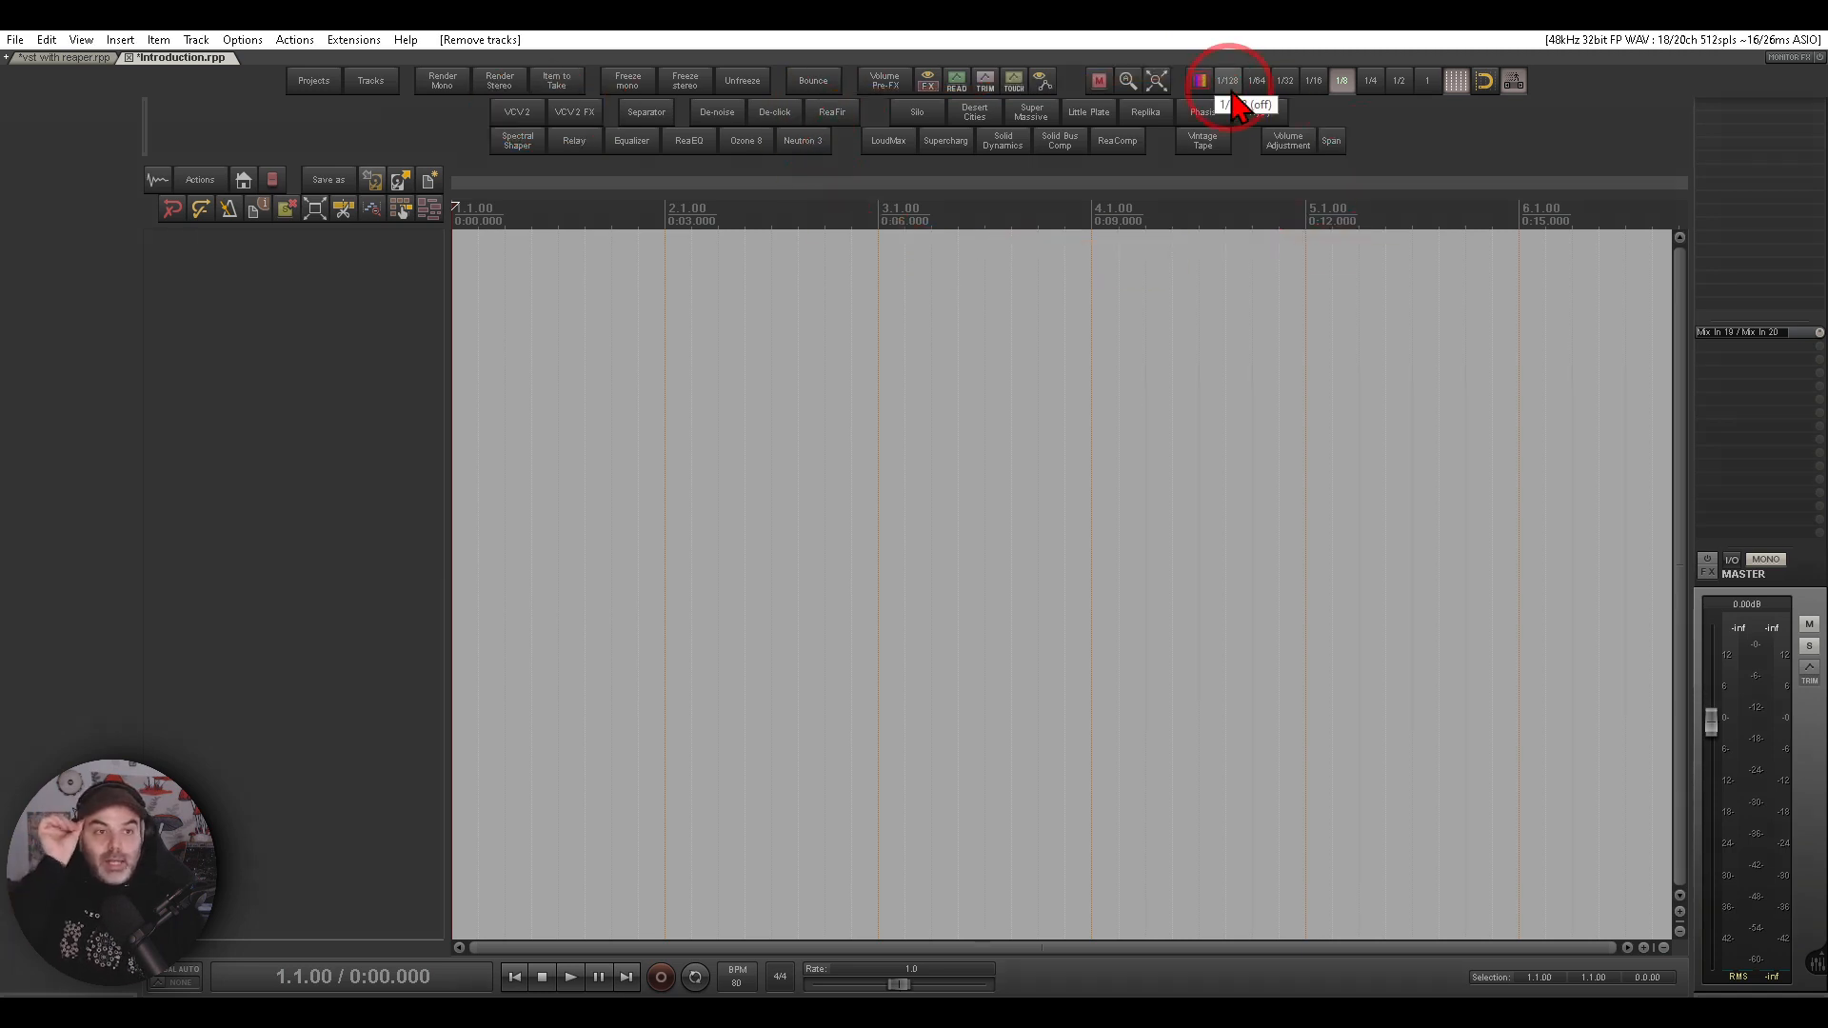
- Add a new track and load the VCV Rack 2 instrument plugin on it
double_click(359, 388)
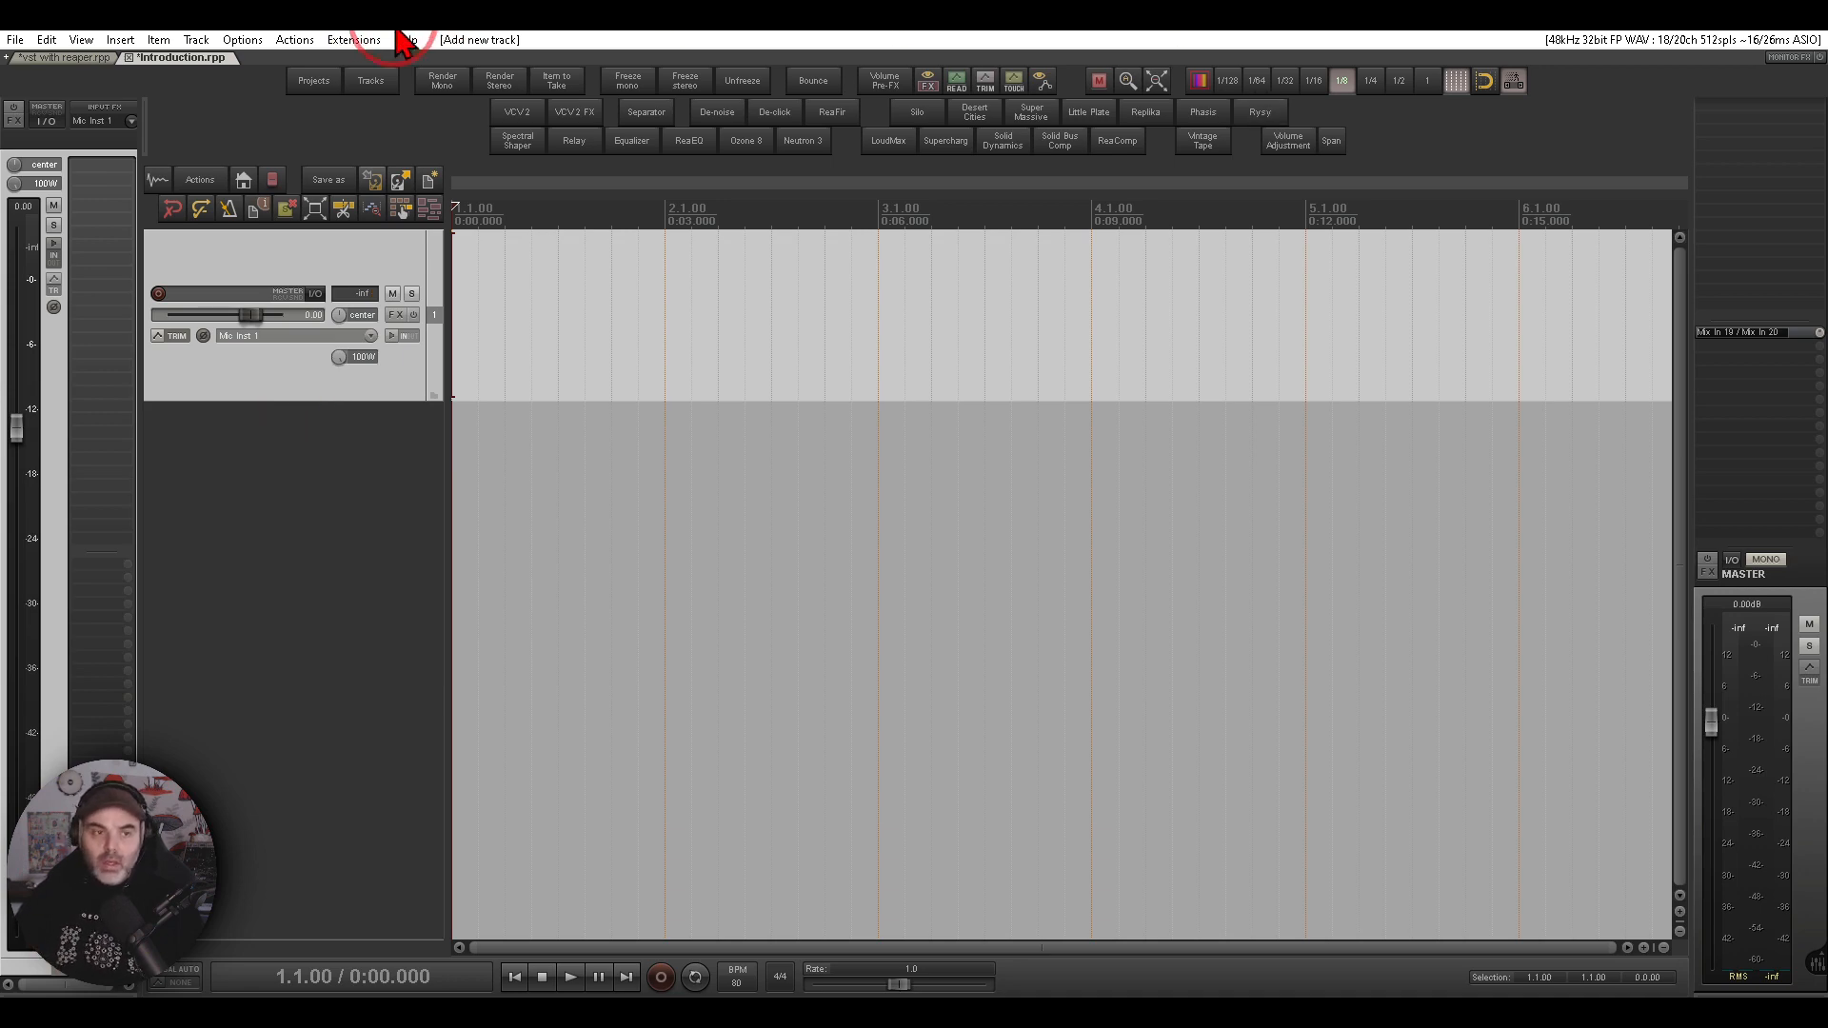
left_click(511, 114)
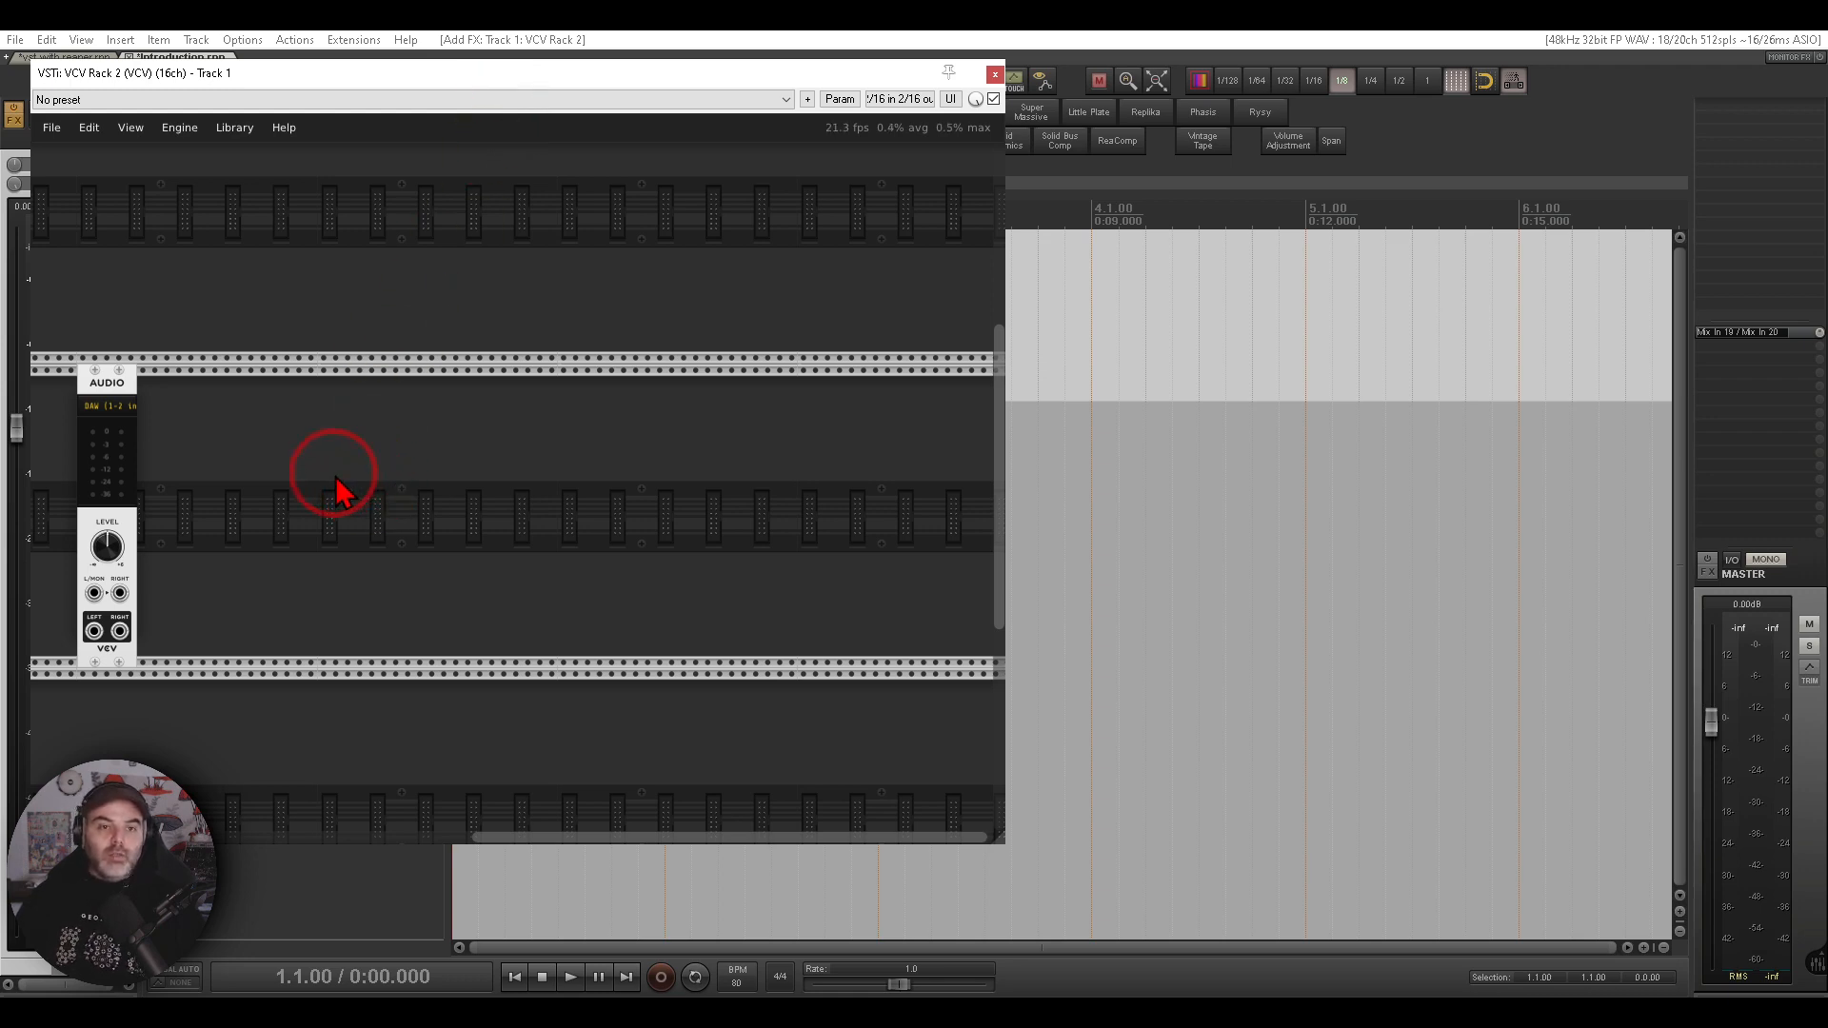
left_click_drag(366, 485, 887, 423)
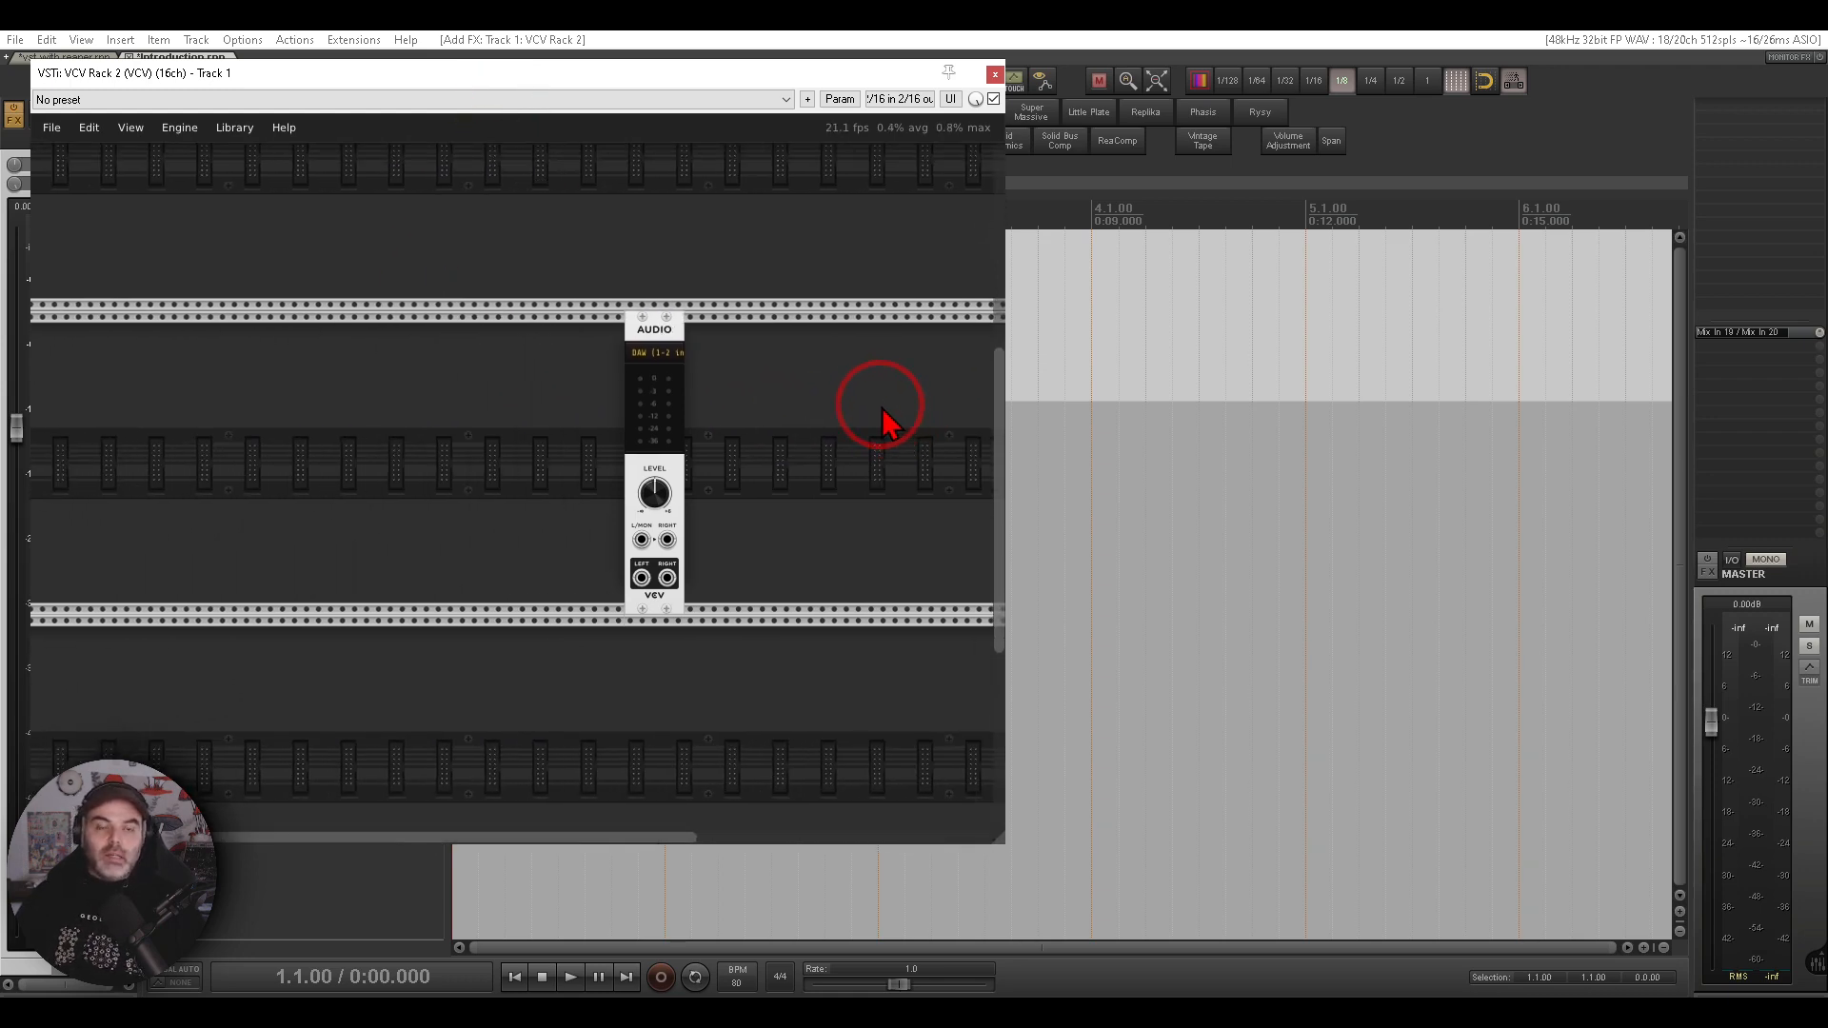
left_click_drag(470, 496, 519, 489)
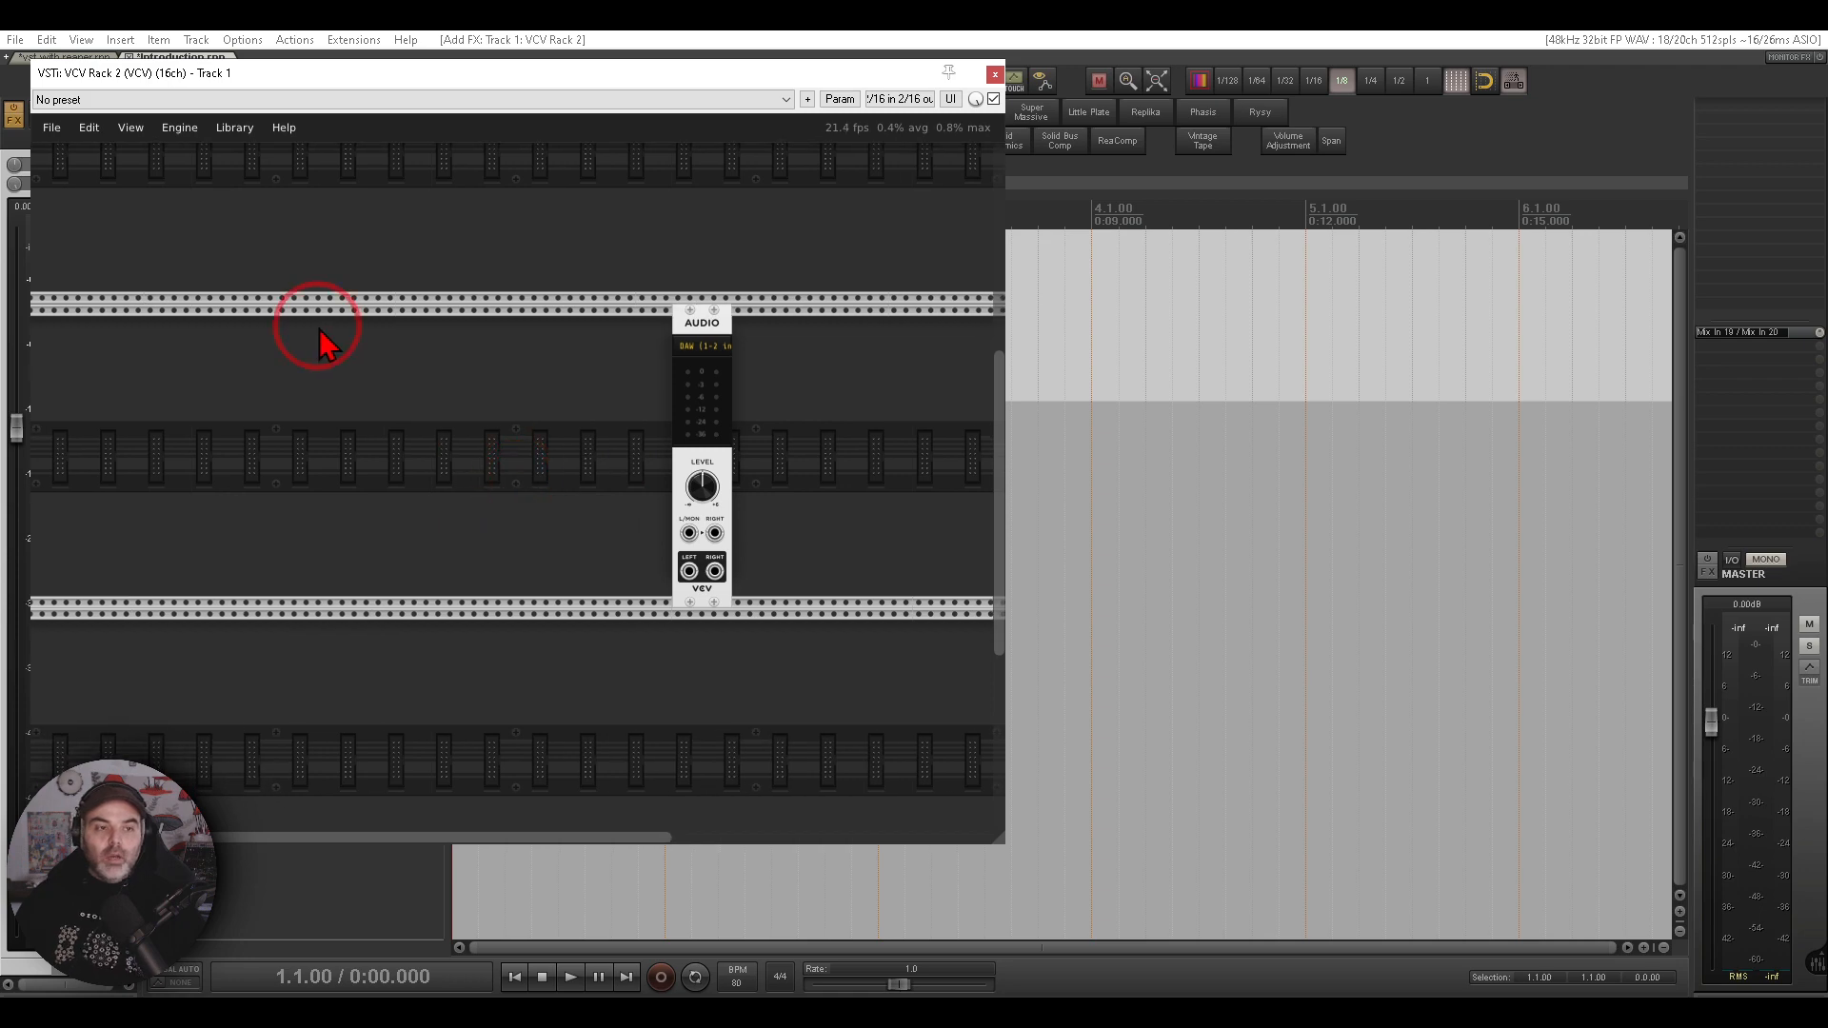
left_click(53, 128)
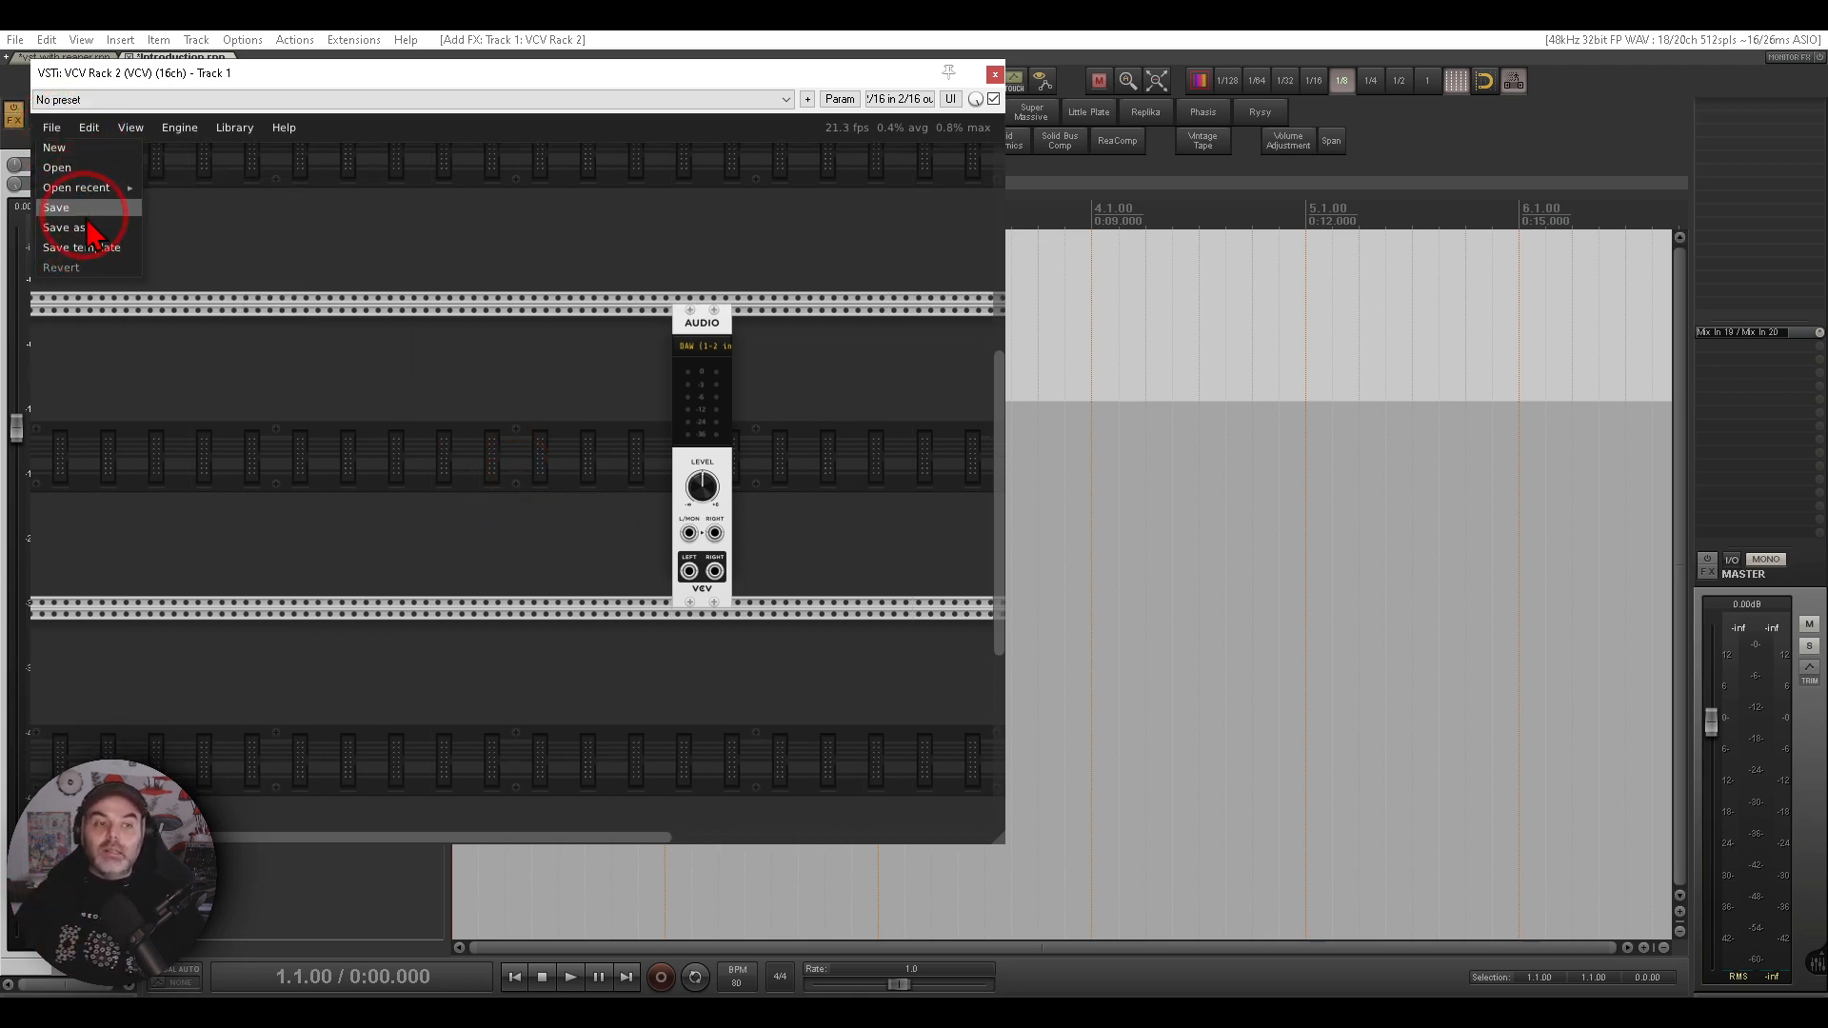
left_click(475, 306)
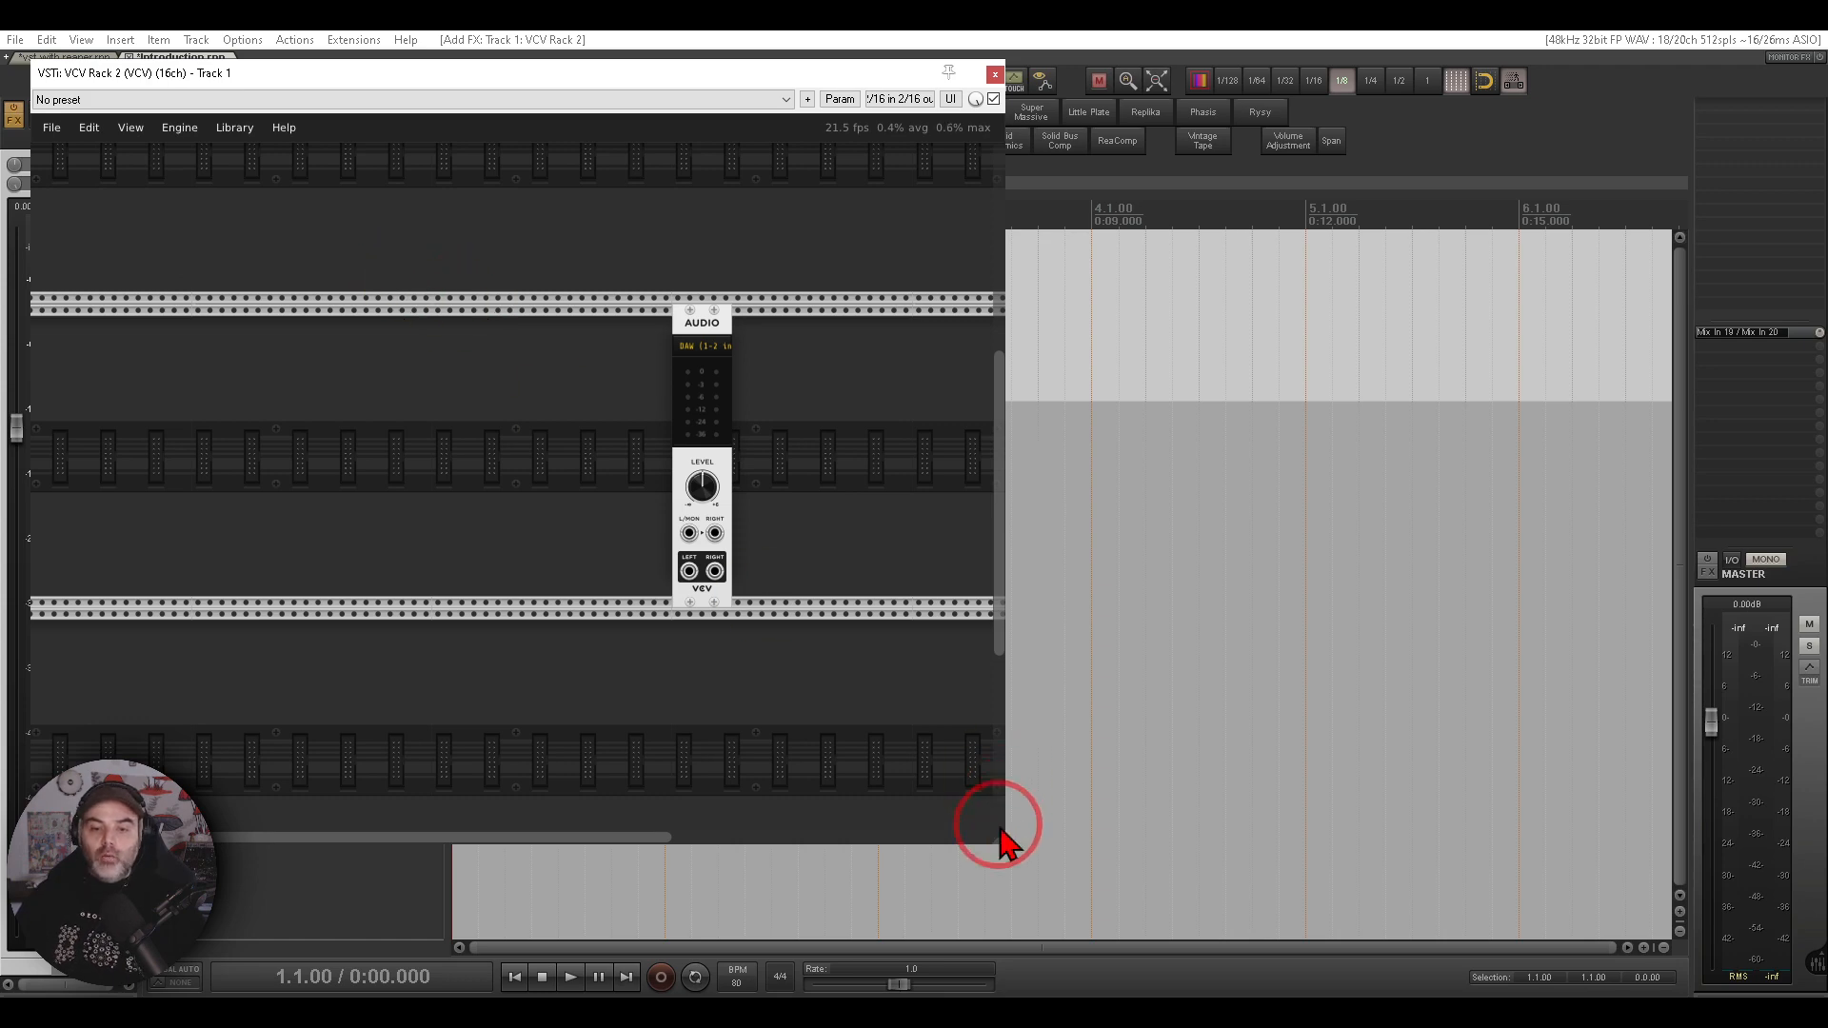
- Enlarge the VCV Rack plugin window to span the arrangement area, then close and reopen it
left_click_drag(997, 844, 1603, 900)
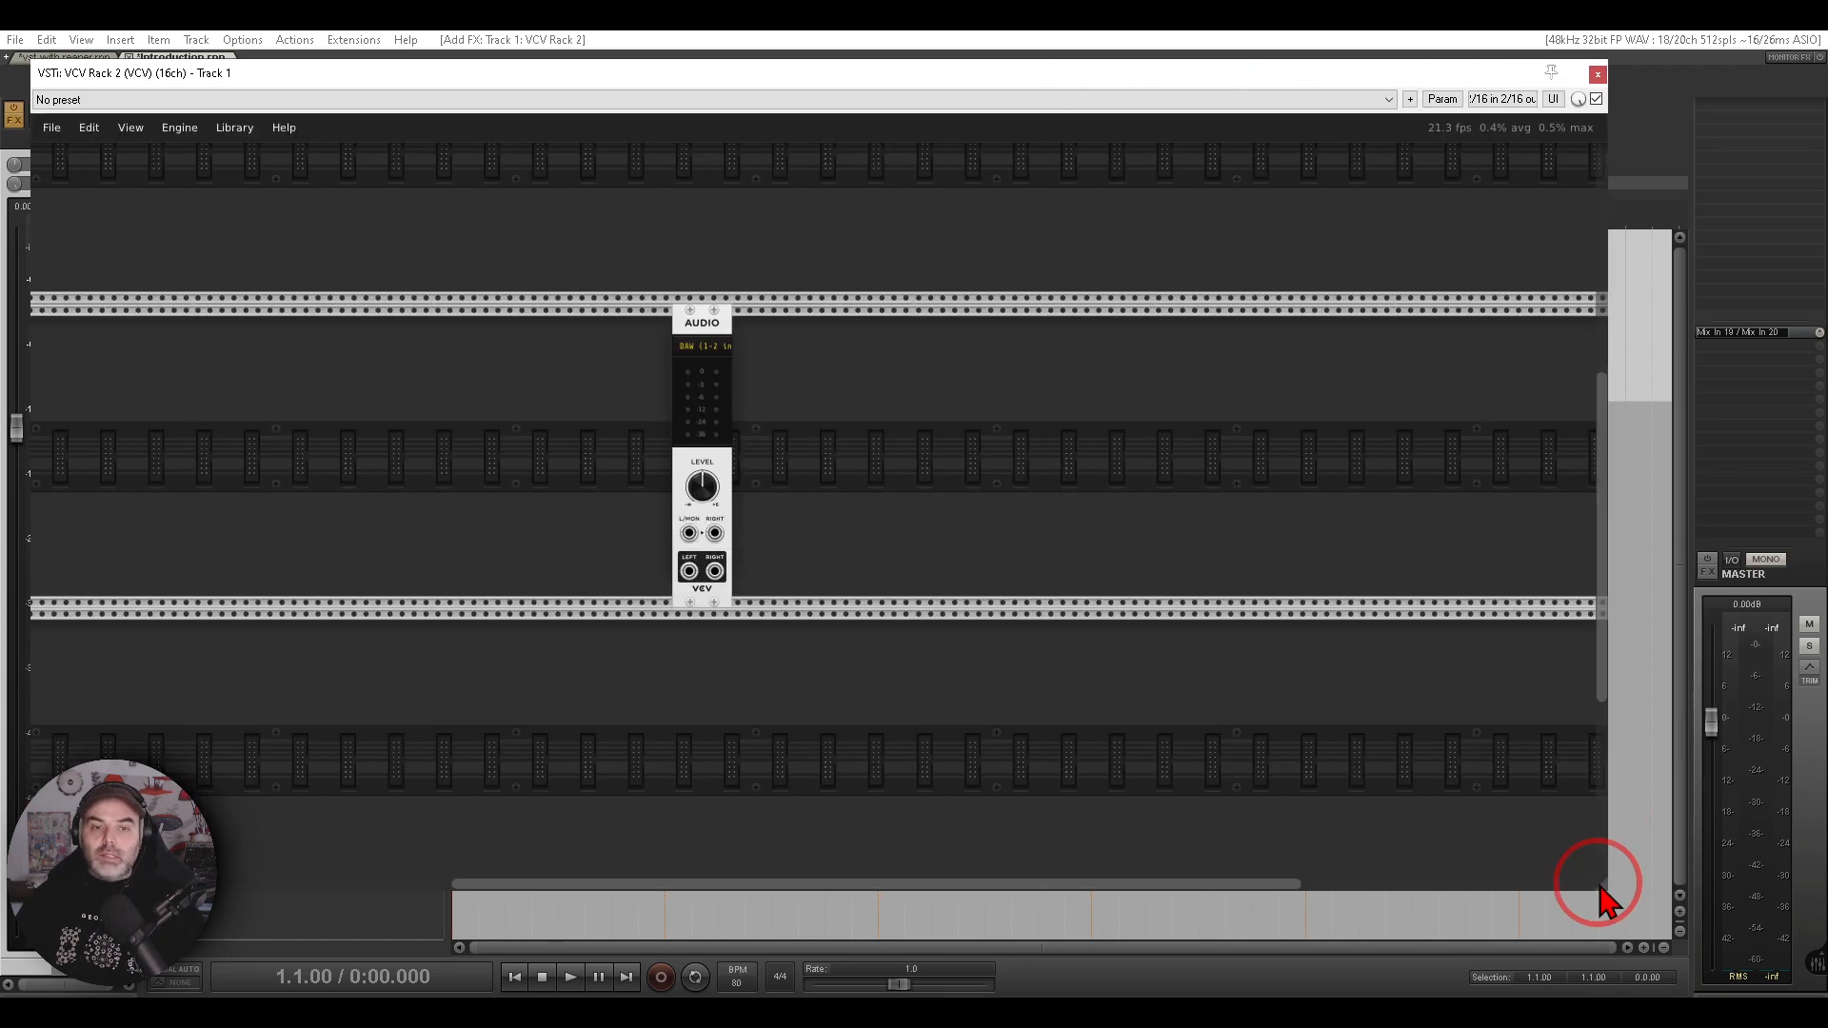
left_click(1598, 74)
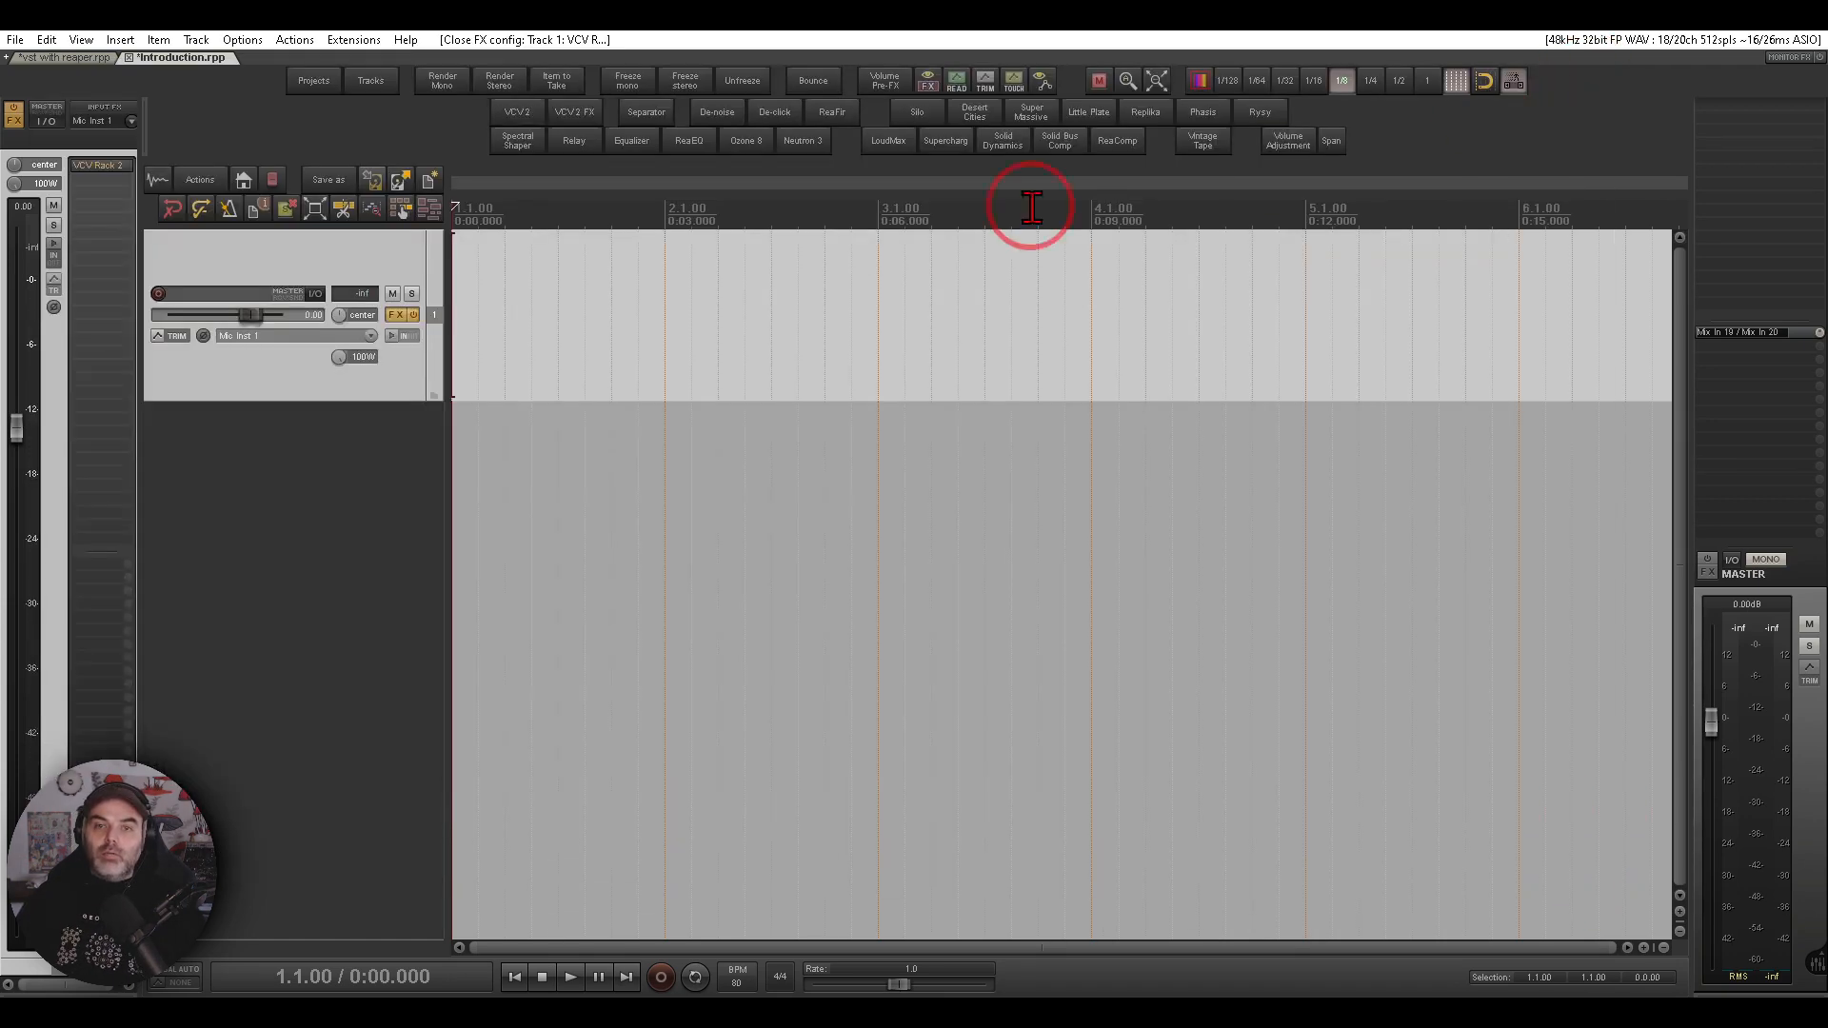
left_click(129, 183)
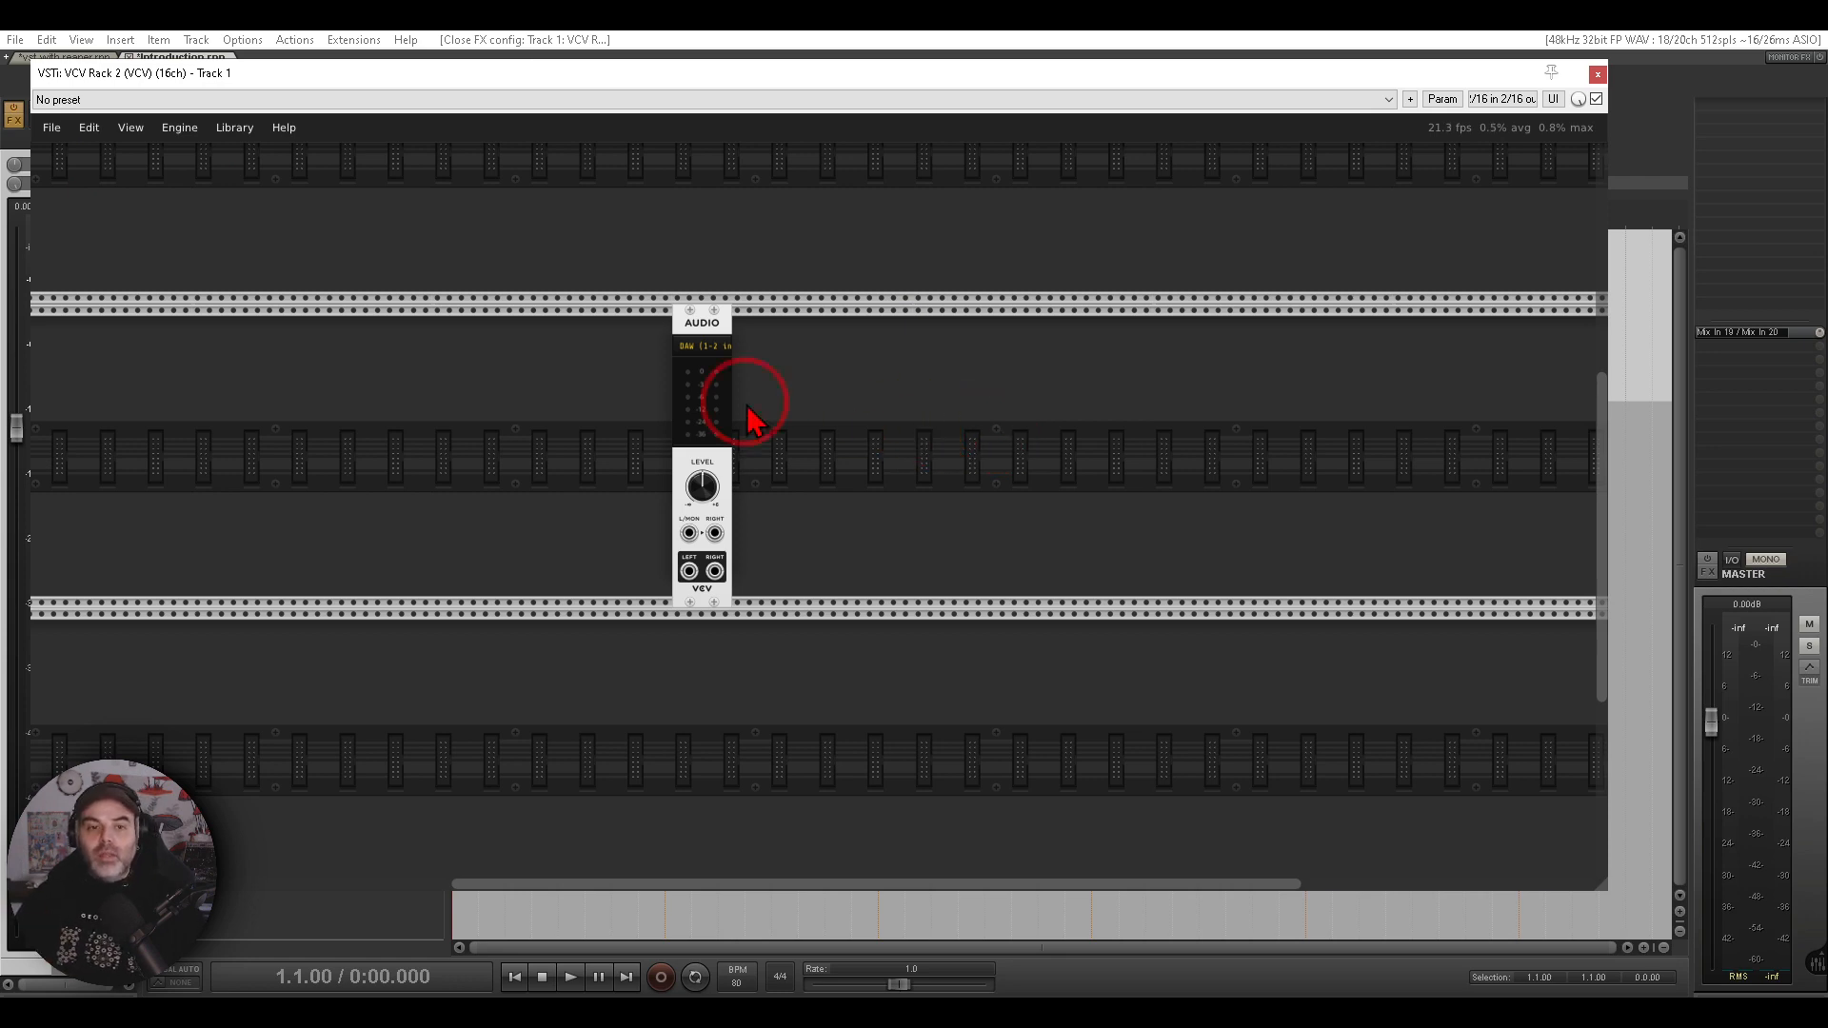
- Search the module browser for midi and add a MIDI-CV module to the rack
left_click_drag(515, 488, 905, 425)
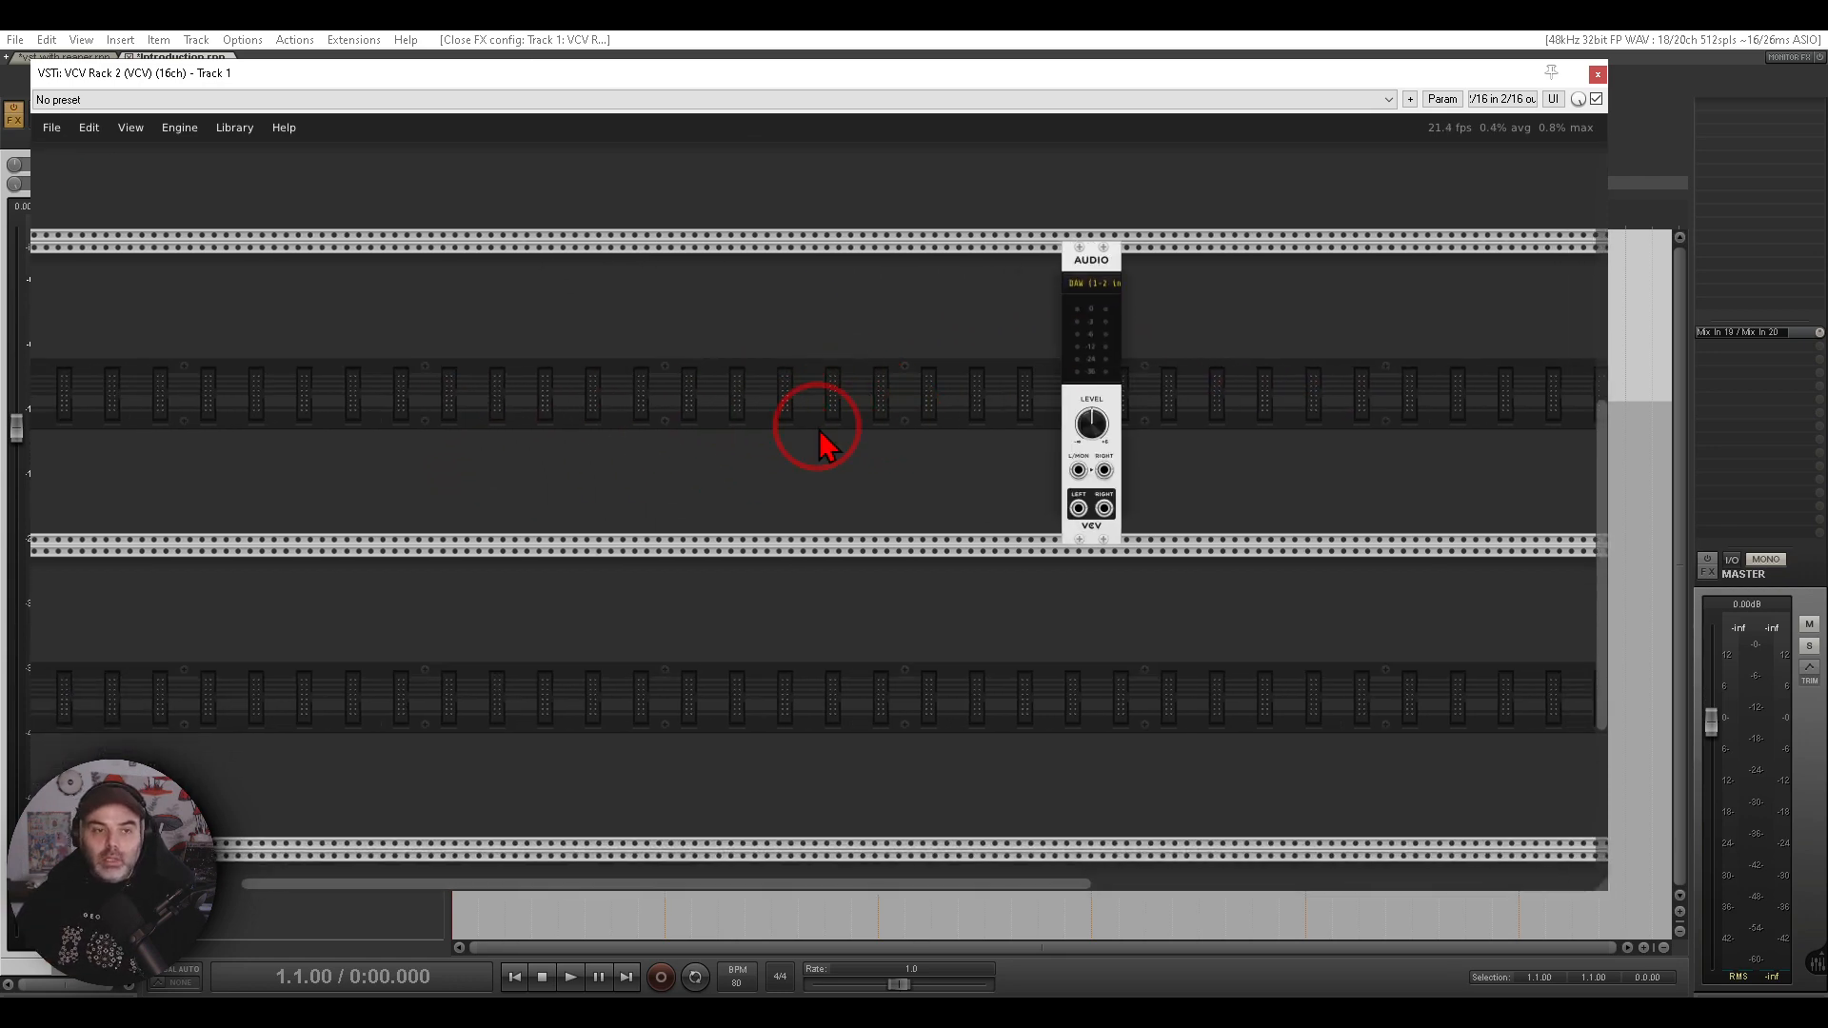
scroll(838, 419, "up", 3)
right_click(946, 471)
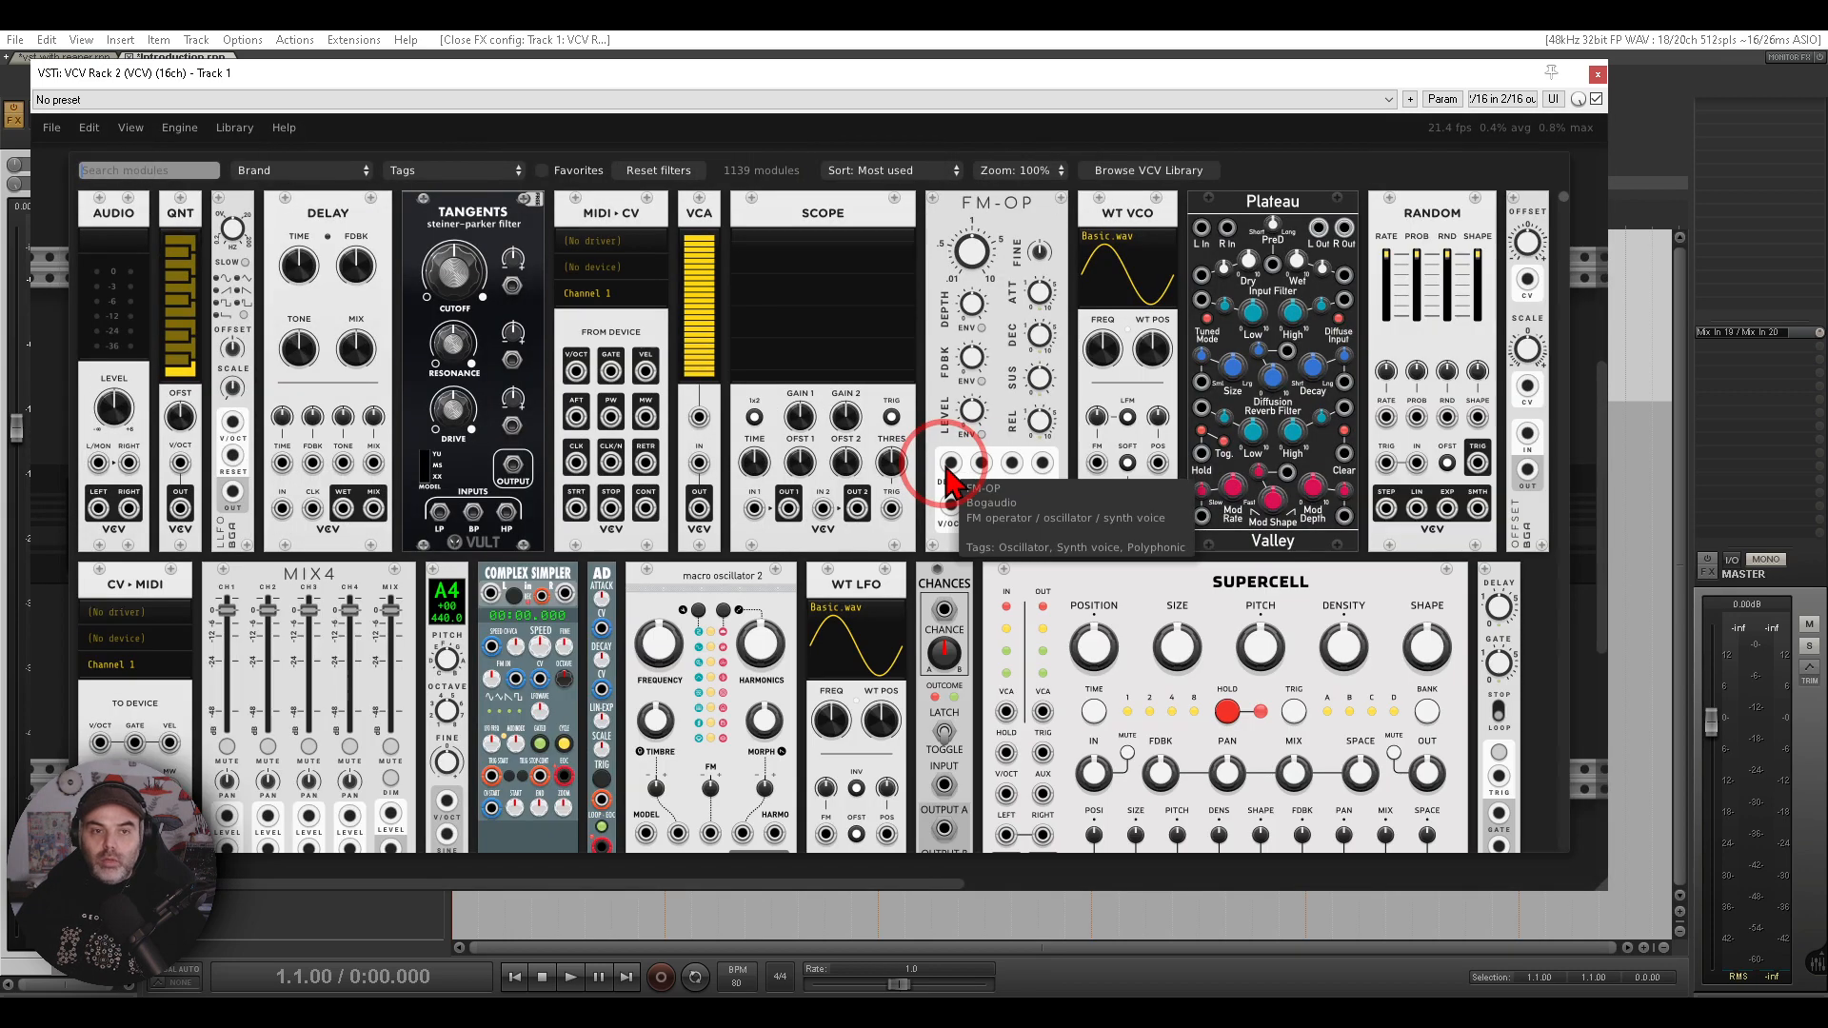
type("midi")
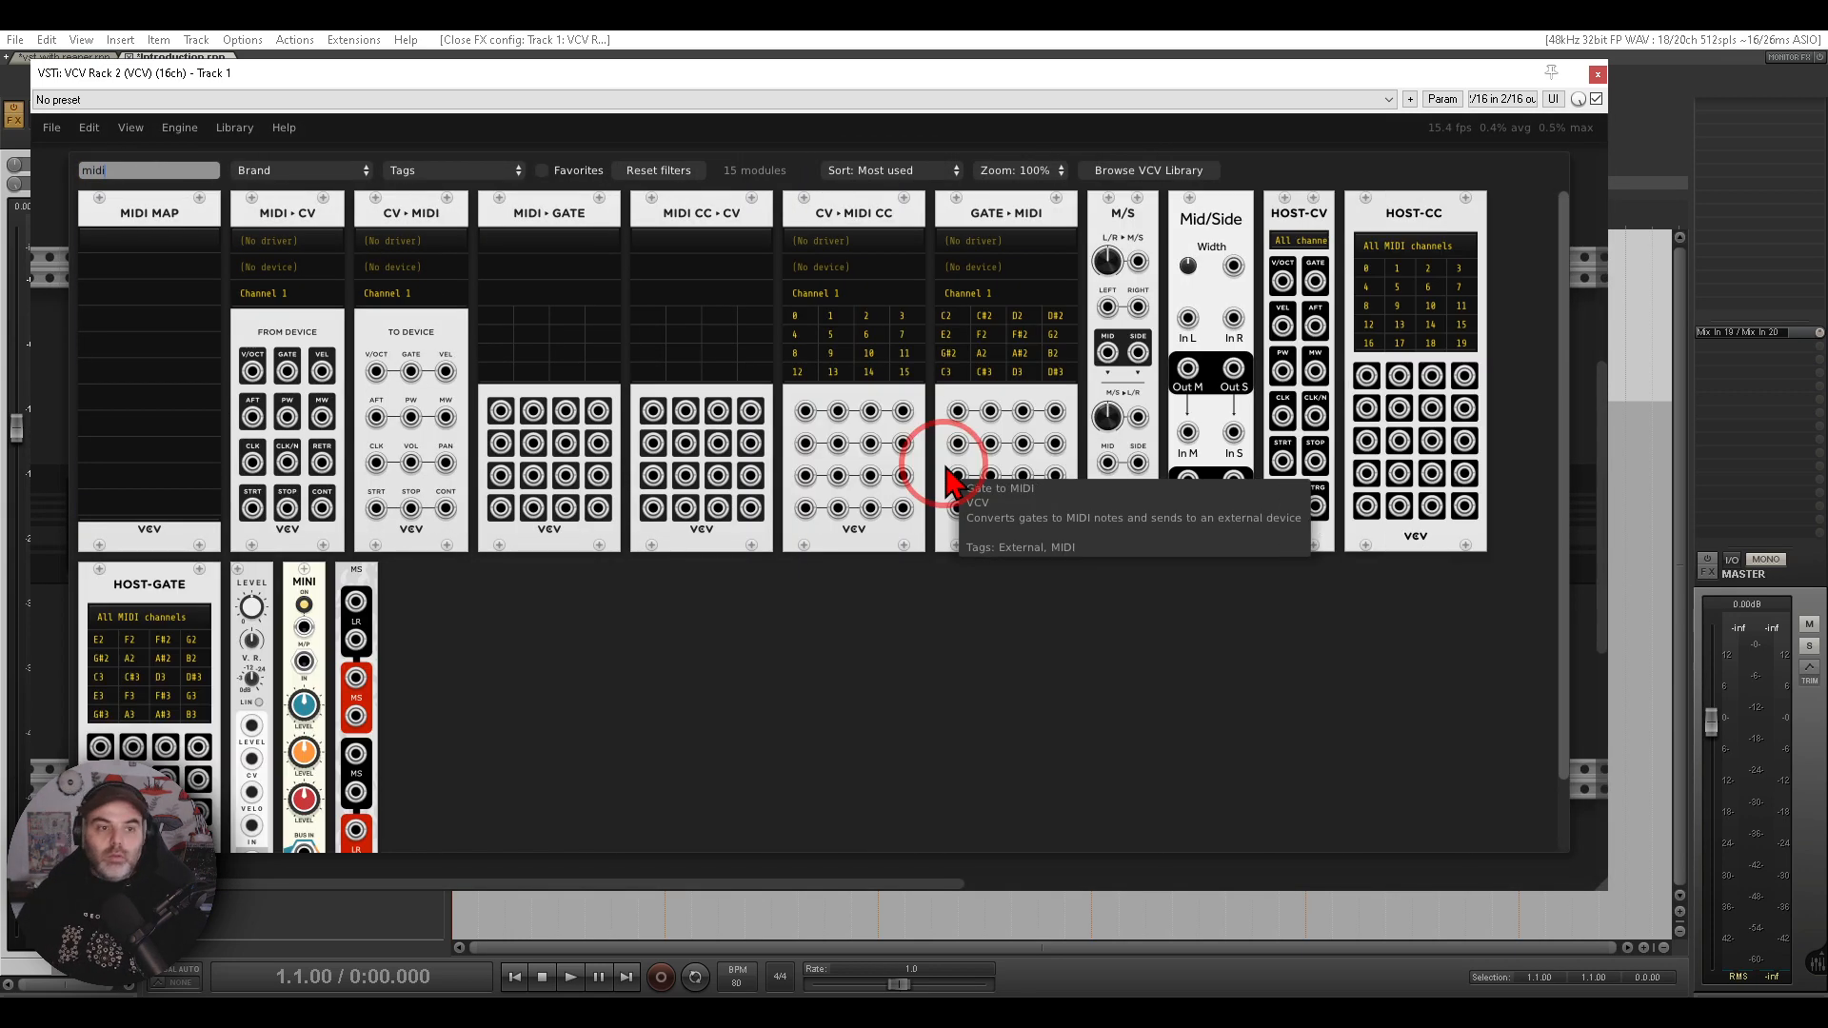
left_click(303, 228)
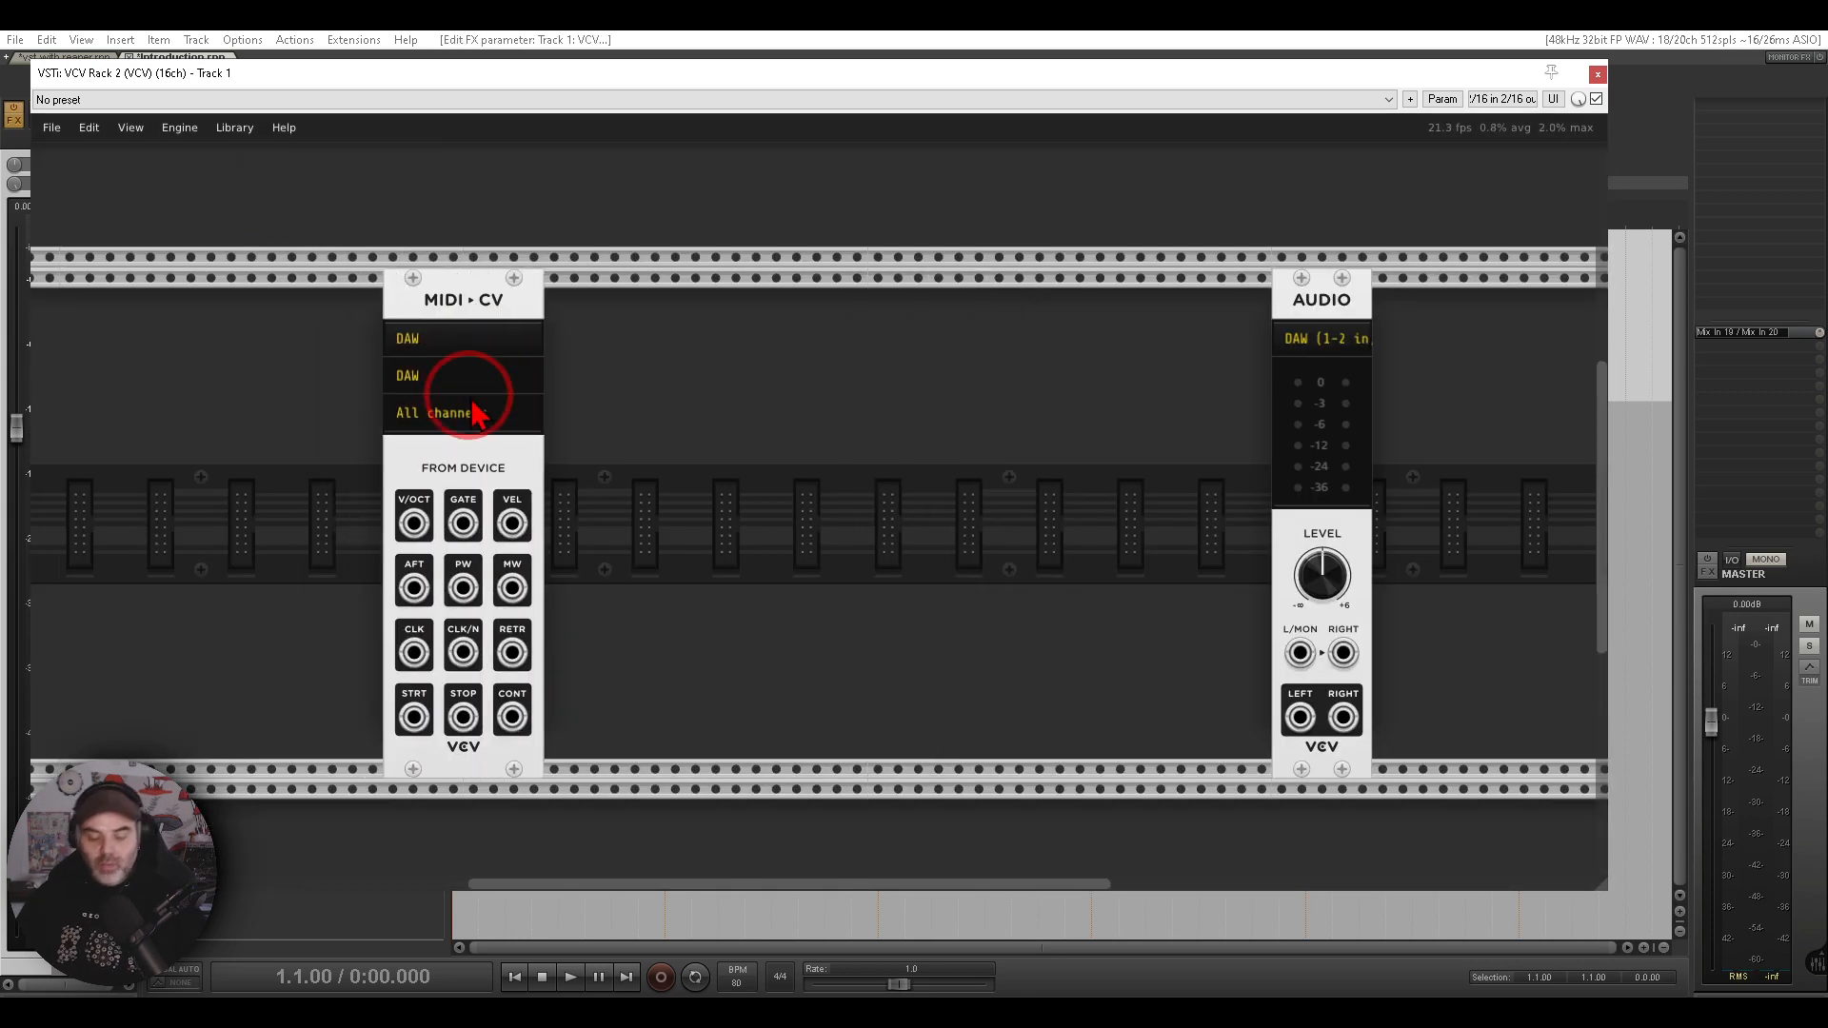
- Add a CV-MIDI module beside MIDI-CV and move the Audio module next to it
mouse_move(555, 234)
left_mouse_down()
mouse_move(408, 242)
mouse_move(410, 431)
mouse_move(611, 362)
mouse_move(569, 244)
left_mouse_up()
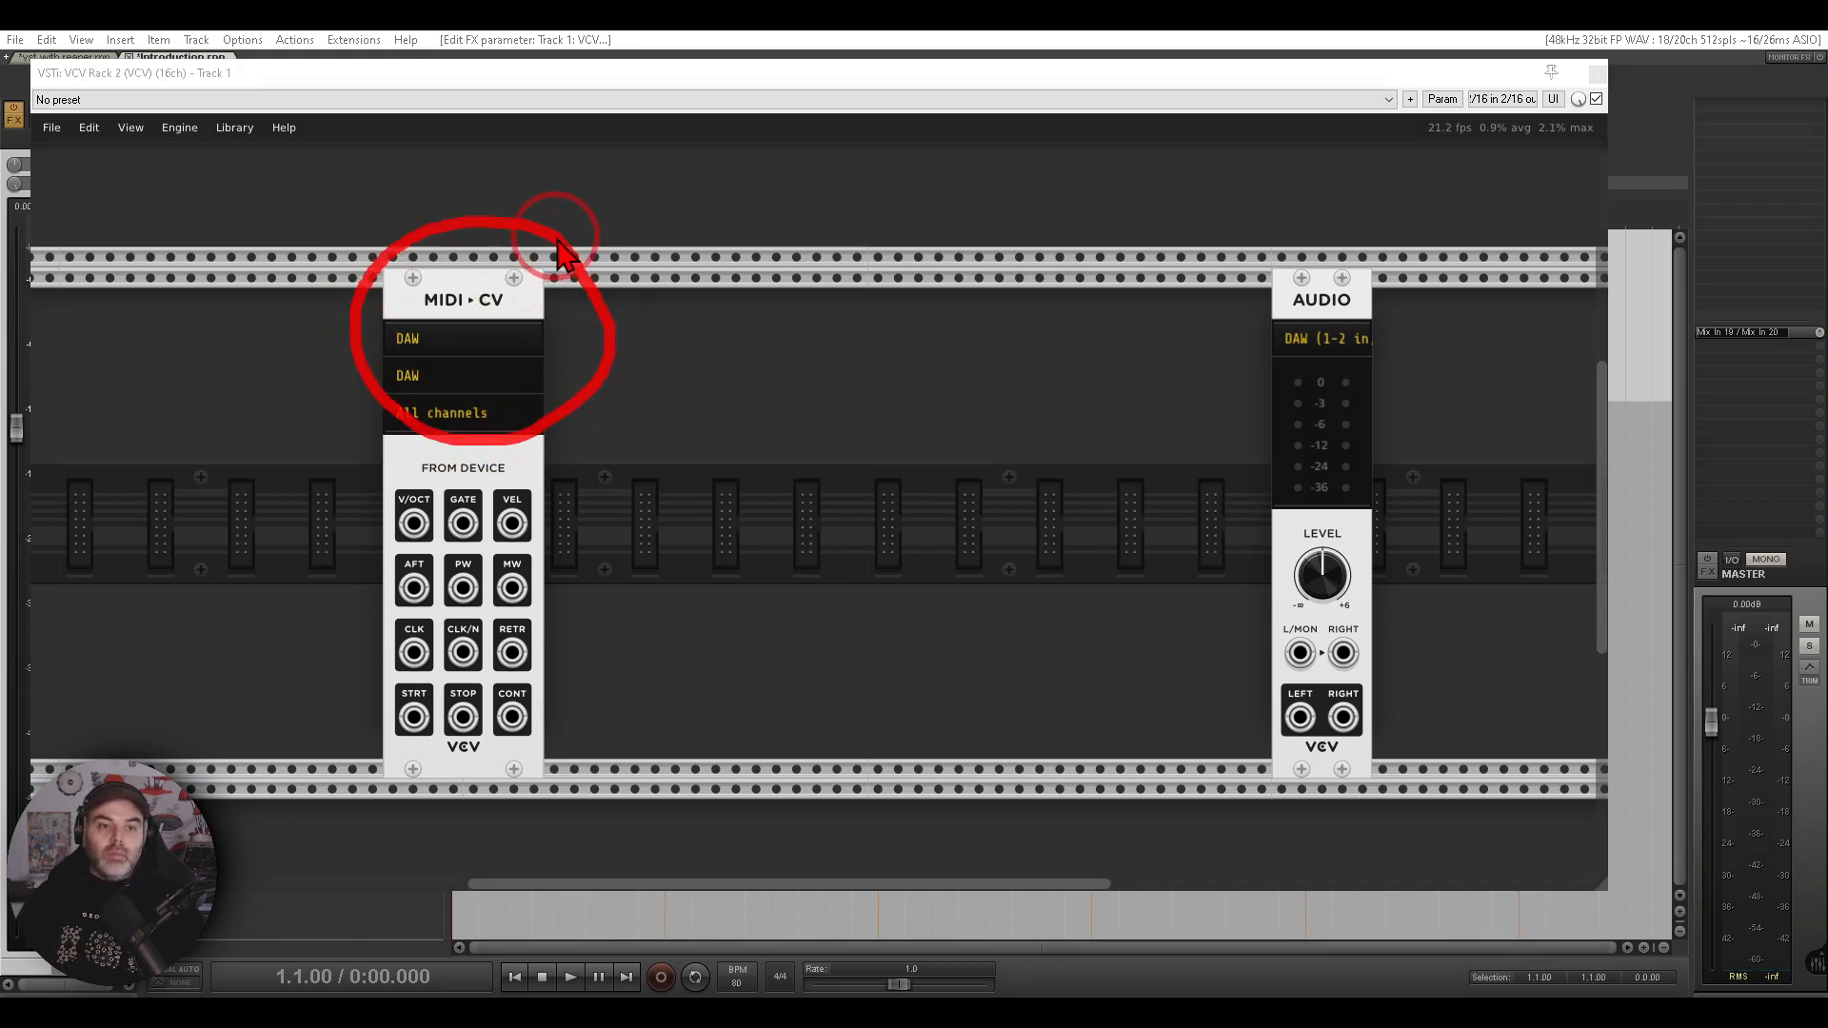
right_click(673, 234)
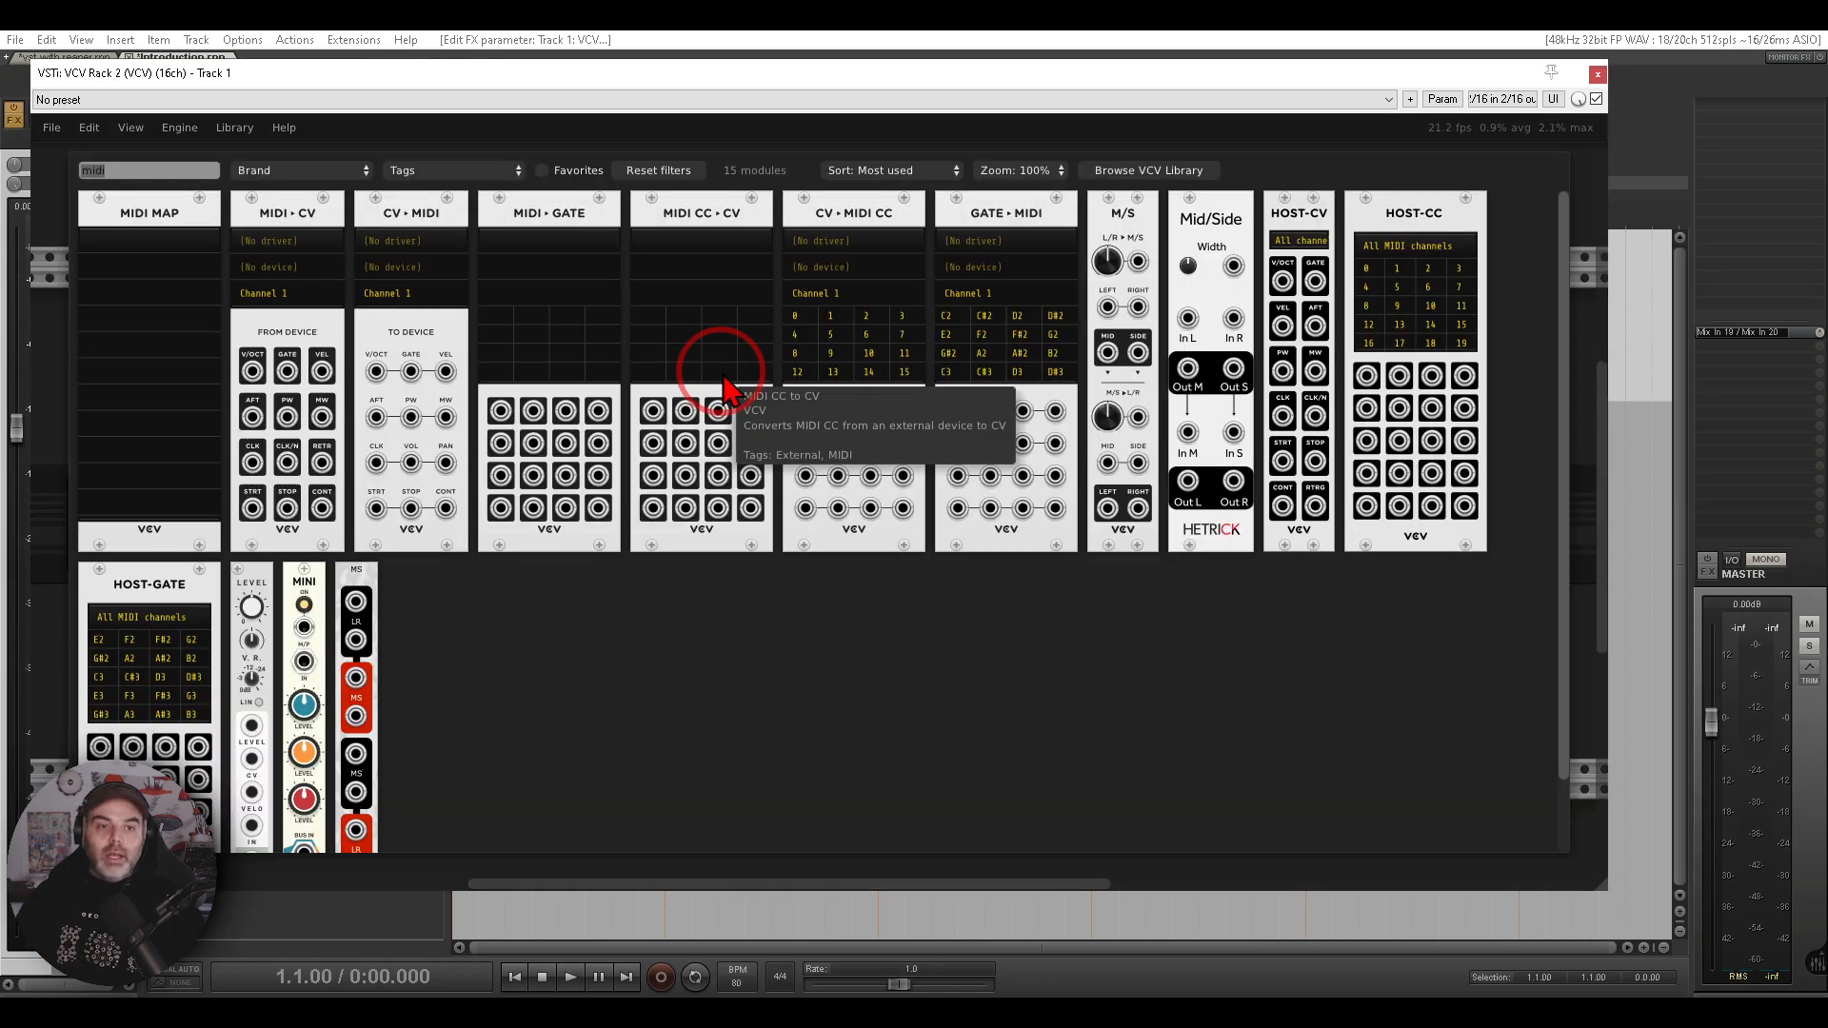
left_click_drag(462, 215, 774, 346)
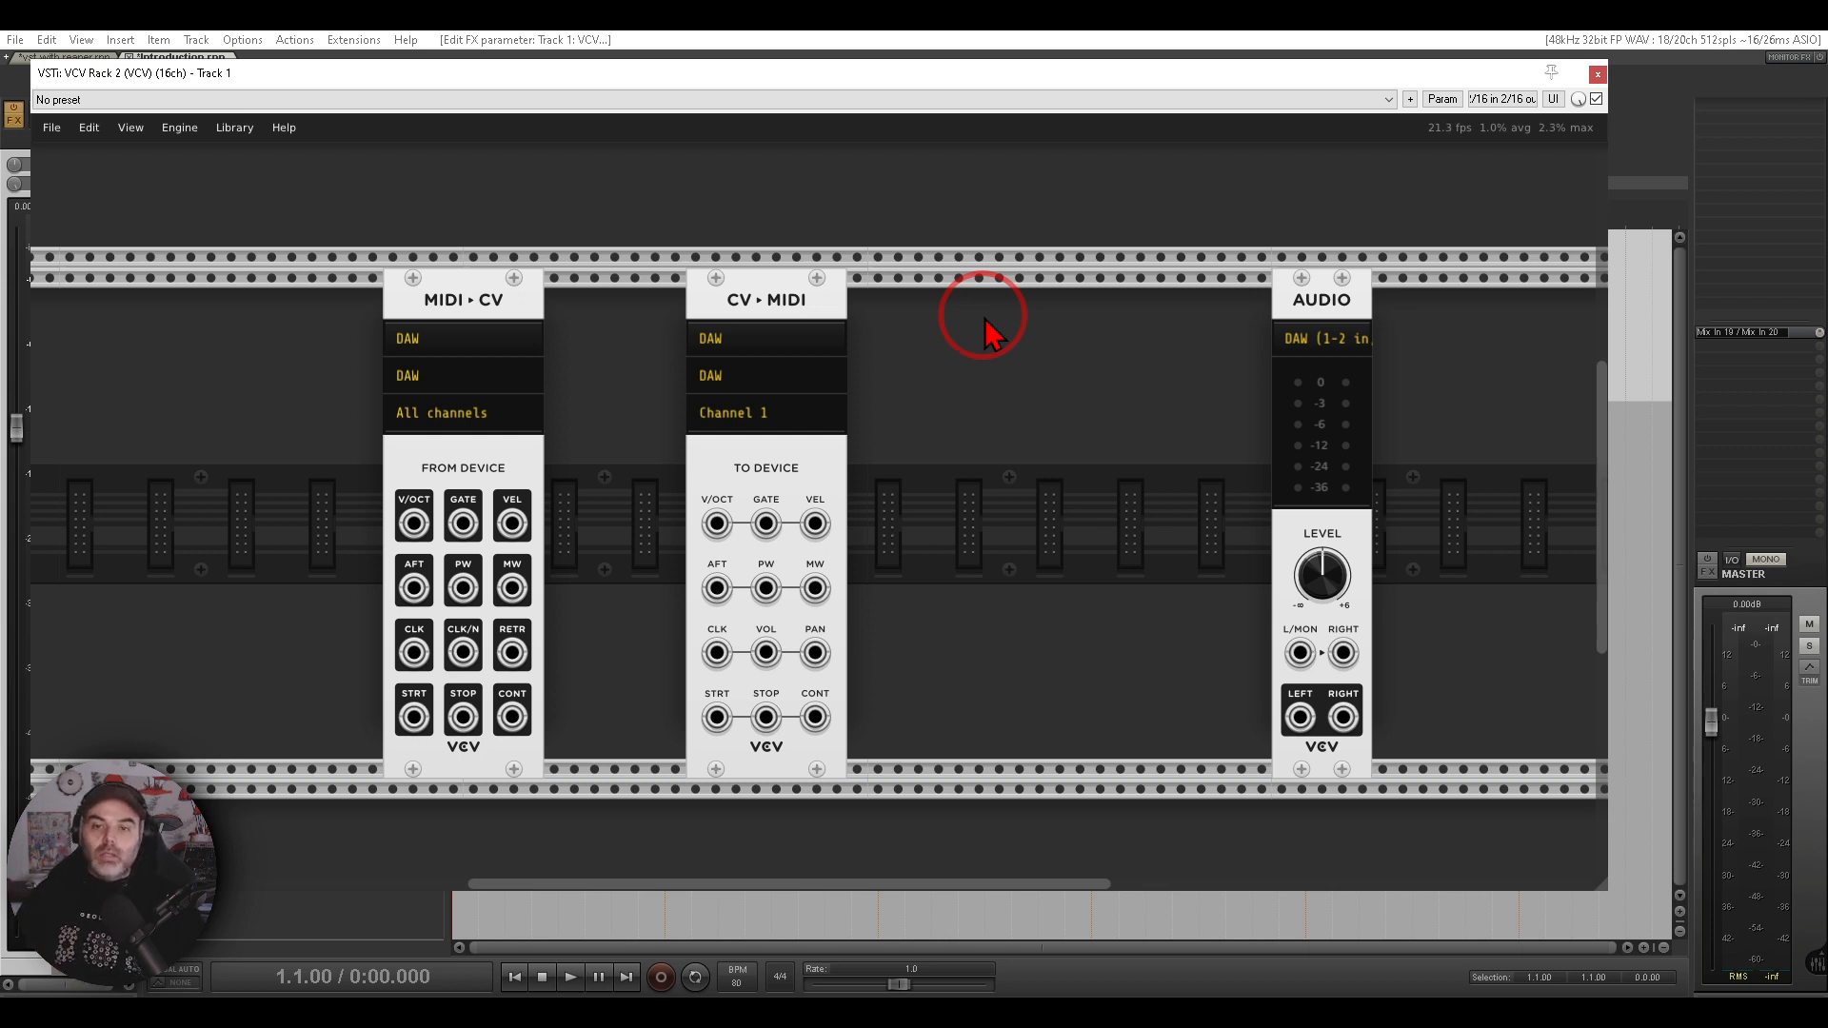
left_click_drag(1353, 288, 1021, 322)
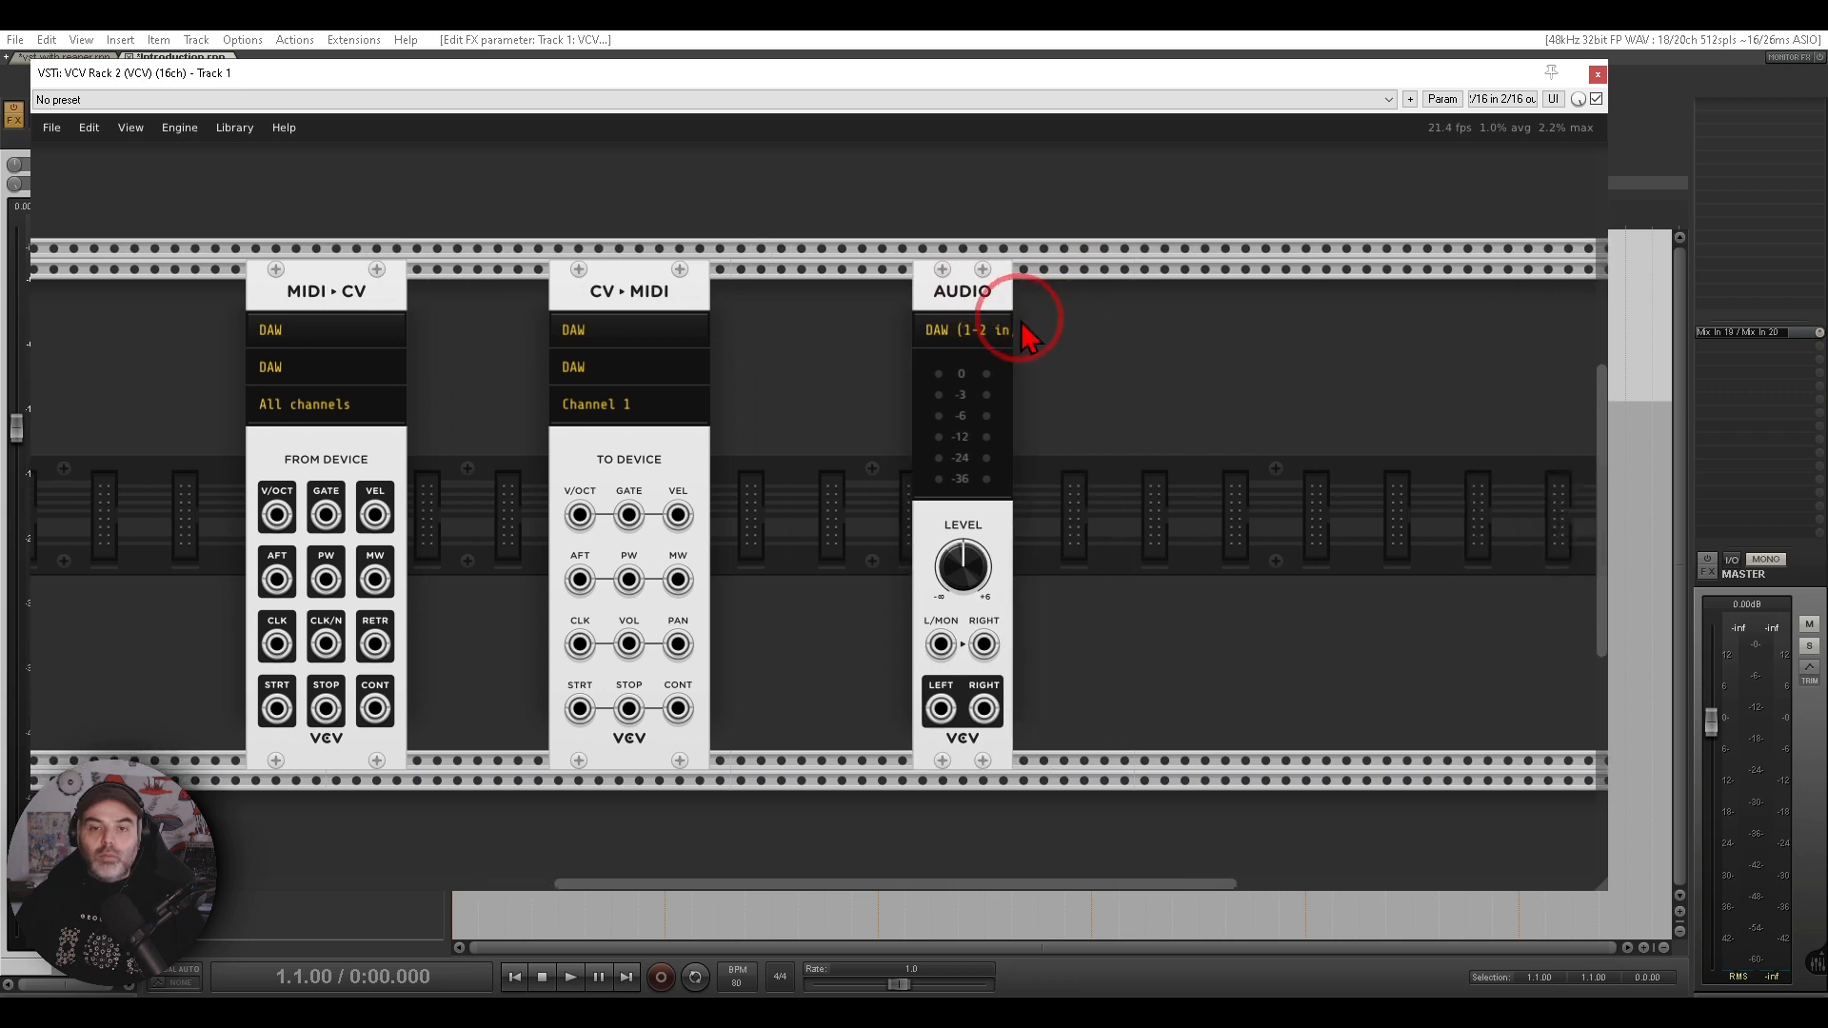
- Search the module browser for audio modules and close it without adding any
right_click(1043, 324)
type("audio")
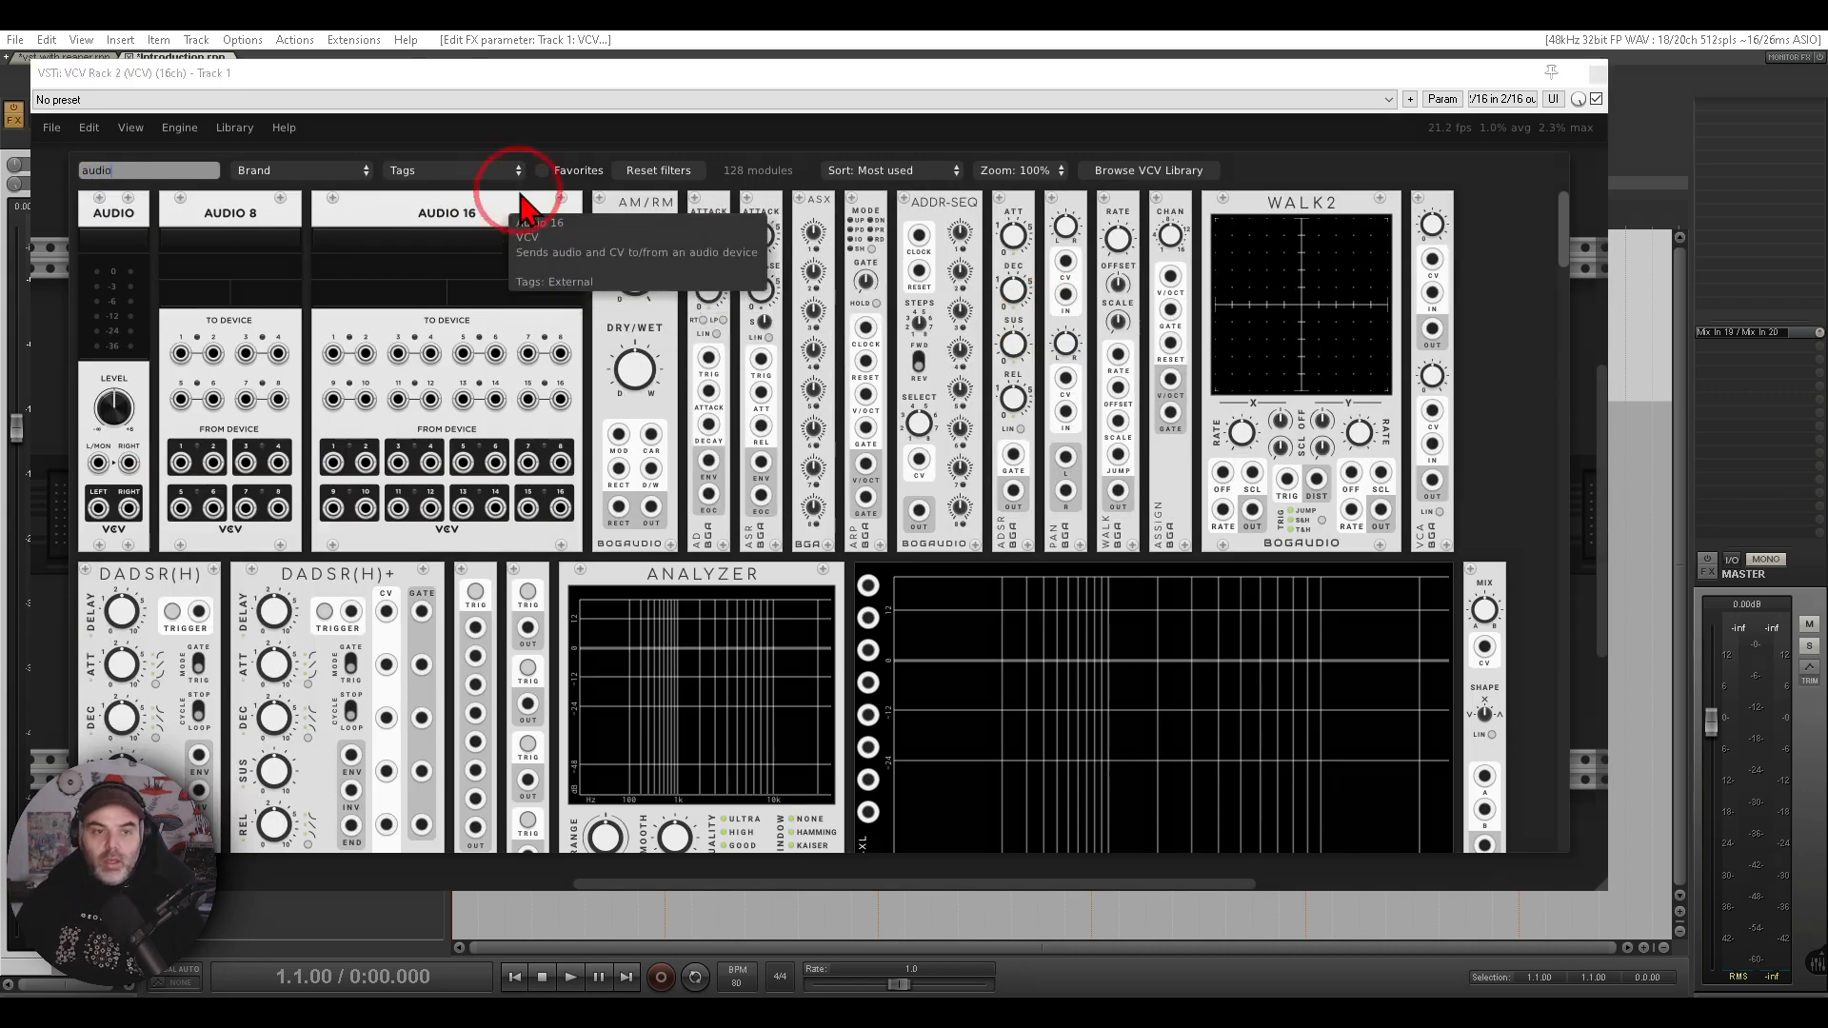
mouse_move(551, 183)
left_mouse_down()
mouse_move(171, 153)
mouse_move(164, 316)
mouse_move(519, 257)
mouse_move(519, 179)
left_mouse_up()
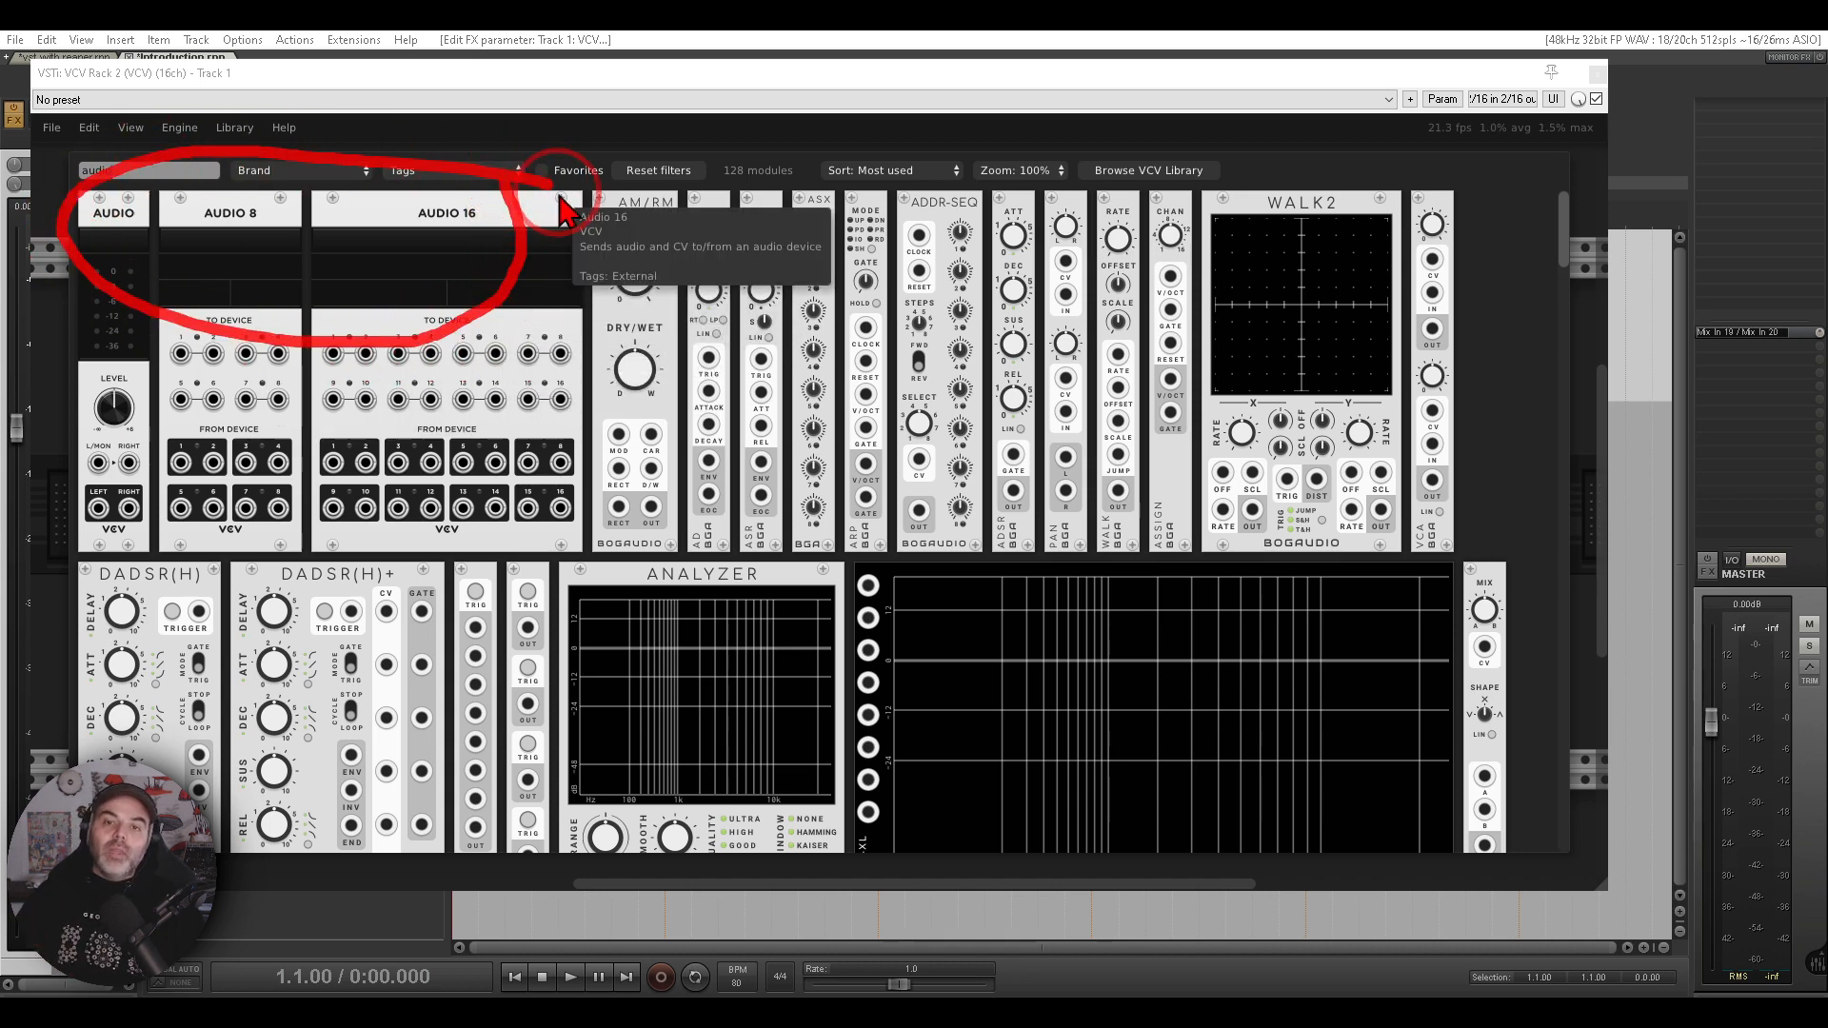
left_click(1574, 295)
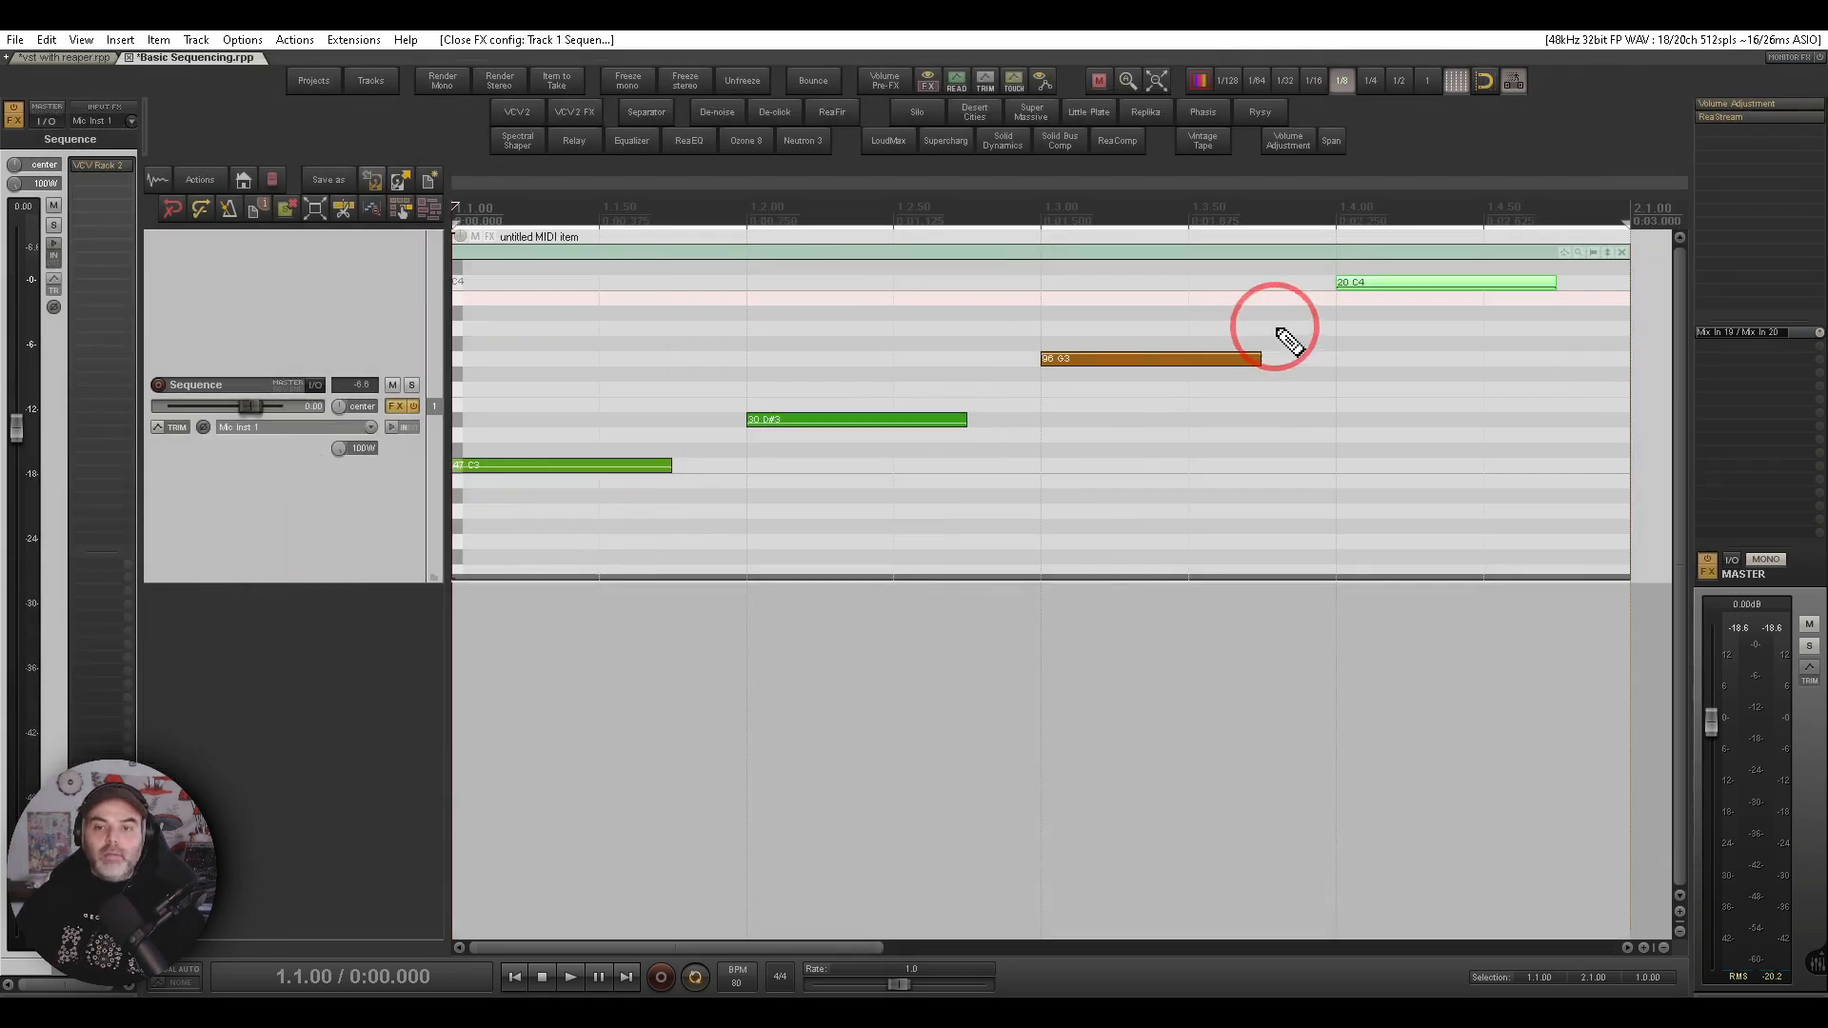
mouse_move(1576, 236)
left_mouse_down()
mouse_move(1295, 249)
mouse_move(437, 451)
mouse_move(1518, 425)
mouse_move(1576, 237)
left_mouse_up()
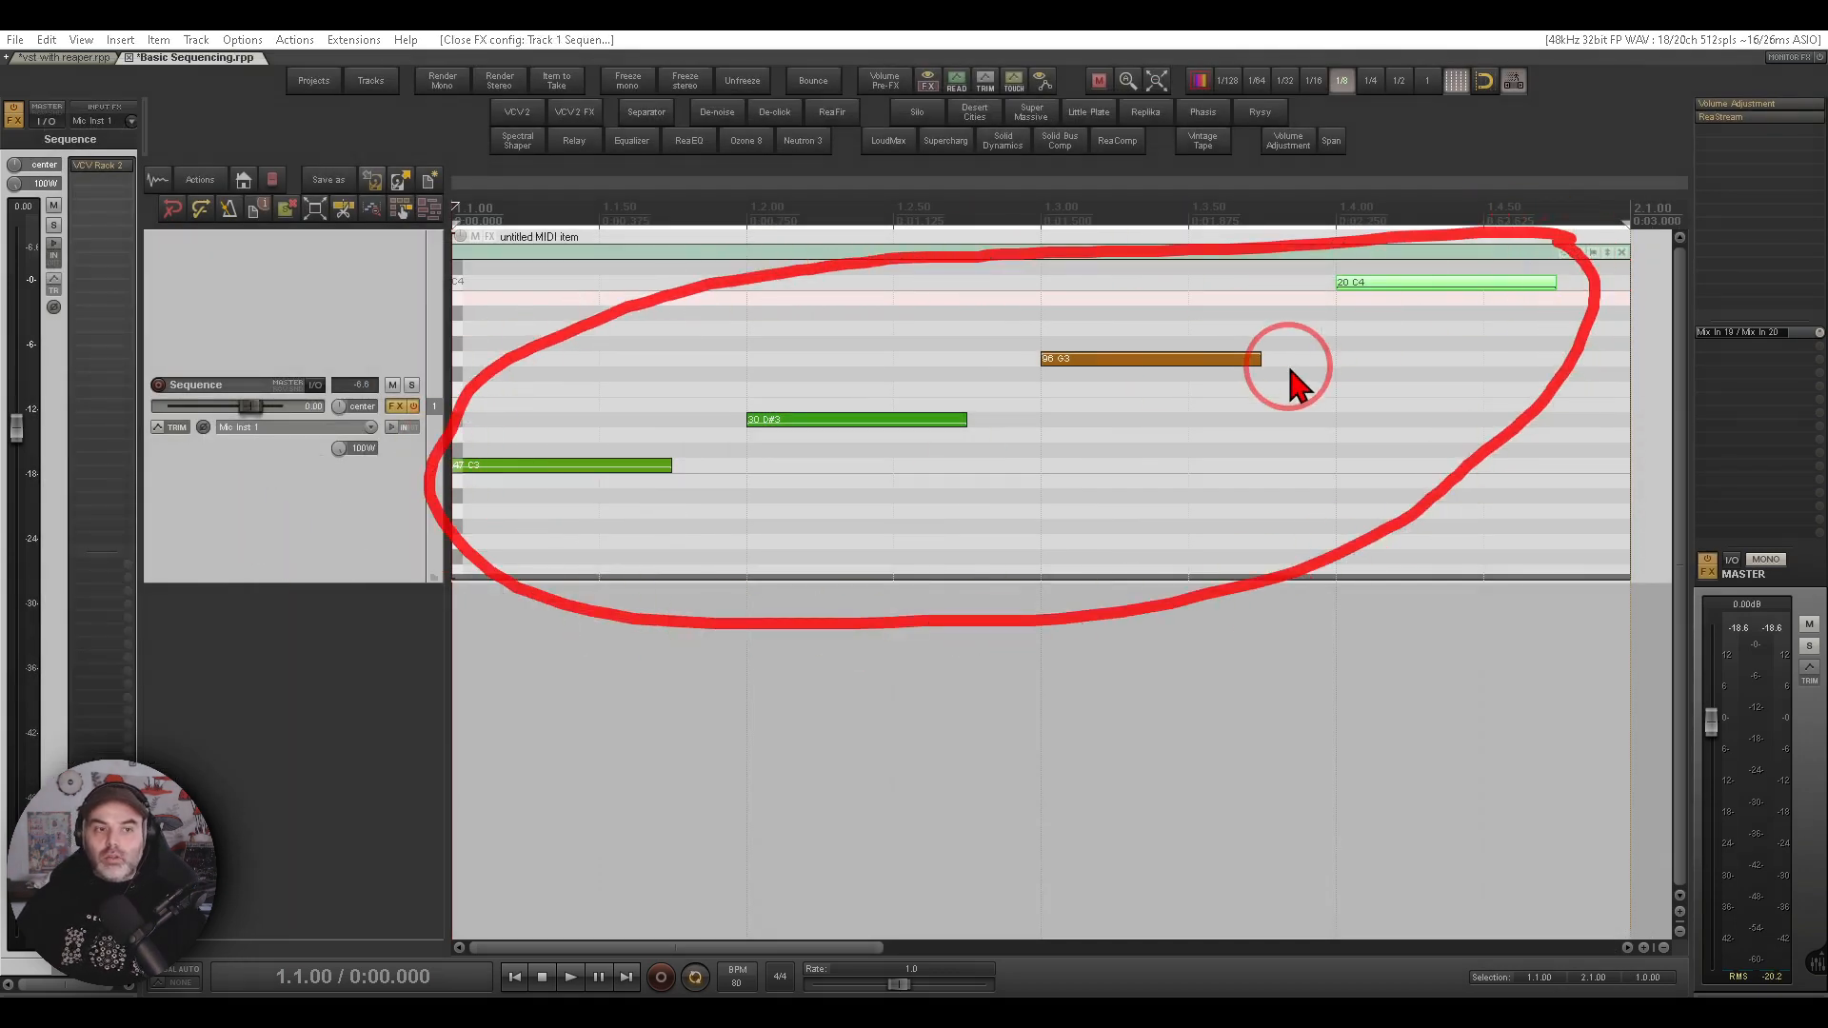
key("Escape")
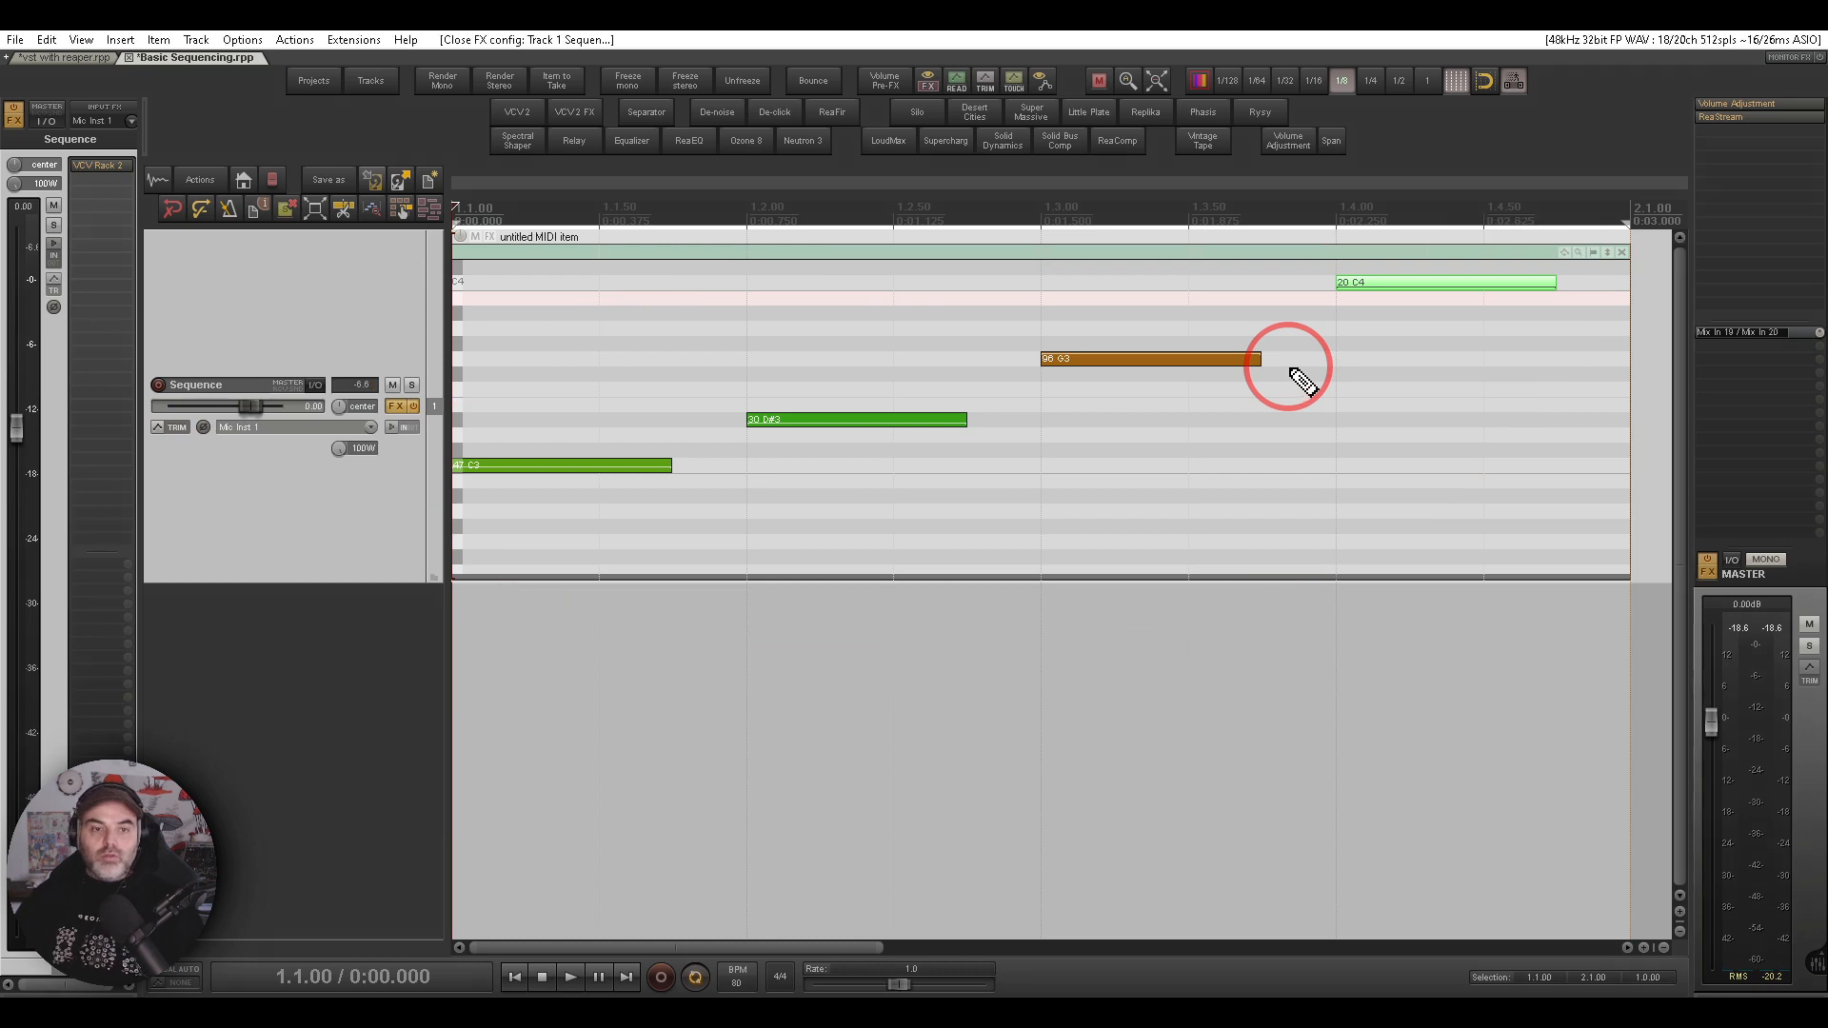
- Open the VCV Rack instance on the Sequence track and examine its existing module patch
left_click(105, 170)
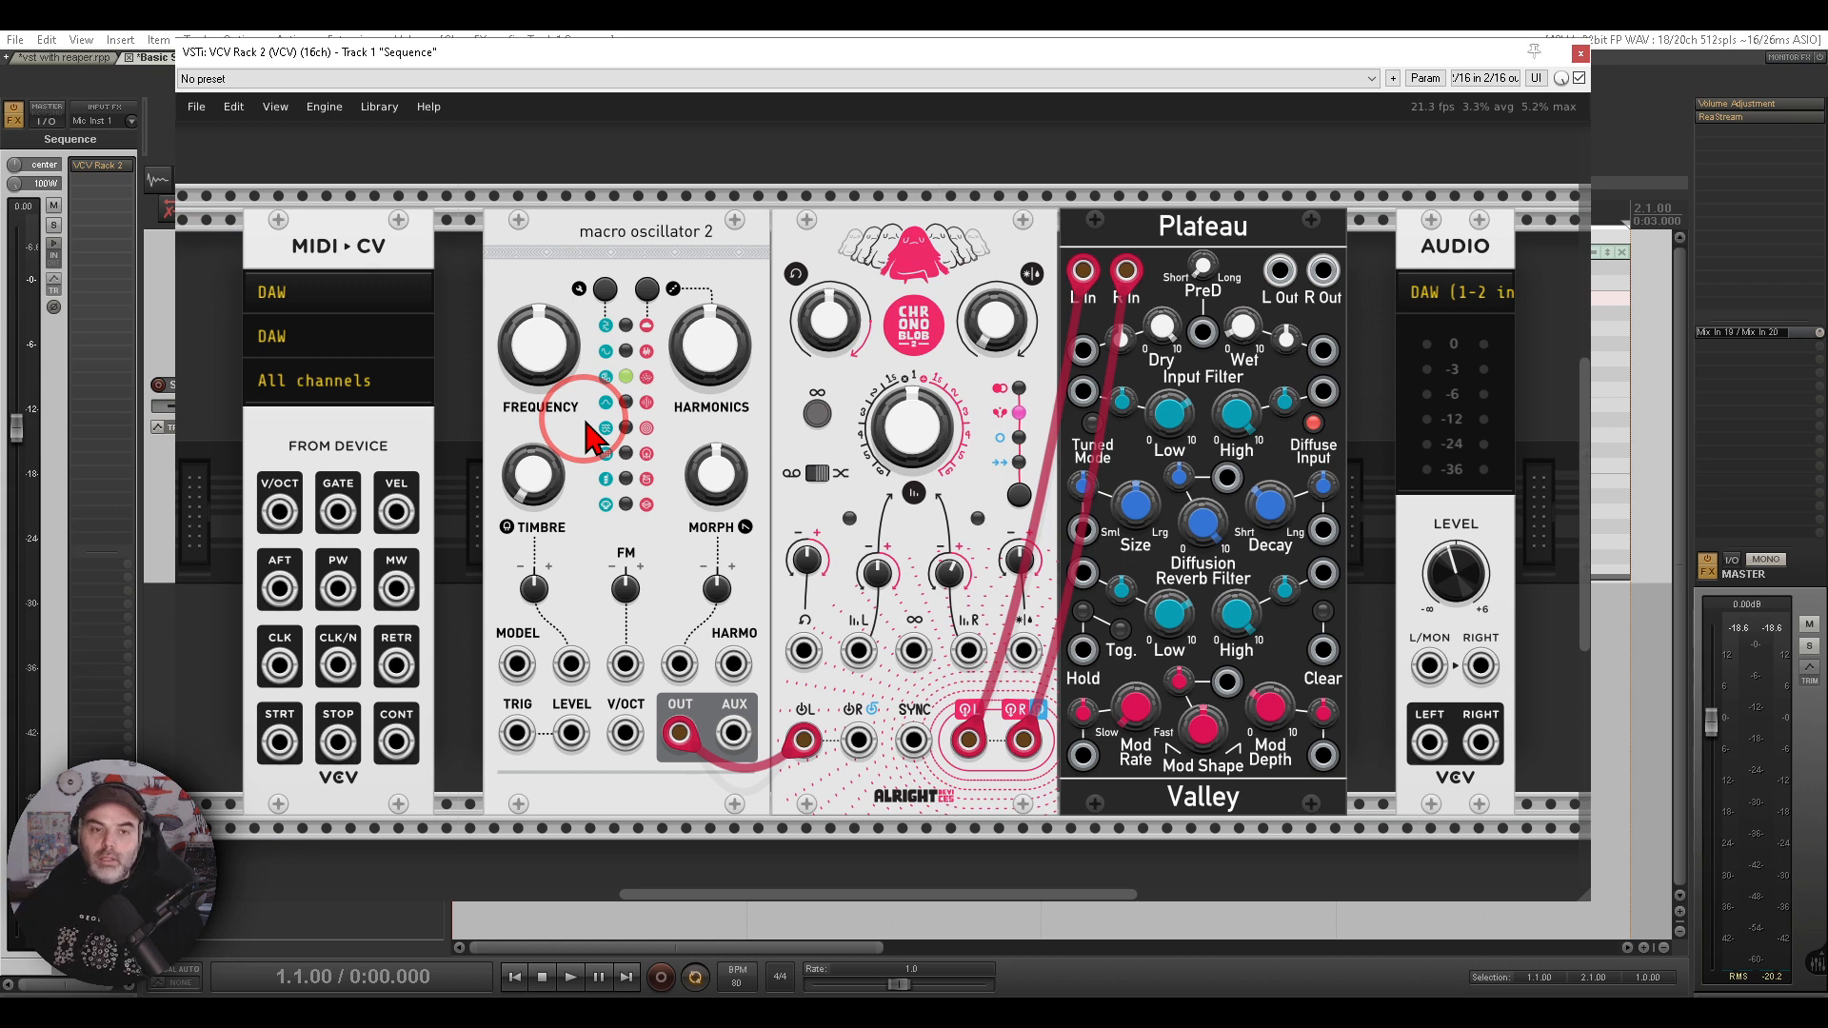
mouse_move(727, 204)
left_mouse_down()
mouse_move(533, 277)
mouse_move(746, 204)
mouse_move(736, 250)
mouse_move(762, 262)
mouse_move(839, 246)
mouse_move(785, 335)
left_mouse_up()
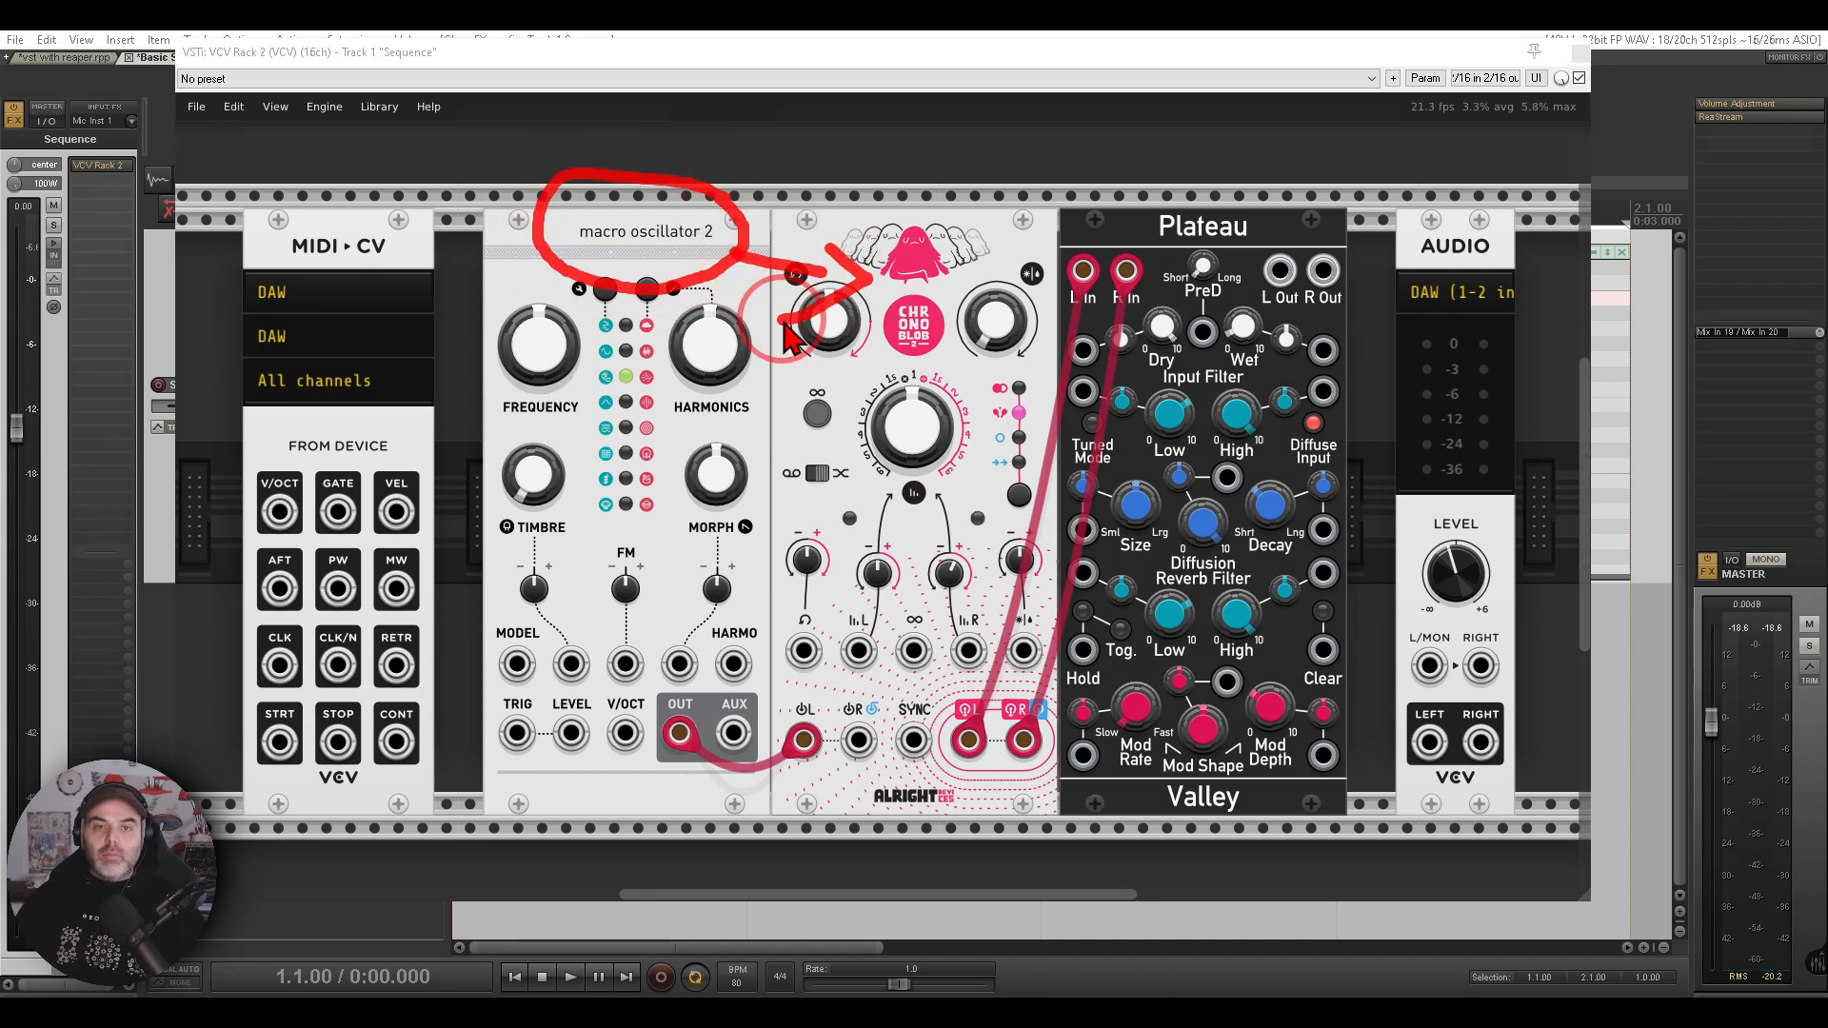
mouse_move(1028, 259)
left_mouse_down()
mouse_move(948, 357)
mouse_move(1045, 306)
left_mouse_up()
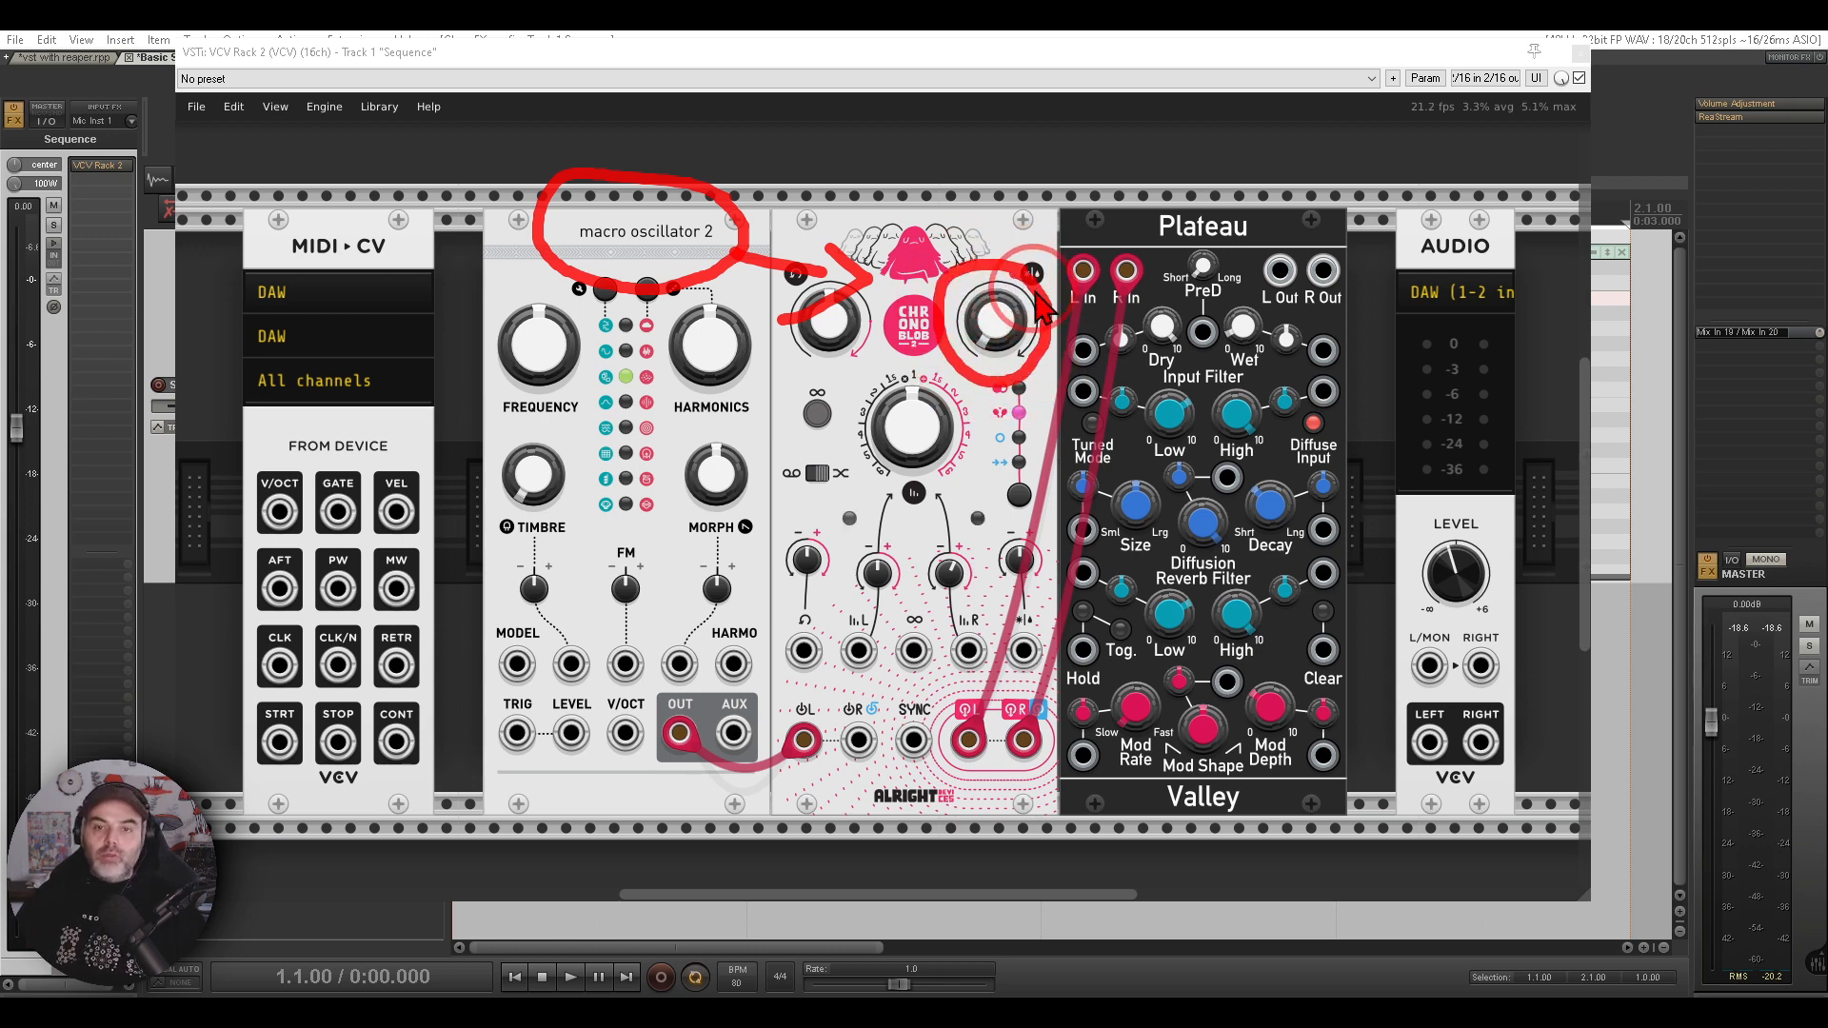
key("Escape")
mouse_move(1300, 207)
left_mouse_down()
mouse_move(1133, 203)
mouse_move(1281, 213)
left_mouse_up()
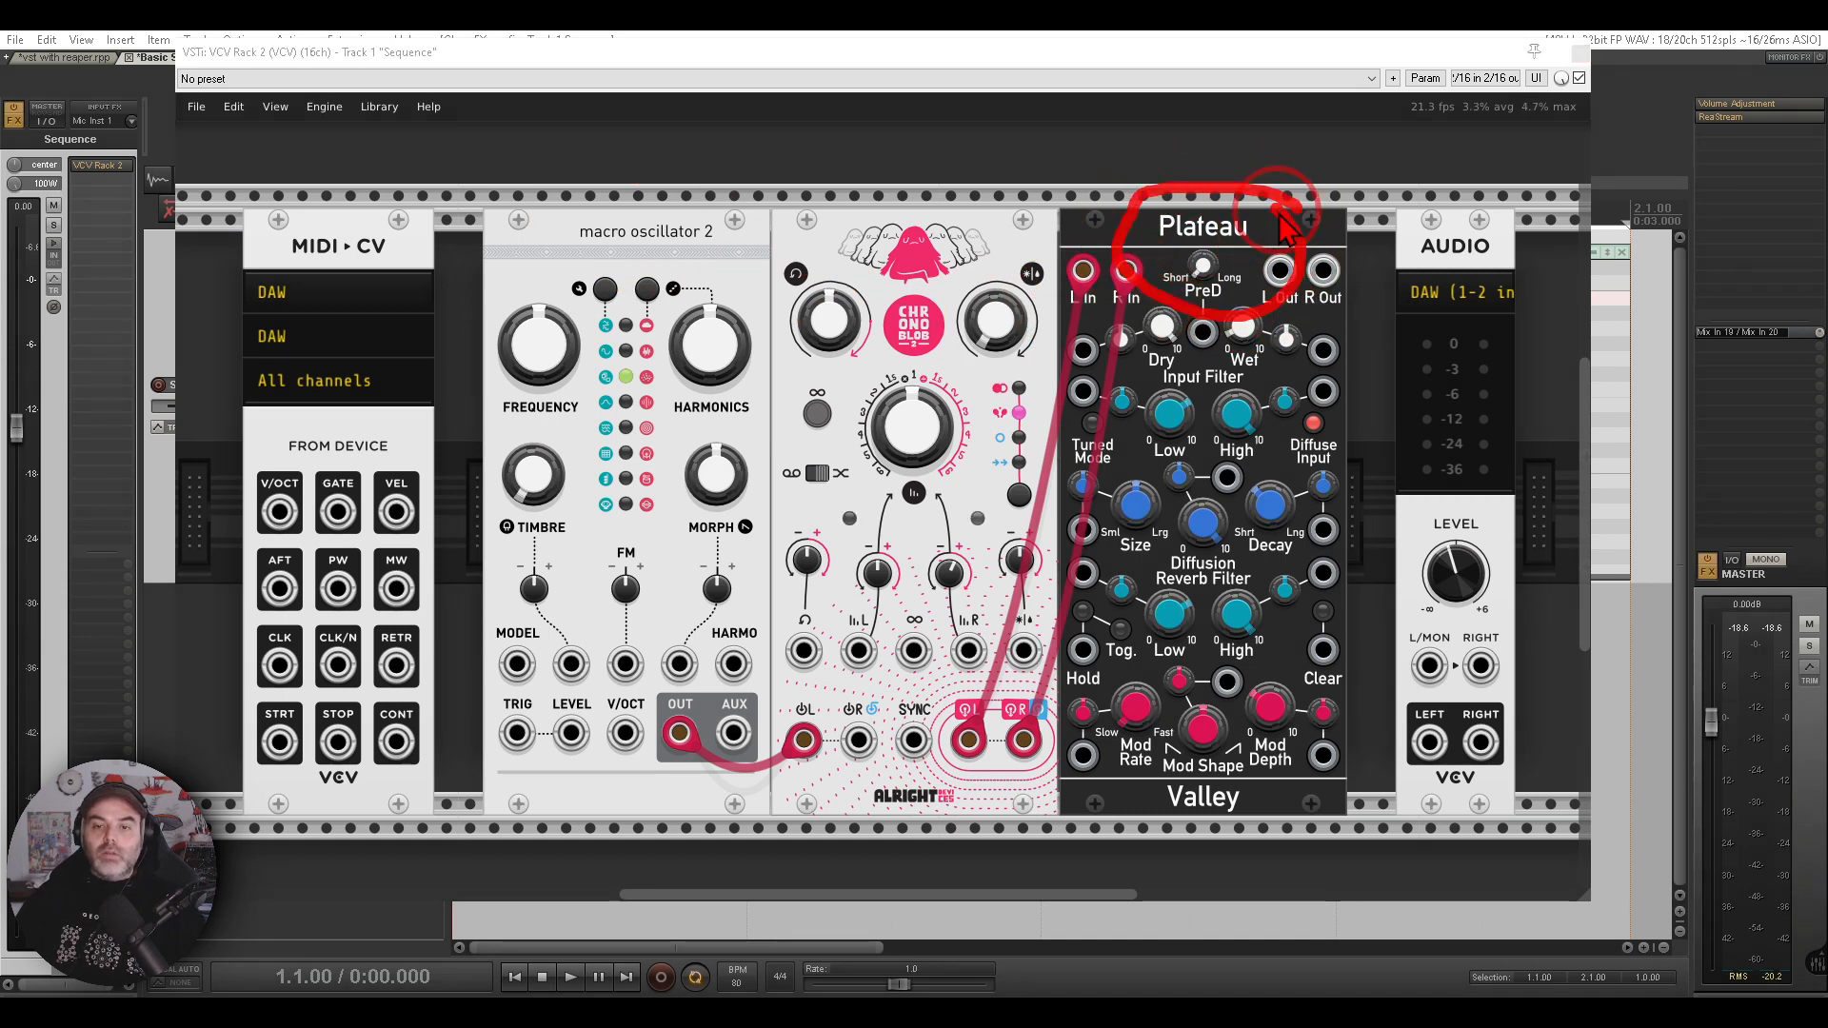
key("Escape")
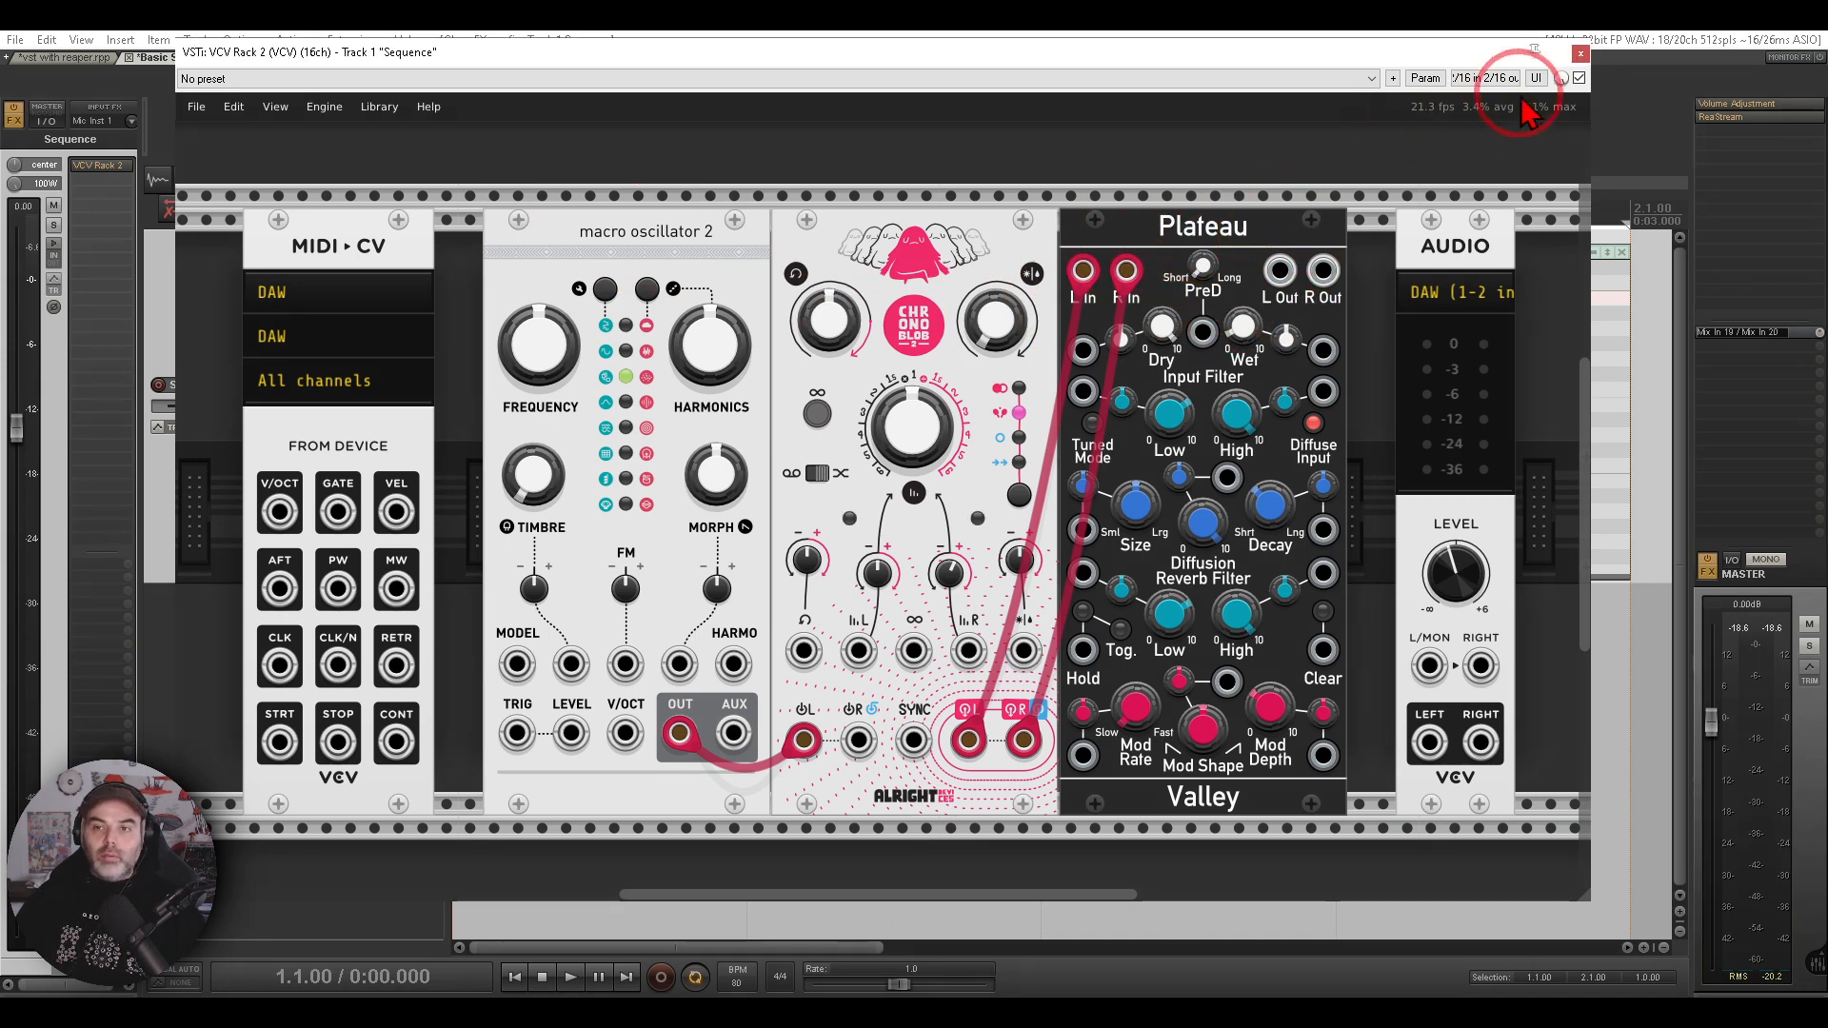
left_click(1582, 54)
mouse_move(1479, 231)
left_mouse_down()
mouse_move(359, 414)
mouse_move(1435, 519)
mouse_move(1486, 218)
left_mouse_up()
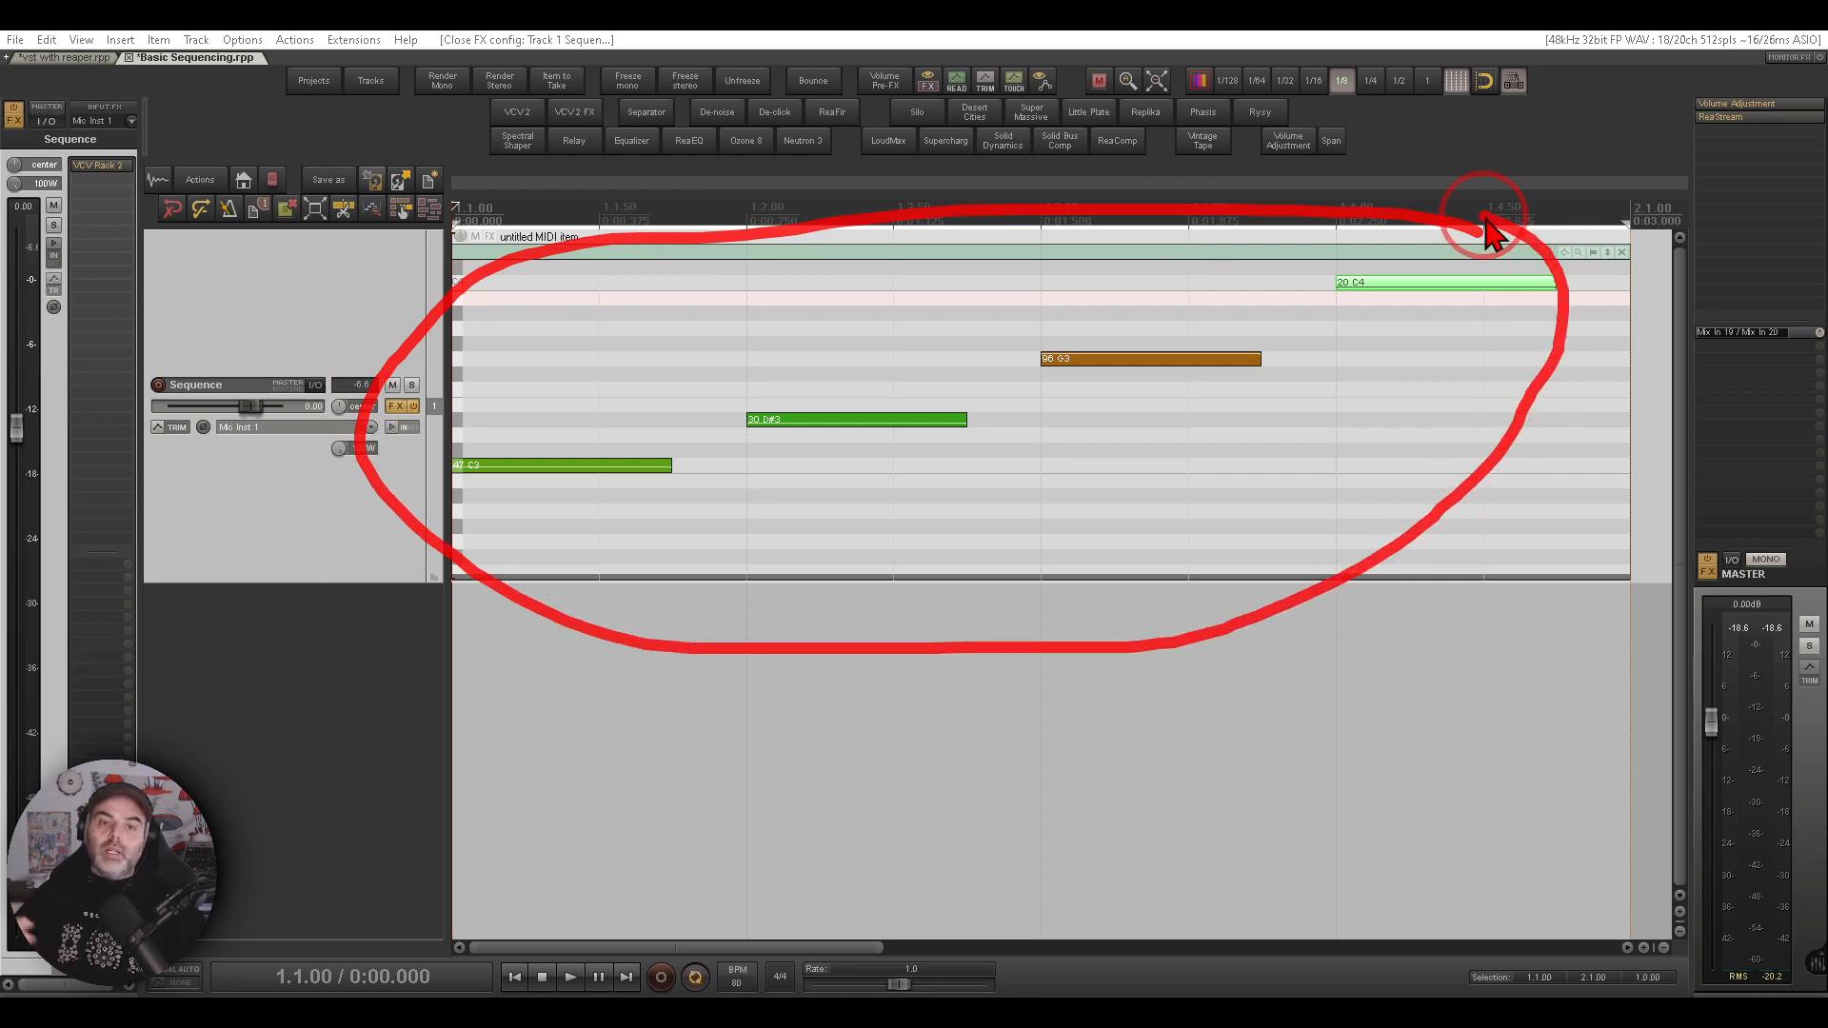
key("Escape")
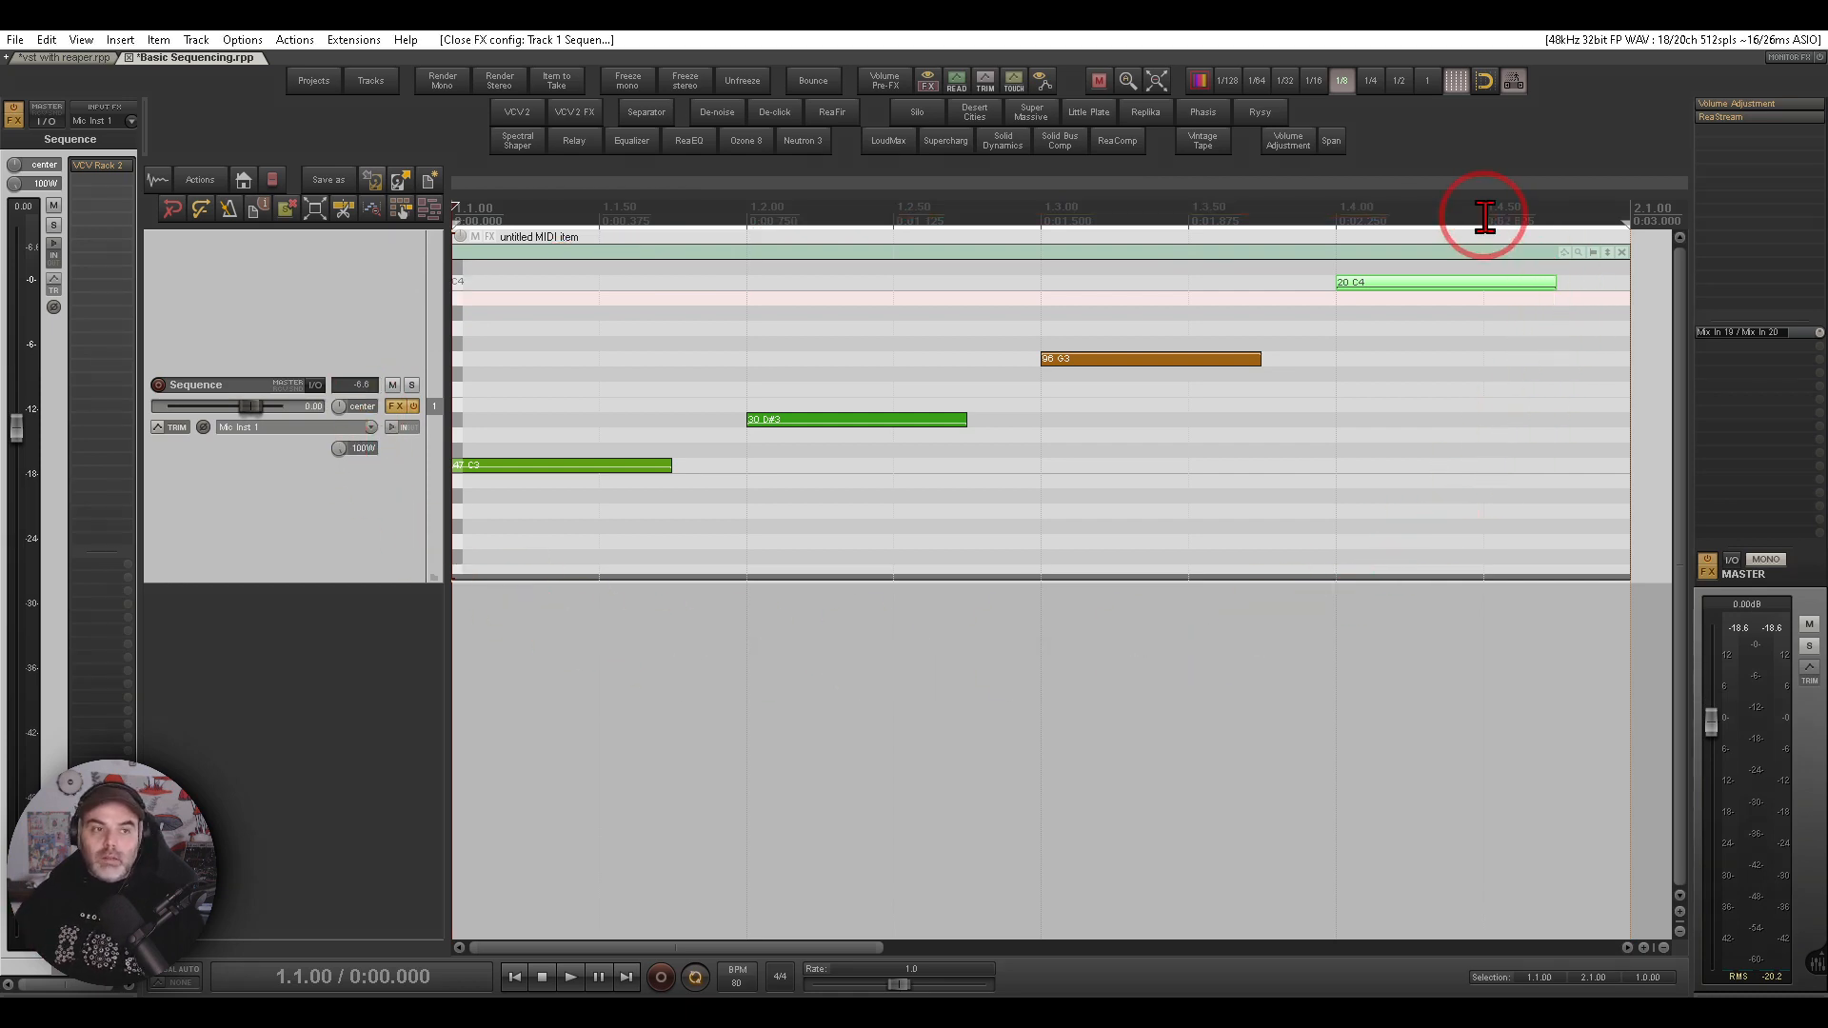
left_click(127, 168)
mouse_move(443, 195)
left_mouse_down()
mouse_move(286, 186)
mouse_move(390, 323)
mouse_move(455, 217)
mouse_move(440, 194)
left_mouse_up()
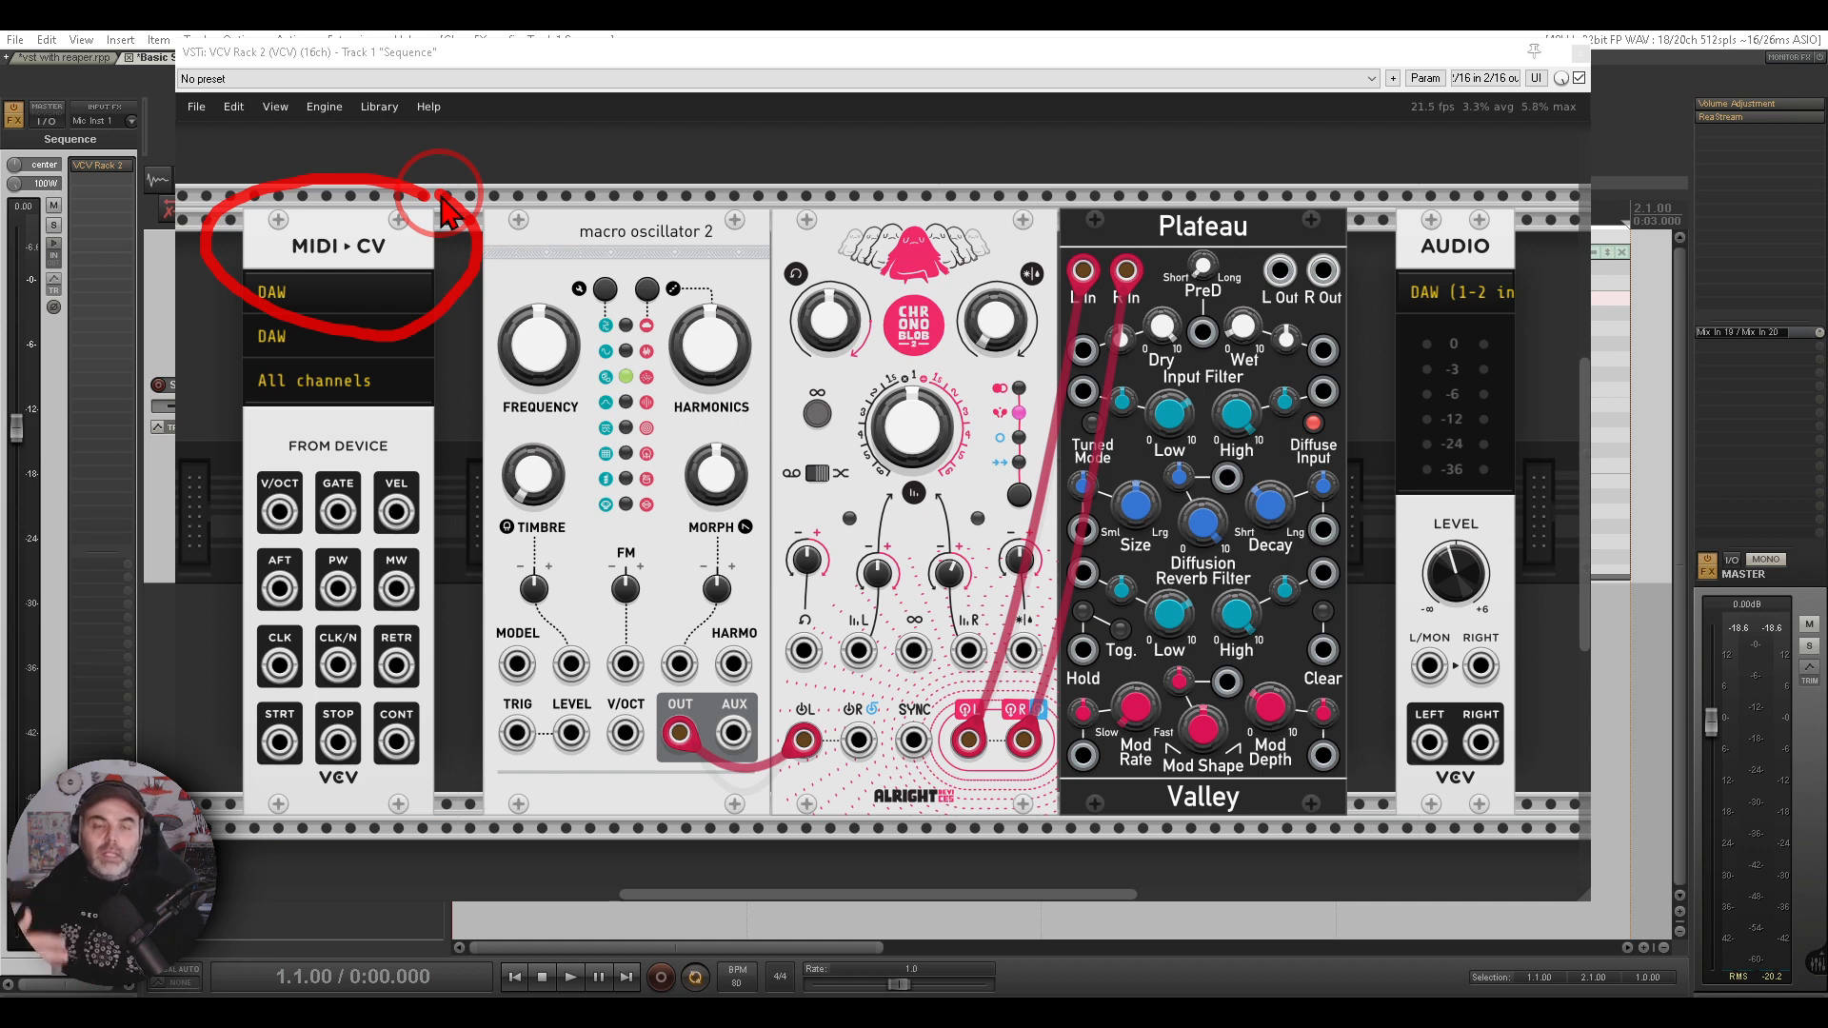
key("Escape")
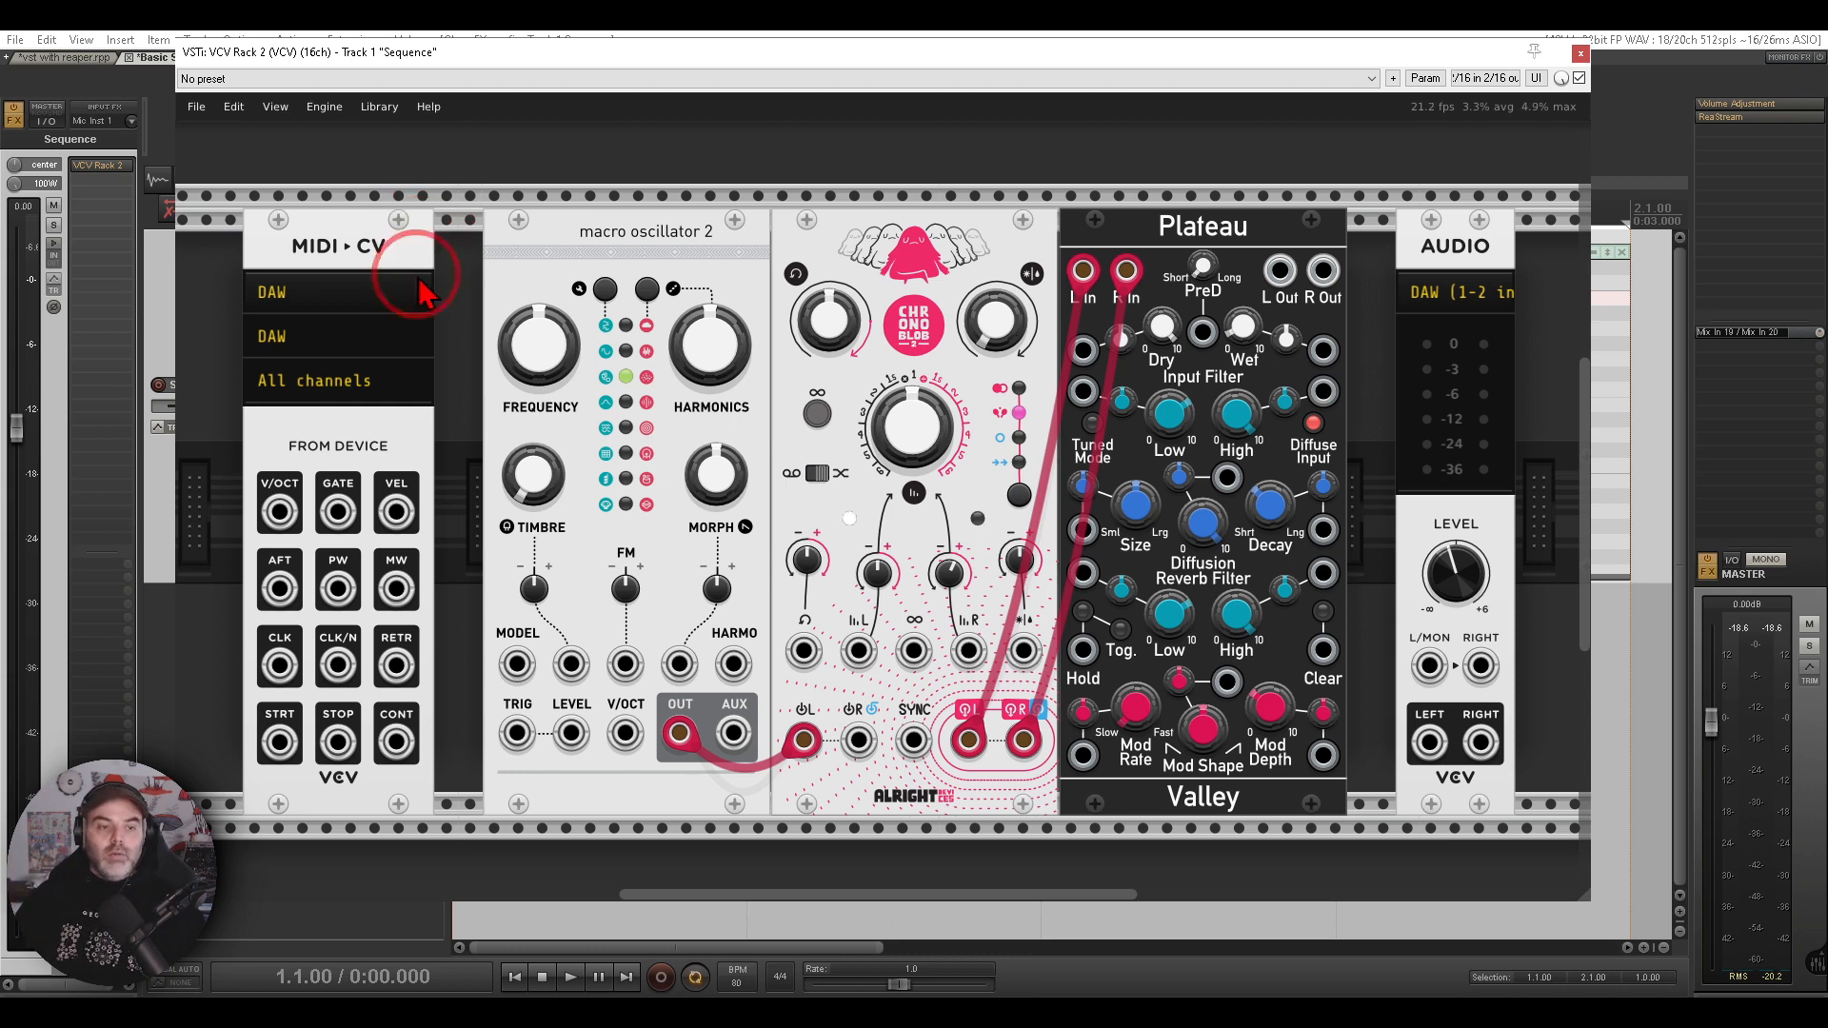
- Patch MIDI-CV's V/OCT output to macro oscillator 2's V/OCT input and its GATE output to TRIG
left_click(299, 453)
mouse_move(293, 452)
left_mouse_down()
mouse_move(231, 533)
mouse_move(327, 521)
mouse_move(301, 454)
left_mouse_up()
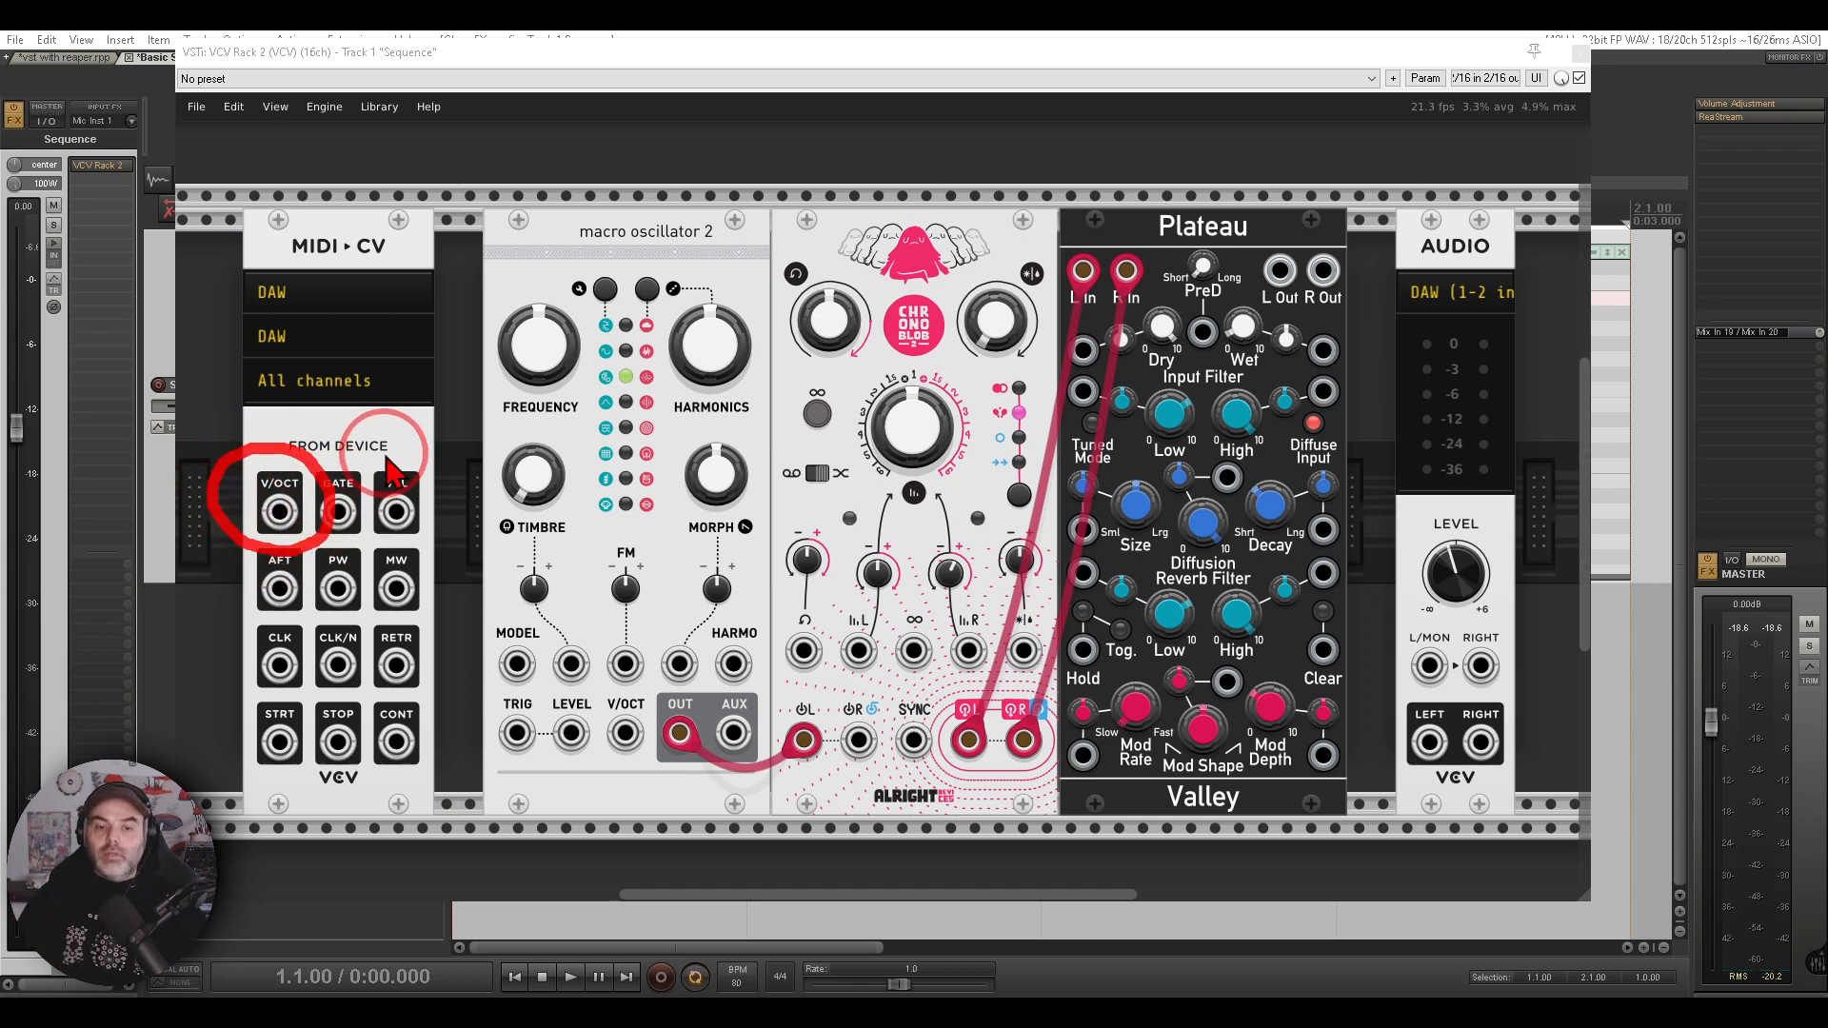
right_click(282, 511)
mouse_move(303, 571)
left_mouse_down()
mouse_move(576, 655)
mouse_move(619, 736)
left_mouse_up()
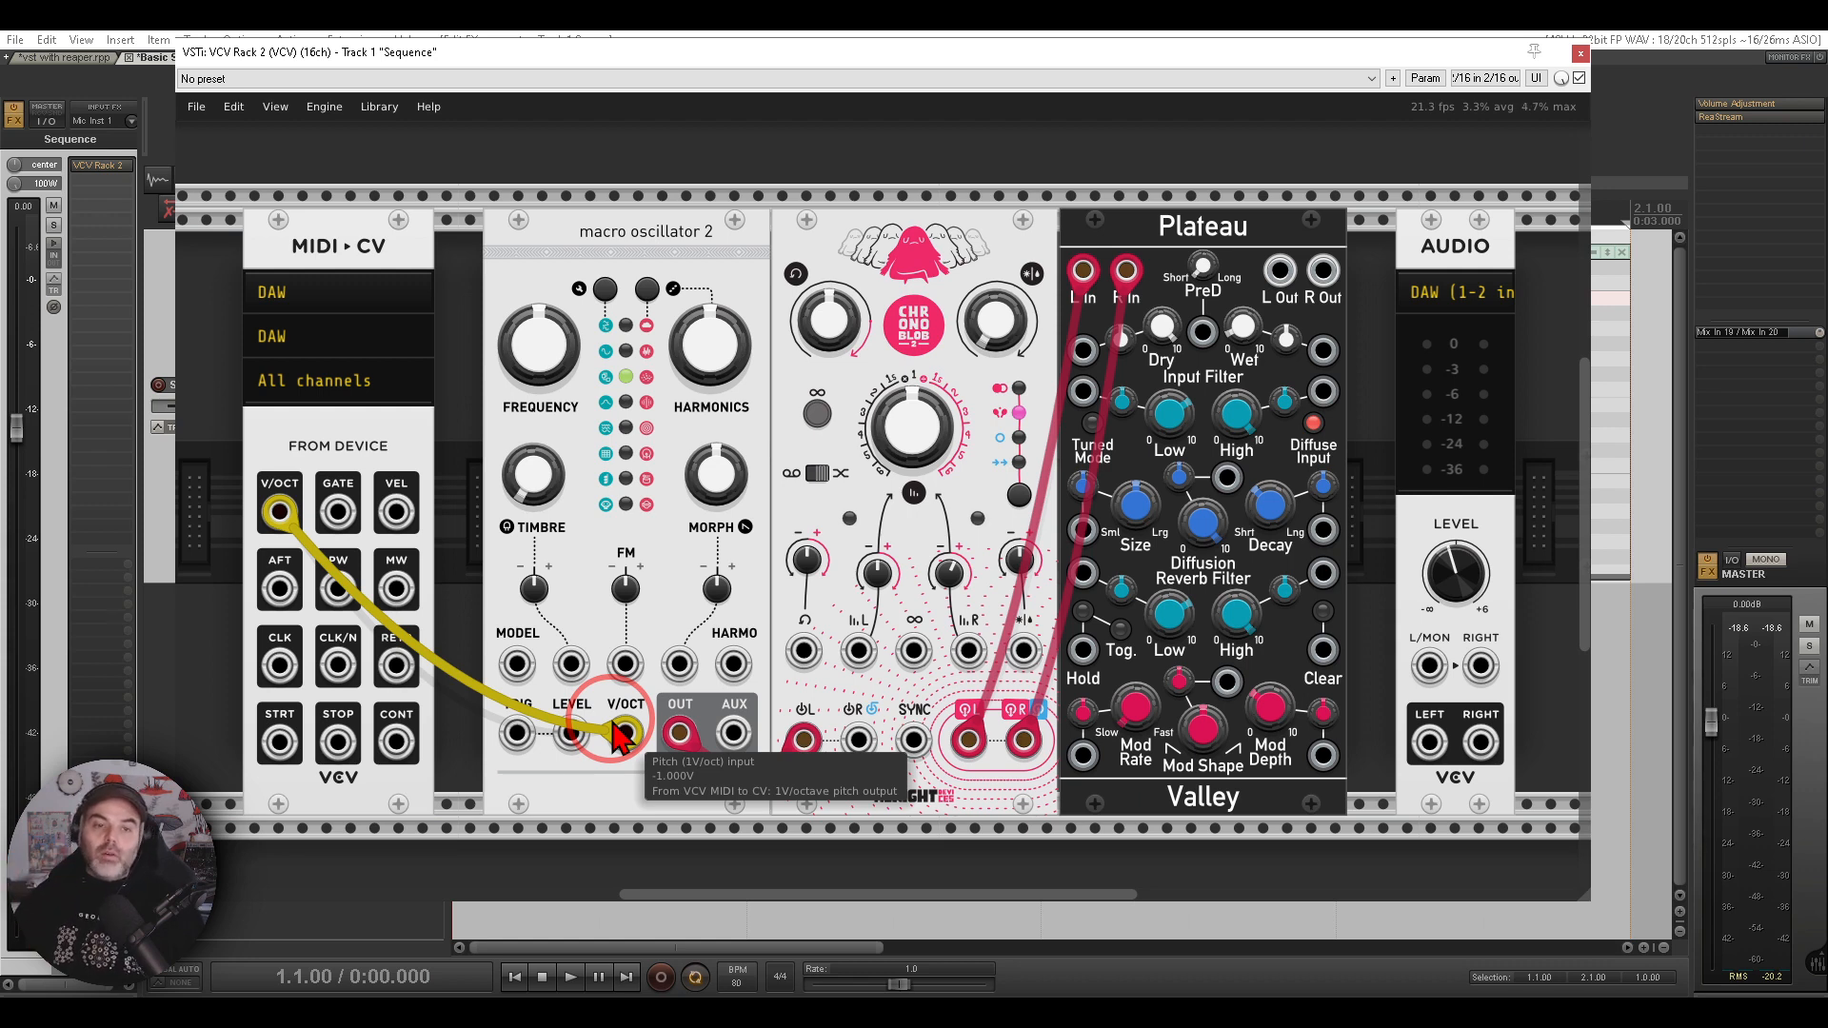
right_click(340, 519)
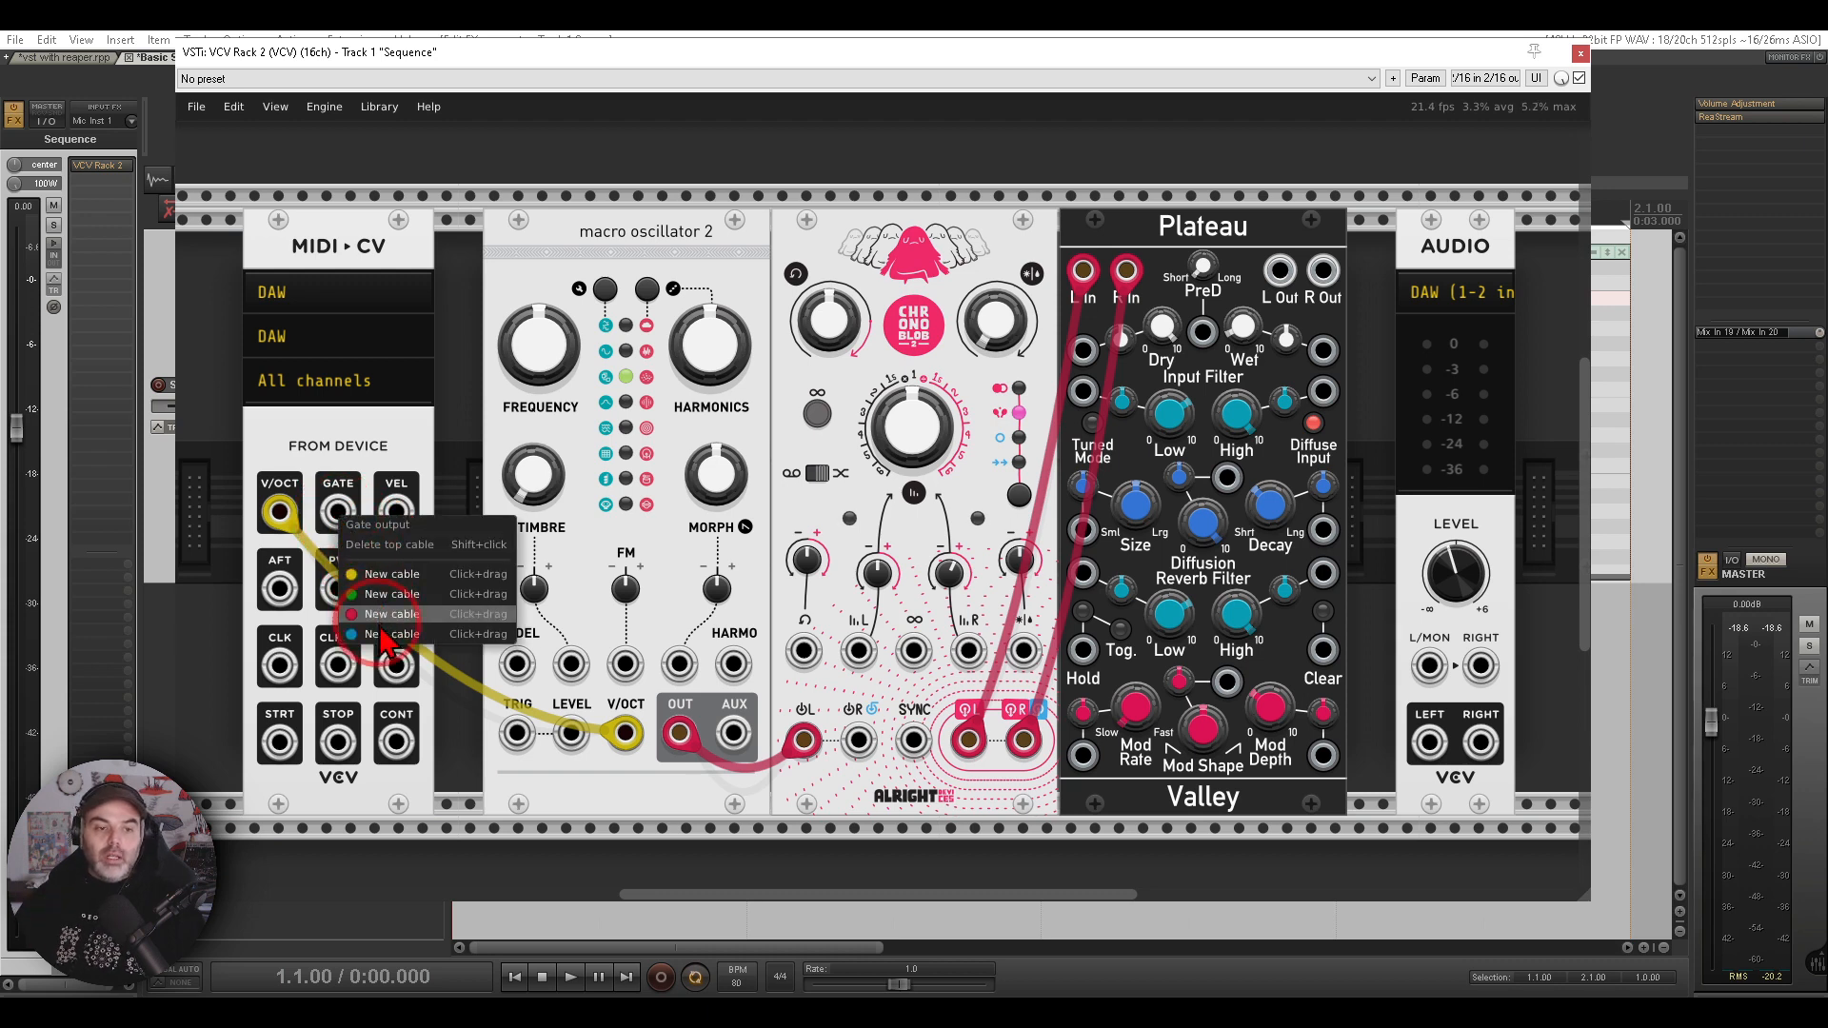
left_click_drag(386, 635, 514, 741)
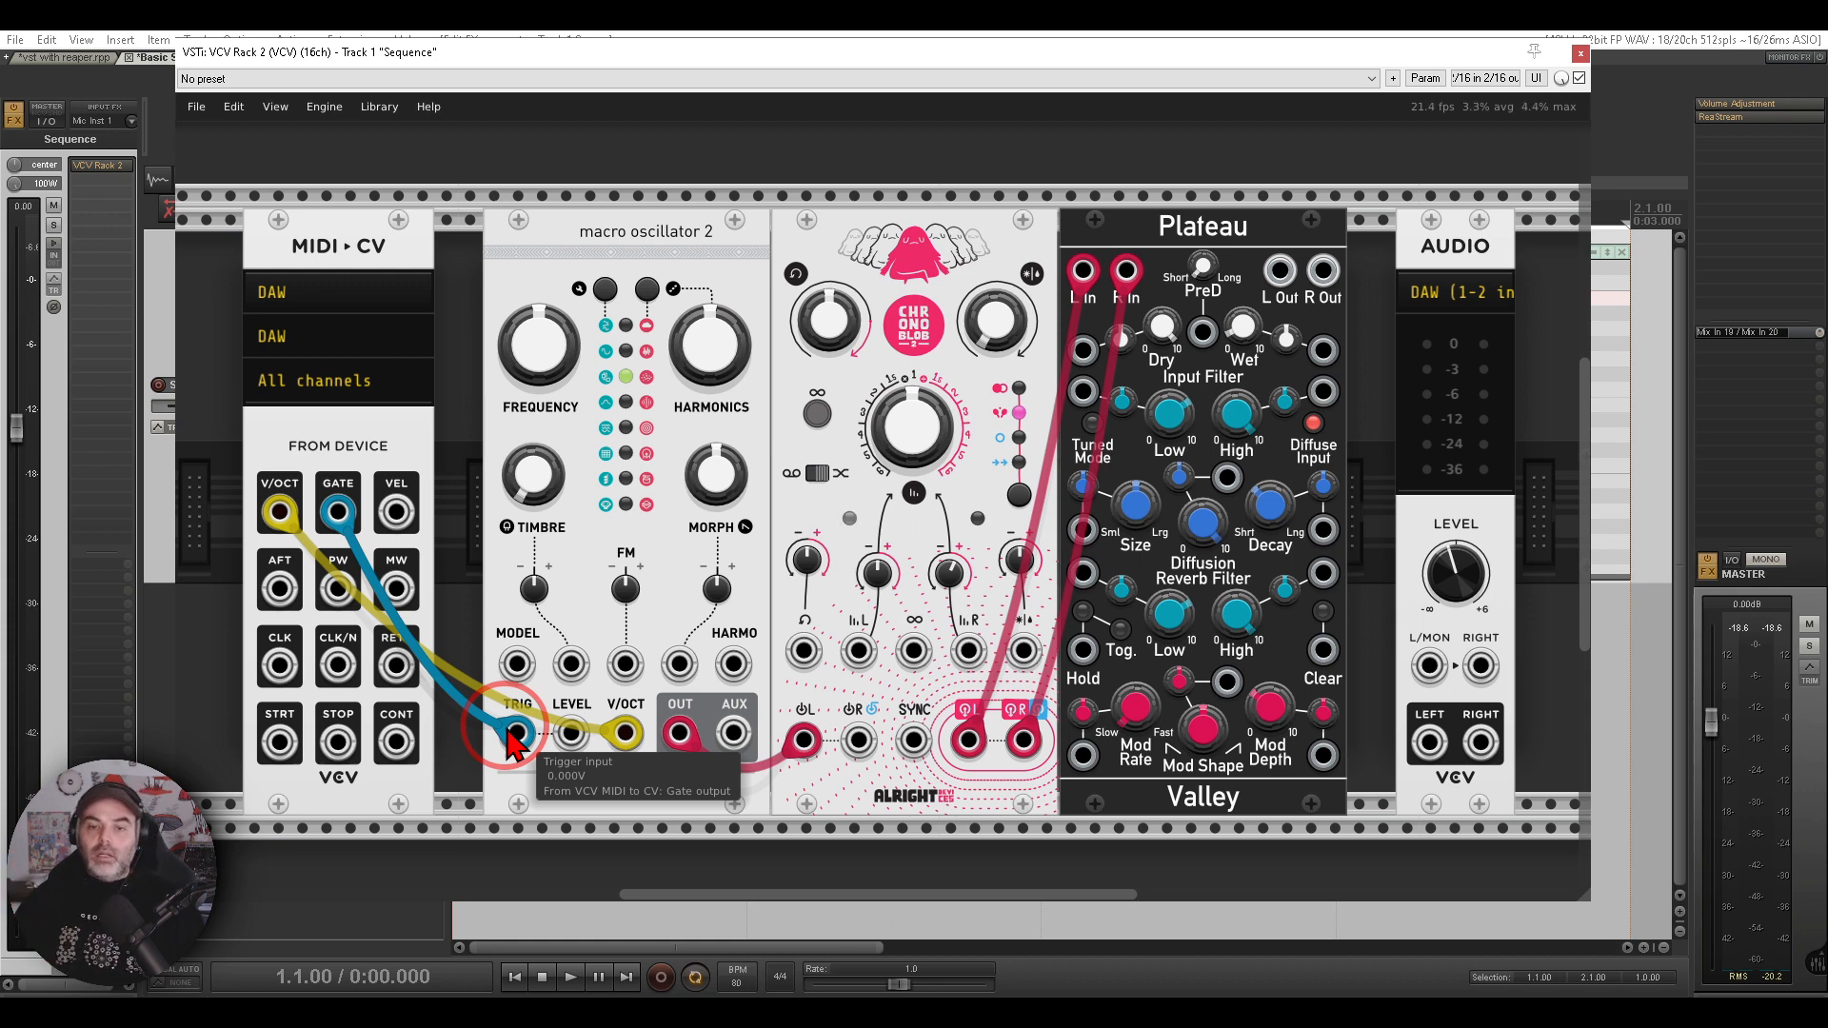
- Patch Plateau's left and right outputs to the Audio module's left and right inputs
left_click_drag(1372, 447, 1322, 443)
mouse_move(1464, 219)
left_mouse_down()
mouse_move(1362, 309)
mouse_move(1513, 227)
mouse_move(1477, 212)
left_mouse_up()
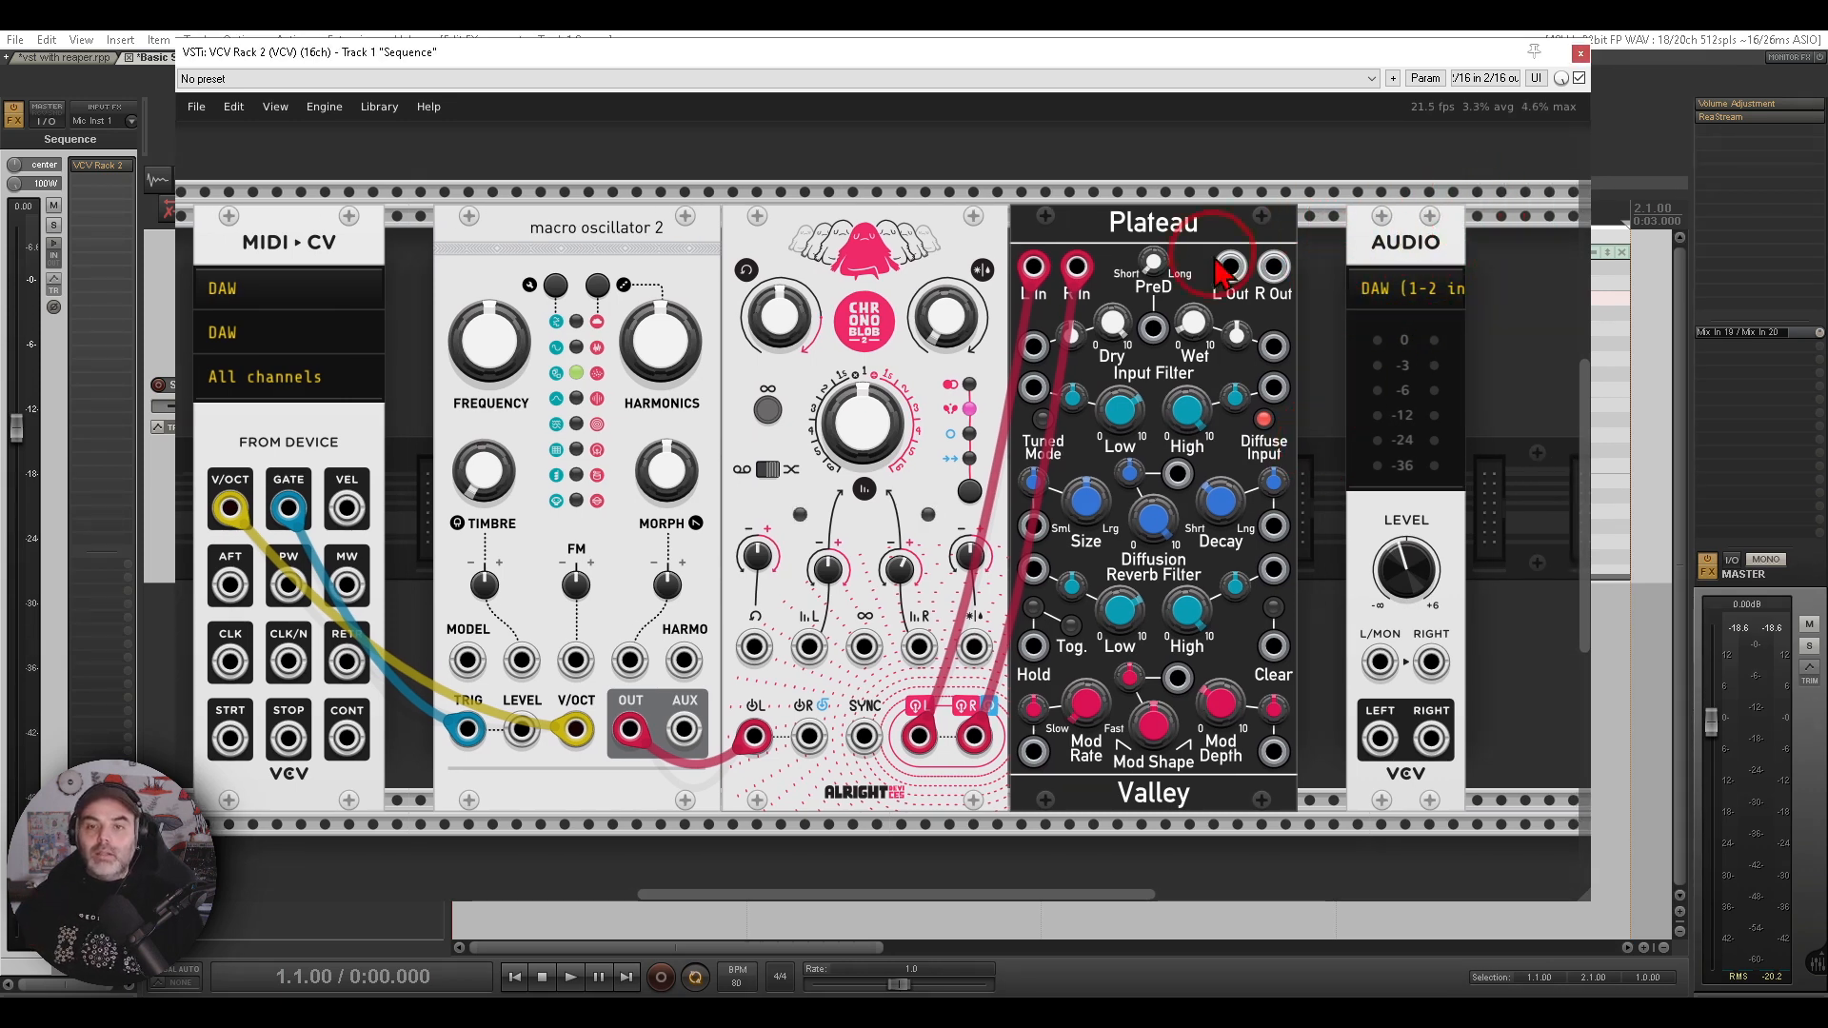
left_click_drag(1230, 266, 1380, 662)
right_click(1274, 267)
left_click_drag(1291, 378, 1431, 662)
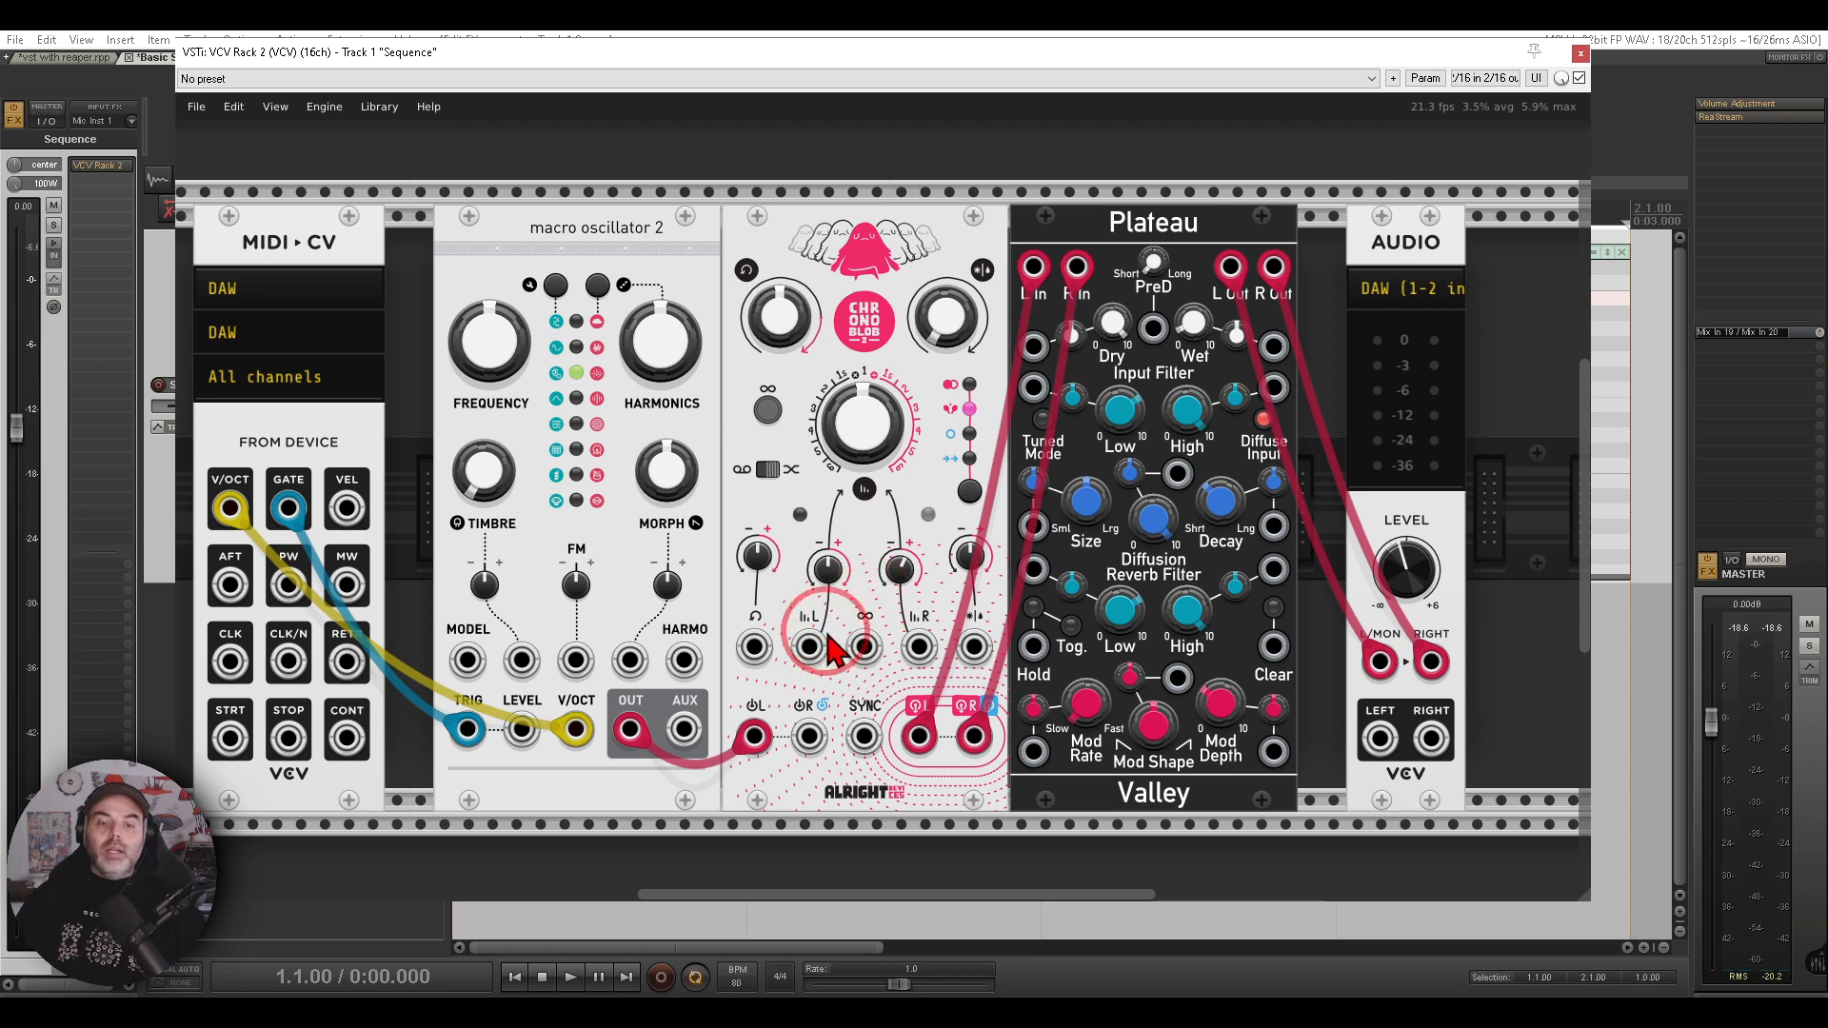
- Start playback and turn up macro oscillator 2's Timbre knob
left_click(571, 981)
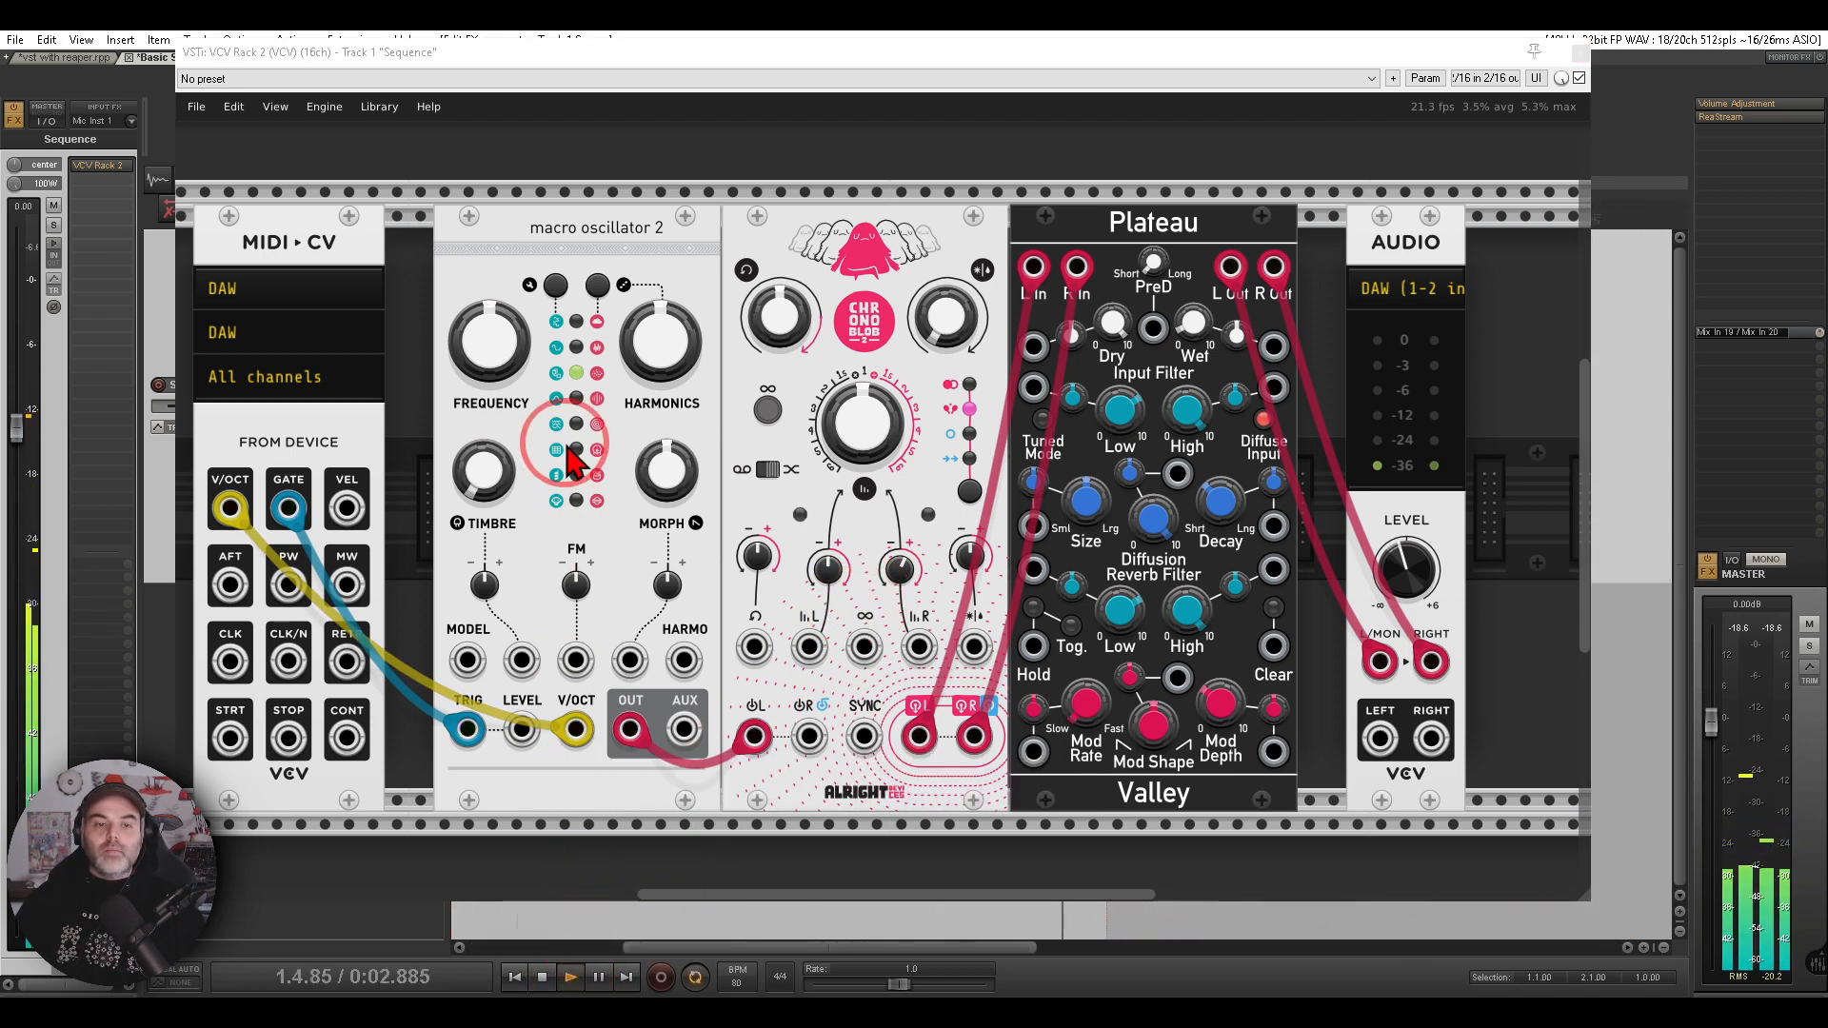
left_click_drag(484, 473, 485, 309)
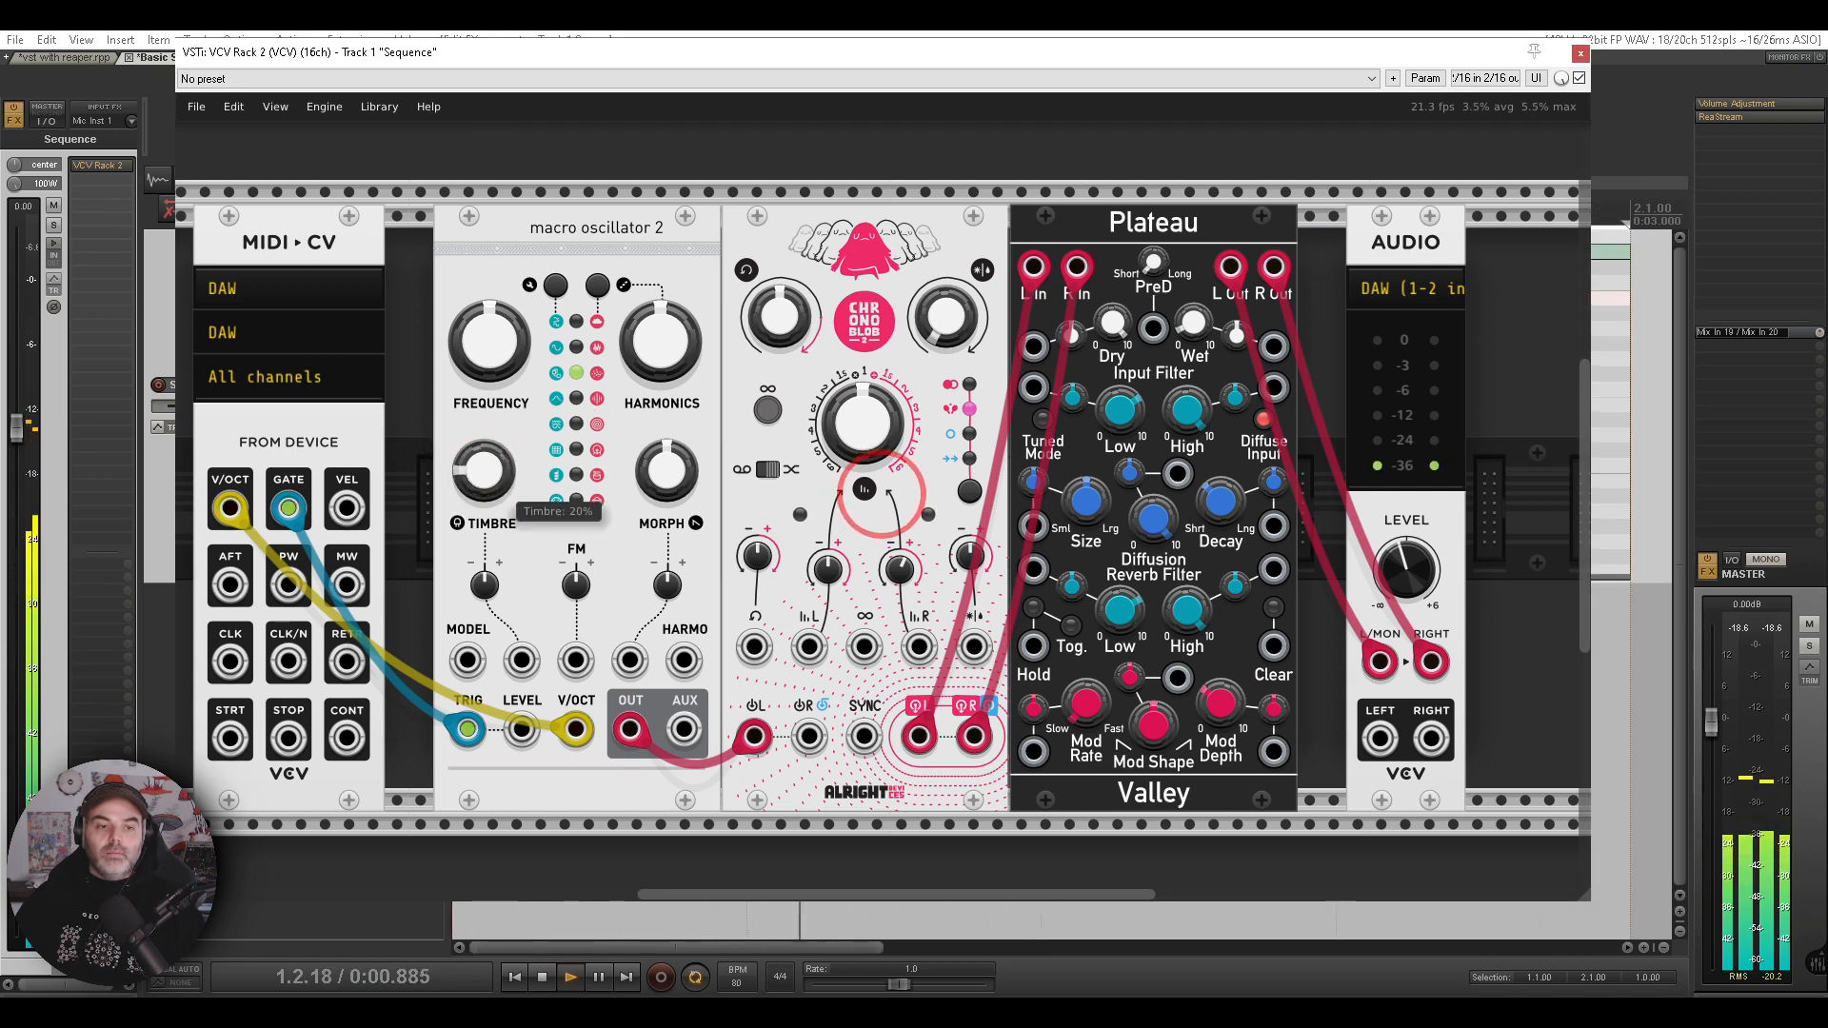
- Close the rack window and show the velocity lane in the MIDI item editor
left_click(1580, 52)
scroll(984, 454, "down", 2)
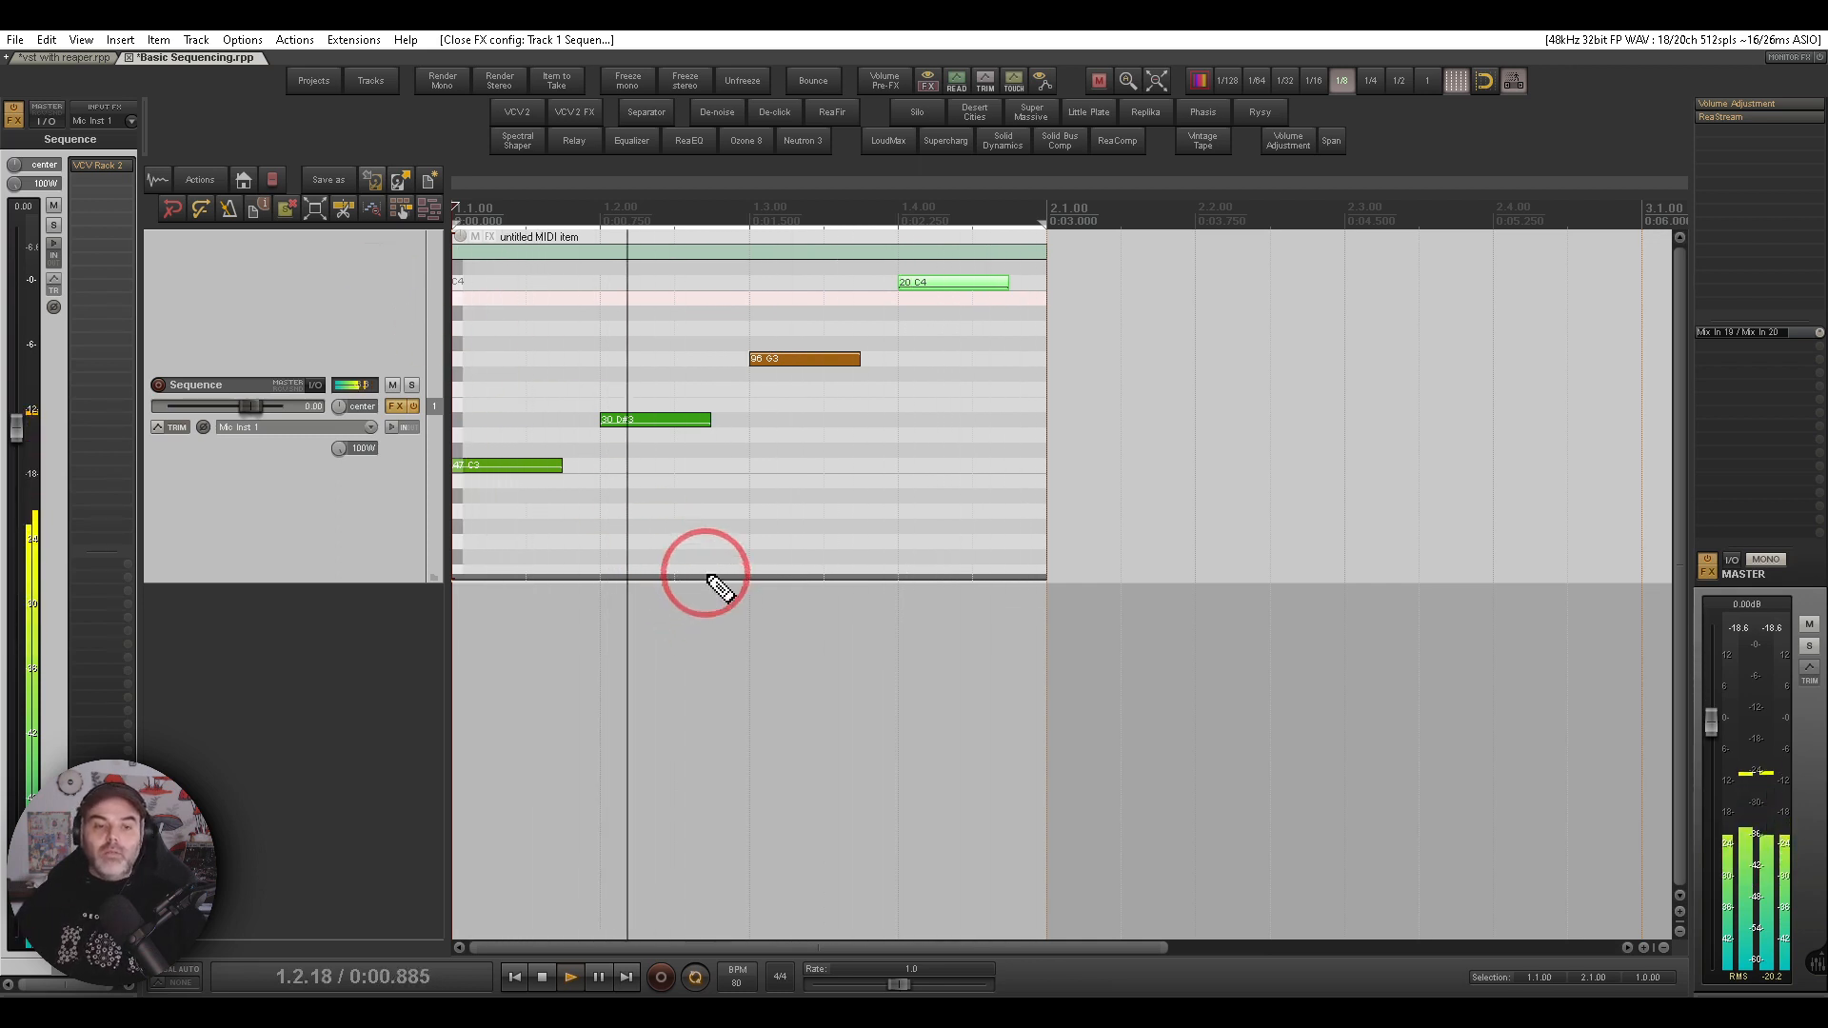
left_click_drag(707, 577, 710, 419)
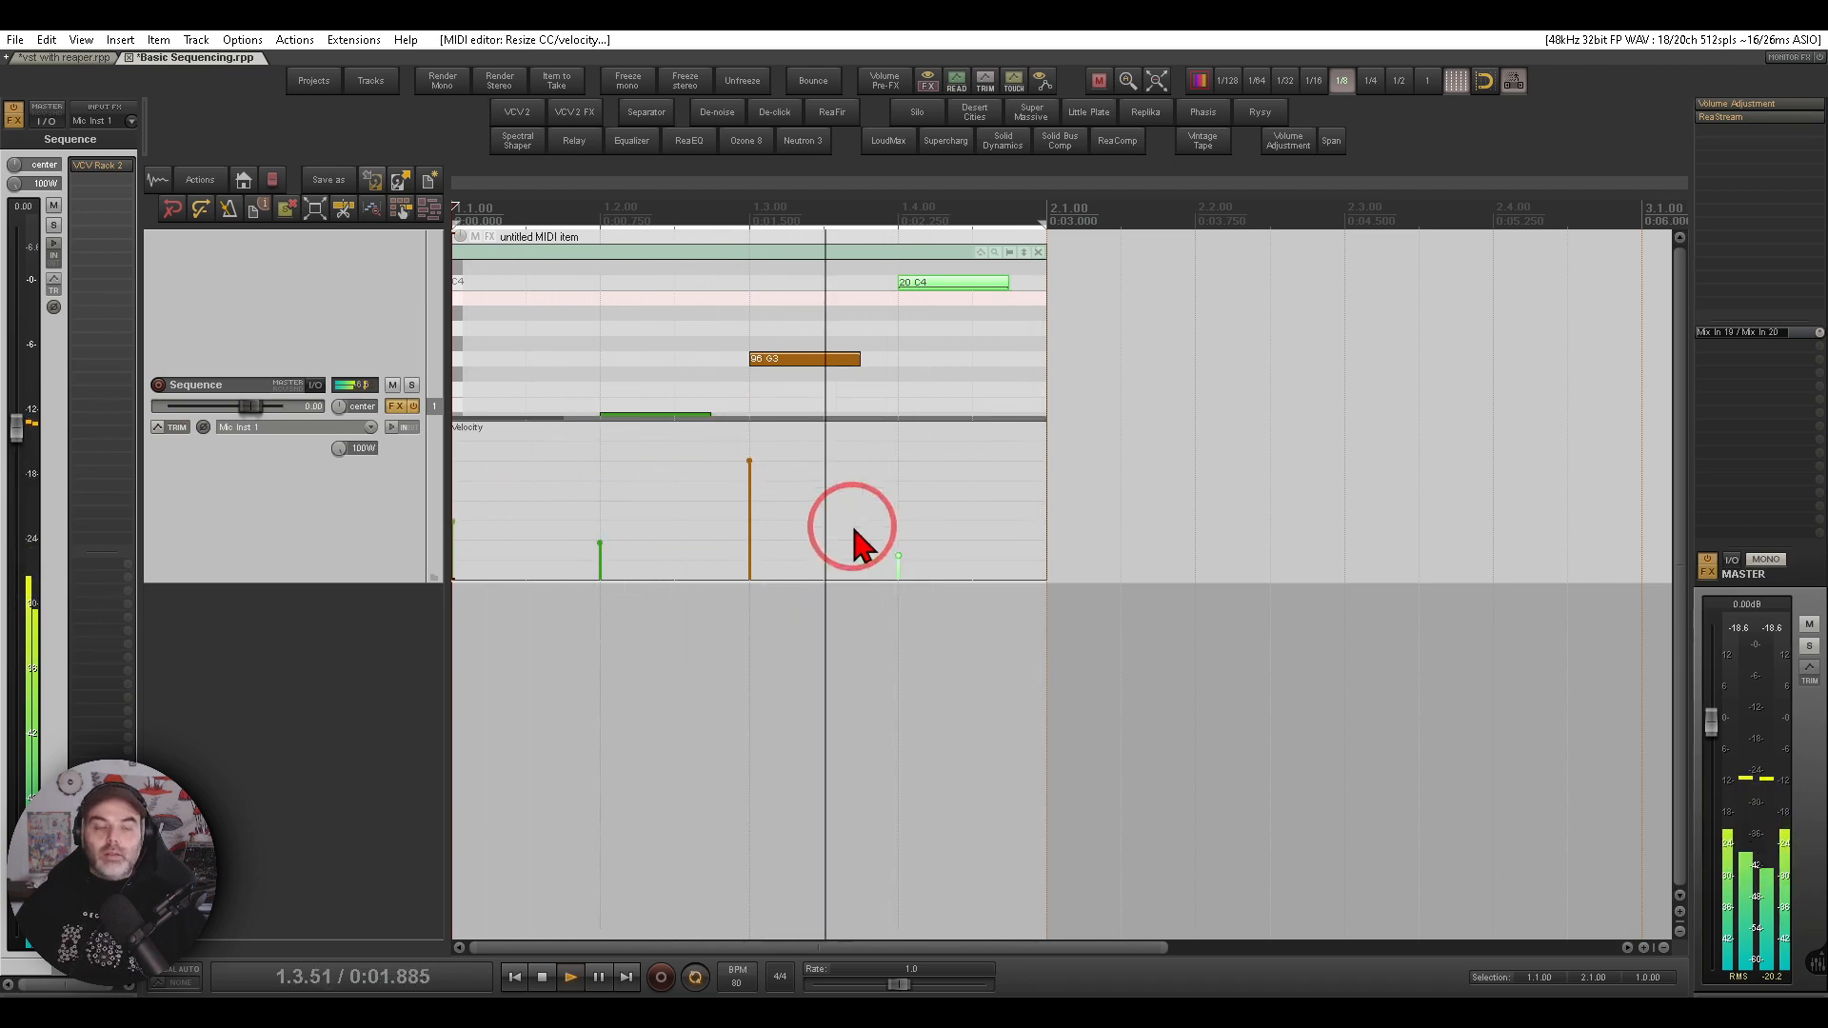
- Reopen the rack, patch MIDI-CV's VEL output to macro oscillator 2's Timbre CV input and turn up its Timbre attenuverter
left_click(95, 175)
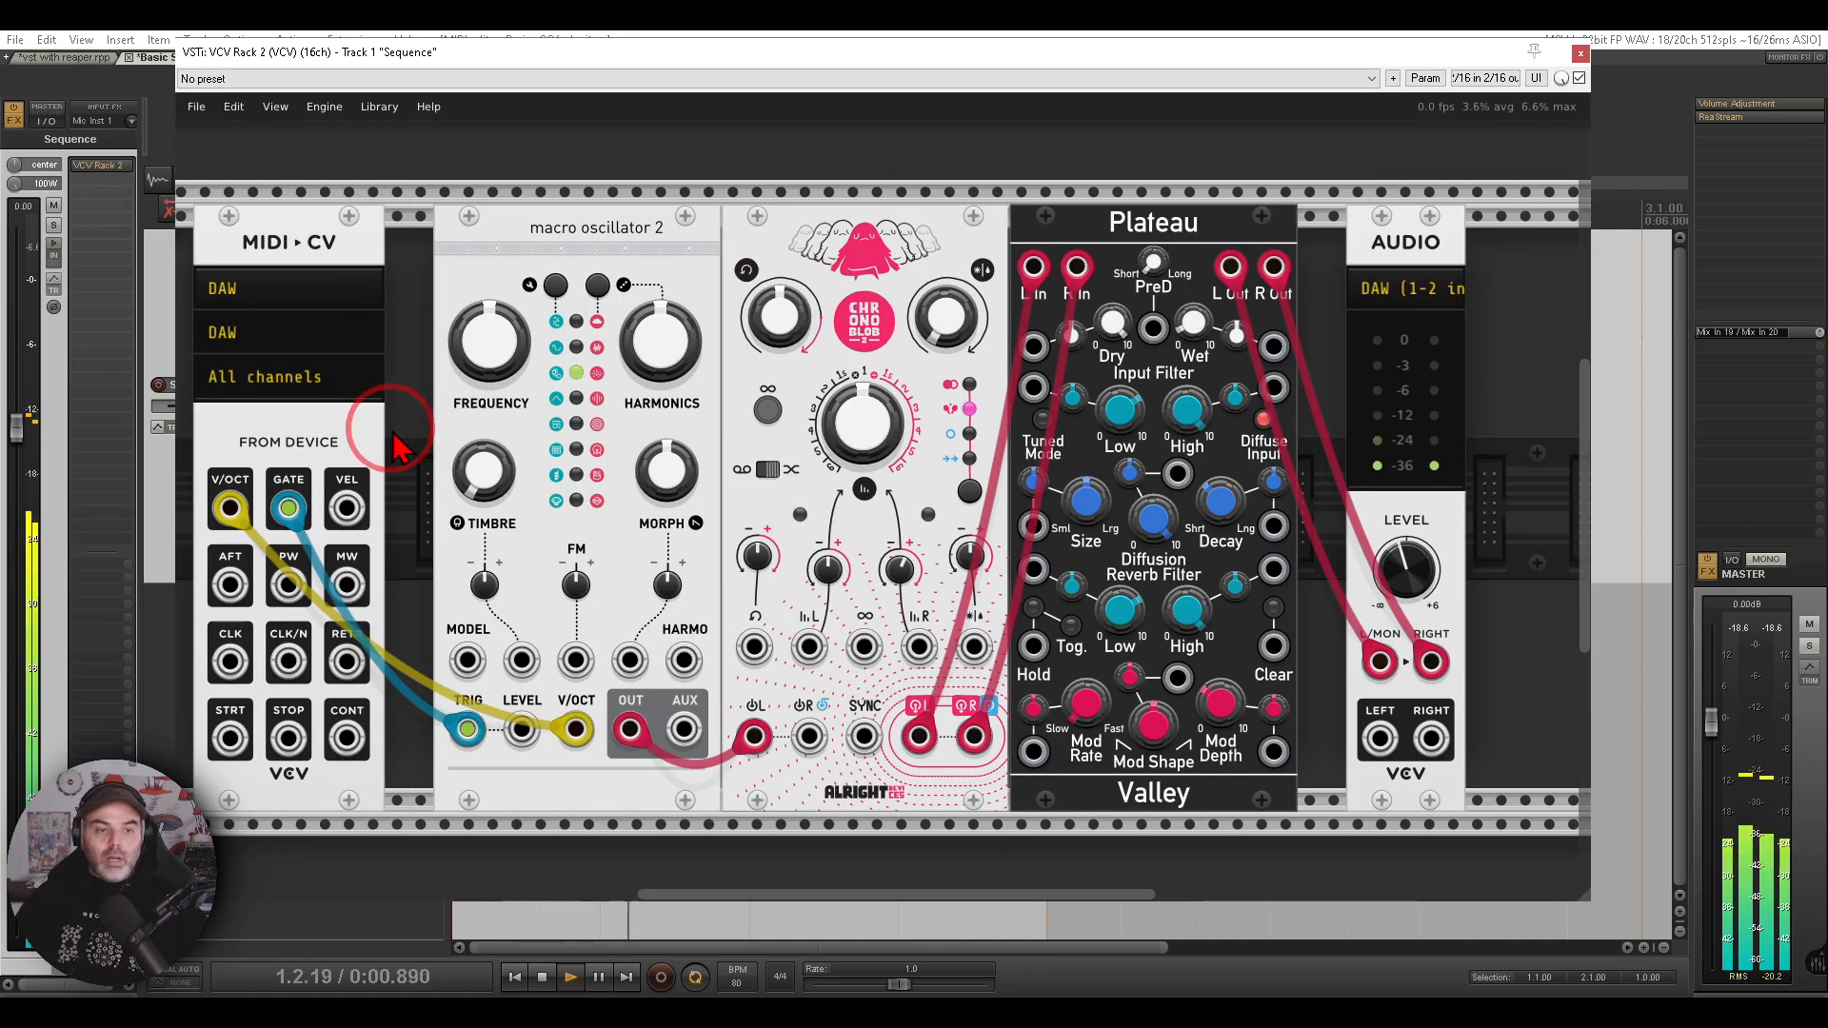
mouse_move(424, 448)
left_mouse_down()
mouse_move(386, 443)
mouse_move(336, 481)
mouse_move(360, 543)
mouse_move(430, 476)
left_mouse_up()
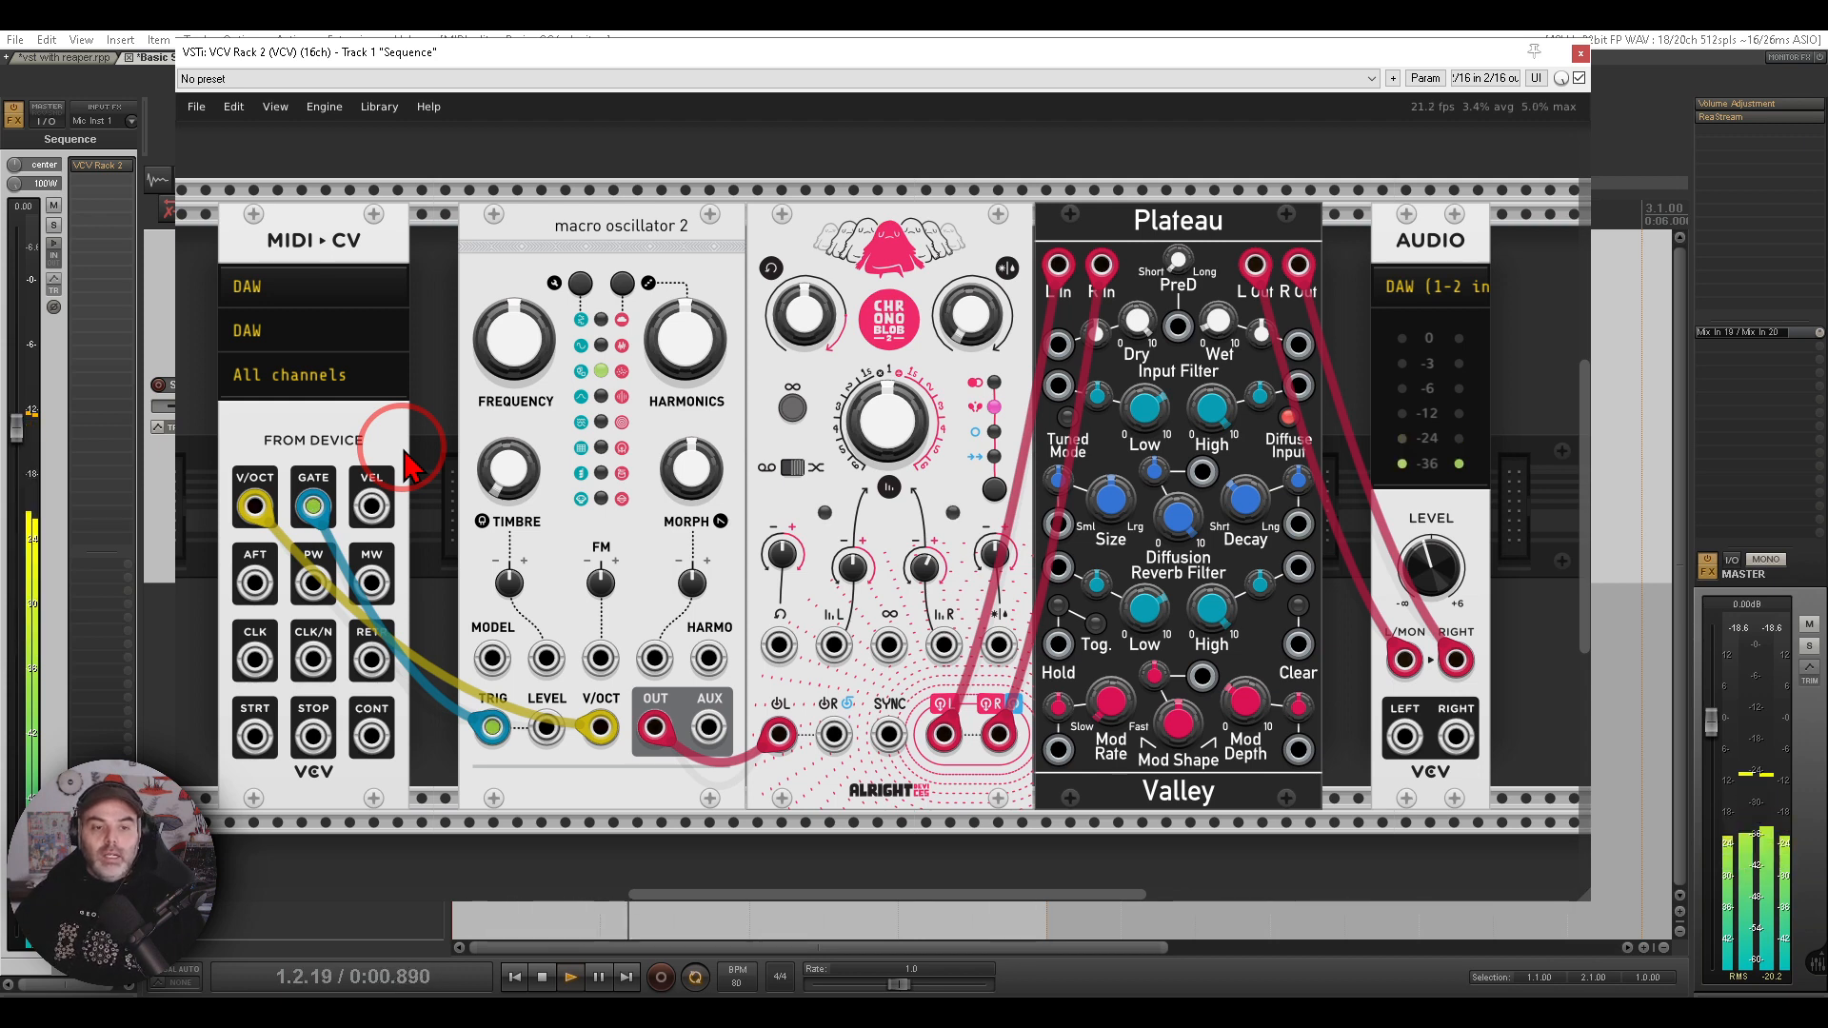
right_click(369, 510)
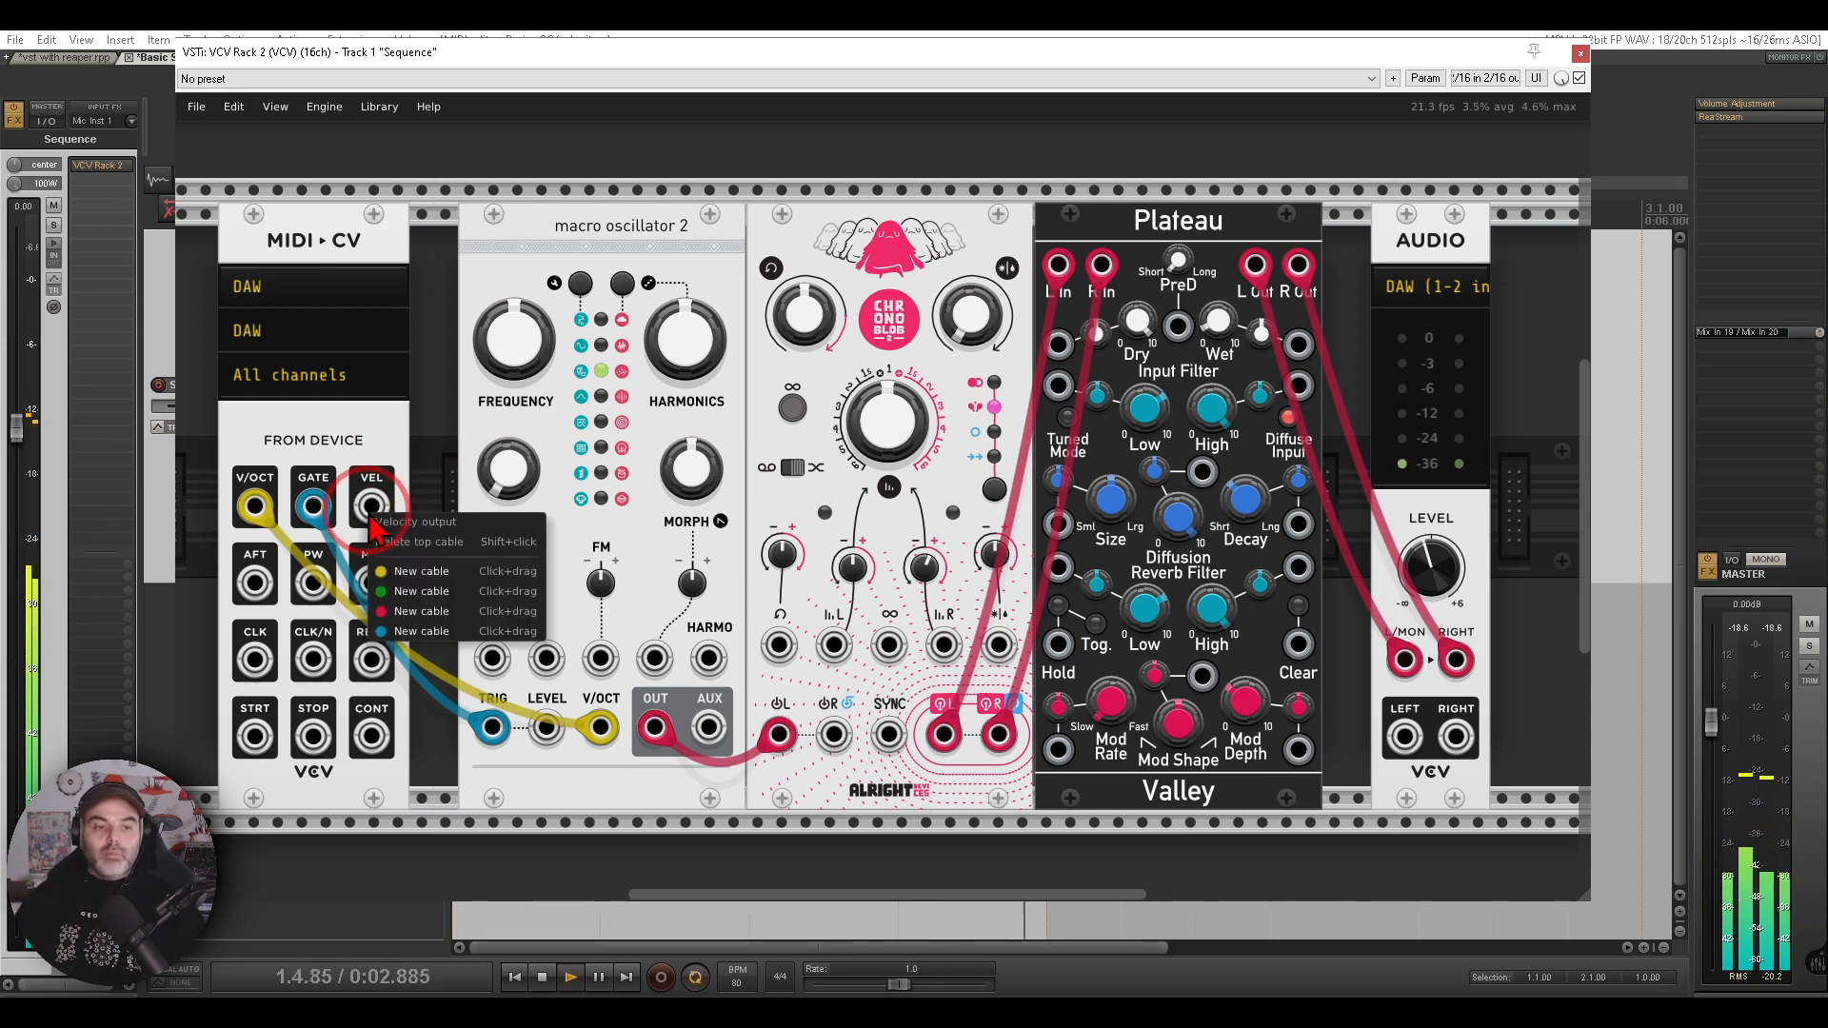
left_click_drag(391, 593, 546, 657)
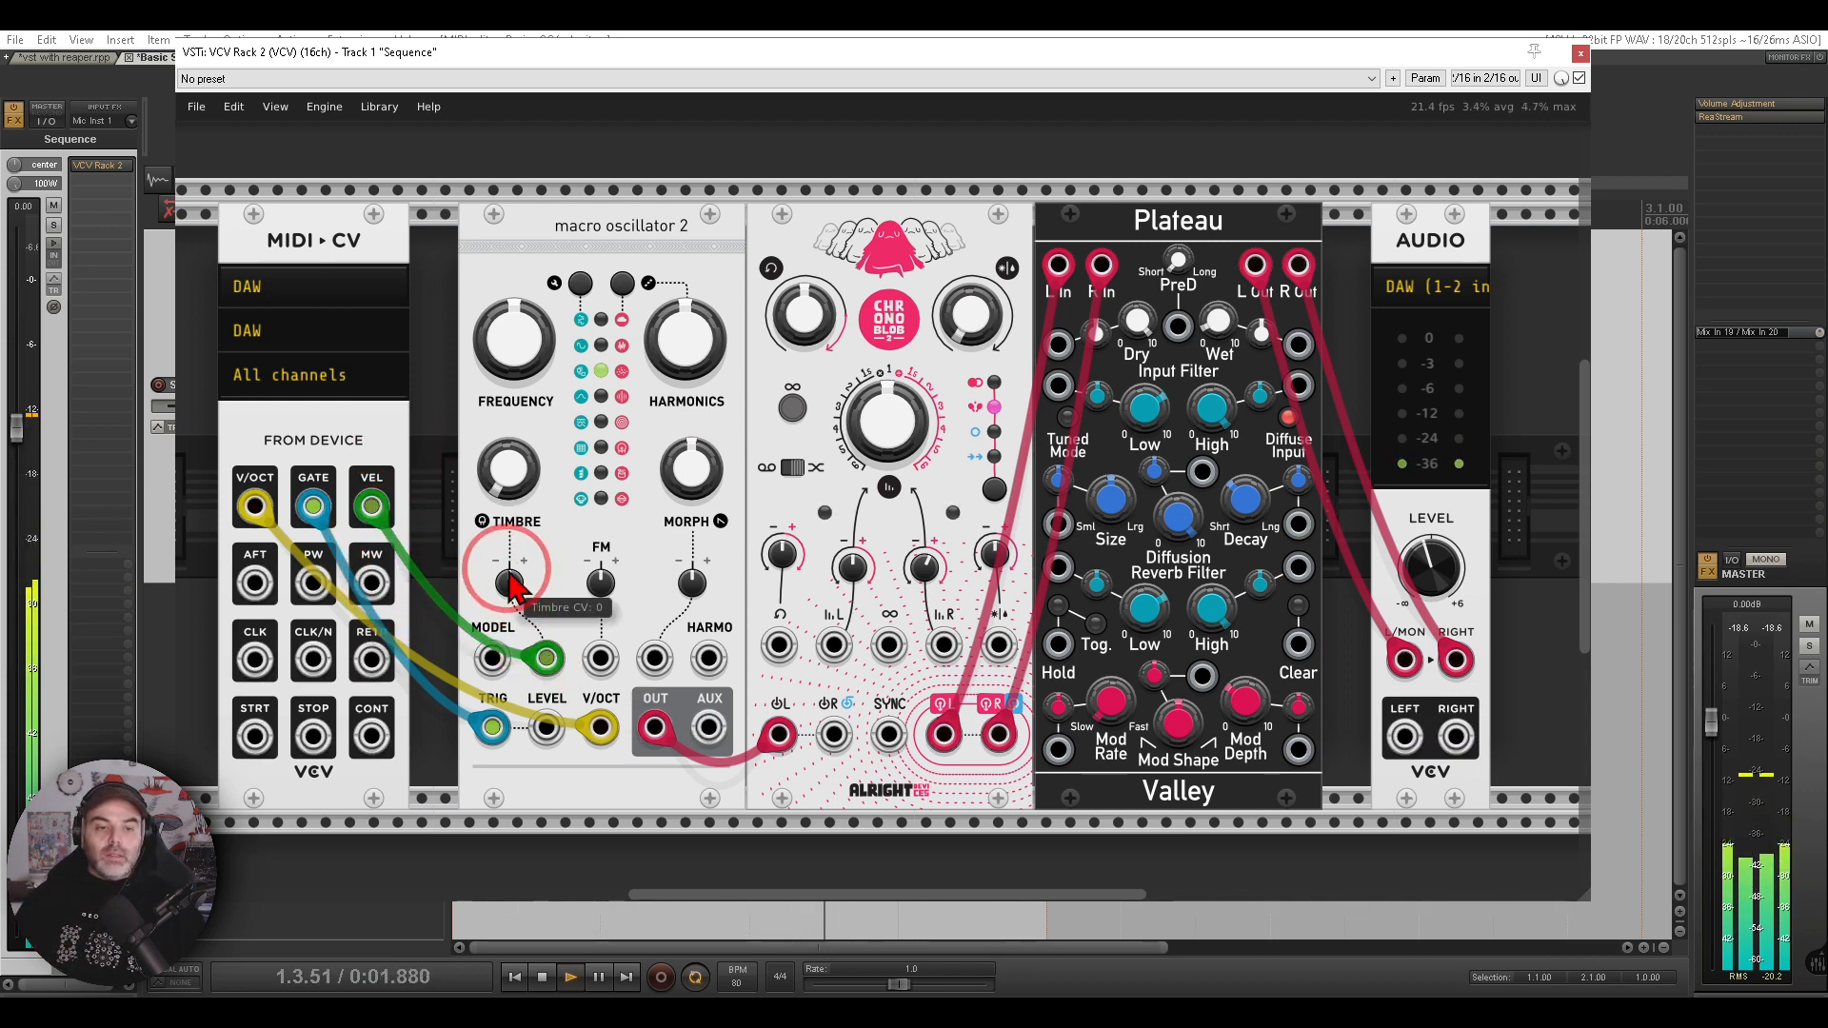
left_click_drag(510, 582, 509, 522)
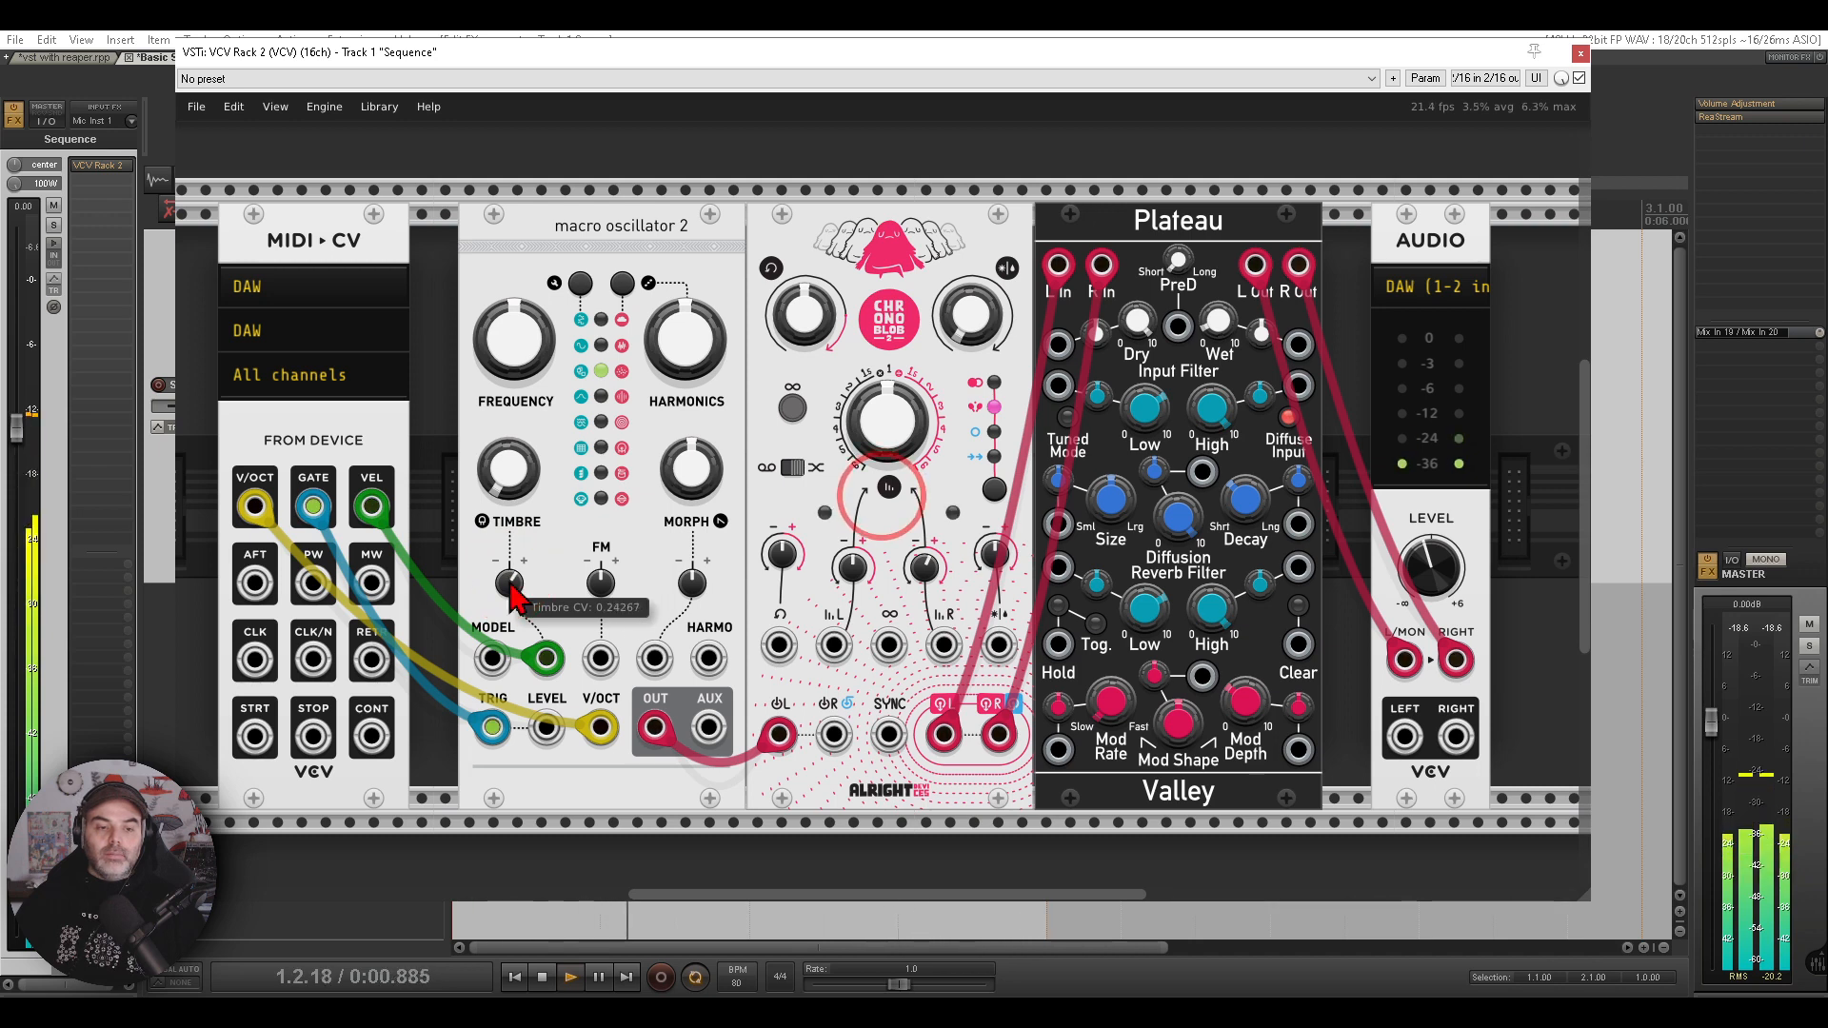
left_click_drag(514, 595, 514, 490)
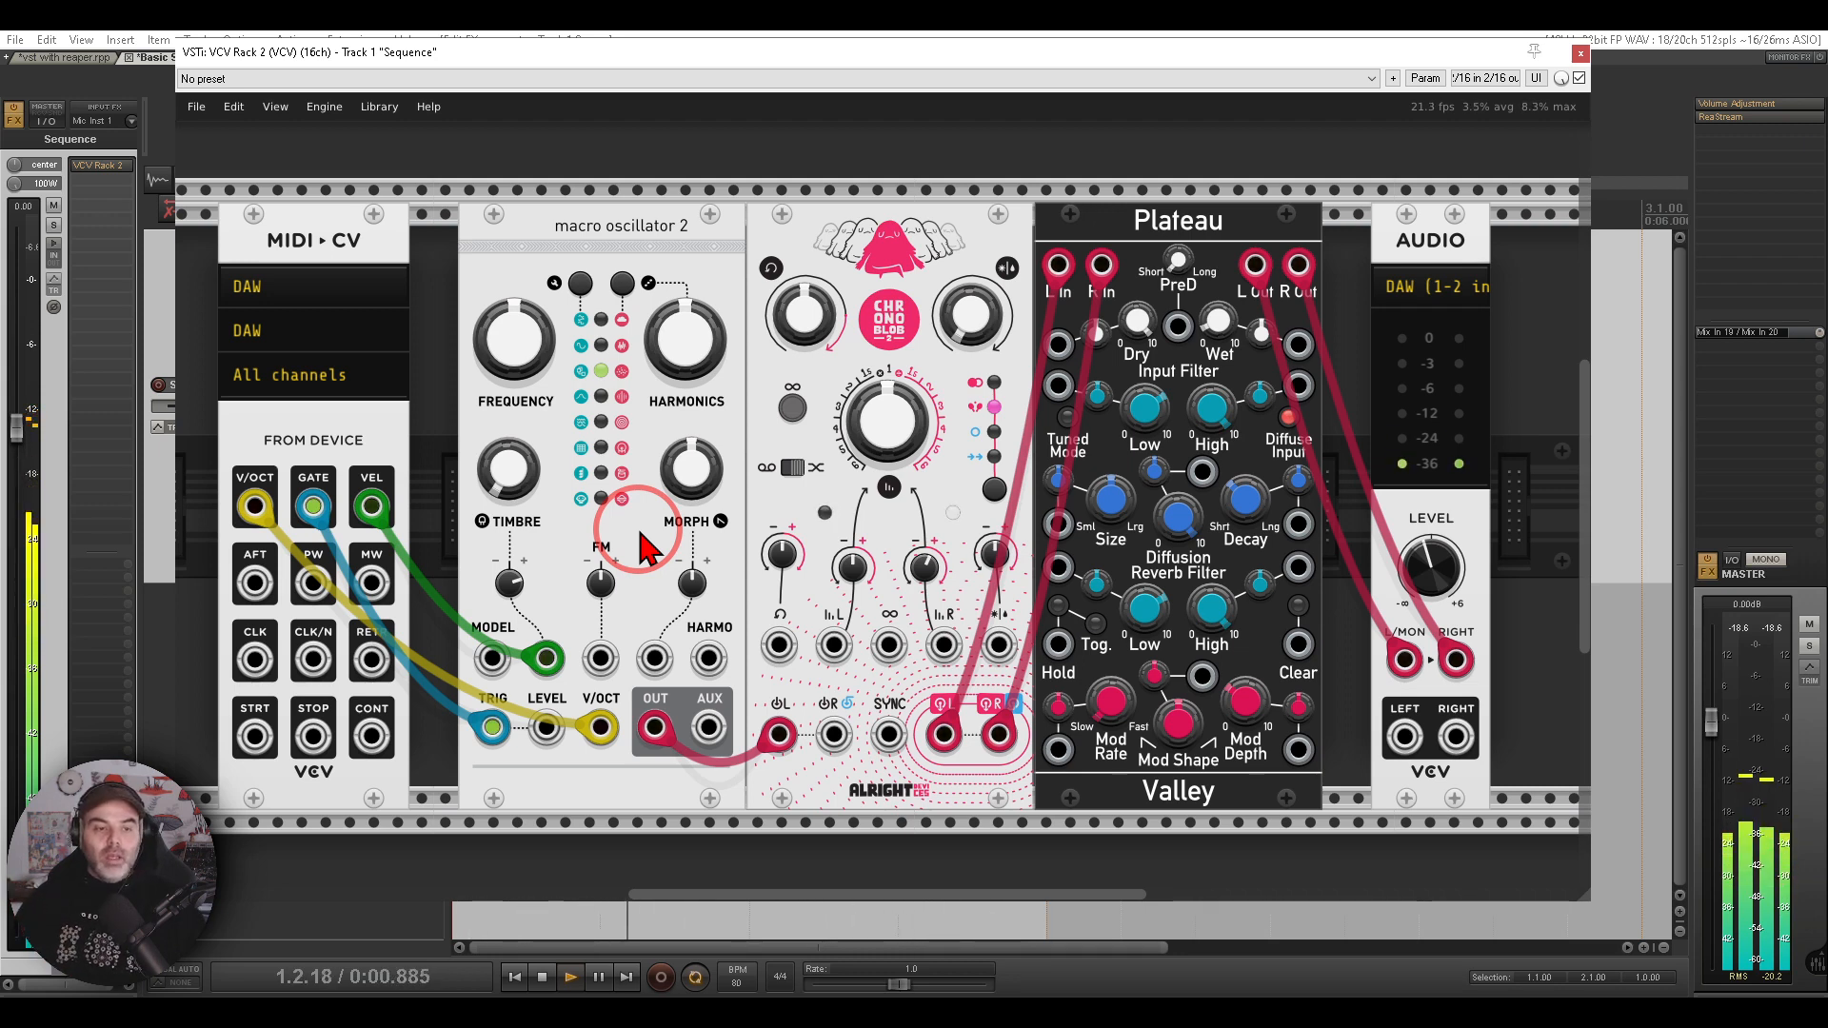
- Set MIDI-CV's CLK/N divider to 16th
left_click_drag(522, 590, 893, 554)
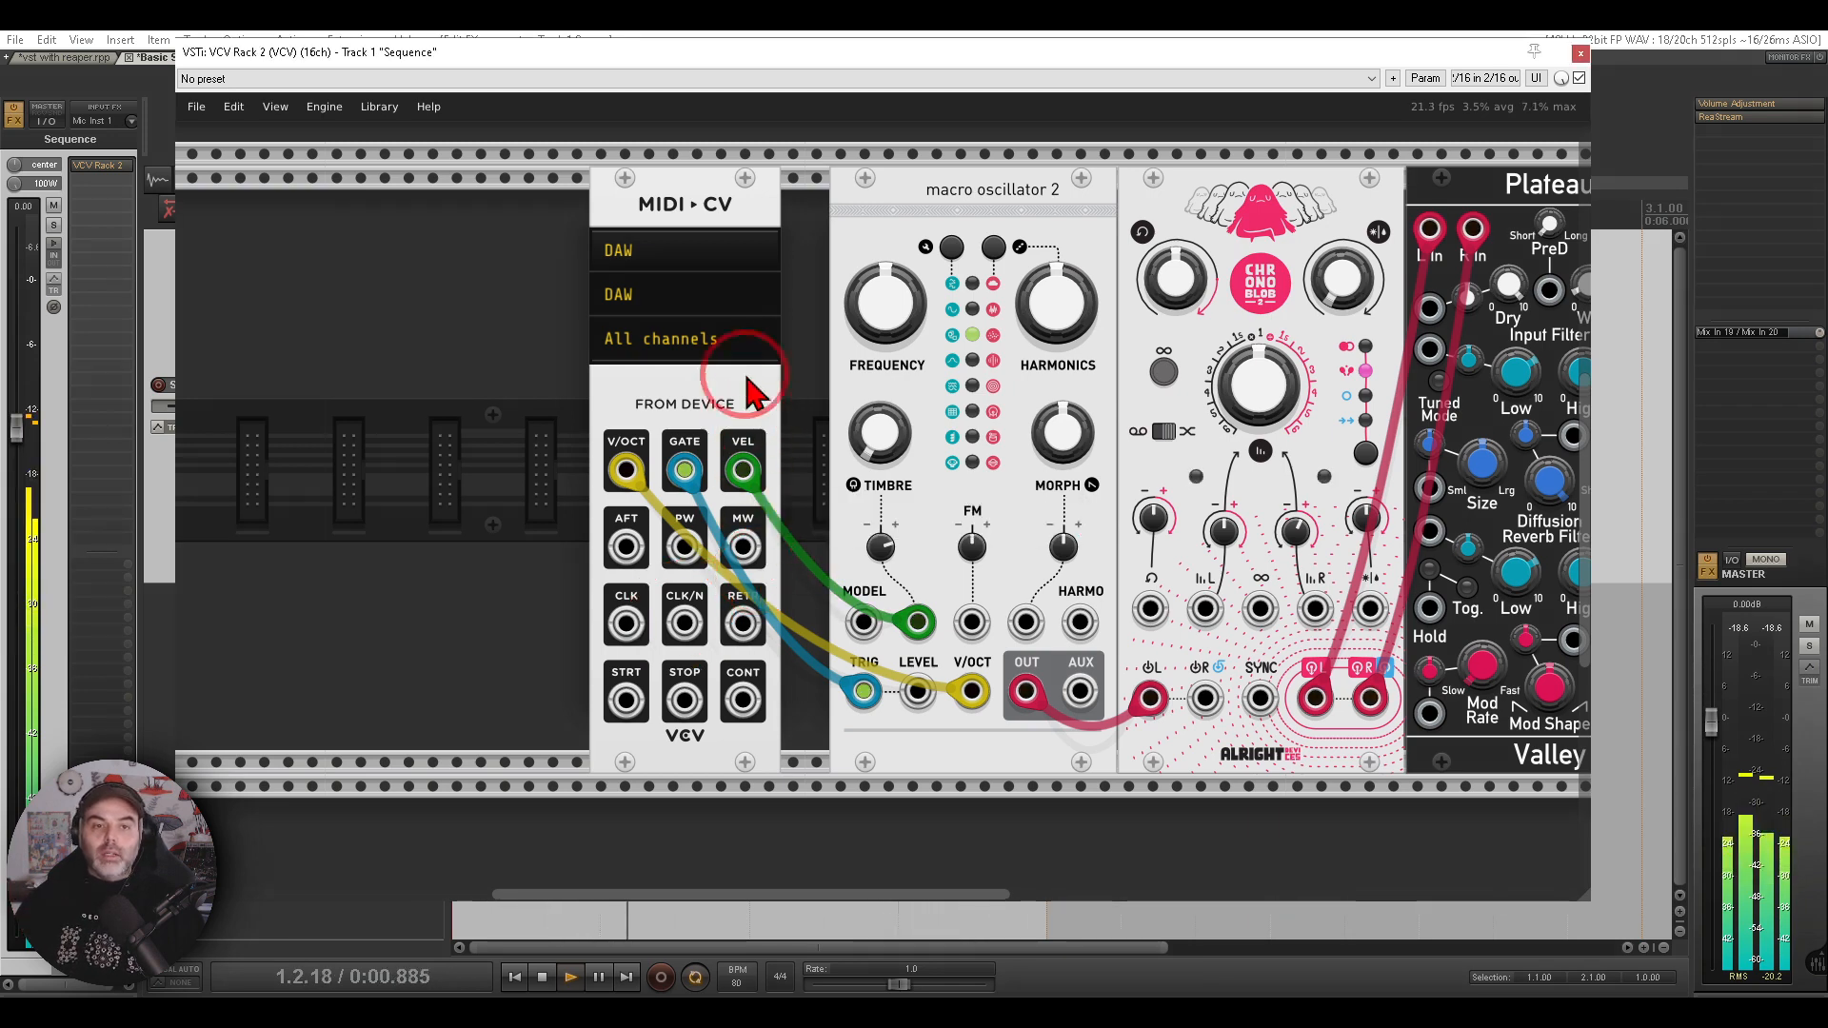
right_click(668, 207)
mouse_move(738, 466)
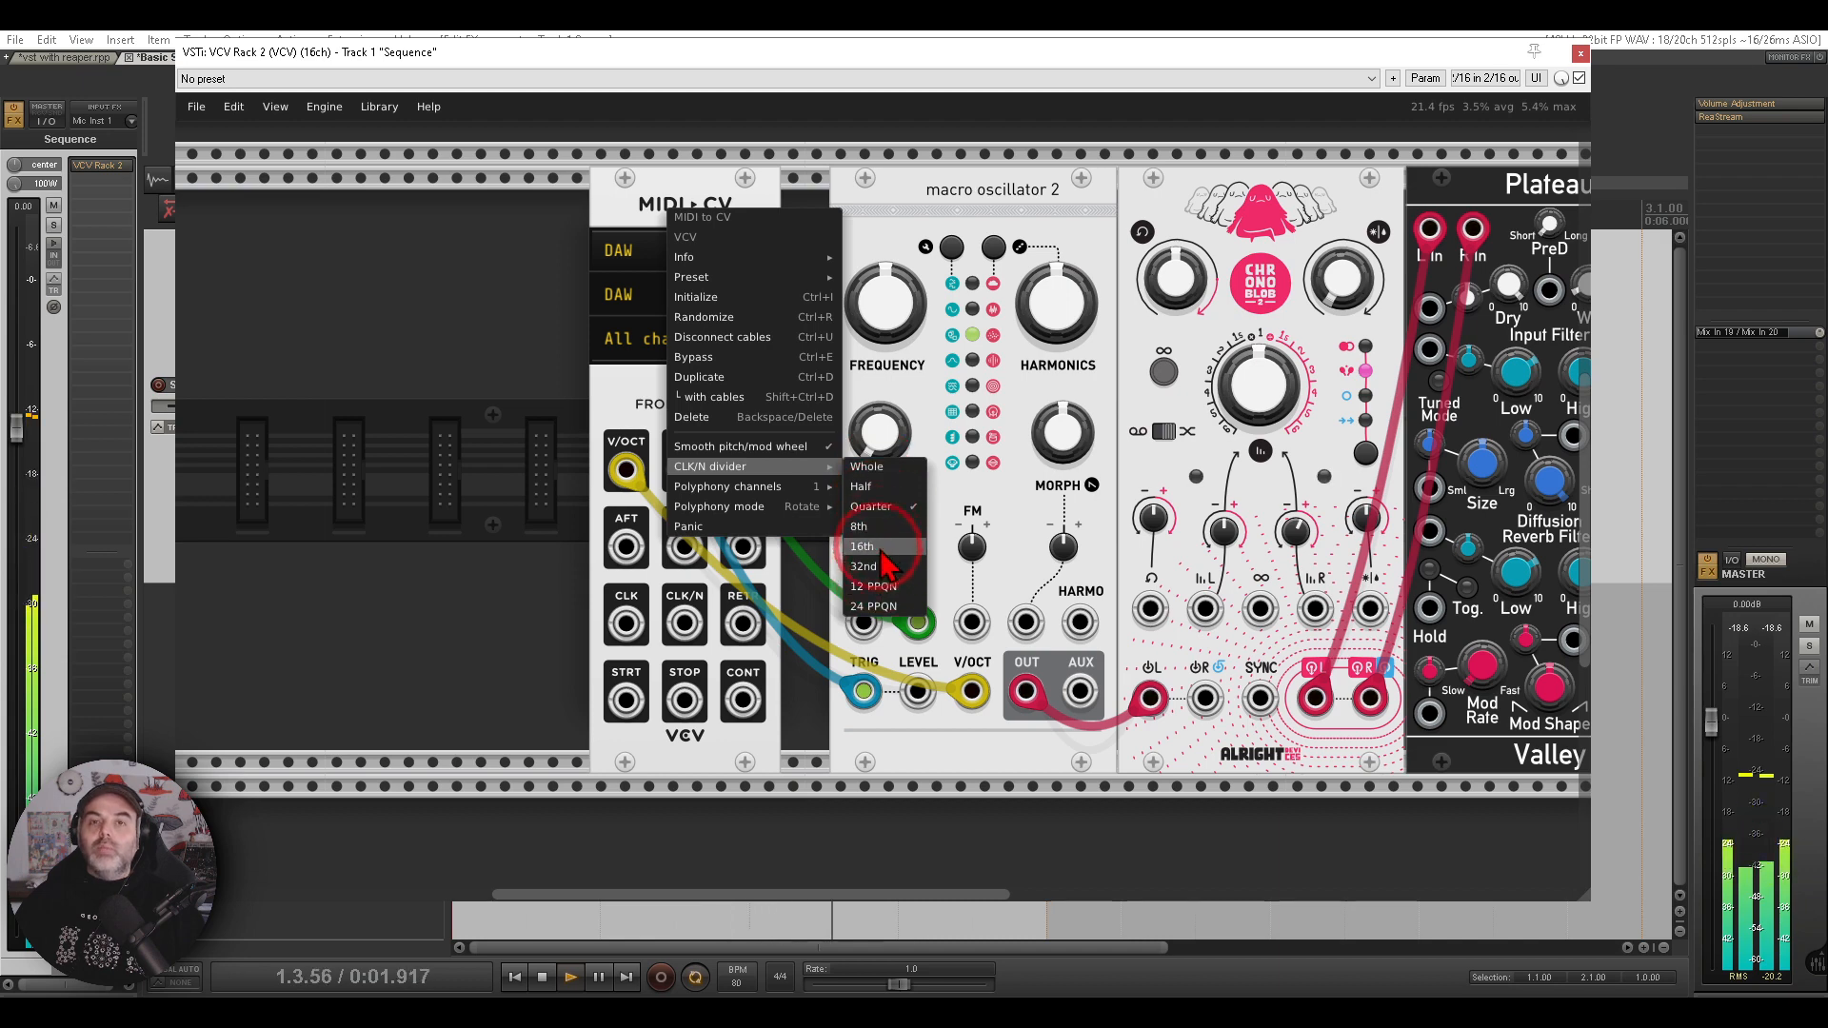
left_click(909, 245)
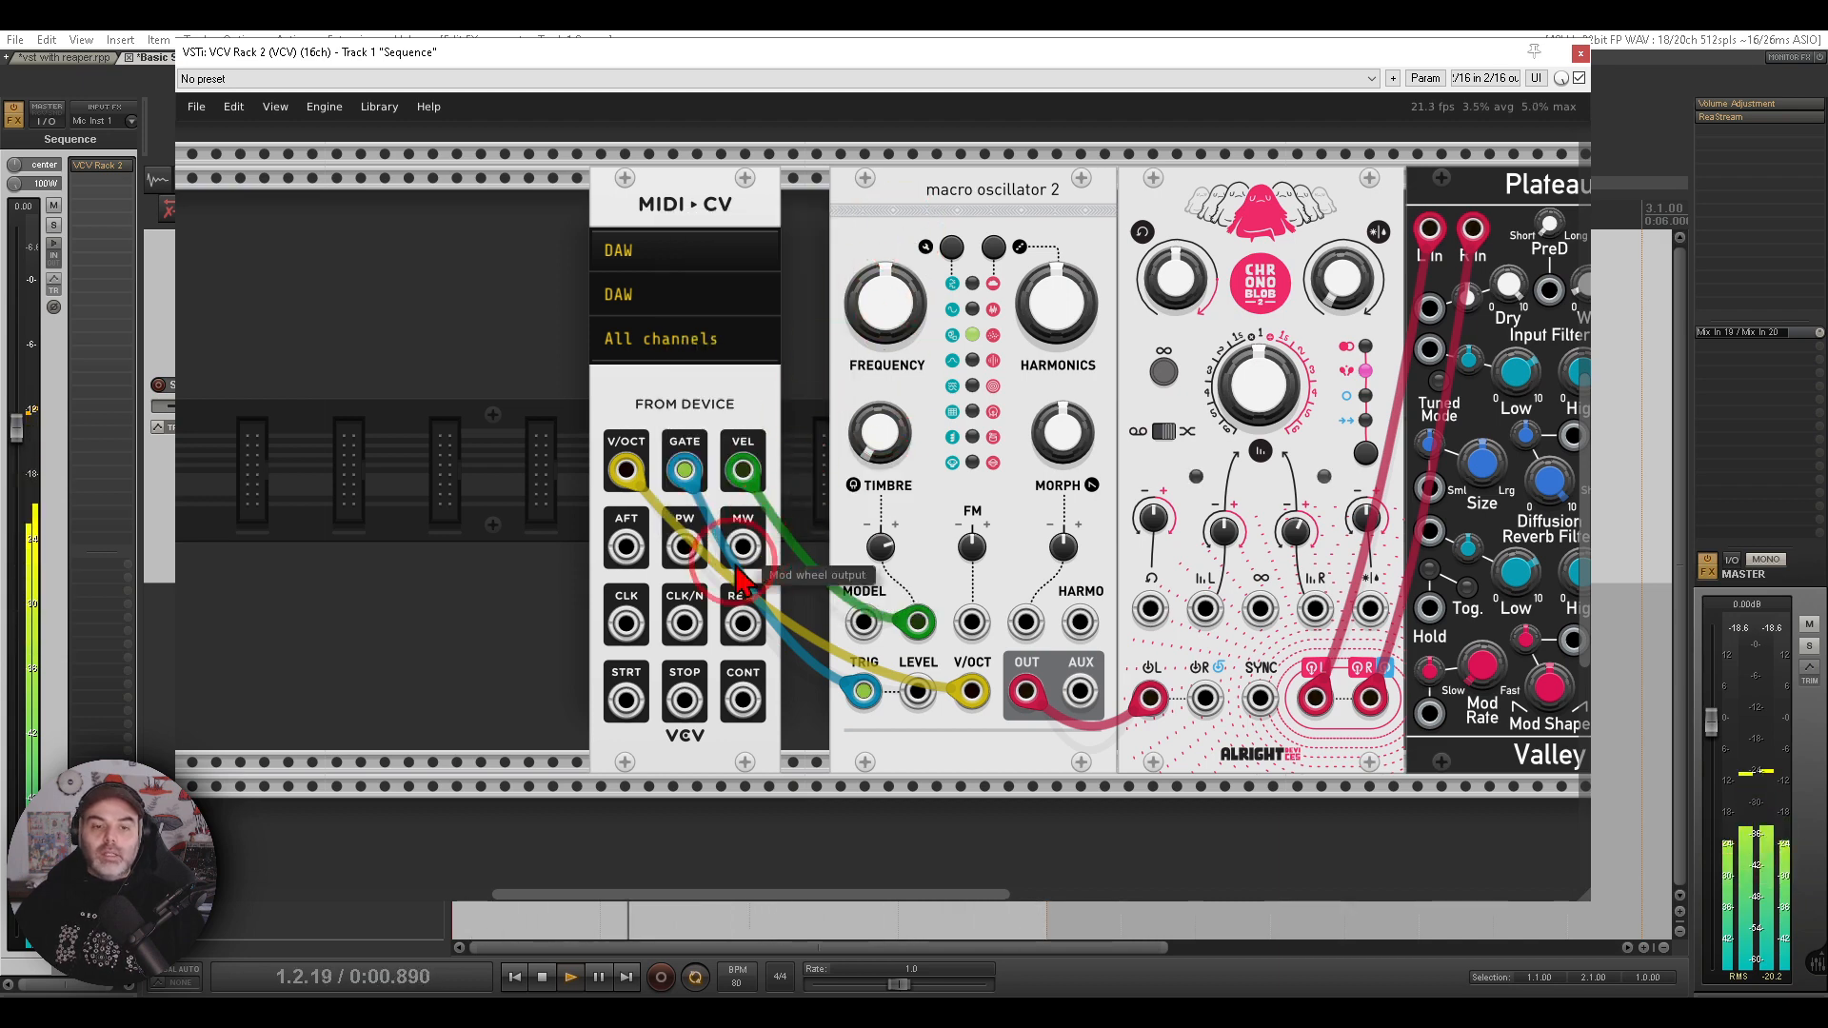
- Patch MIDI-CV's CLK/N output to the Chronoblob delay's SYNC input
right_click(685, 623)
mouse_move(714, 735)
left_mouse_down()
mouse_move(1260, 698)
mouse_move(1290, 641)
left_mouse_up()
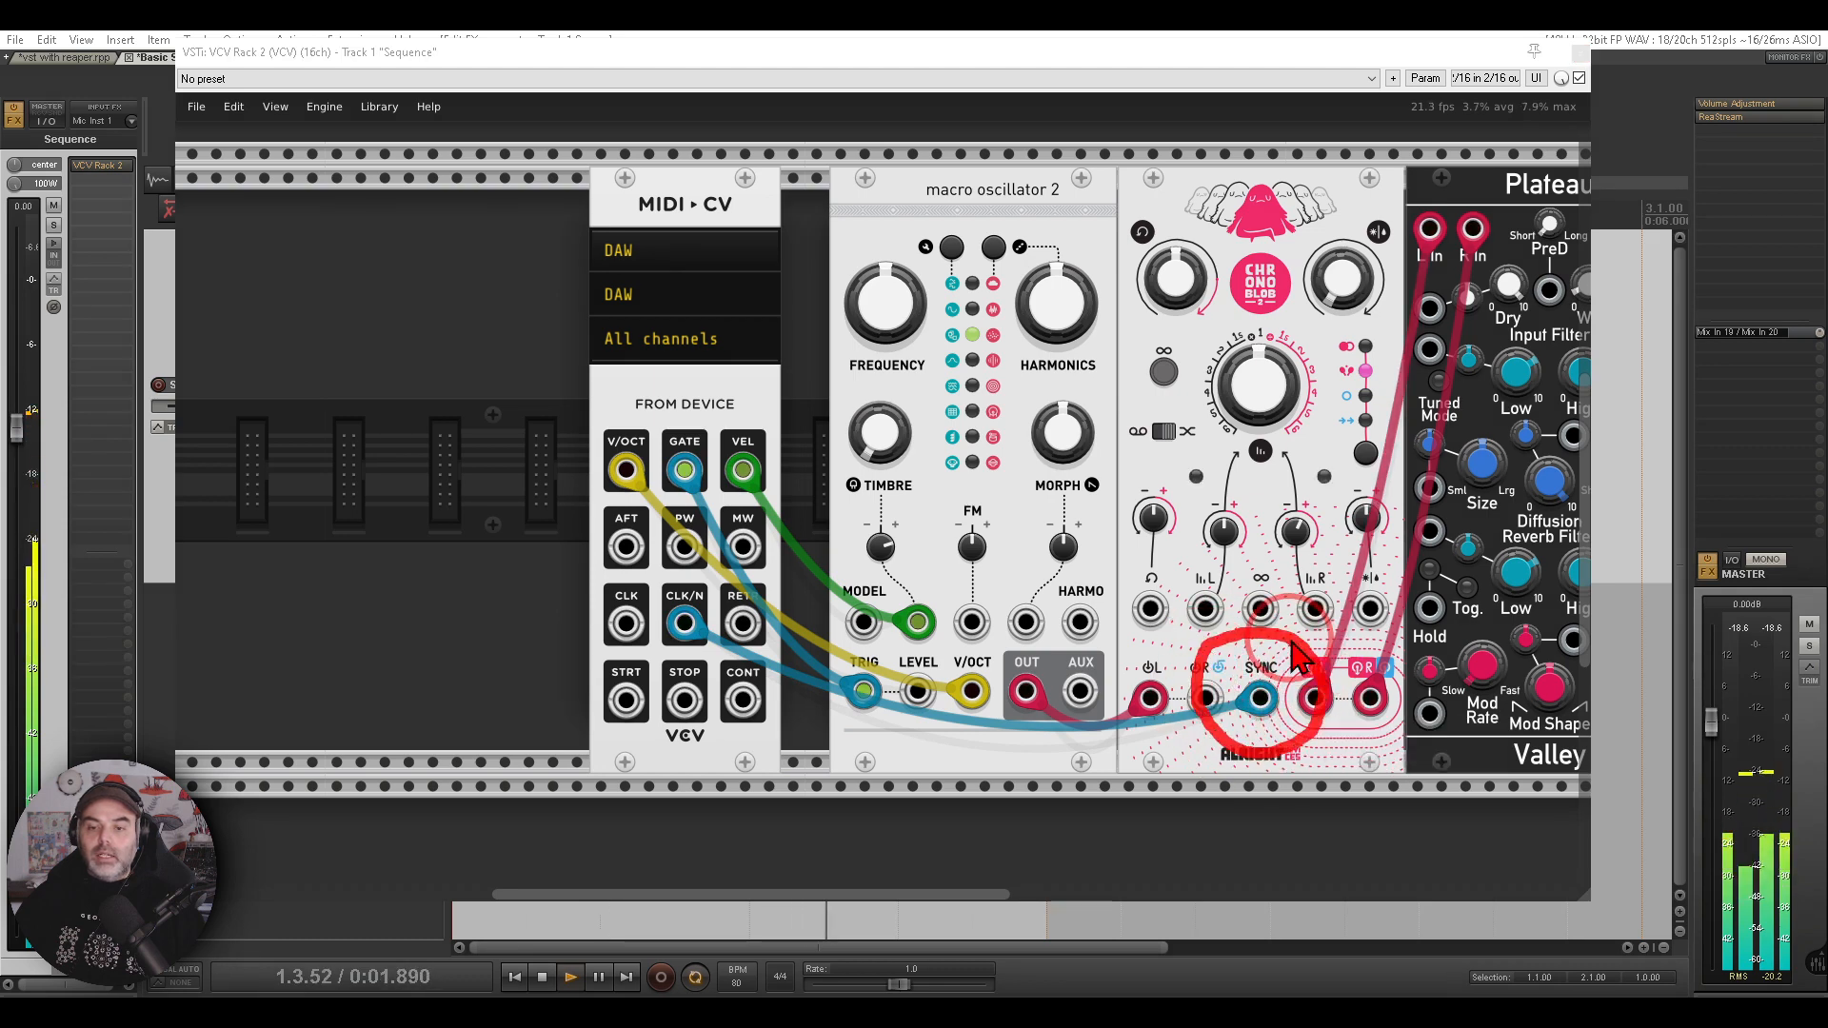
key("Escape")
- Adjust the Chronoblob's Dry/Wet and delay time knobs and raise the oscillator's Timbre CV attenuverter
left_click_drag(1275, 559, 987, 568)
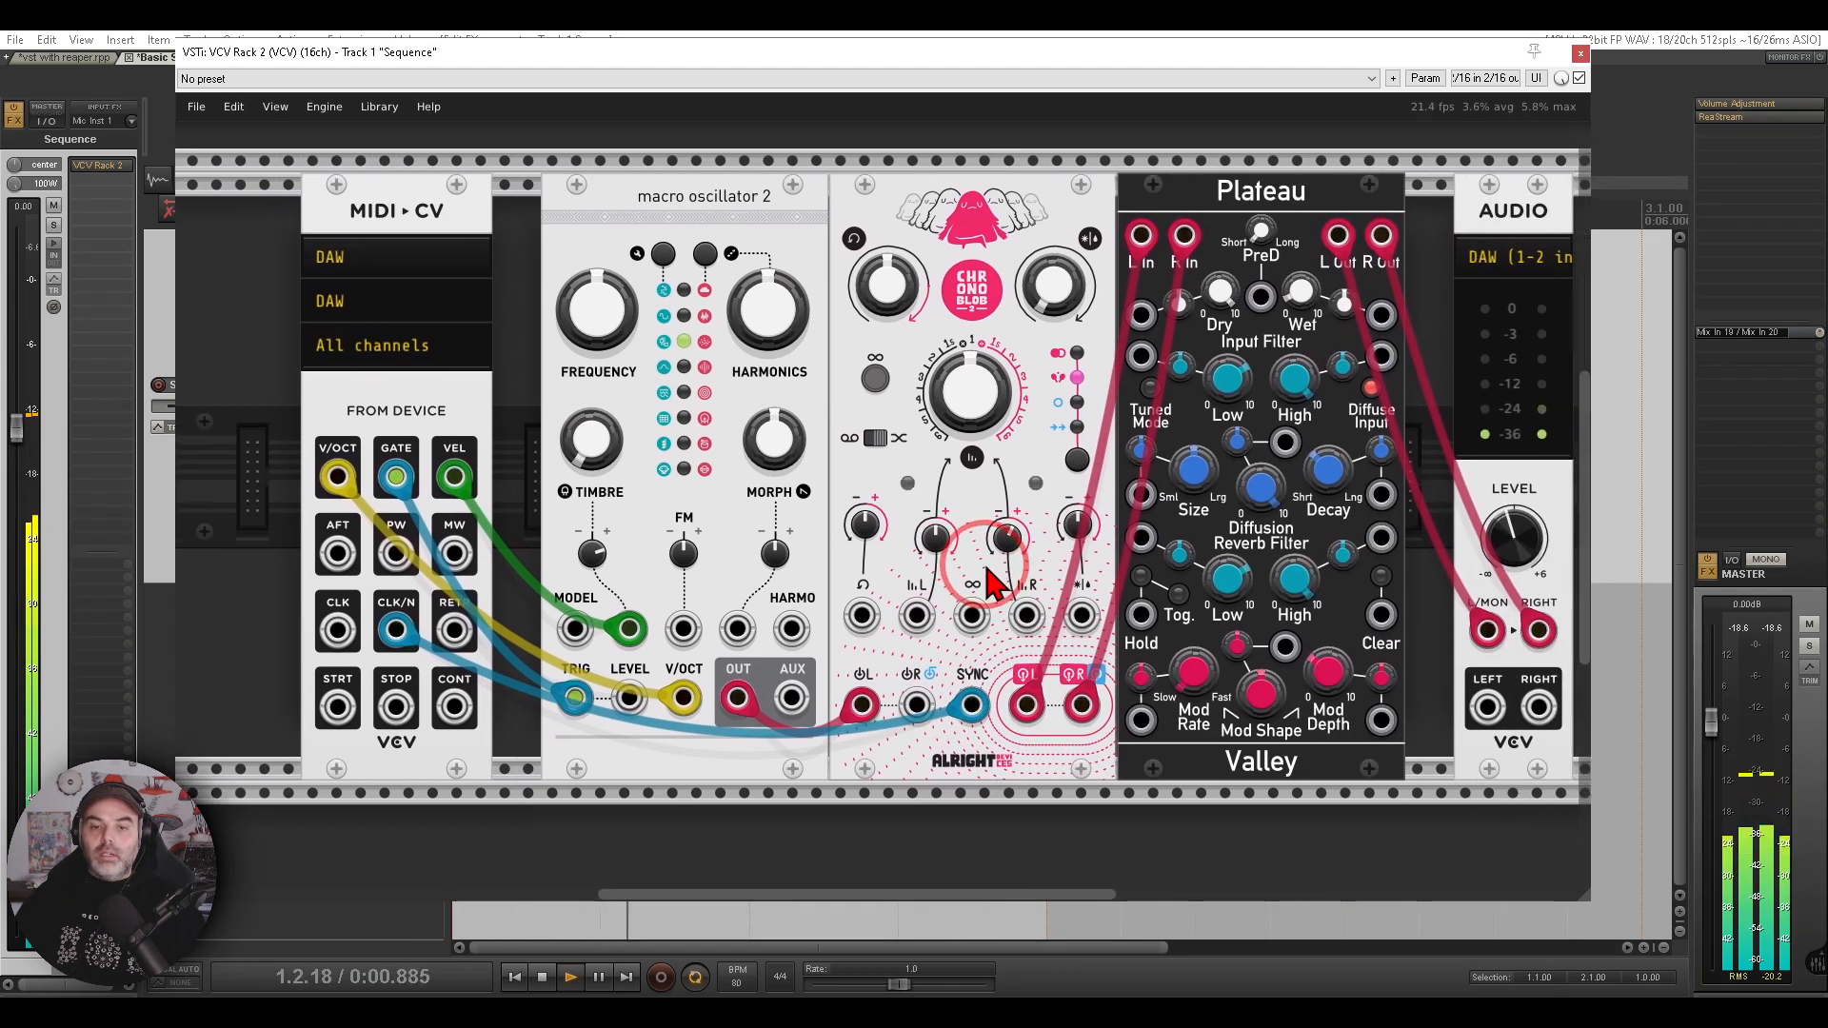
left_click_drag(1048, 292, 1049, 143)
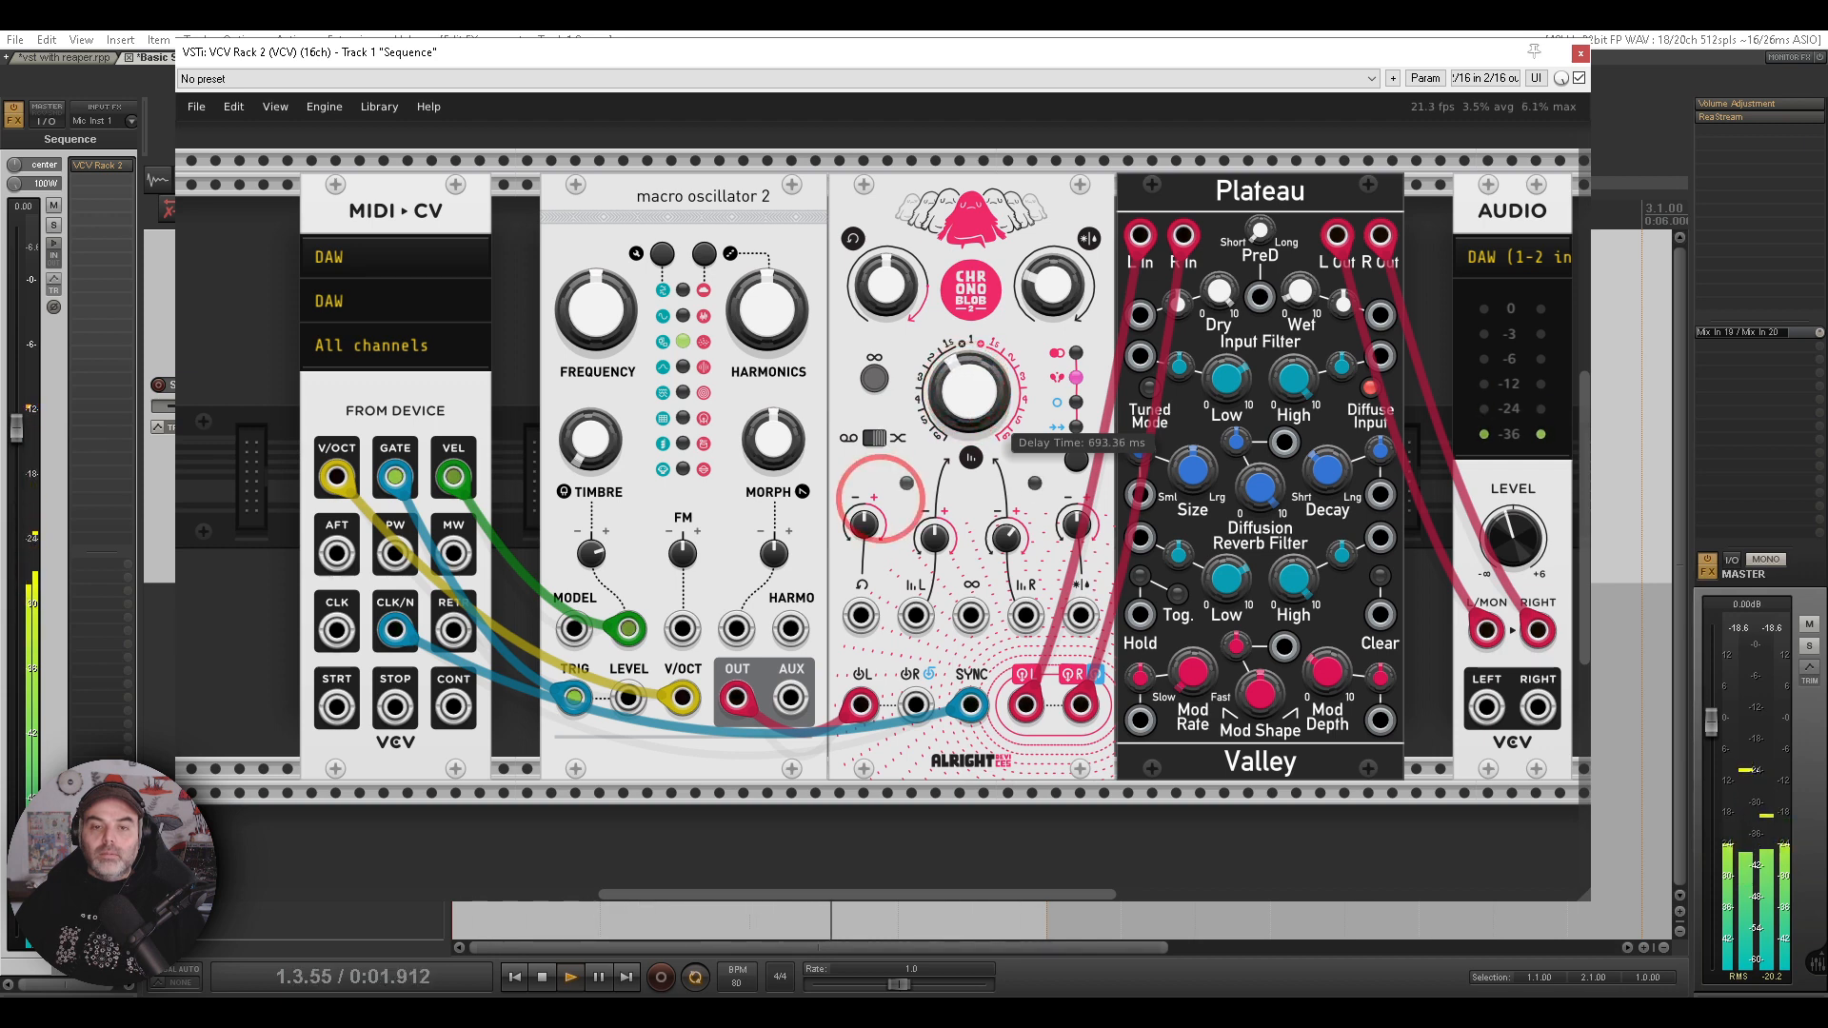
left_click_drag(1047, 308, 1048, 303)
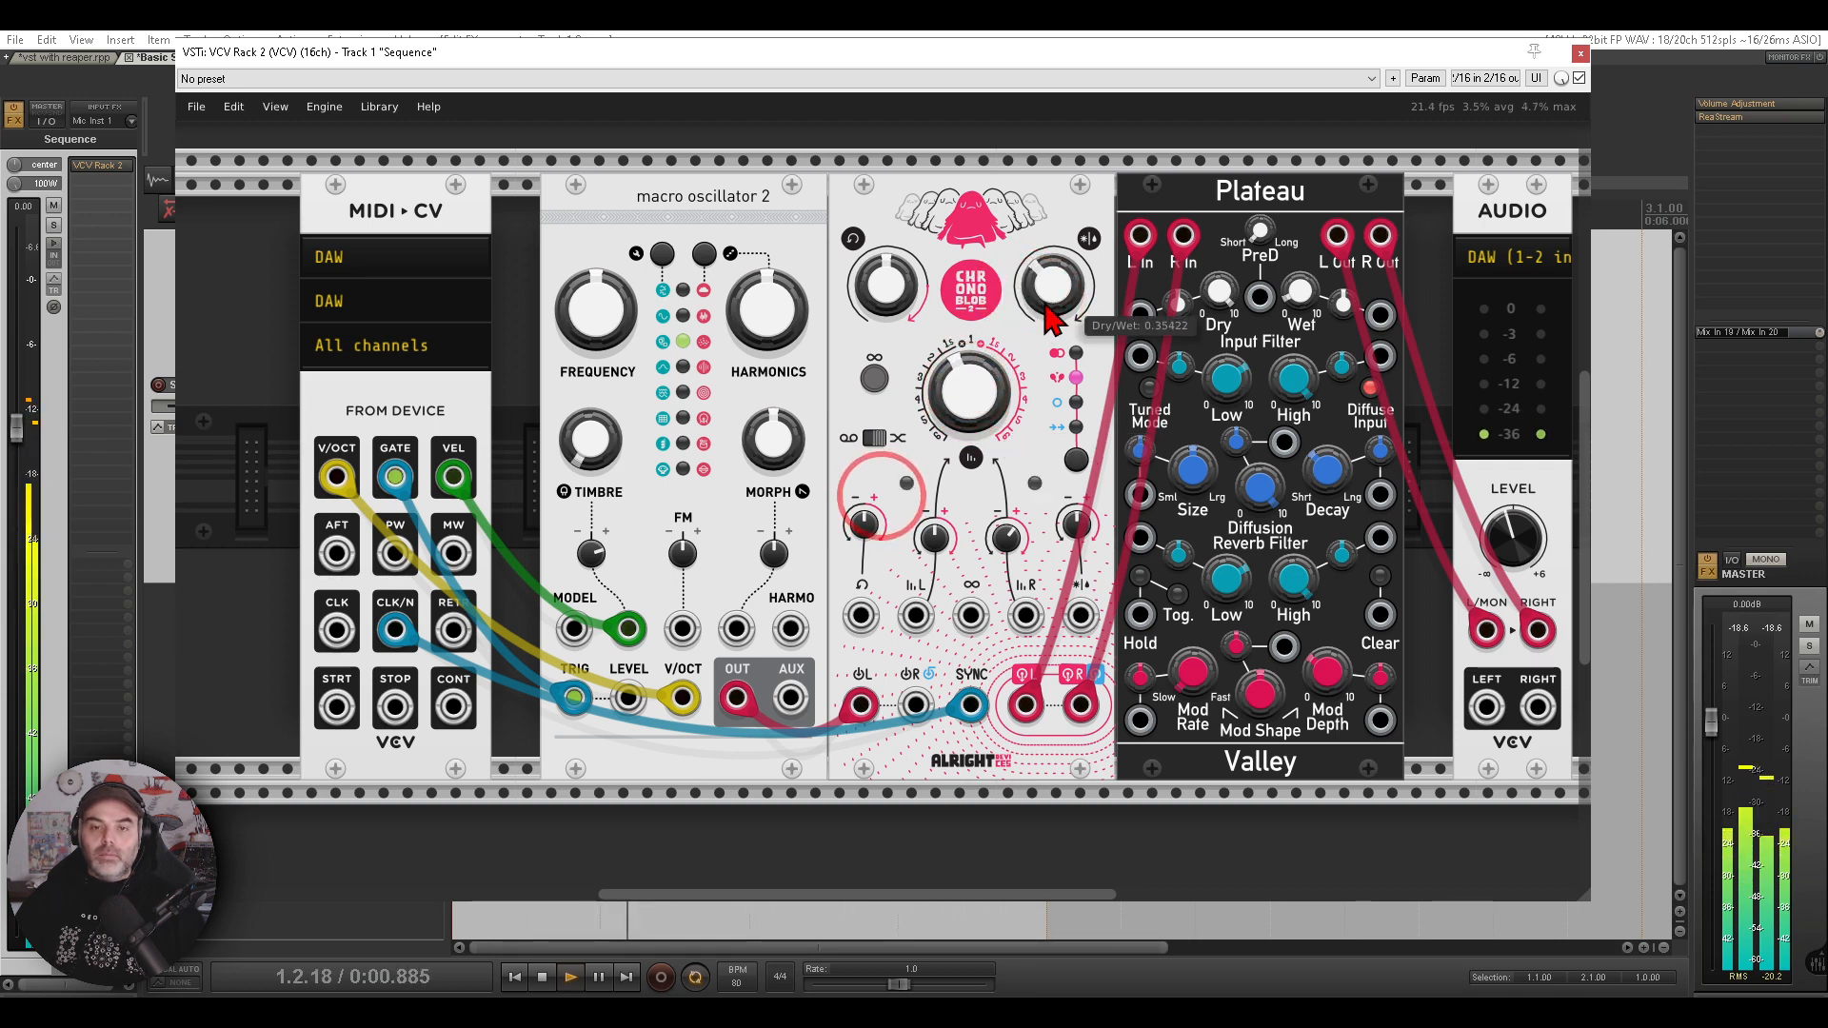
left_click_drag(955, 384, 955, 562)
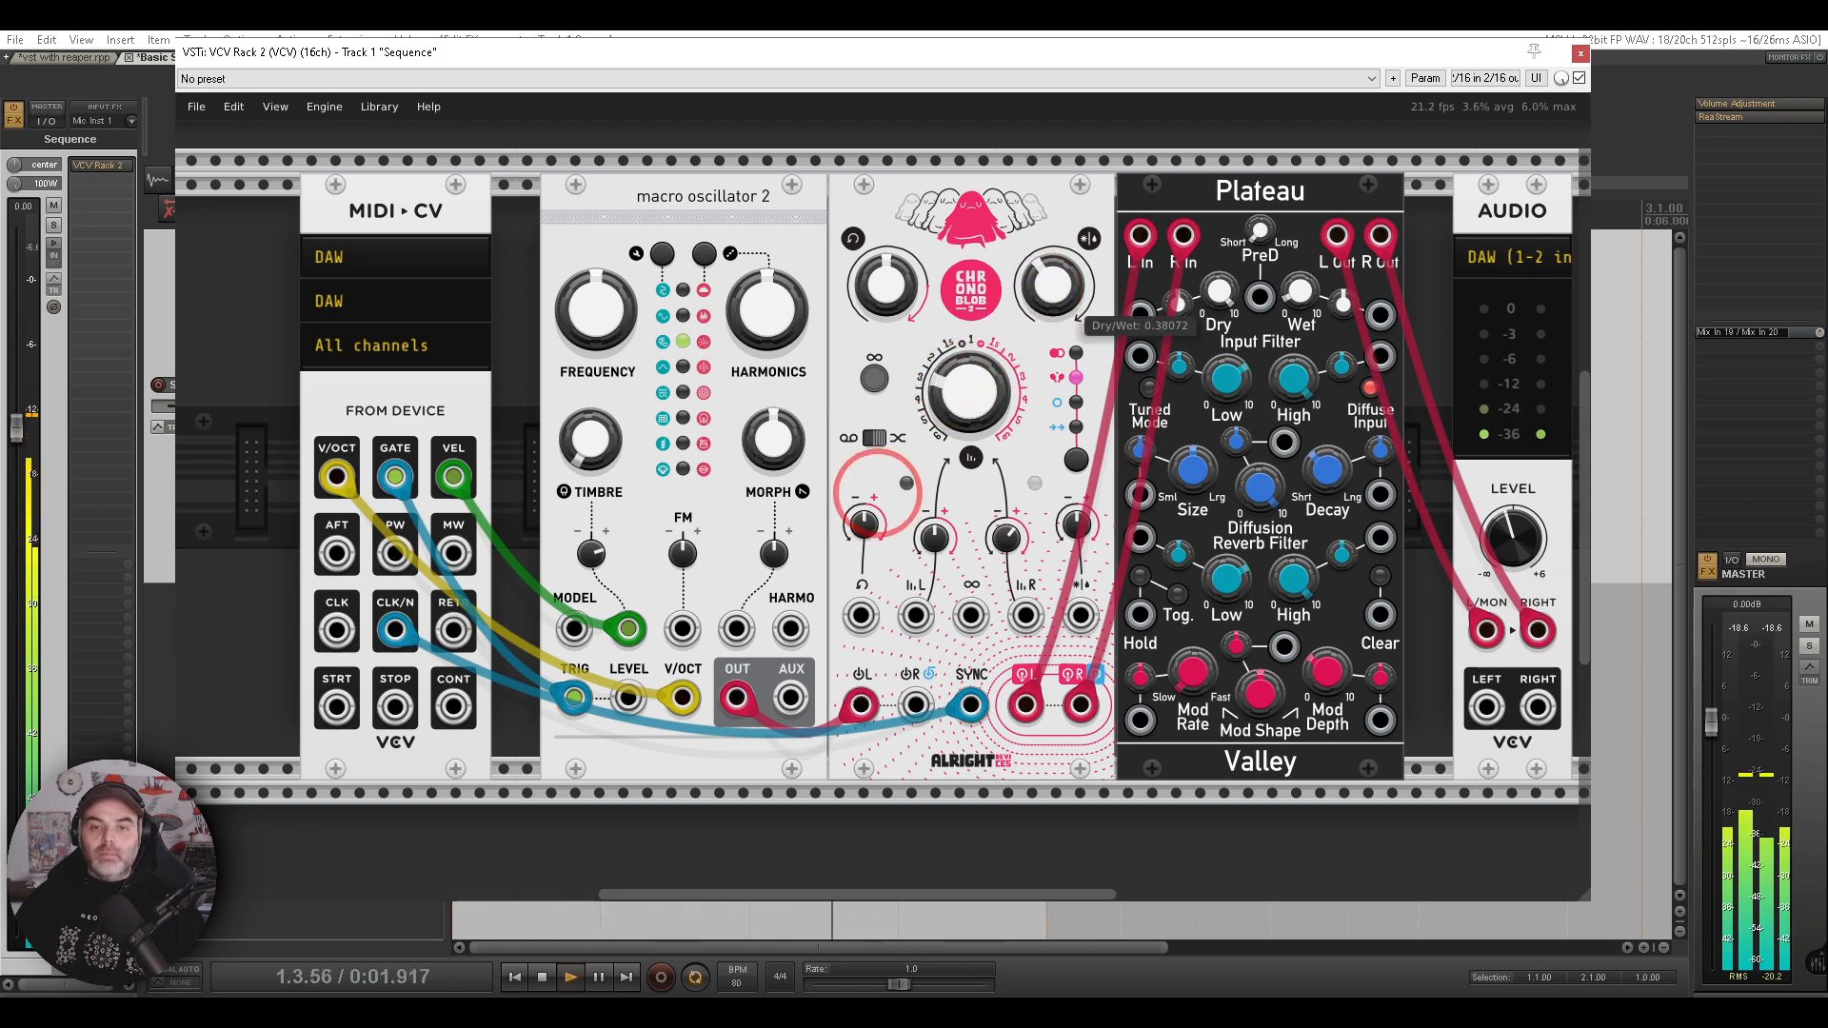
left_click_drag(591, 543, 591, 358)
left_click_drag(895, 383, 849, 393)
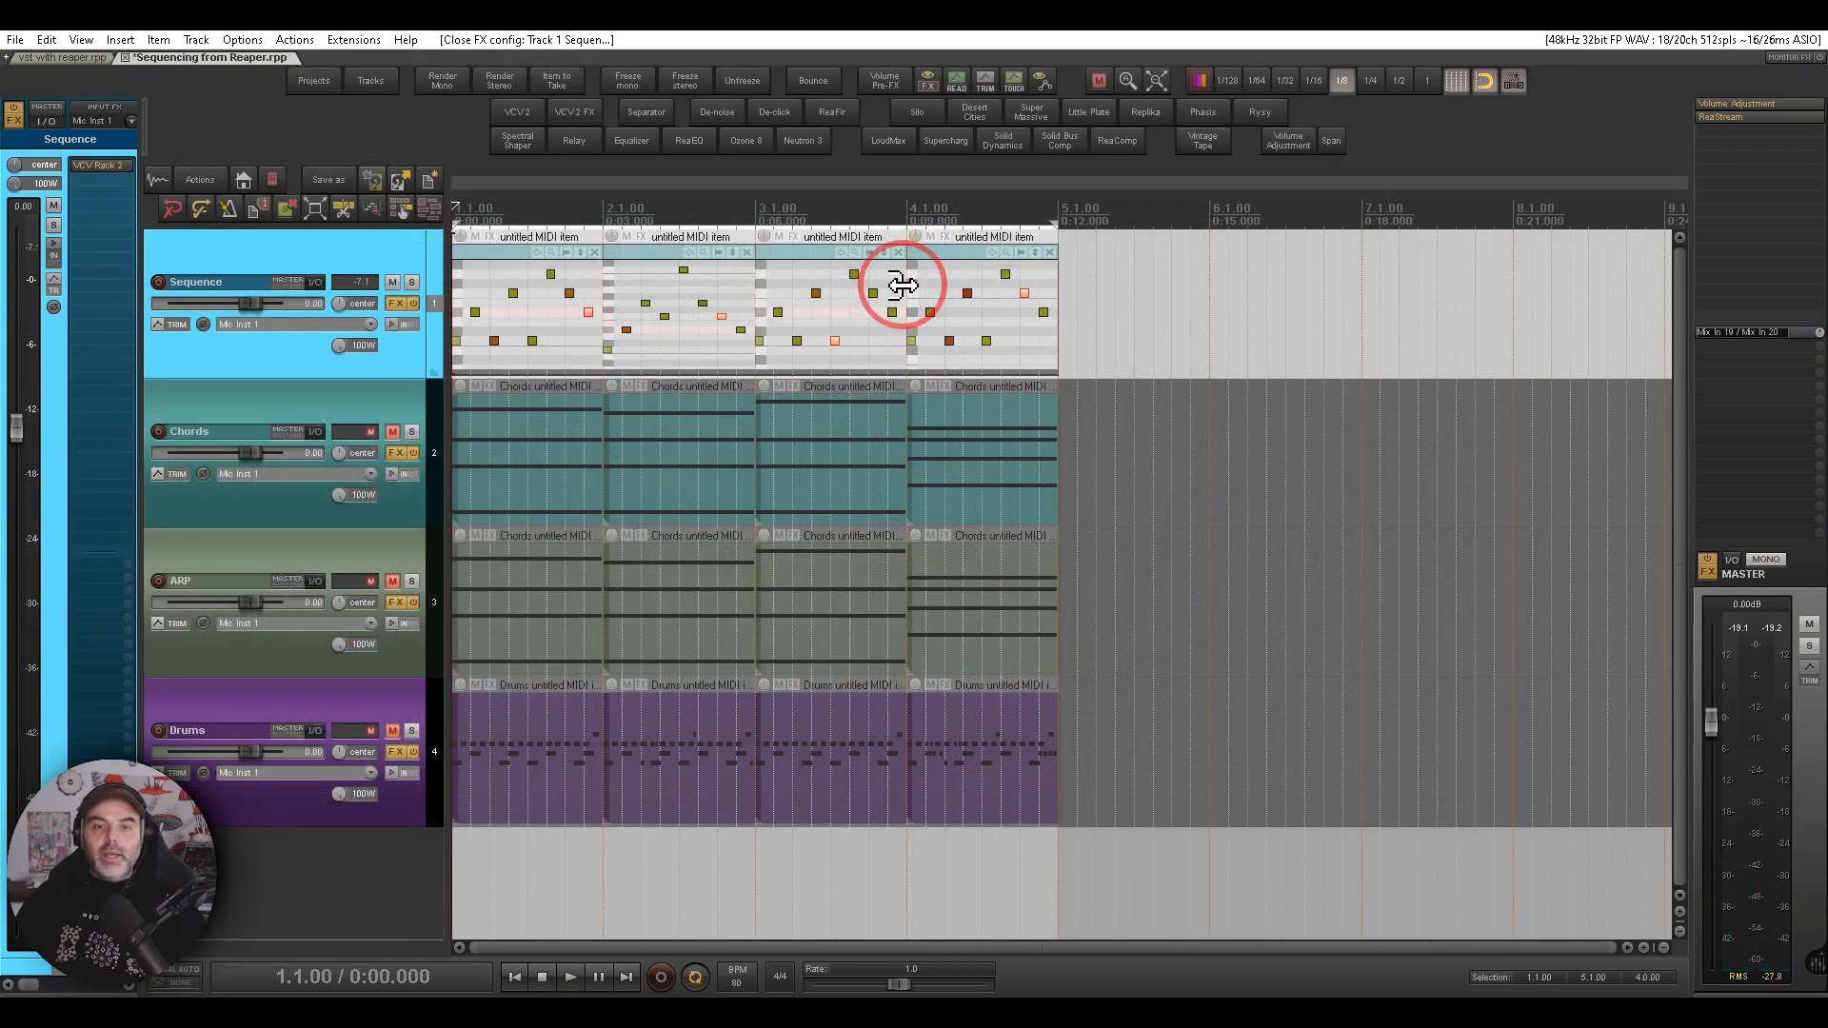
mouse_move(1110, 254)
left_mouse_down()
mouse_move(486, 269)
mouse_move(911, 391)
mouse_move(1083, 268)
left_mouse_up()
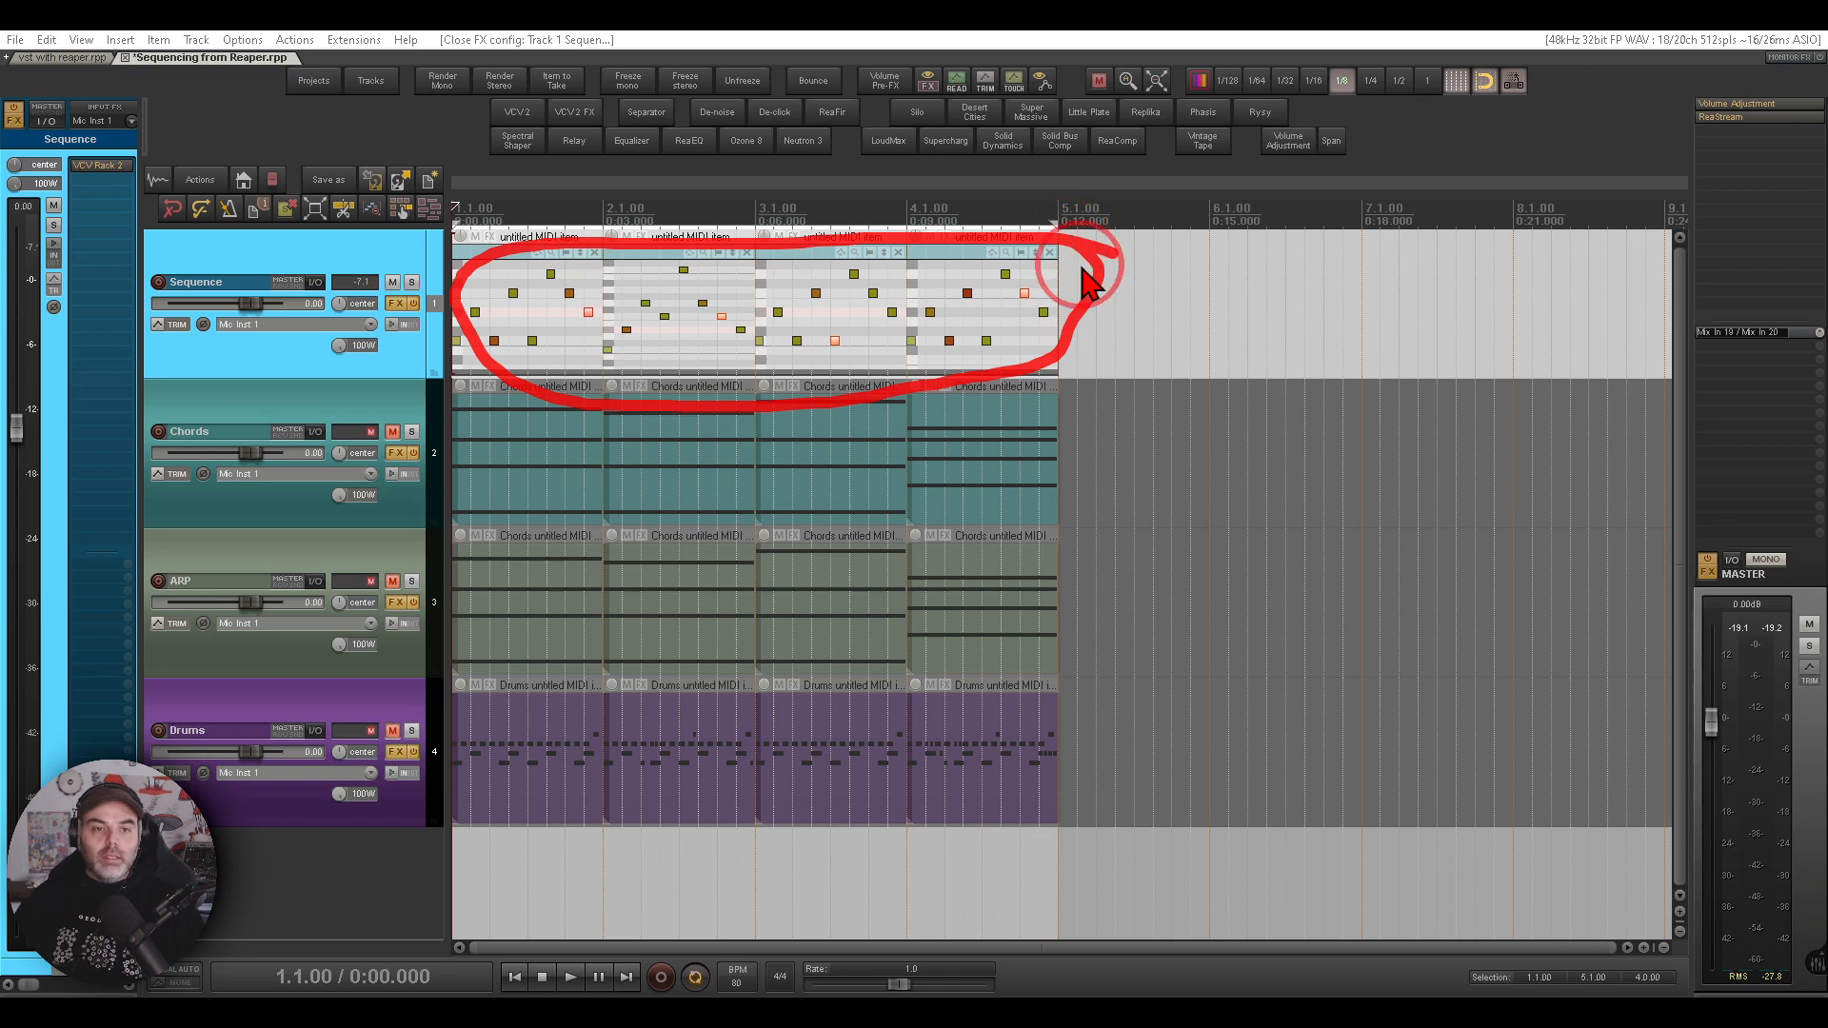
- Open the VCV Rack instance on the Sequence track and examine how the CLKD clock module is patched to MIDI-CV and the delay while playing
left_click(96, 167)
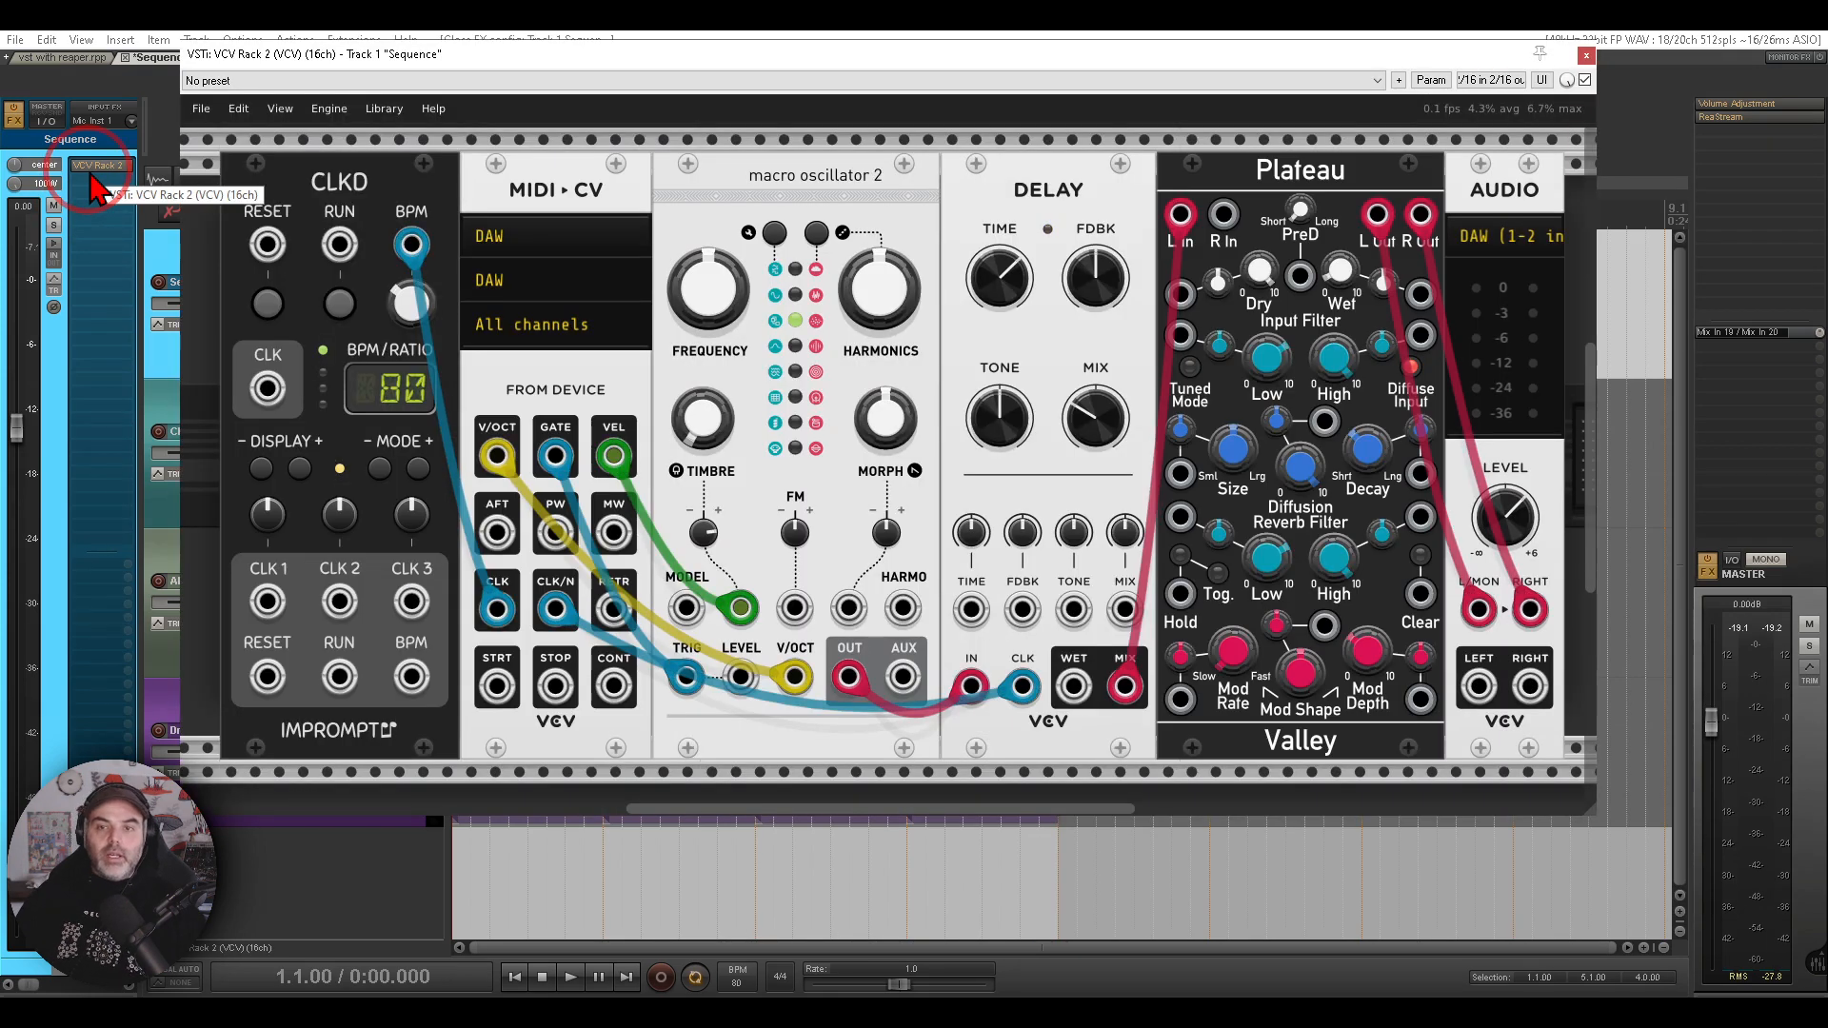
mouse_move(873, 150)
left_mouse_down()
mouse_move(794, 142)
mouse_move(981, 195)
mouse_move(973, 229)
left_mouse_up()
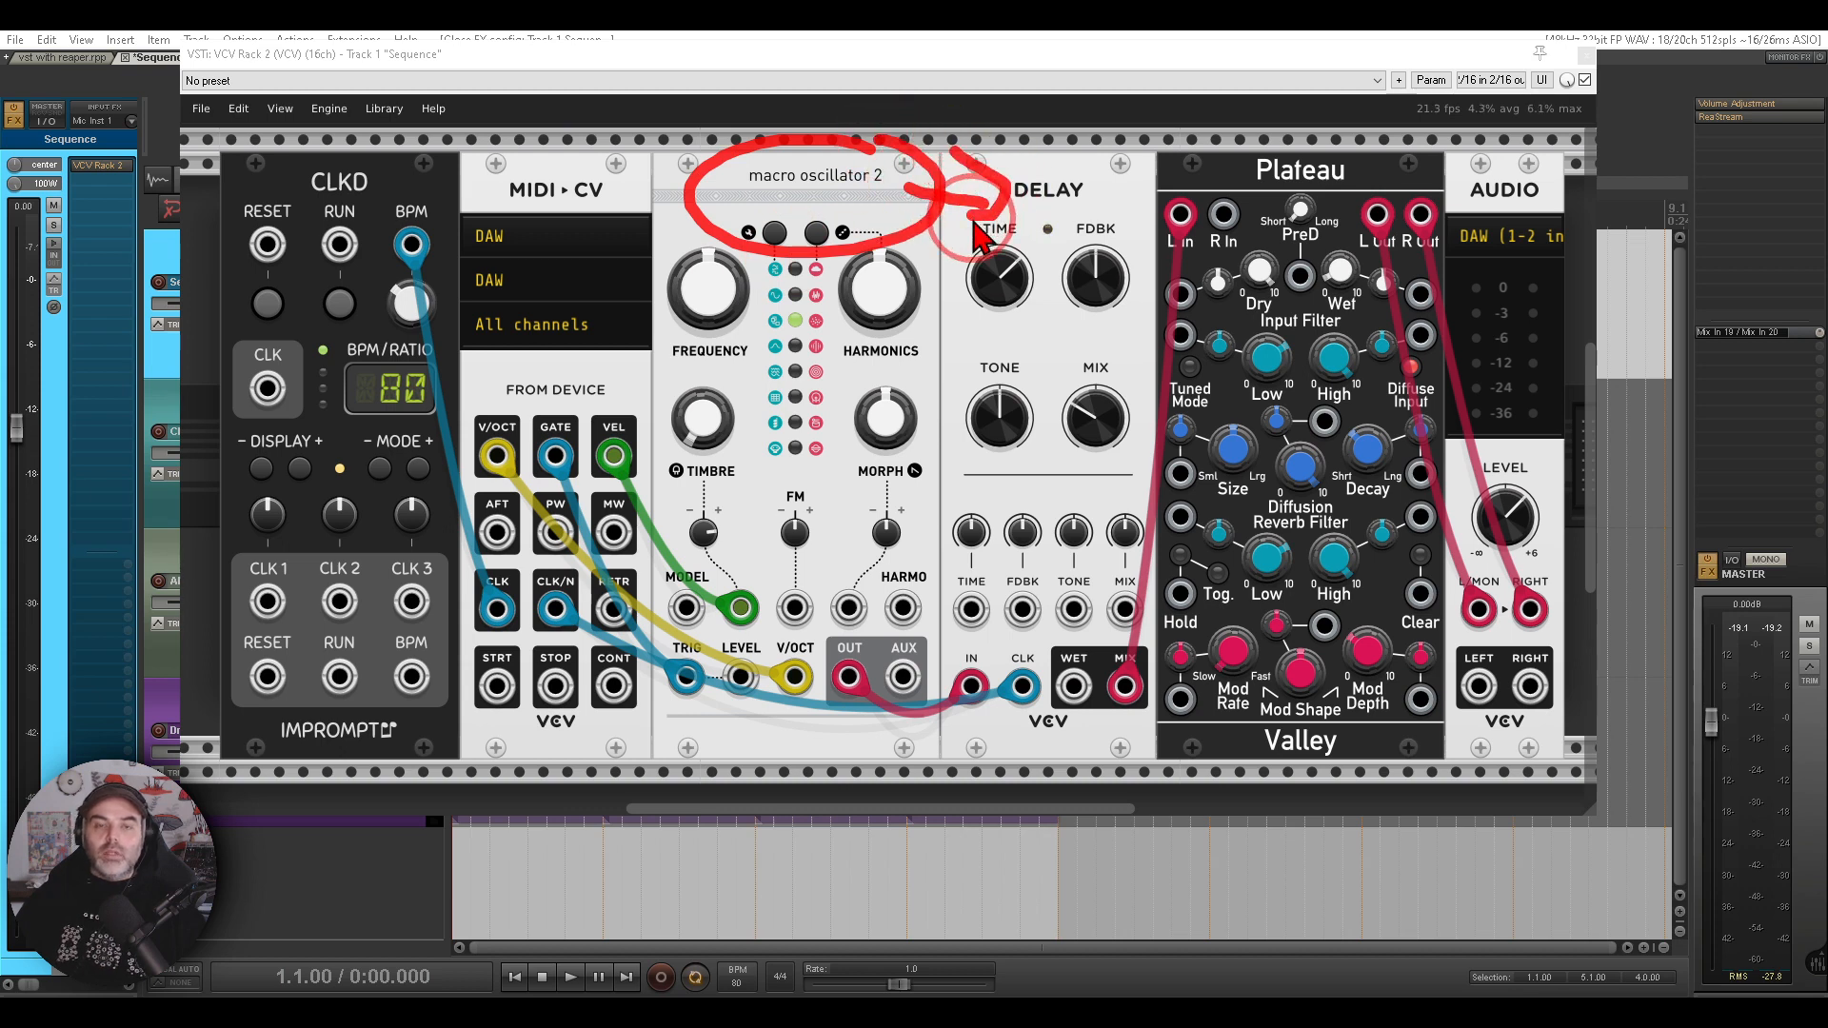
left_click(976, 233)
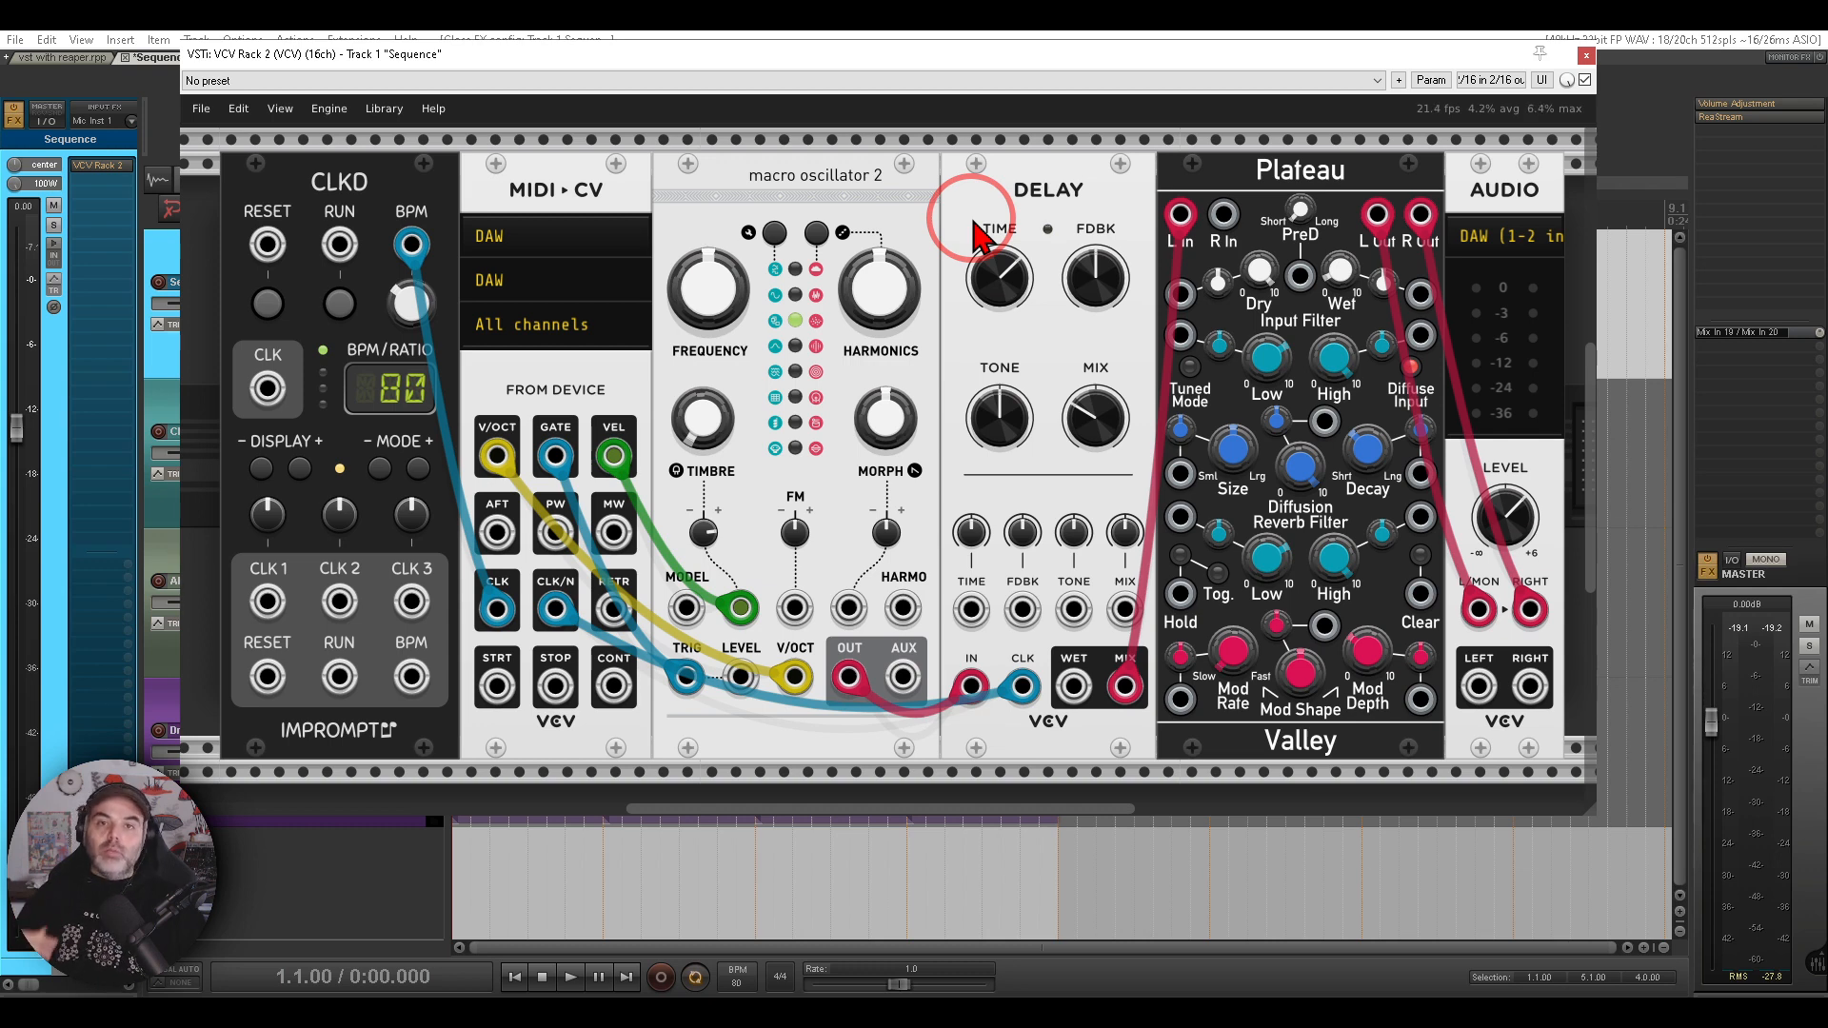
key("ctrl+2")
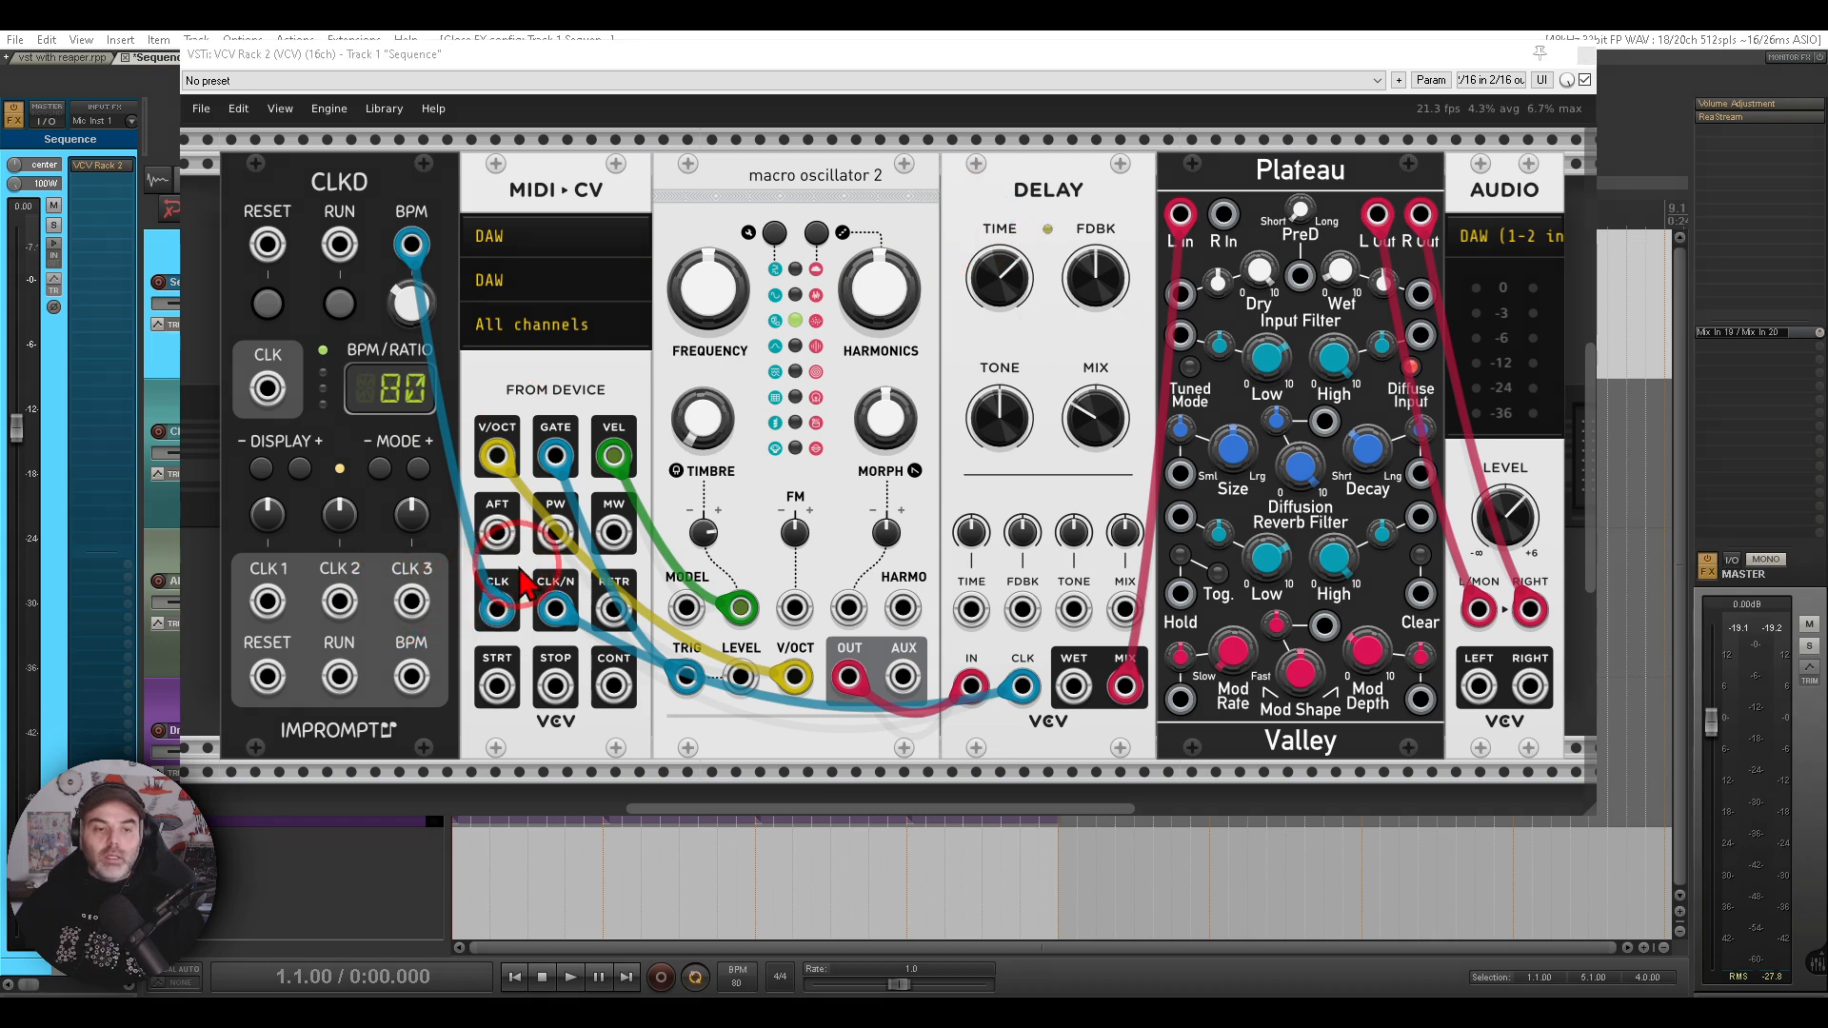
mouse_move(532, 559)
left_mouse_down()
mouse_move(494, 557)
mouse_move(457, 598)
mouse_move(476, 657)
mouse_move(524, 647)
mouse_move(548, 614)
left_mouse_up()
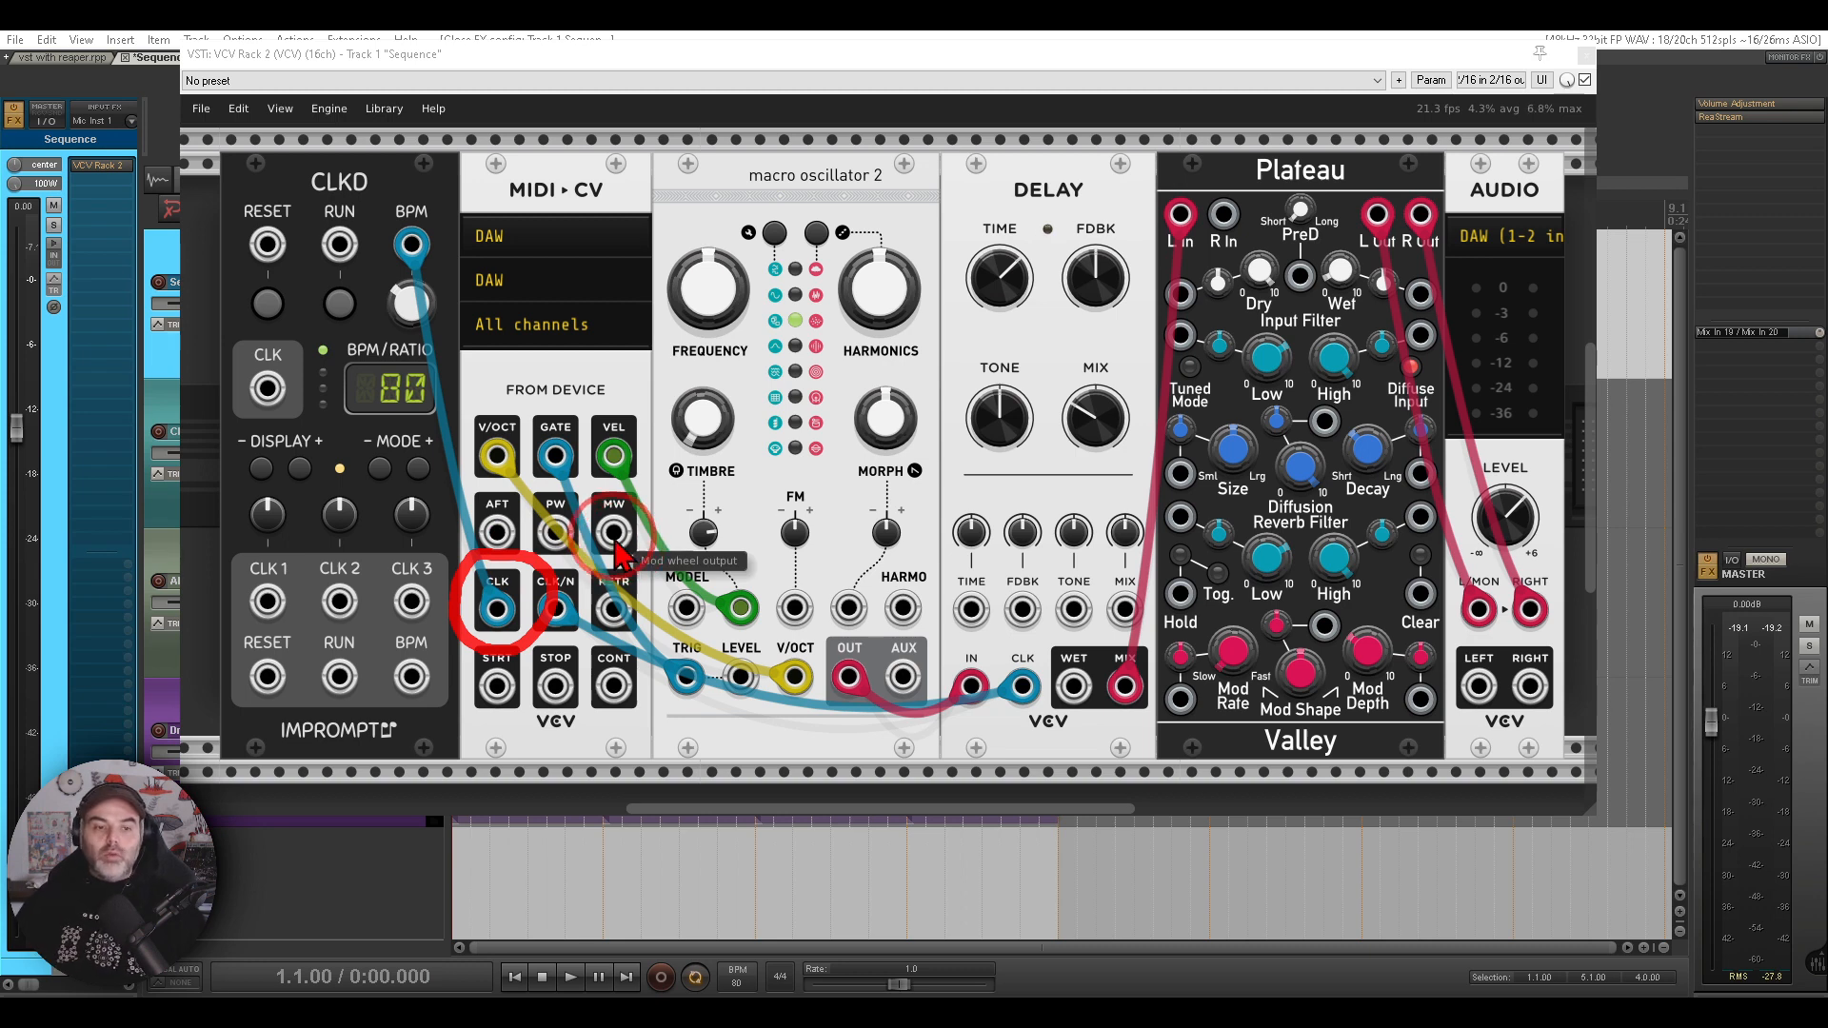
left_click_drag(461, 436, 423, 310)
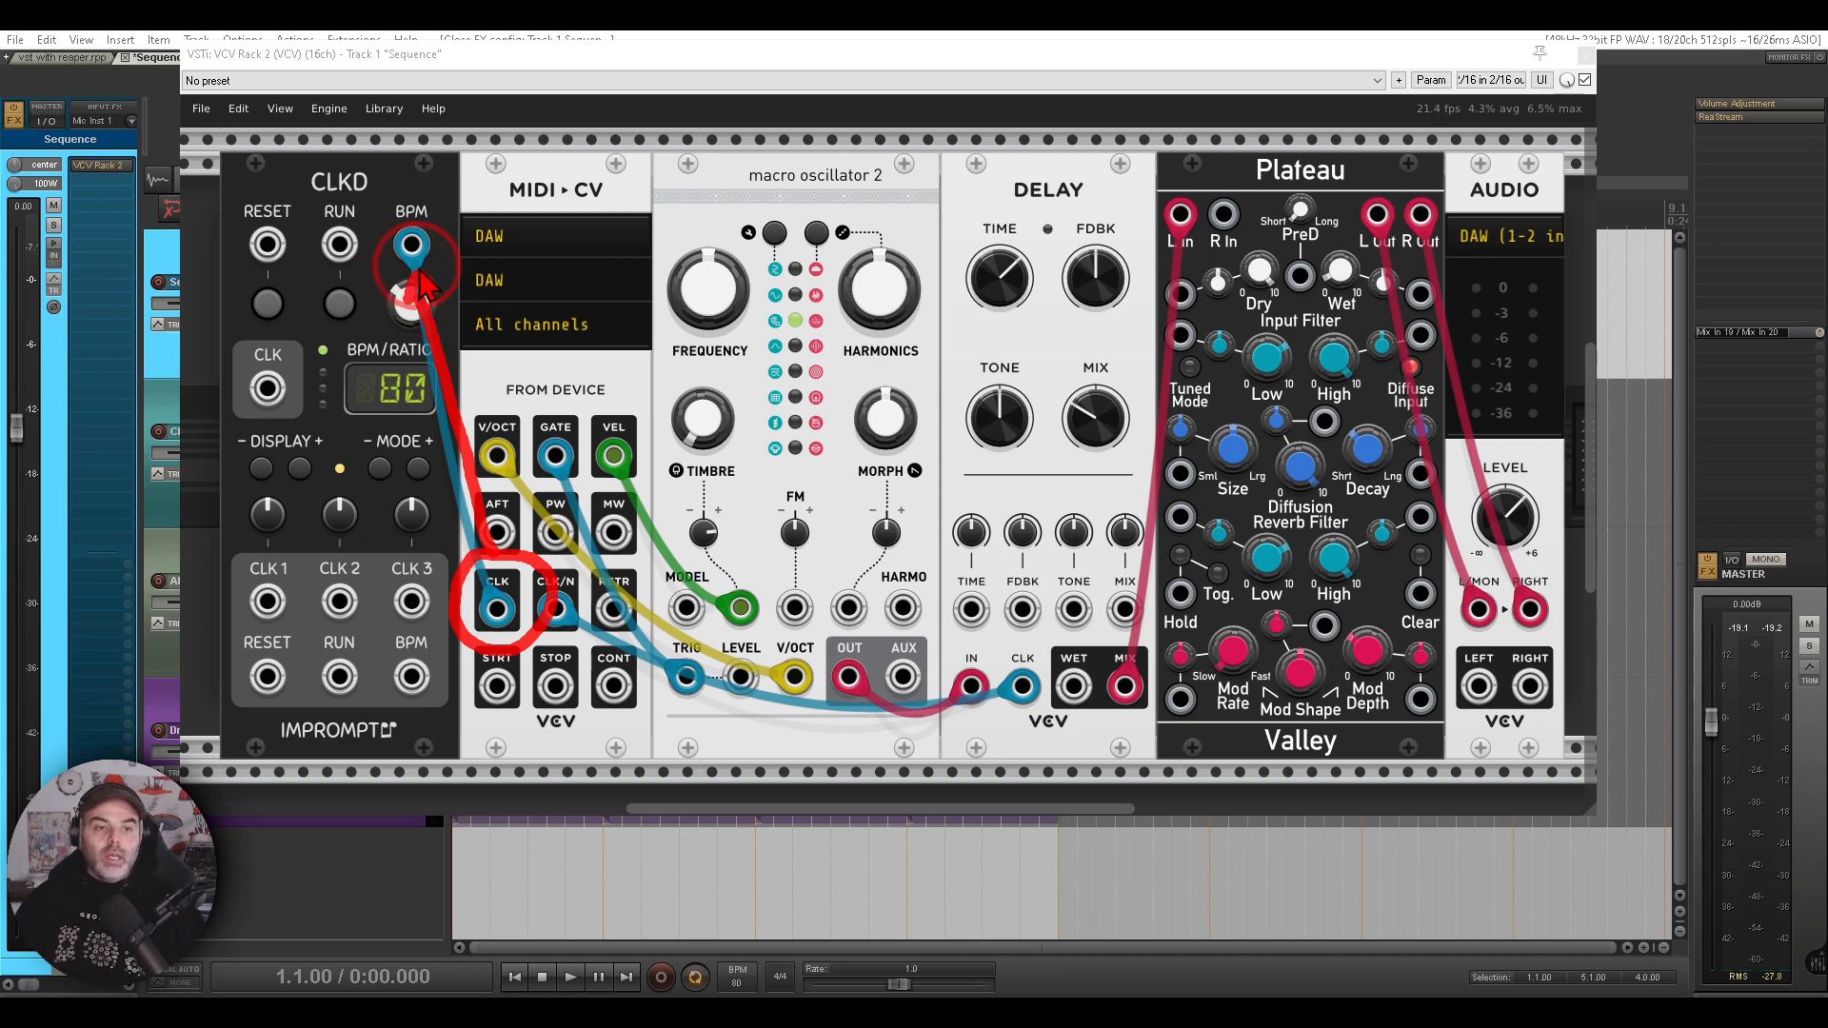
left_click(379, 469)
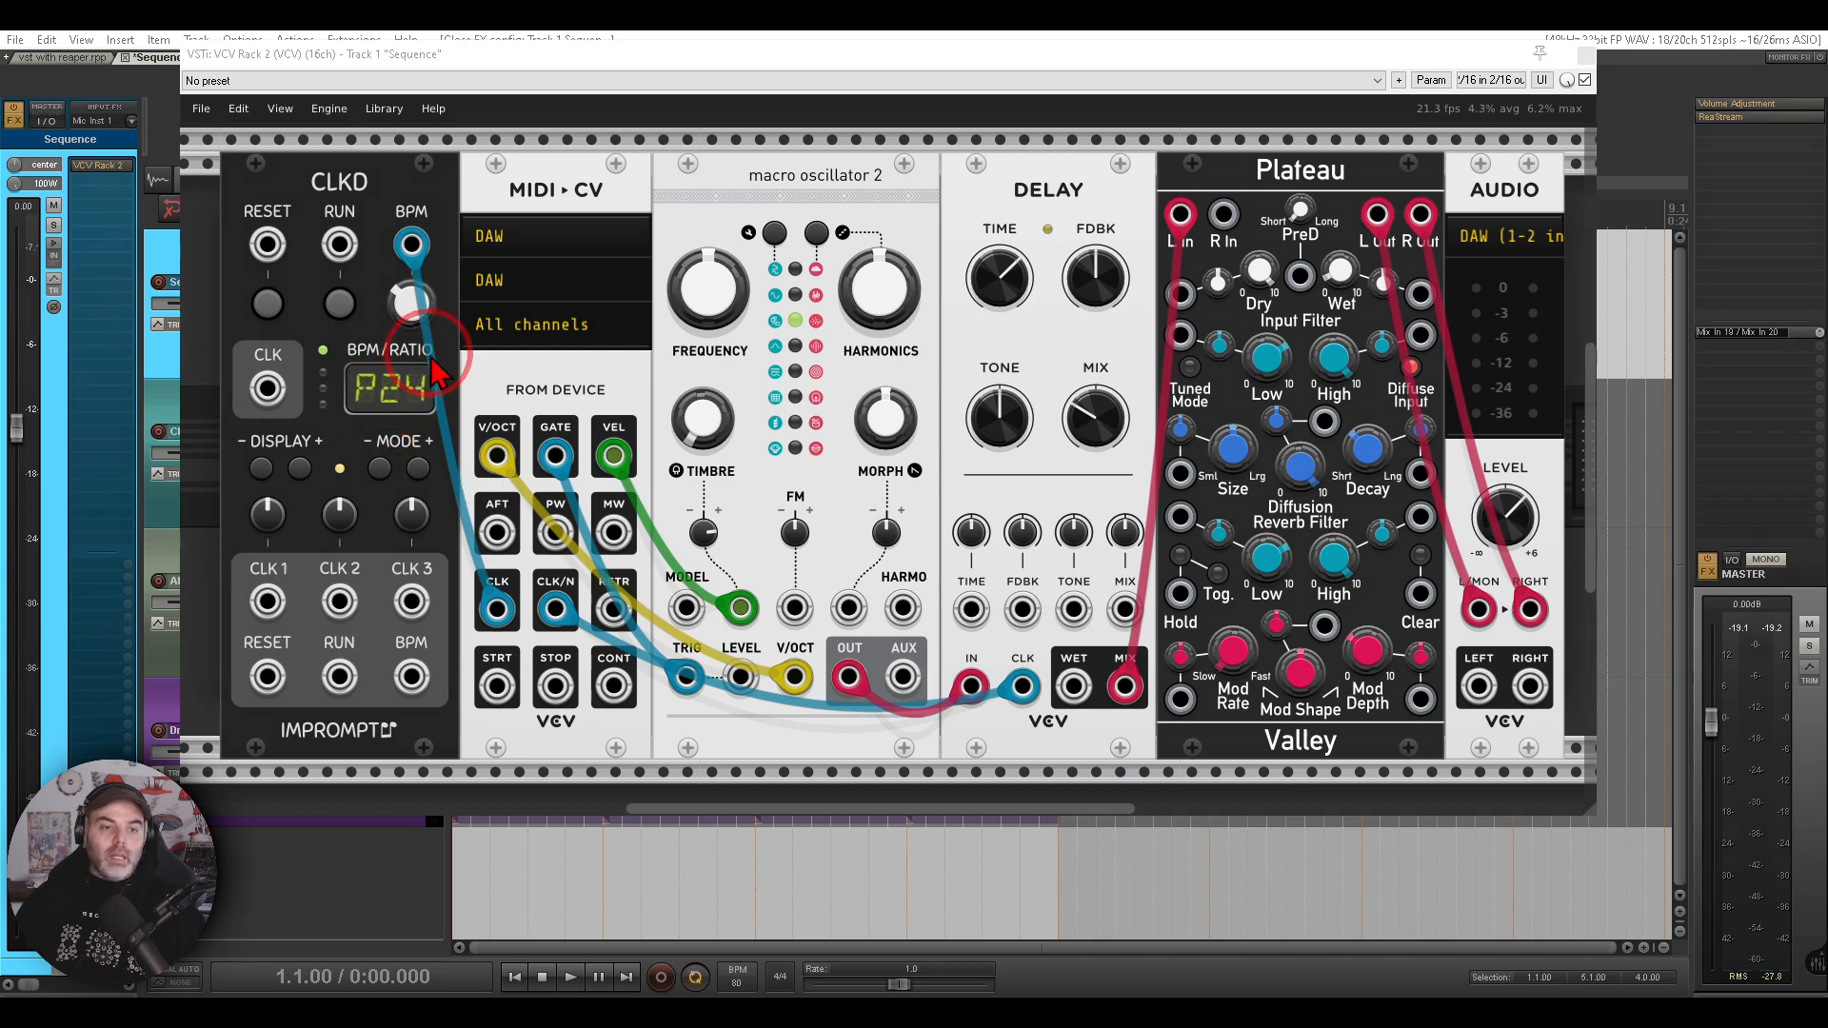
left_click_drag(433, 360, 347, 417)
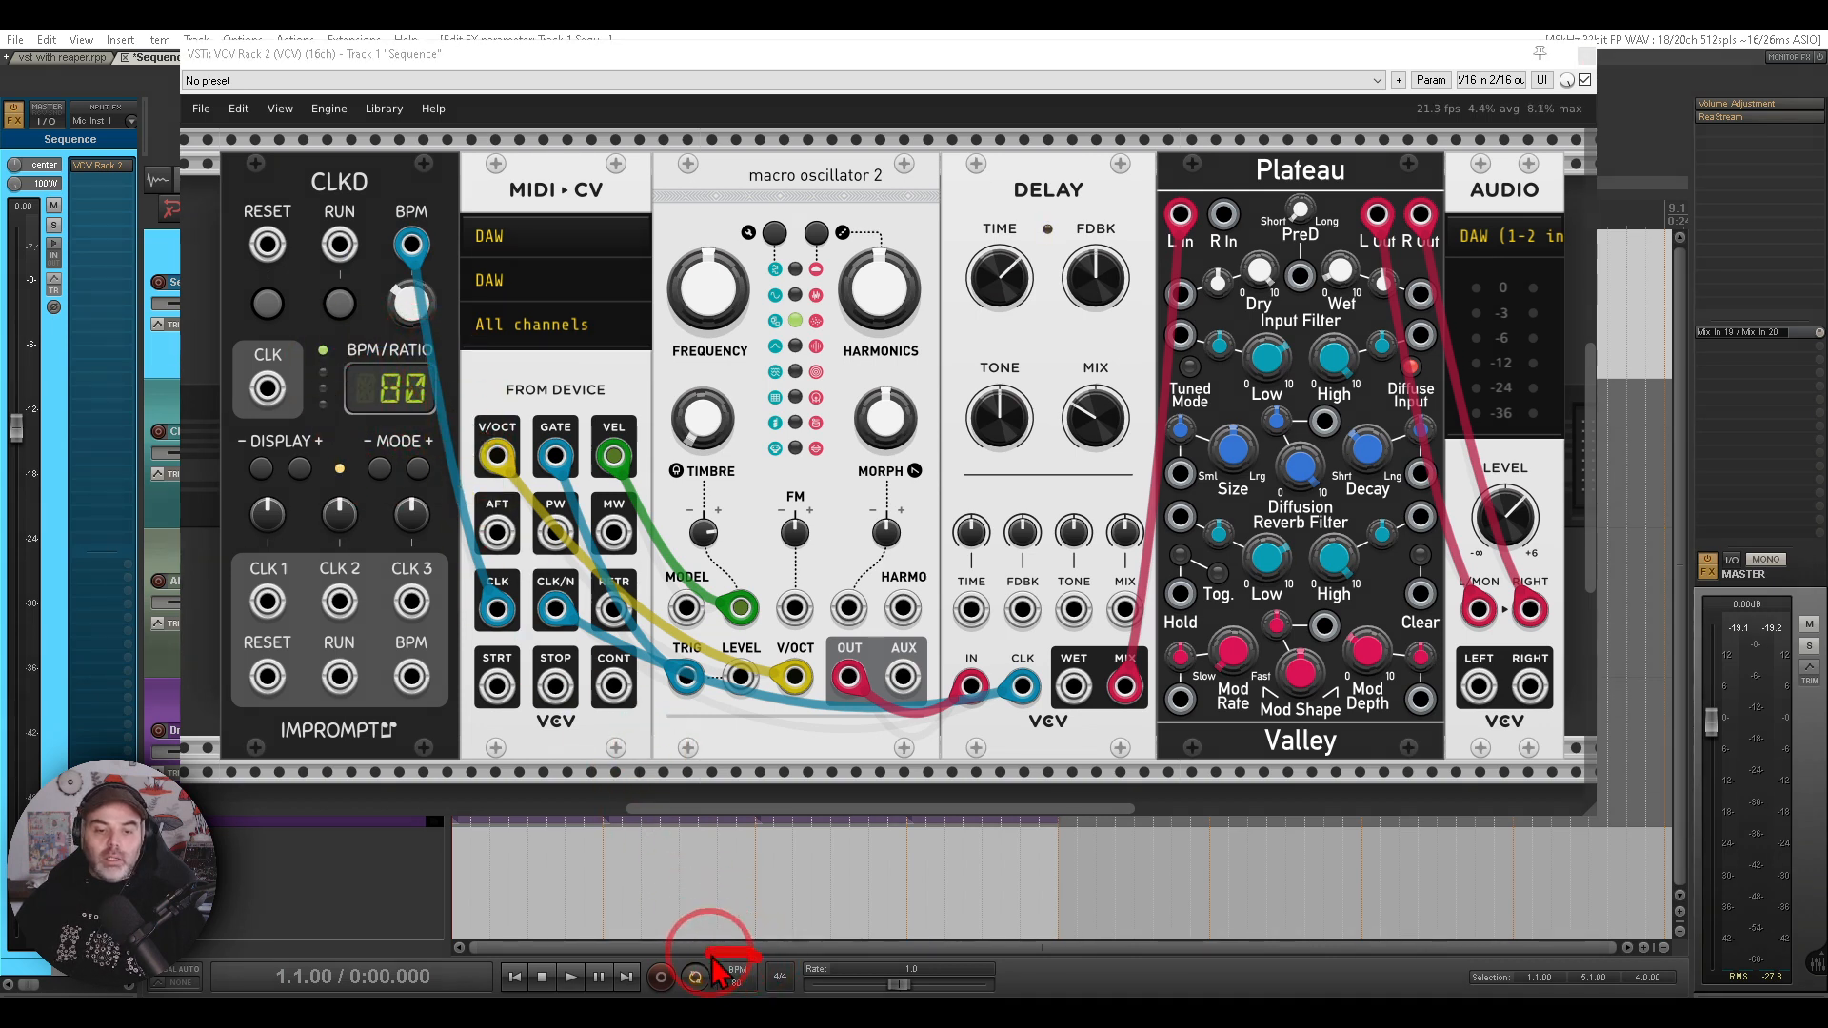
mouse_move(710, 967)
left_mouse_down()
mouse_move(509, 714)
mouse_move(400, 457)
left_mouse_up()
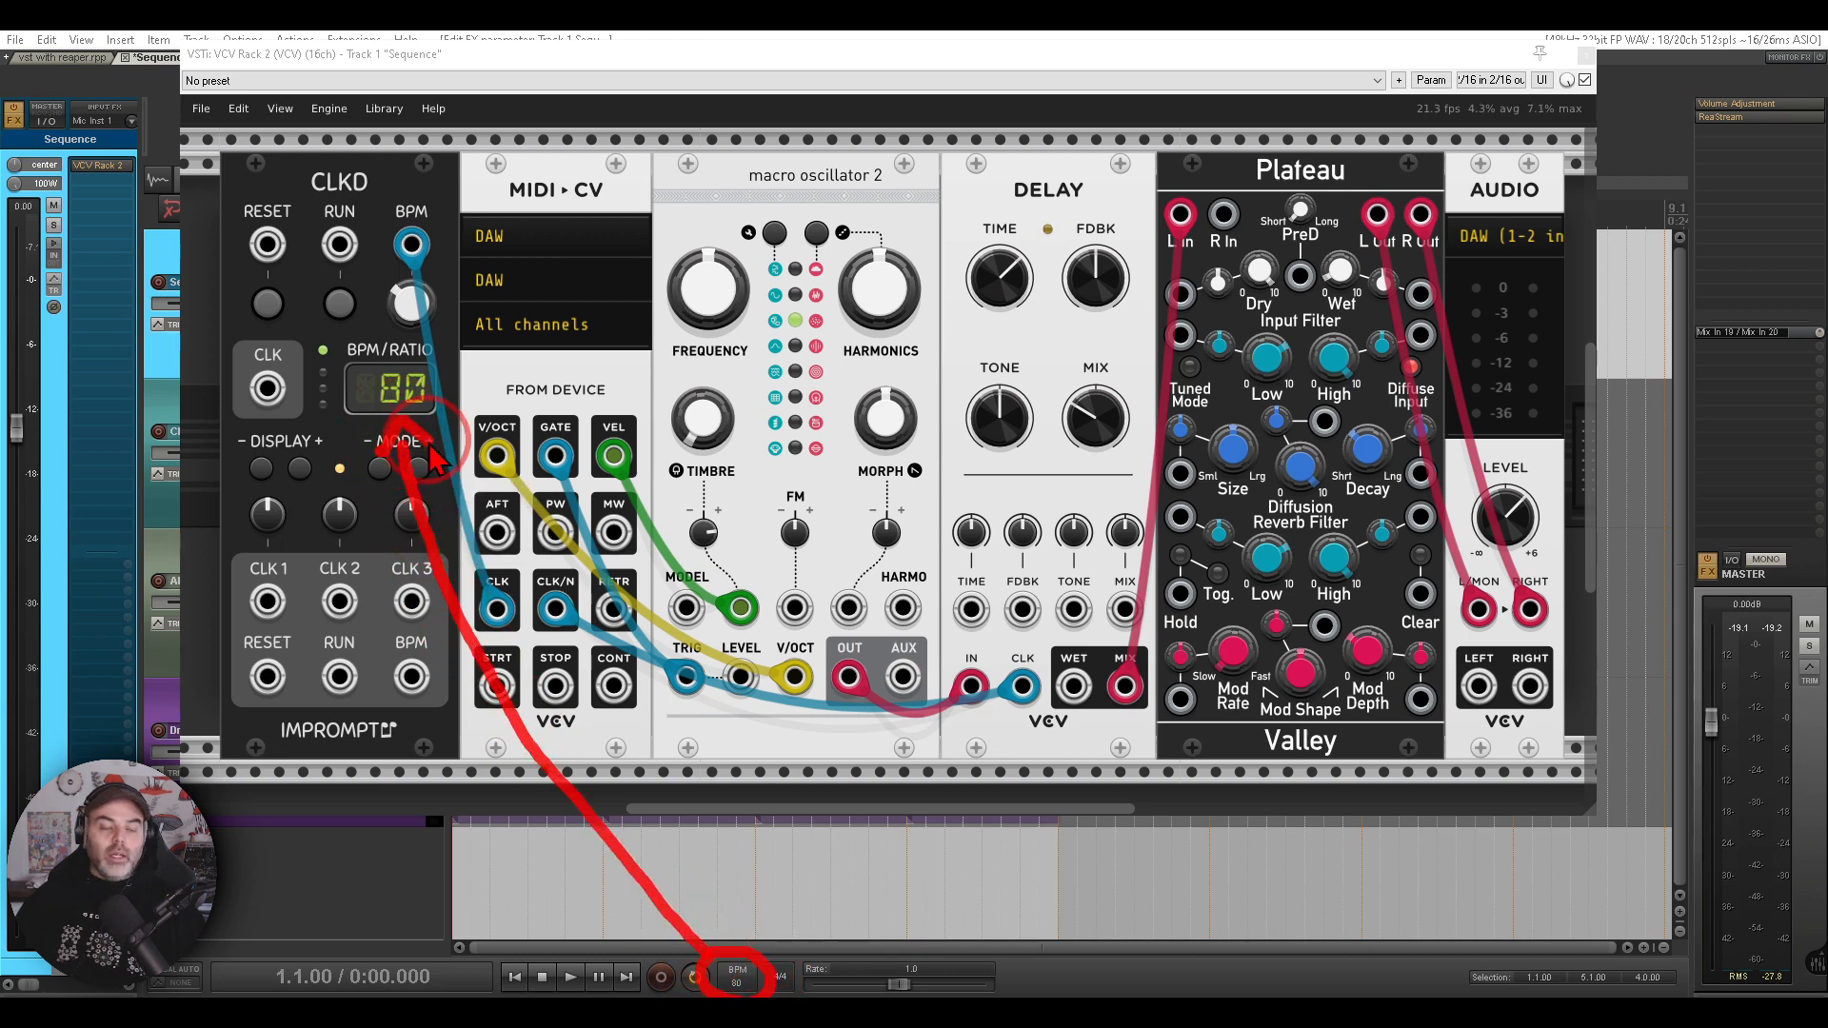
left_click(570, 977)
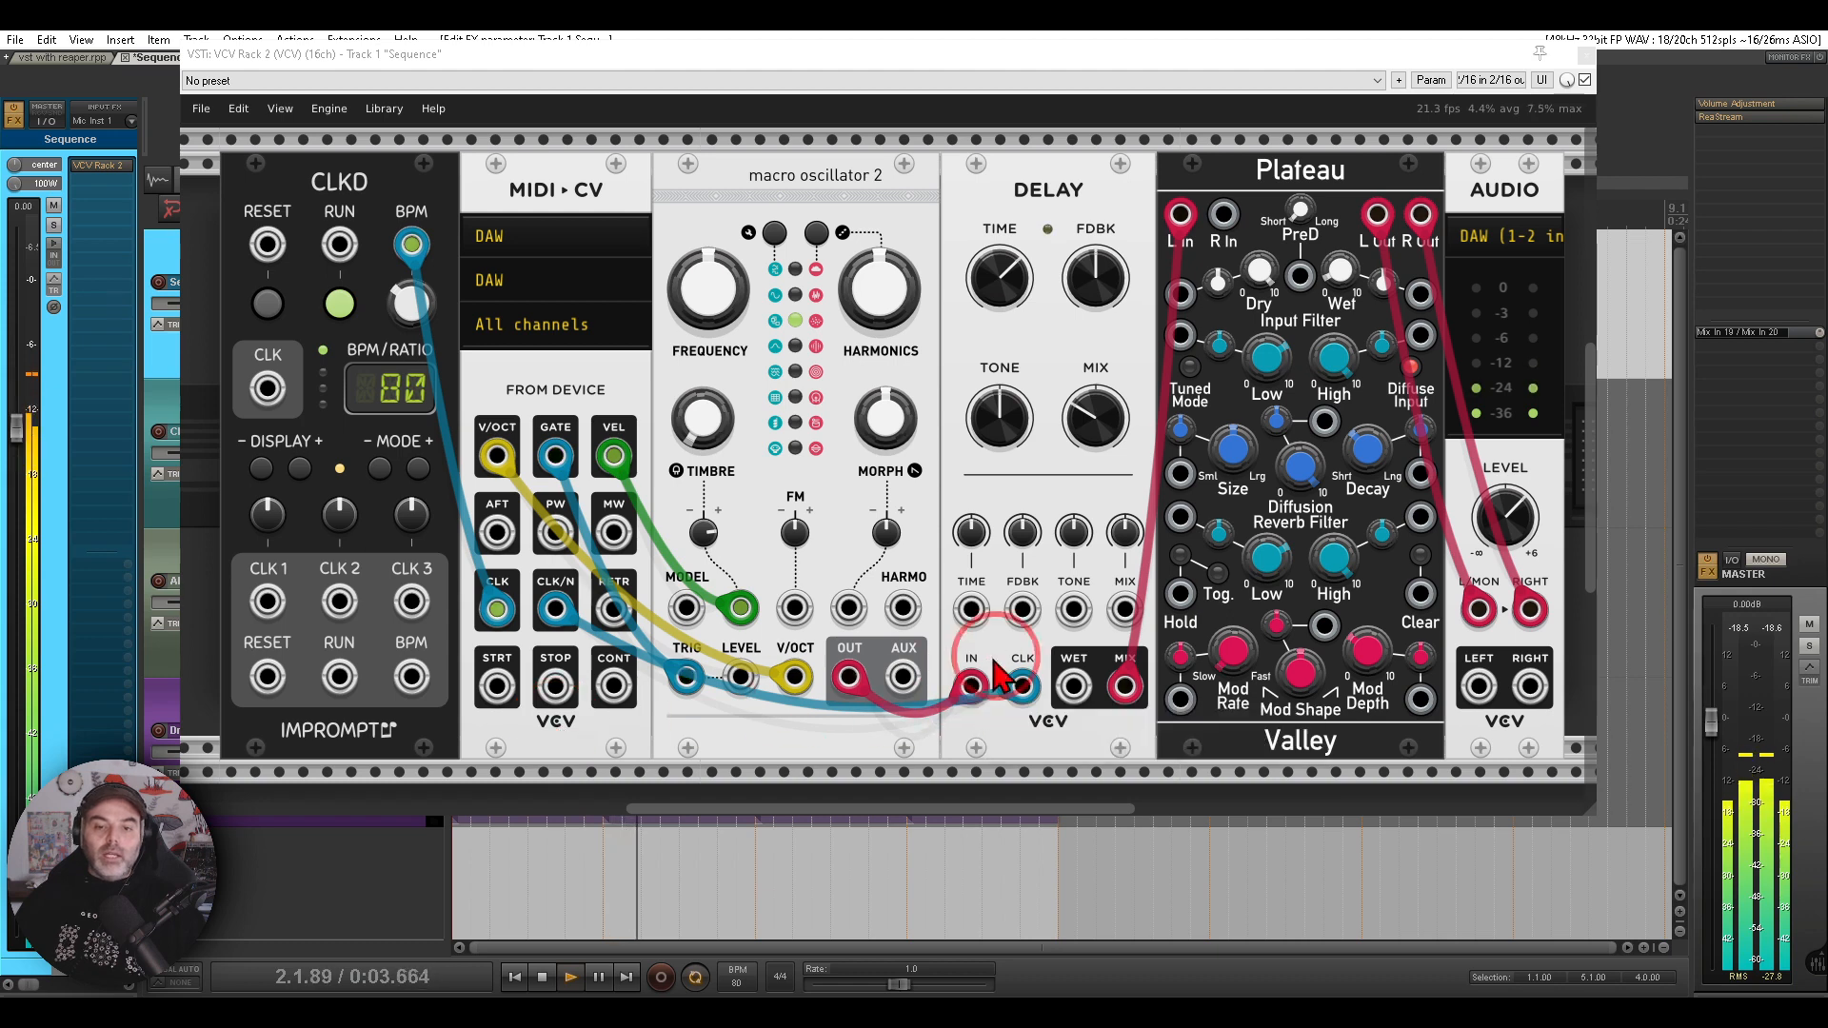
mouse_move(636, 436)
left_mouse_down()
mouse_move(567, 427)
mouse_move(660, 417)
mouse_move(641, 407)
left_mouse_up()
left_click_drag(662, 470, 682, 537)
key("Escape")
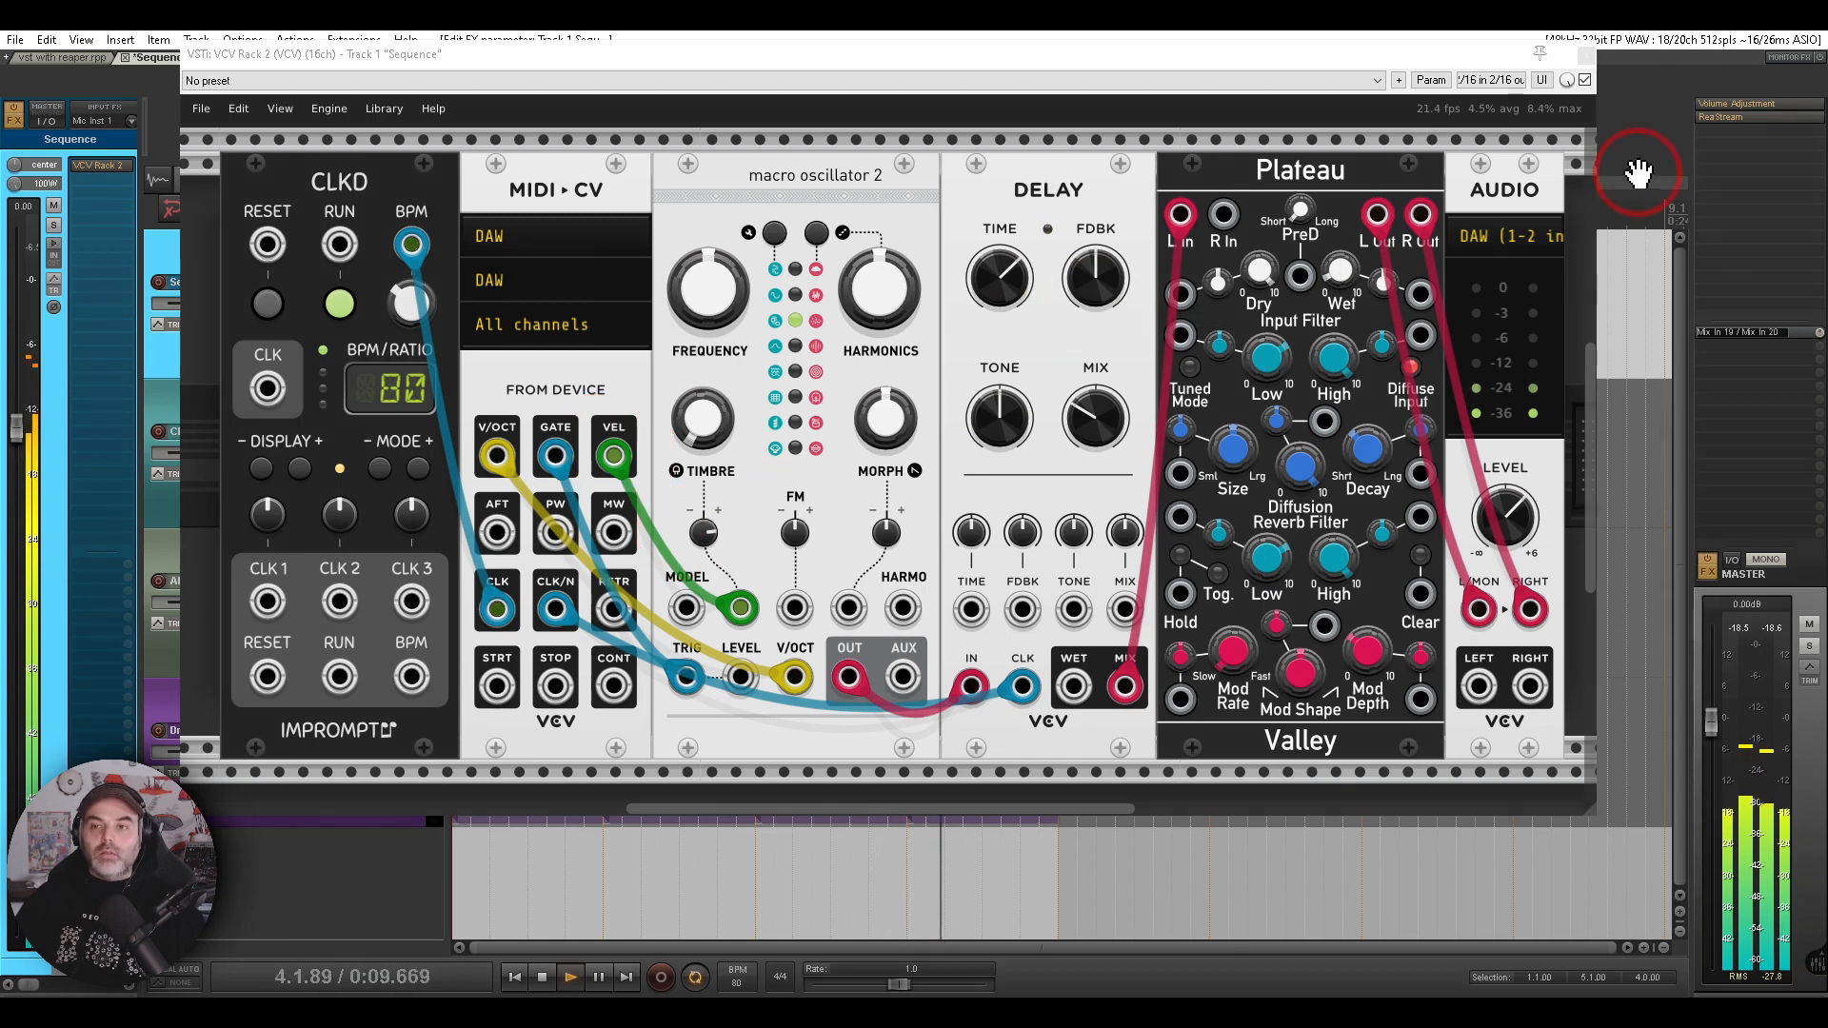
- Close the rack window and open the velocity lane of the Sequence track's MIDI items
left_click(1588, 59)
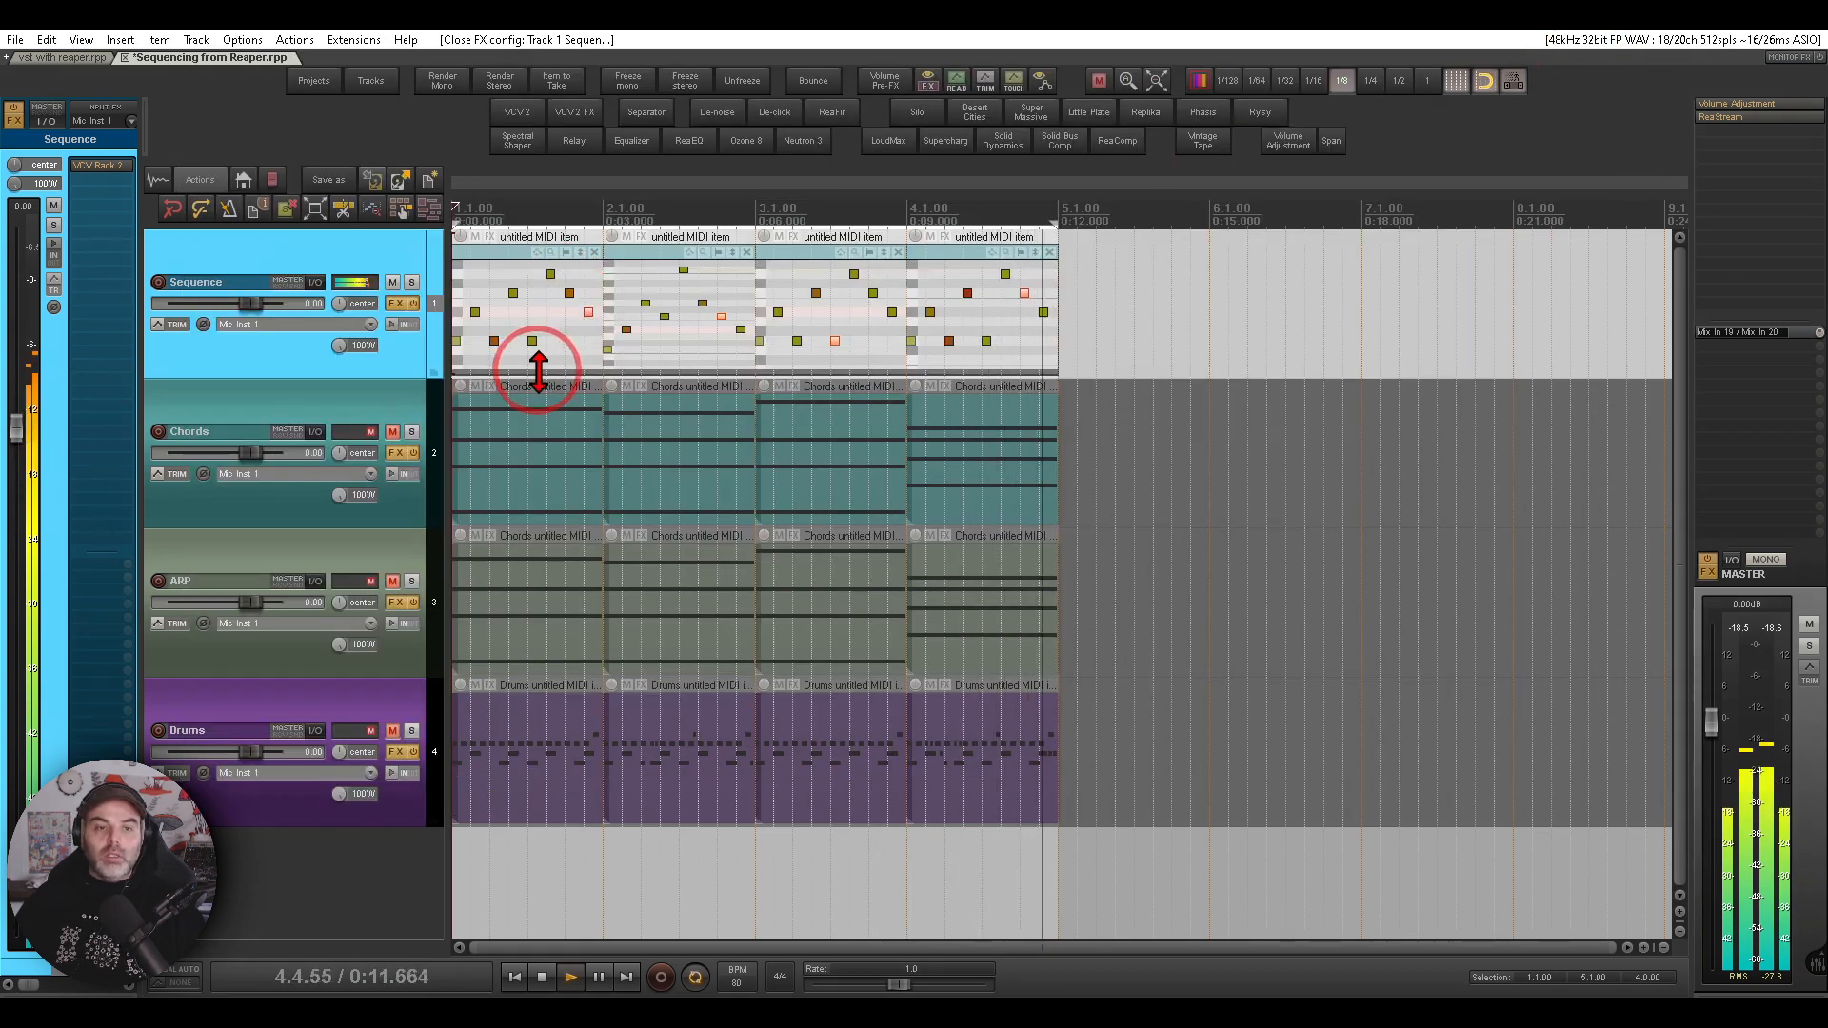
left_click_drag(538, 372, 553, 303)
left_click_drag(657, 362, 657, 319)
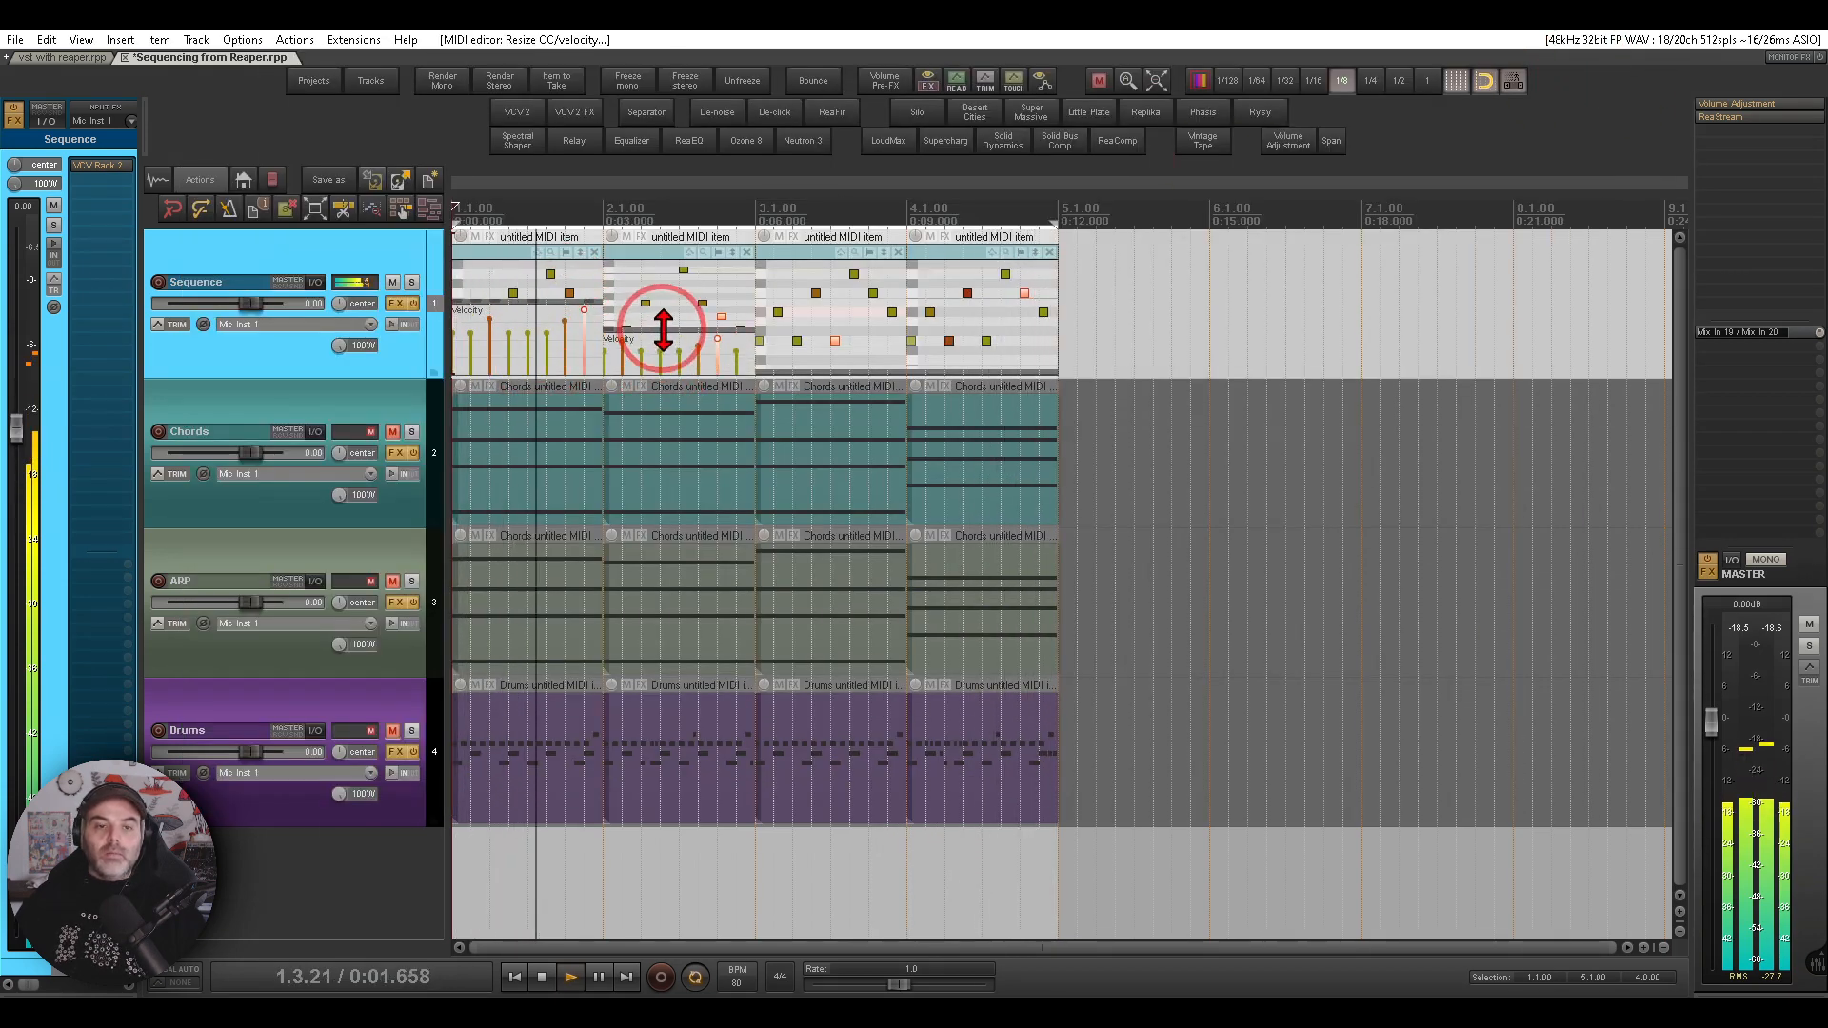
- Raise several note velocities in the Sequence track's velocity lane and mute the Sequence track
left_click_drag(816, 369, 820, 320)
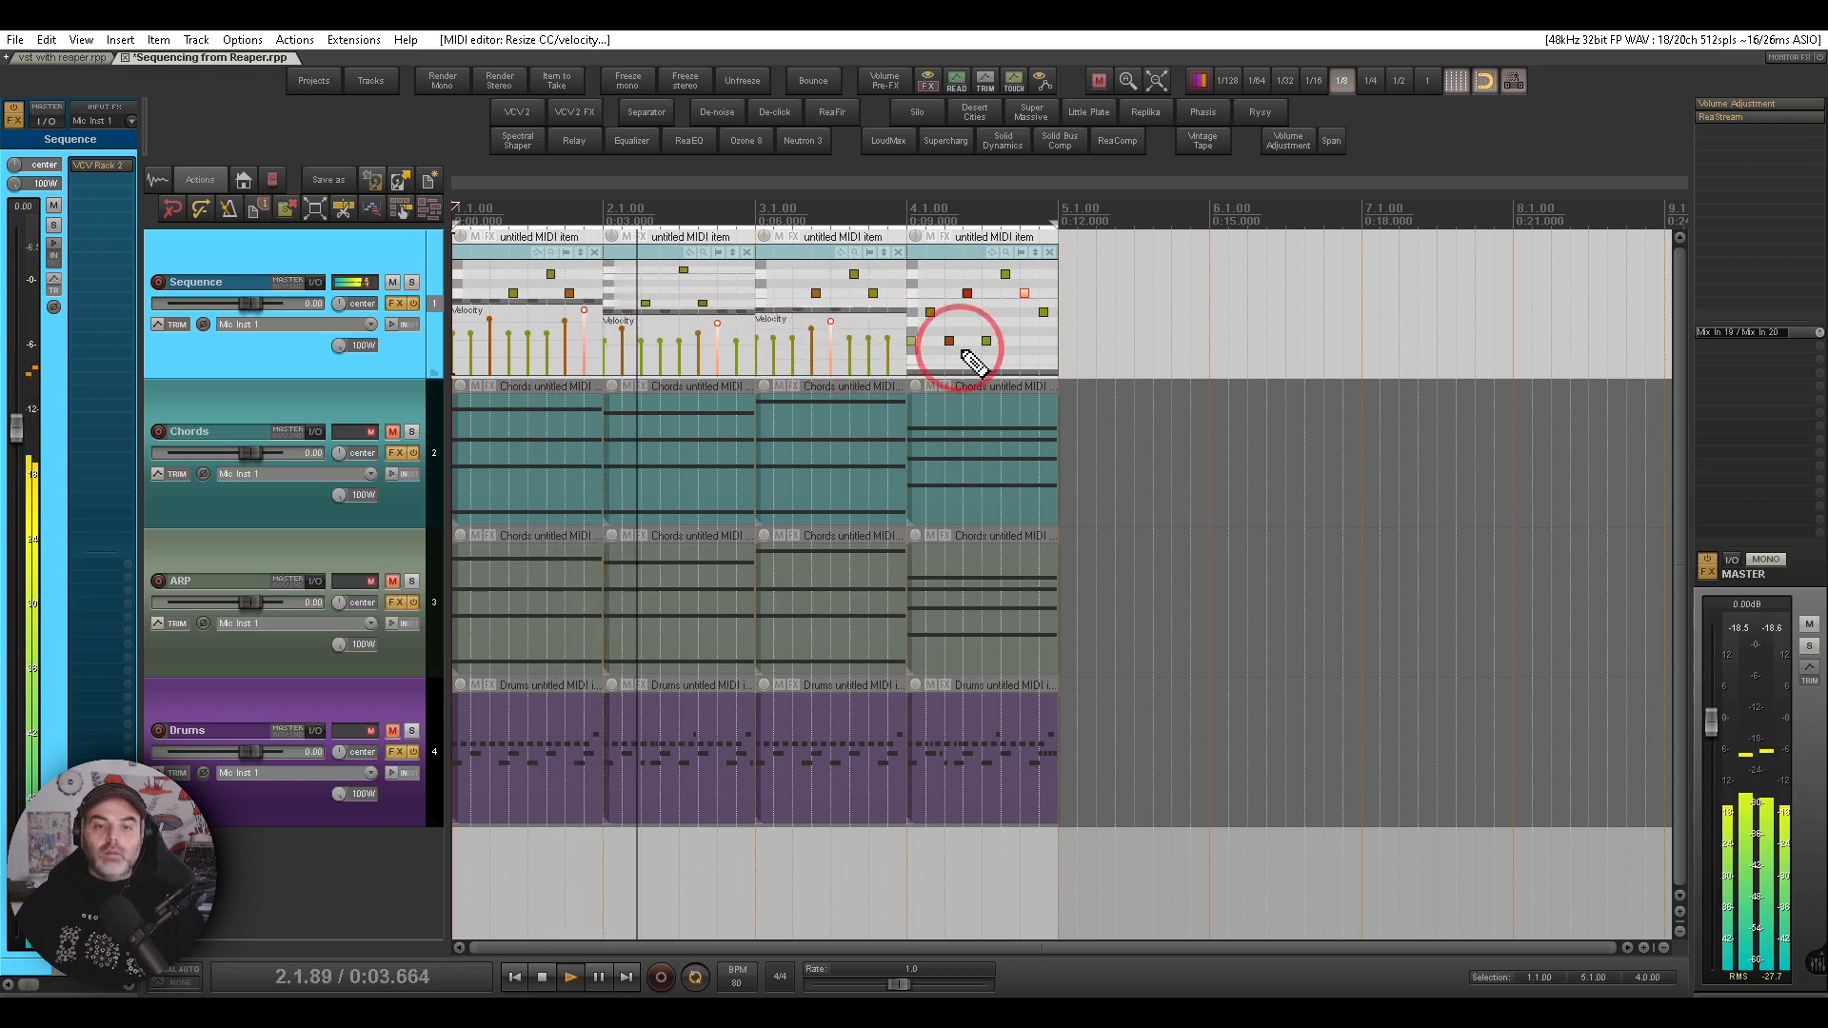
left_click_drag(968, 372, 964, 326)
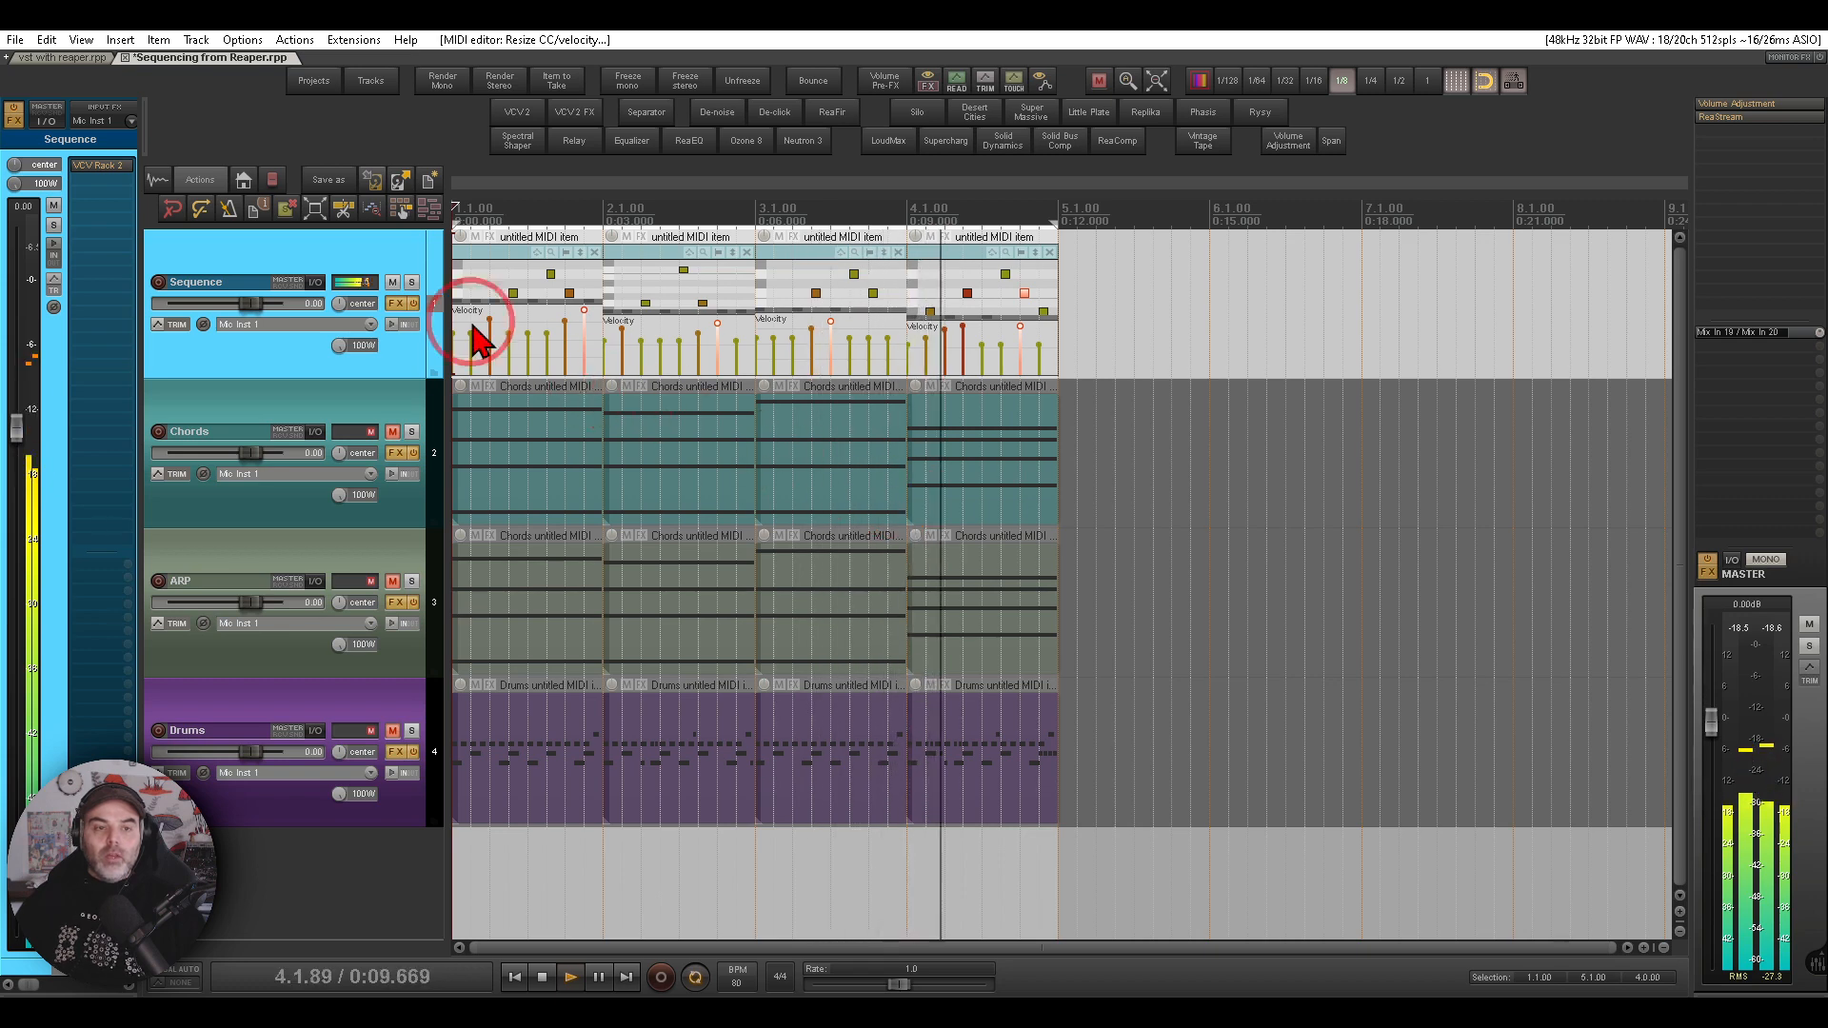
left_click(394, 284)
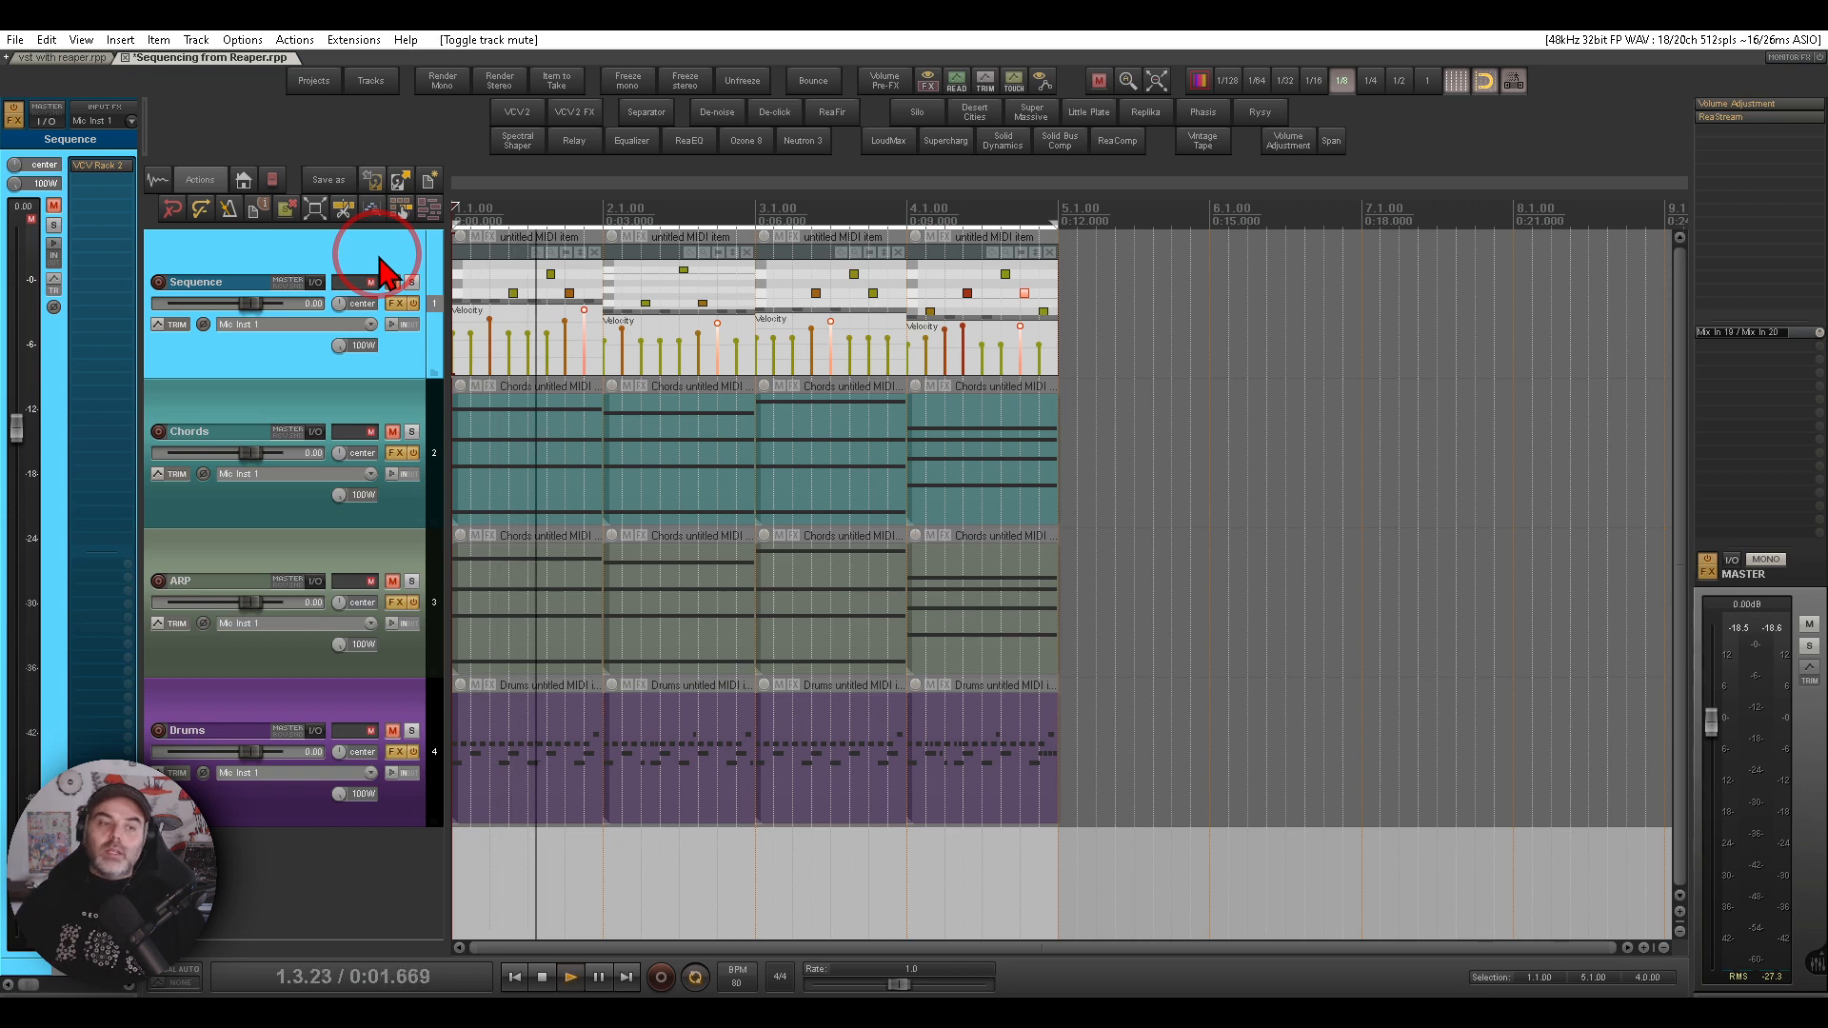
- Open the Chords track's VCV Rack and examine its MIDI-CV polyphony channel setting and FM-OP patch
left_click(365, 419)
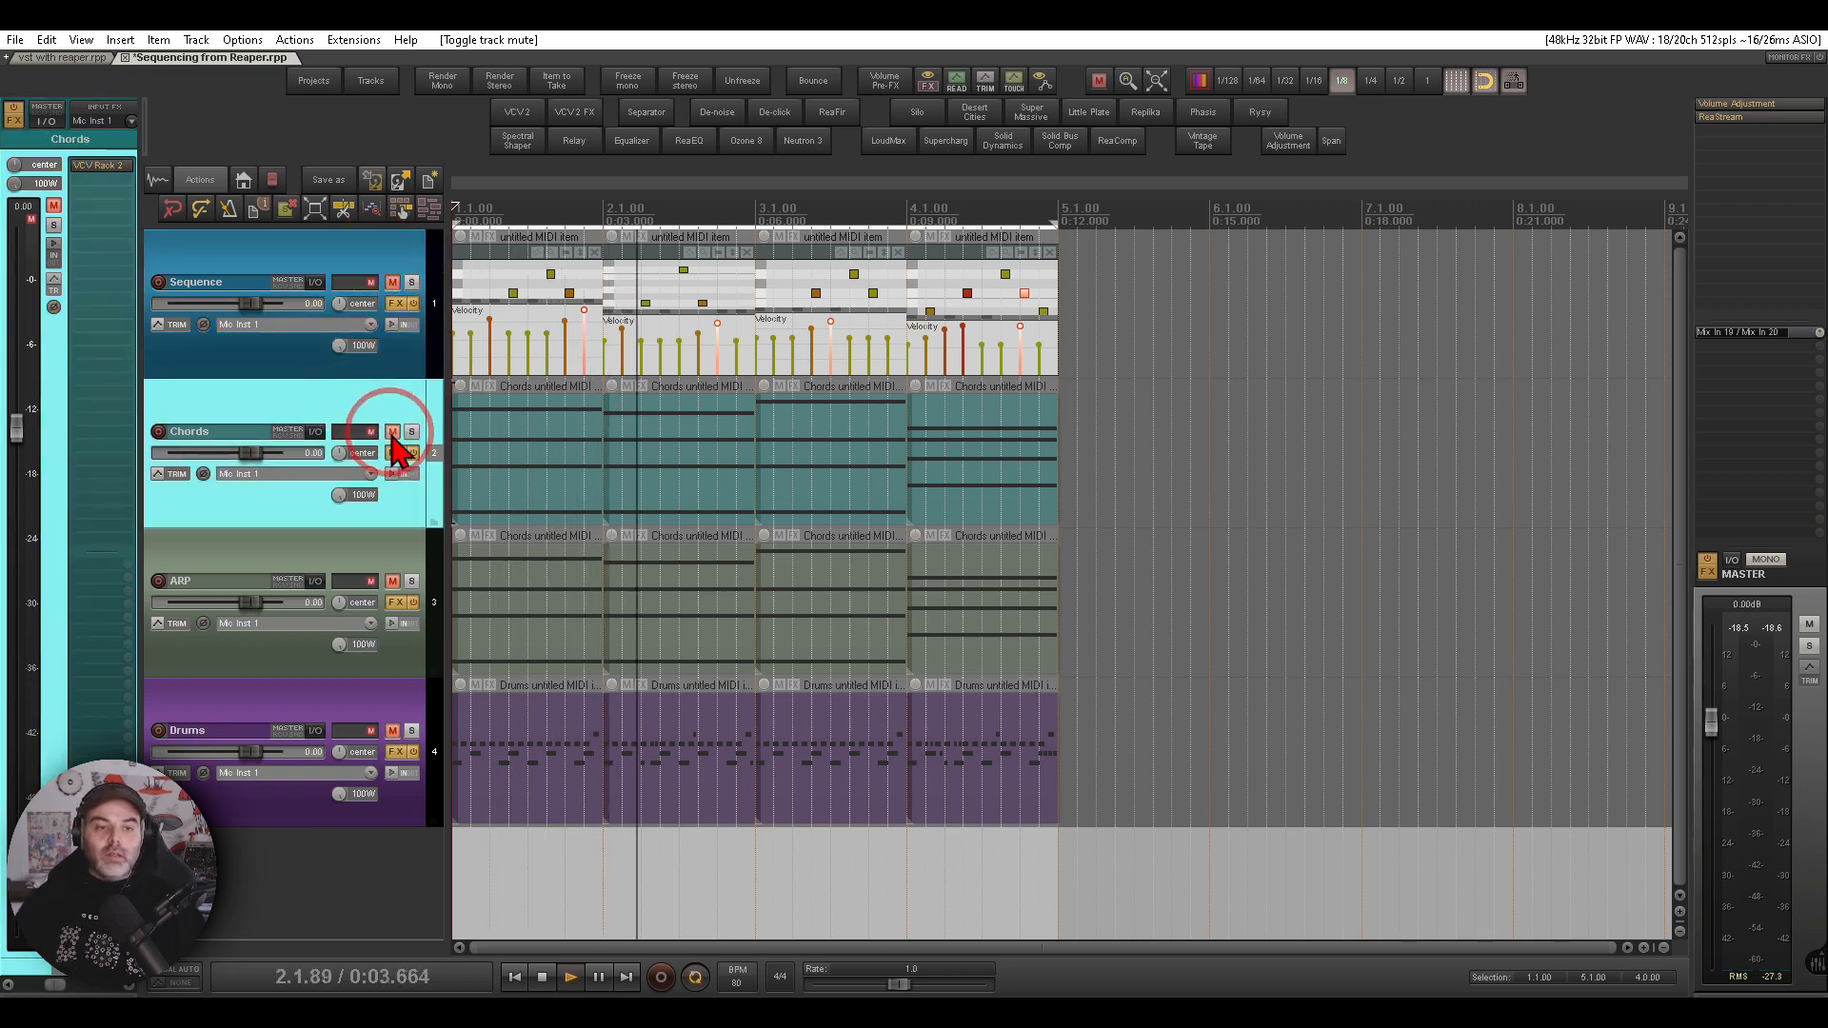
left_click(99, 166)
left_click_drag(766, 571, 401, 550)
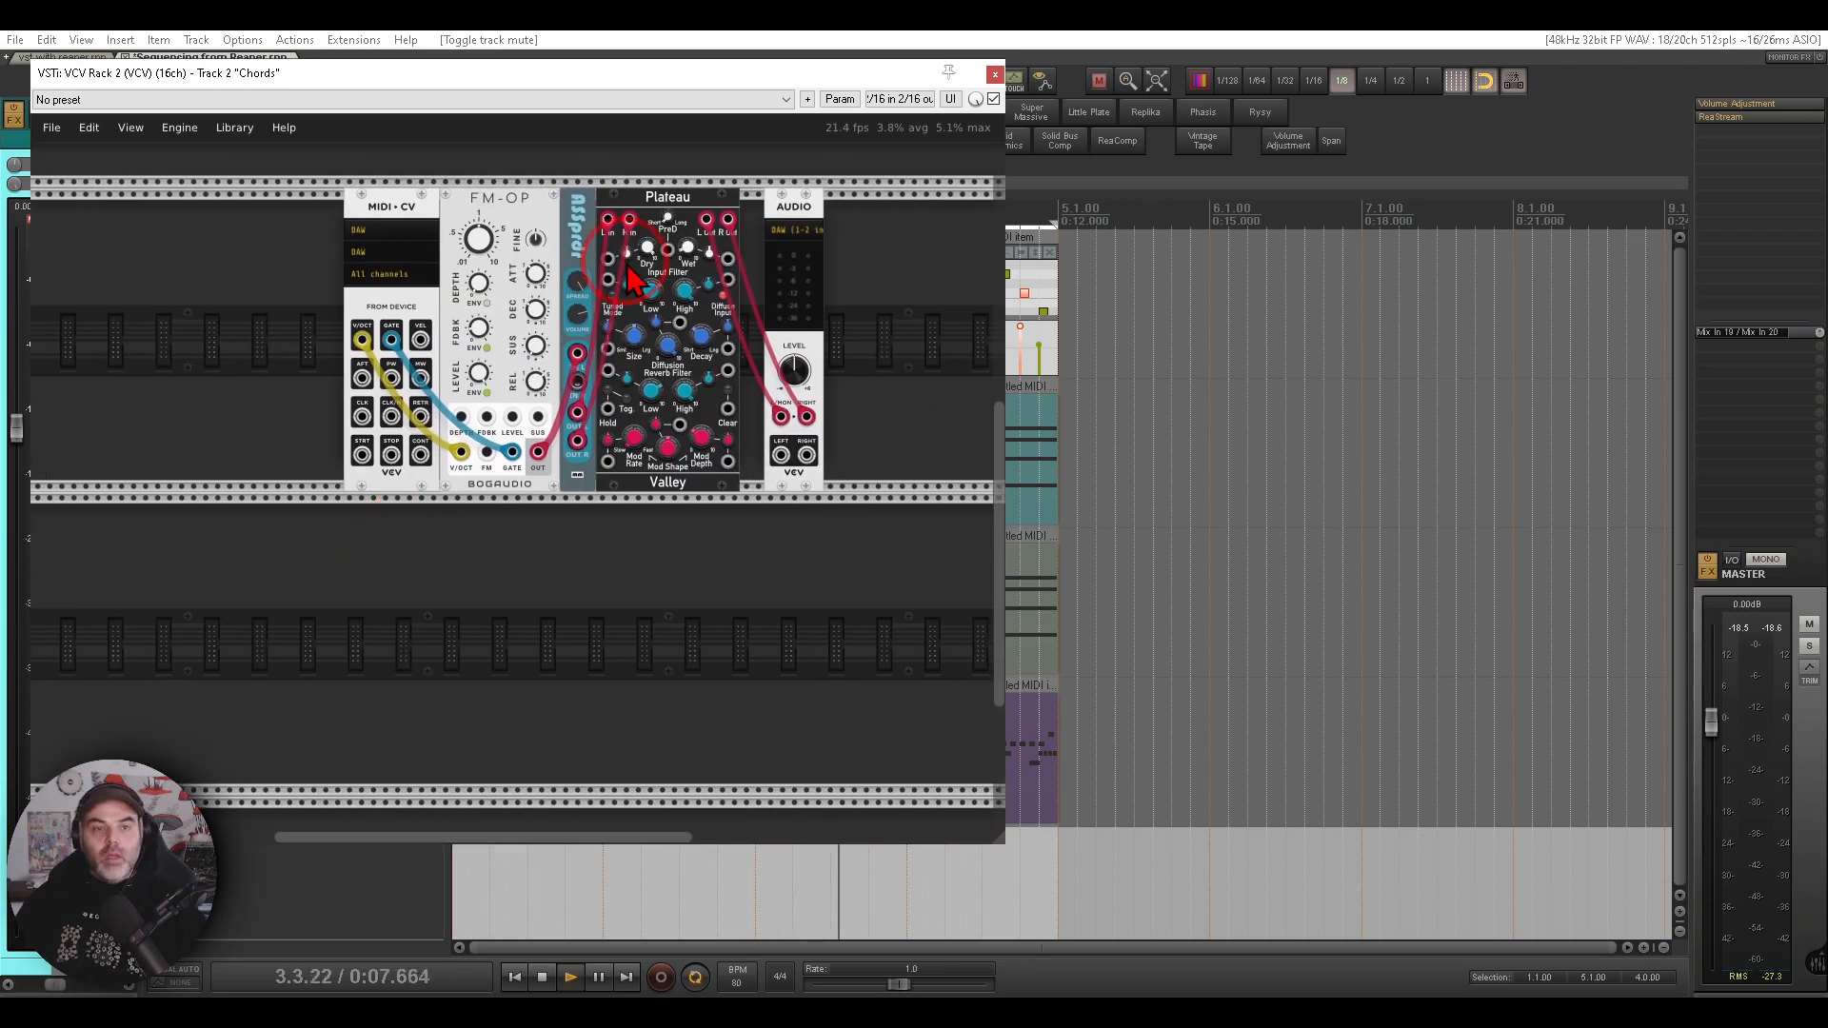
scroll(629, 265, "up", 3)
left_click_drag(558, 197, 528, 300)
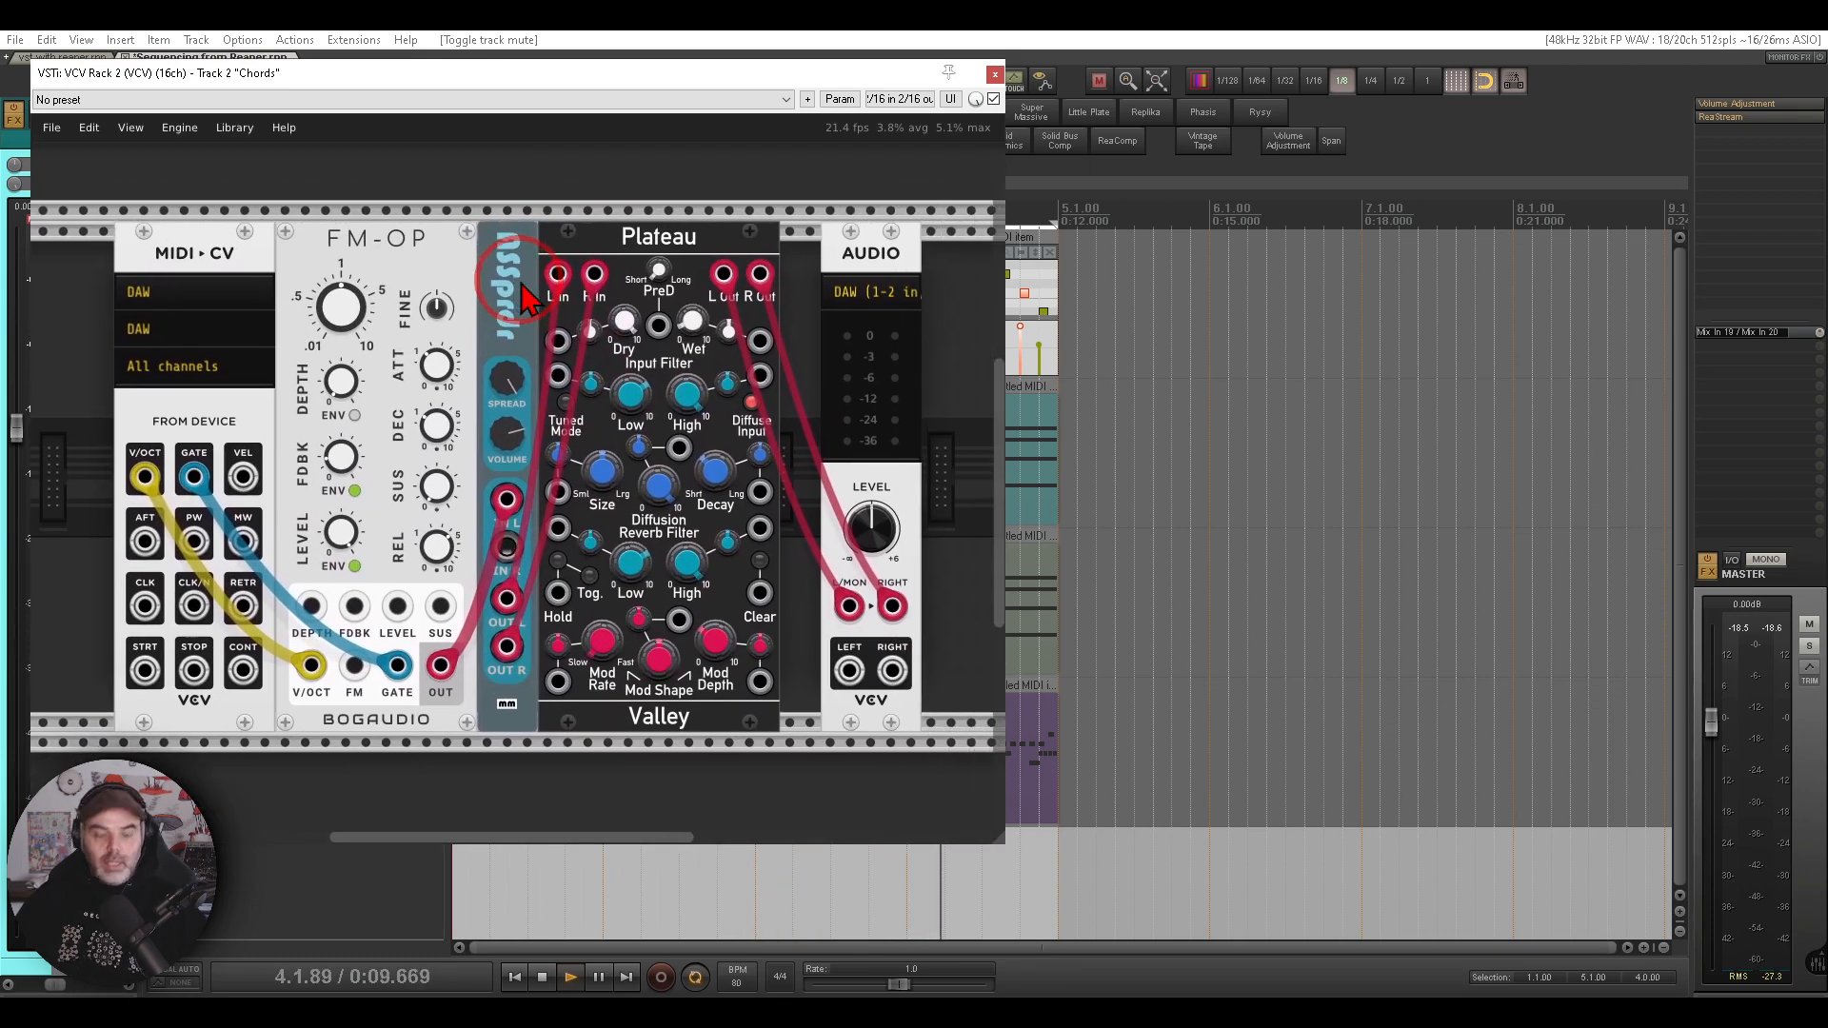
left_click_drag(226, 212, 253, 244)
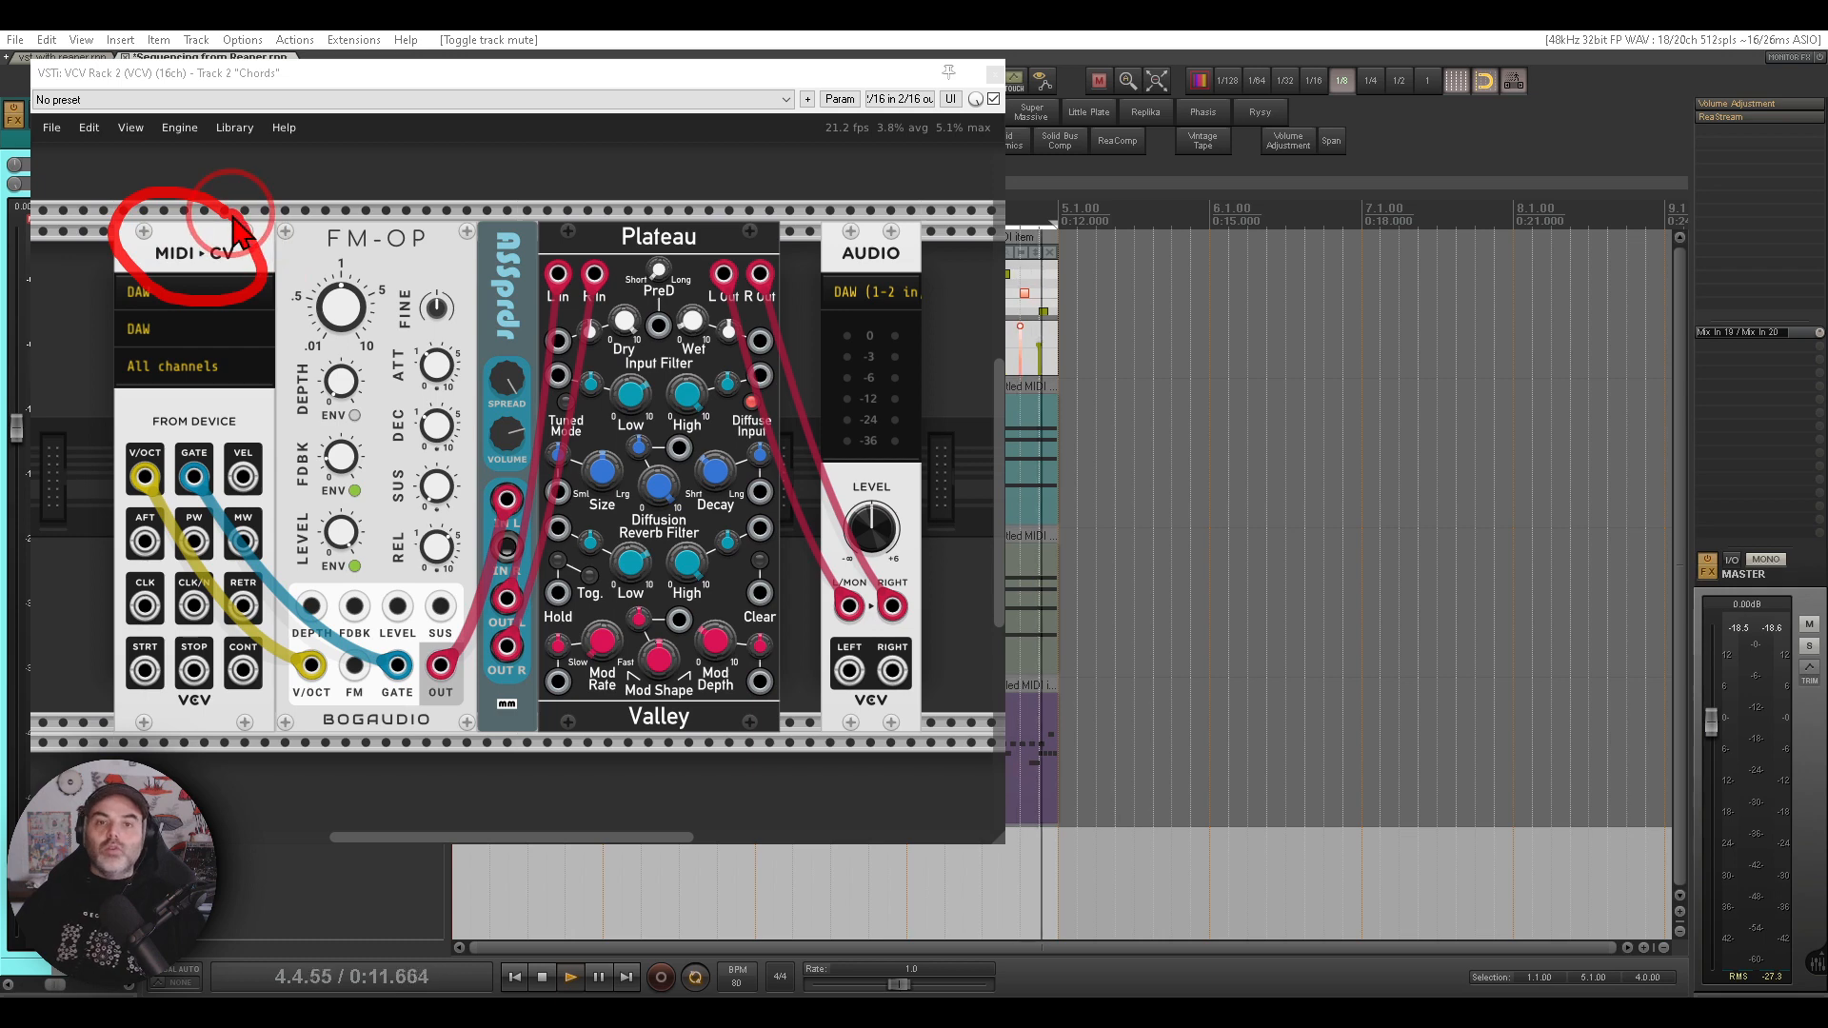
right_click(204, 246)
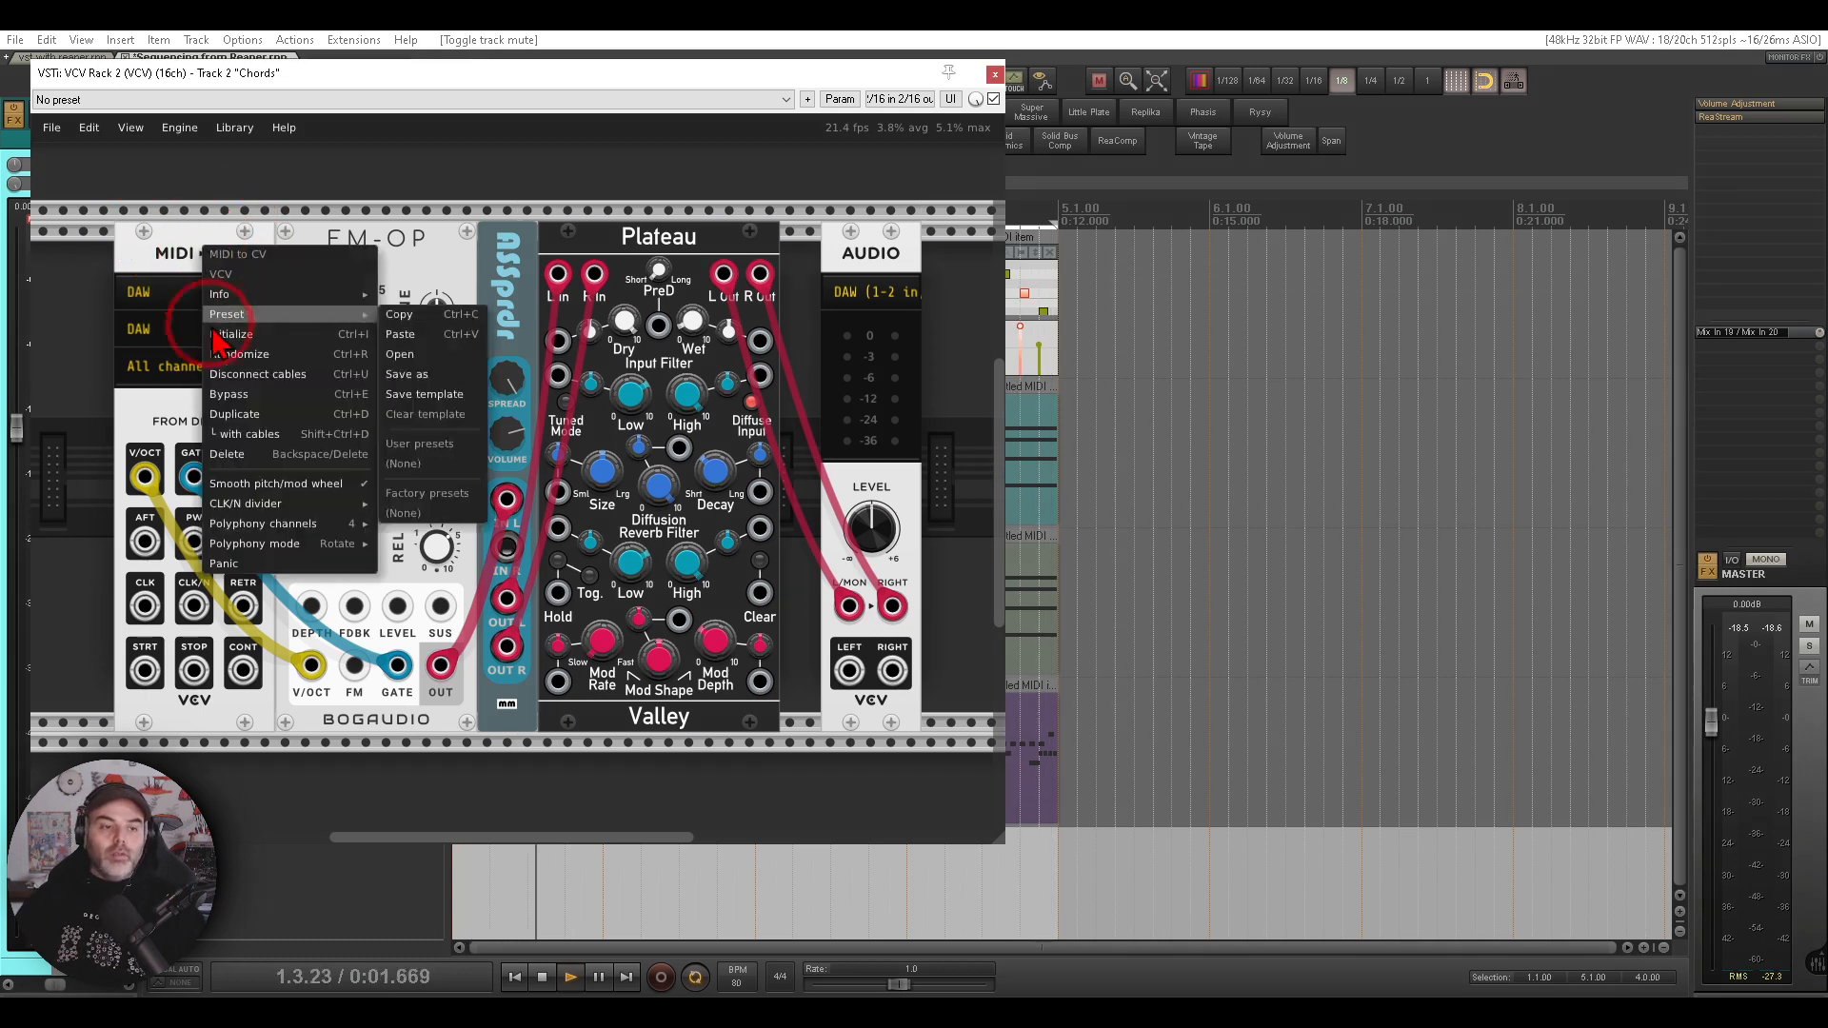
mouse_move(299, 523)
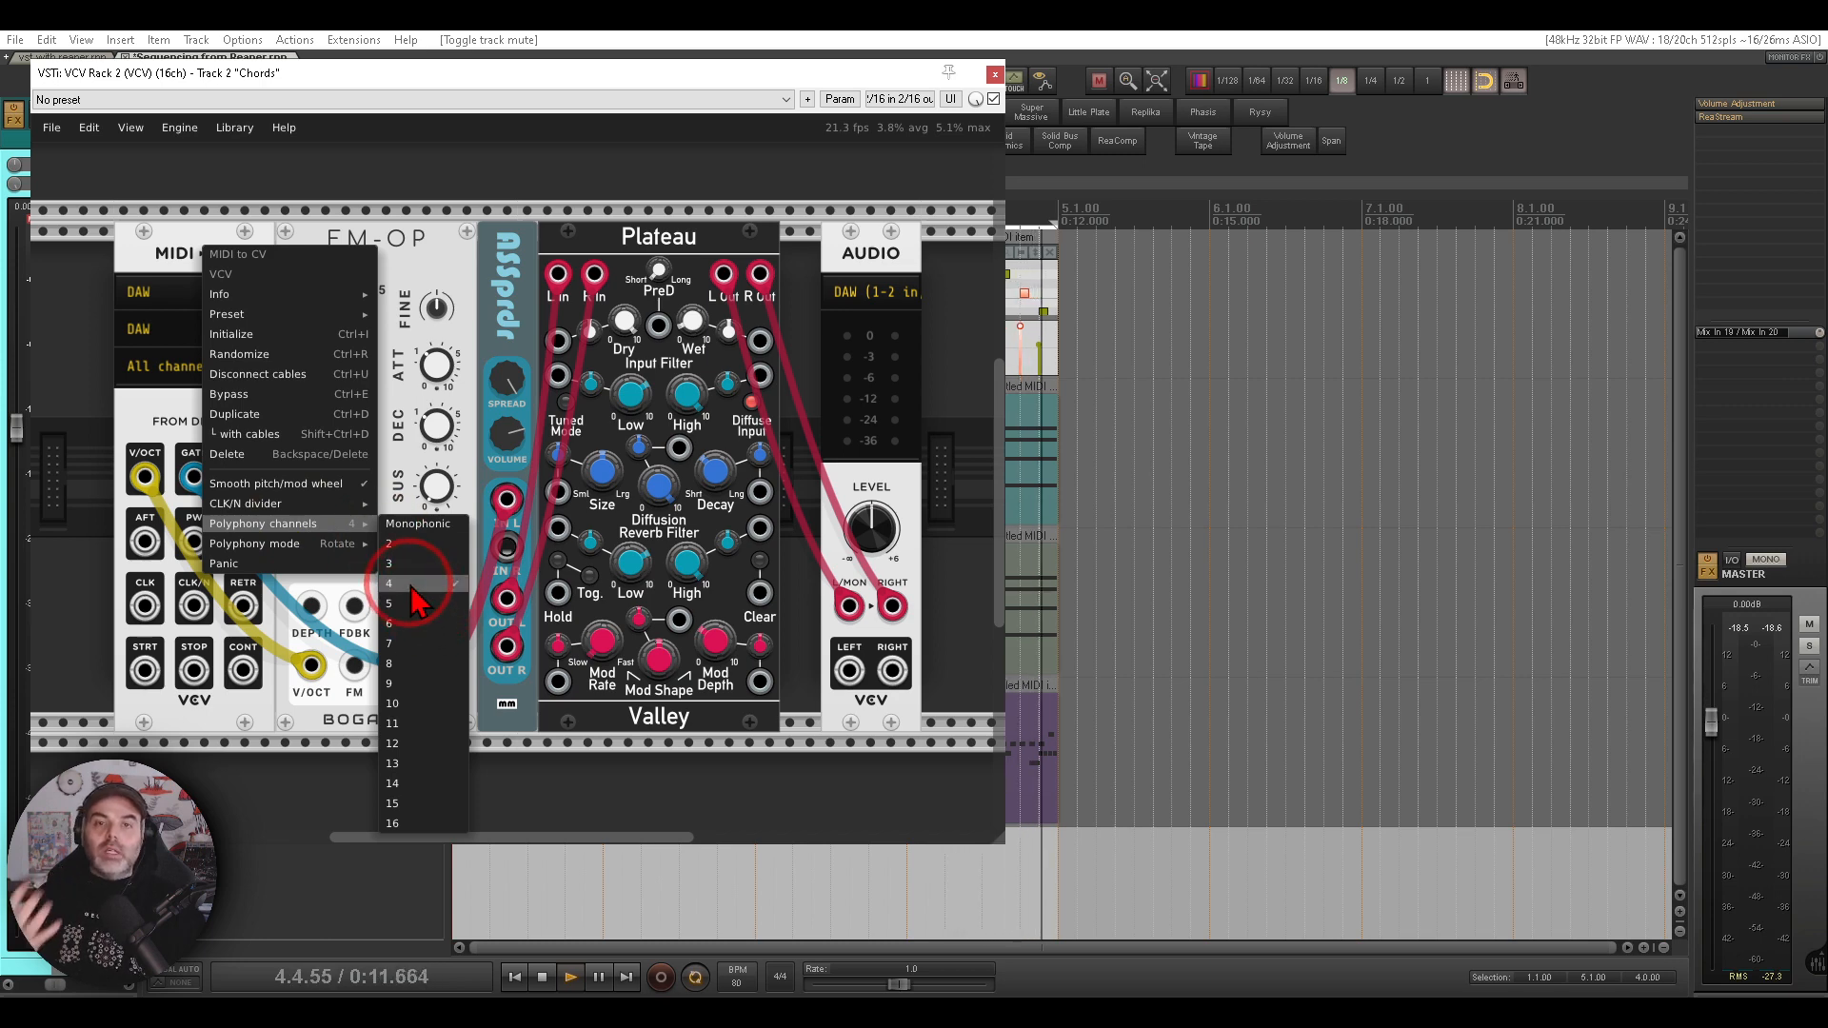
left_click(461, 256)
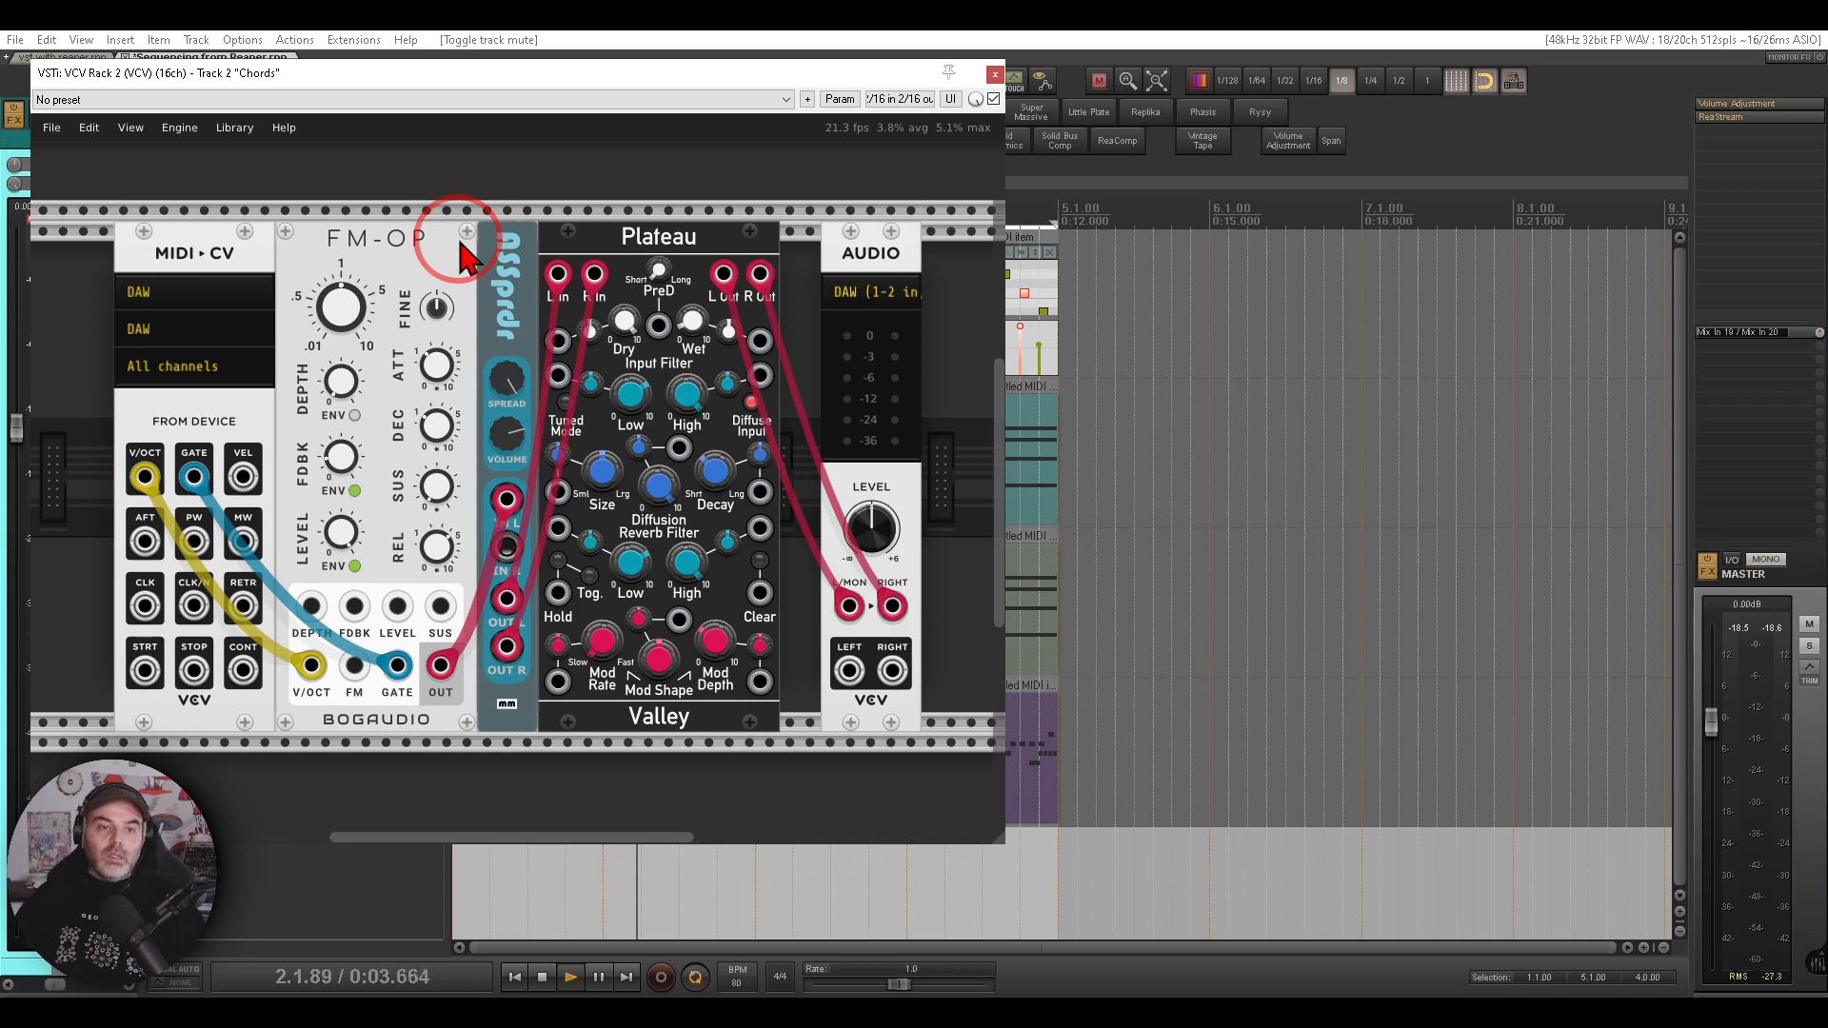
left_click_drag(449, 211, 414, 199)
left_click_drag(315, 272, 451, 232)
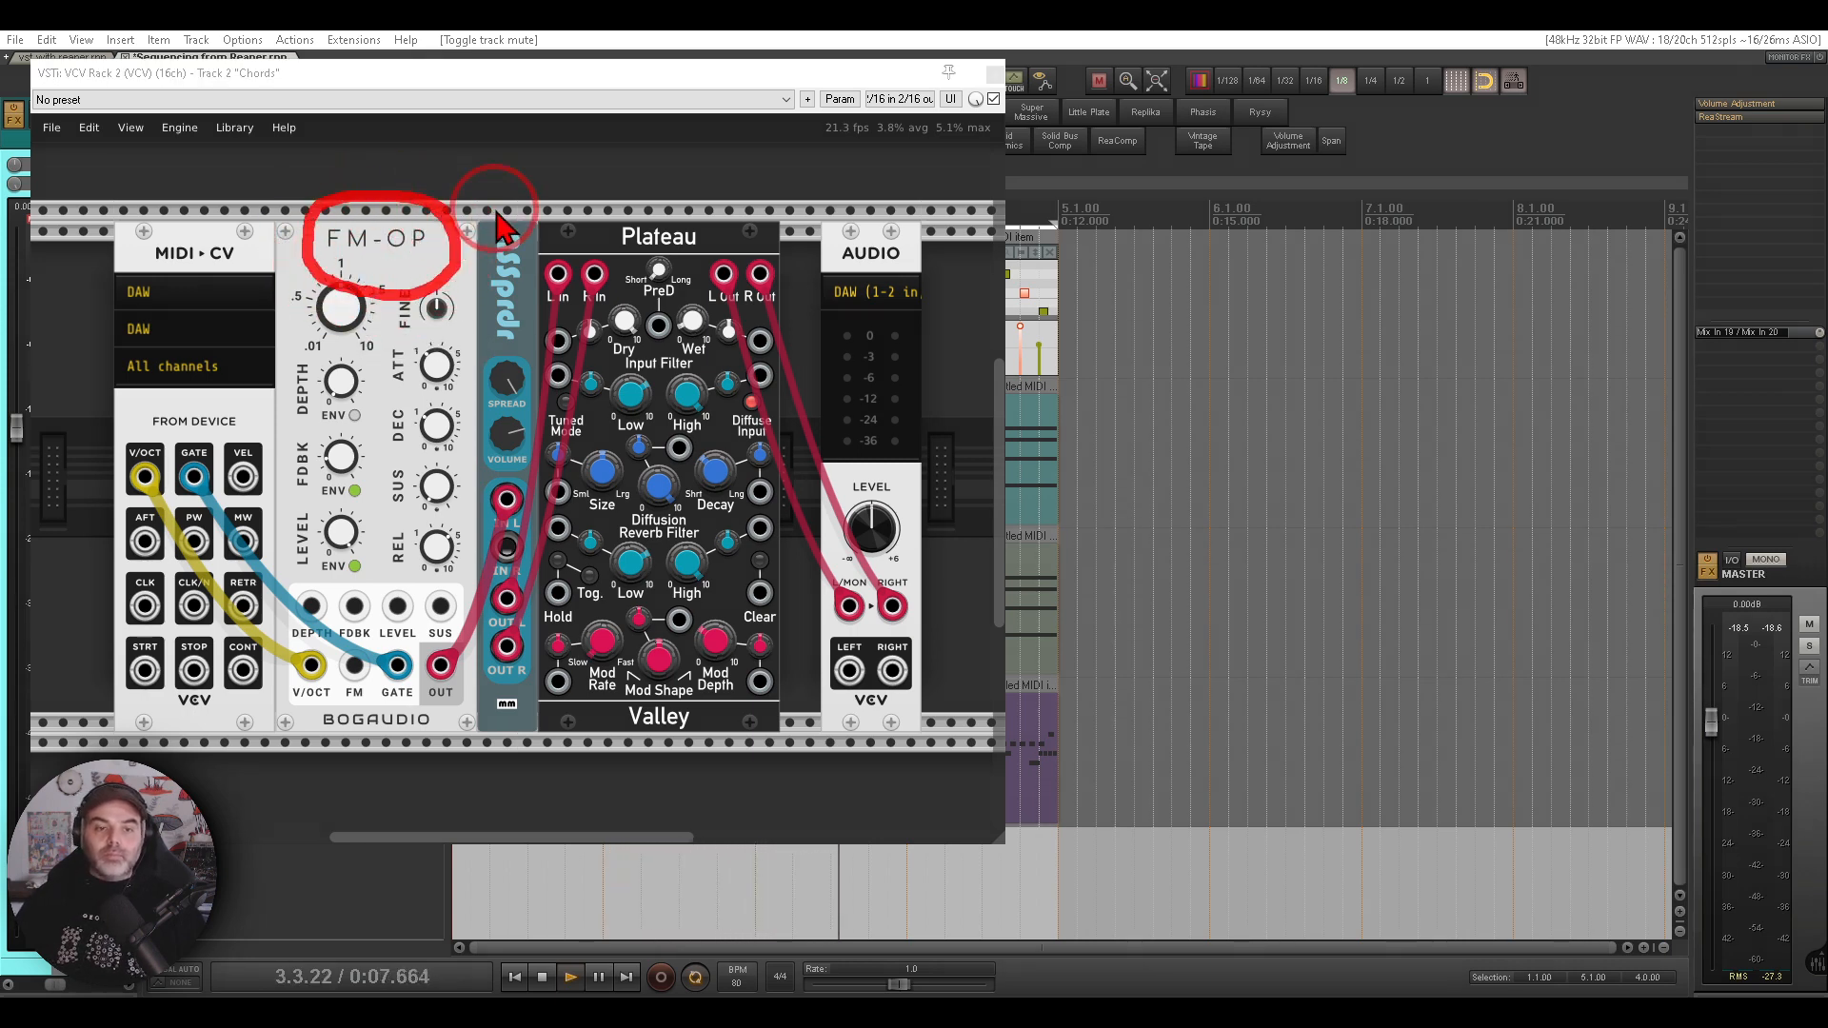
key("Escape")
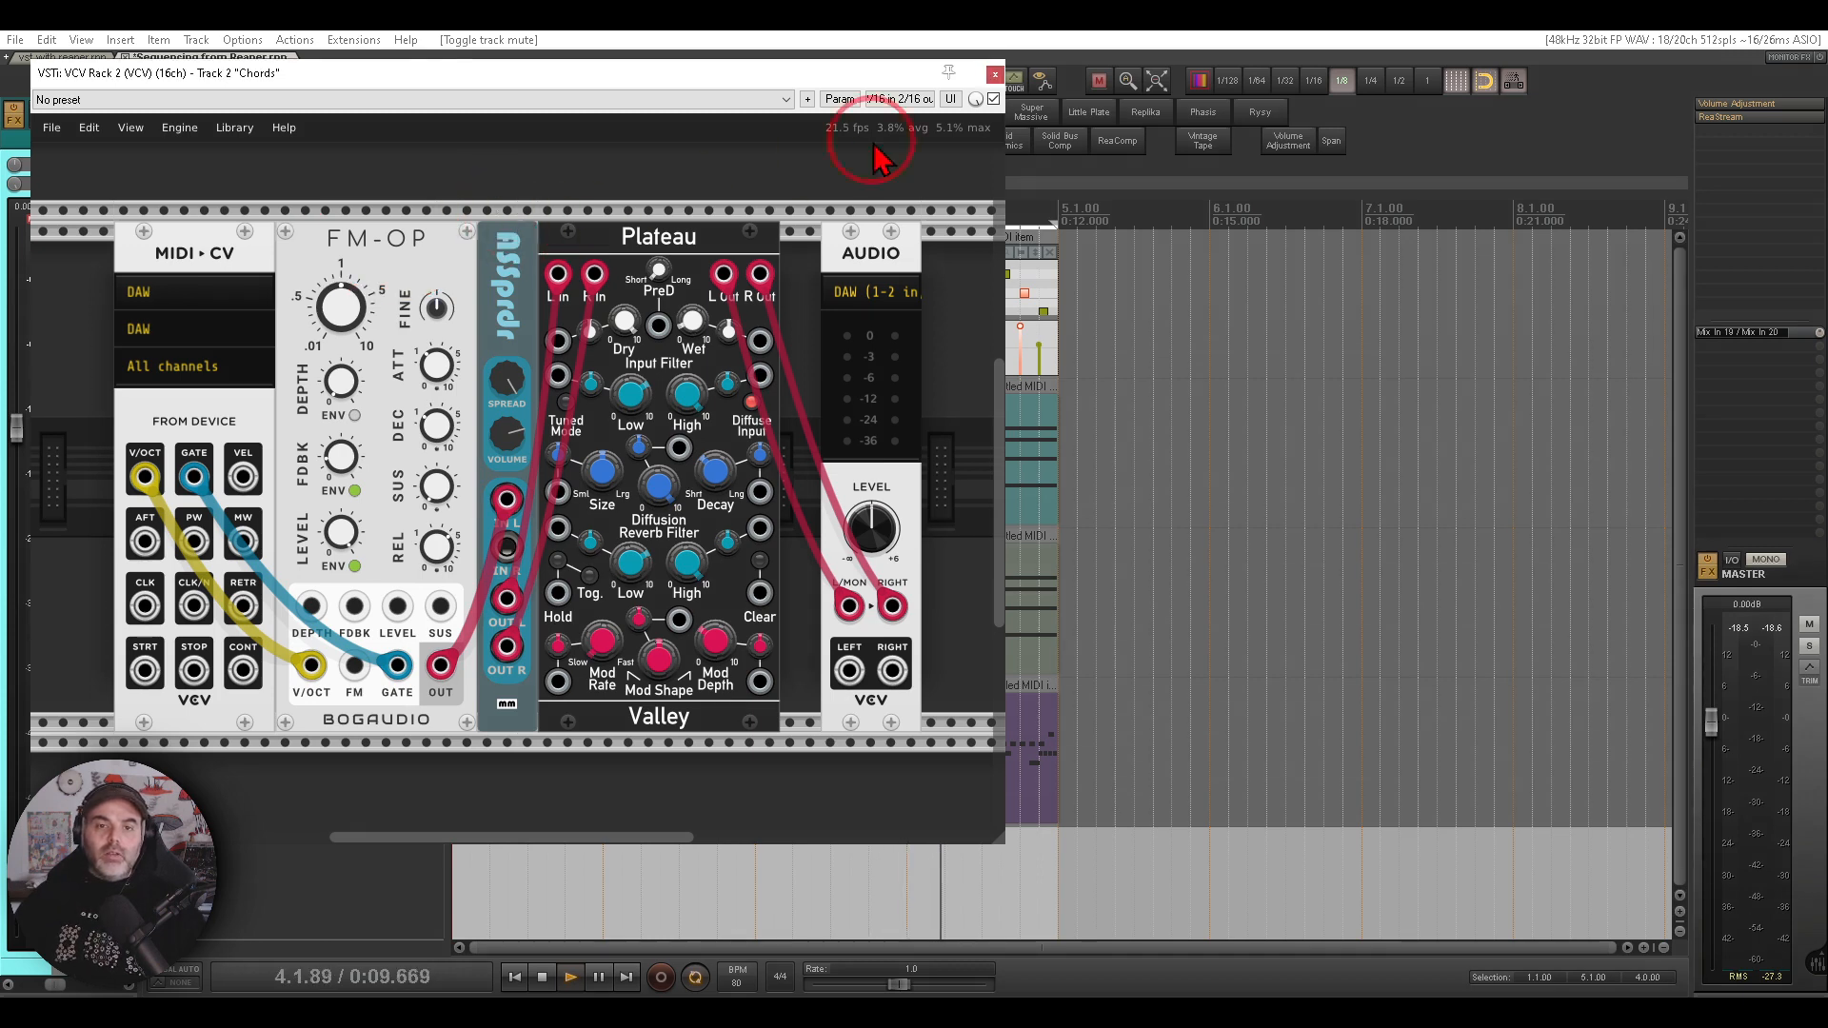
left_click(995, 74)
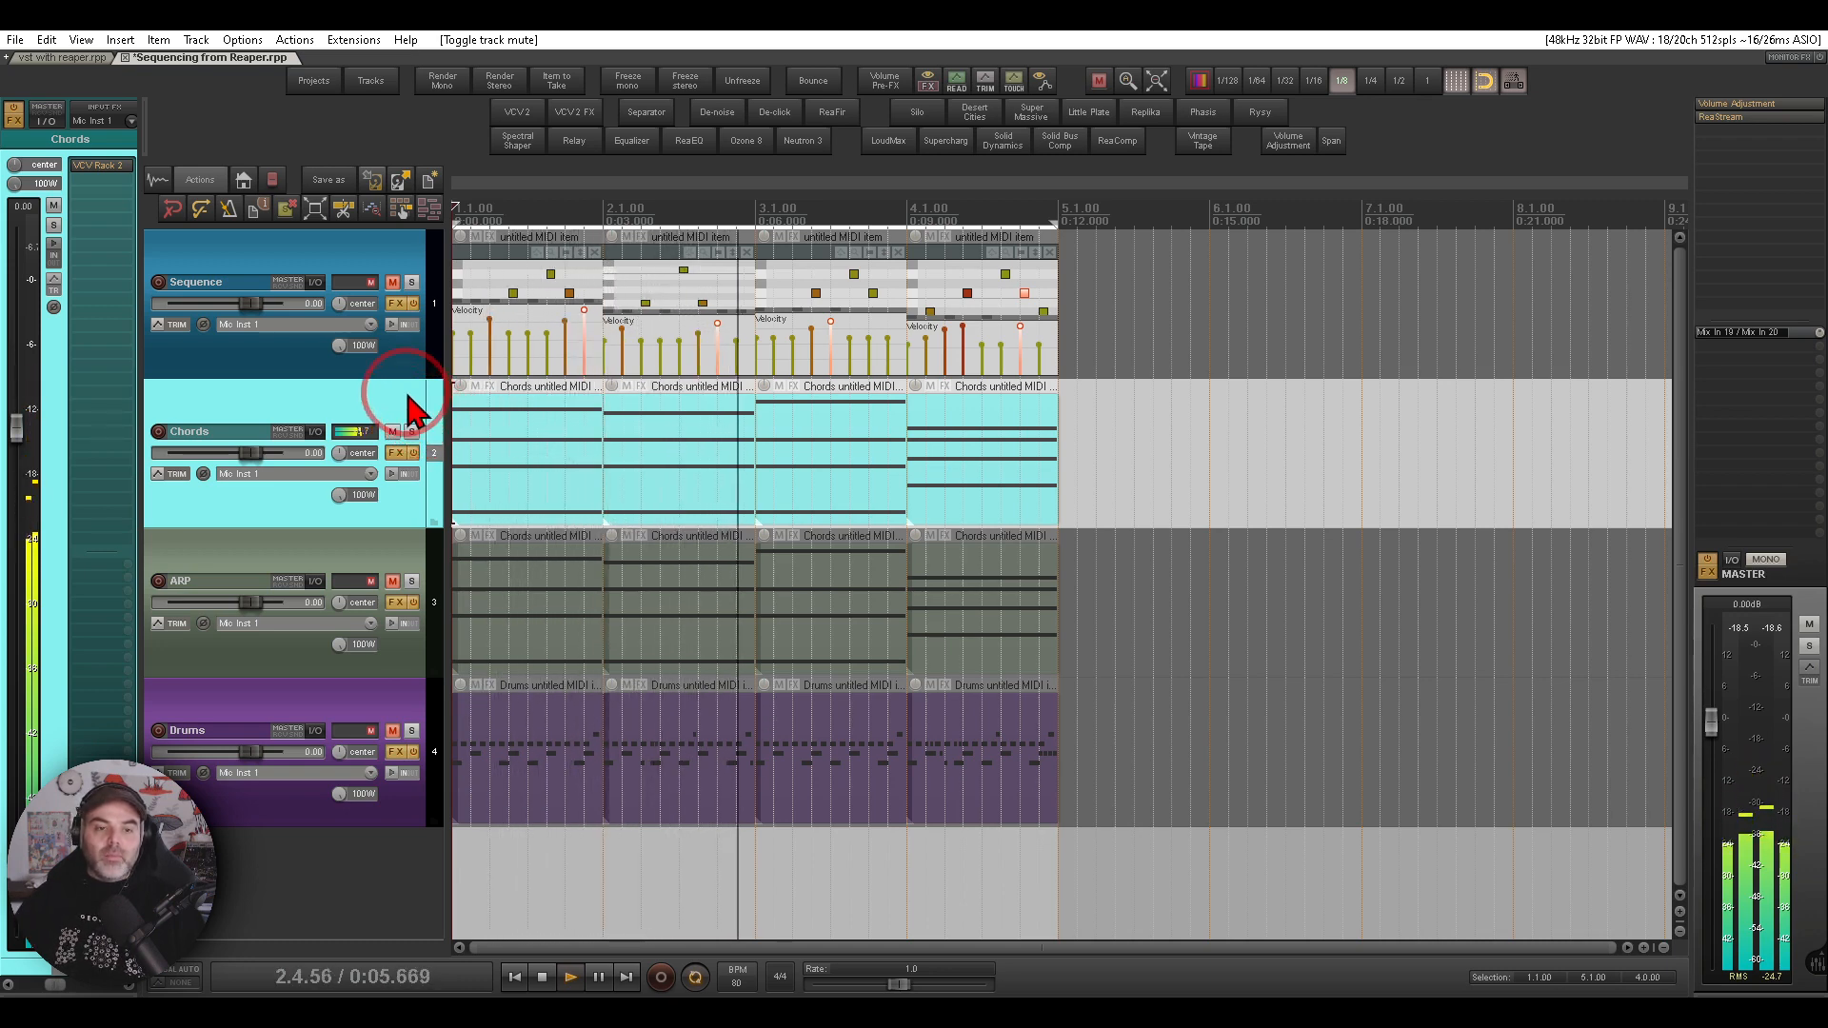
- Mute the Chords track and open the VCV Rack instance on the ARP track
left_click(392, 432)
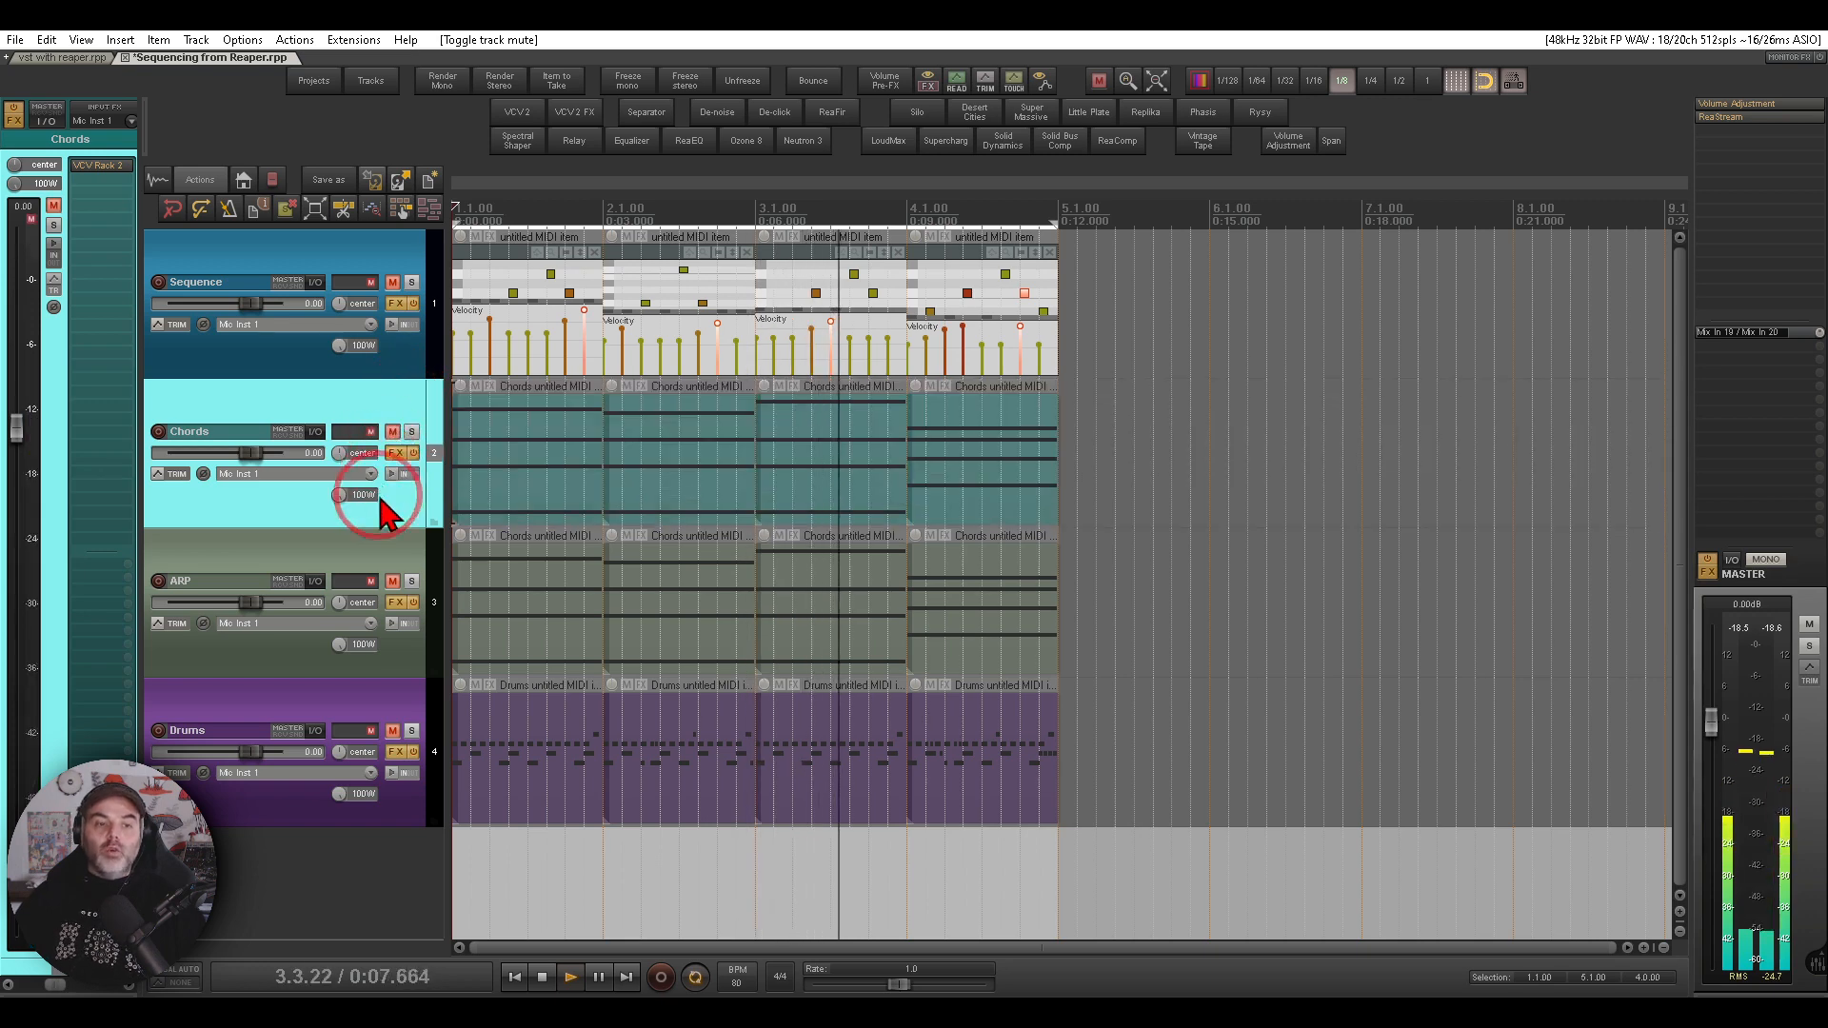
left_click(368, 563)
left_click(93, 171)
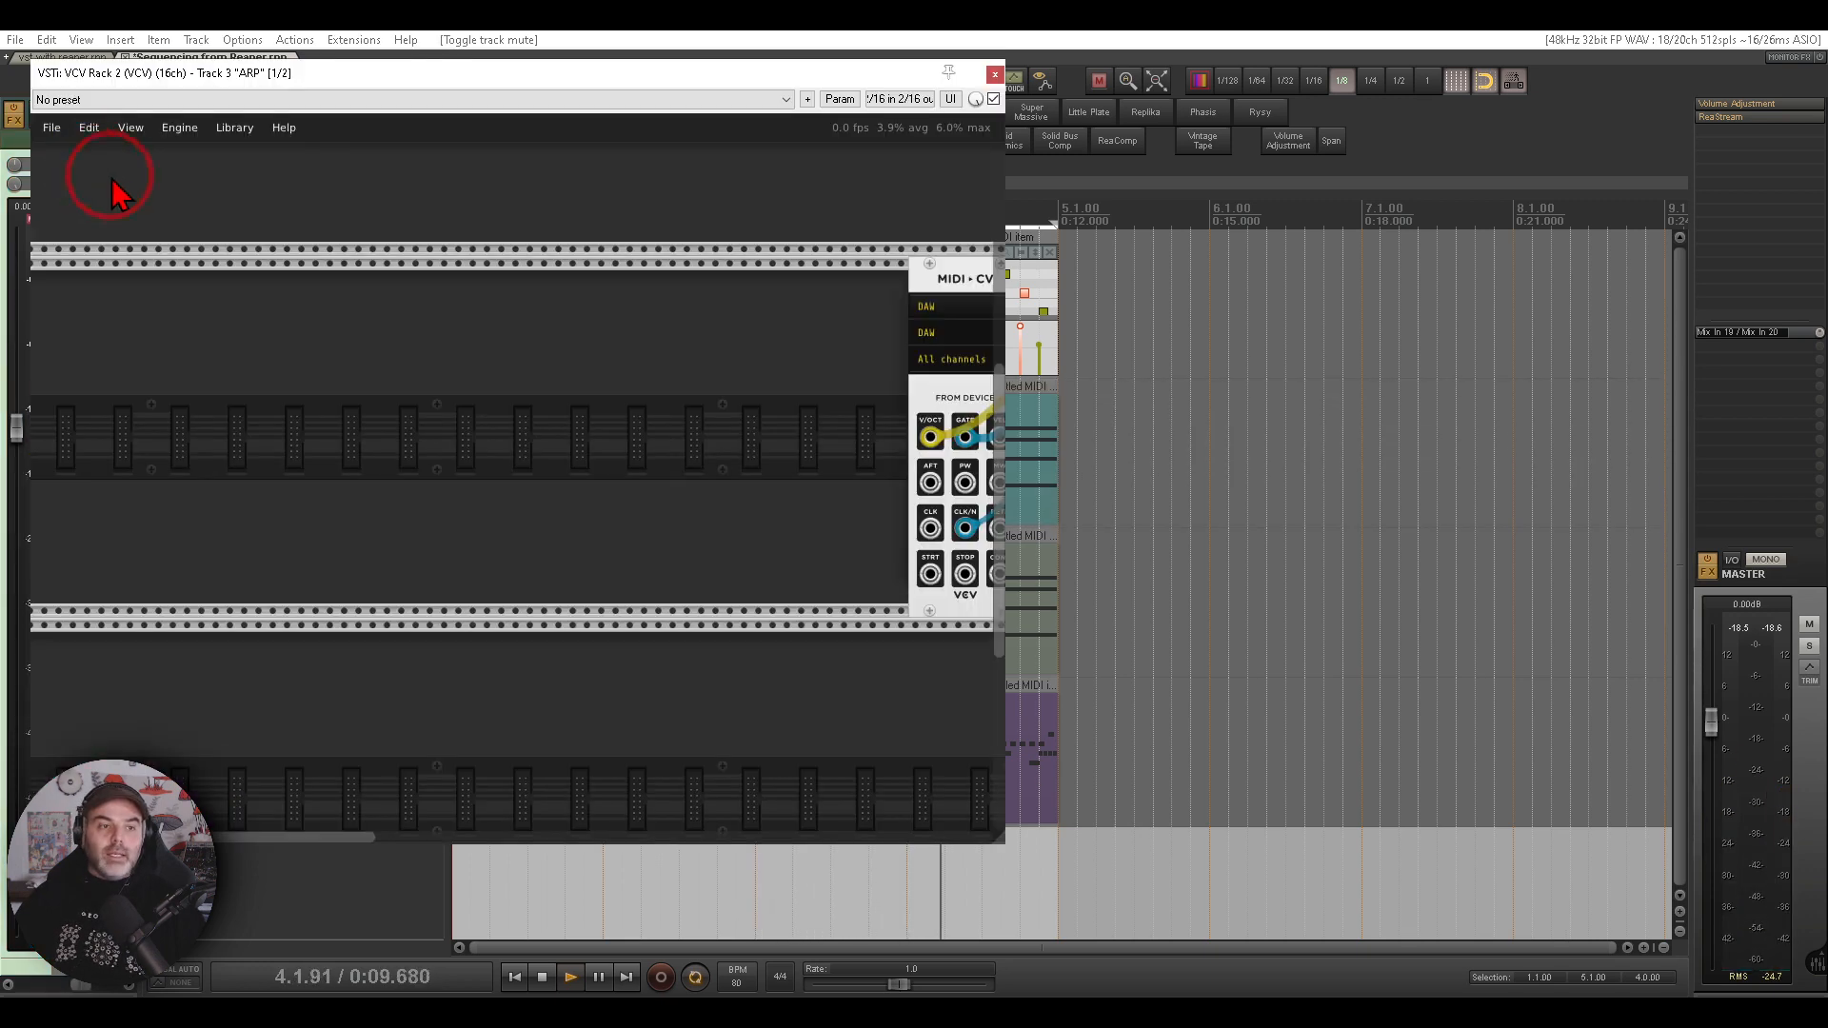
- Examine the ARP rack's MIDI-CV polyphony channels and how the Super Arpeggiator, oscillator, VCA mix and filter are patched
left_click_drag(805, 440, 25, 438)
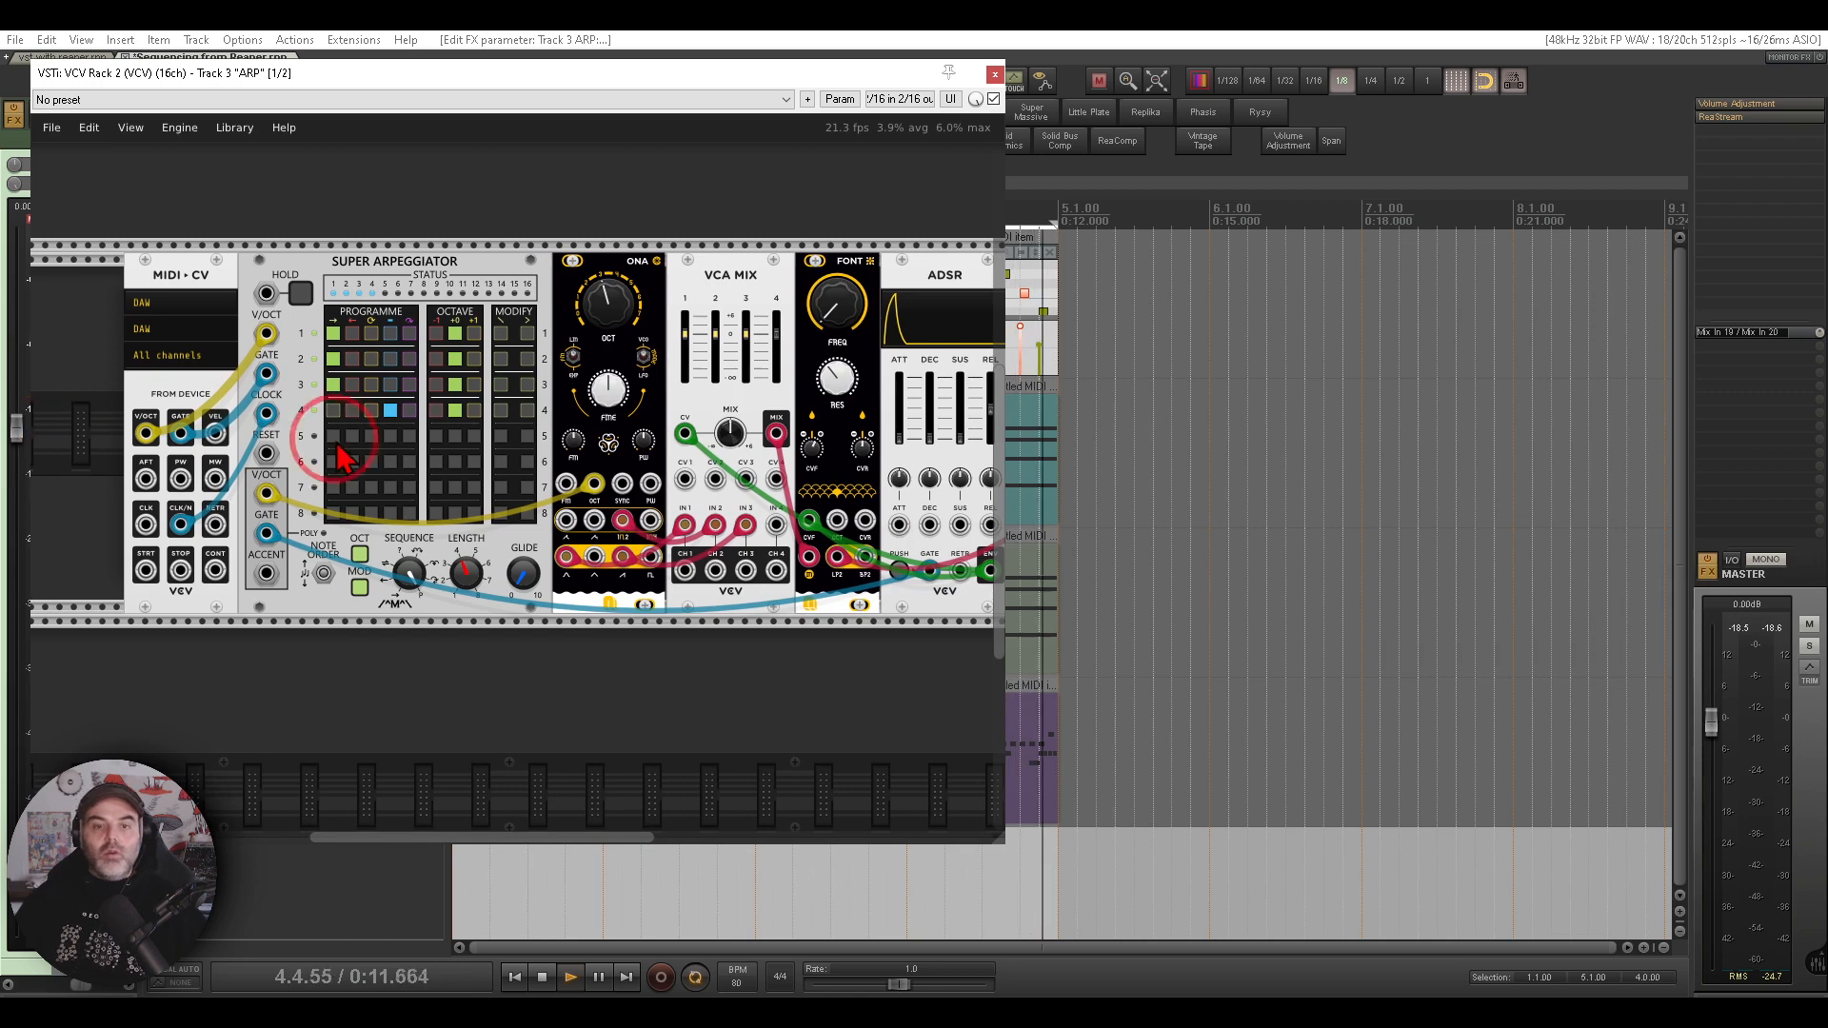
left_click_drag(541, 428, 591, 424)
scroll(423, 381, "up", 2)
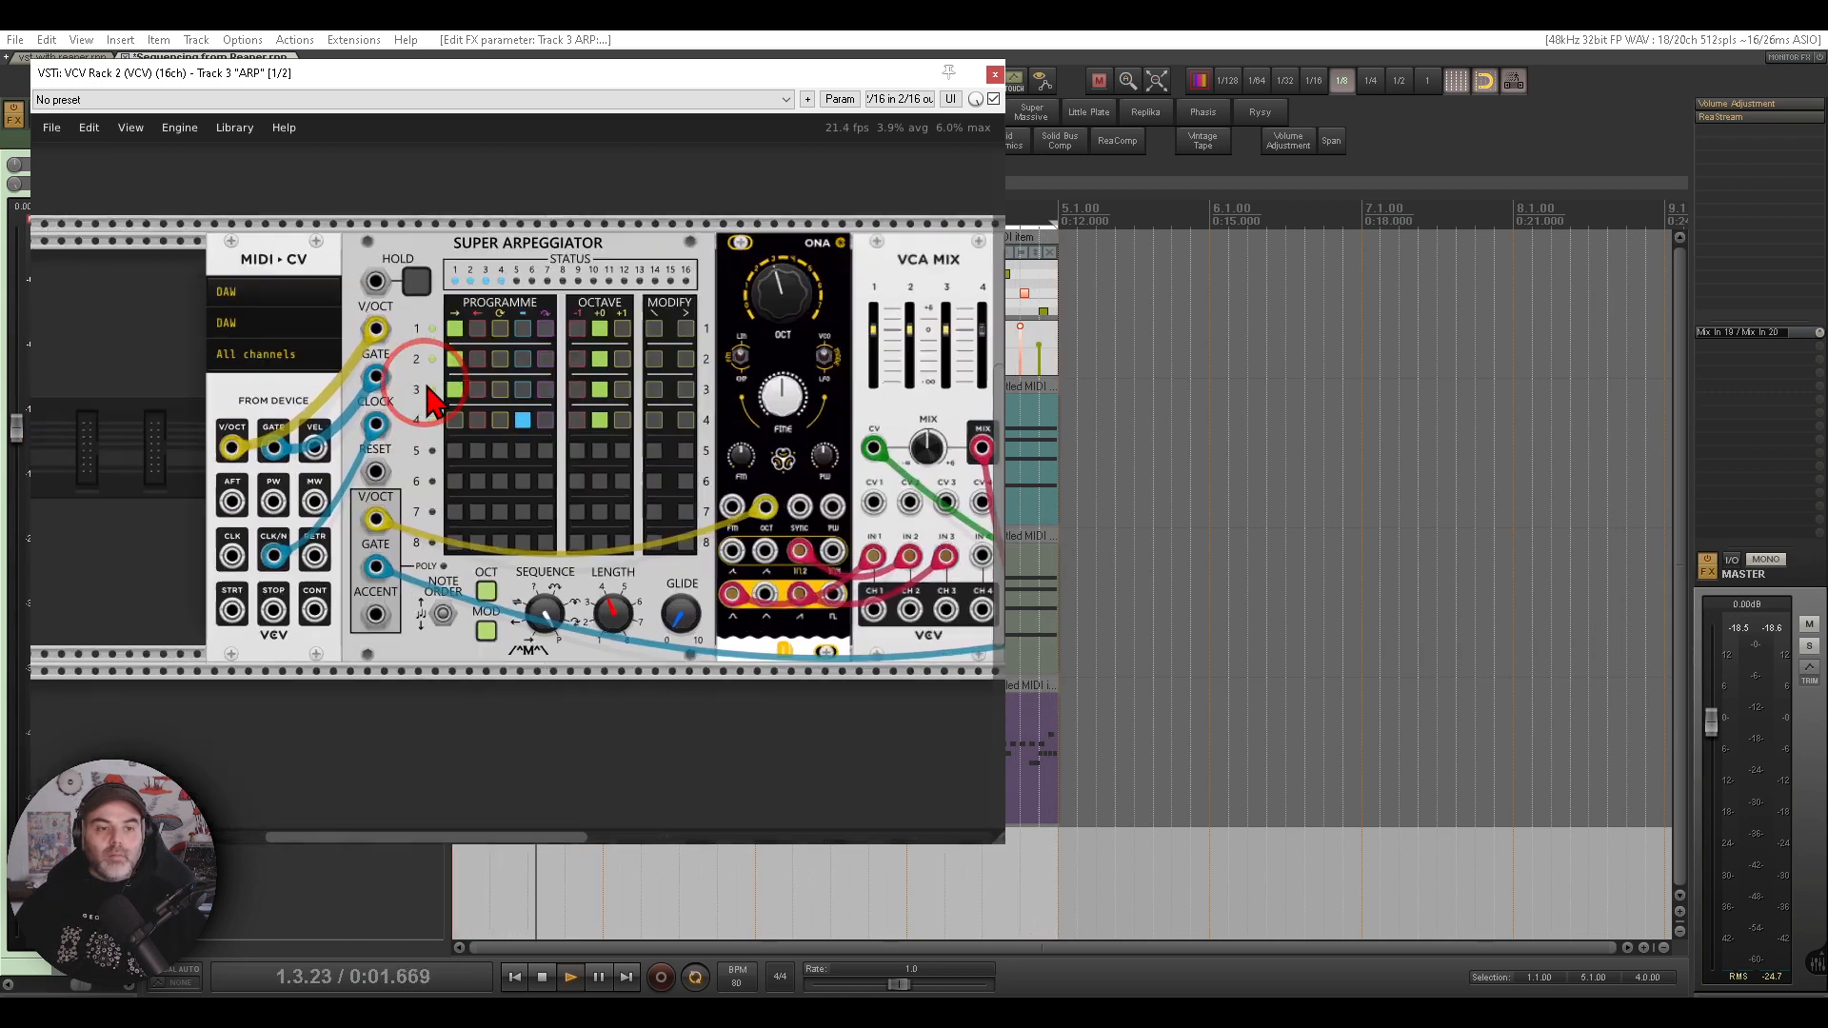
left_click_drag(426, 360, 473, 358)
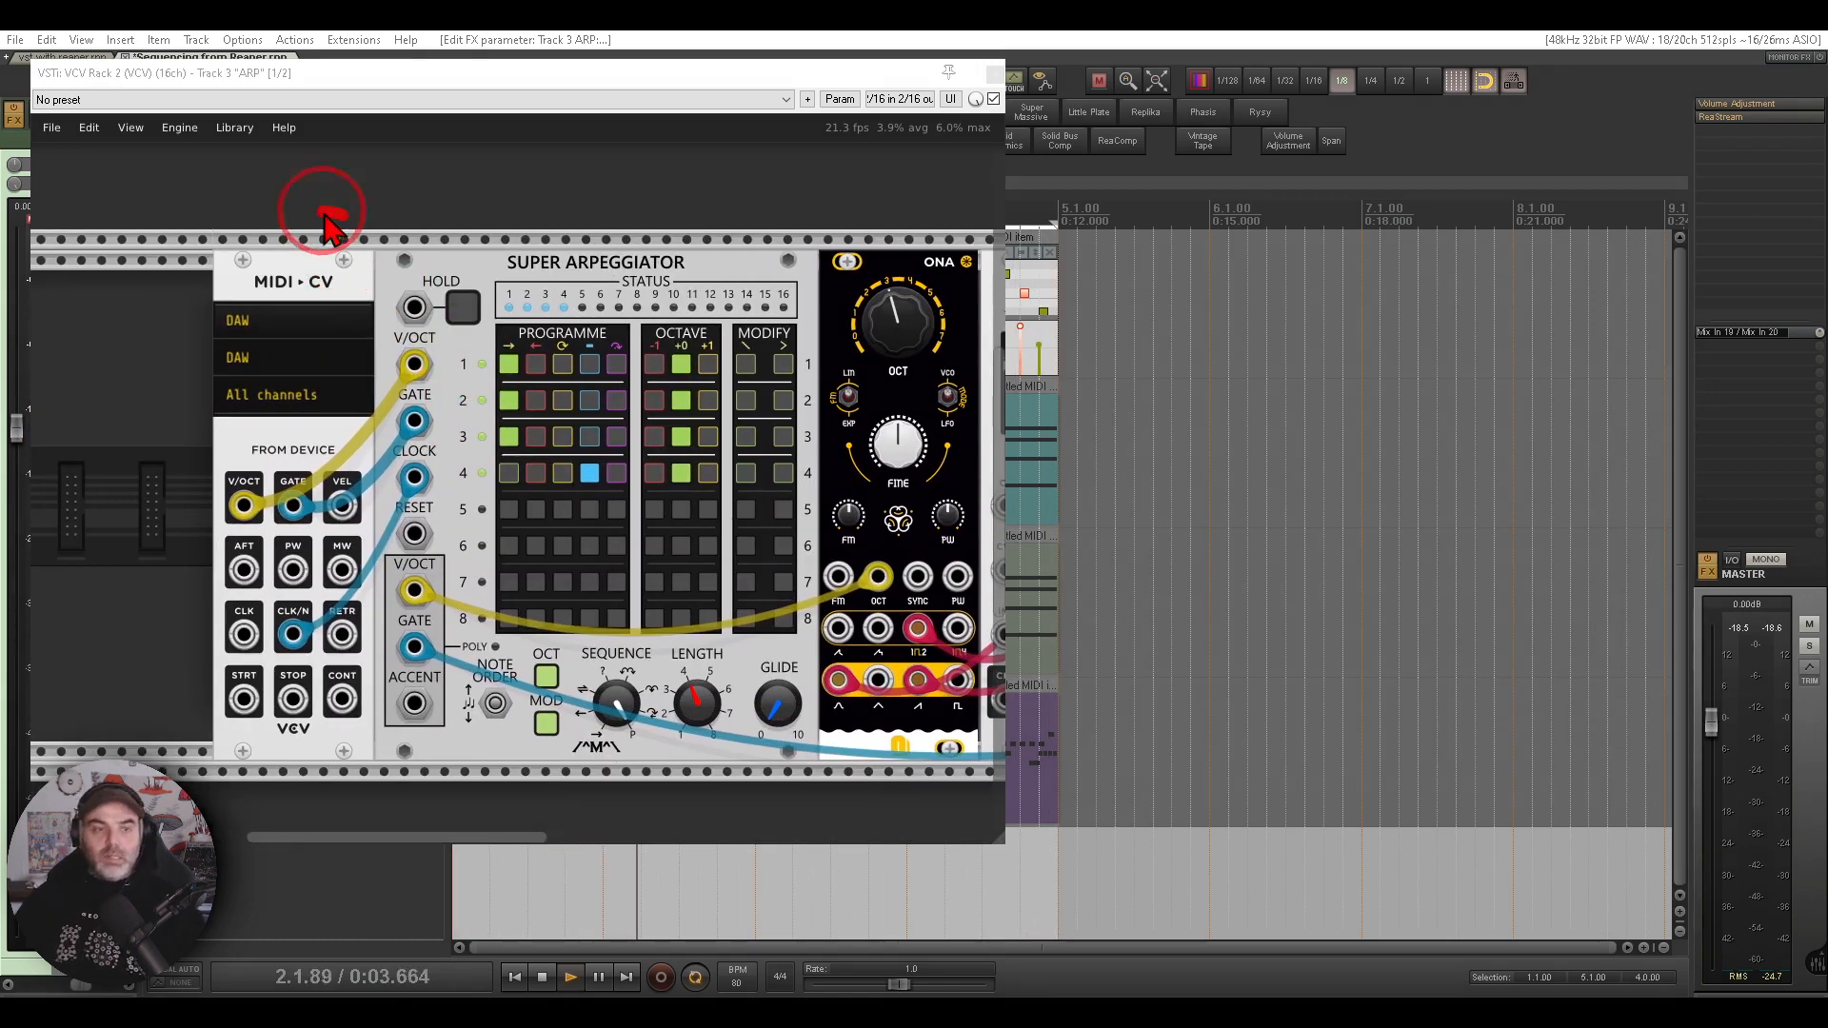
right_click(311, 274)
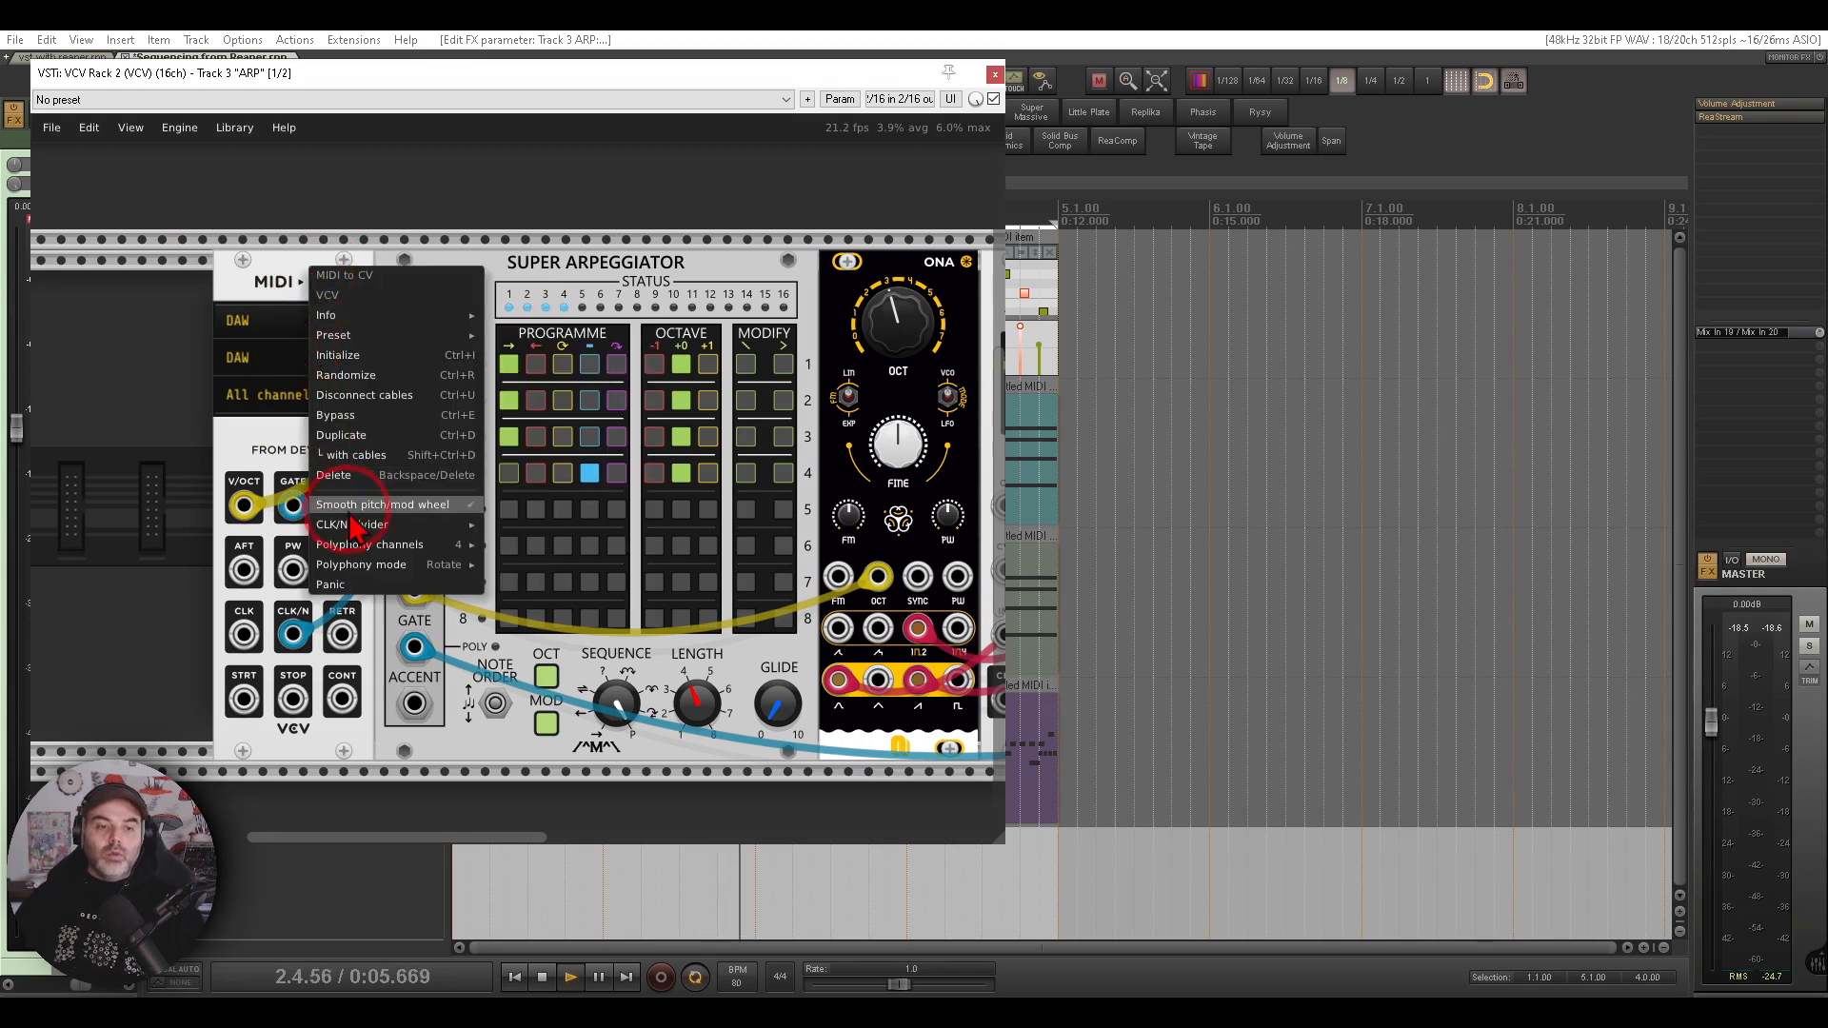
left_click(404, 549)
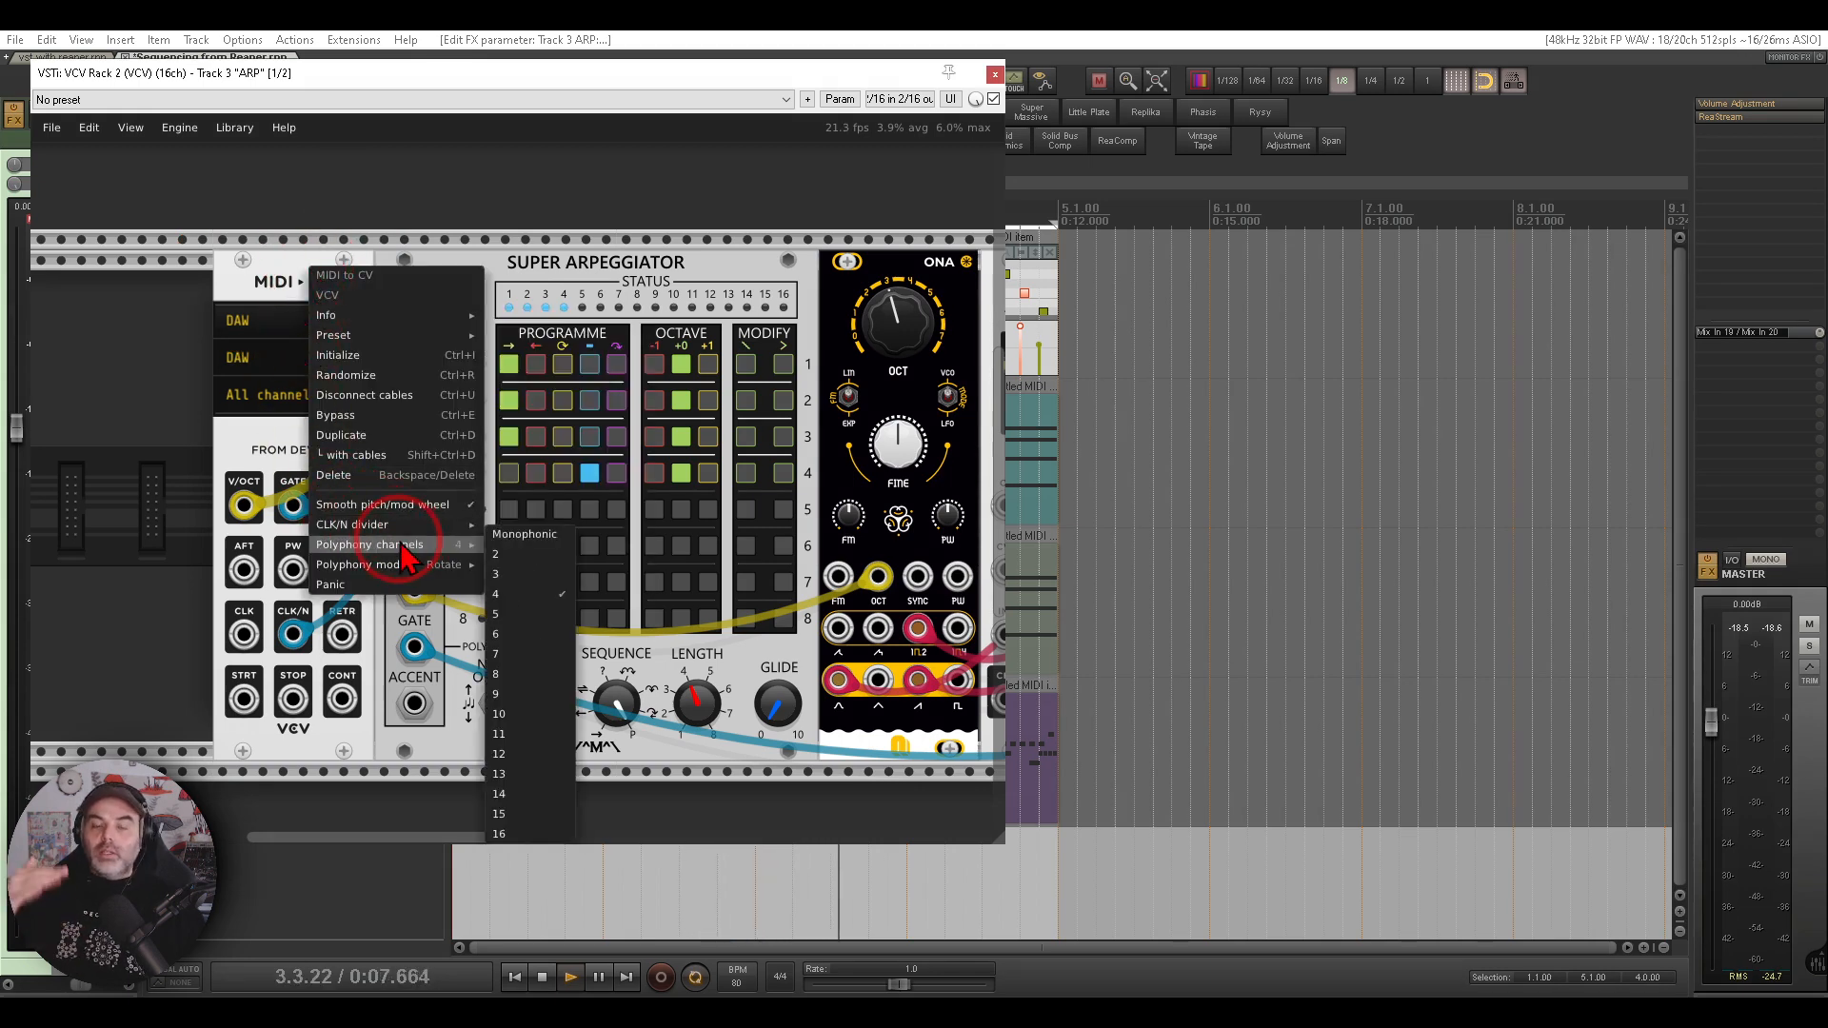
left_click(538, 264)
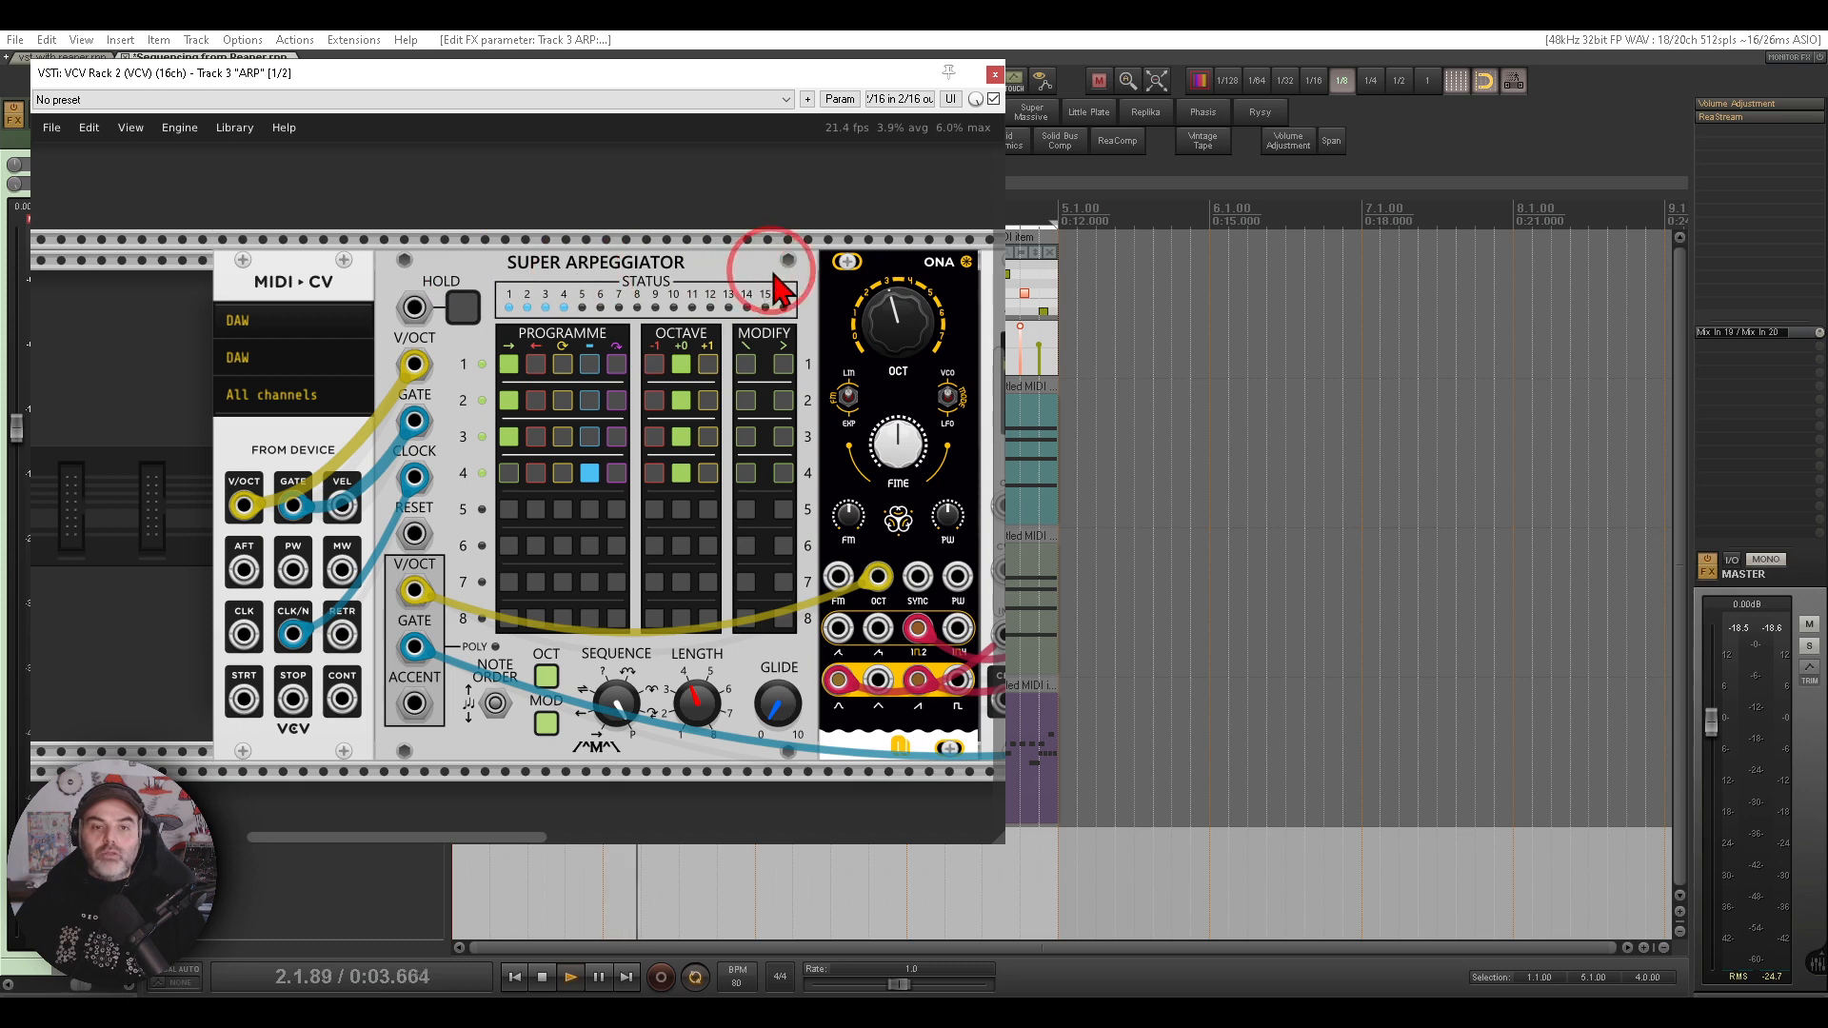
mouse_move(775, 277)
left_mouse_down()
mouse_move(208, 284)
mouse_move(179, 254)
mouse_move(414, 386)
mouse_move(714, 297)
left_mouse_up()
left_click(690, 233)
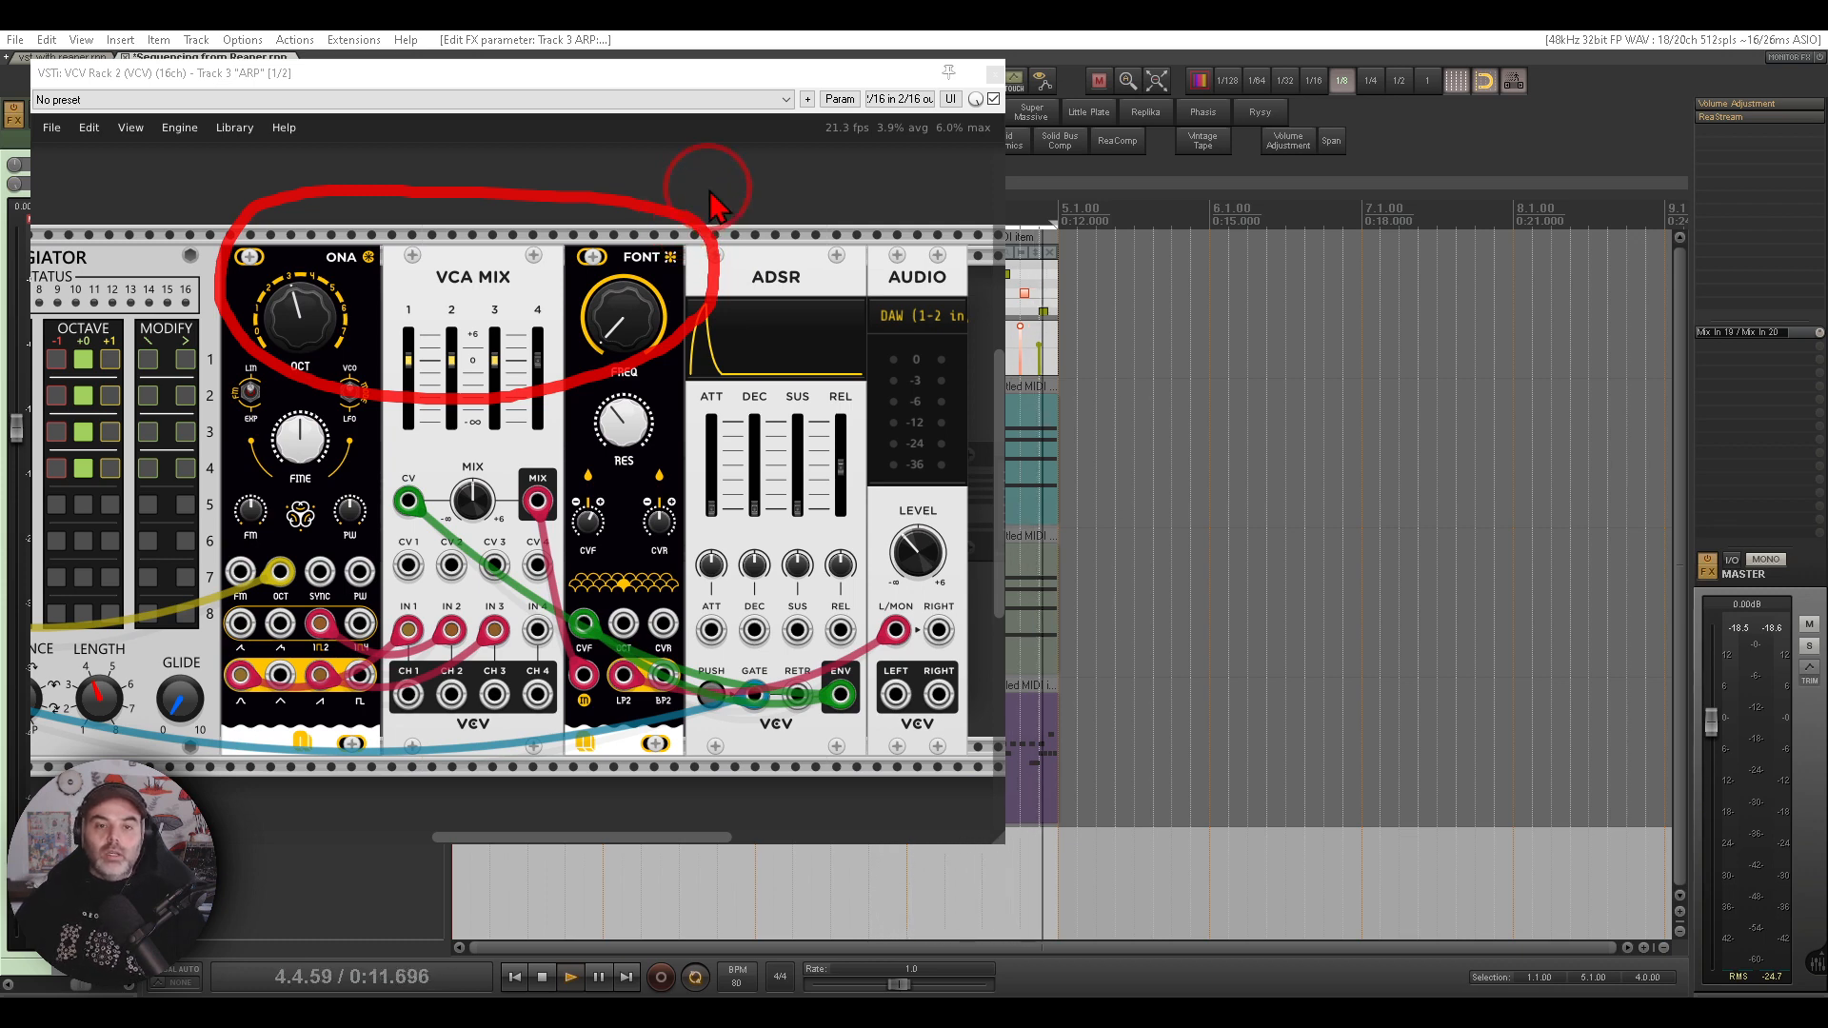
key("Escape")
left_click(996, 76)
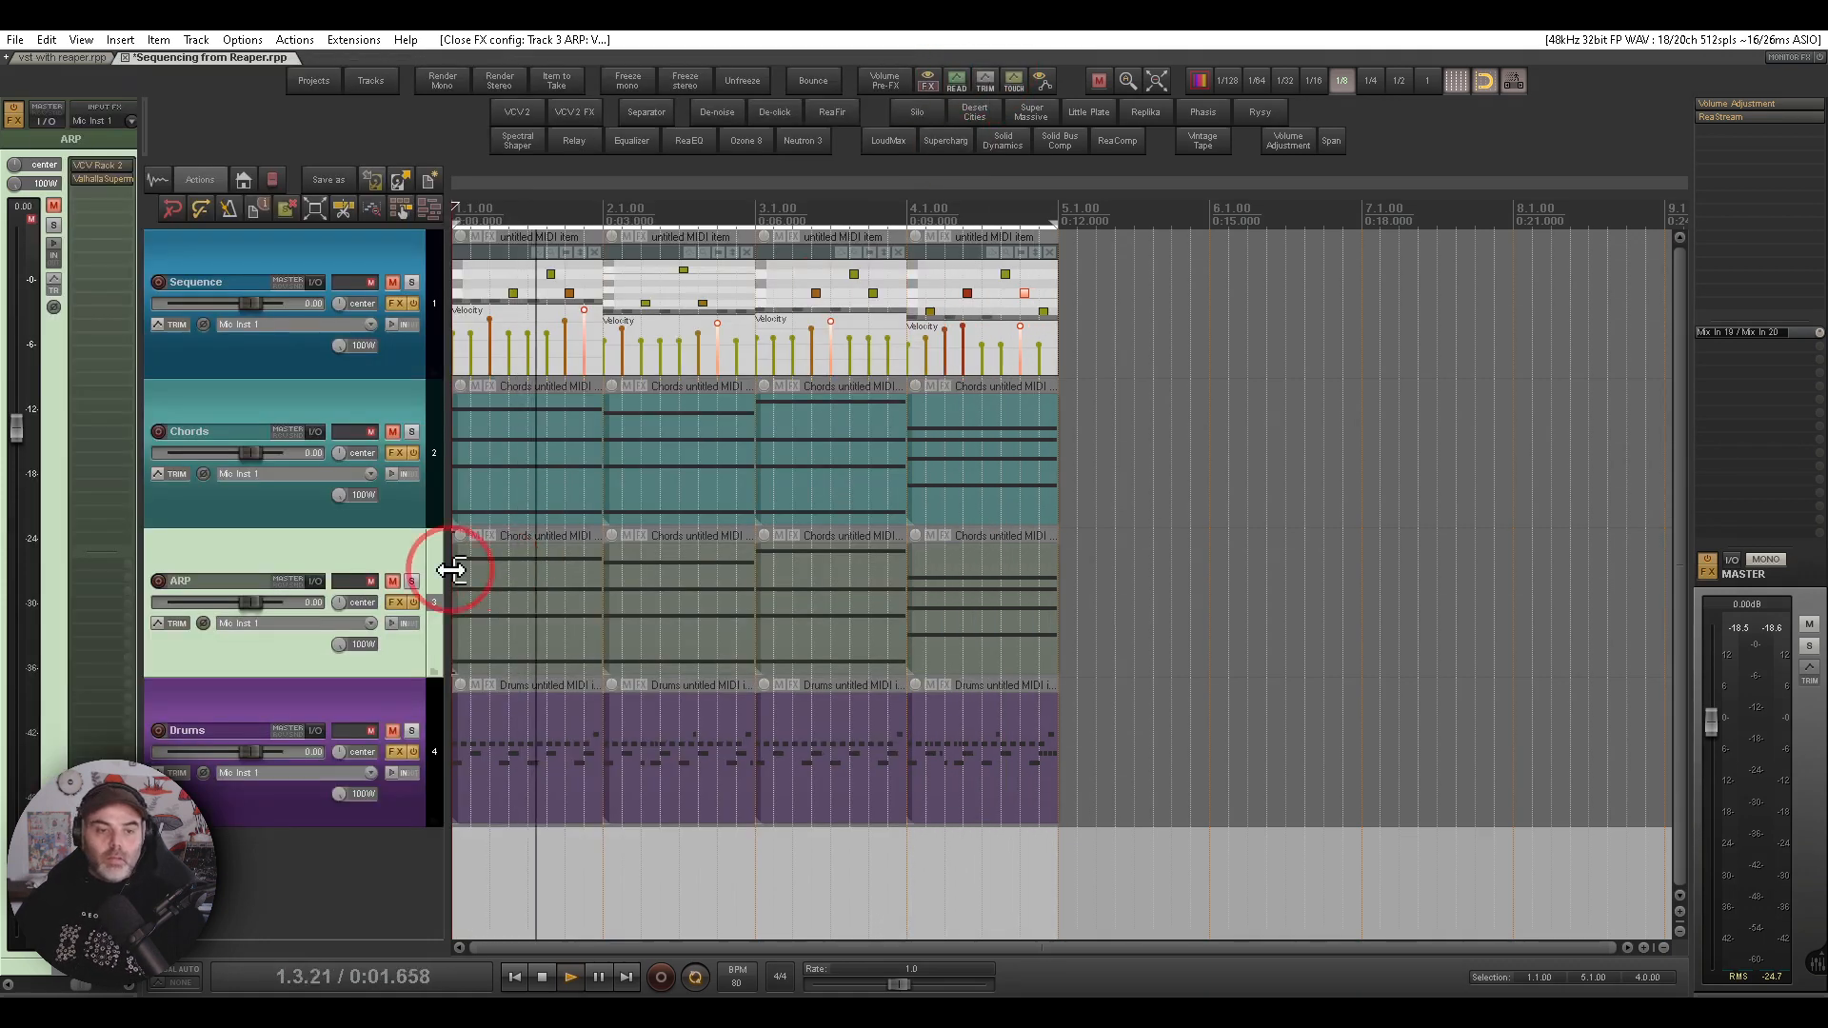
- Unmute the ARP track, view its rack while it plays, and mute it again
left_click(393, 582)
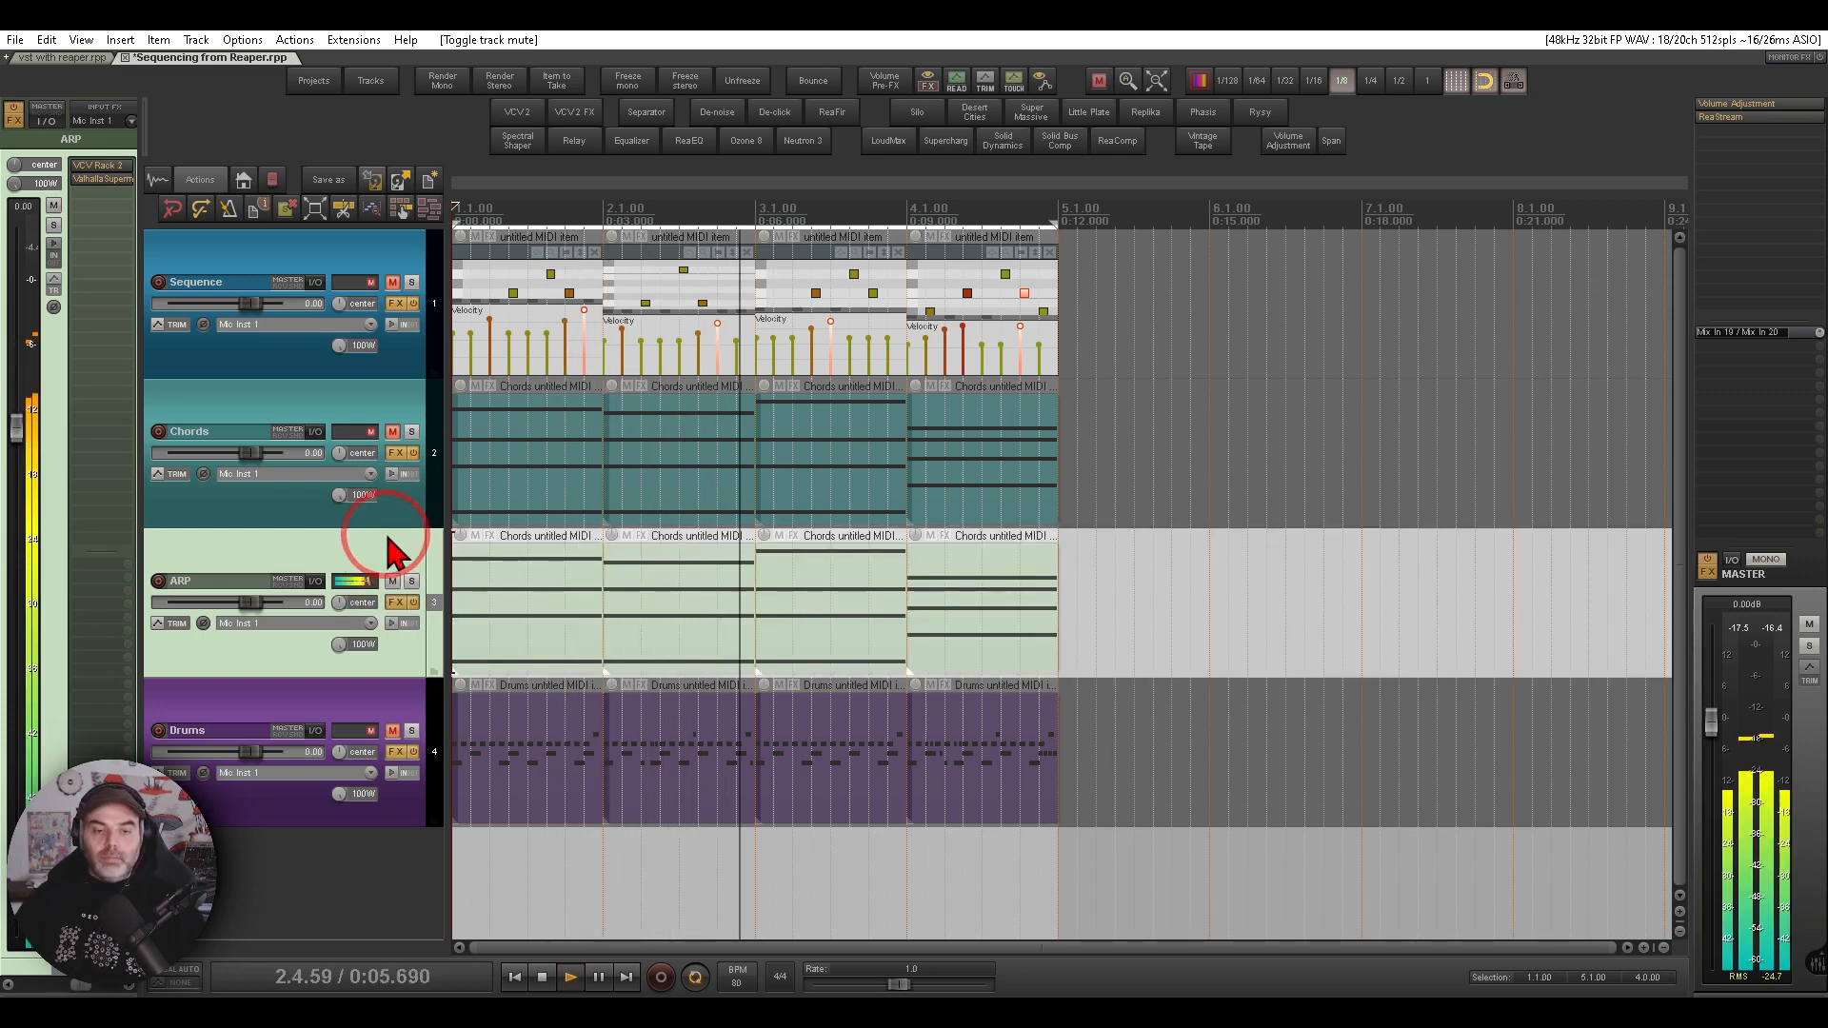
left_click(90, 166)
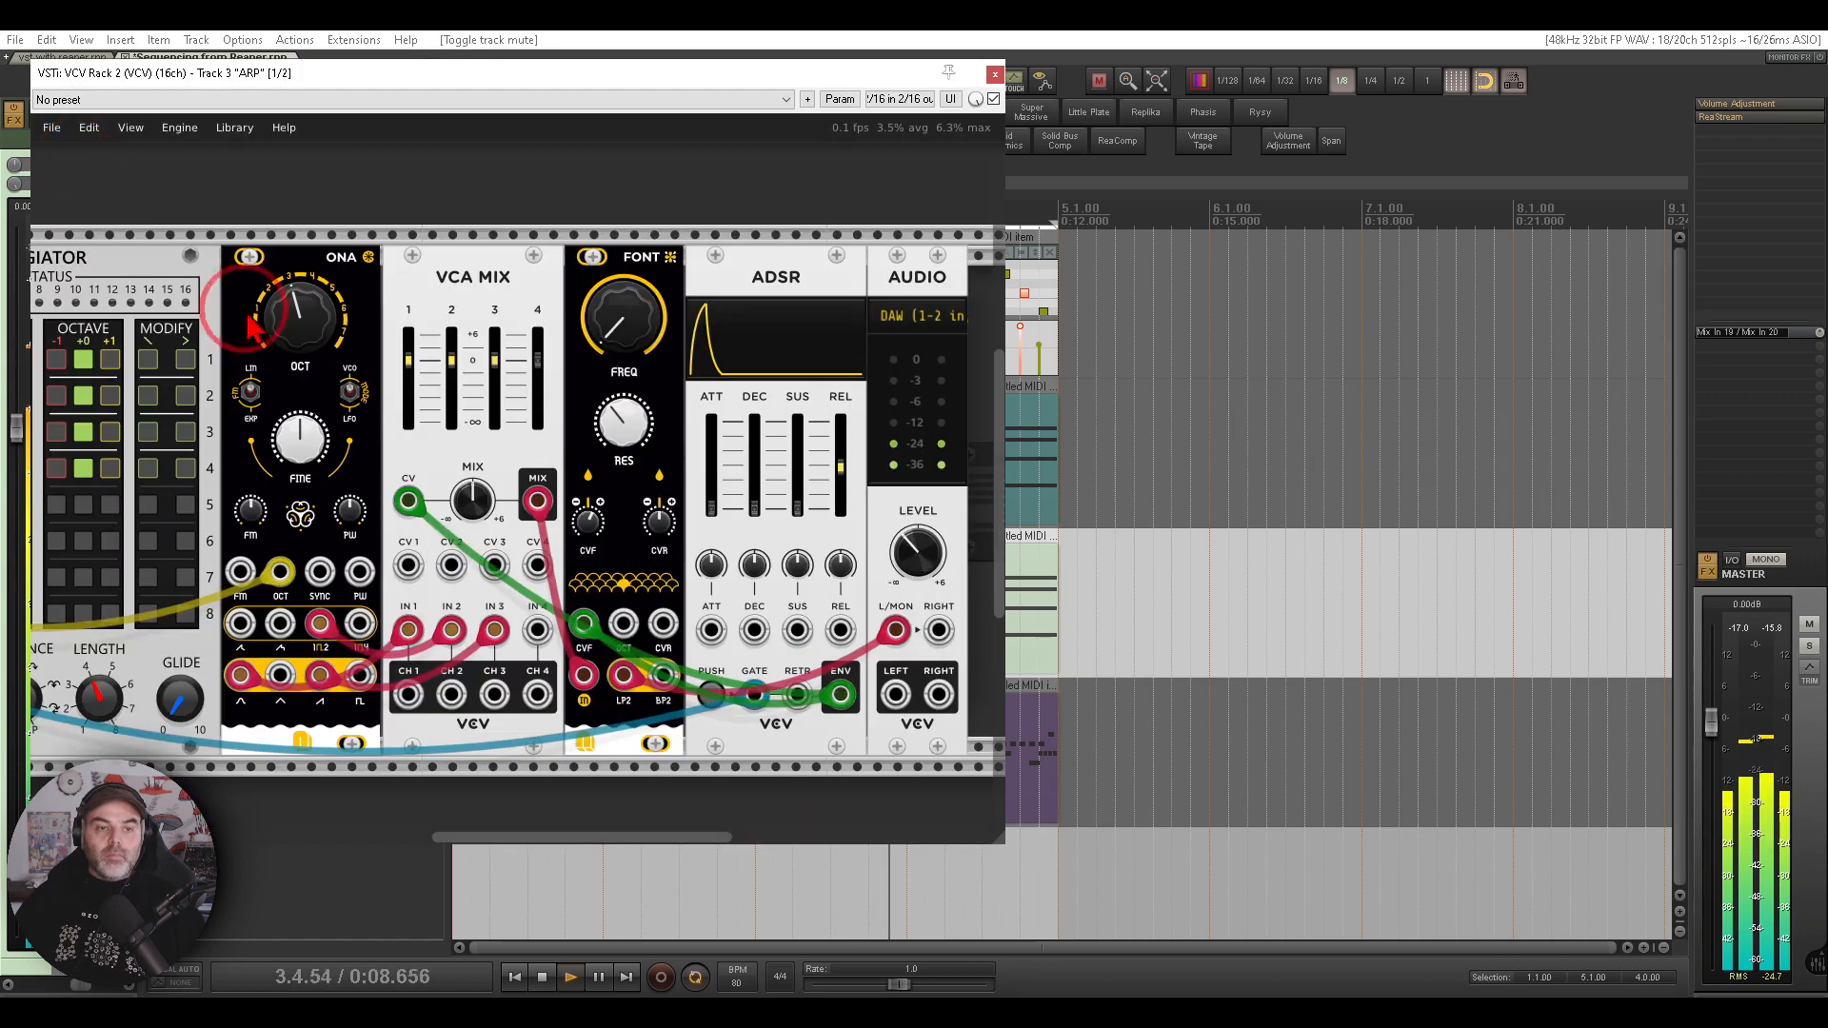
left_click_drag(334, 445, 901, 421)
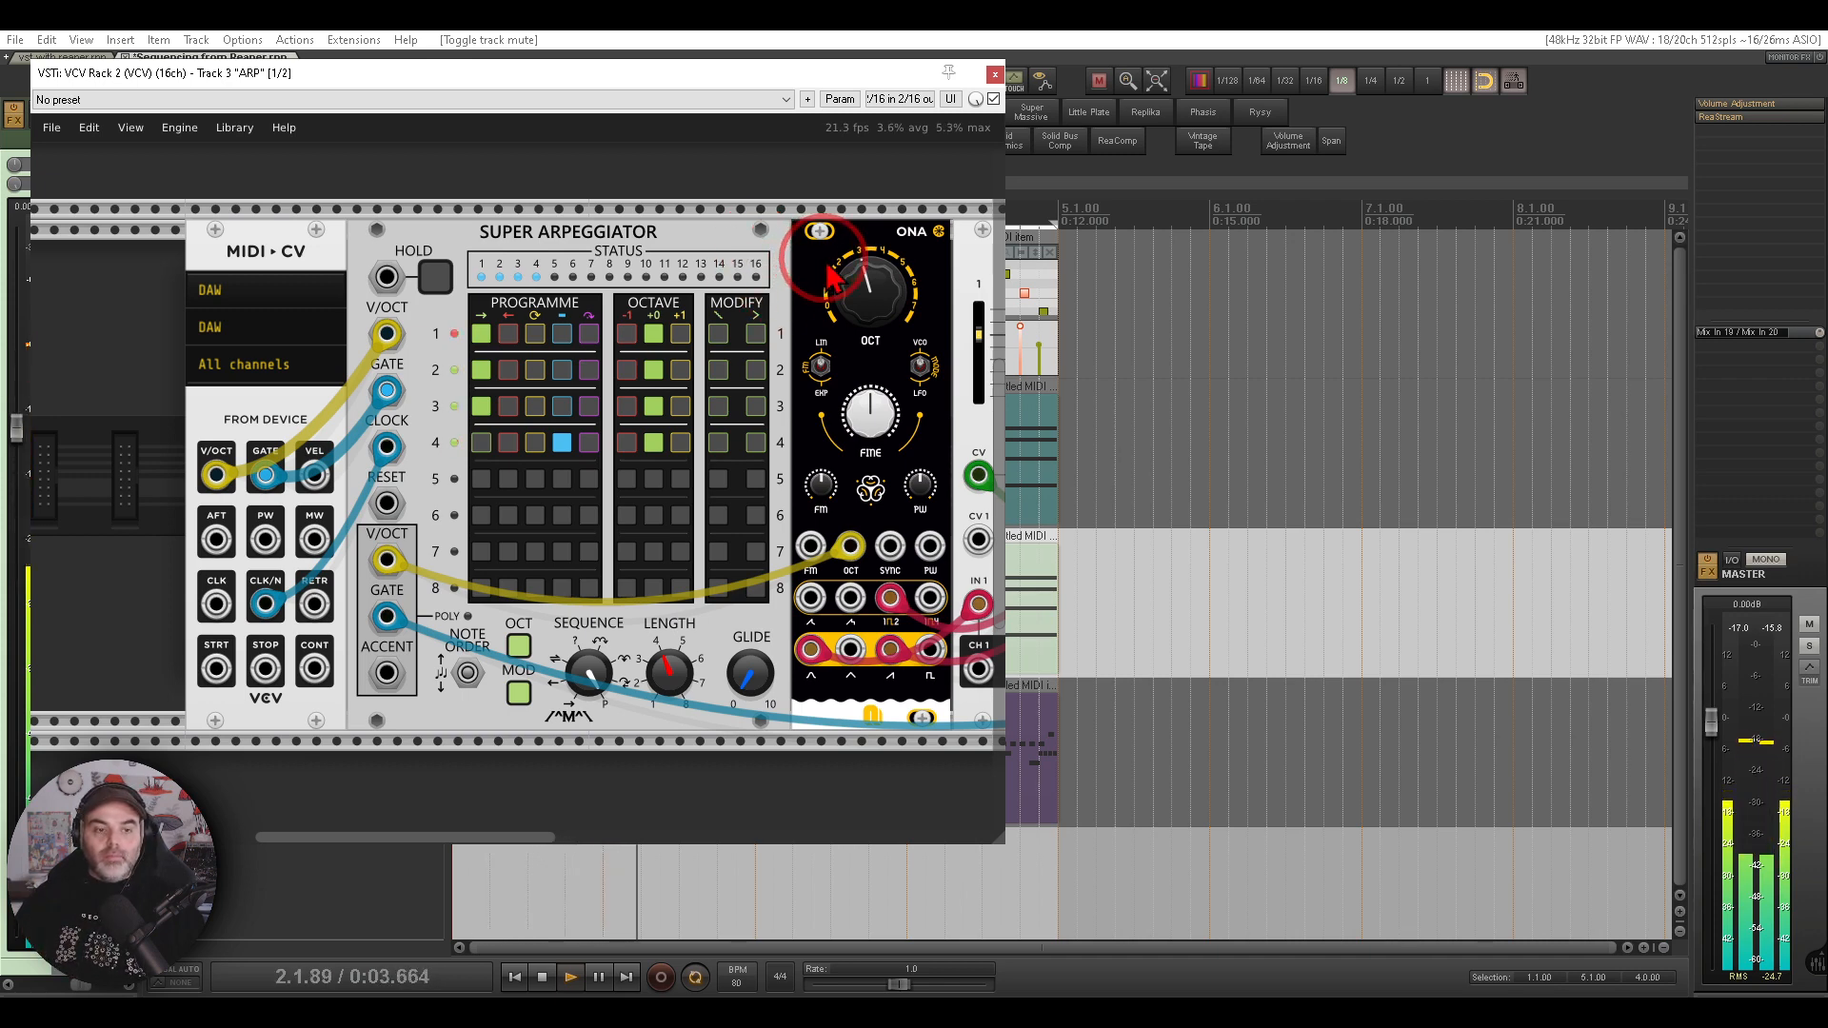
left_click(995, 75)
left_click(393, 582)
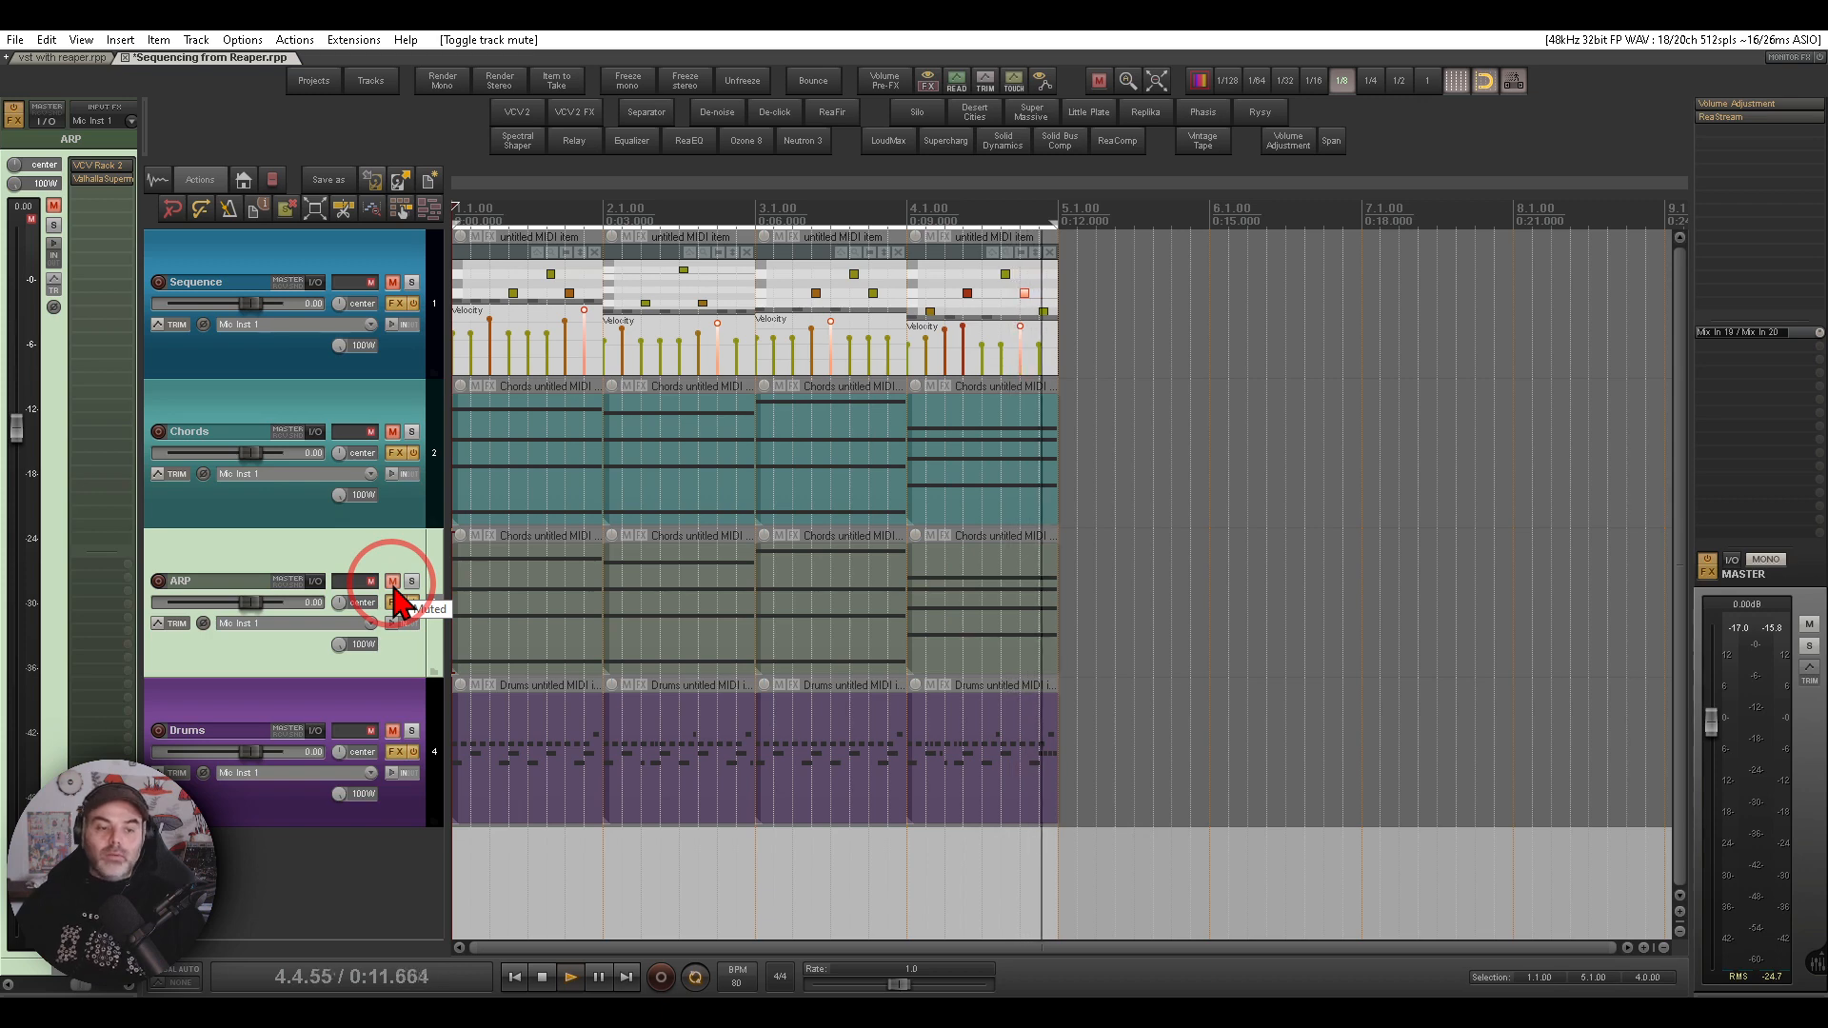
- Open the Drums track's VCV Rack and examine how MIDI-Gate triggers the drum modules
left_click(347, 705)
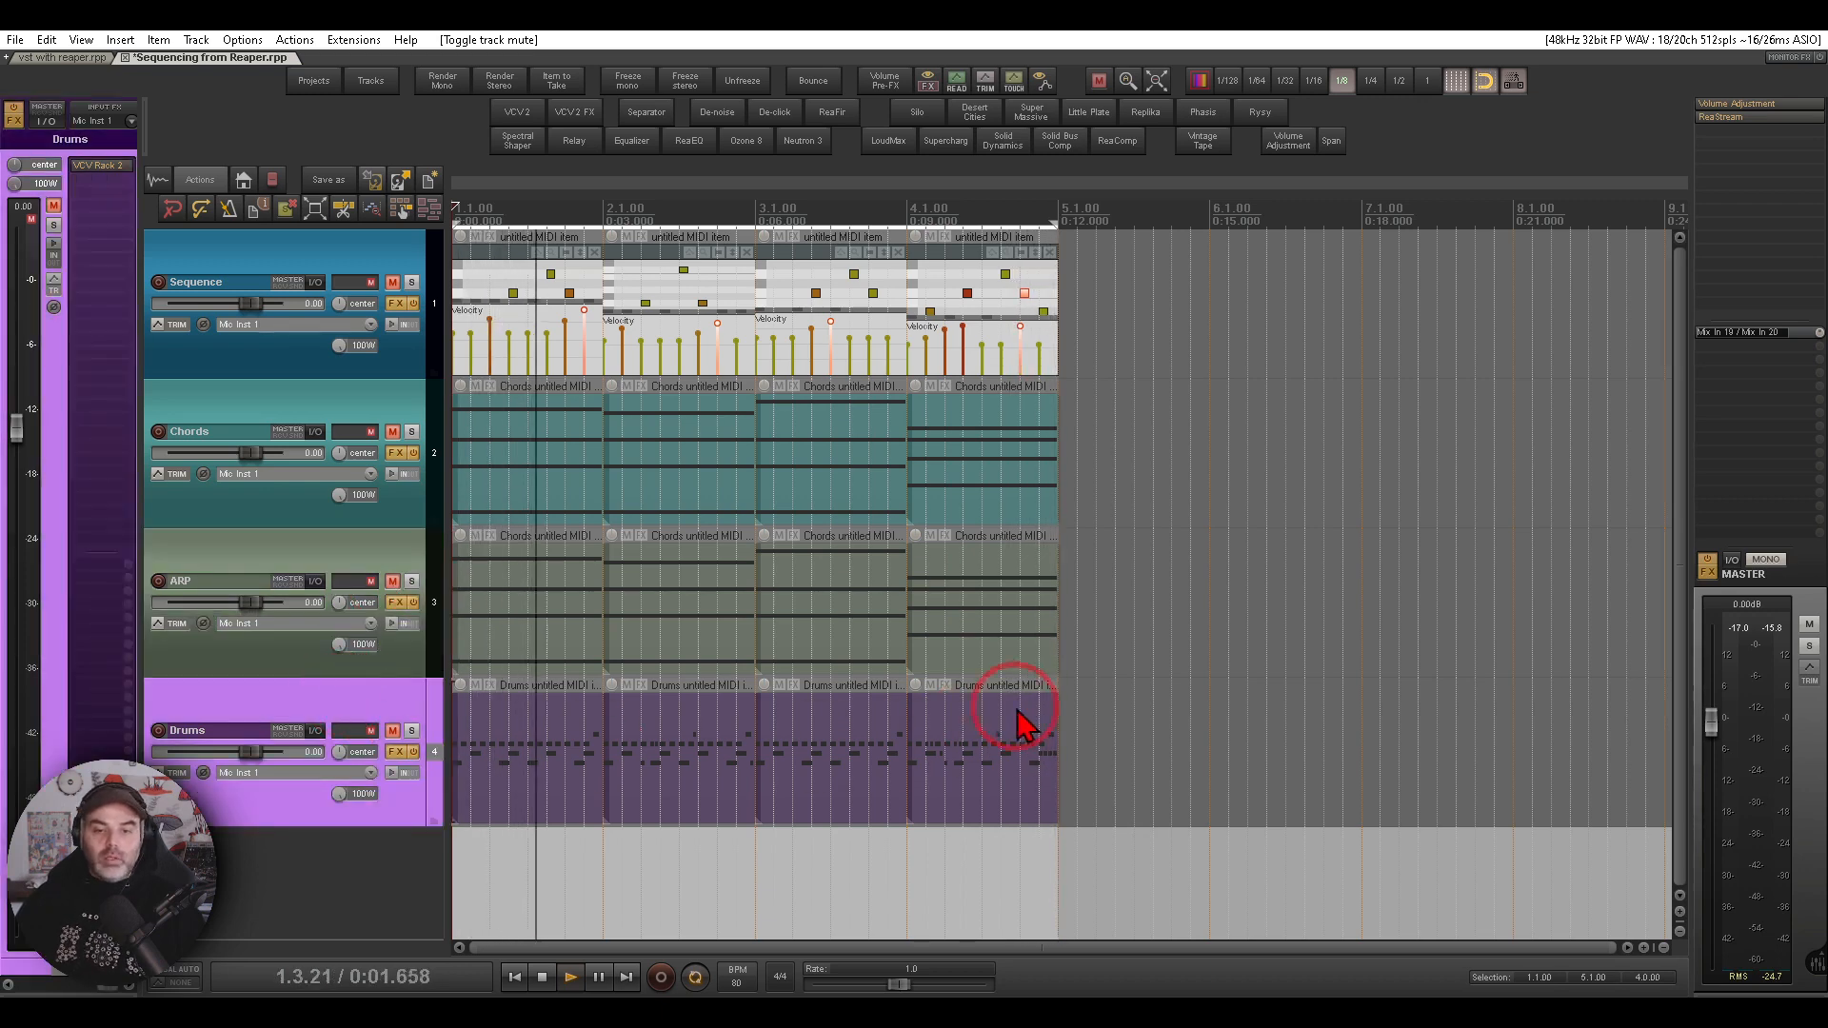
mouse_move(1067, 703)
left_mouse_down()
mouse_move(543, 734)
mouse_move(1126, 726)
mouse_move(1113, 721)
left_mouse_up()
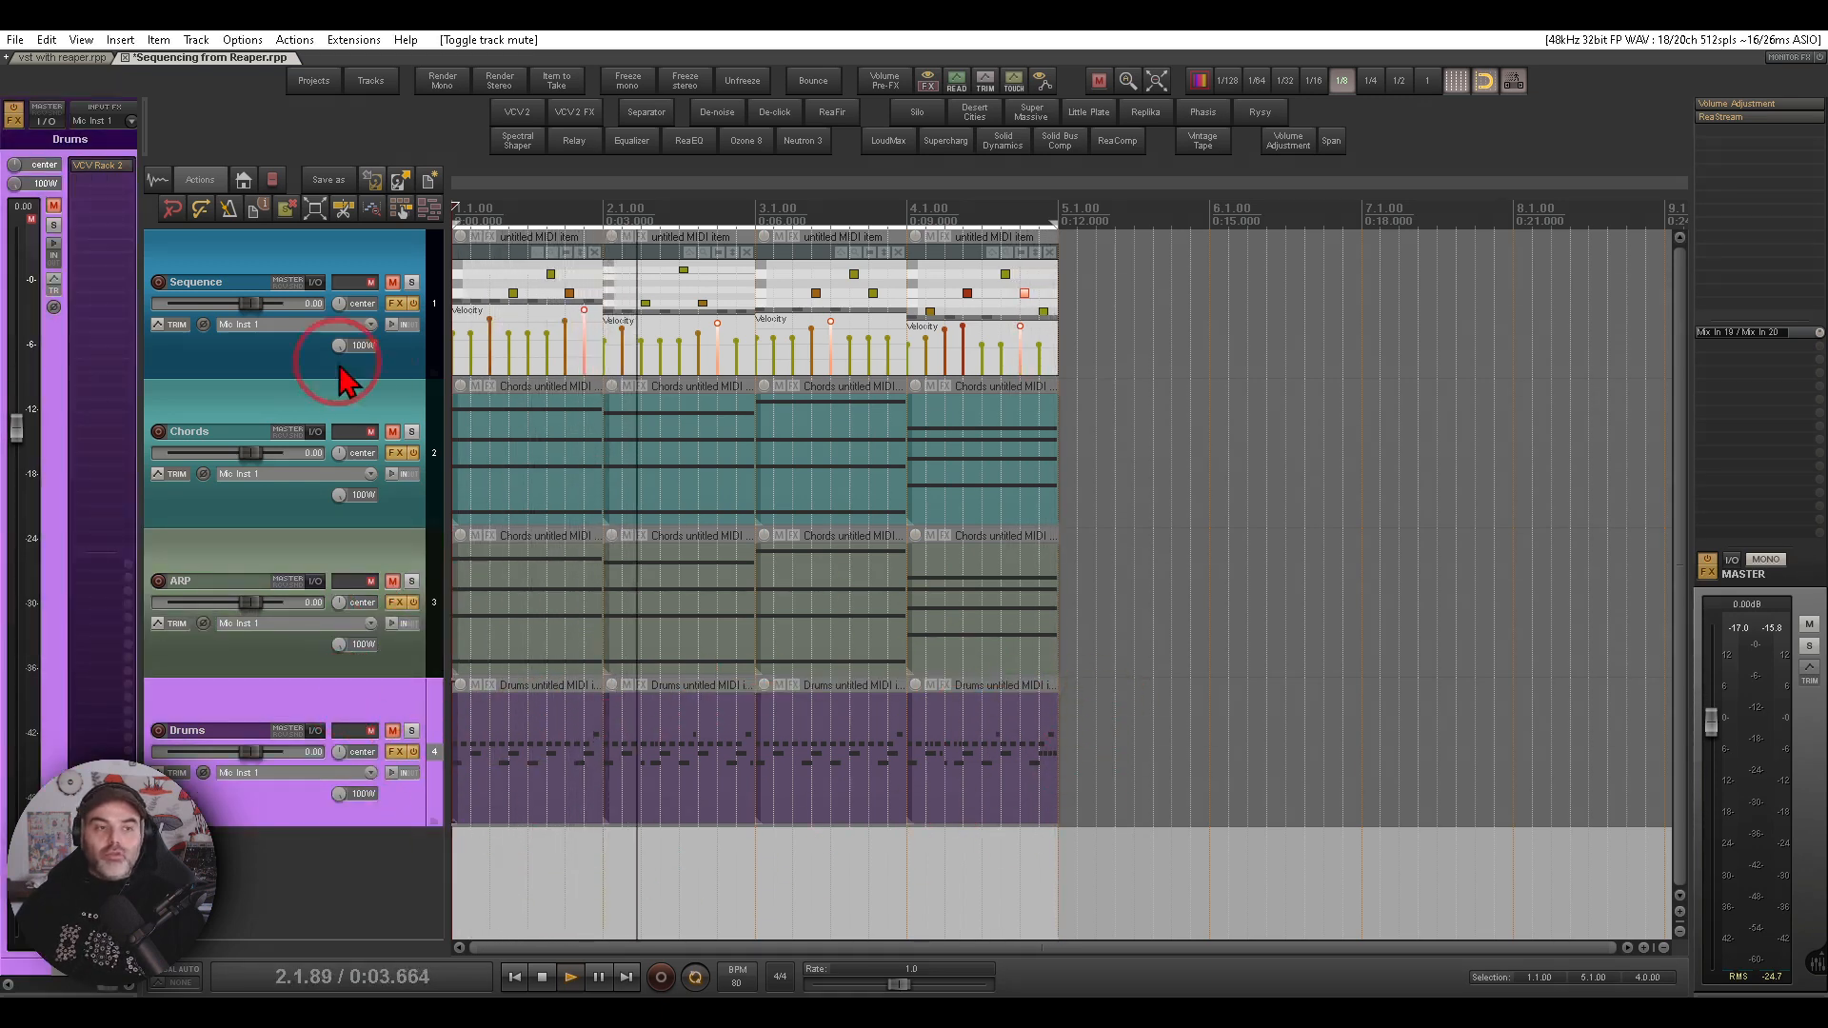
left_click(124, 189)
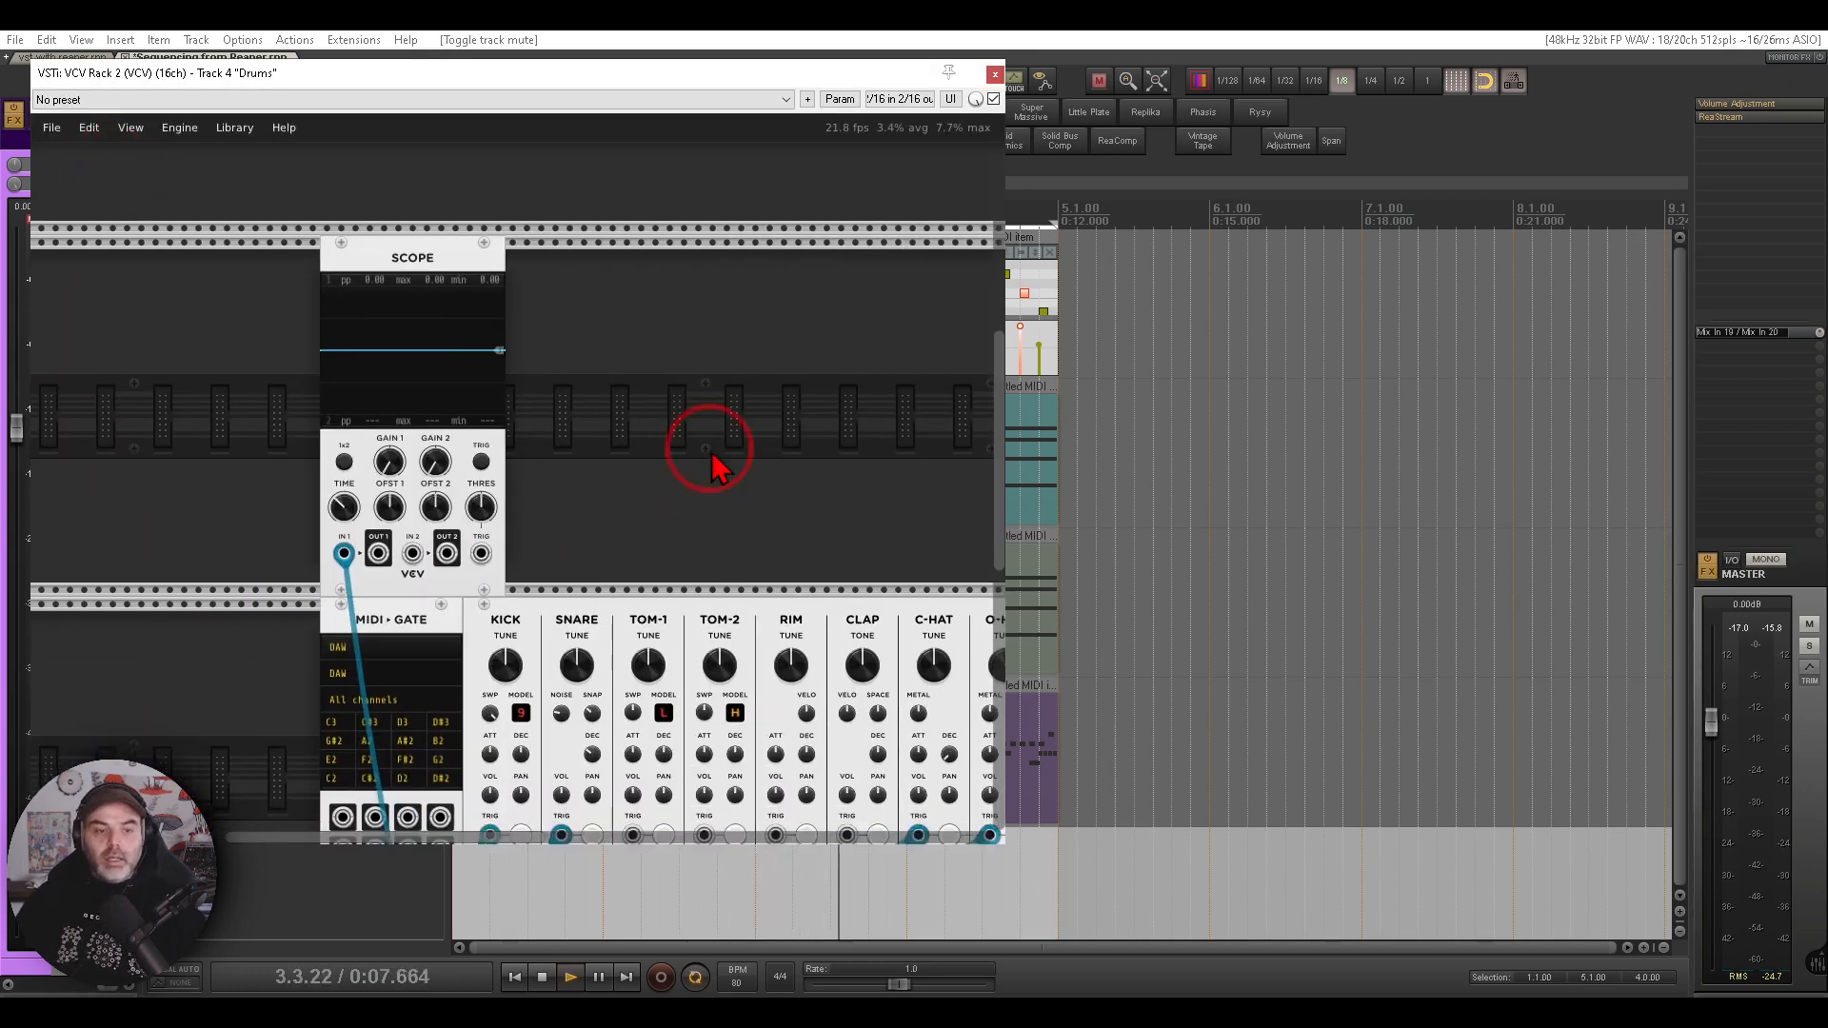
left_click_drag(718, 461, 662, 167)
scroll(295, 268, "up", 3)
left_click_drag(396, 229, 584, 204)
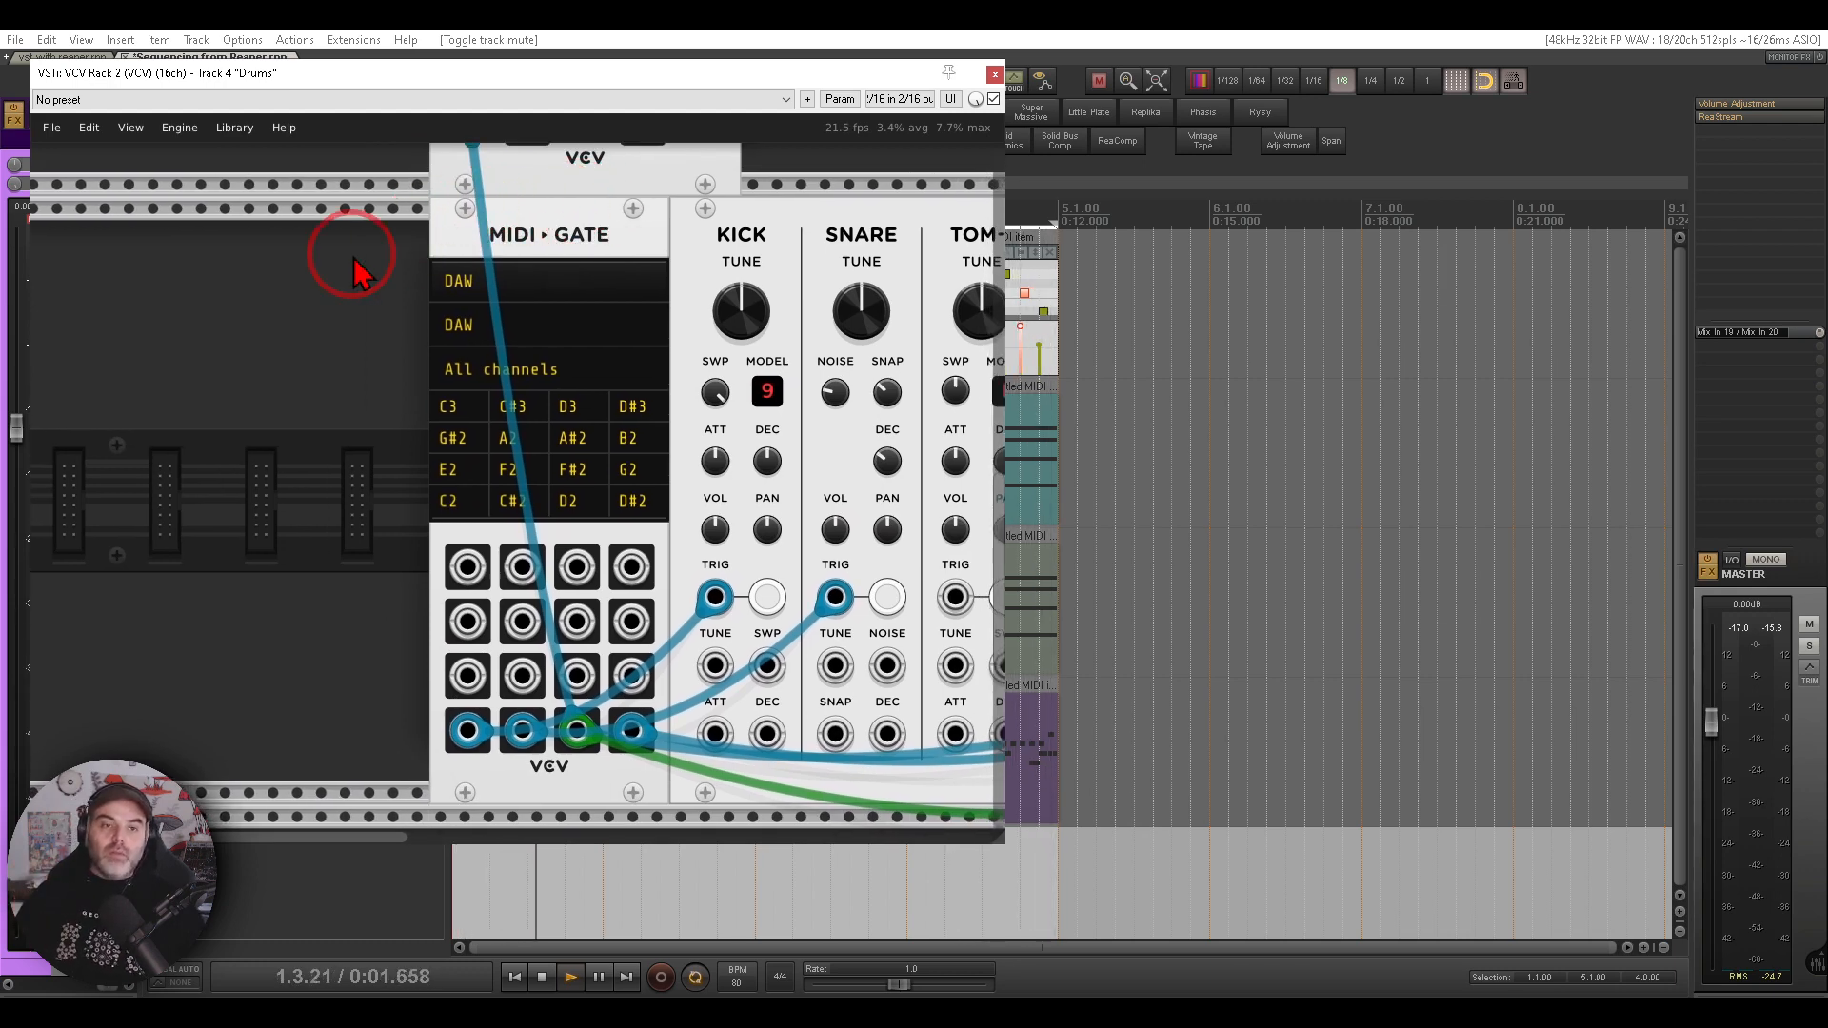
mouse_move(644, 203)
left_mouse_down()
mouse_move(559, 190)
mouse_move(571, 311)
mouse_move(624, 189)
left_mouse_up()
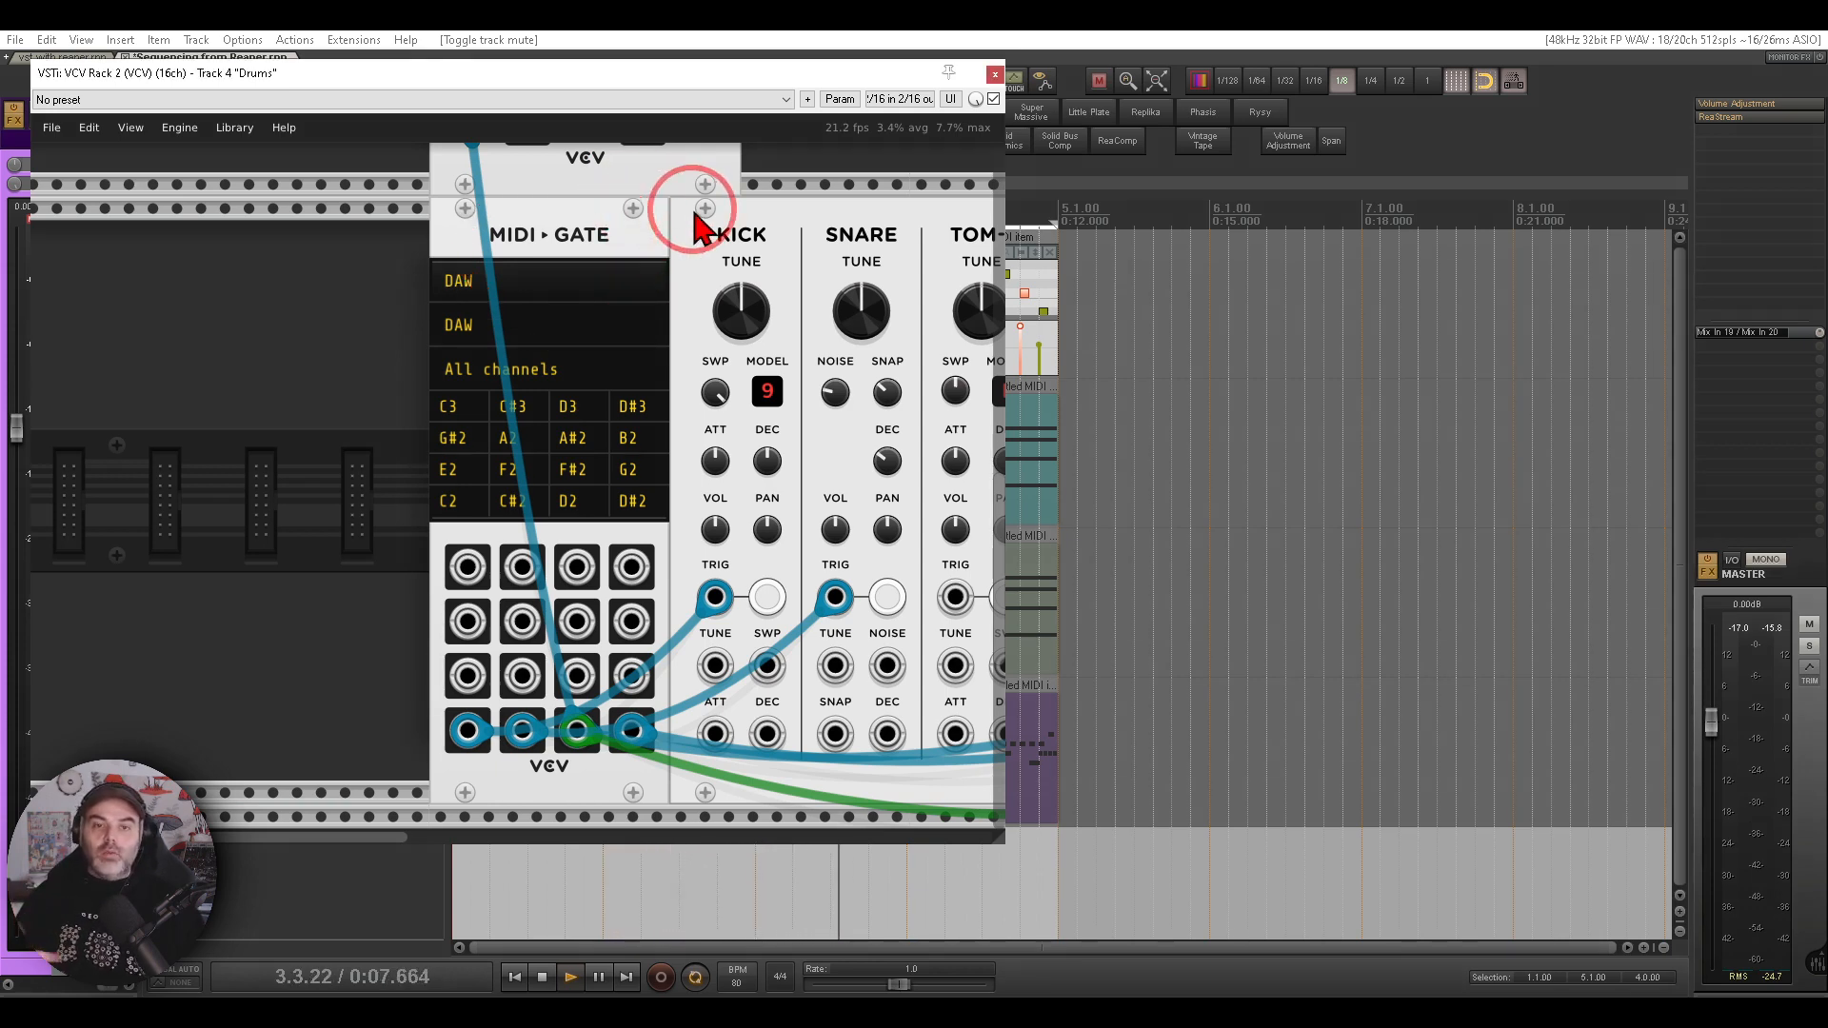
scroll(388, 278, "down", 5)
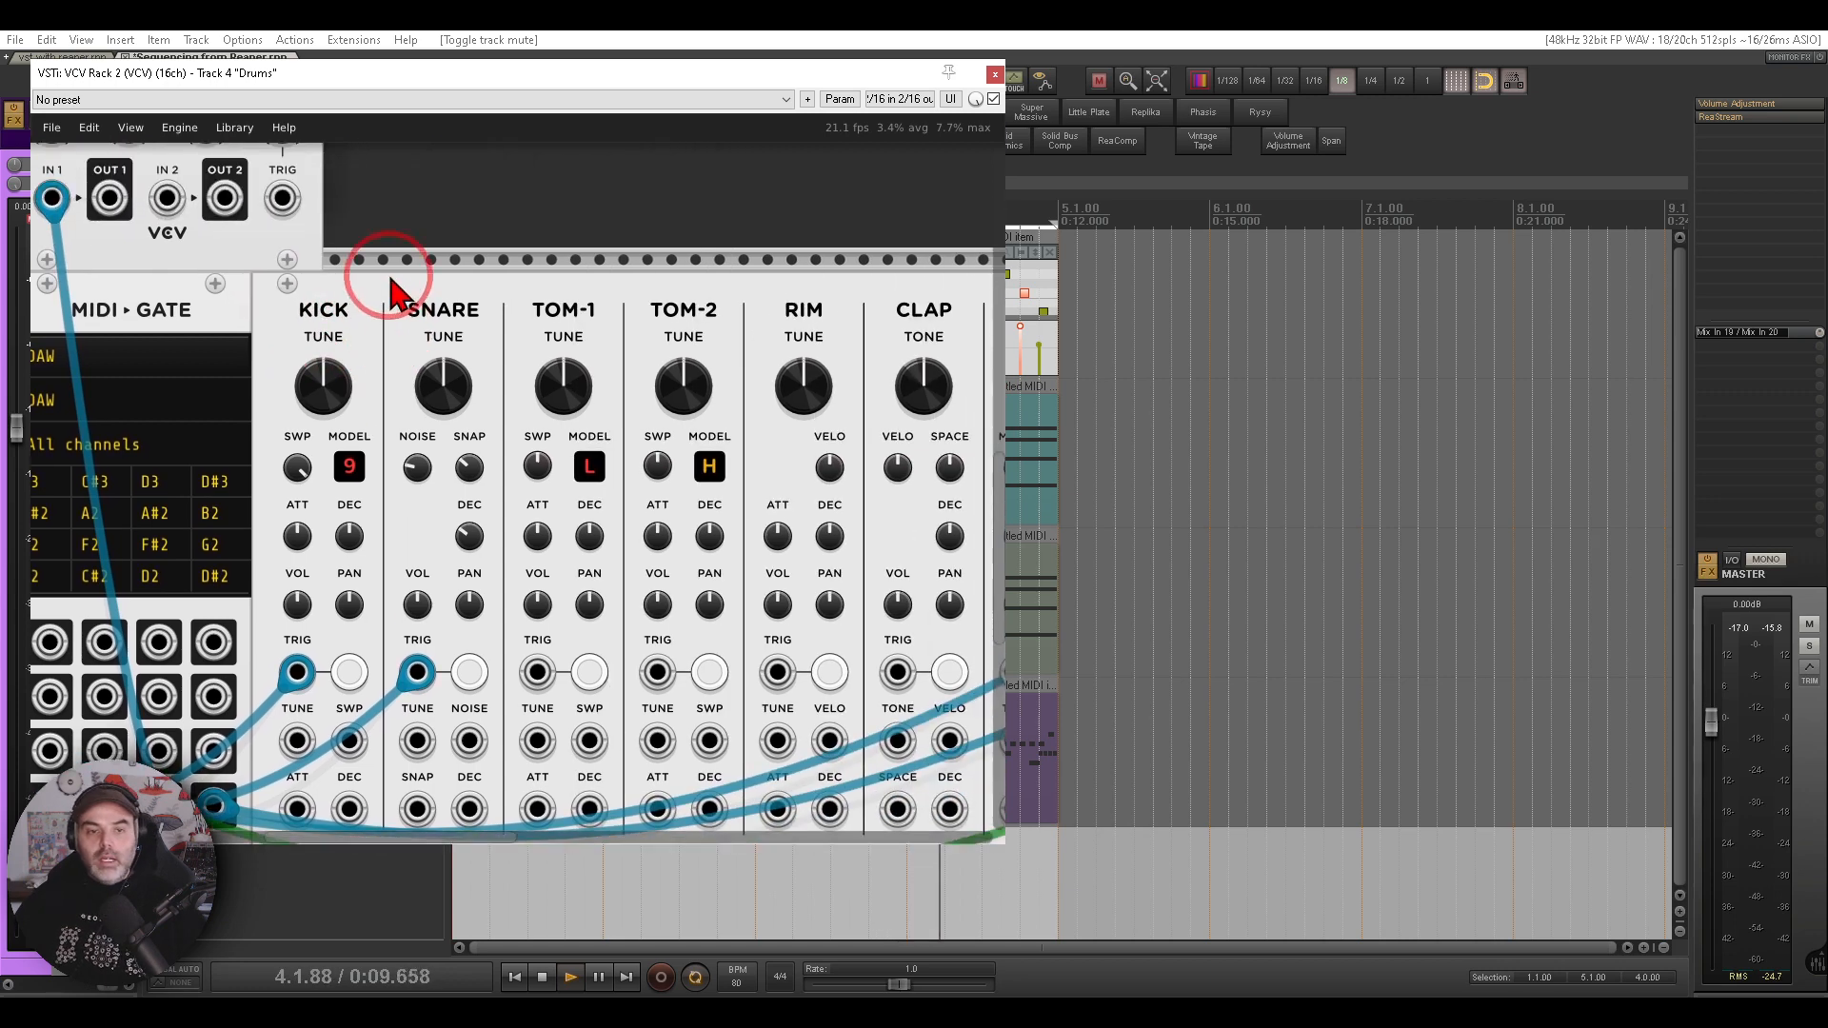
scroll(644, 295, "down", 4)
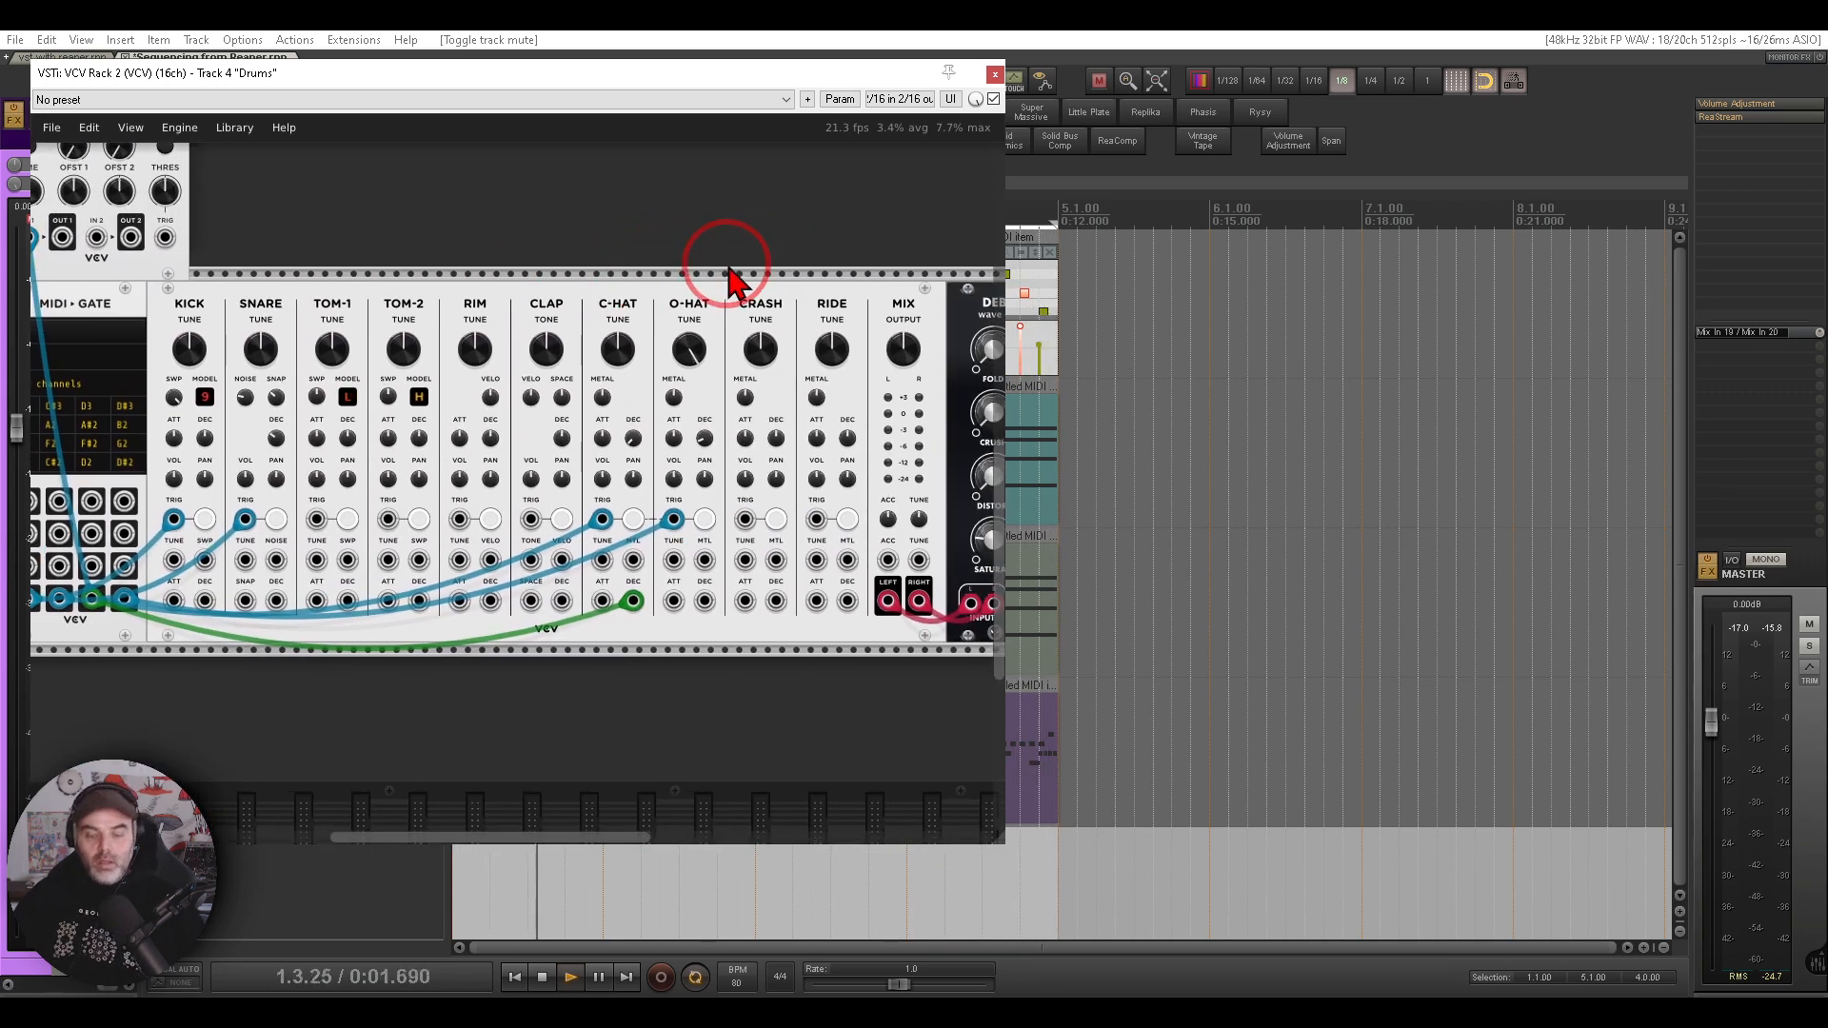
left_click(994, 74)
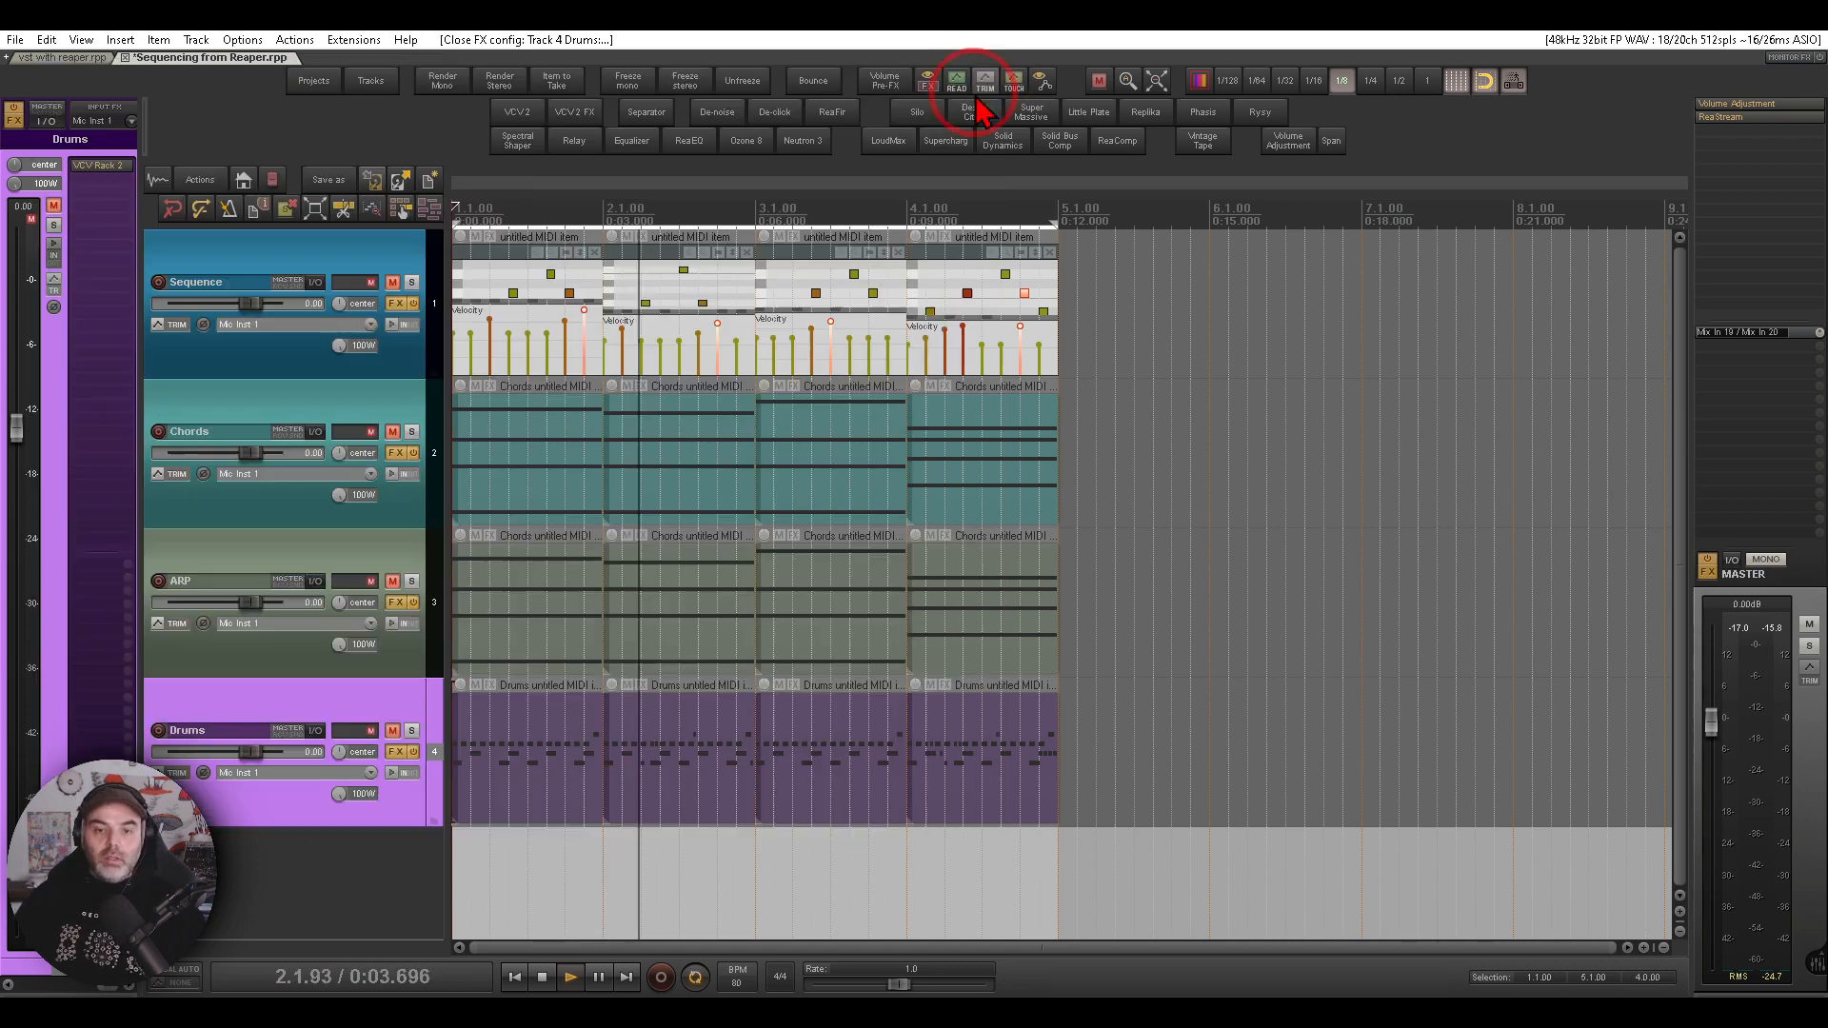
- Unmute the Drums track and open its VCV Rack instance
left_click(391, 729)
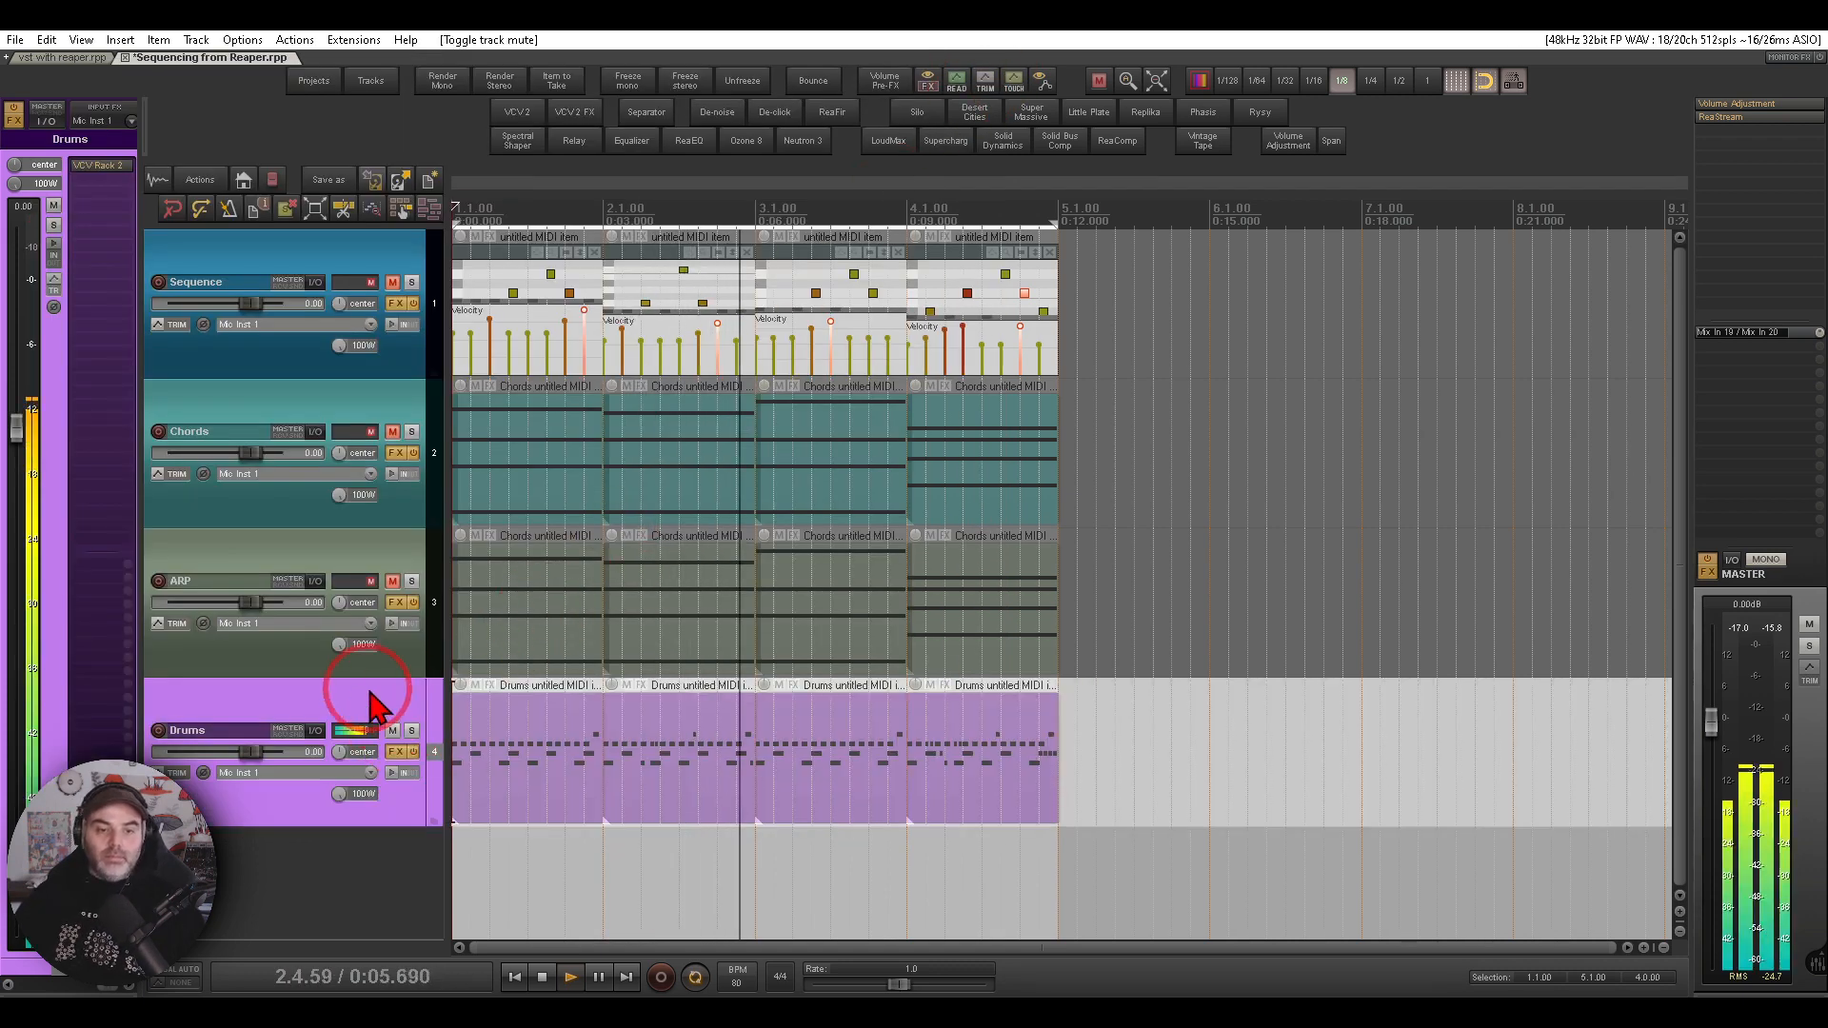
left_click(97, 165)
left_click_drag(368, 284, 670, 218)
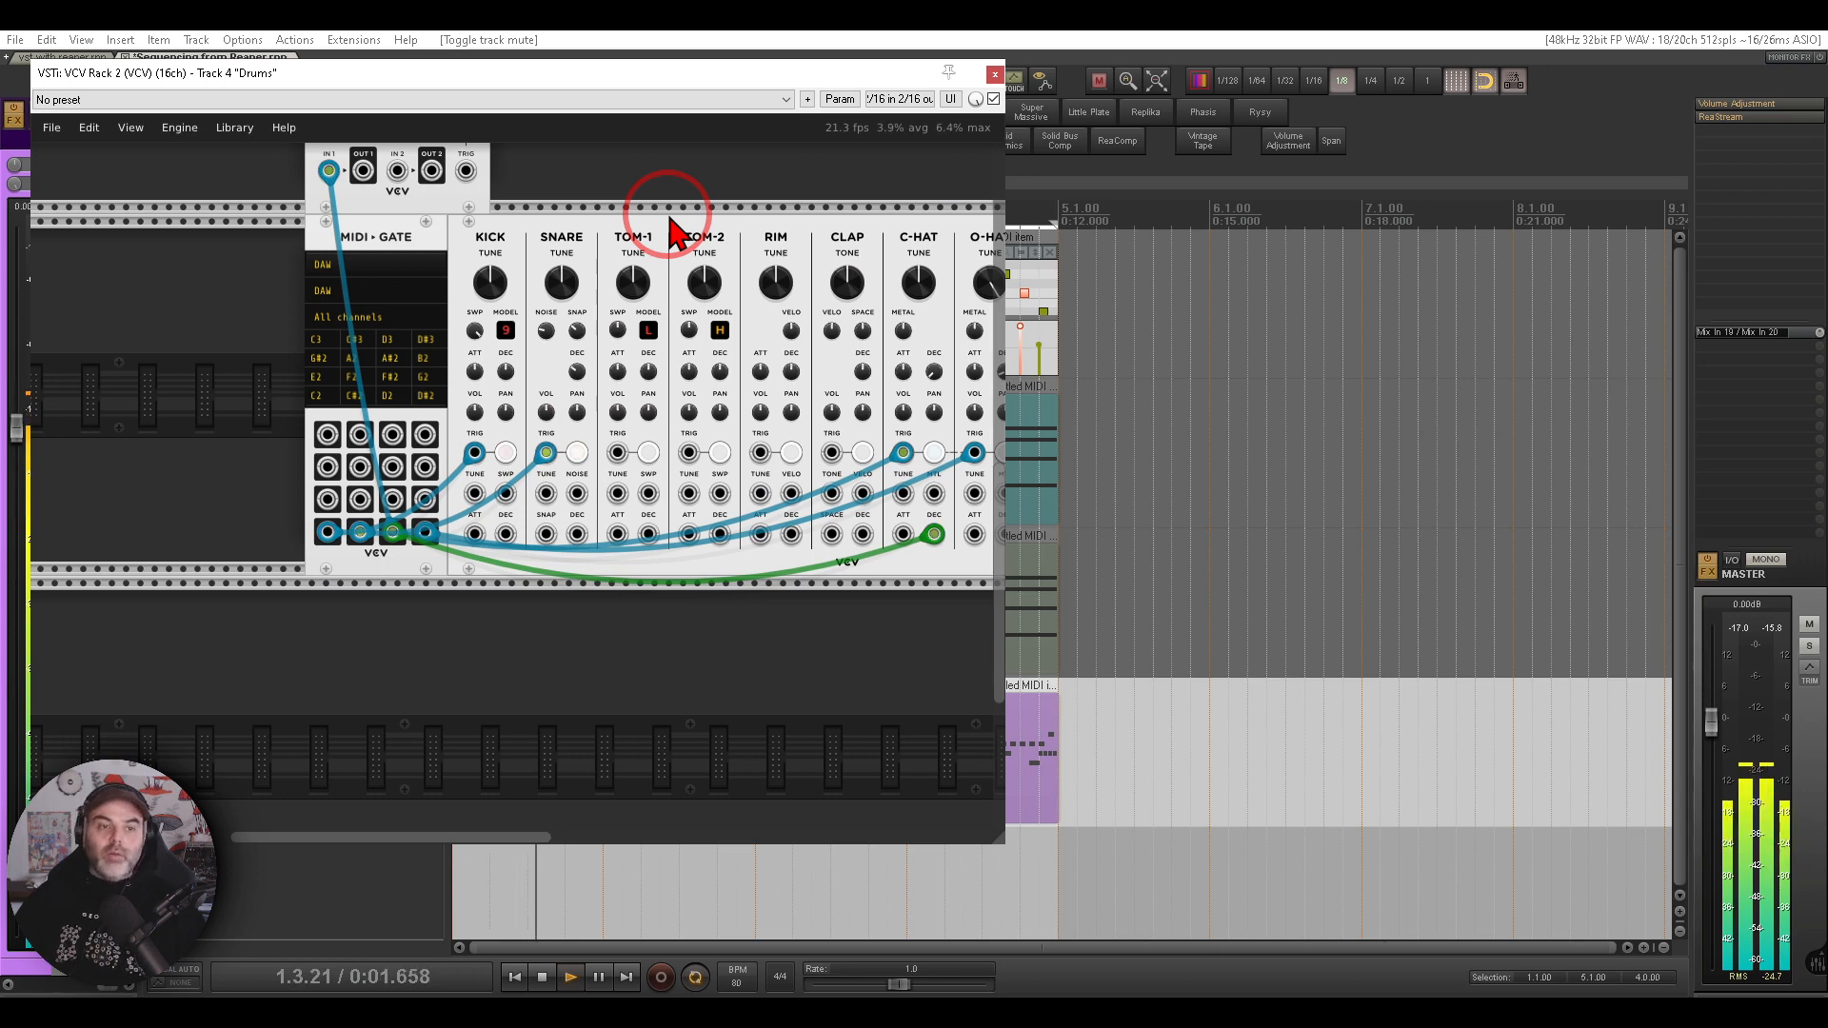
- Examine the MIDI-Gate velocity mode, the scope reading its velocity output, and the closed hat decay input patch
left_click_drag(583, 213, 769, 335)
scroll(569, 376, "up", 4)
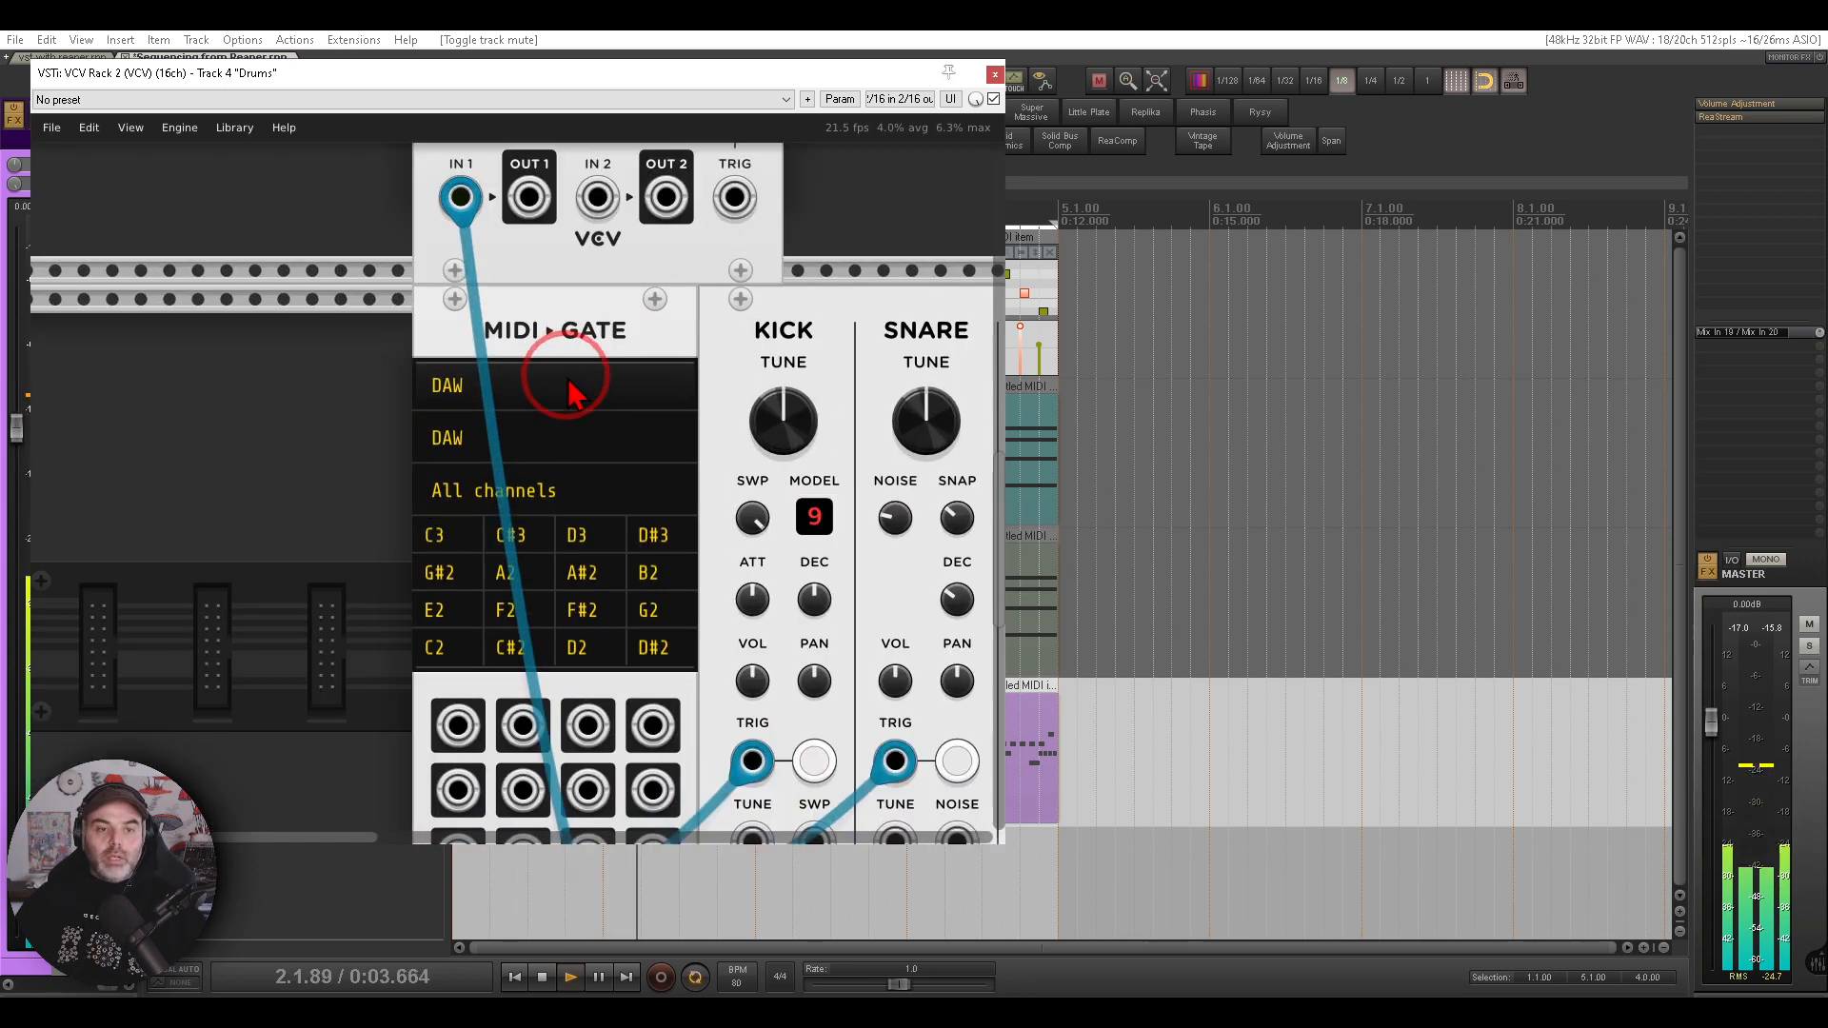
left_click_drag(612, 334, 667, 257)
scroll(666, 237, "down", 1)
right_click(583, 225)
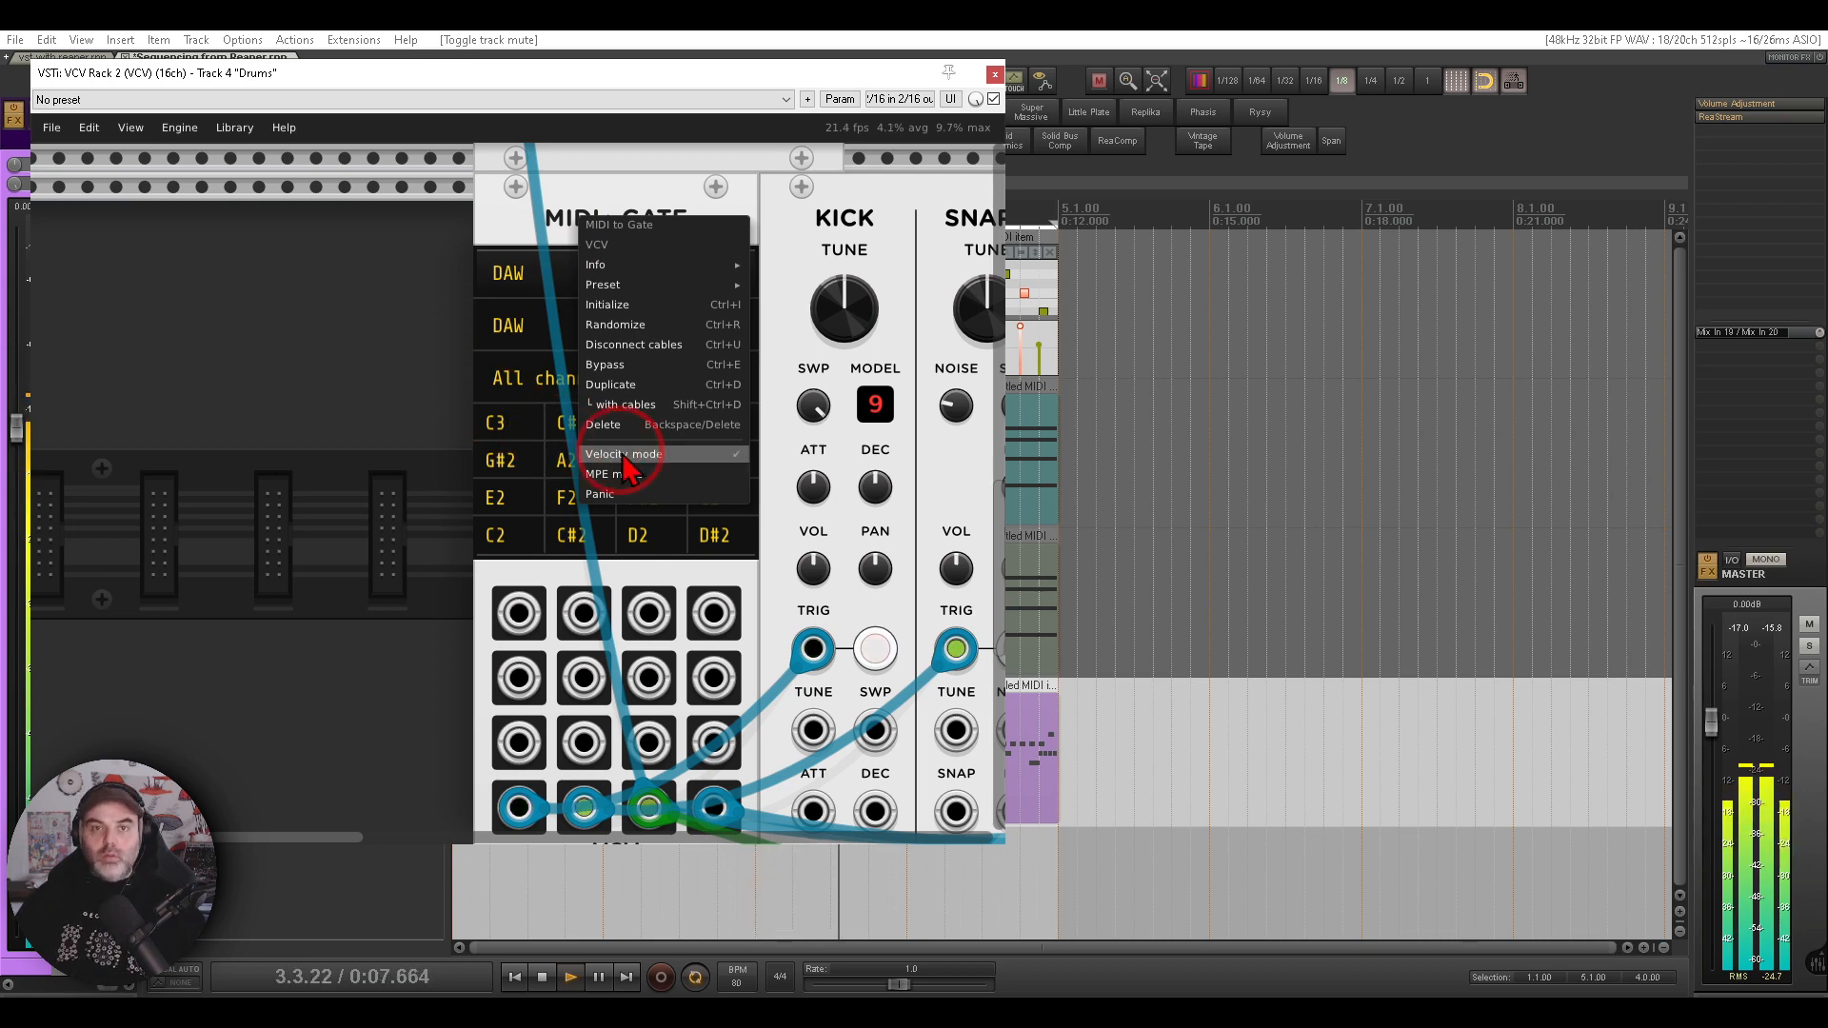
left_click(405, 395)
scroll(409, 572, "up", 10)
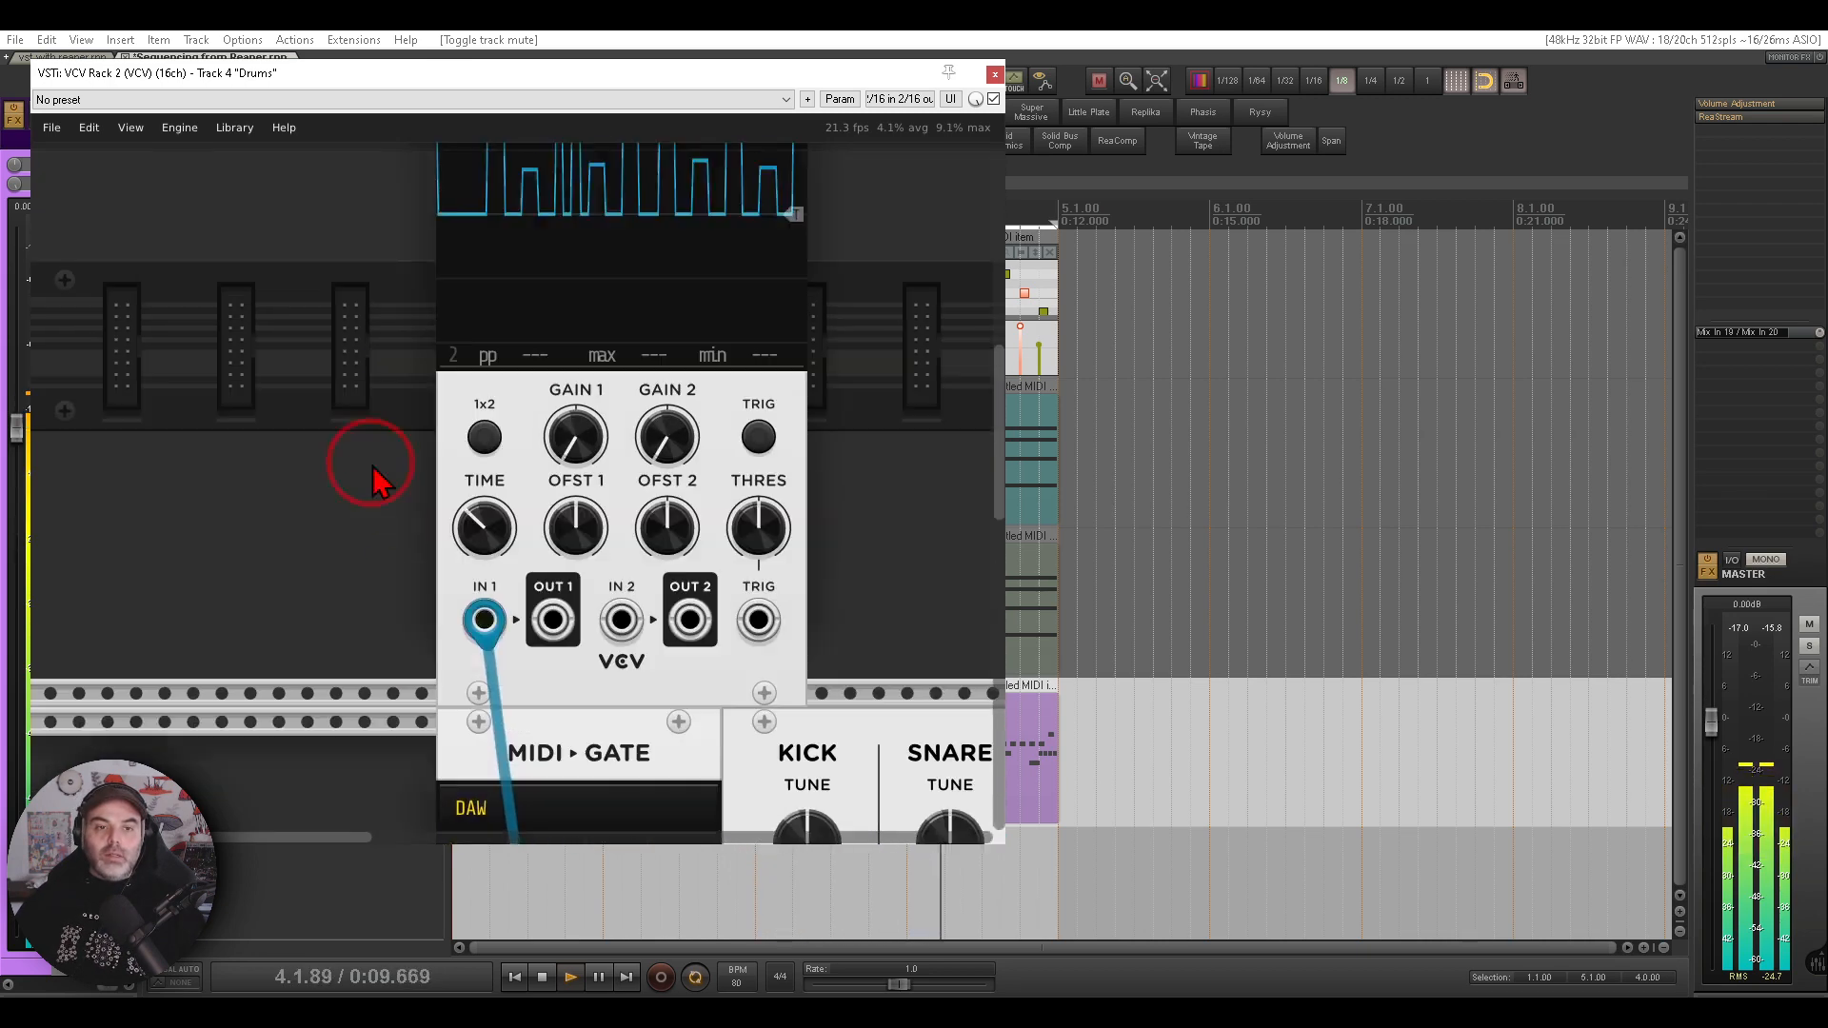
scroll(367, 552, "up", 5)
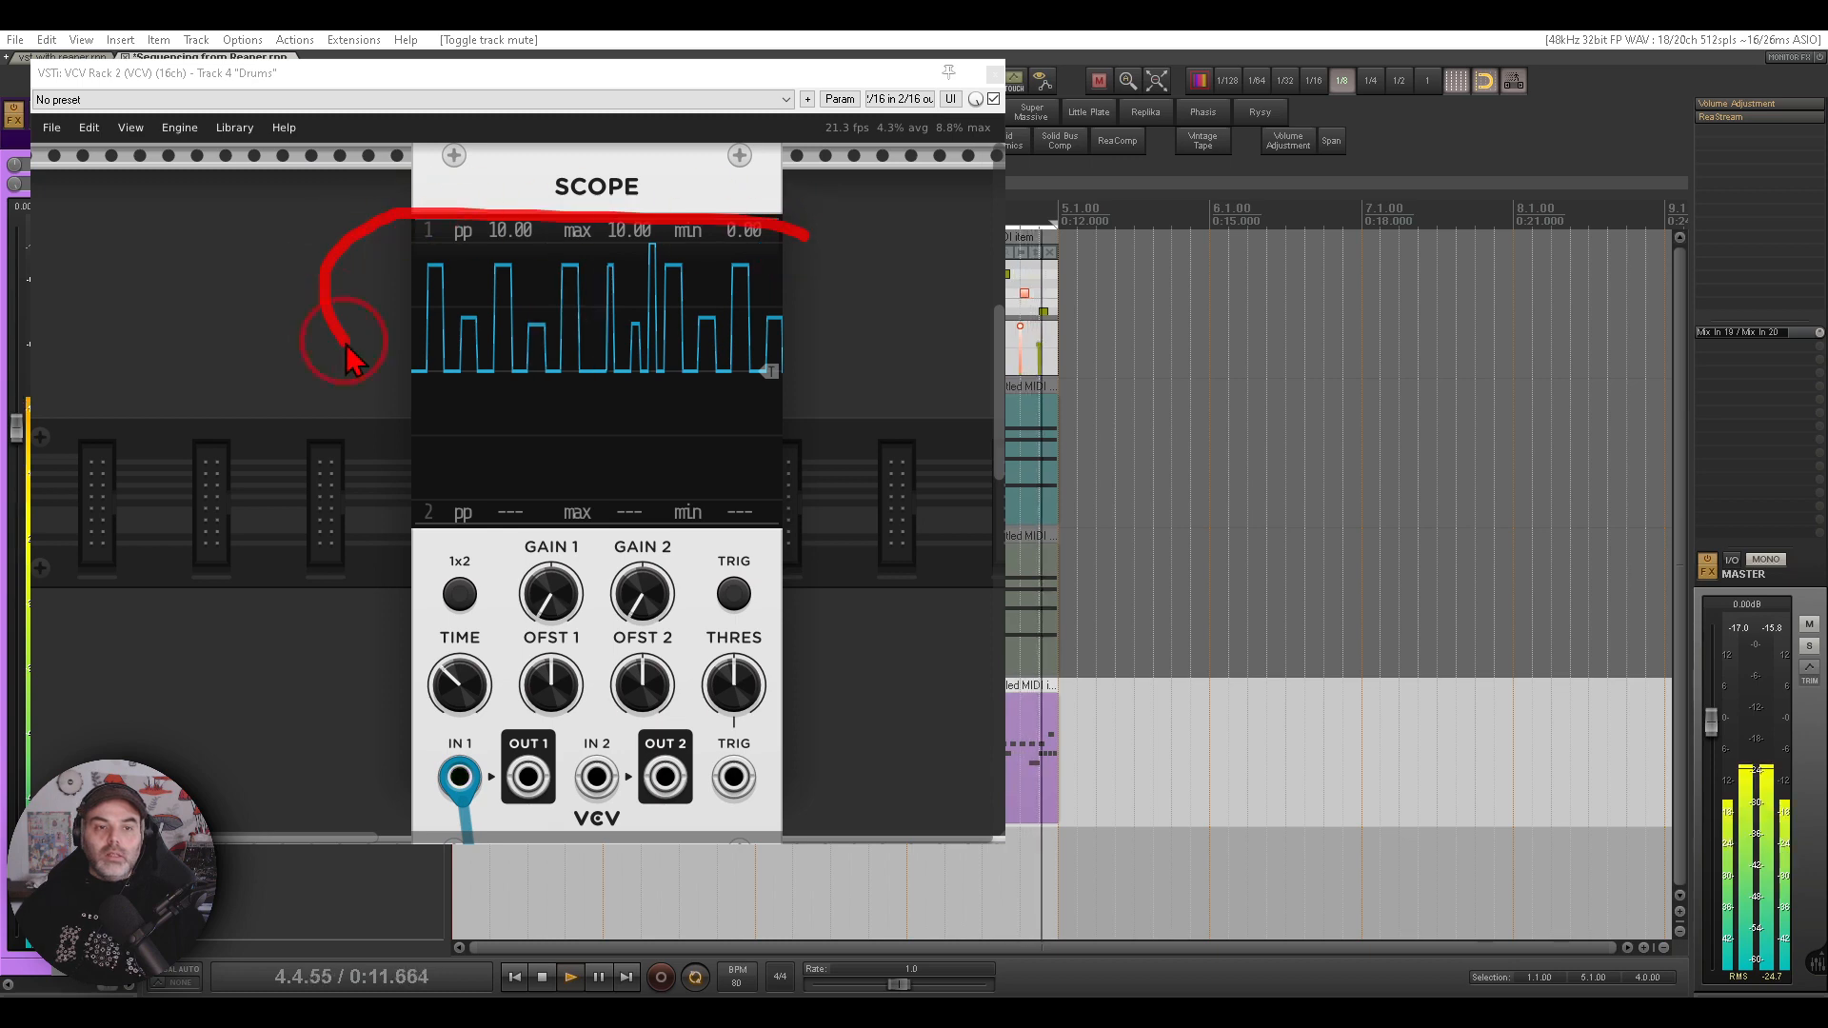
left_click_drag(347, 360, 796, 307)
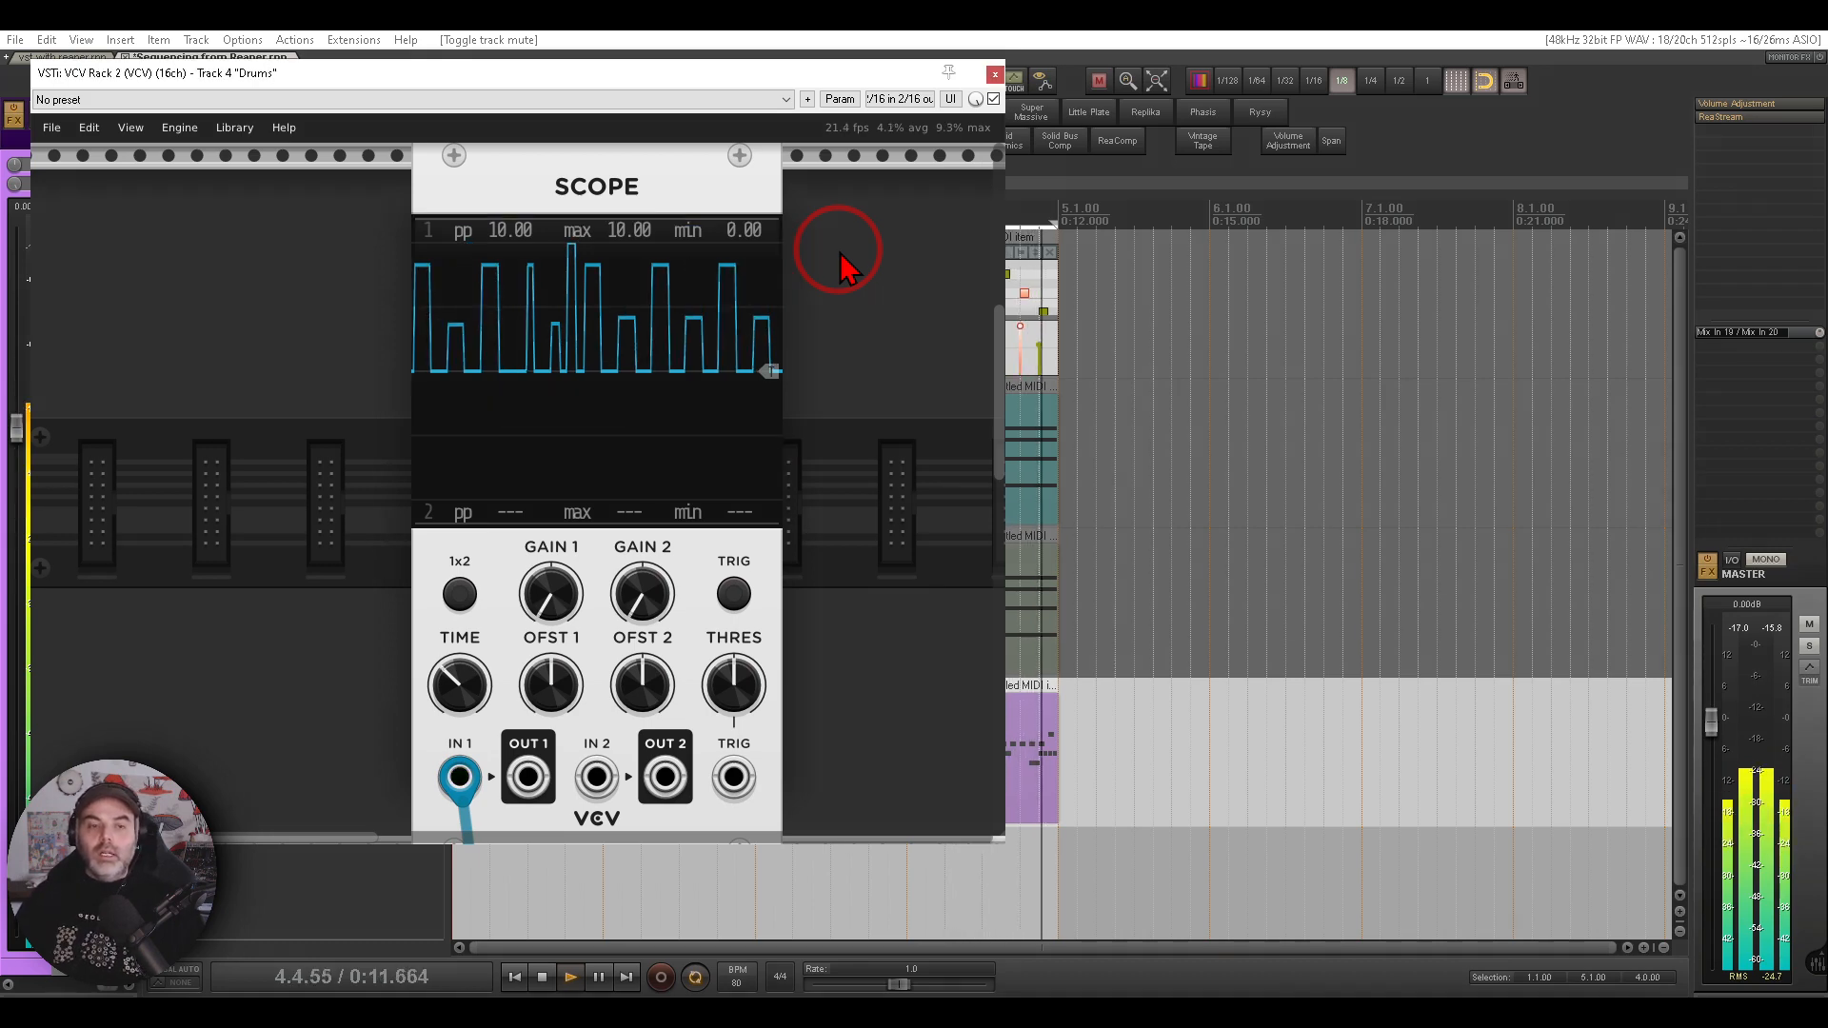
left_click_drag(900, 628, 335, 281)
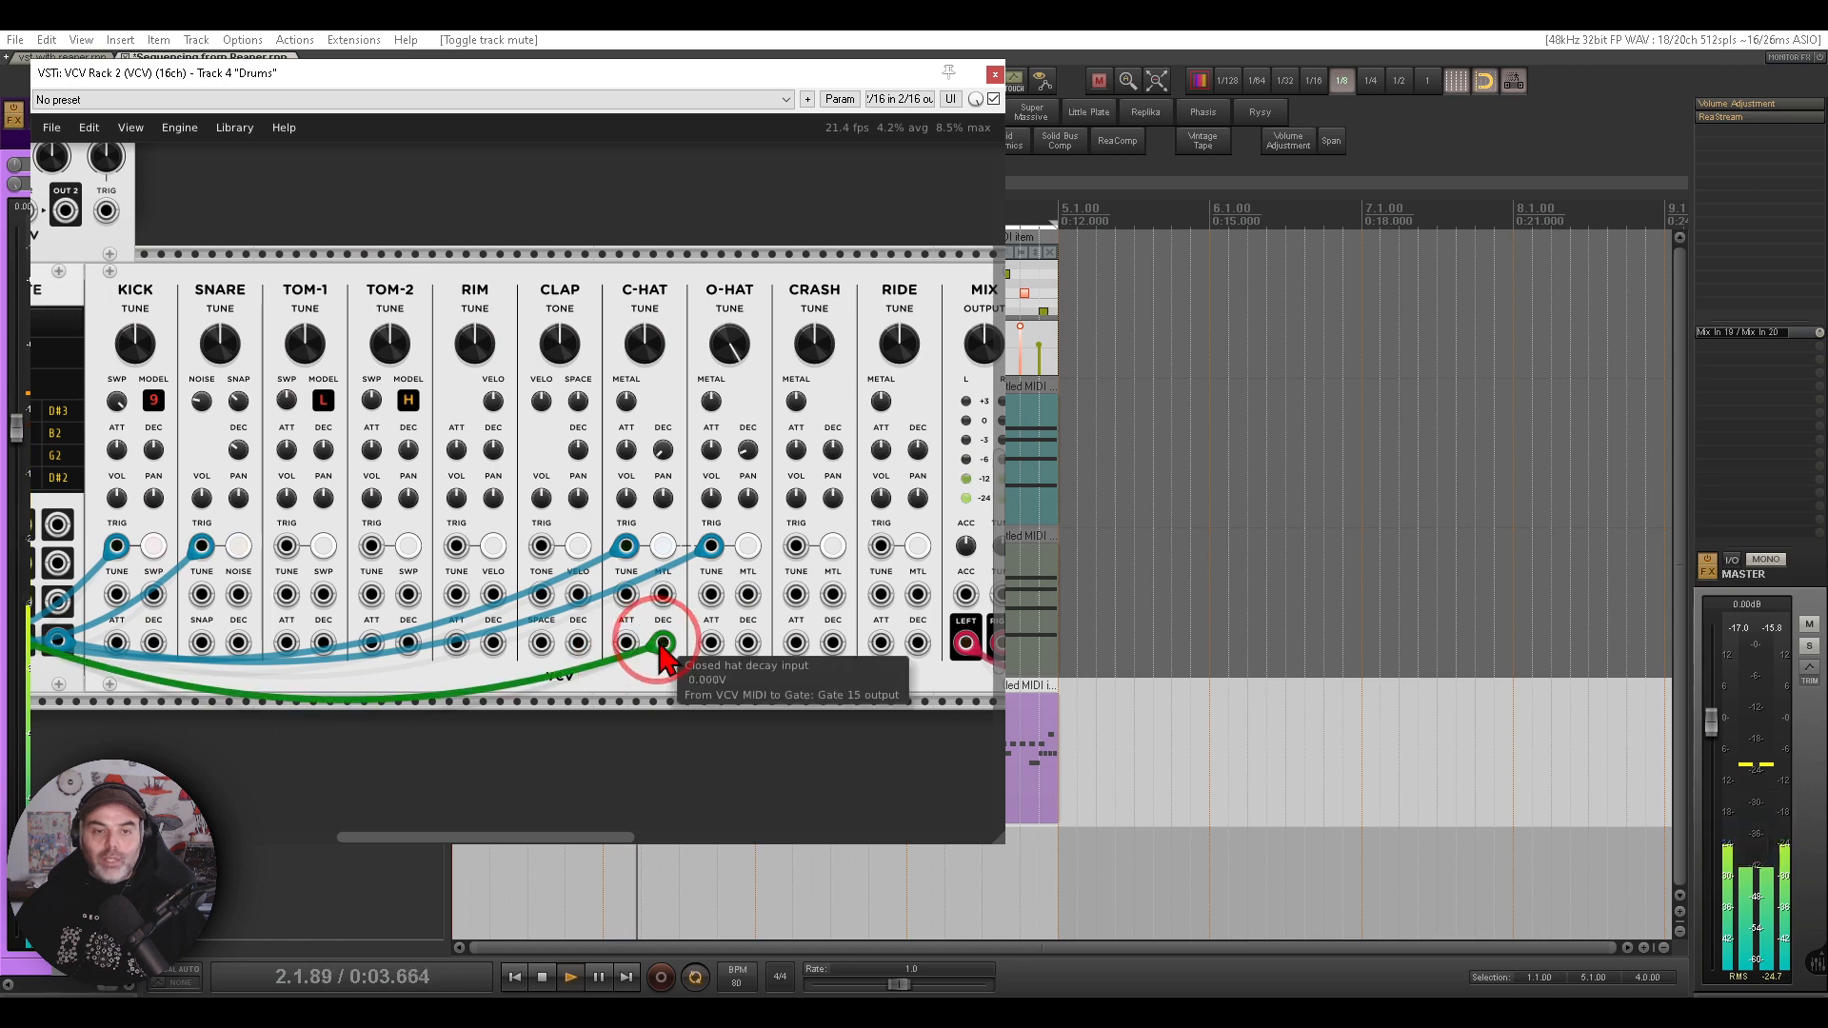
mouse_move(673, 314)
left_mouse_down()
mouse_move(586, 405)
mouse_move(684, 277)
left_mouse_up()
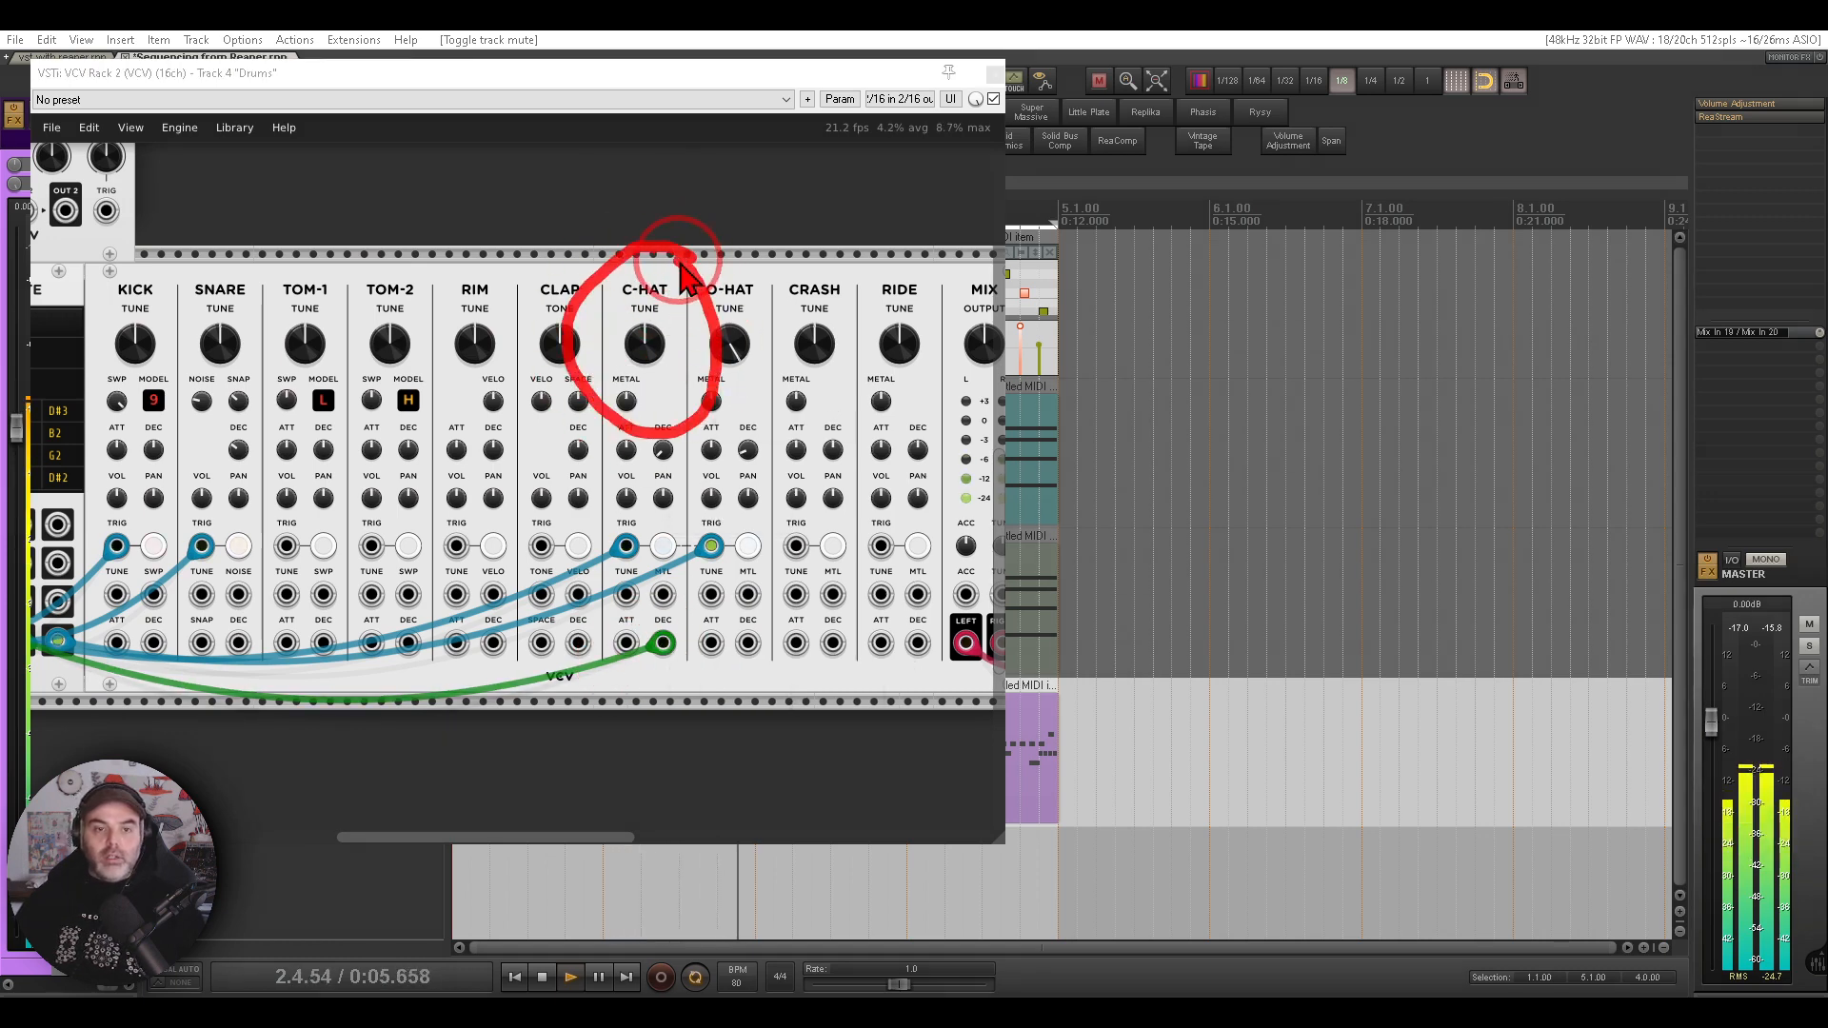
- Close the Drums rack and unmute the Chords track
left_click(995, 75)
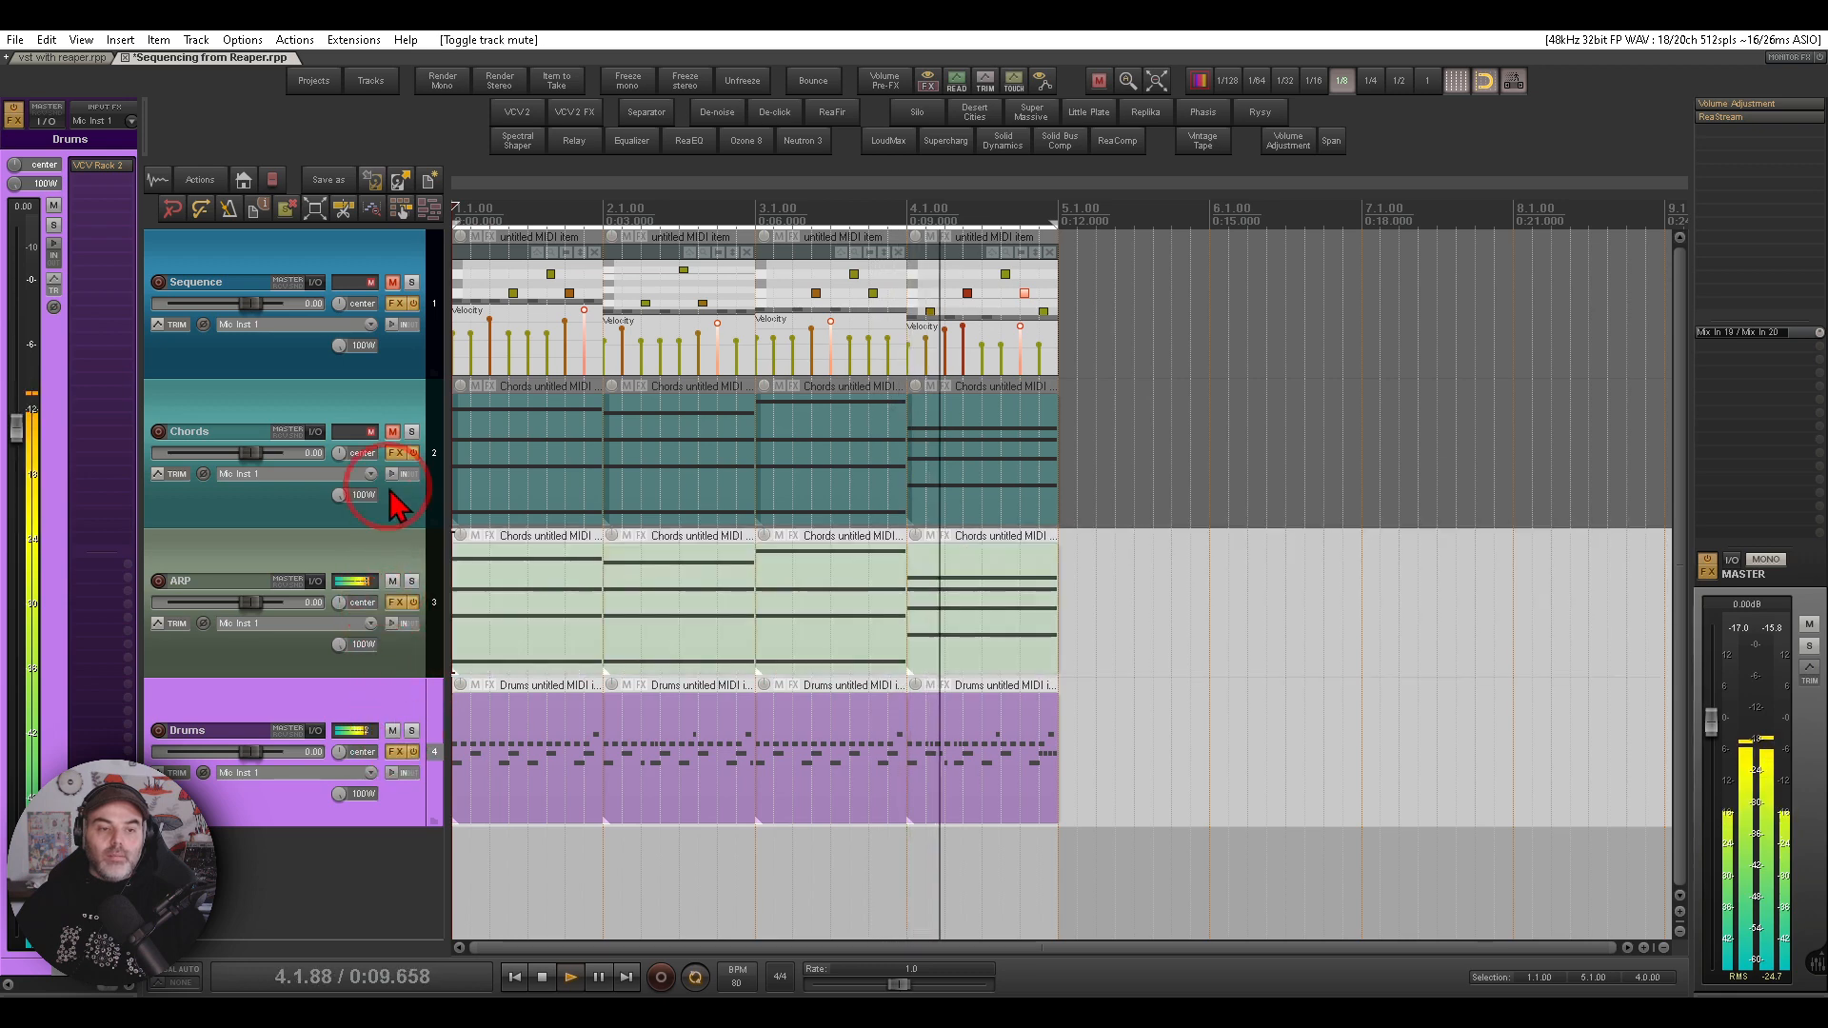
left_click(392, 432)
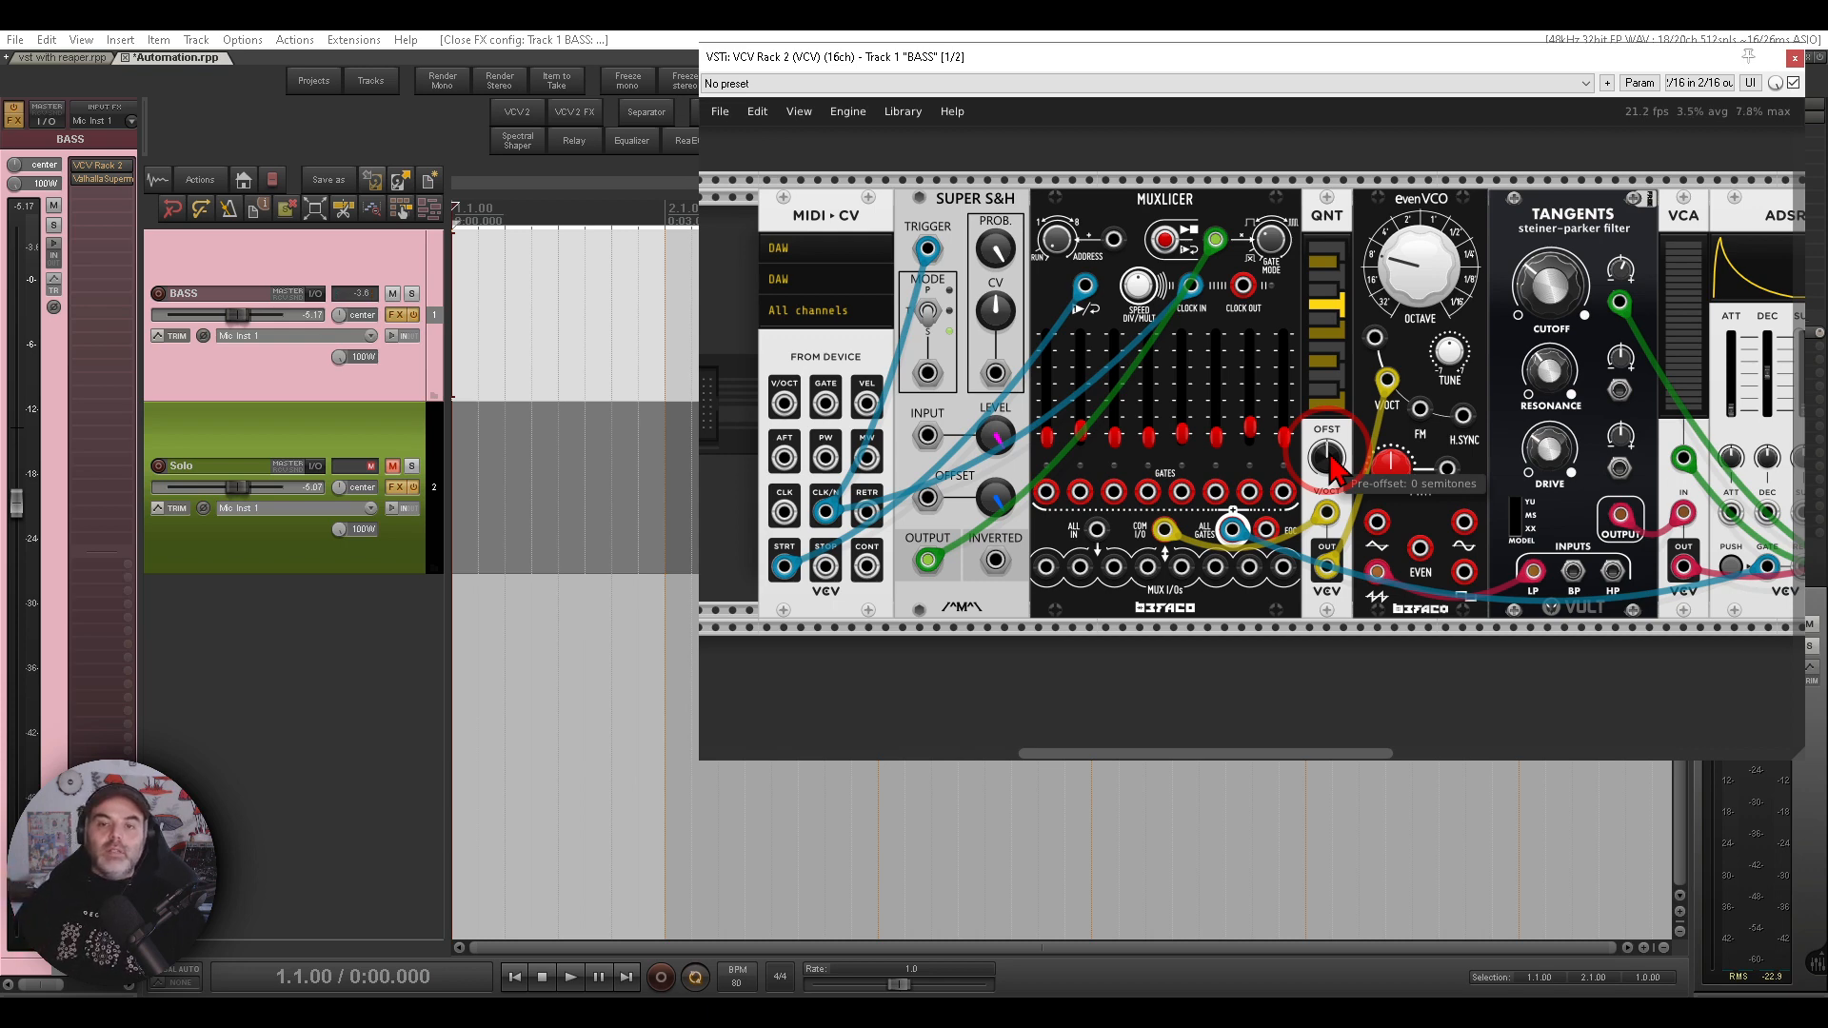
- Start playback and turn down the Tangents filter resonance in the BASS track's rack
left_click_drag(1180, 319, 1209, 185)
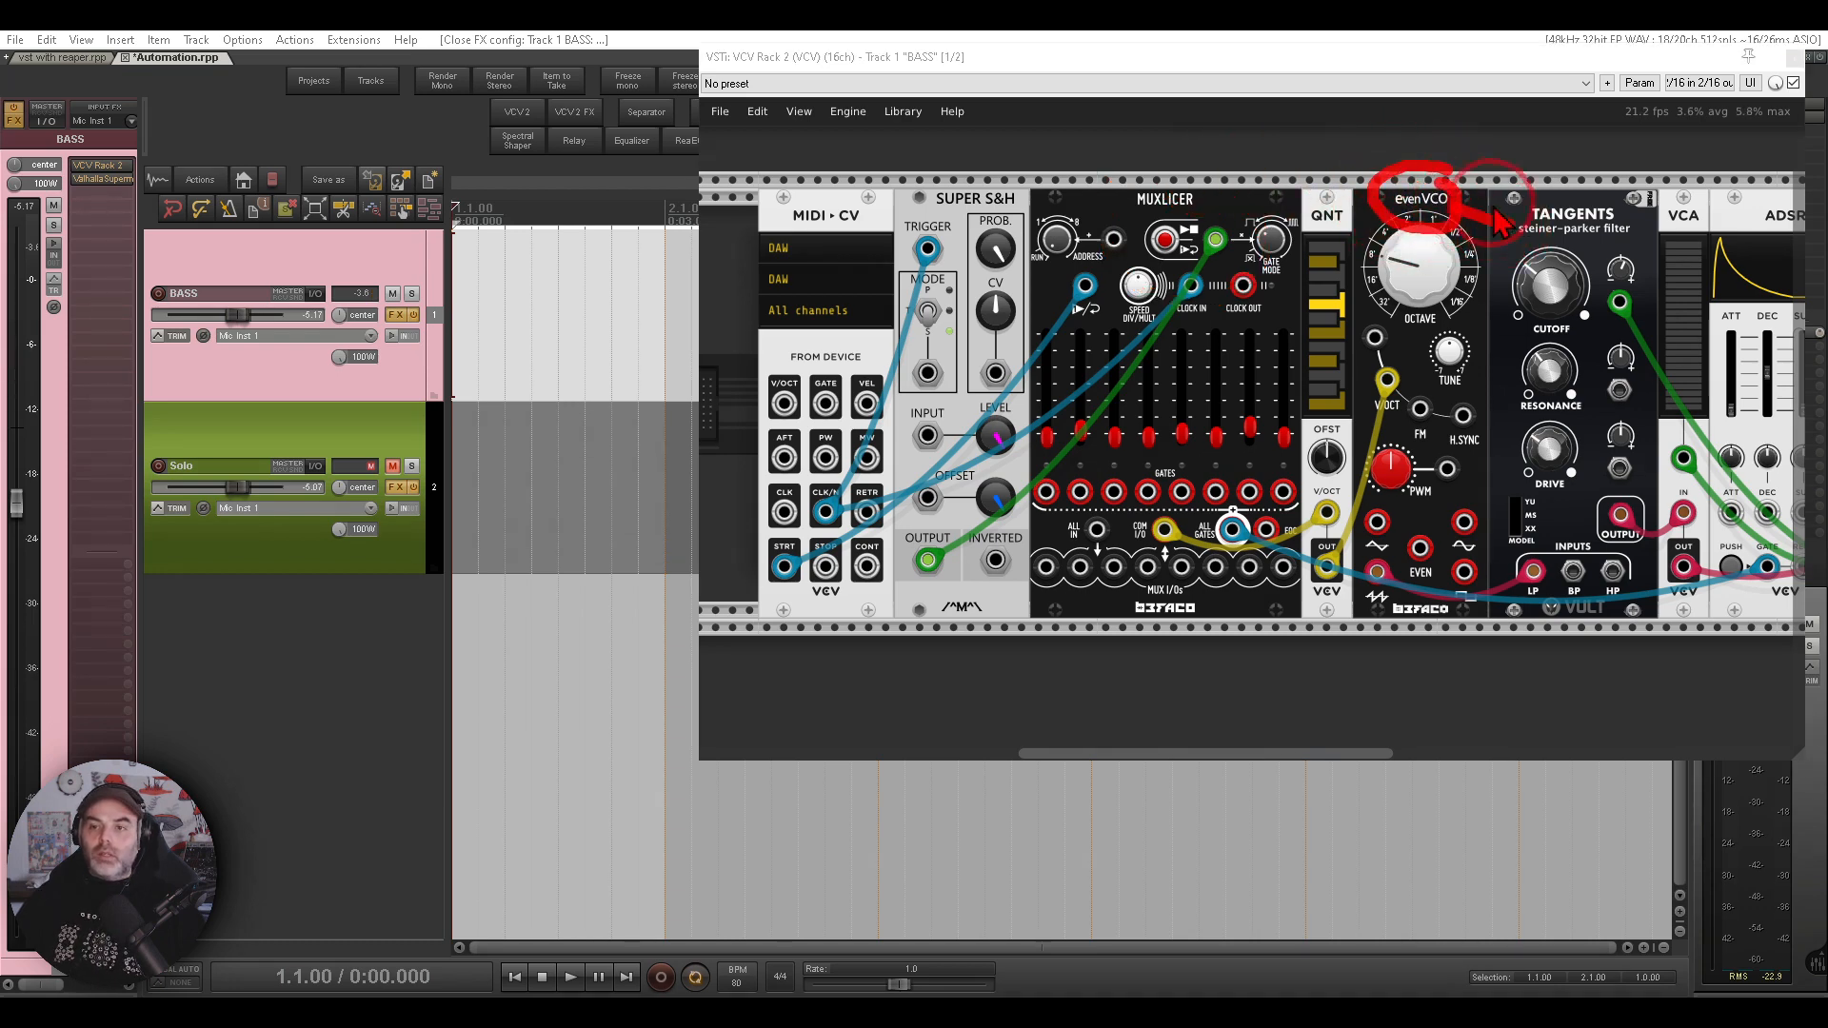
left_click(571, 977)
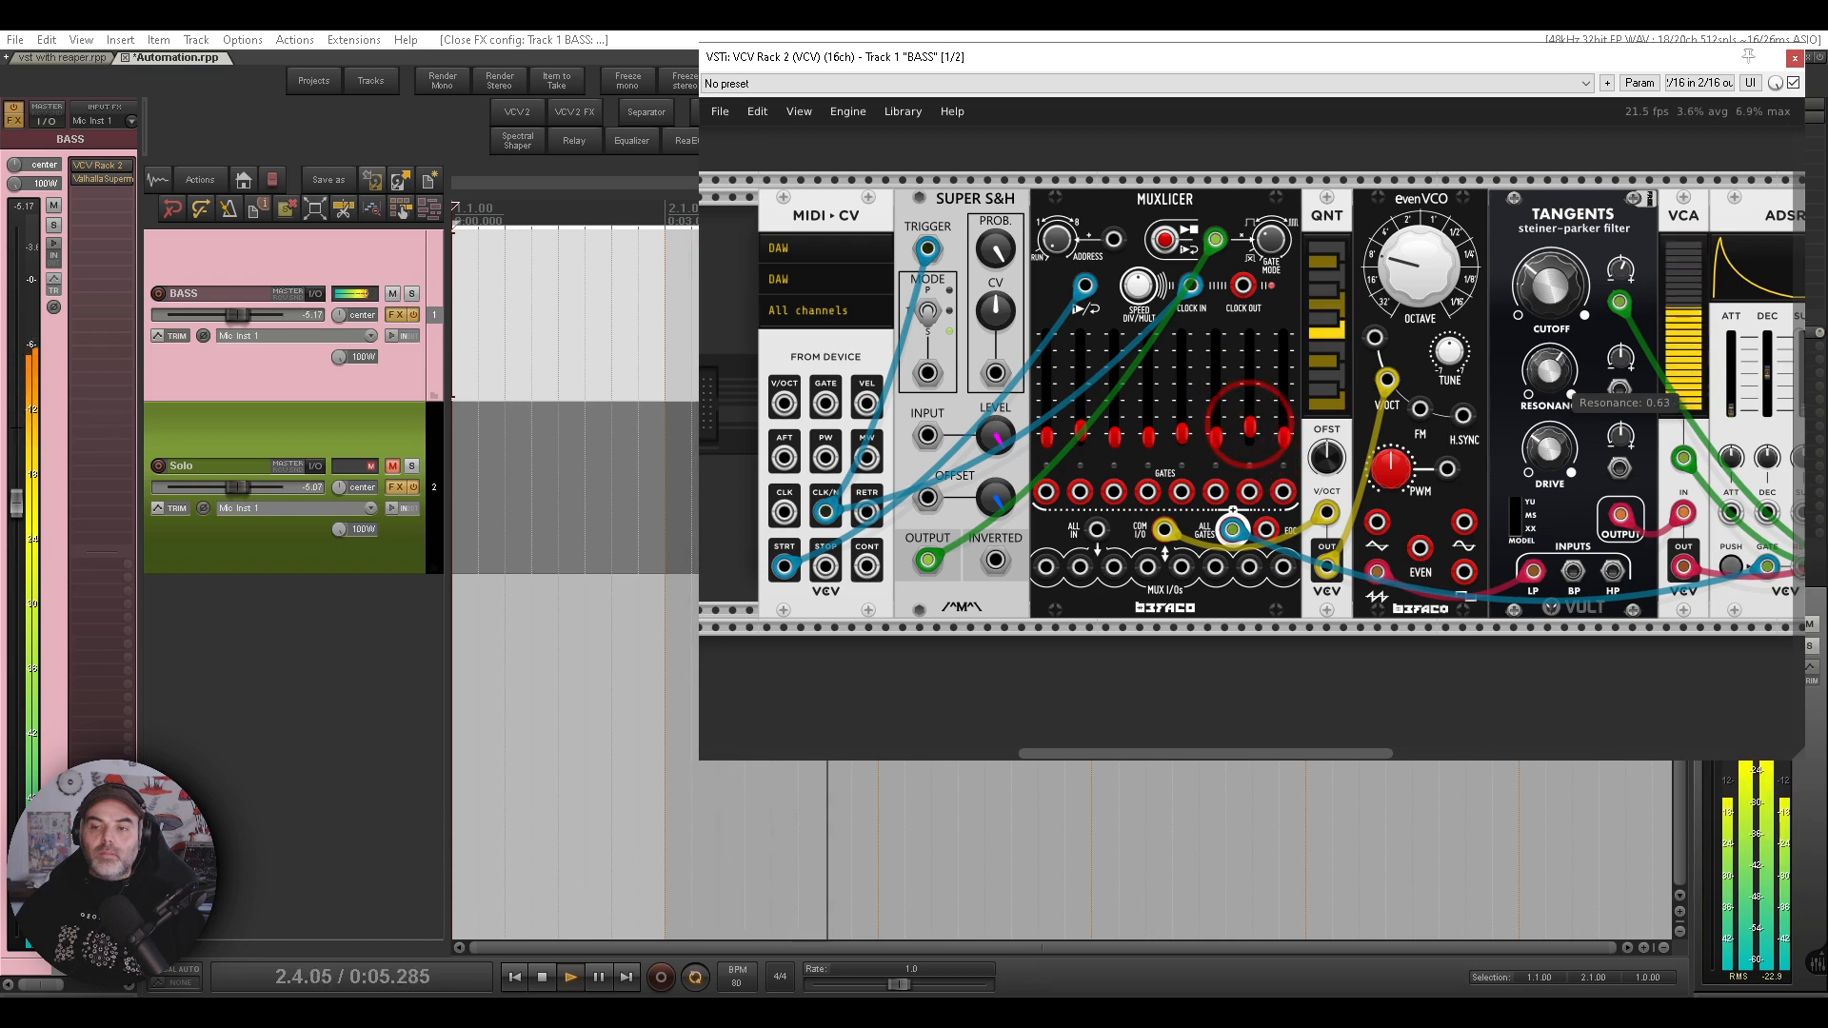
left_click_drag(1555, 372, 1555, 600)
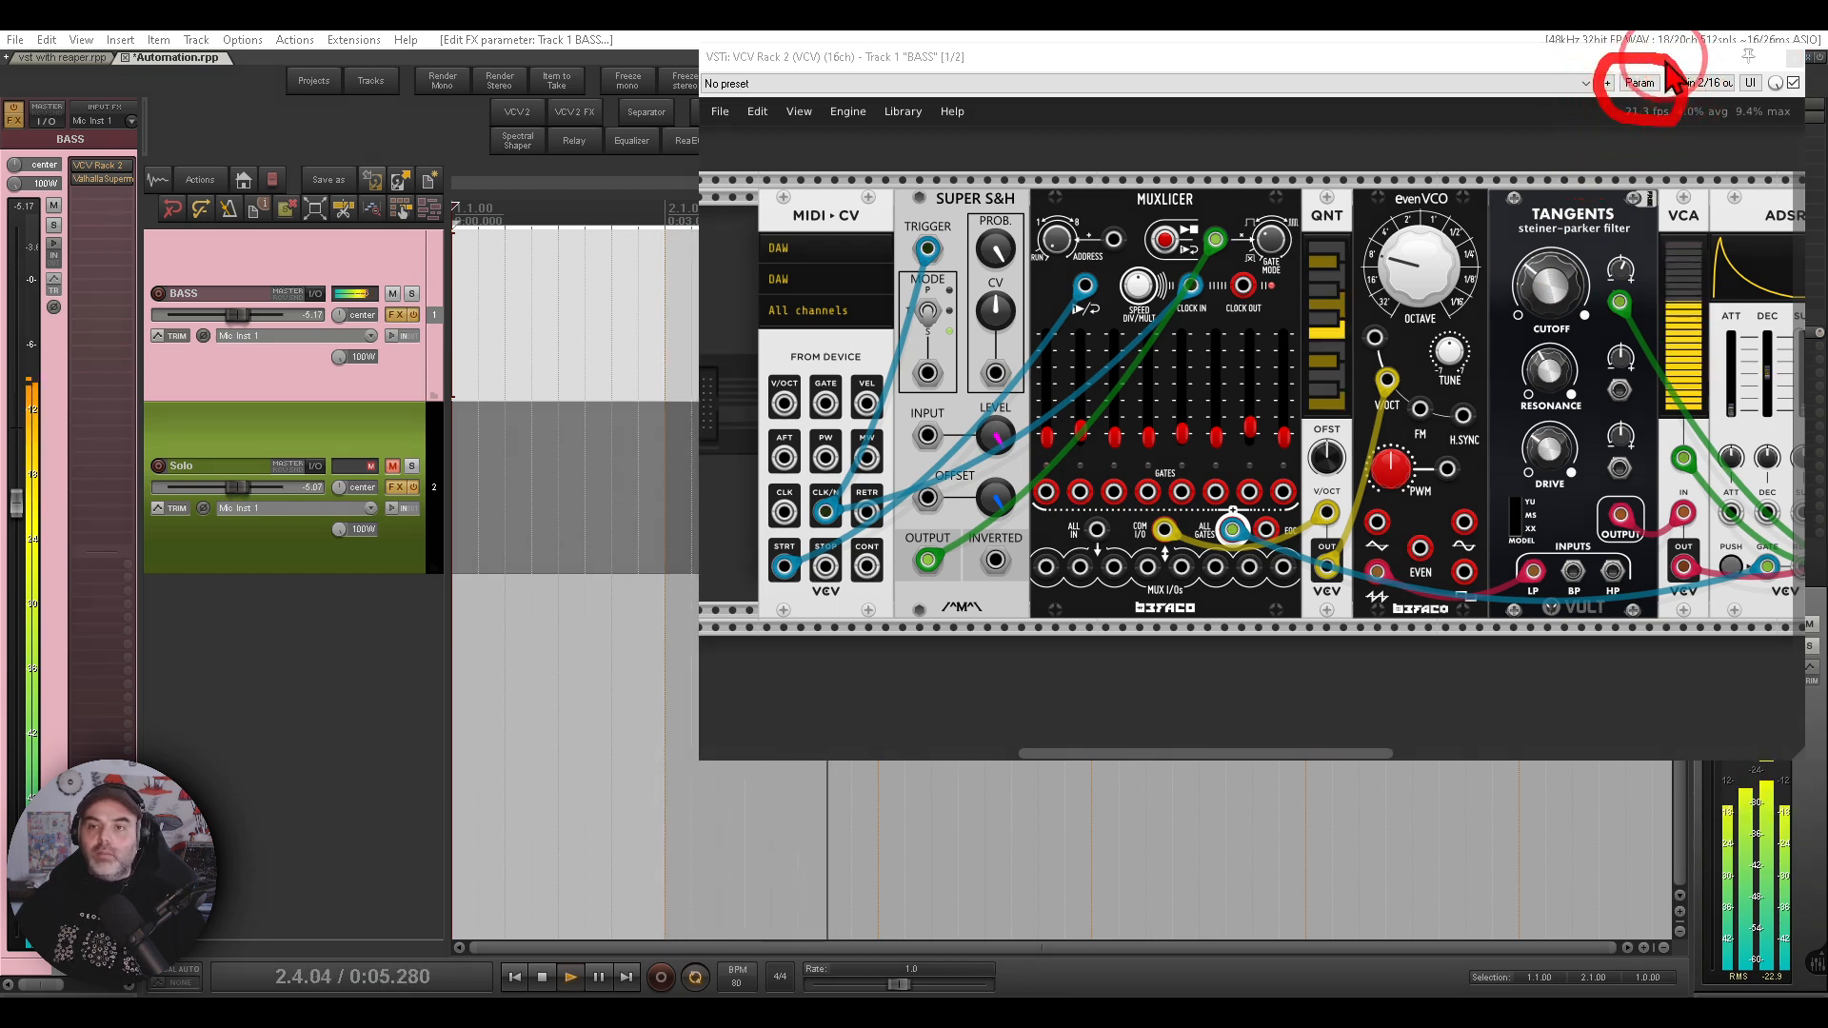
- Show a track envelope for the last-touched Resonance parameter and close the rack window
left_click(1640, 84)
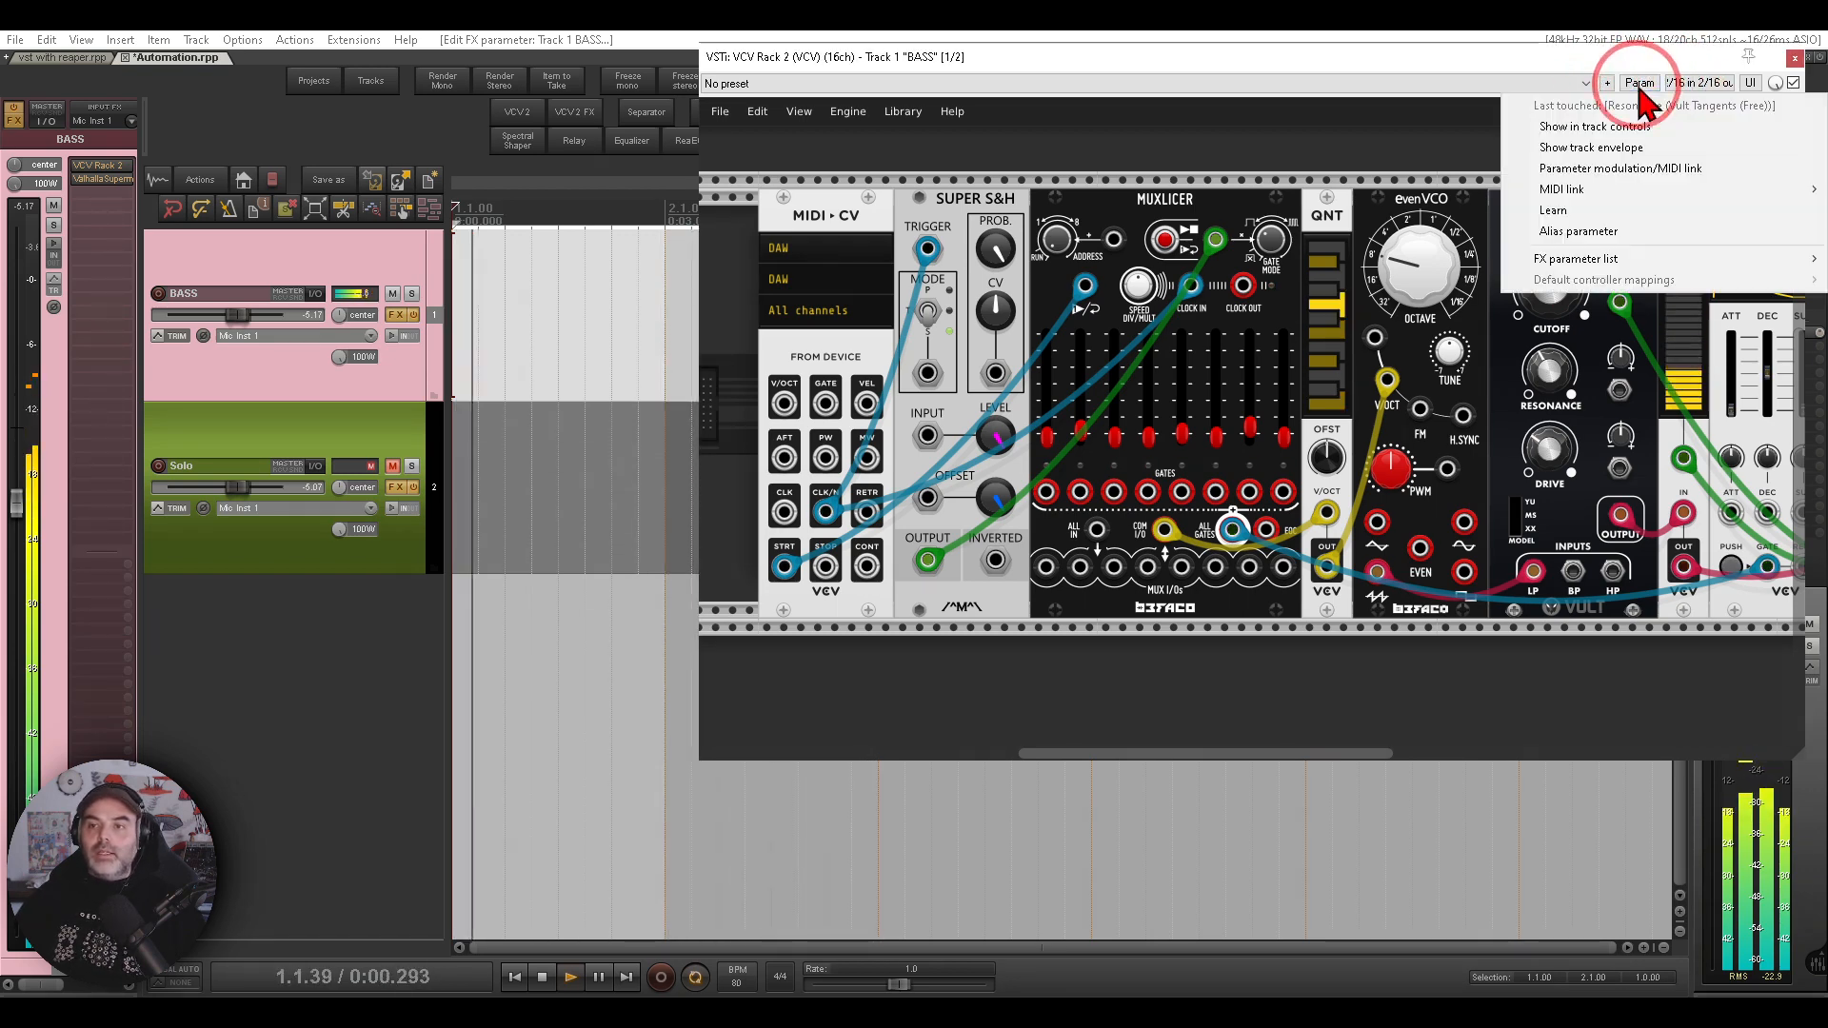
left_click(1662, 151)
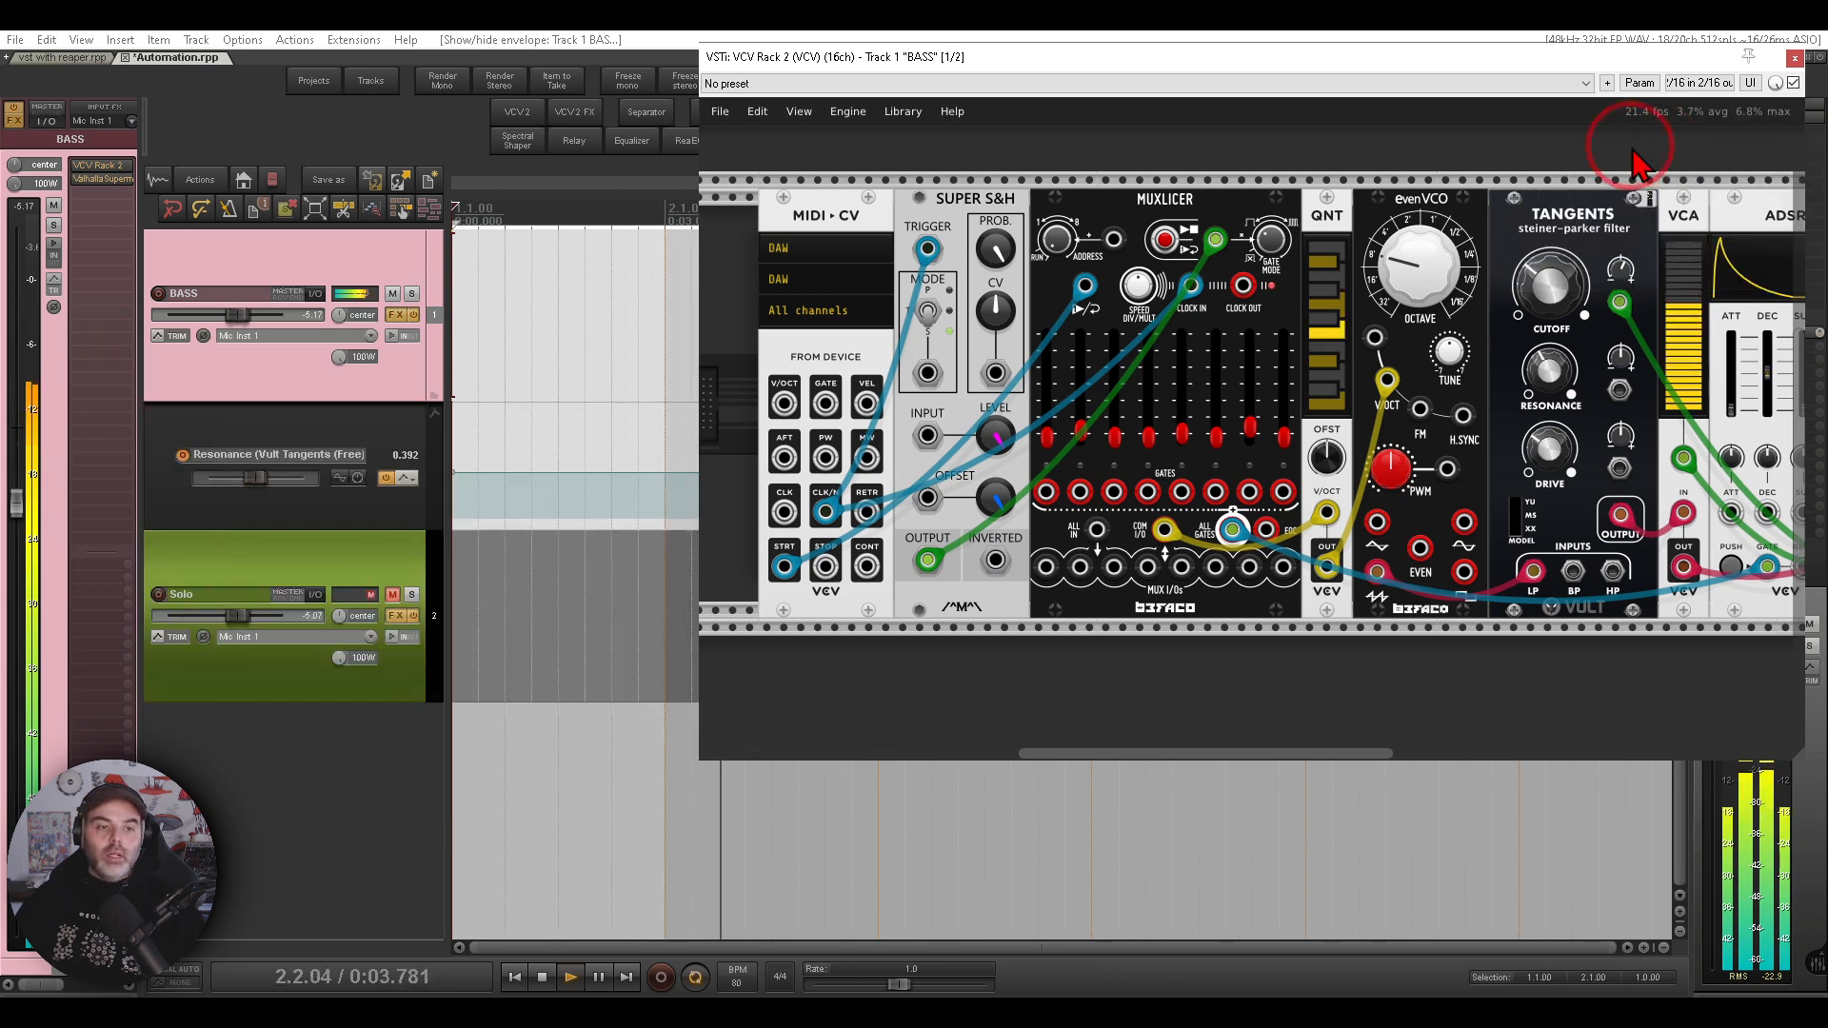
left_click(1794, 58)
- Add points on the Resonance envelope and raise one into a peak before bar 2
mouse_move(373, 424)
left_mouse_down()
mouse_move(262, 400)
mouse_move(167, 490)
mouse_move(366, 505)
mouse_move(364, 412)
left_mouse_up()
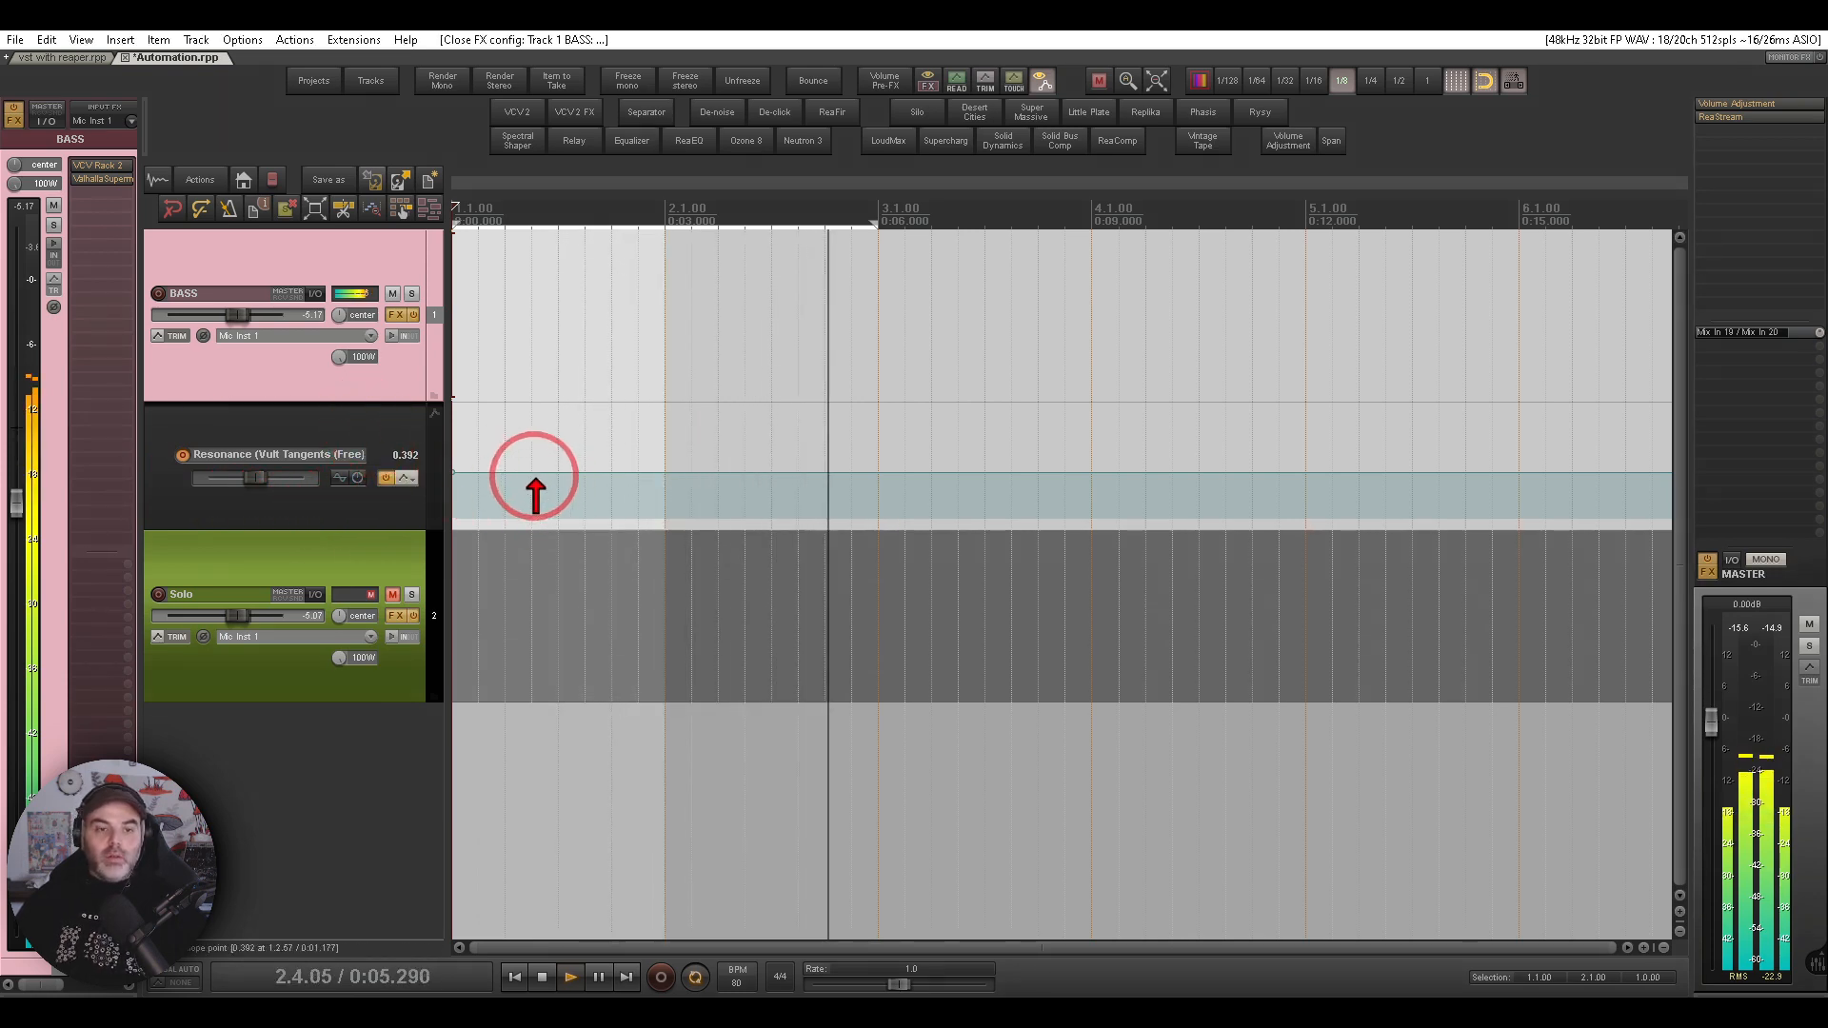
left_click(534, 477)
left_click(664, 476)
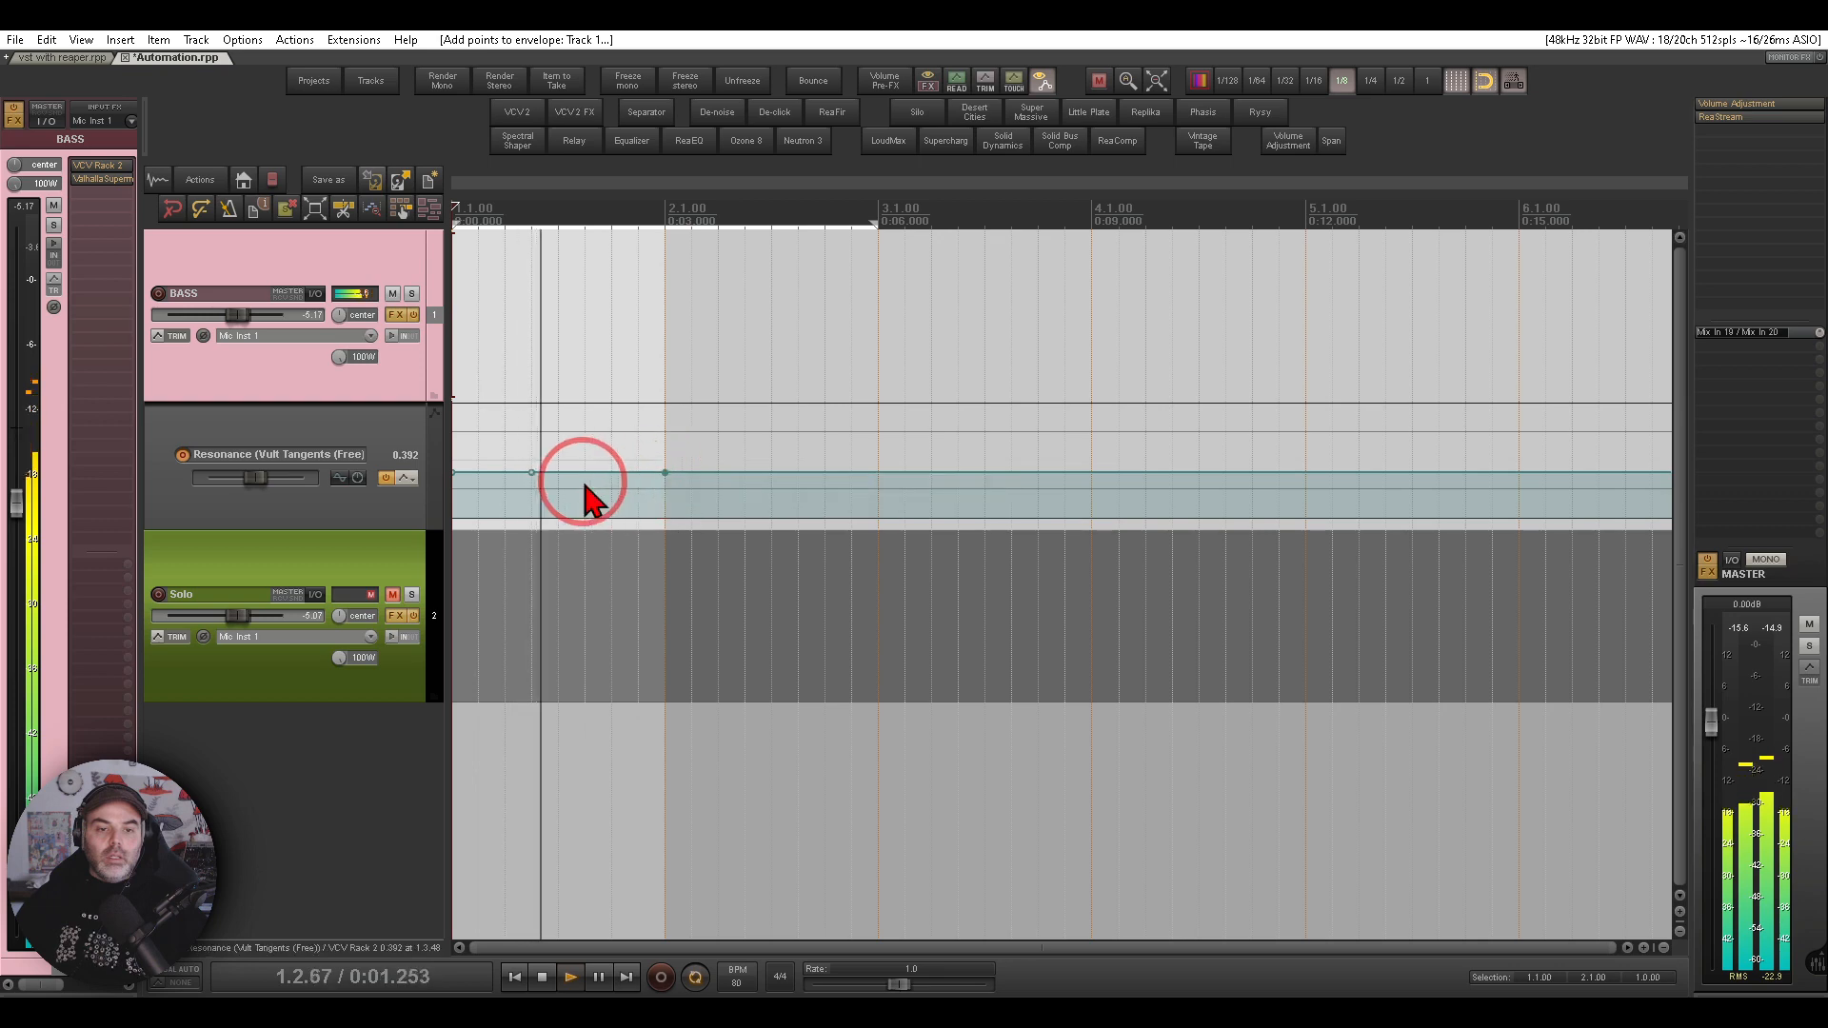
left_click_drag(588, 477, 610, 396)
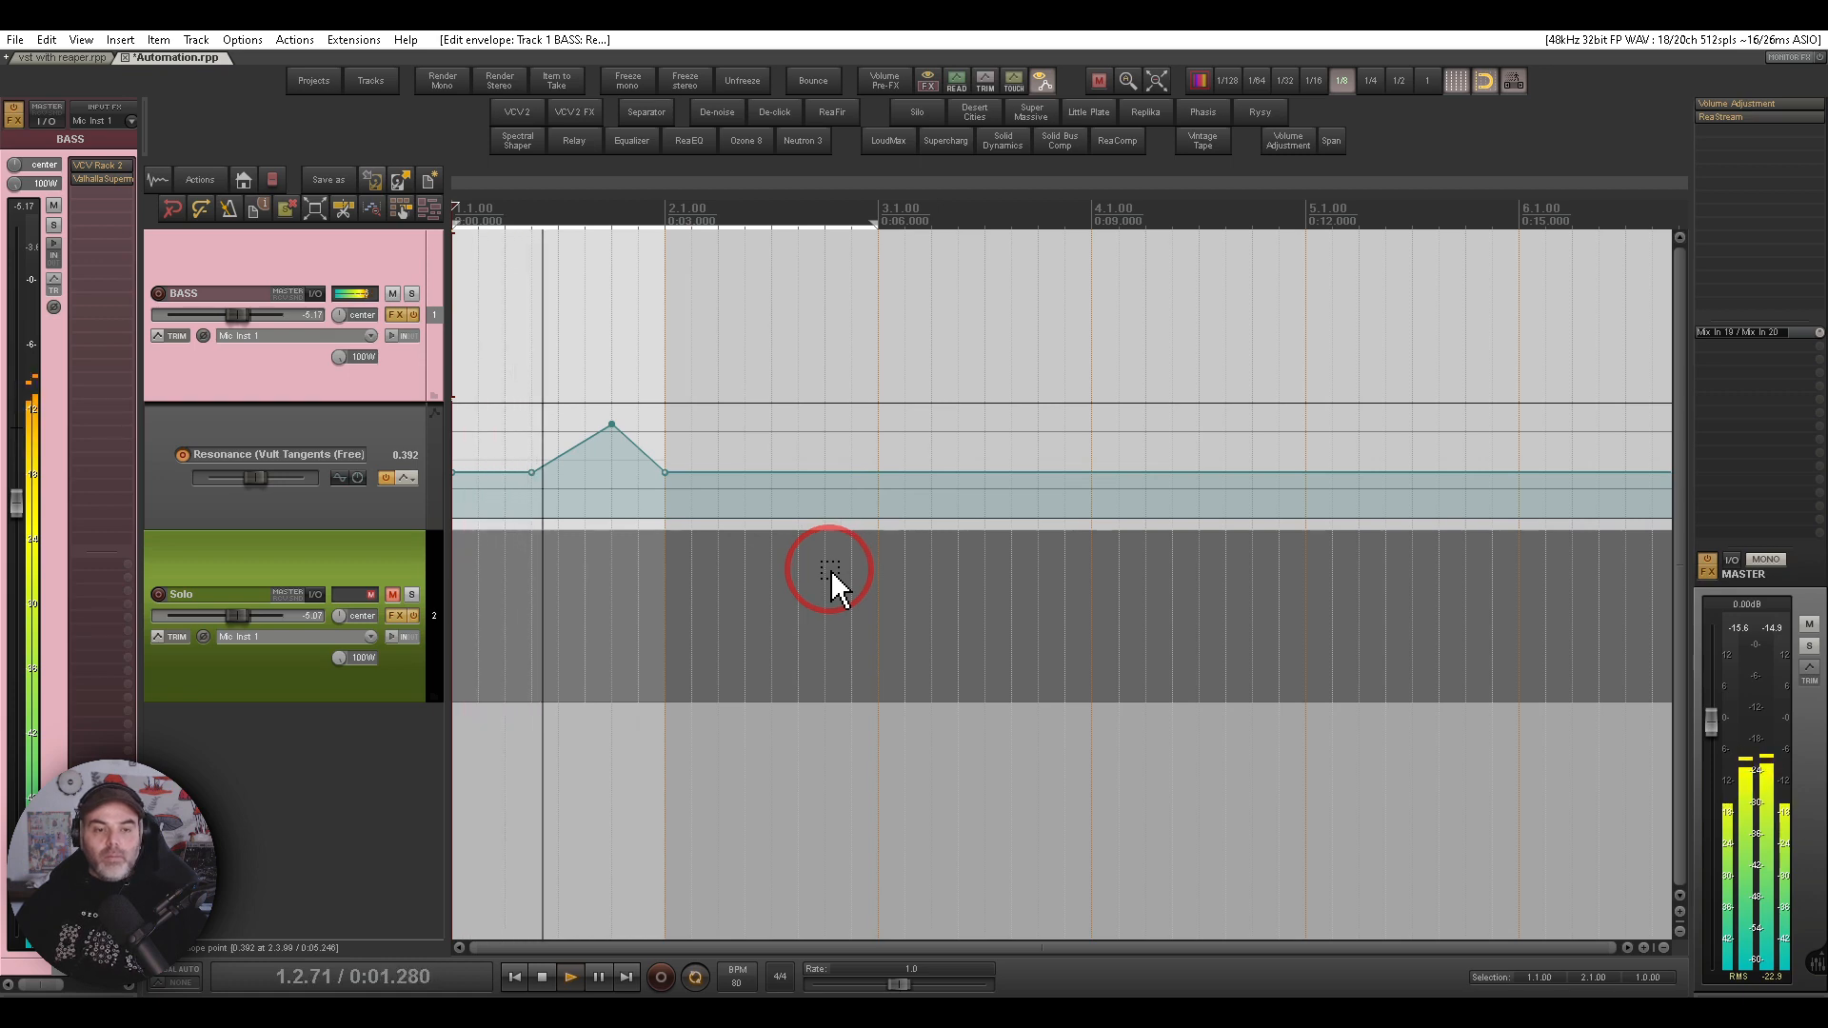
left_click_drag(612, 425, 610, 435)
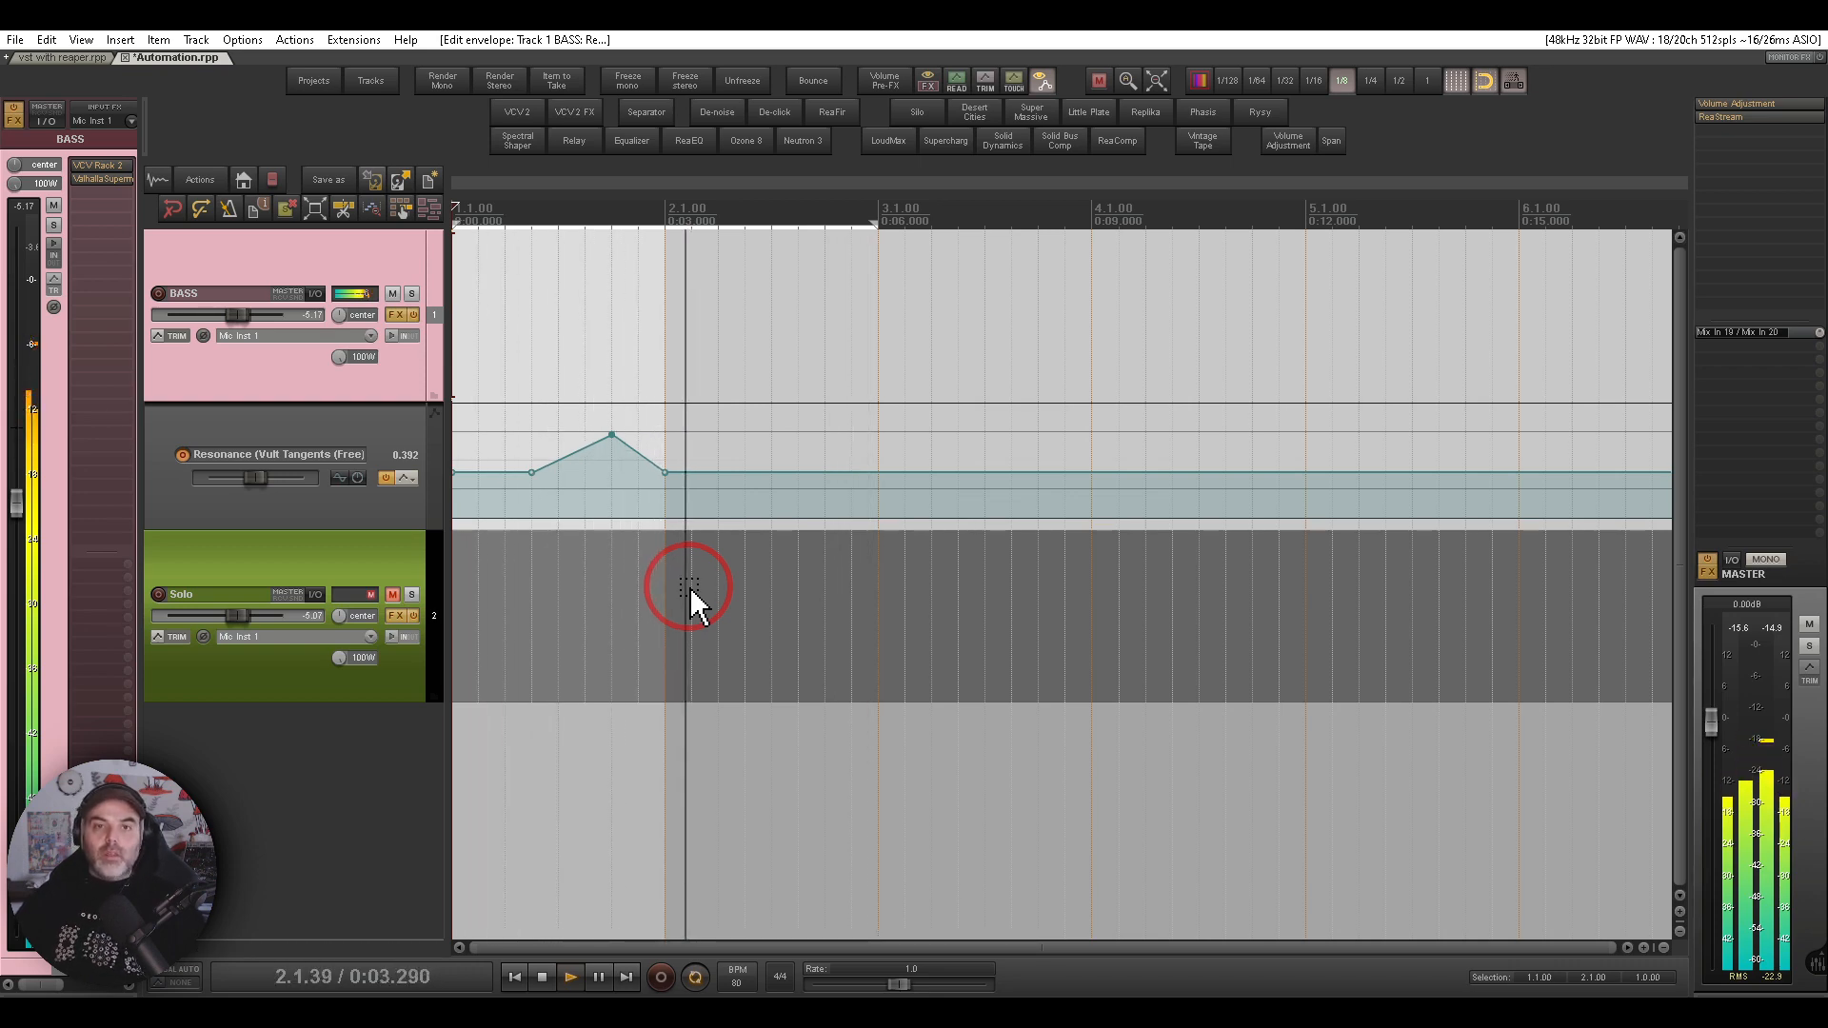
- Open the Solo track's VCV Rack and unmute the Solo track
left_click(334, 558)
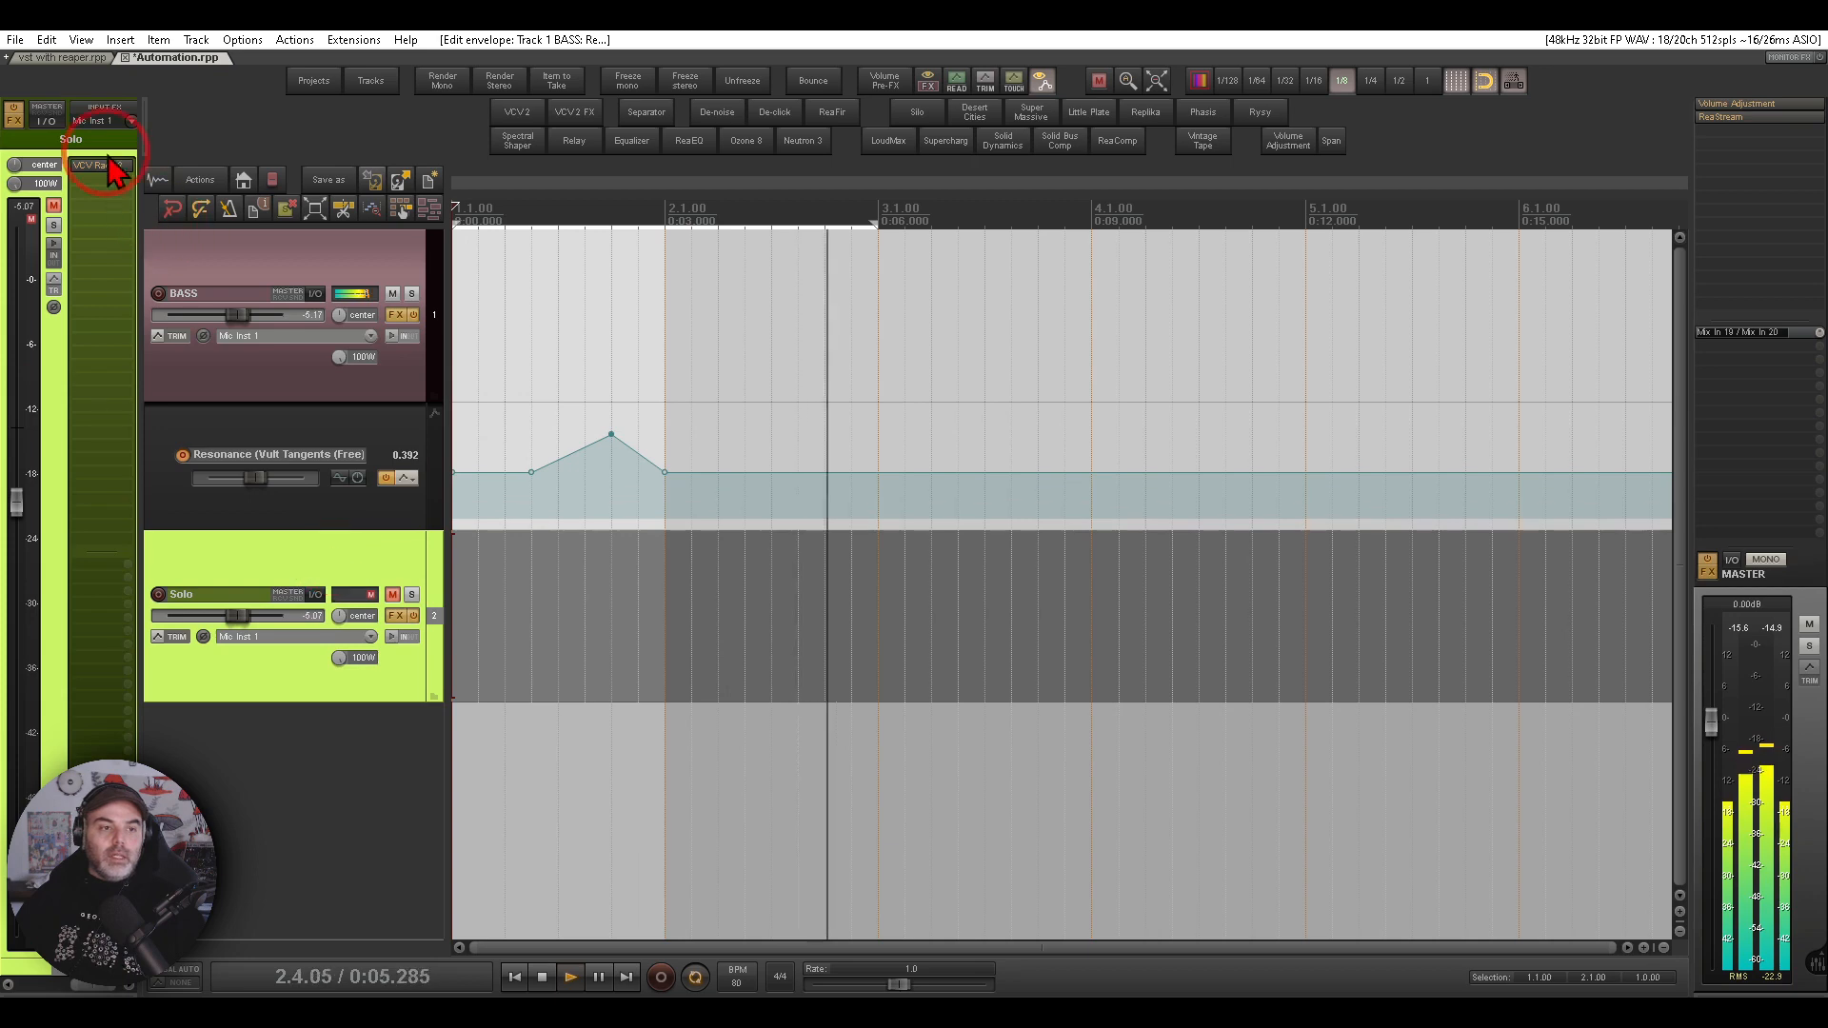
left_click(100, 167)
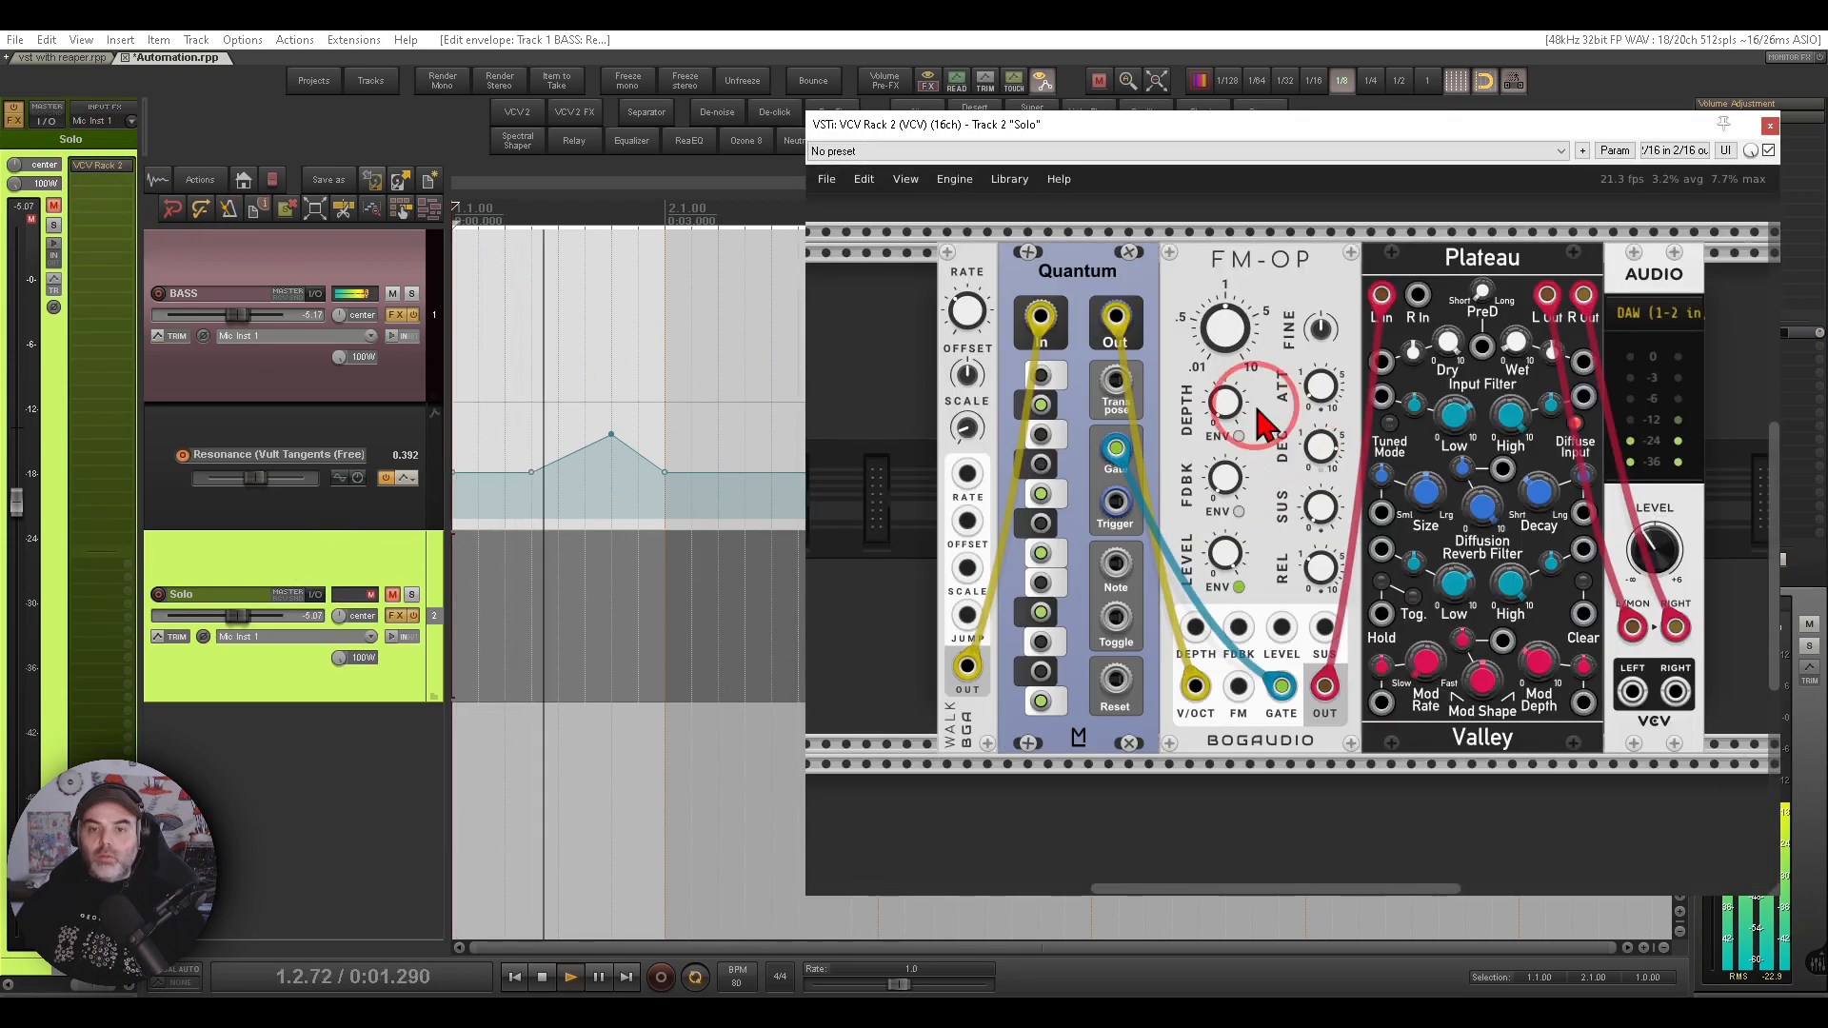
left_click(1043, 345)
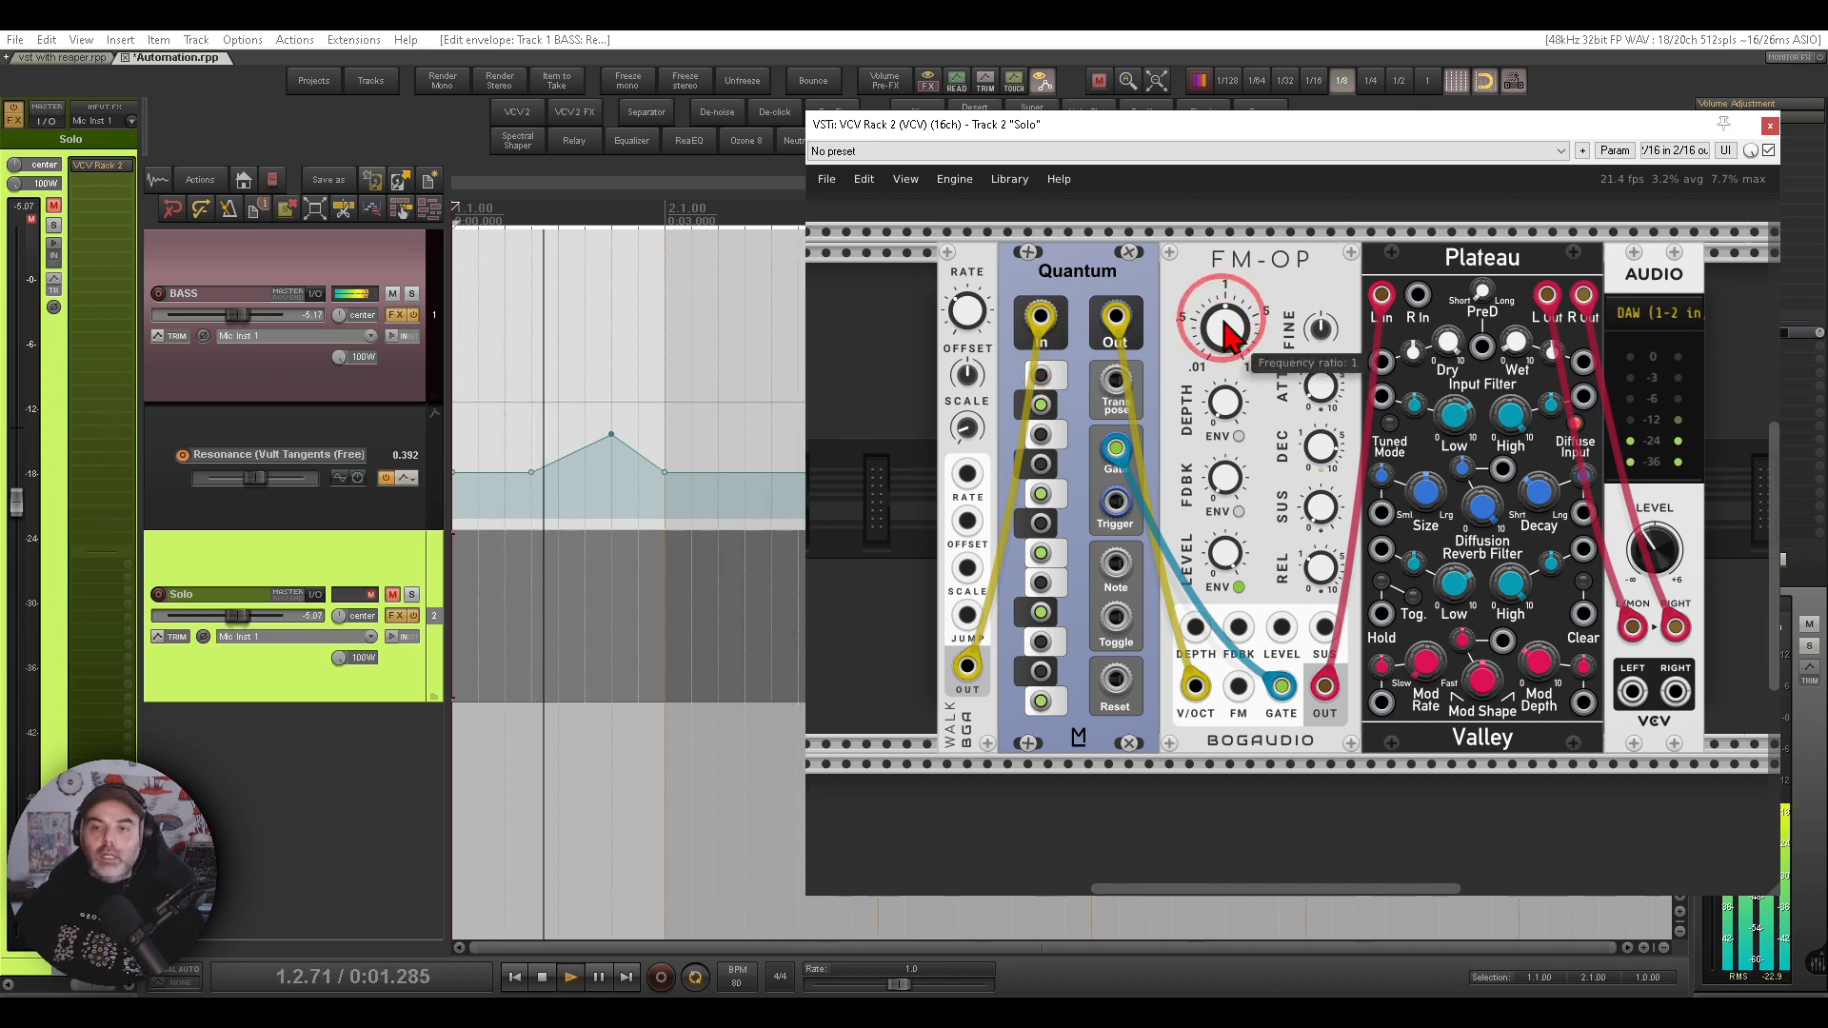
mouse_move(1305, 225)
left_mouse_down()
mouse_move(1333, 328)
mouse_move(1338, 228)
left_mouse_up()
key("Escape")
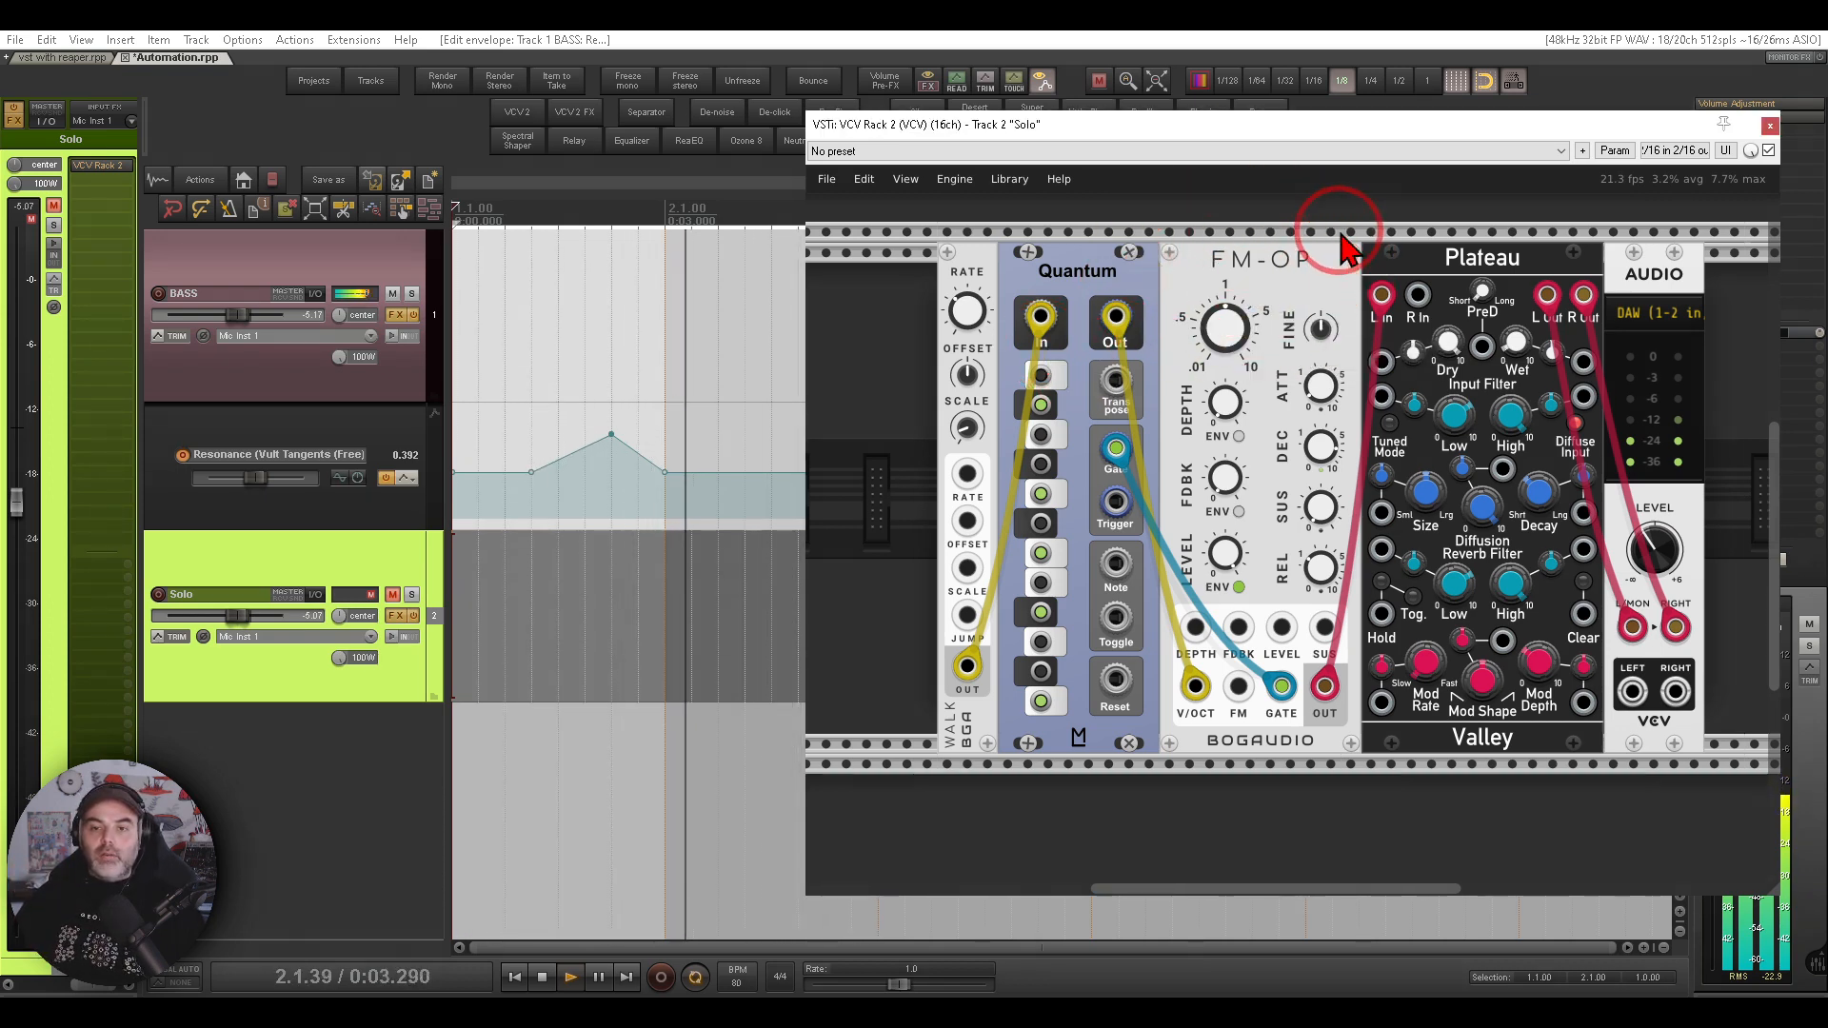
left_click(392, 596)
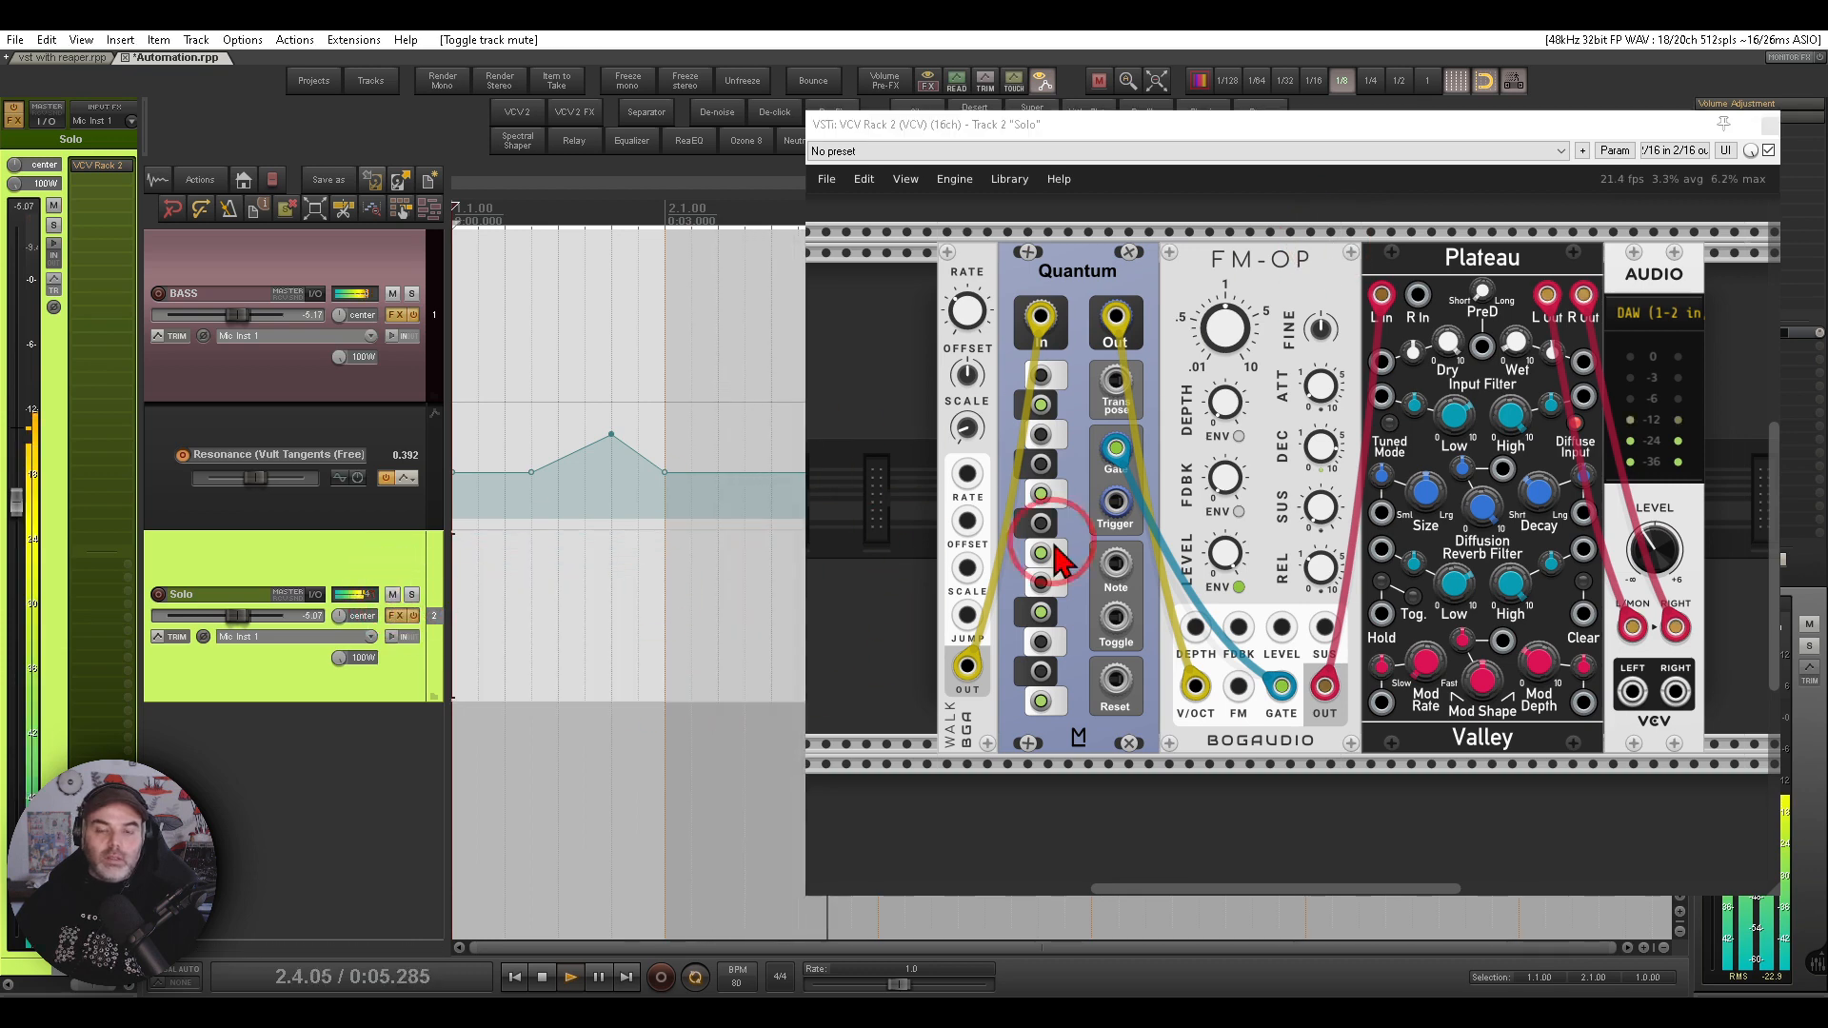
- Touch the FM-OP Feedback knob, show its track envelope, and close the rack window
left_click(1262, 564)
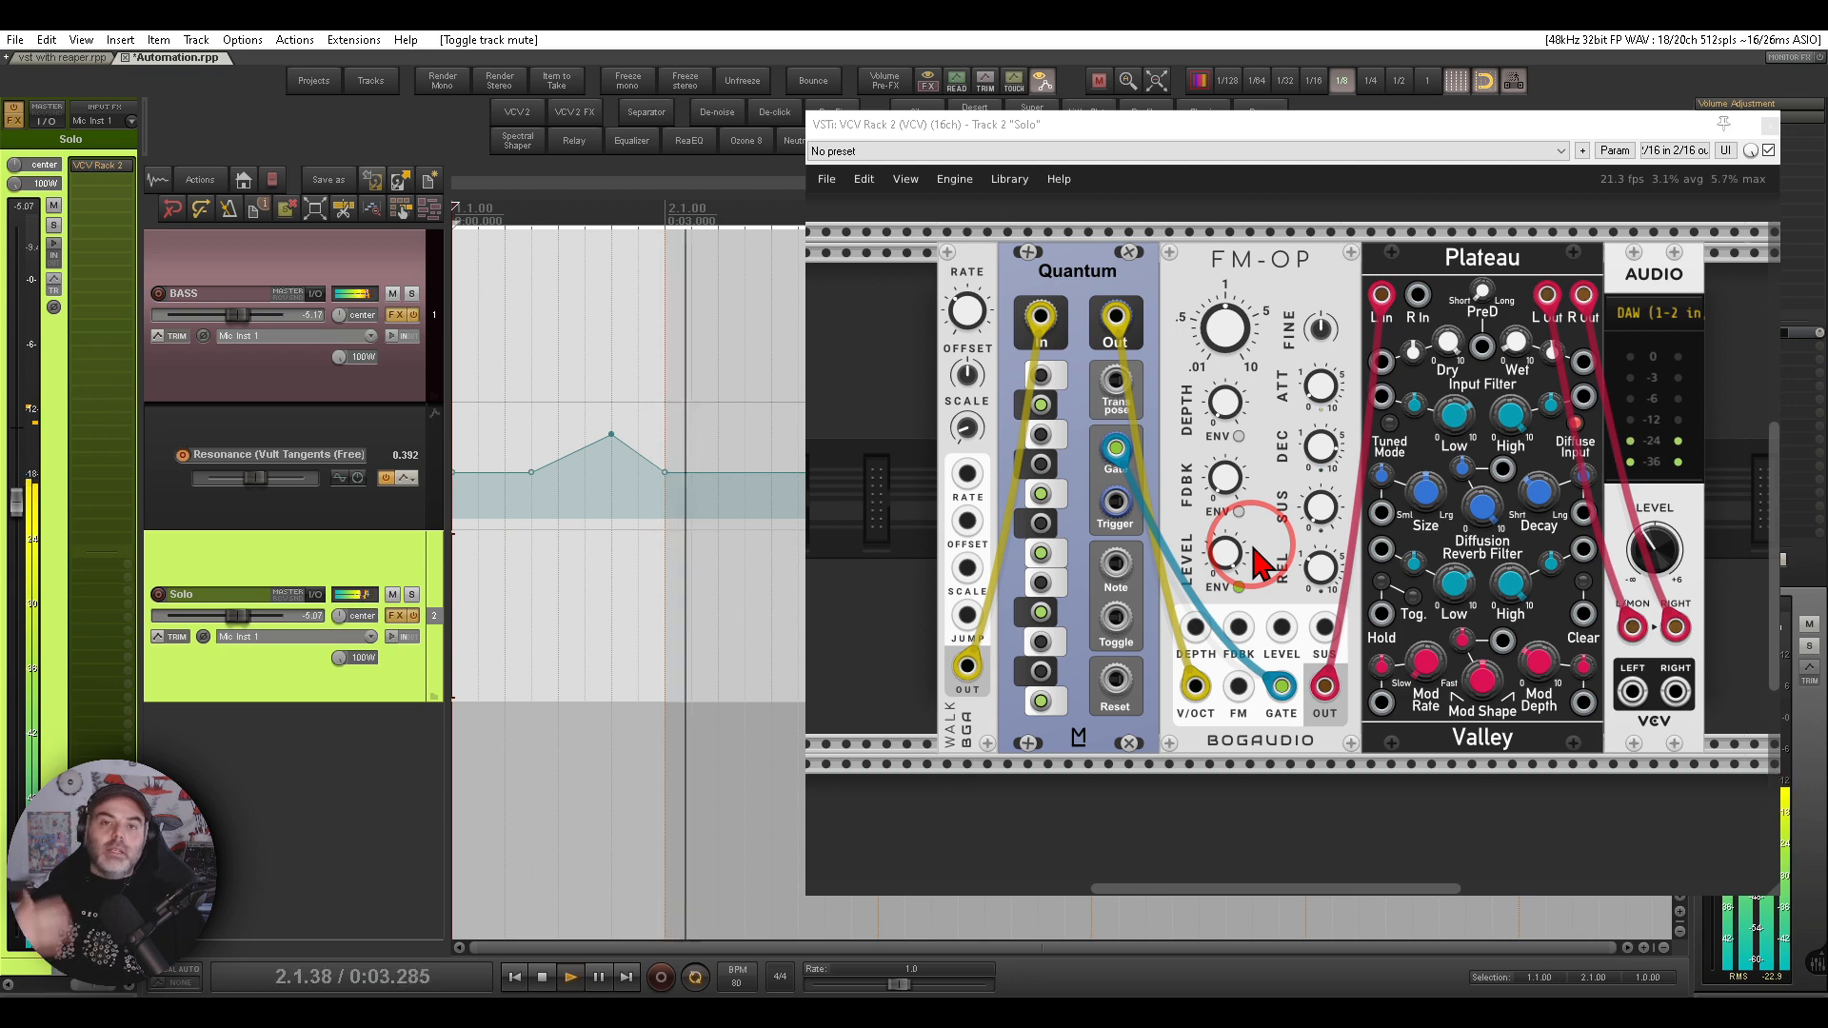
mouse_move(1231, 487)
left_mouse_down()
mouse_move(1294, 533)
mouse_move(1228, 485)
left_mouse_up()
left_click(1616, 150)
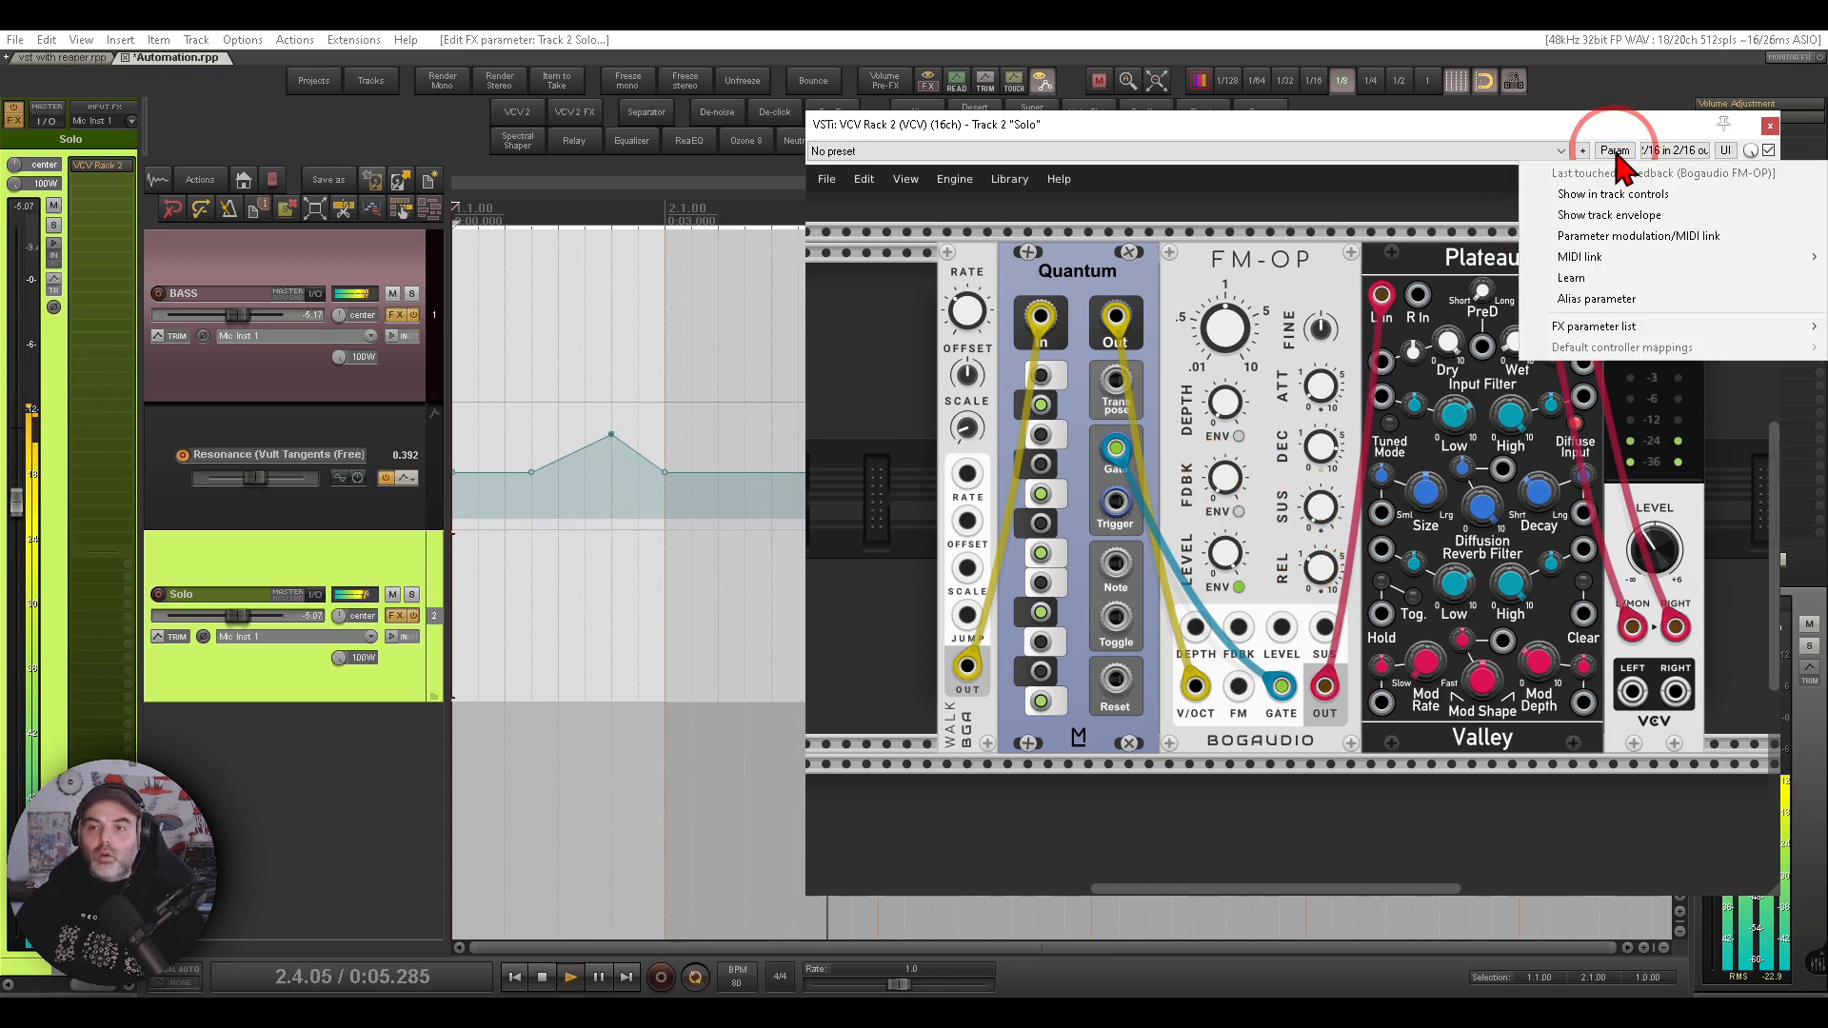
left_click(1610, 215)
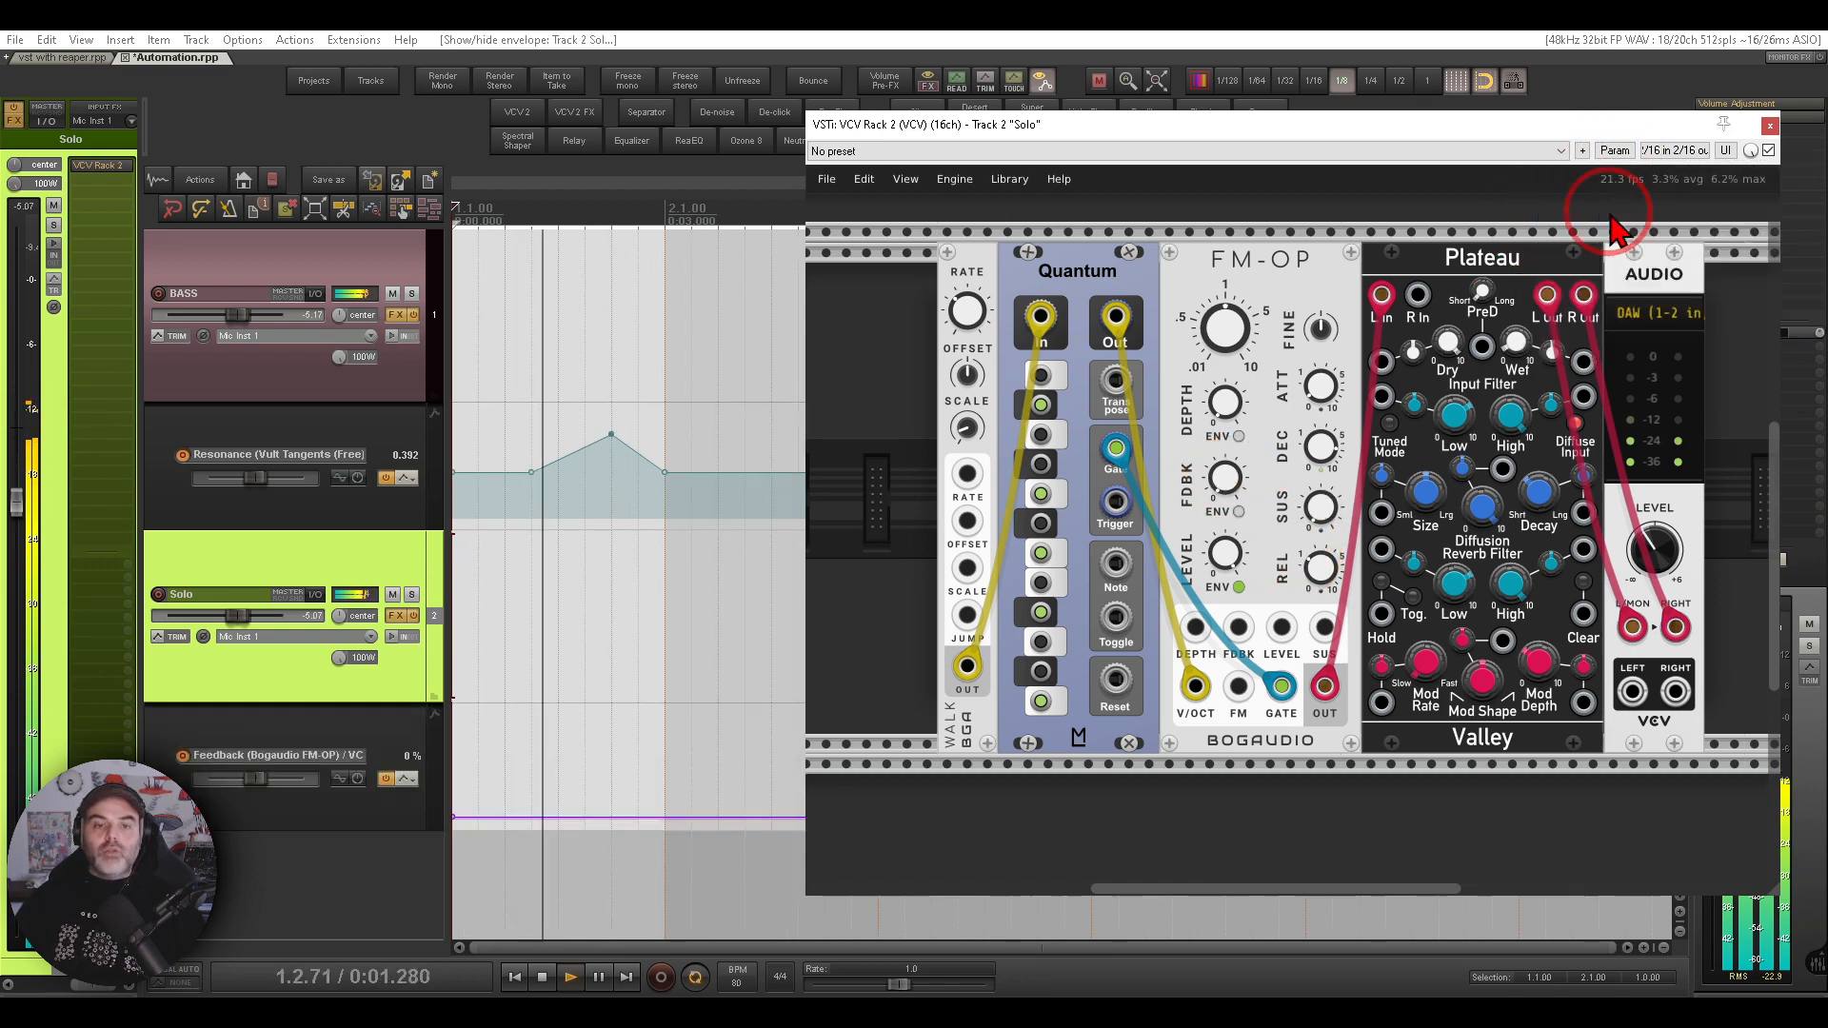
left_click(1769, 125)
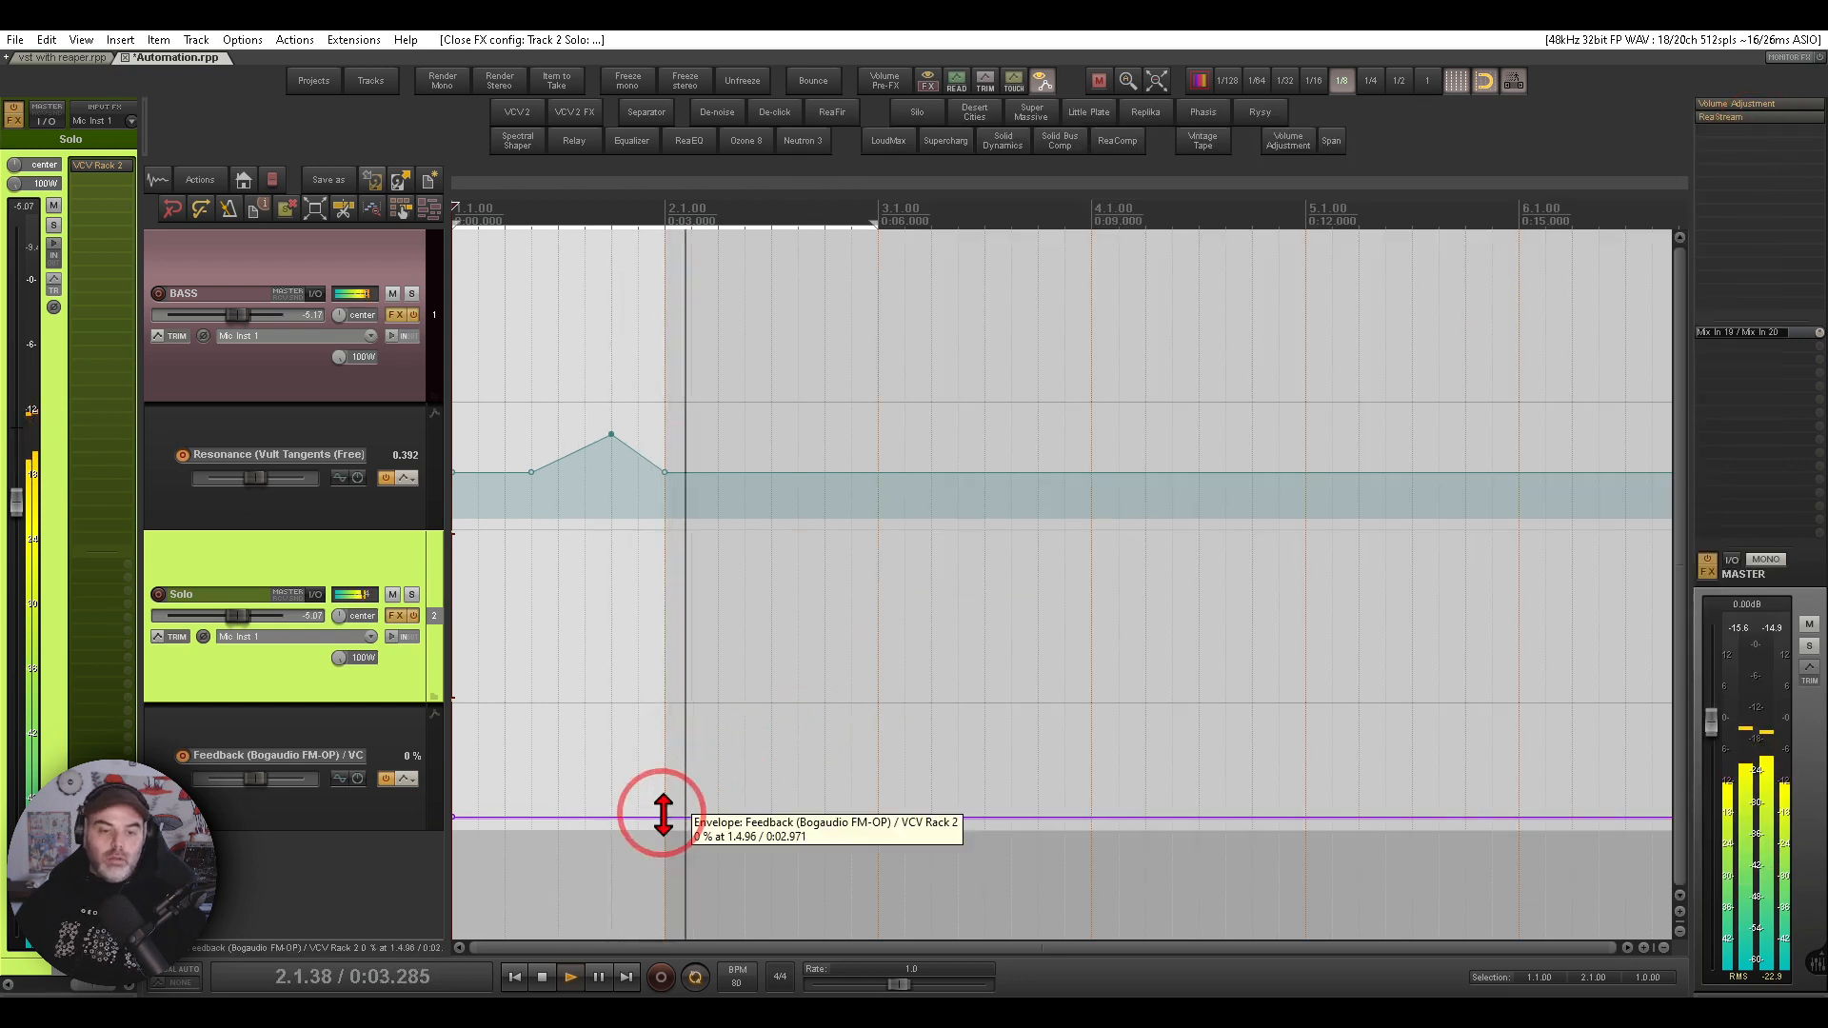
- Add points on the Feedback envelope and raise the one at bar 2
left_click(584, 818)
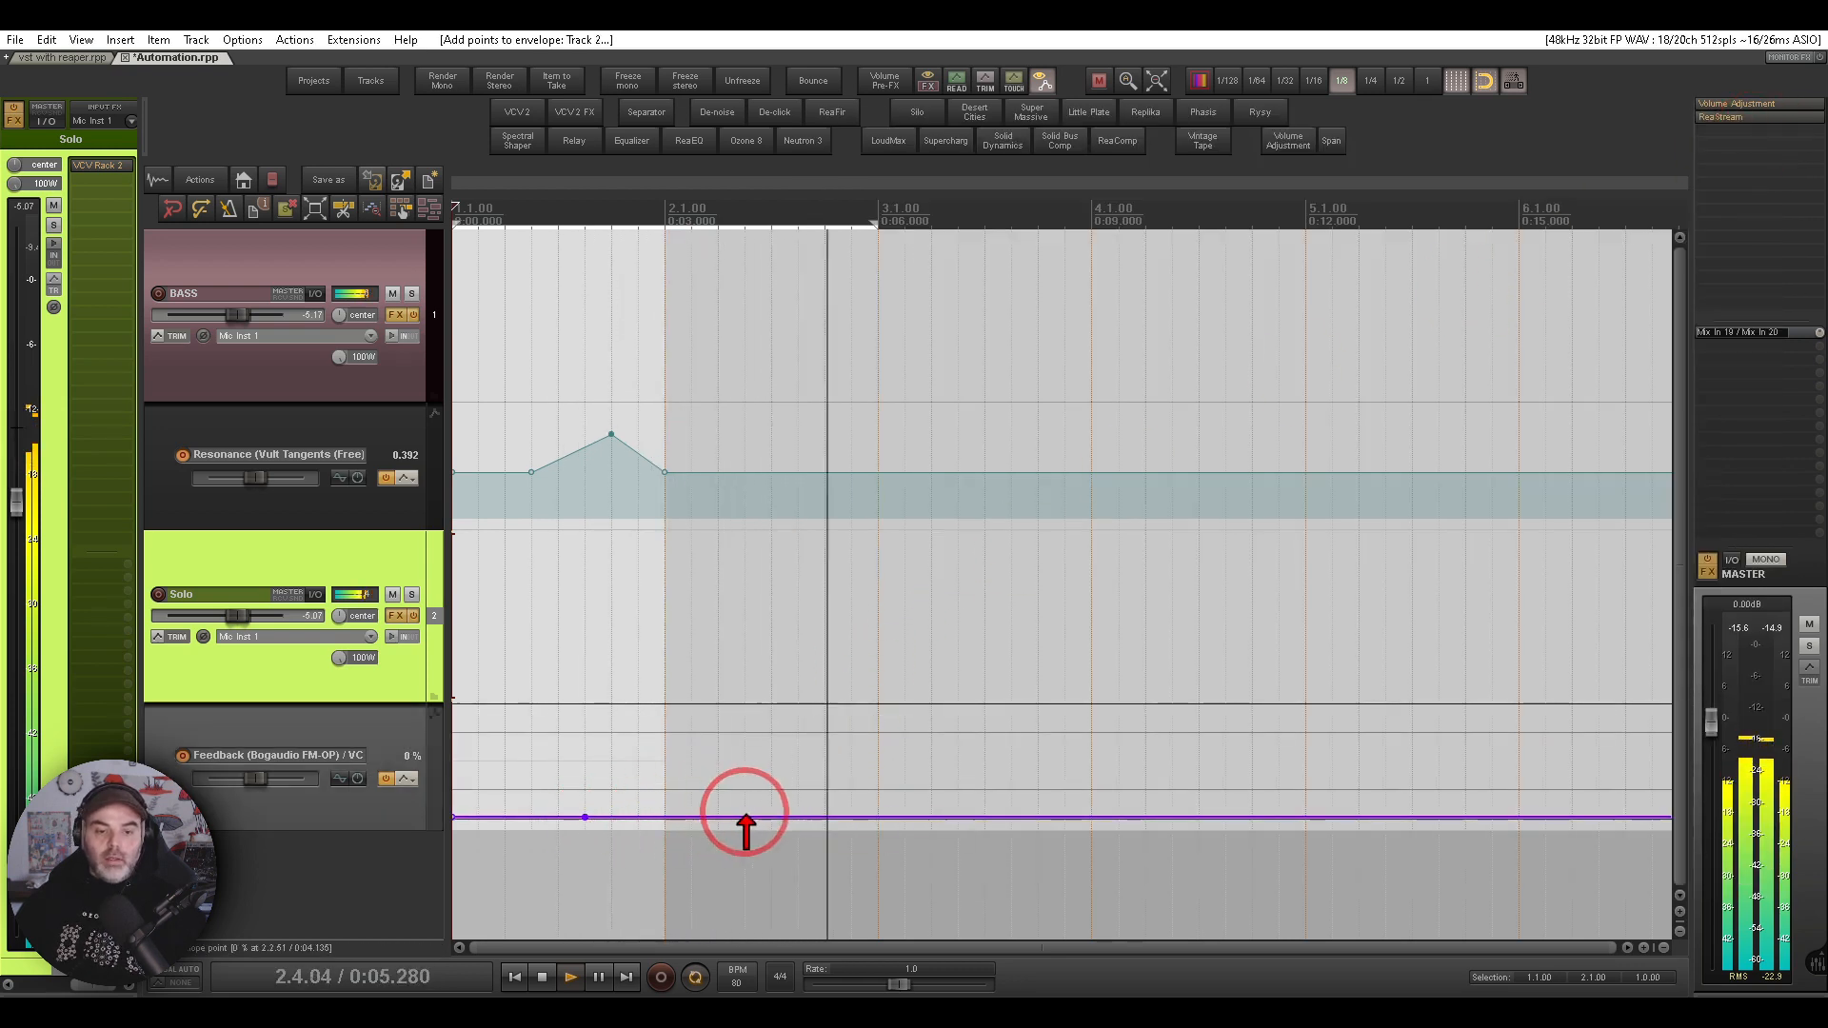
left_click(665, 817)
left_click_drag(665, 817, 663, 755)
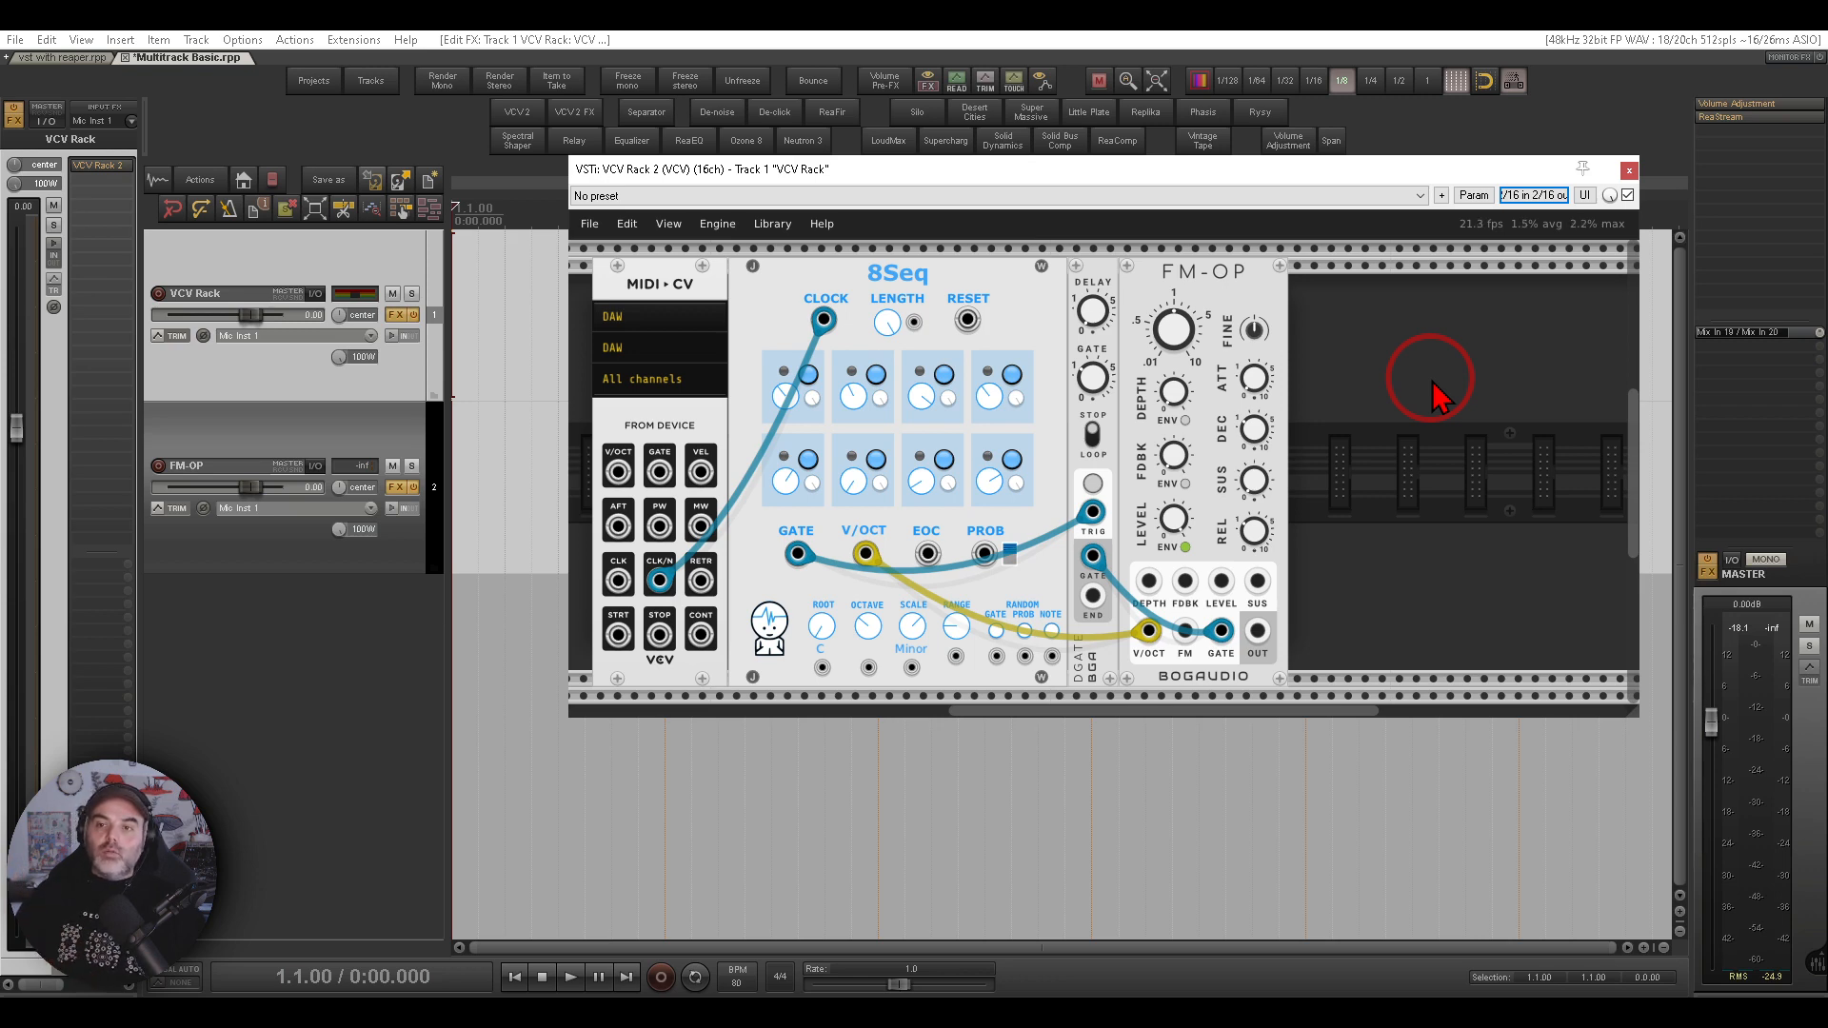
- Set the VCV Rack plug-in pin connector's track channels to 16
key("ctrl+2")
left_click_drag(1573, 166, 1608, 207)
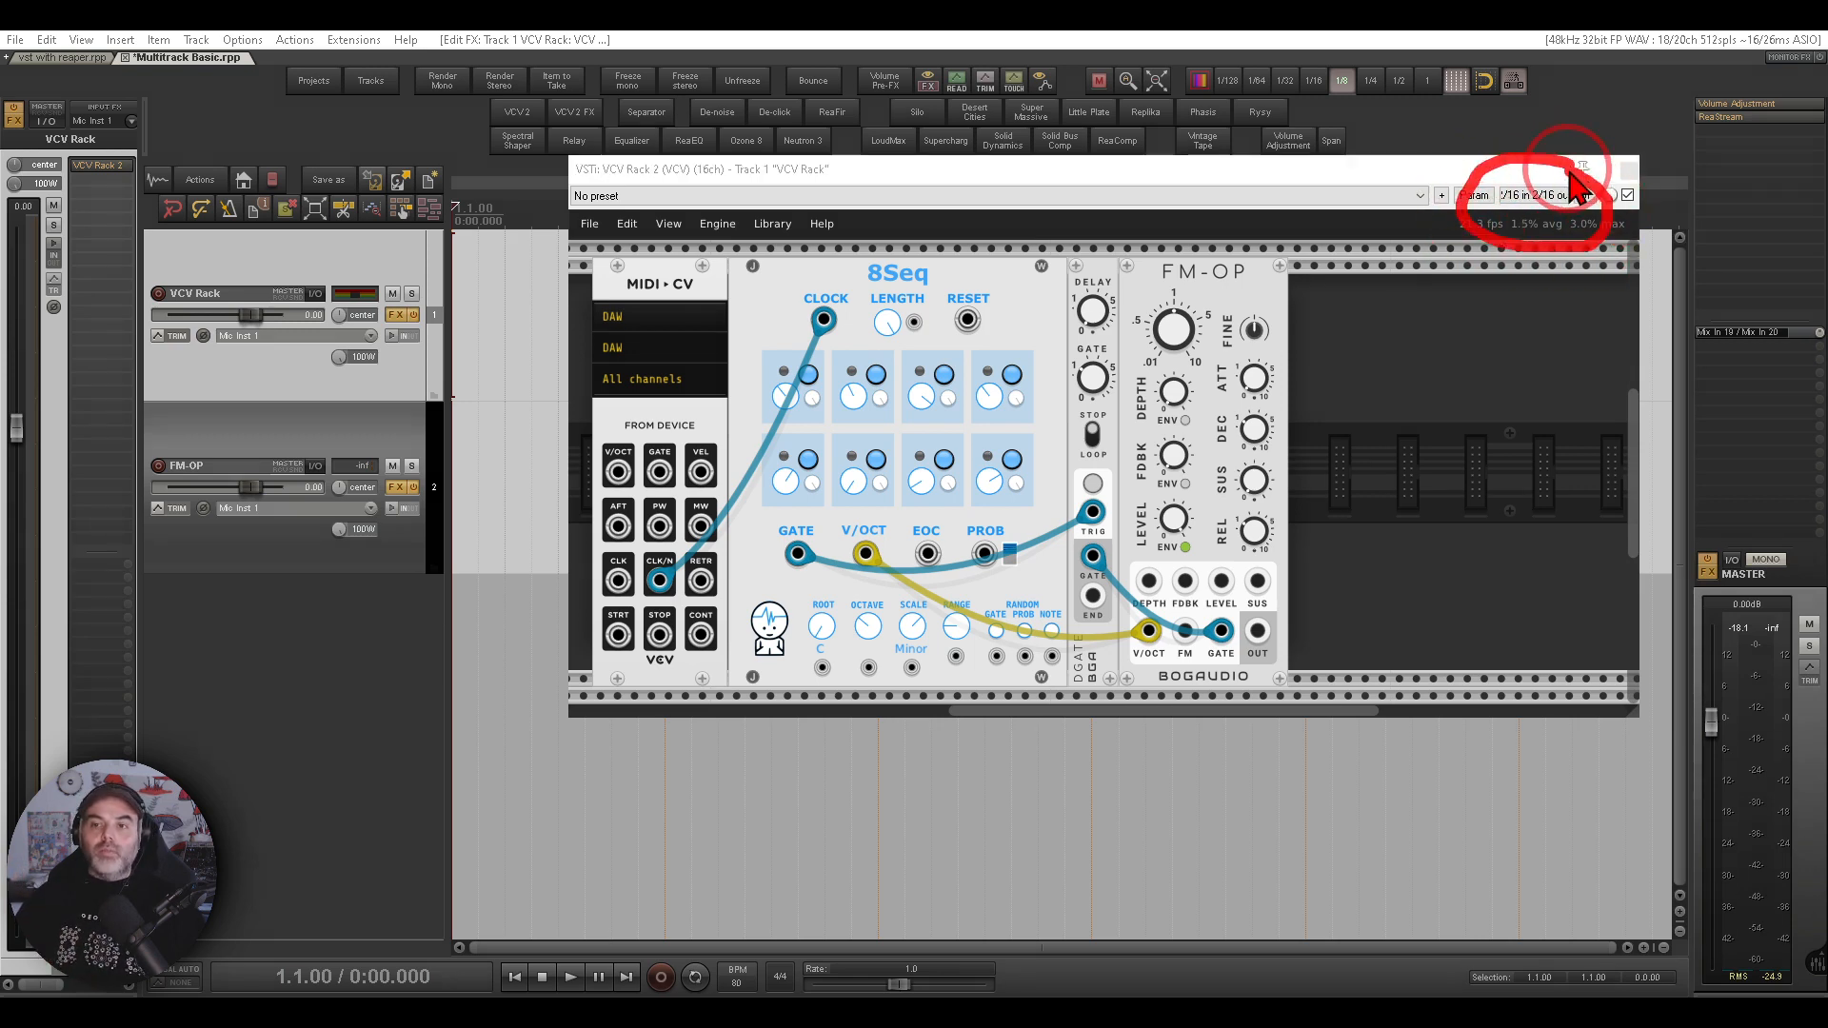
key("Escape")
left_click(1533, 200)
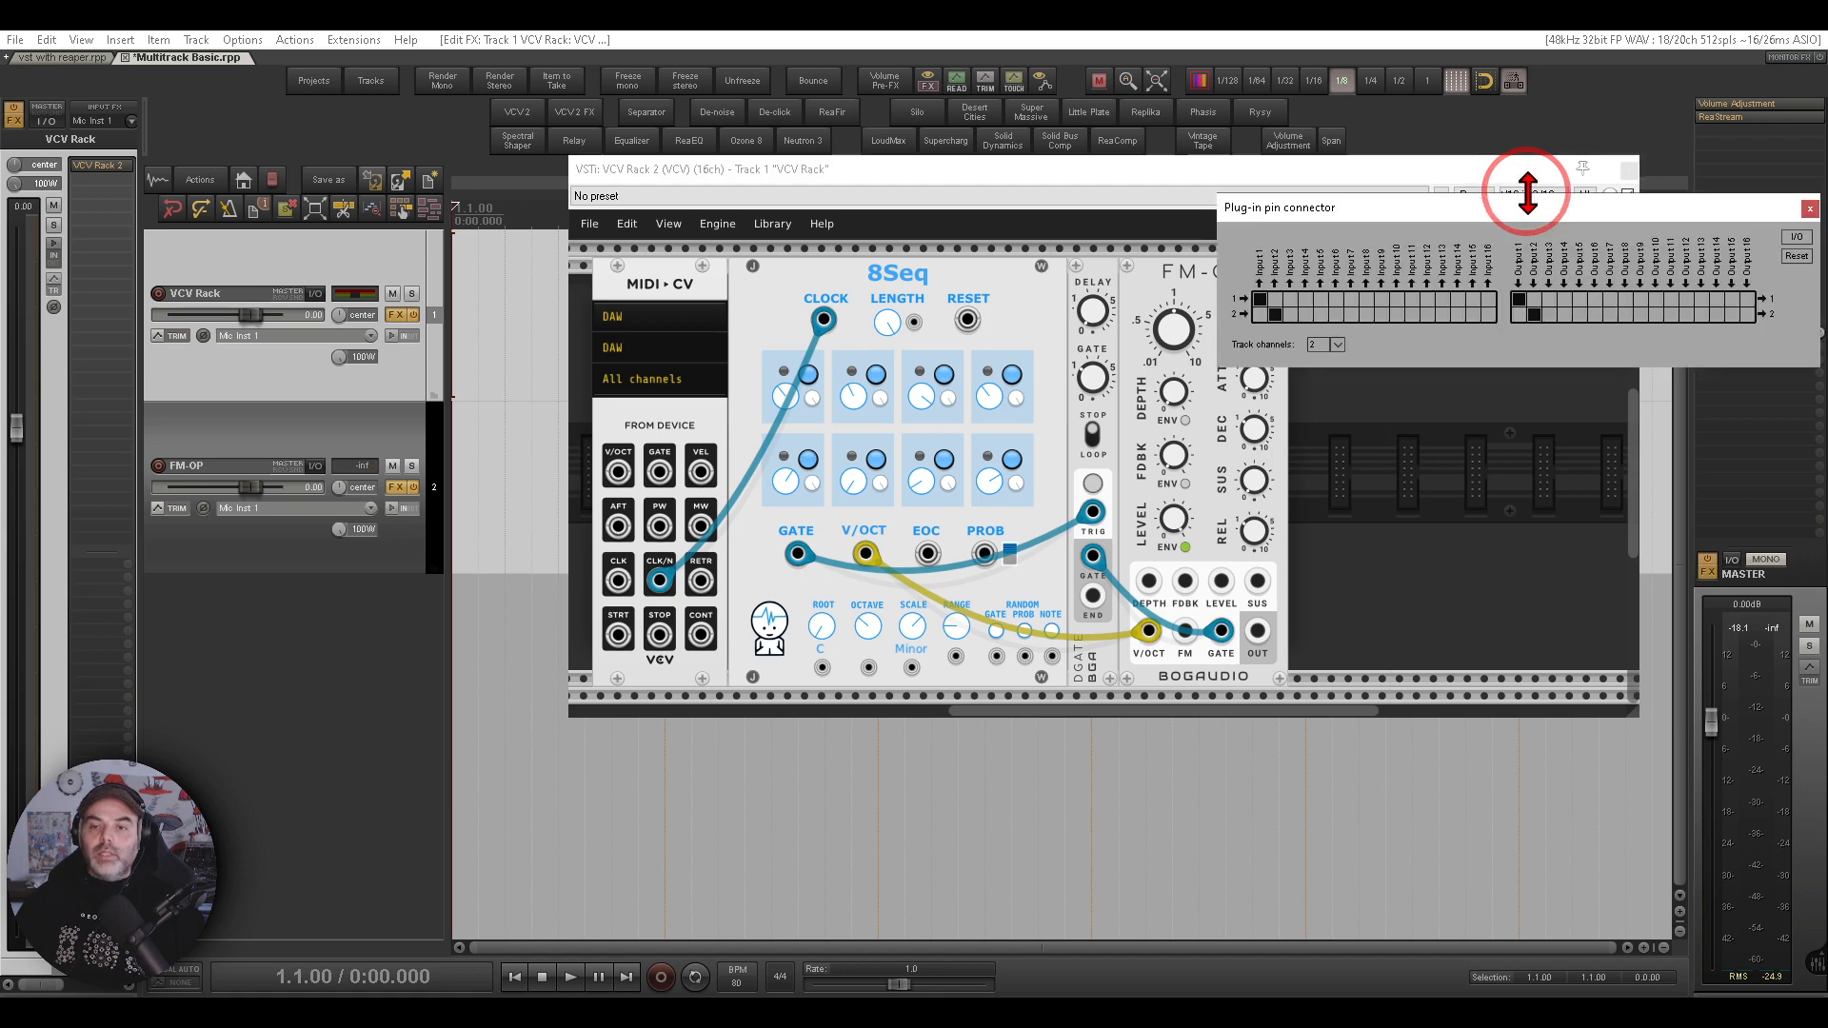
left_click(1333, 345)
left_click(1357, 505)
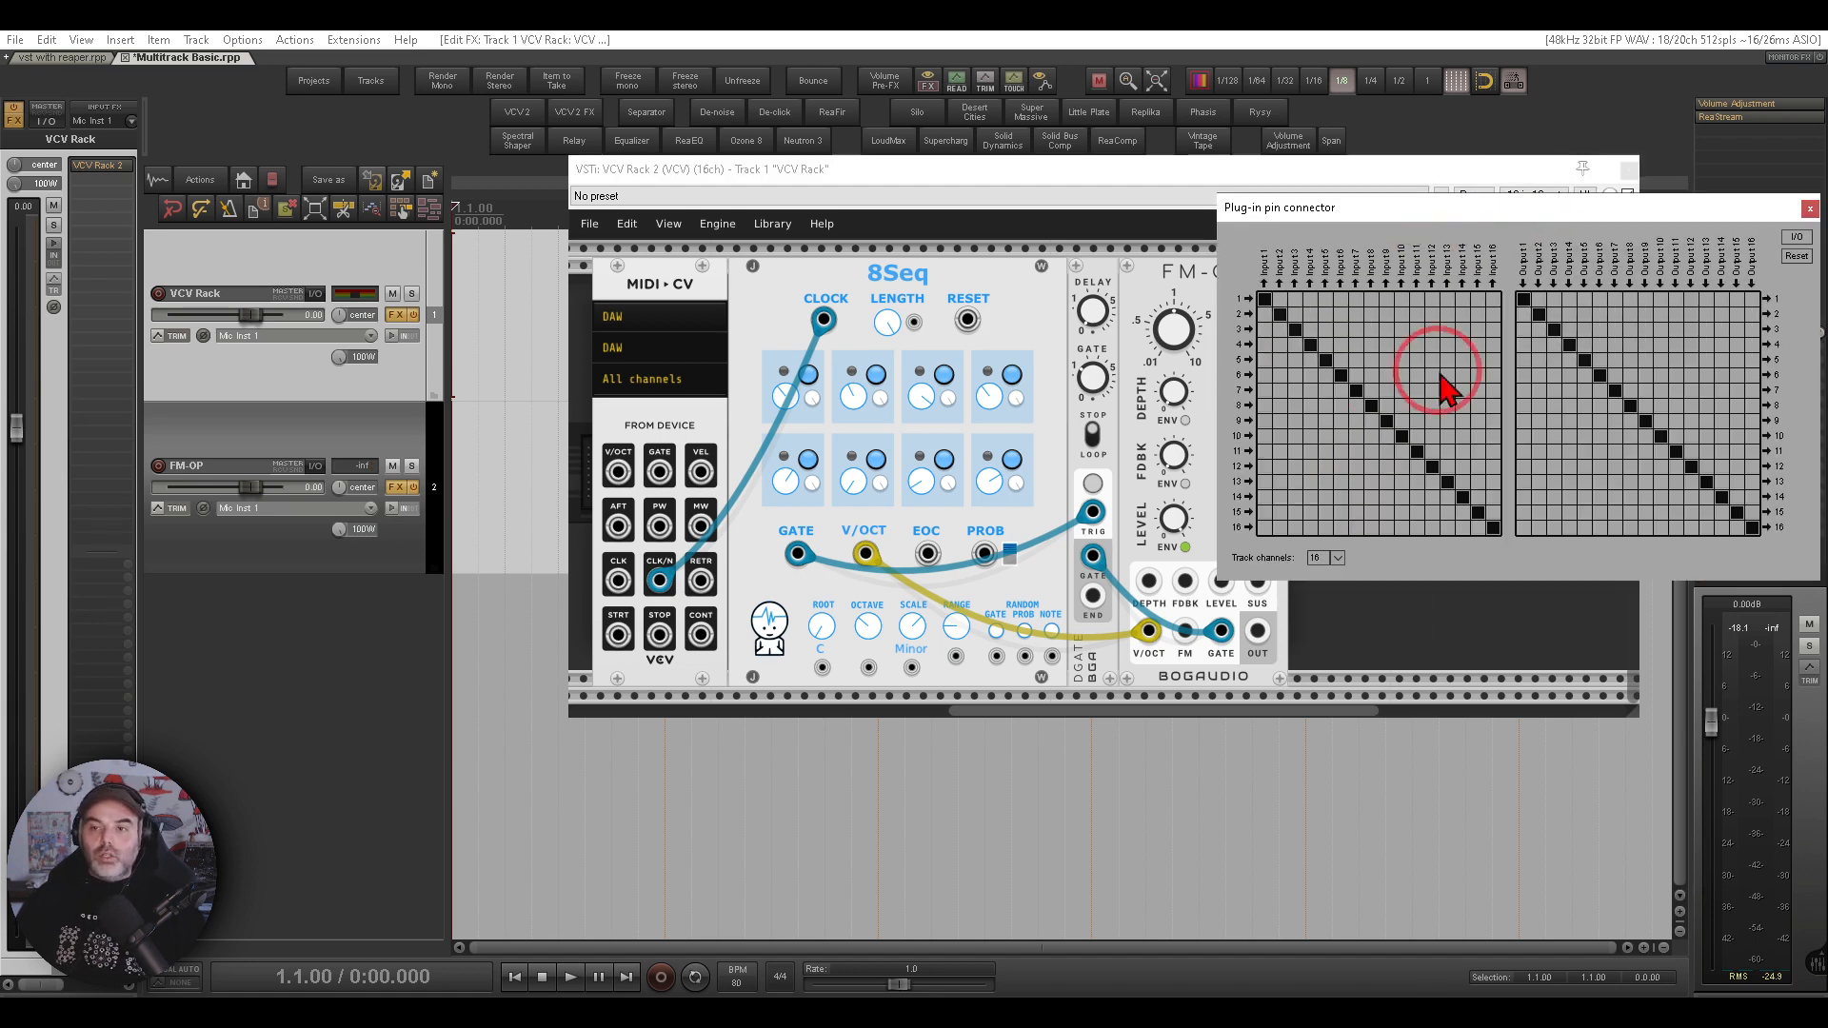
left_click(1809, 209)
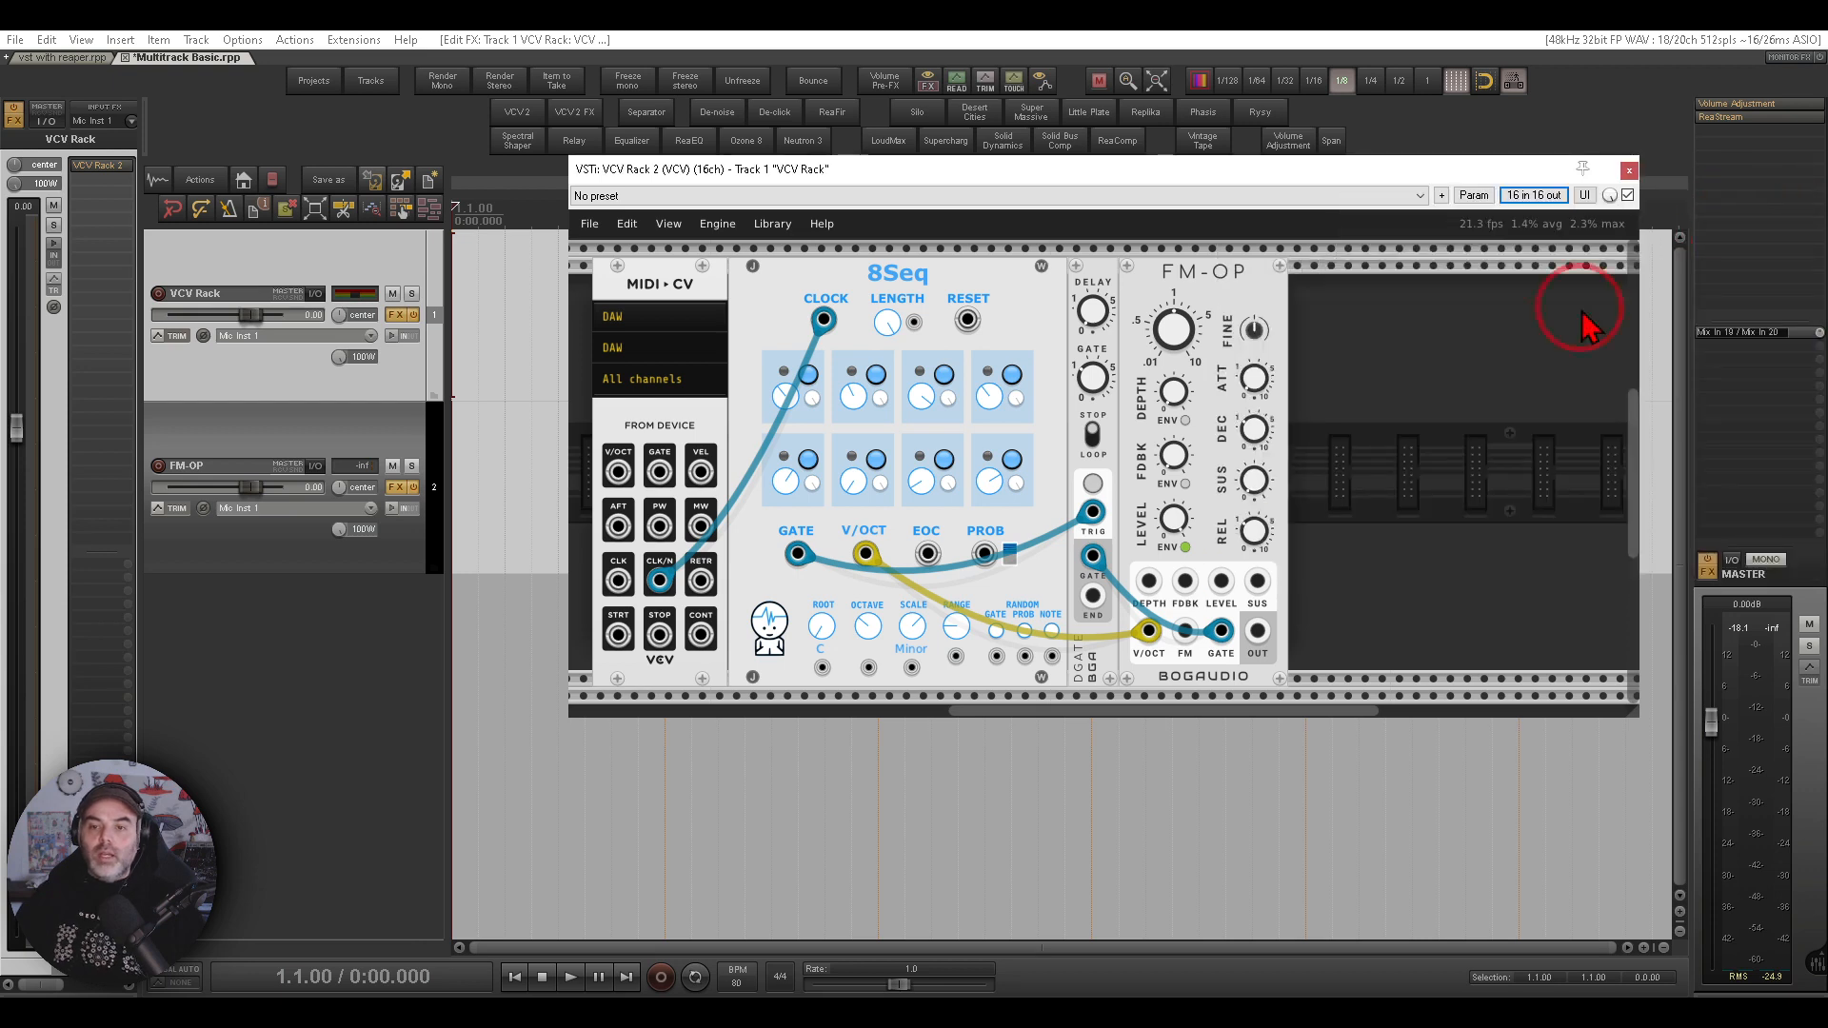
- Add an Audio 16 module to the rack, patch FM-OP's output into its first To Device input, and close the rack
right_click(1481, 464)
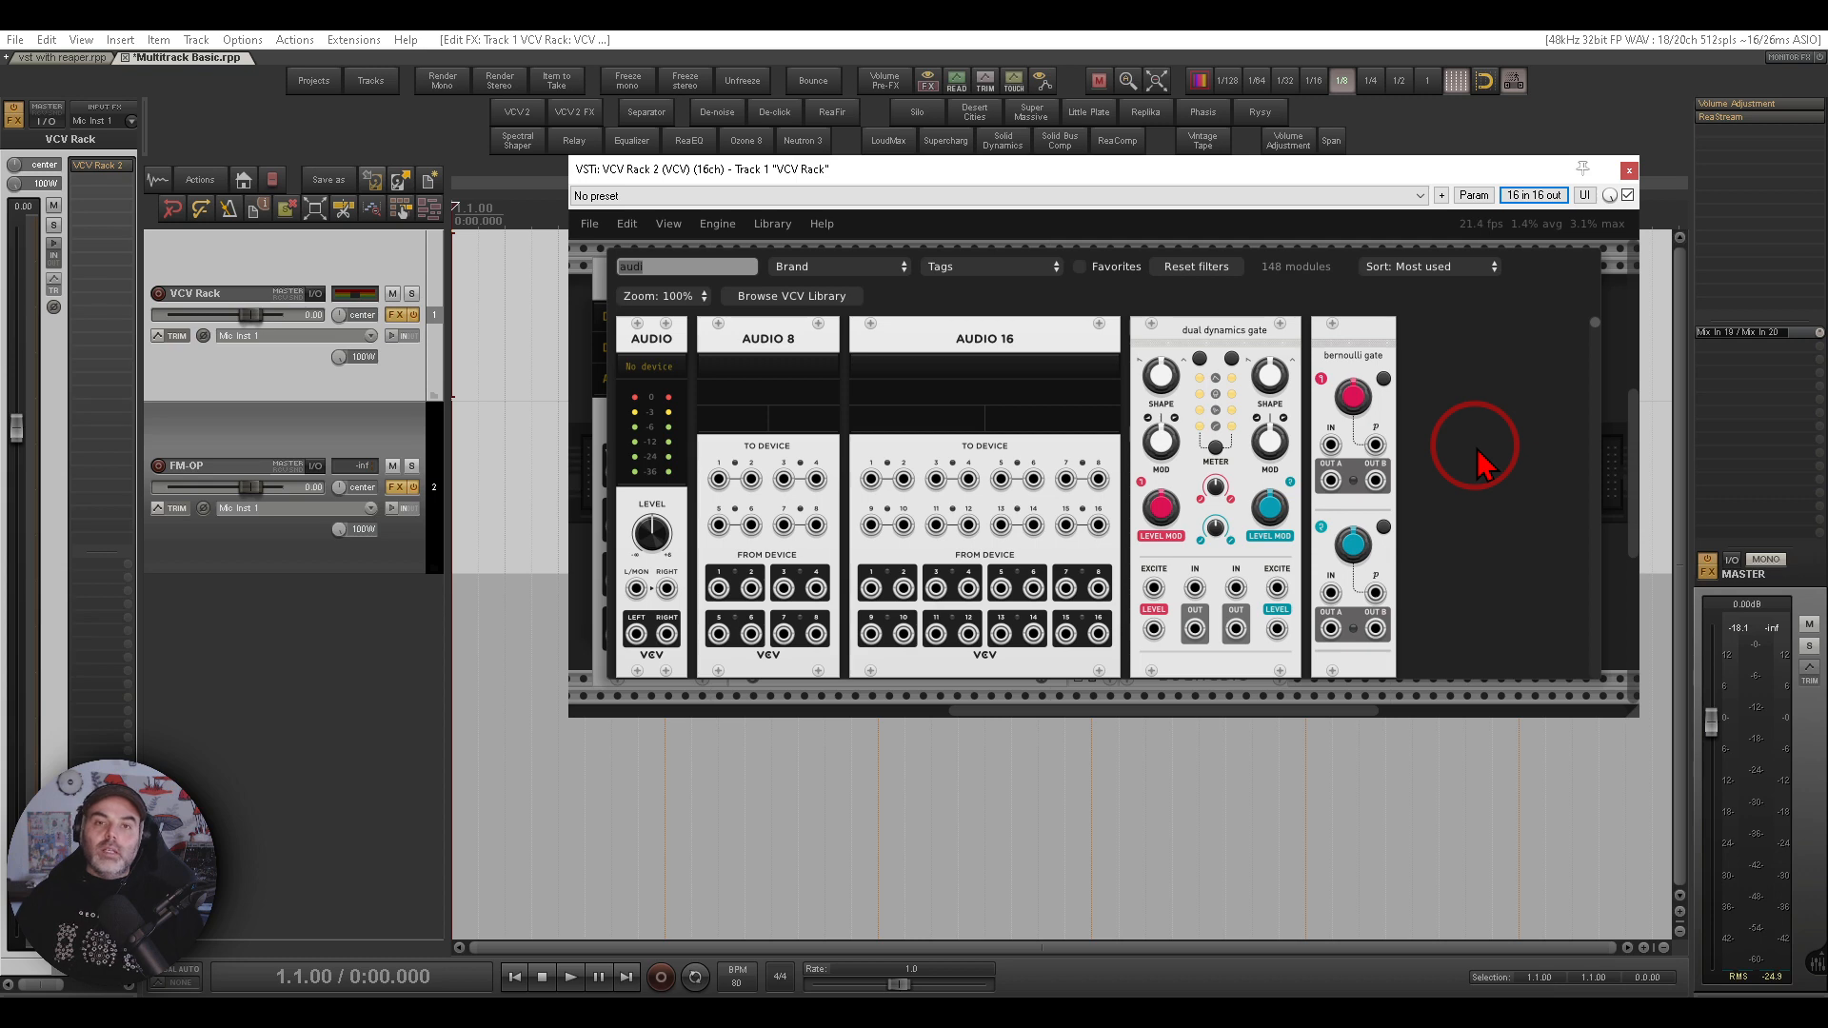
left_click(1062, 334)
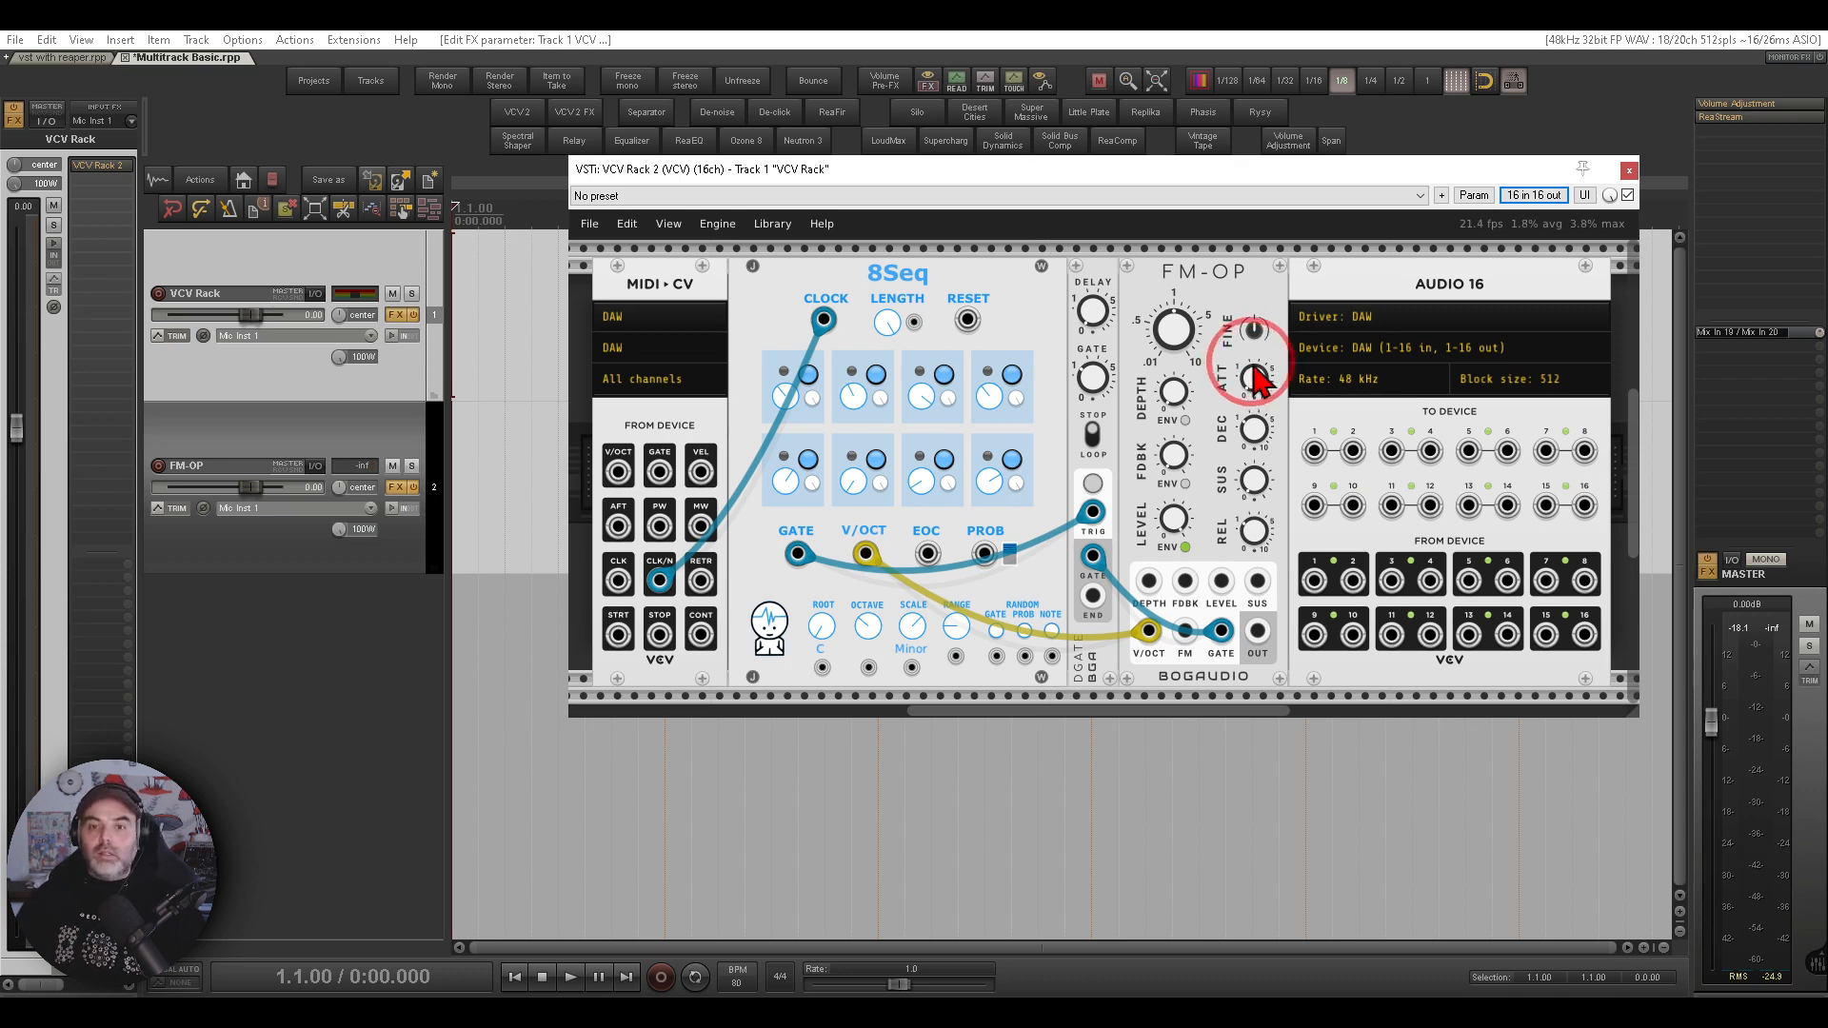
mouse_move(1189, 224)
left_mouse_down()
mouse_move(1265, 272)
mouse_move(1255, 257)
left_mouse_up()
left_click_drag(1257, 631, 1312, 452)
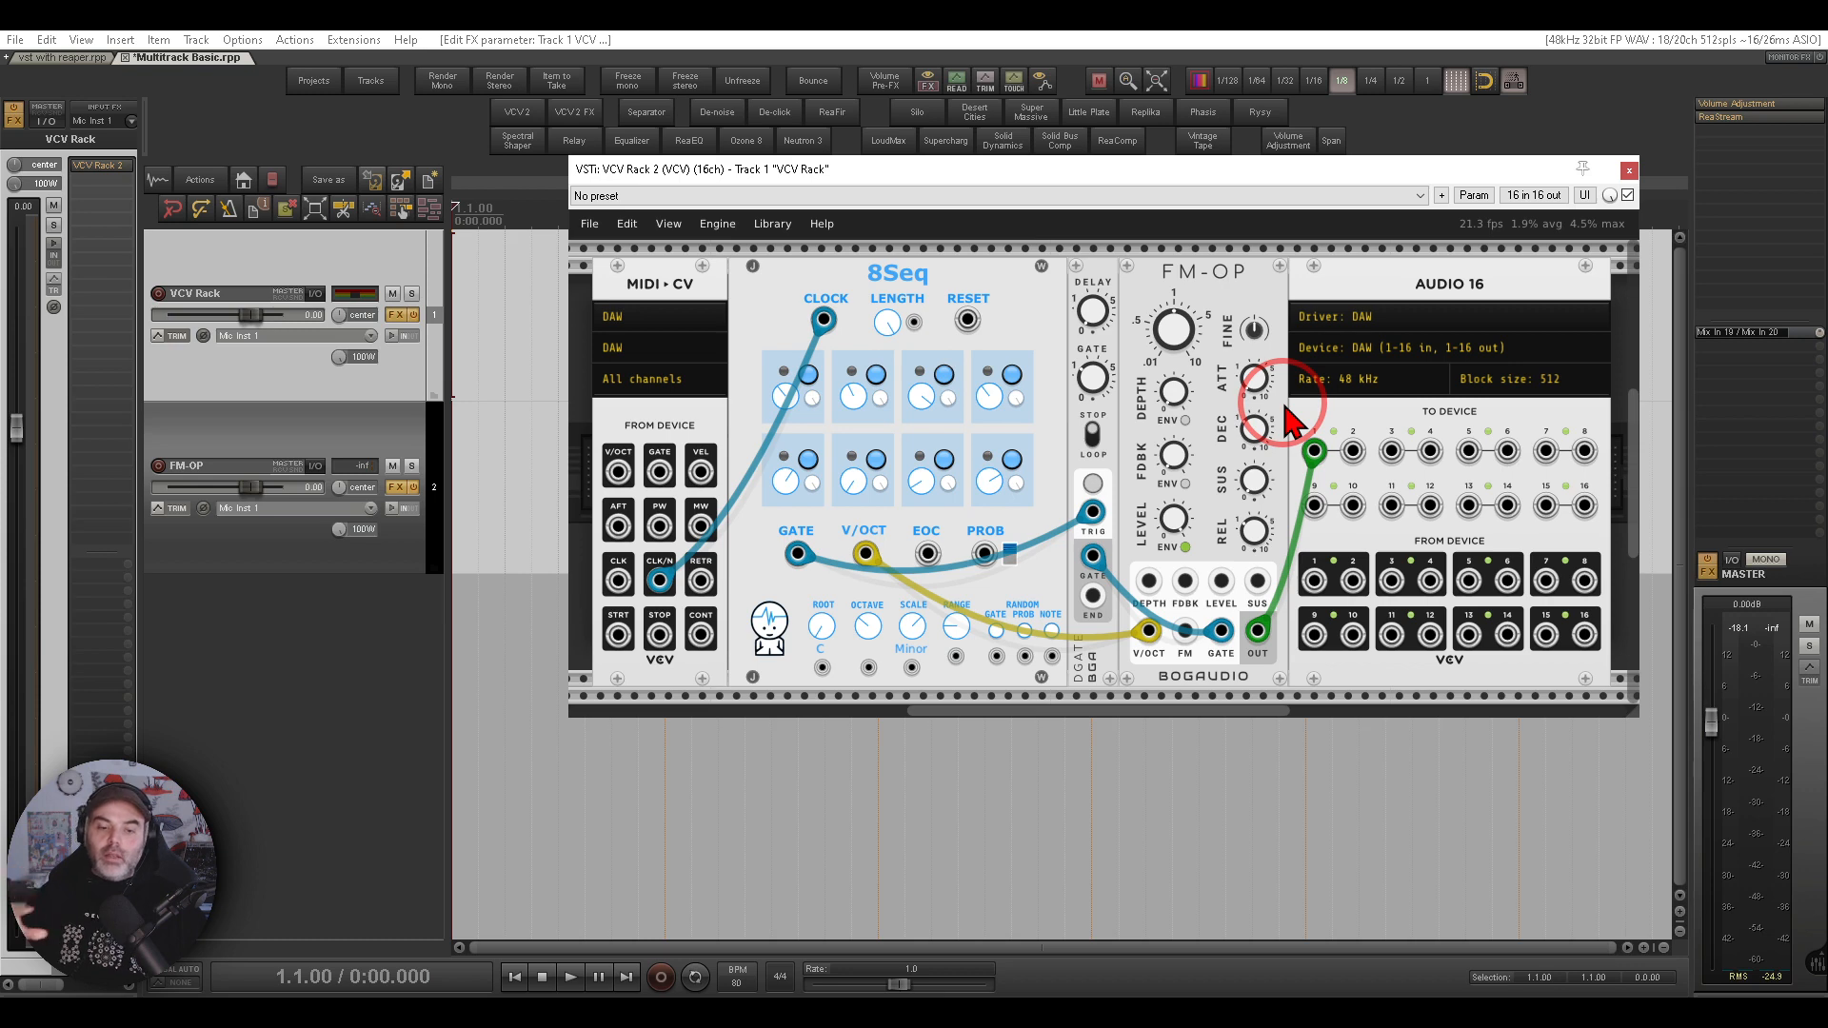
left_click(571, 977)
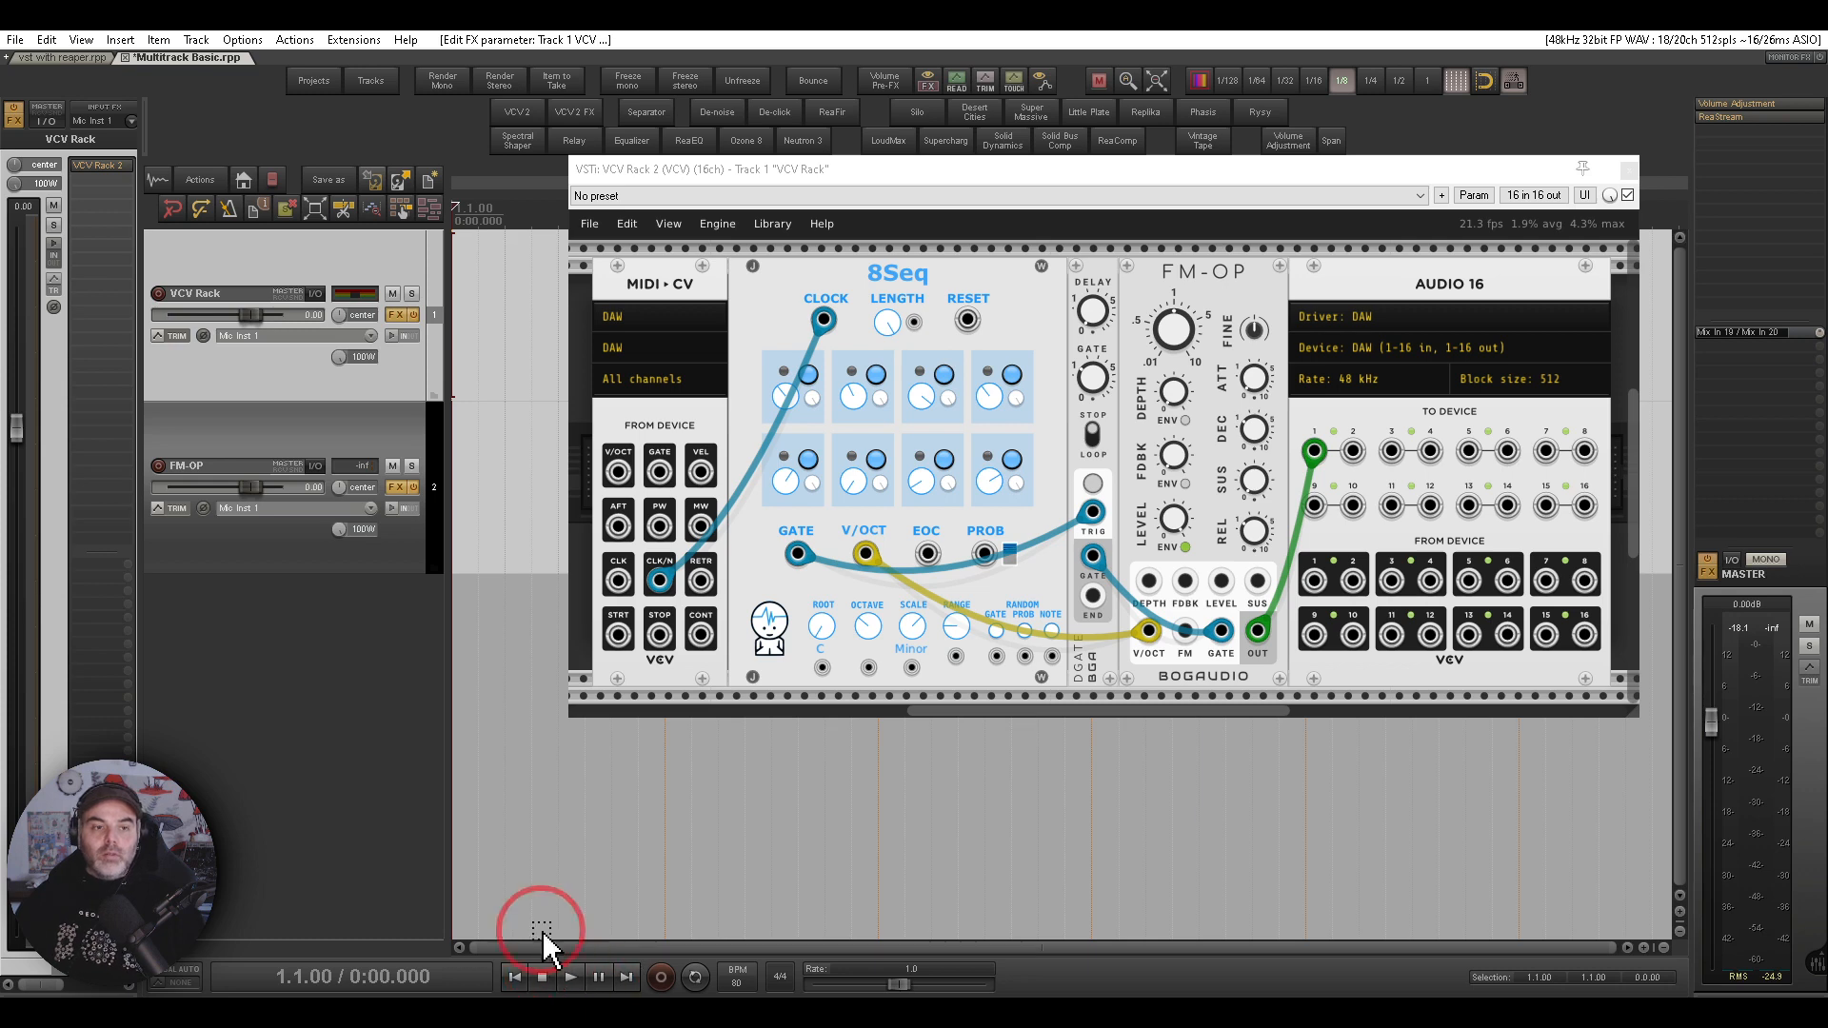
left_click(1630, 172)
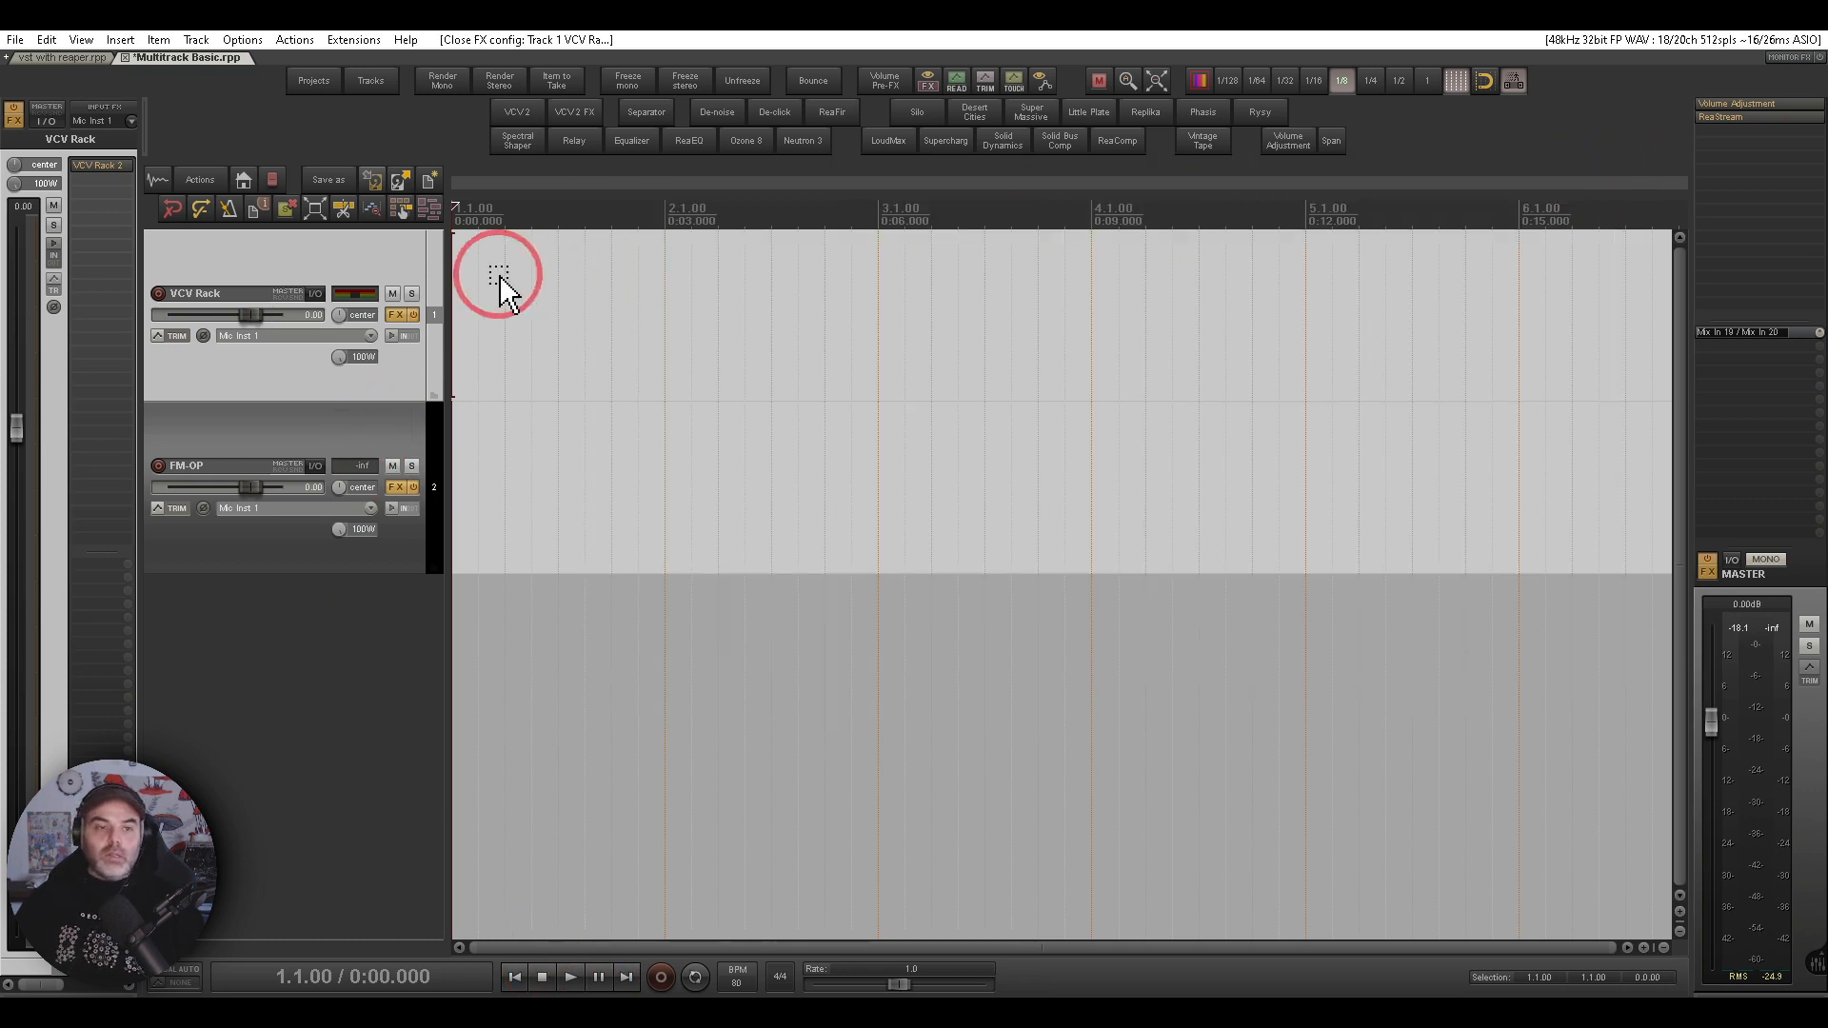
left_click_drag(344, 268, 194, 253)
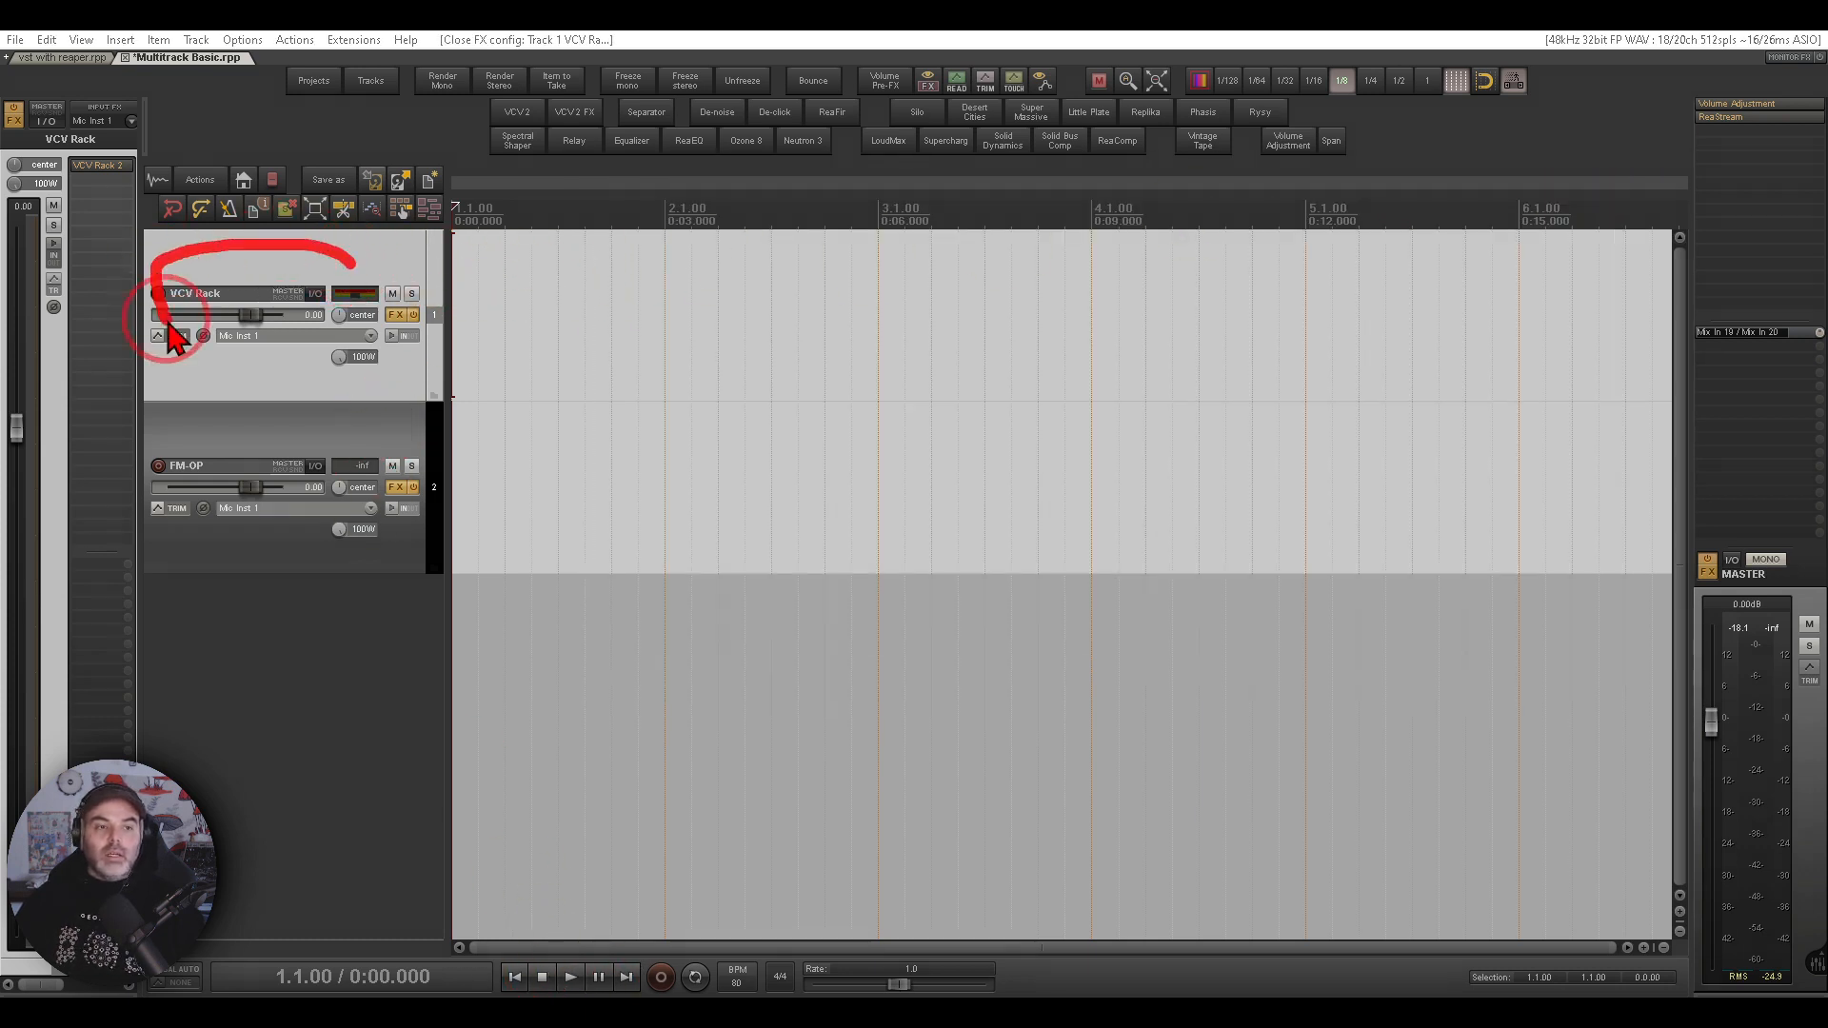
mouse_move(174, 338)
left_mouse_down()
mouse_move(368, 327)
mouse_move(376, 285)
mouse_move(405, 277)
left_mouse_up()
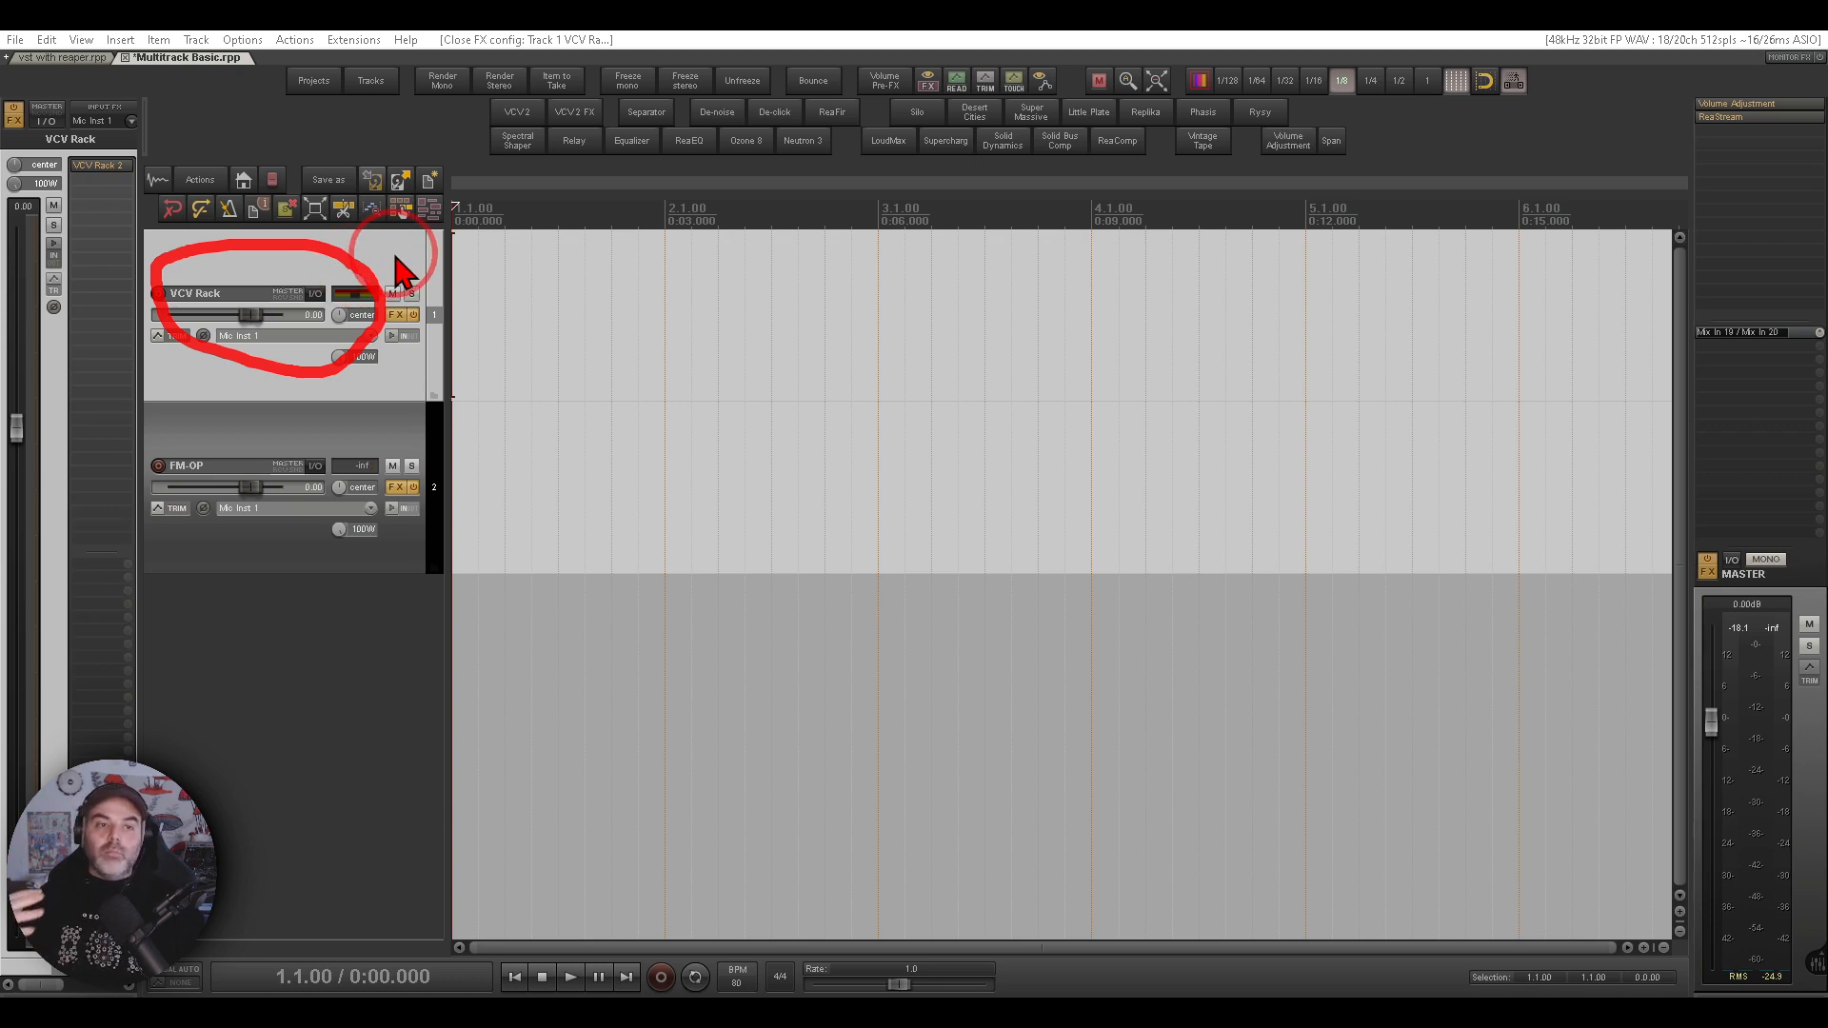
key("Escape")
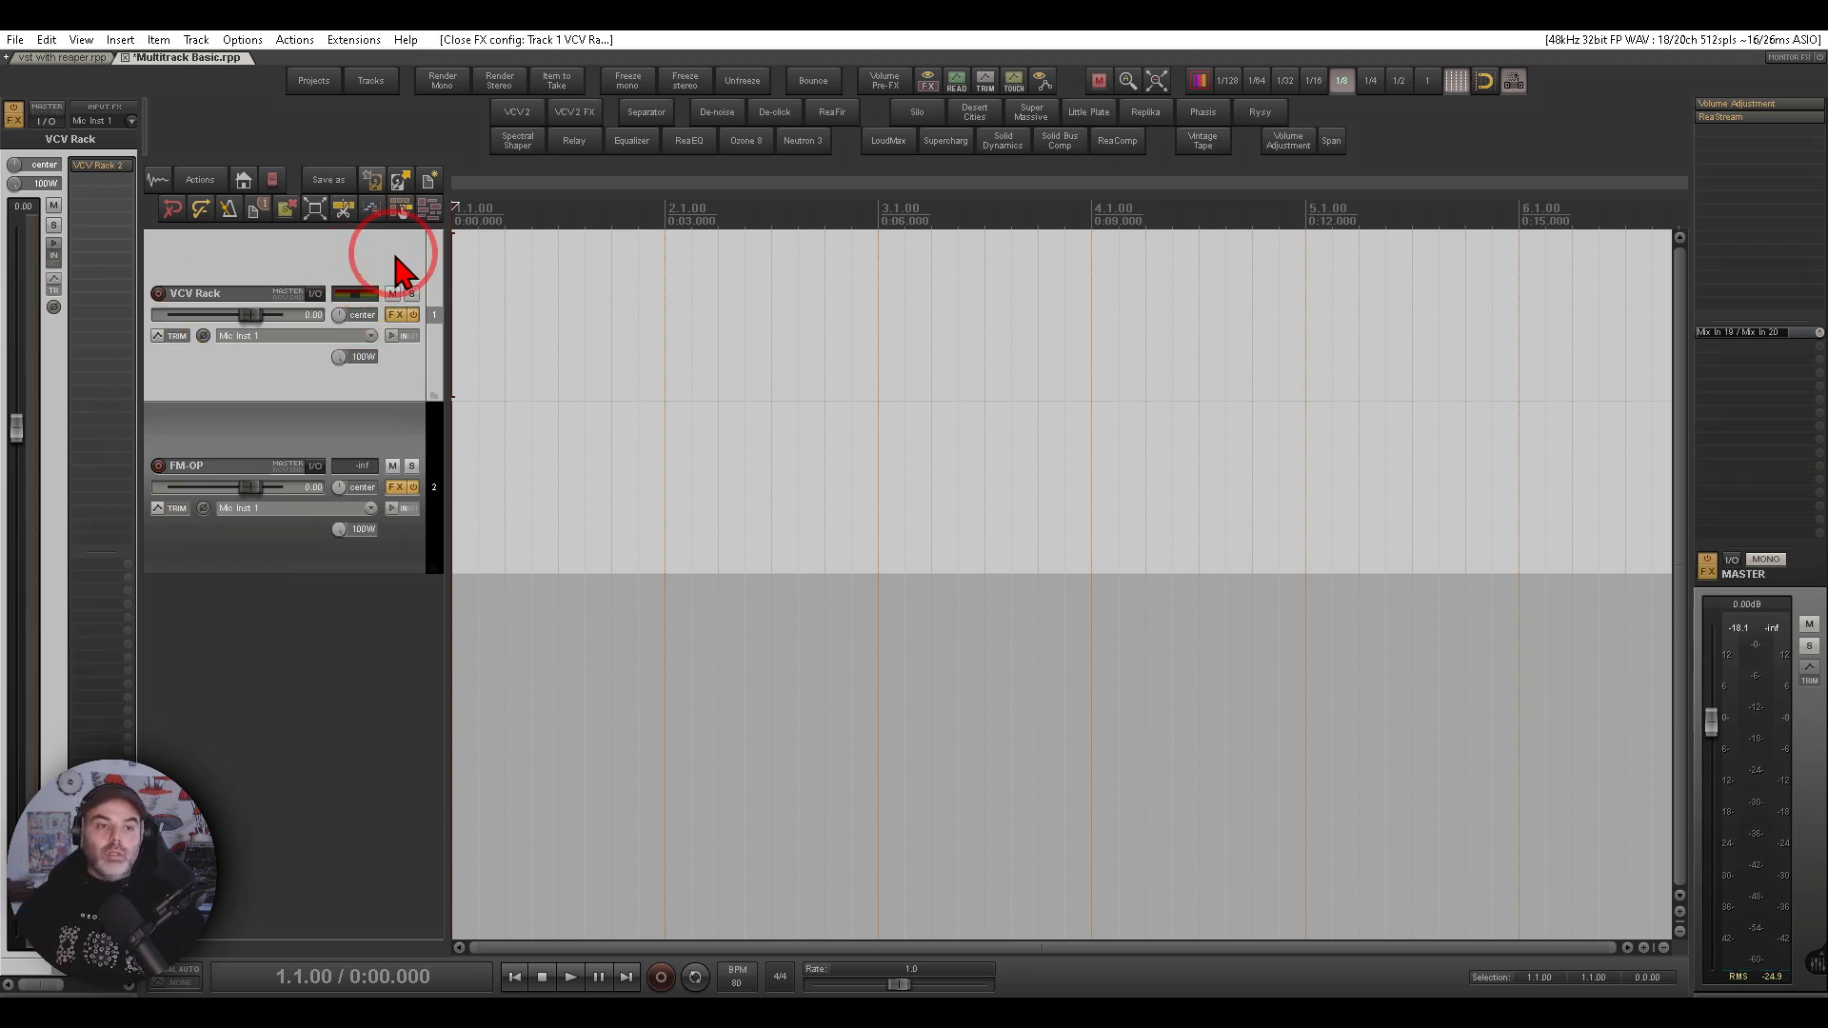
- Disable the master send of the VCV Rack track in its routing settings
left_click(320, 296)
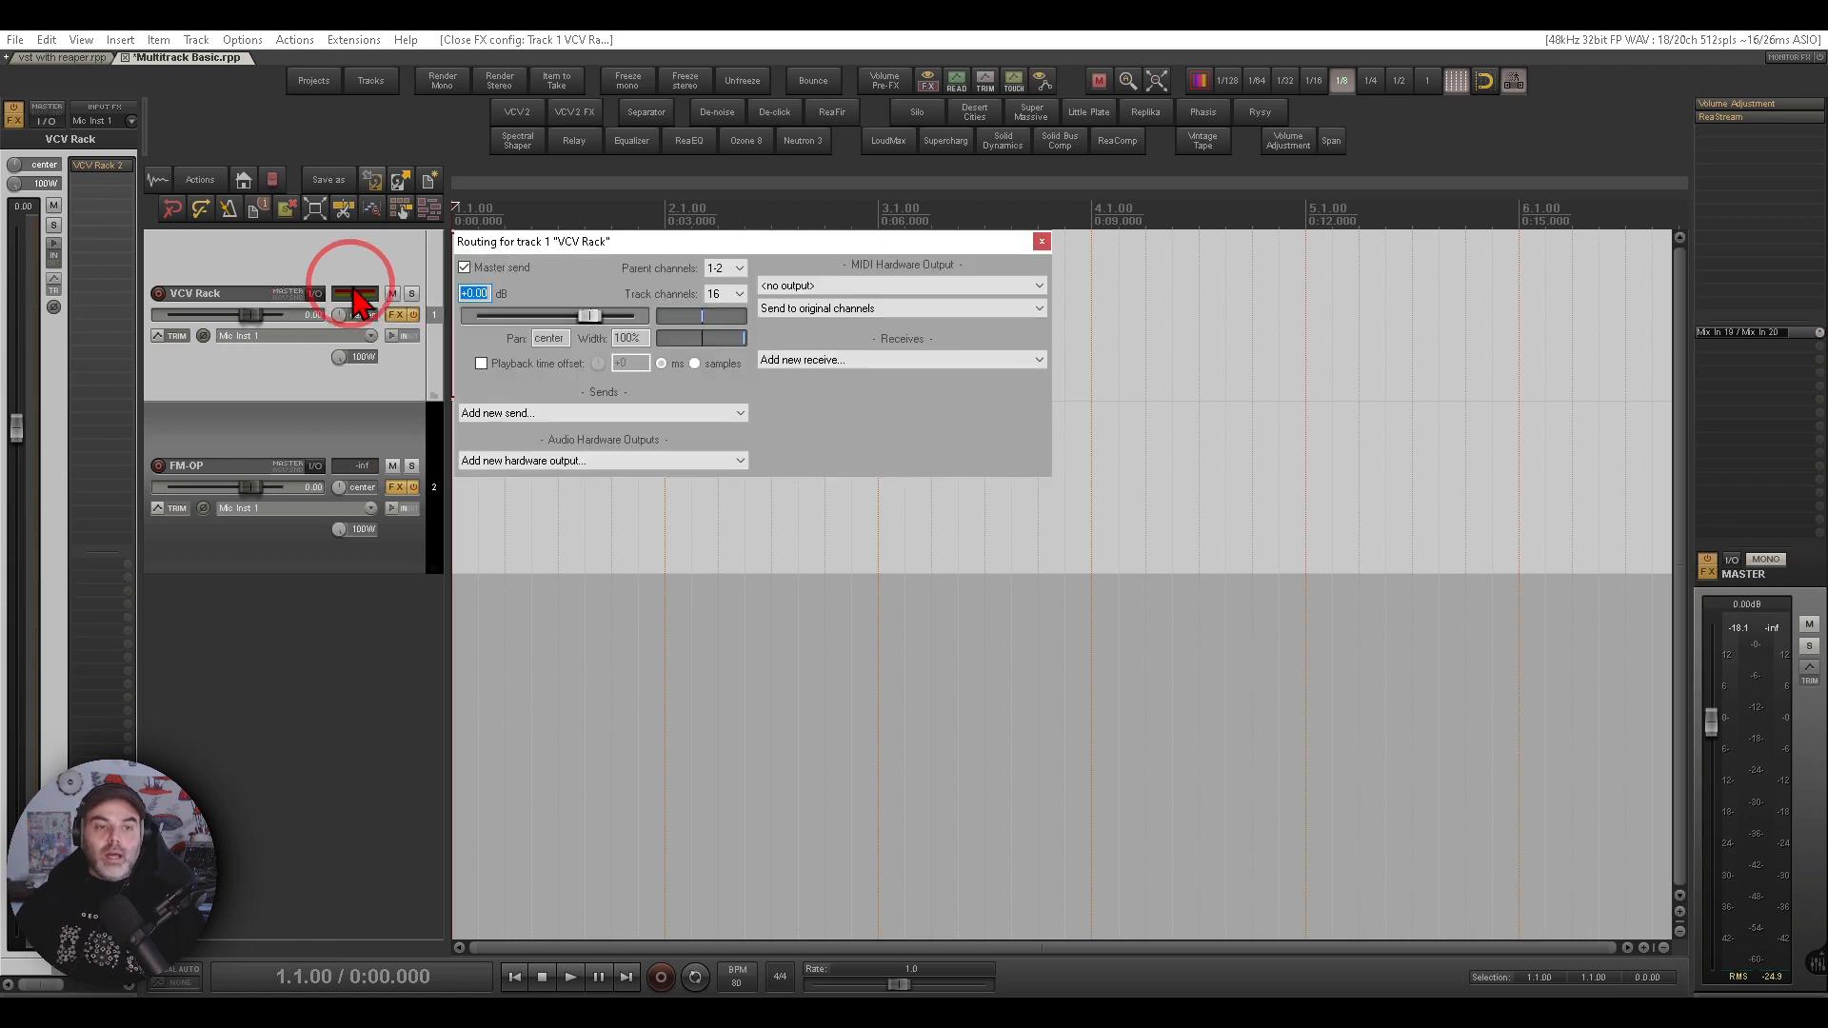
left_click(465, 269)
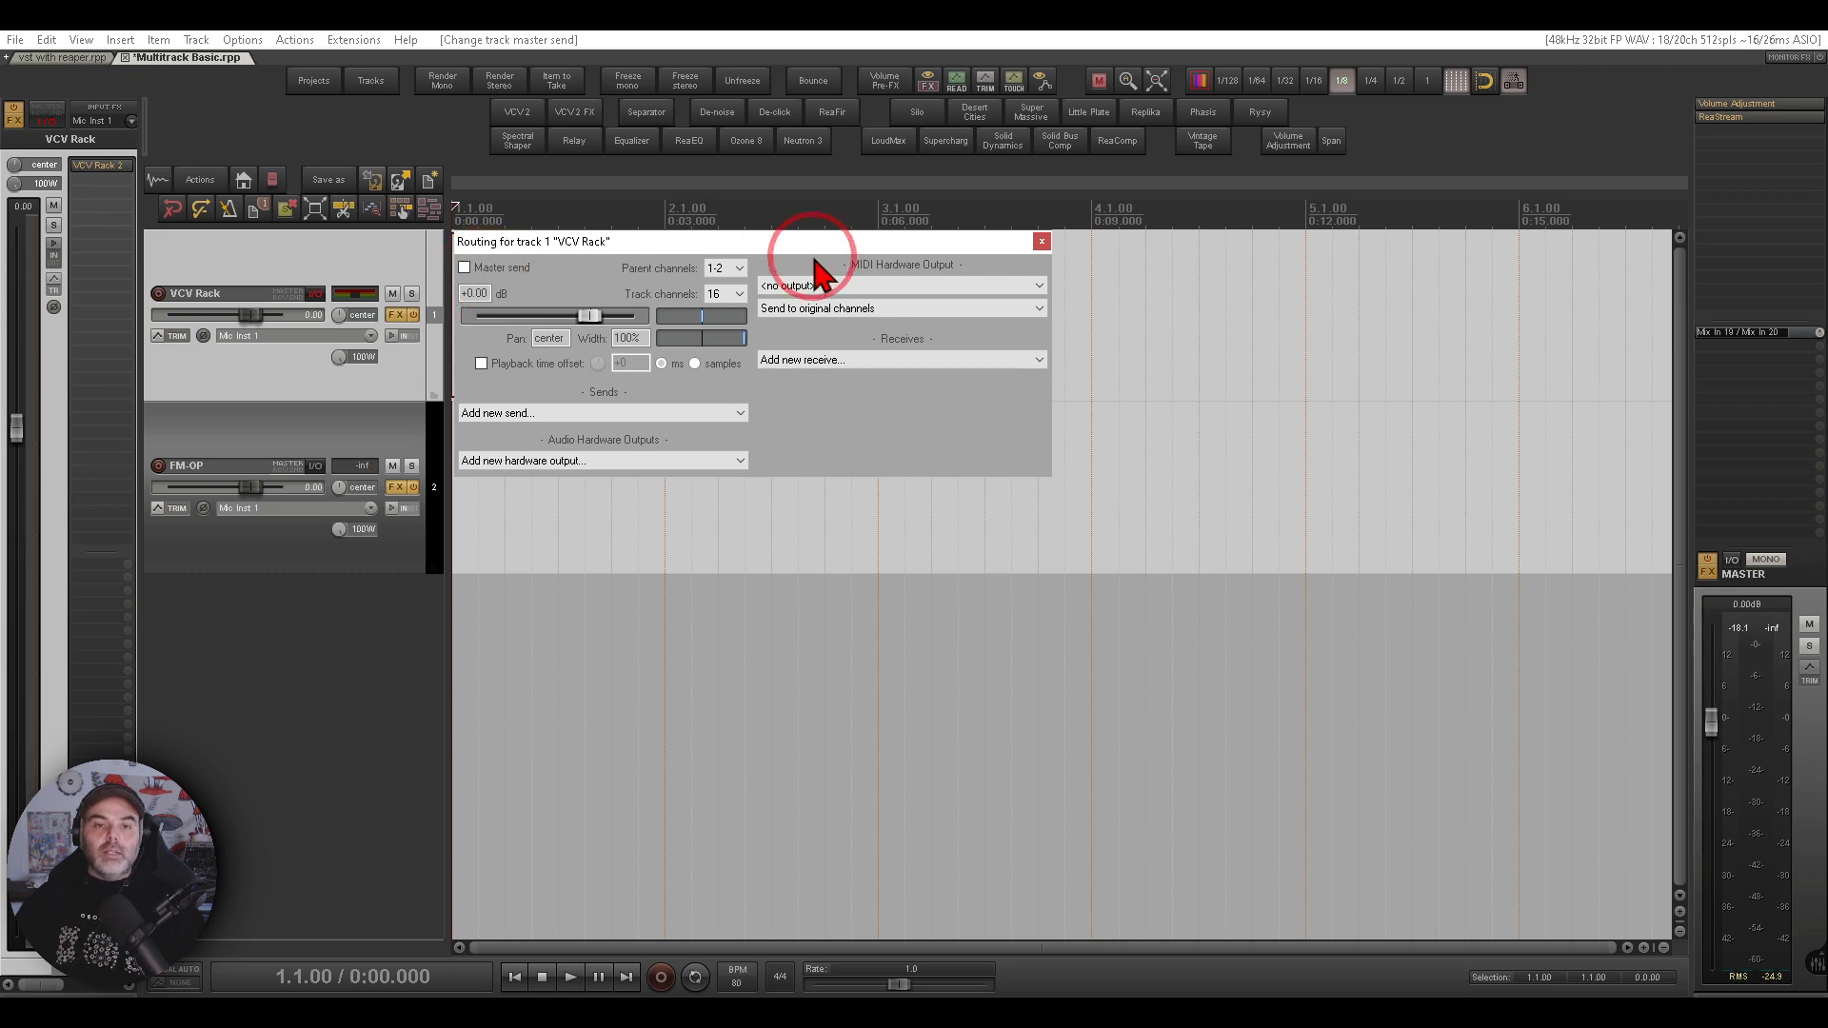
left_click(1041, 244)
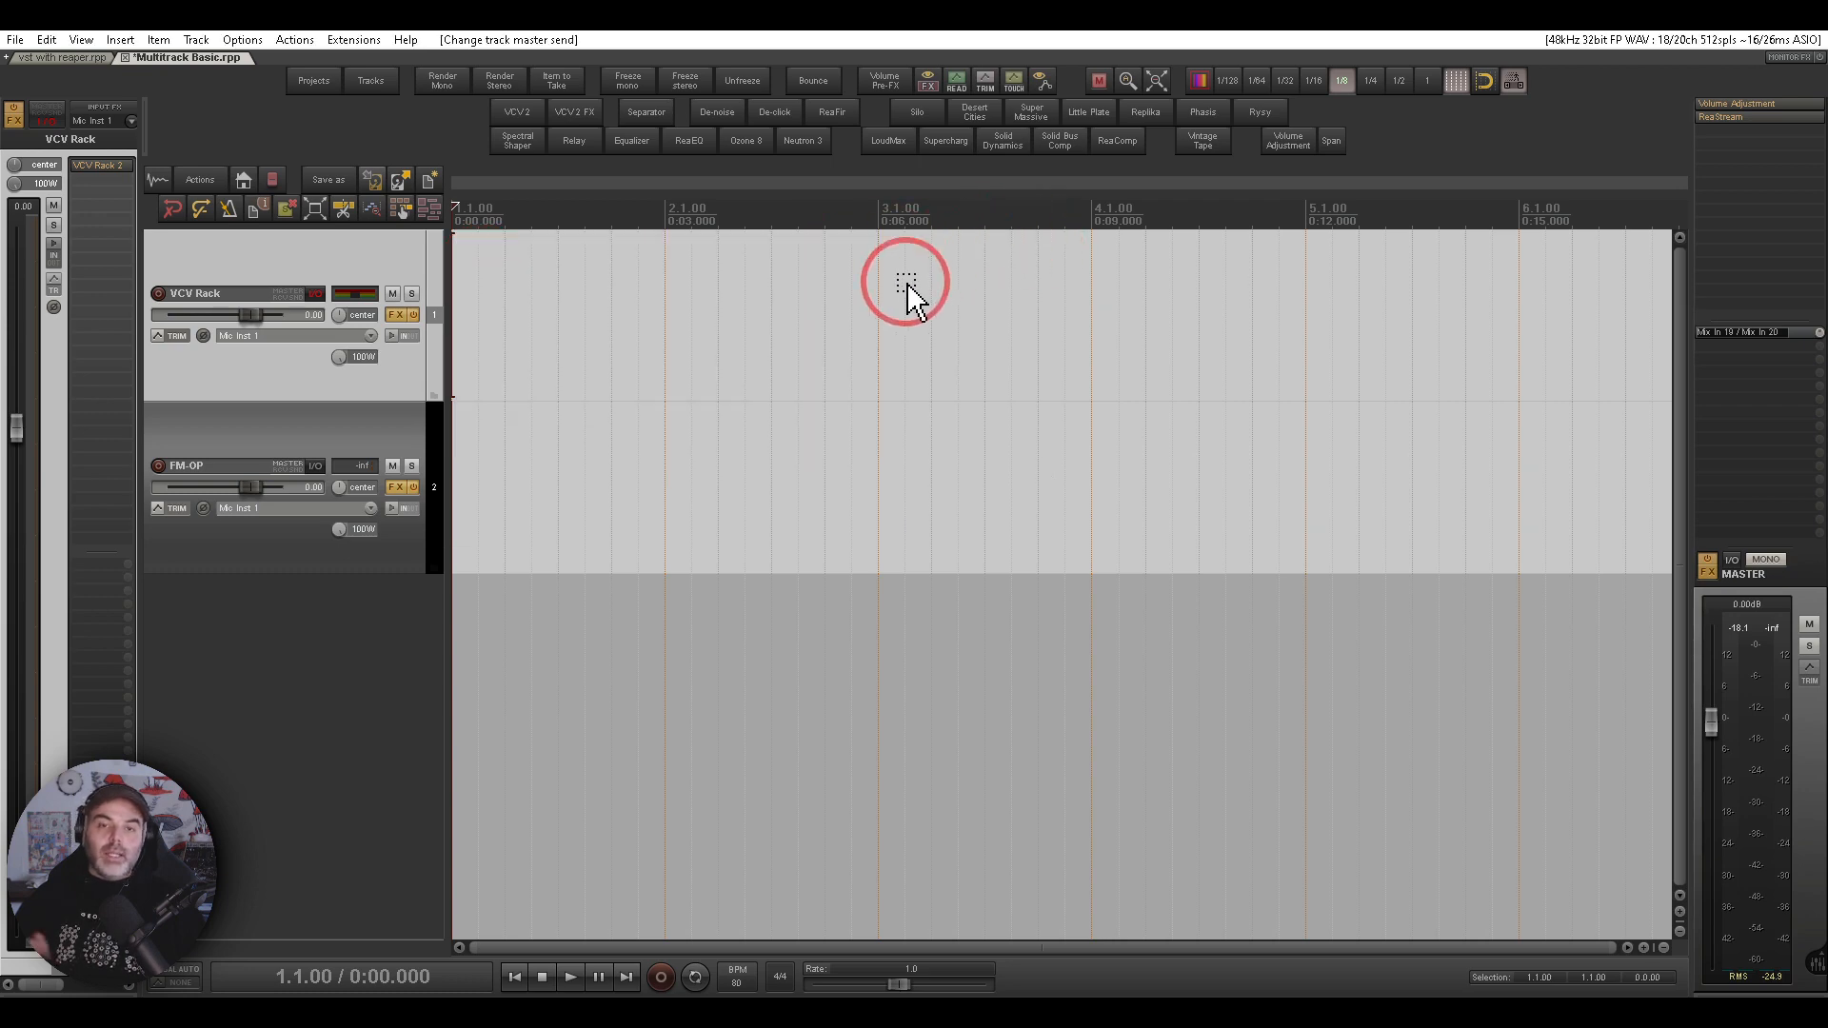
- Play the project briefly to listen to the routing
left_click(571, 977)
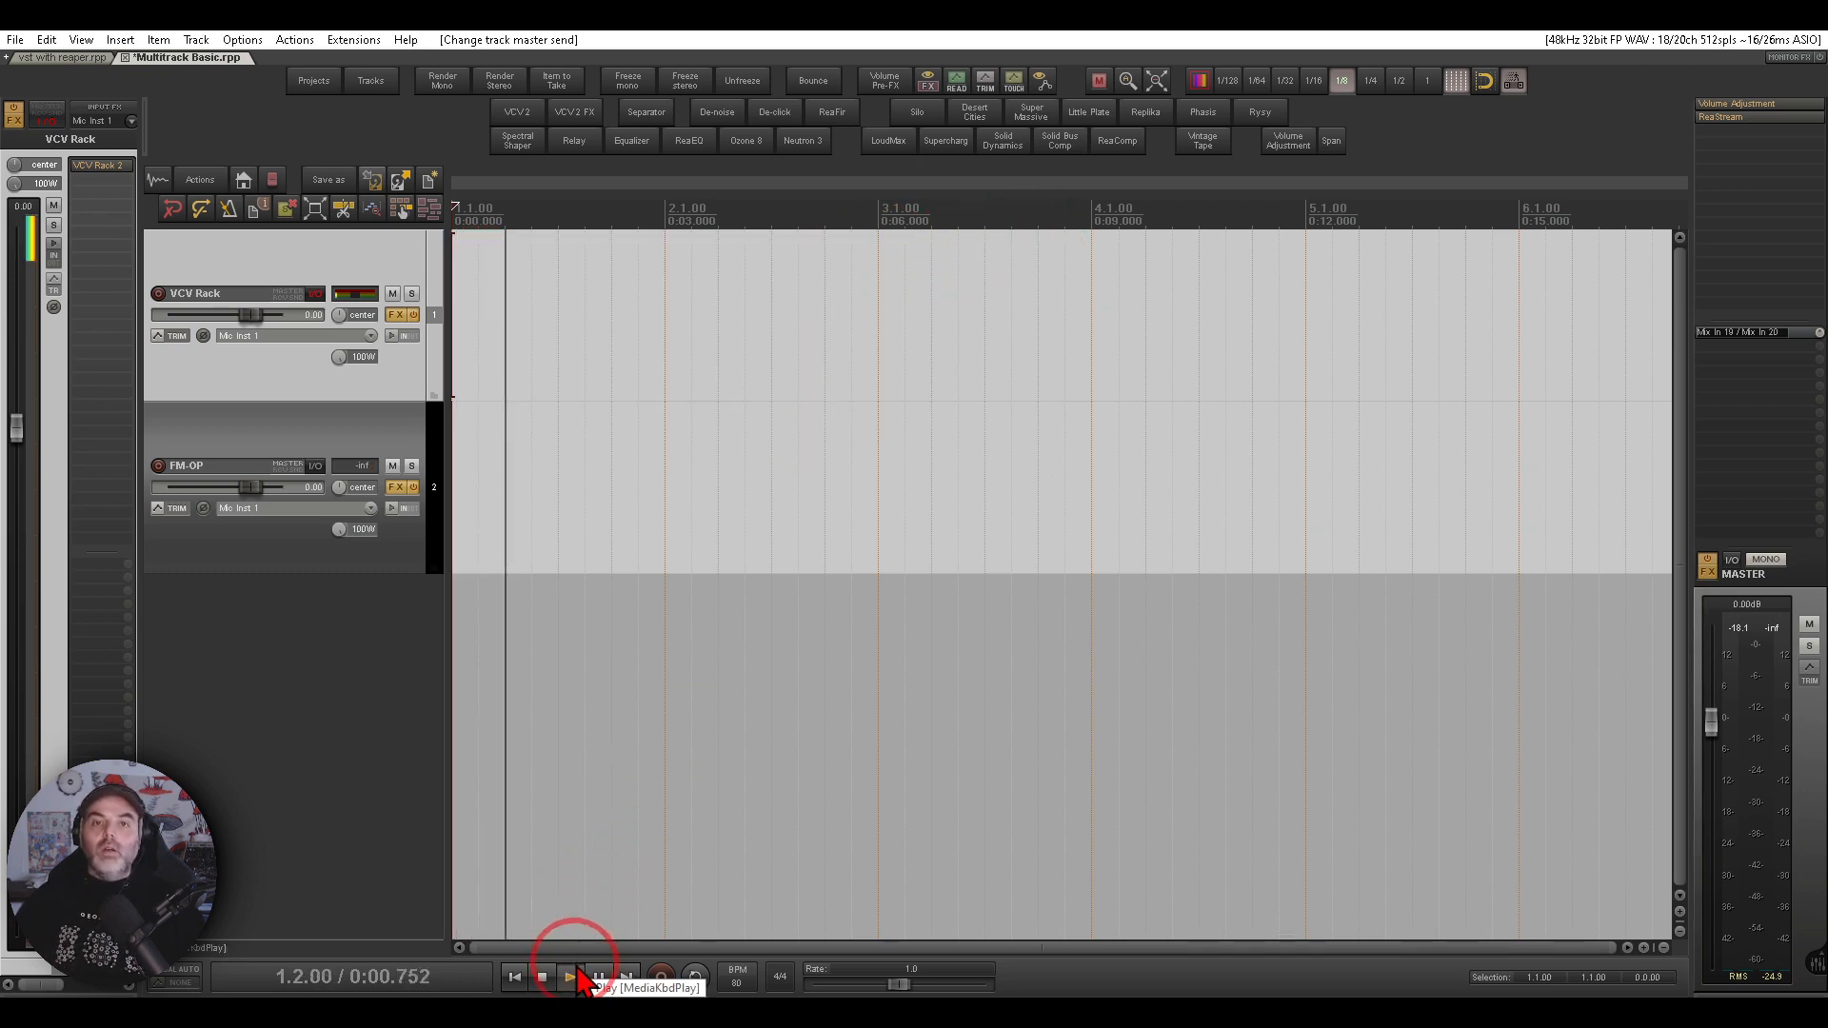
left_click(542, 977)
left_click(479, 857)
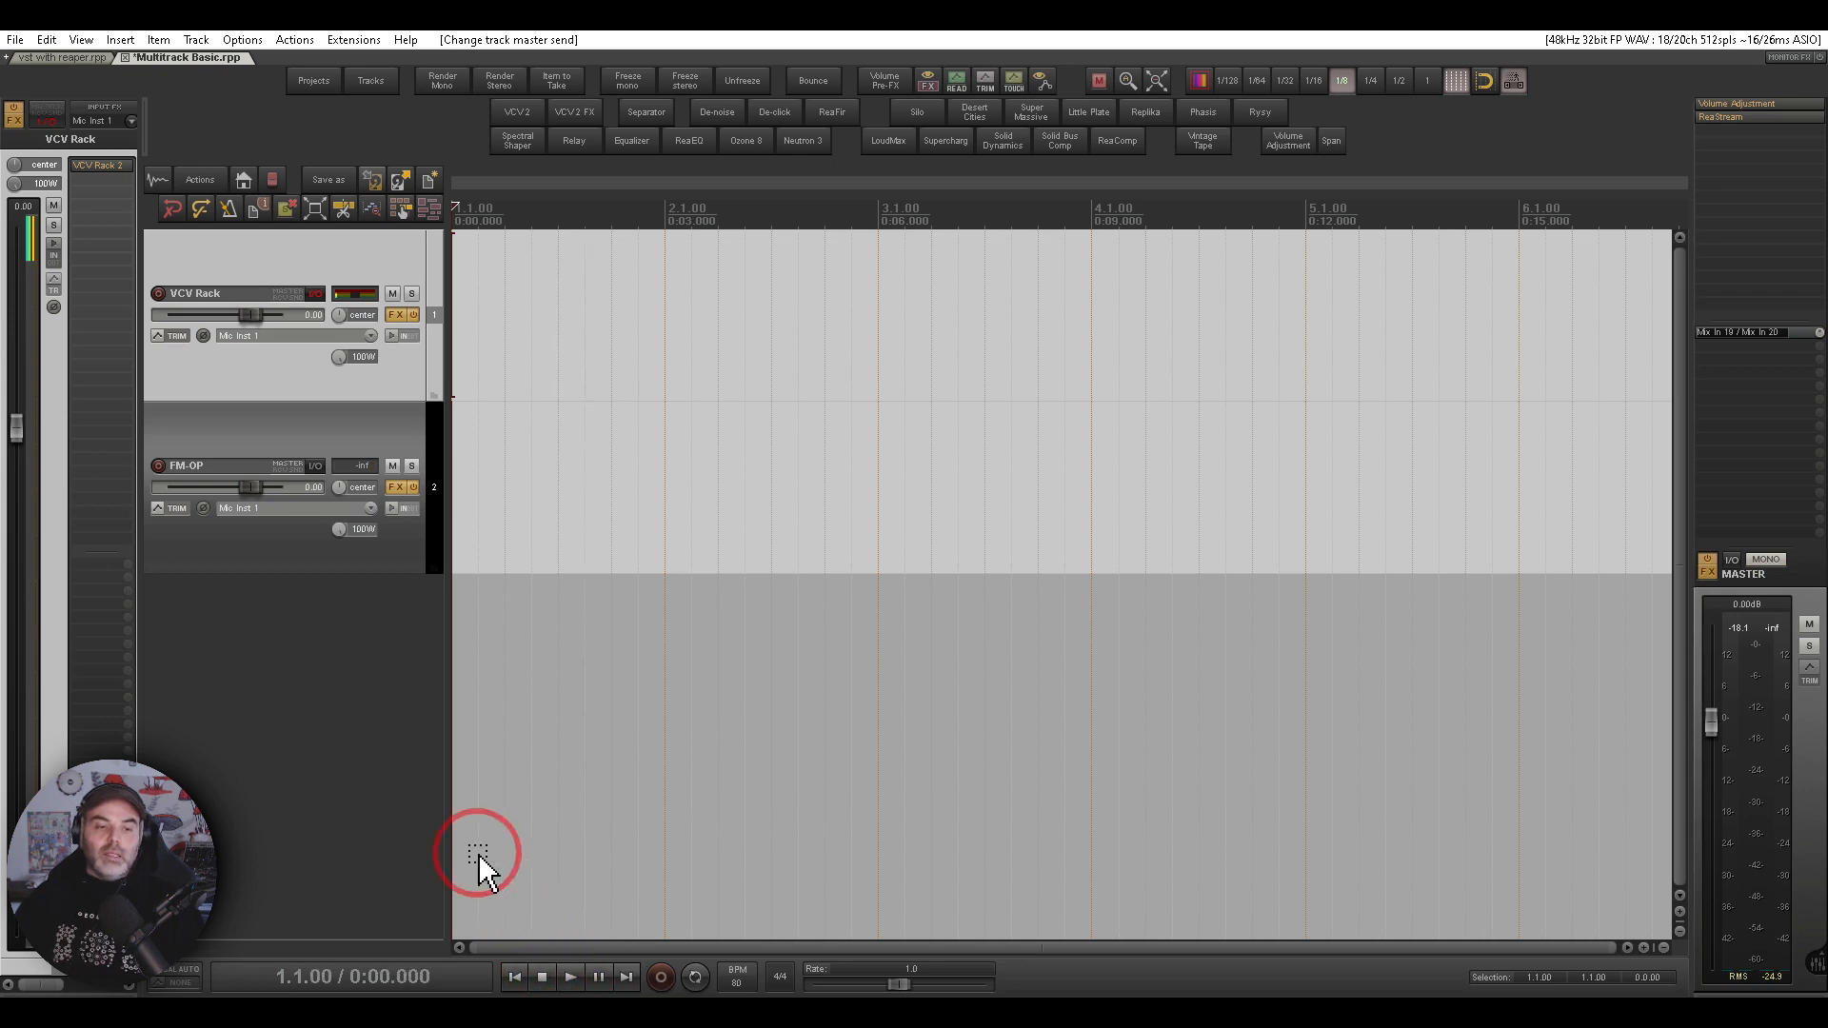
- Create a send from the VCV Rack track to the FM-OP track using mono source channel 1
left_click(244, 460)
mouse_move(265, 443)
left_mouse_down()
mouse_move(176, 472)
mouse_move(256, 398)
mouse_move(162, 331)
left_mouse_up()
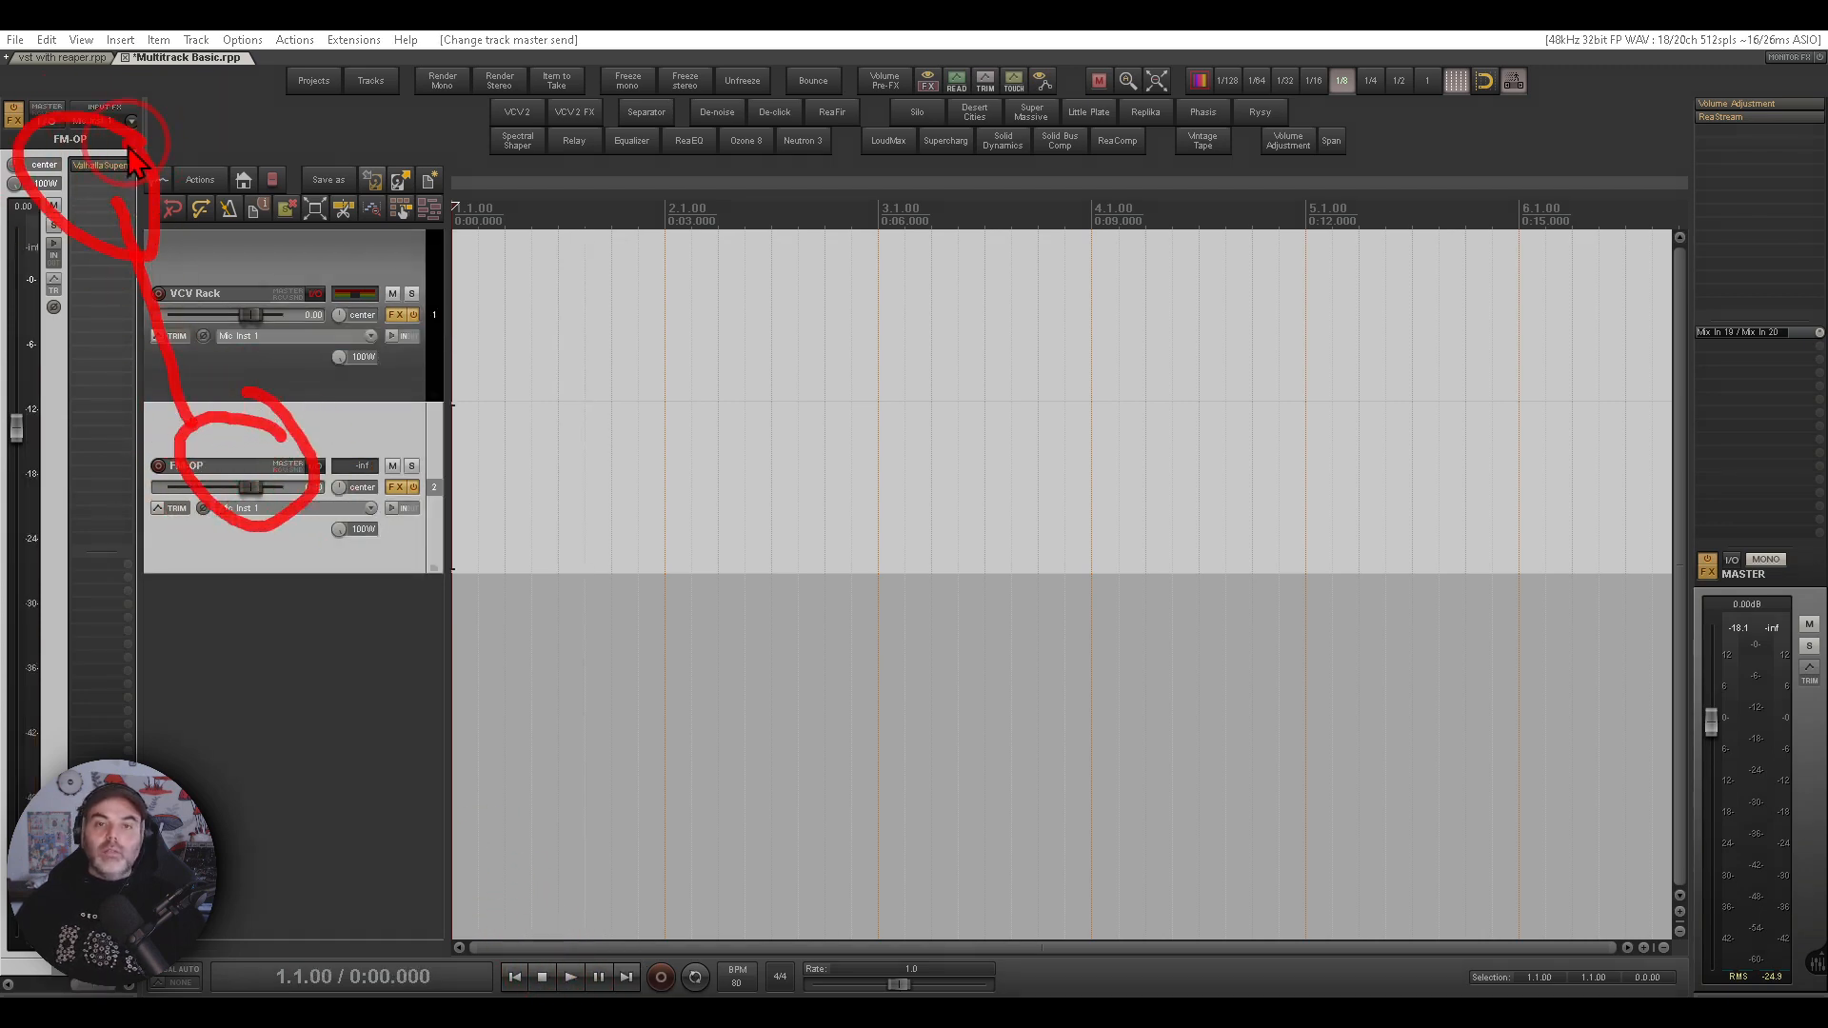
left_click(312, 273)
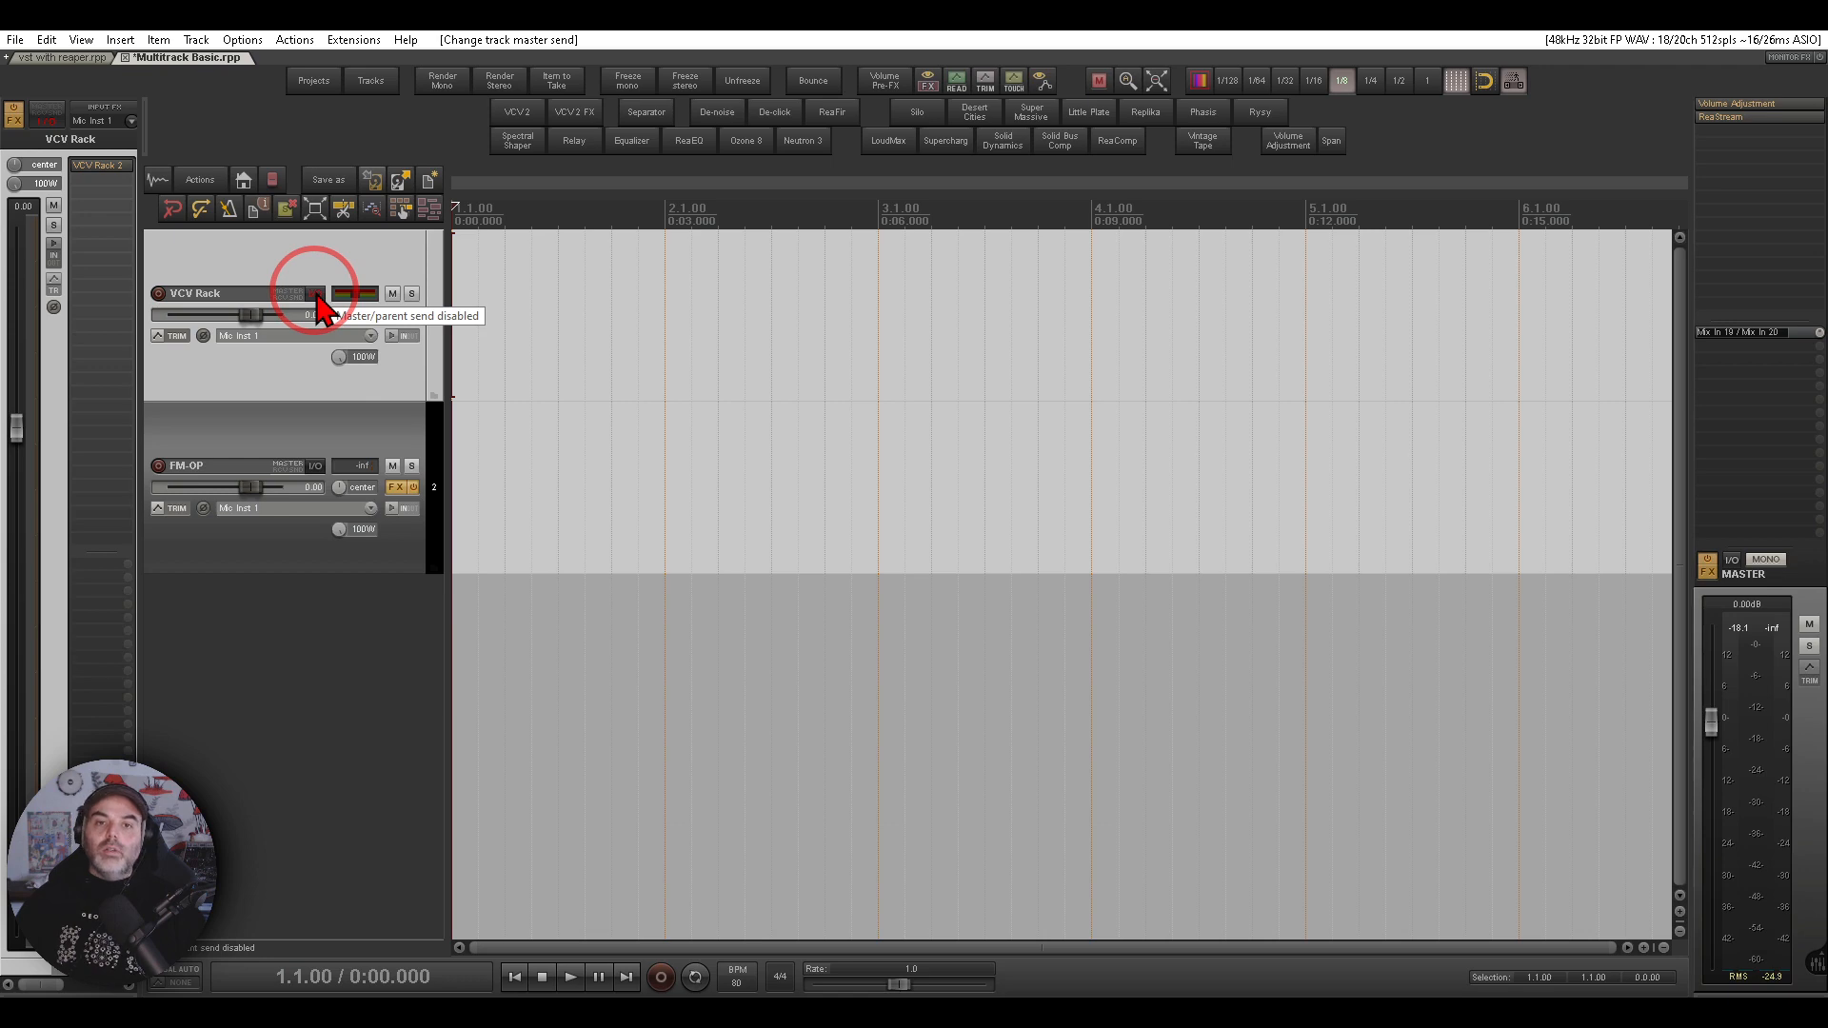
left_click_drag(315, 293, 278, 455)
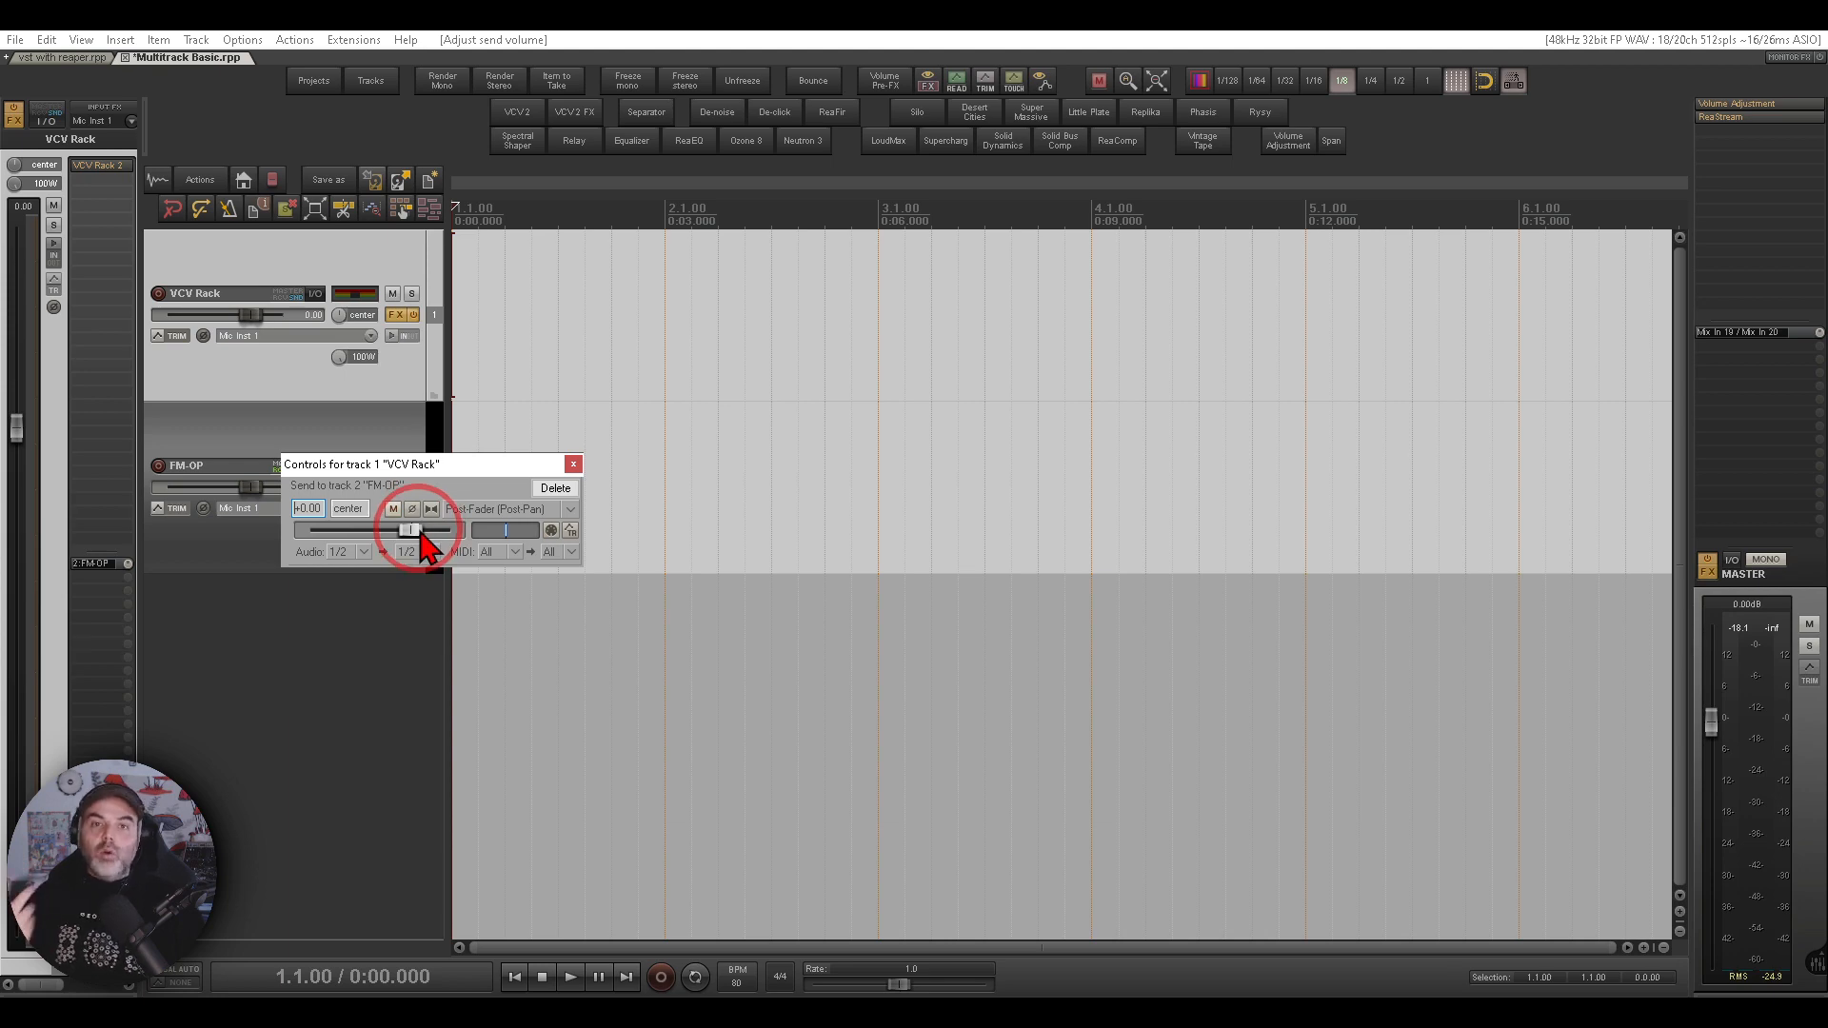
left_click(354, 552)
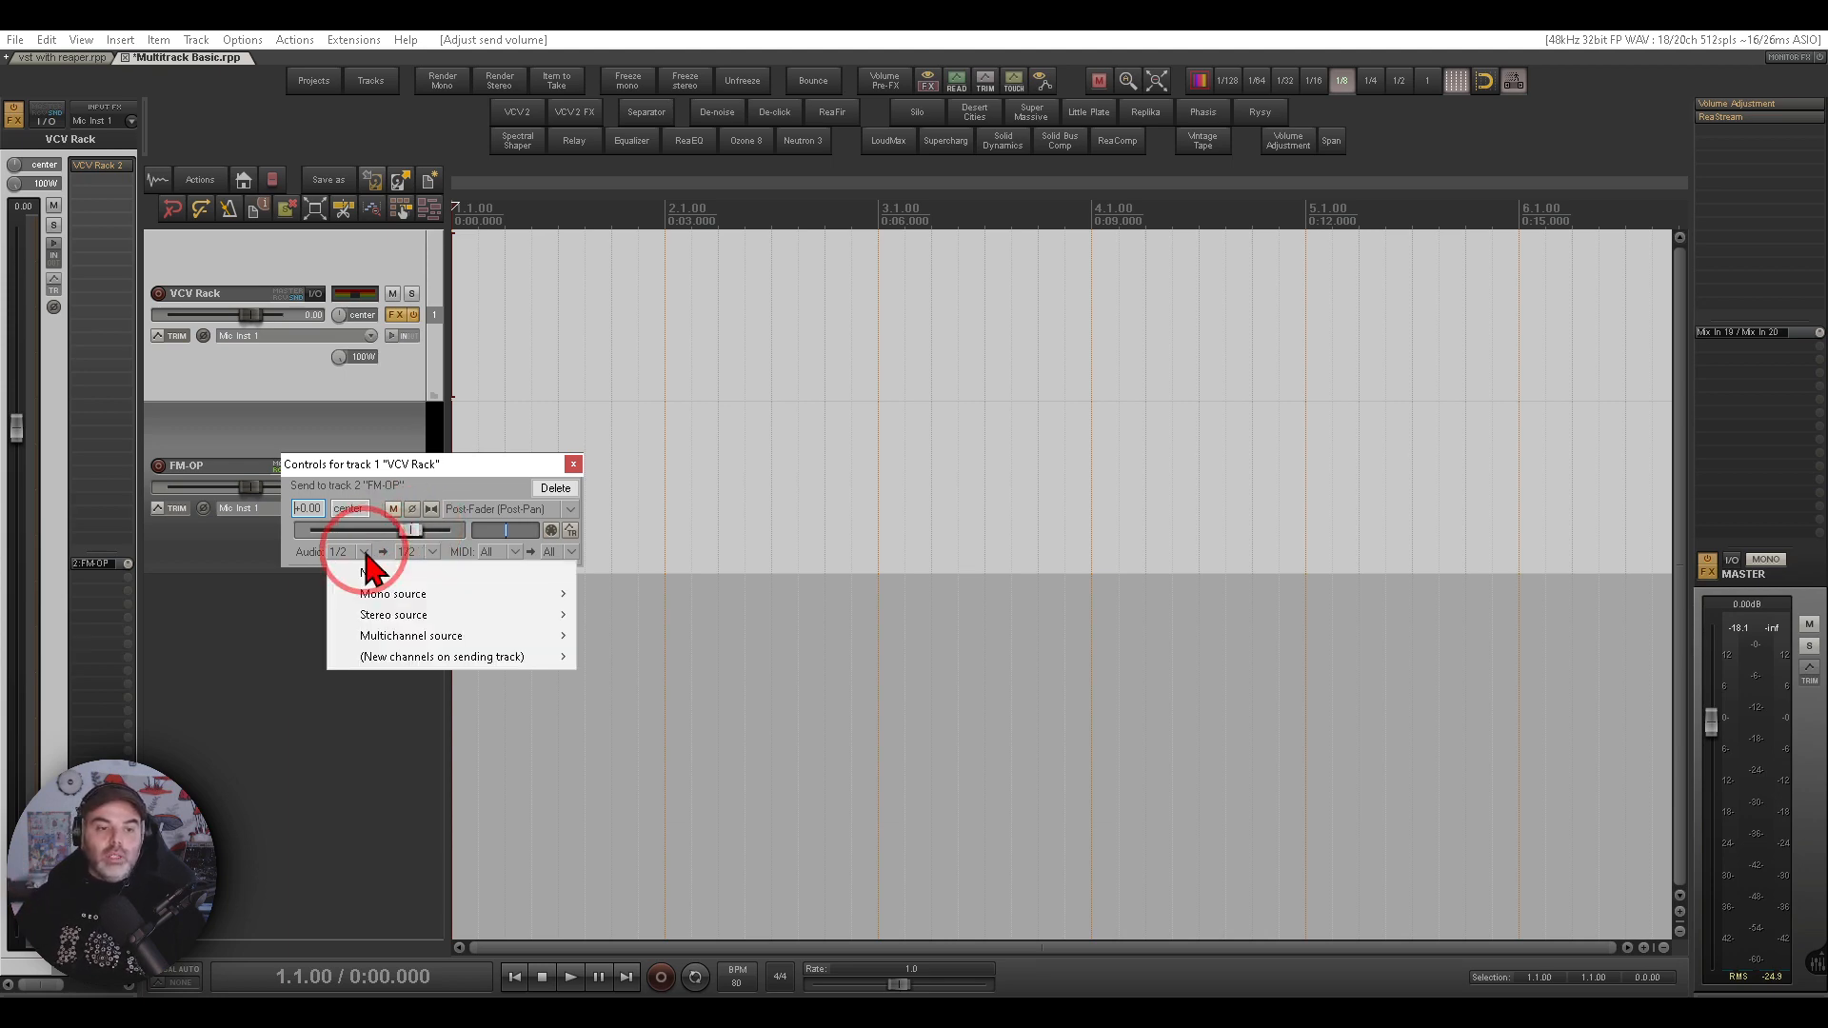
mouse_move(449, 596)
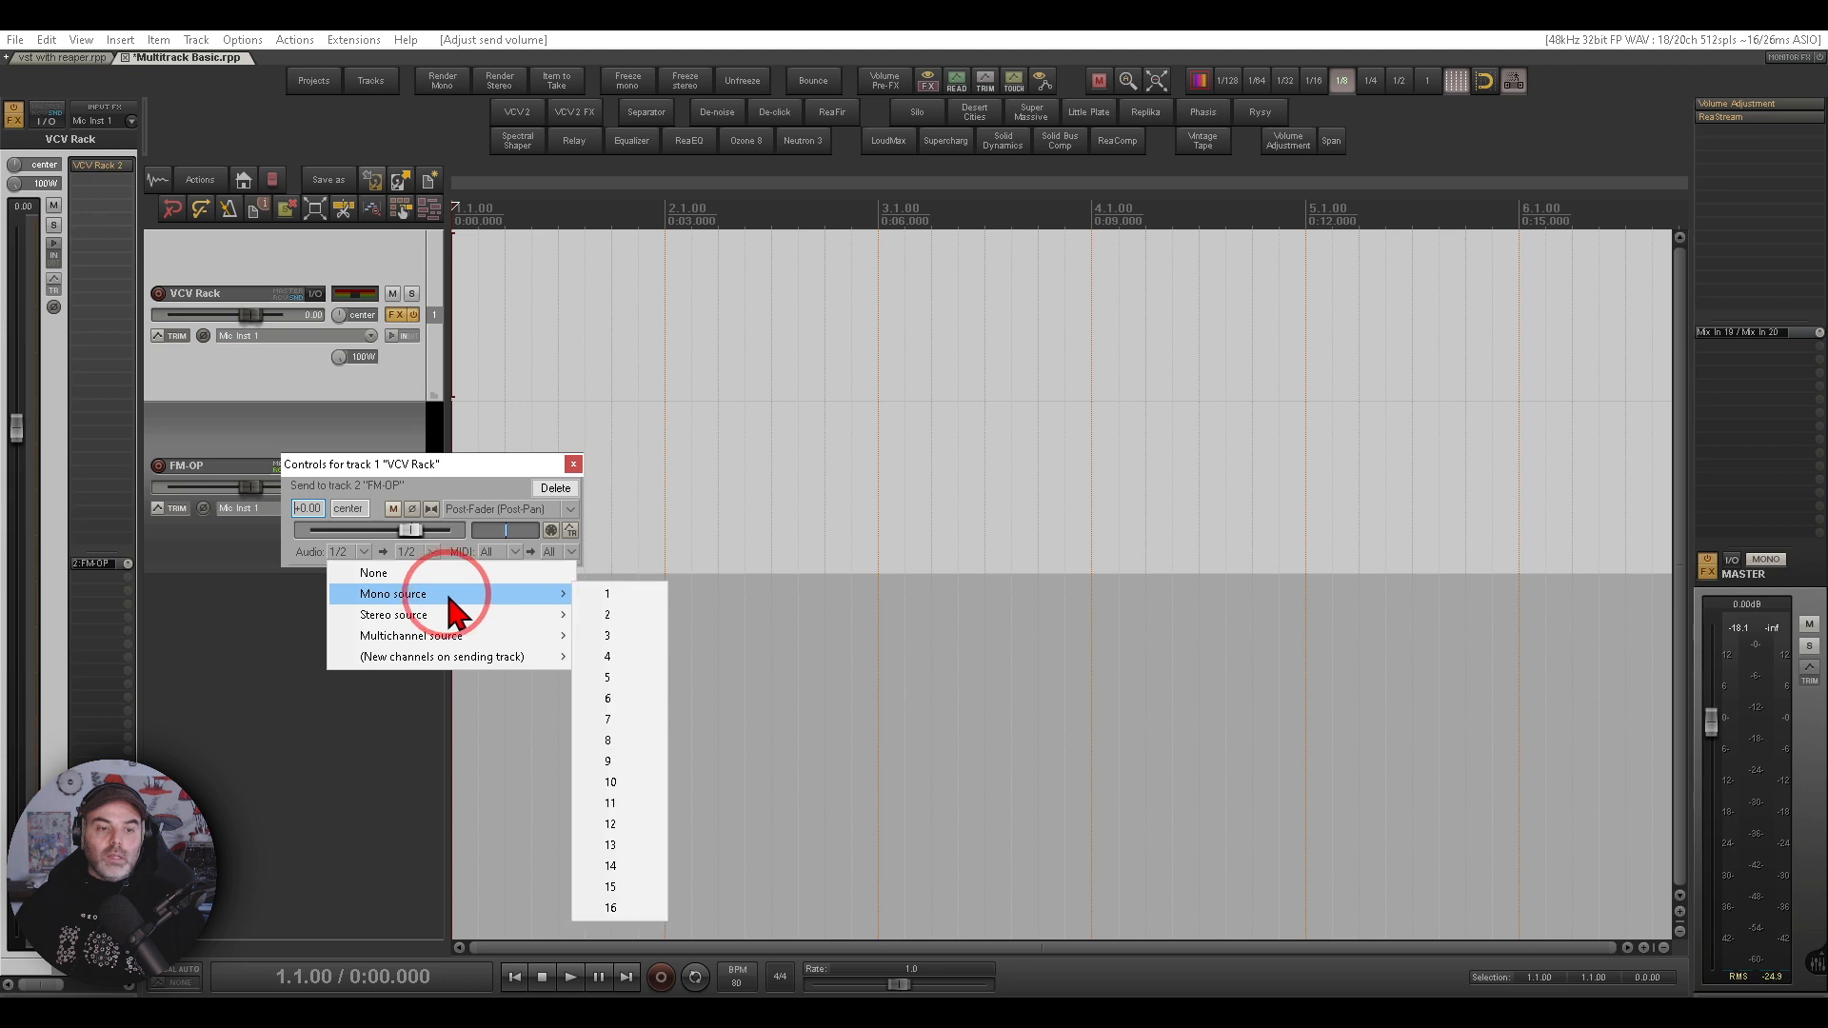
left_click(637, 591)
left_click(575, 465)
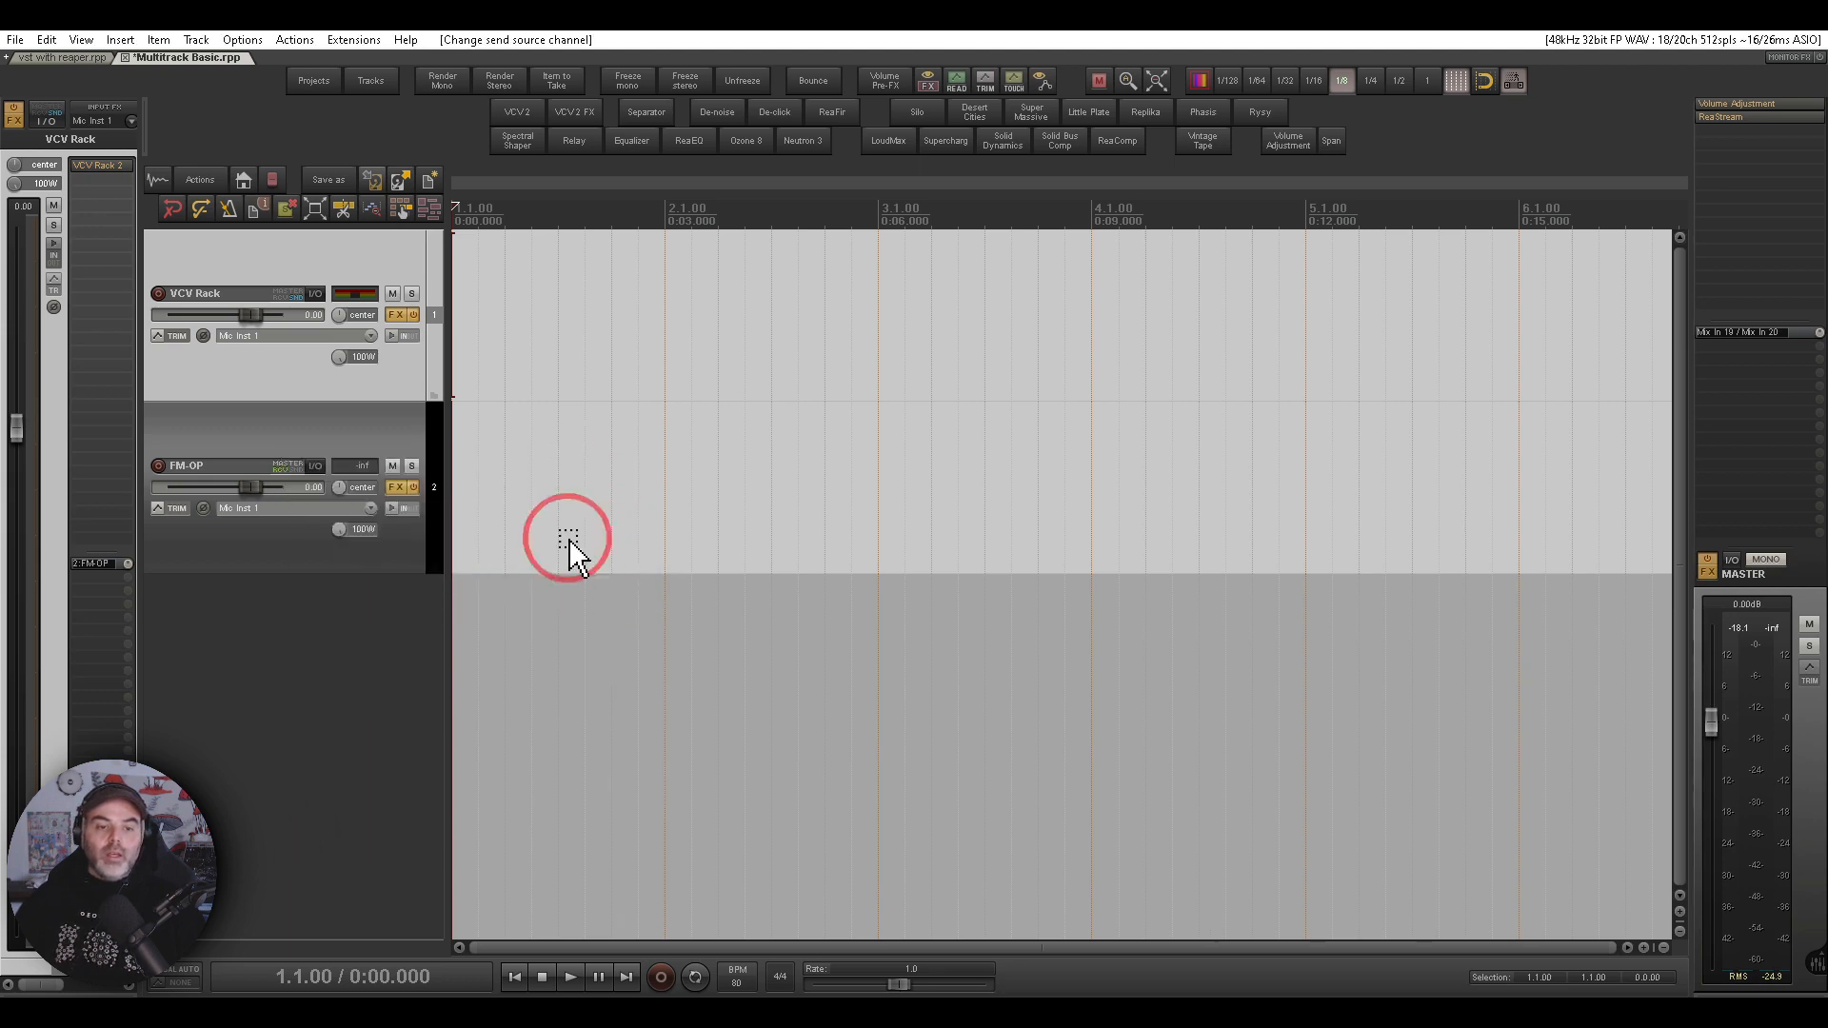
- Play the project and lower the FM-OP track's volume to about -7.14 dB
left_click(569, 977)
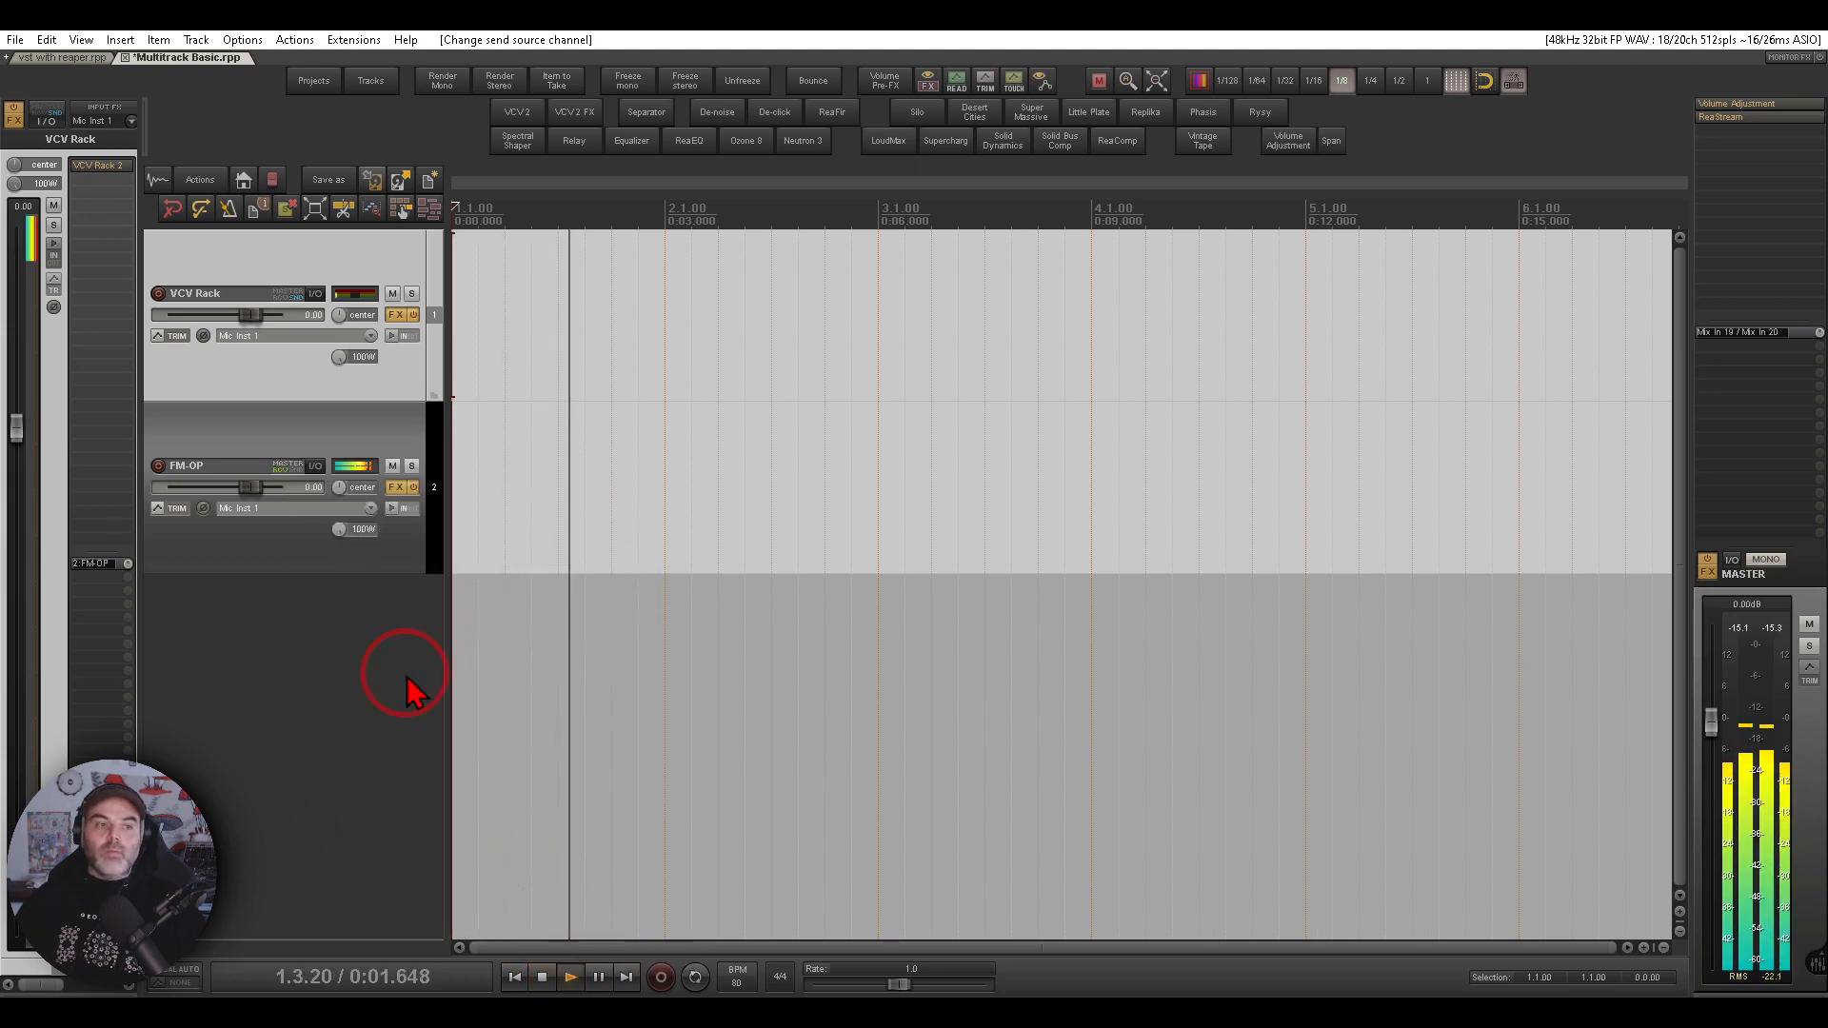
left_click(253, 449)
left_click(29, 436)
left_click_drag(28, 438, 22, 534)
mouse_move(376, 441)
left_mouse_down()
mouse_move(164, 439)
mouse_move(409, 482)
mouse_move(404, 455)
left_mouse_up()
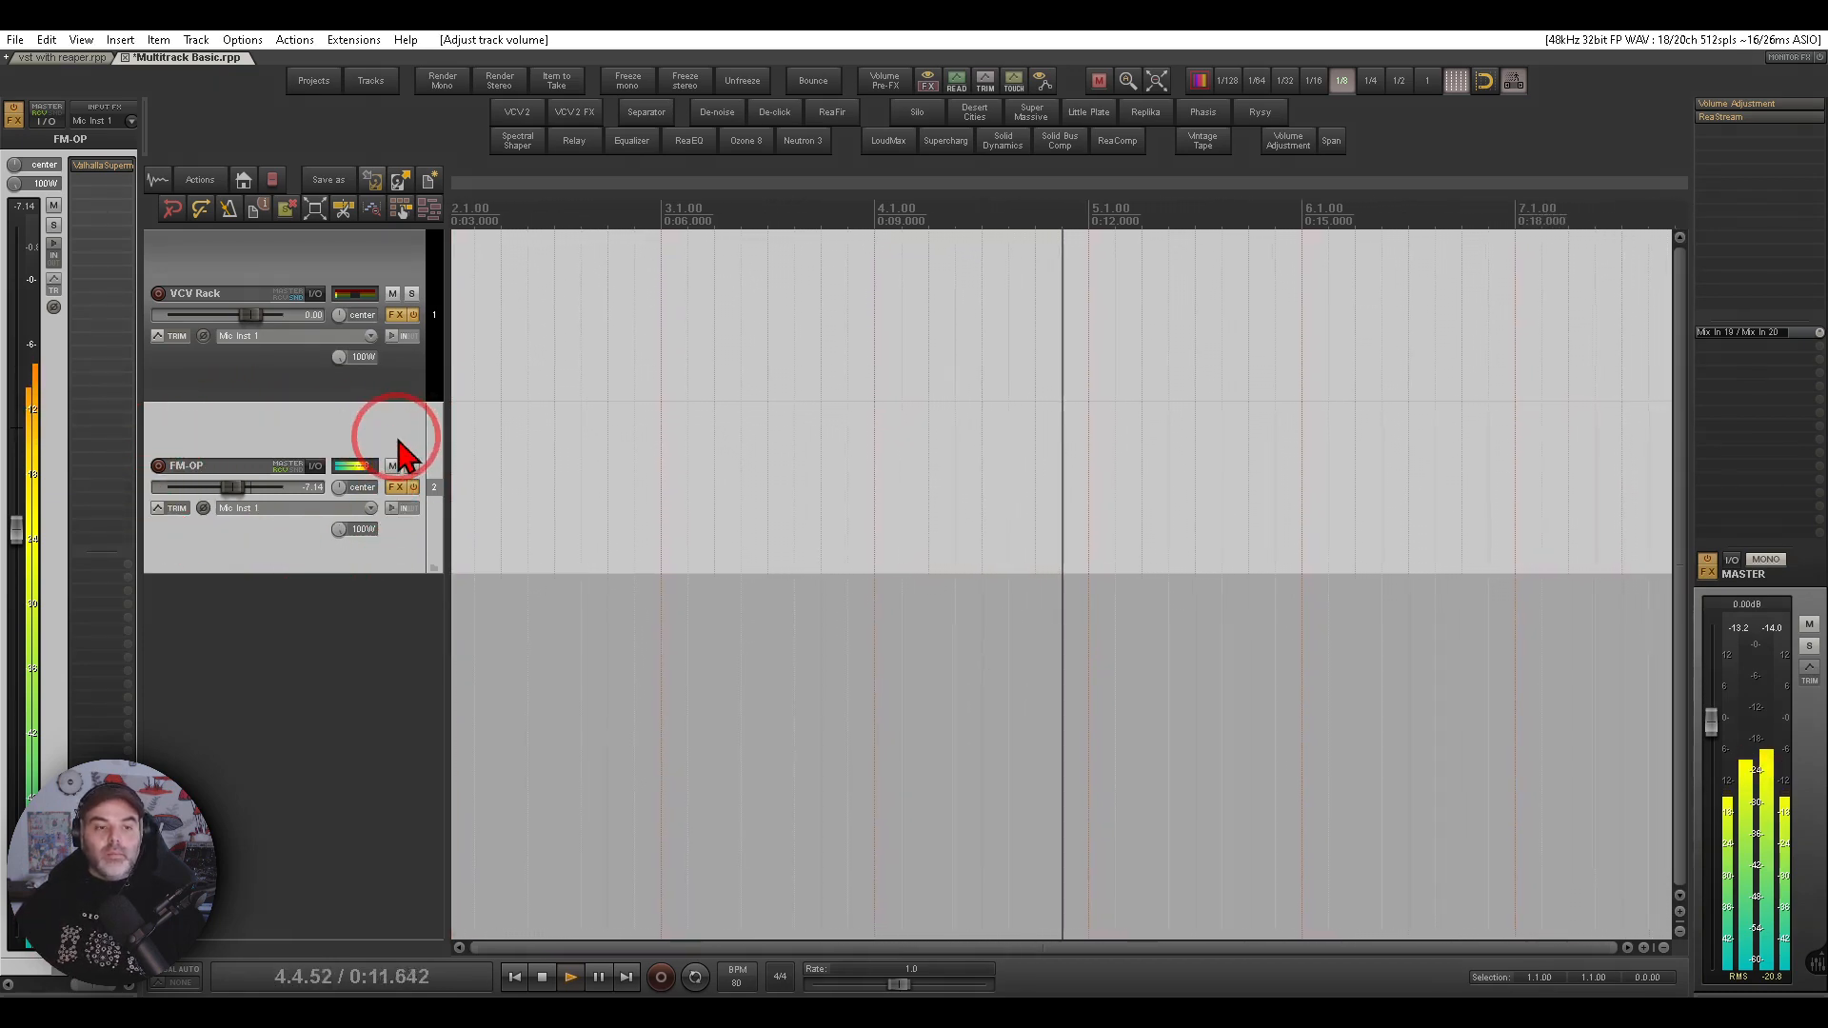
left_click(542, 978)
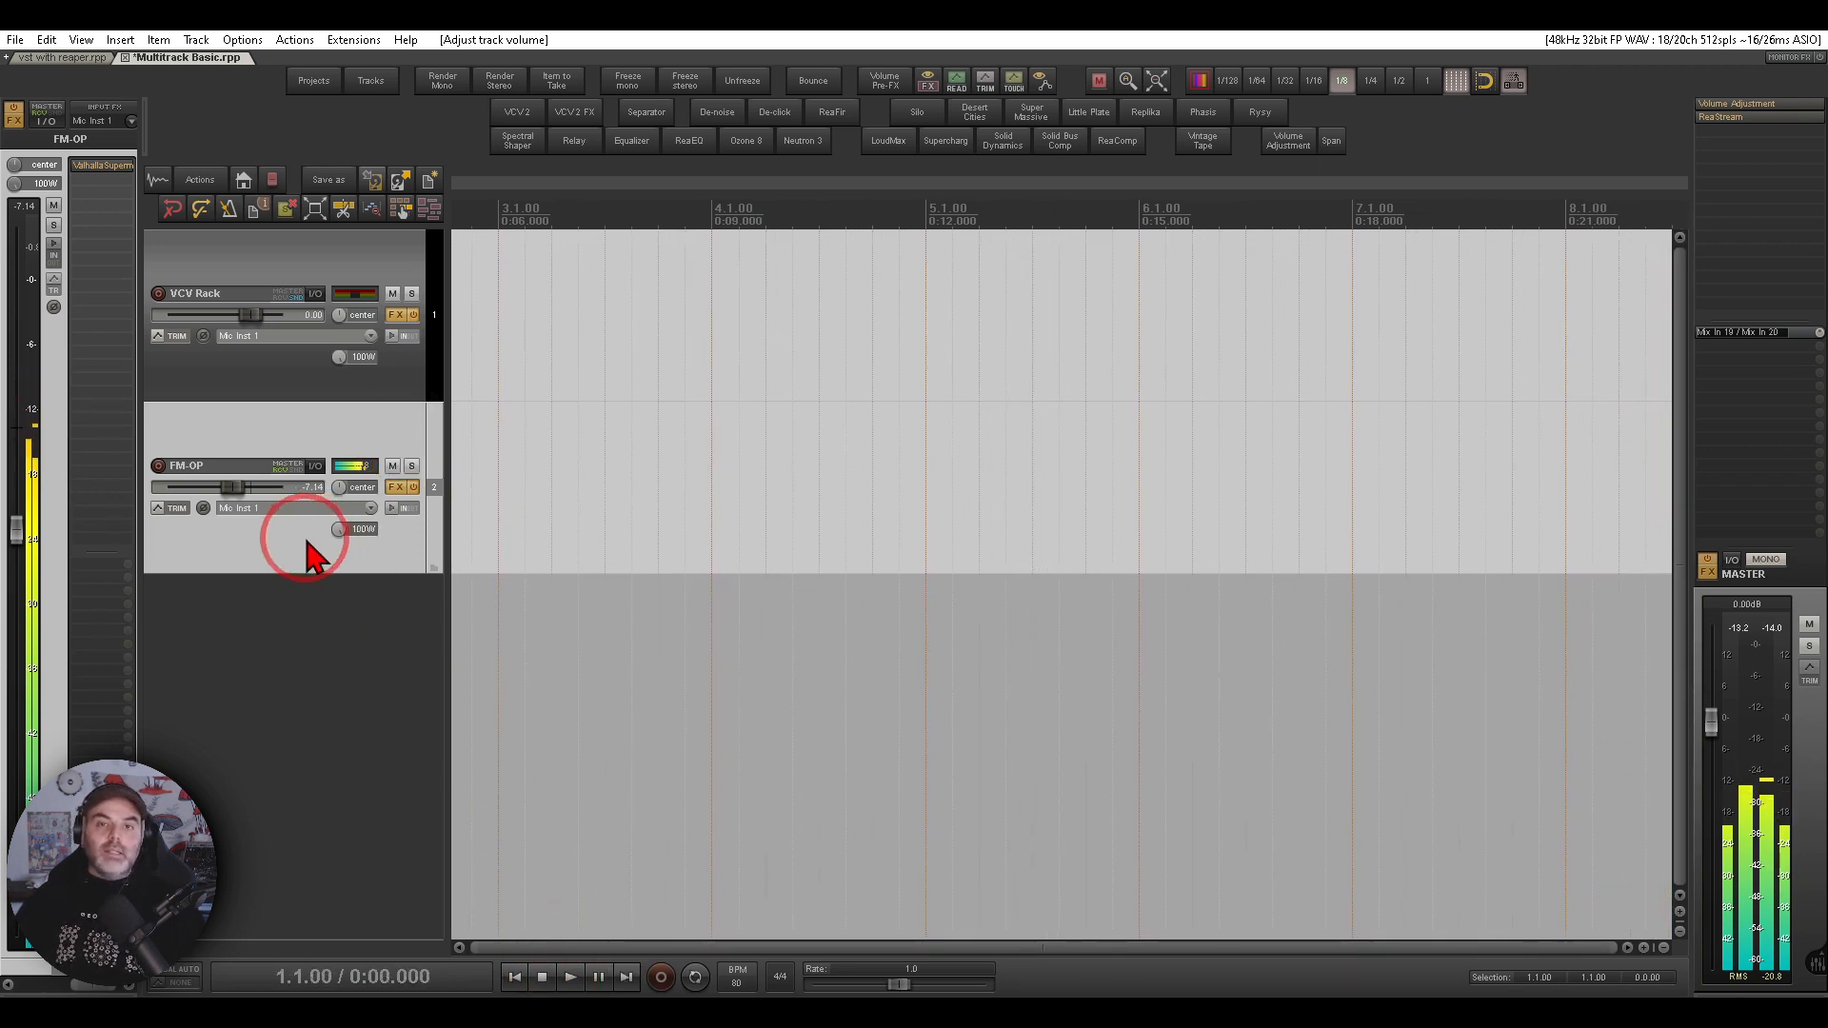
- Set the FM-OP track to record its mono output and arm it for recording
left_click(260, 509)
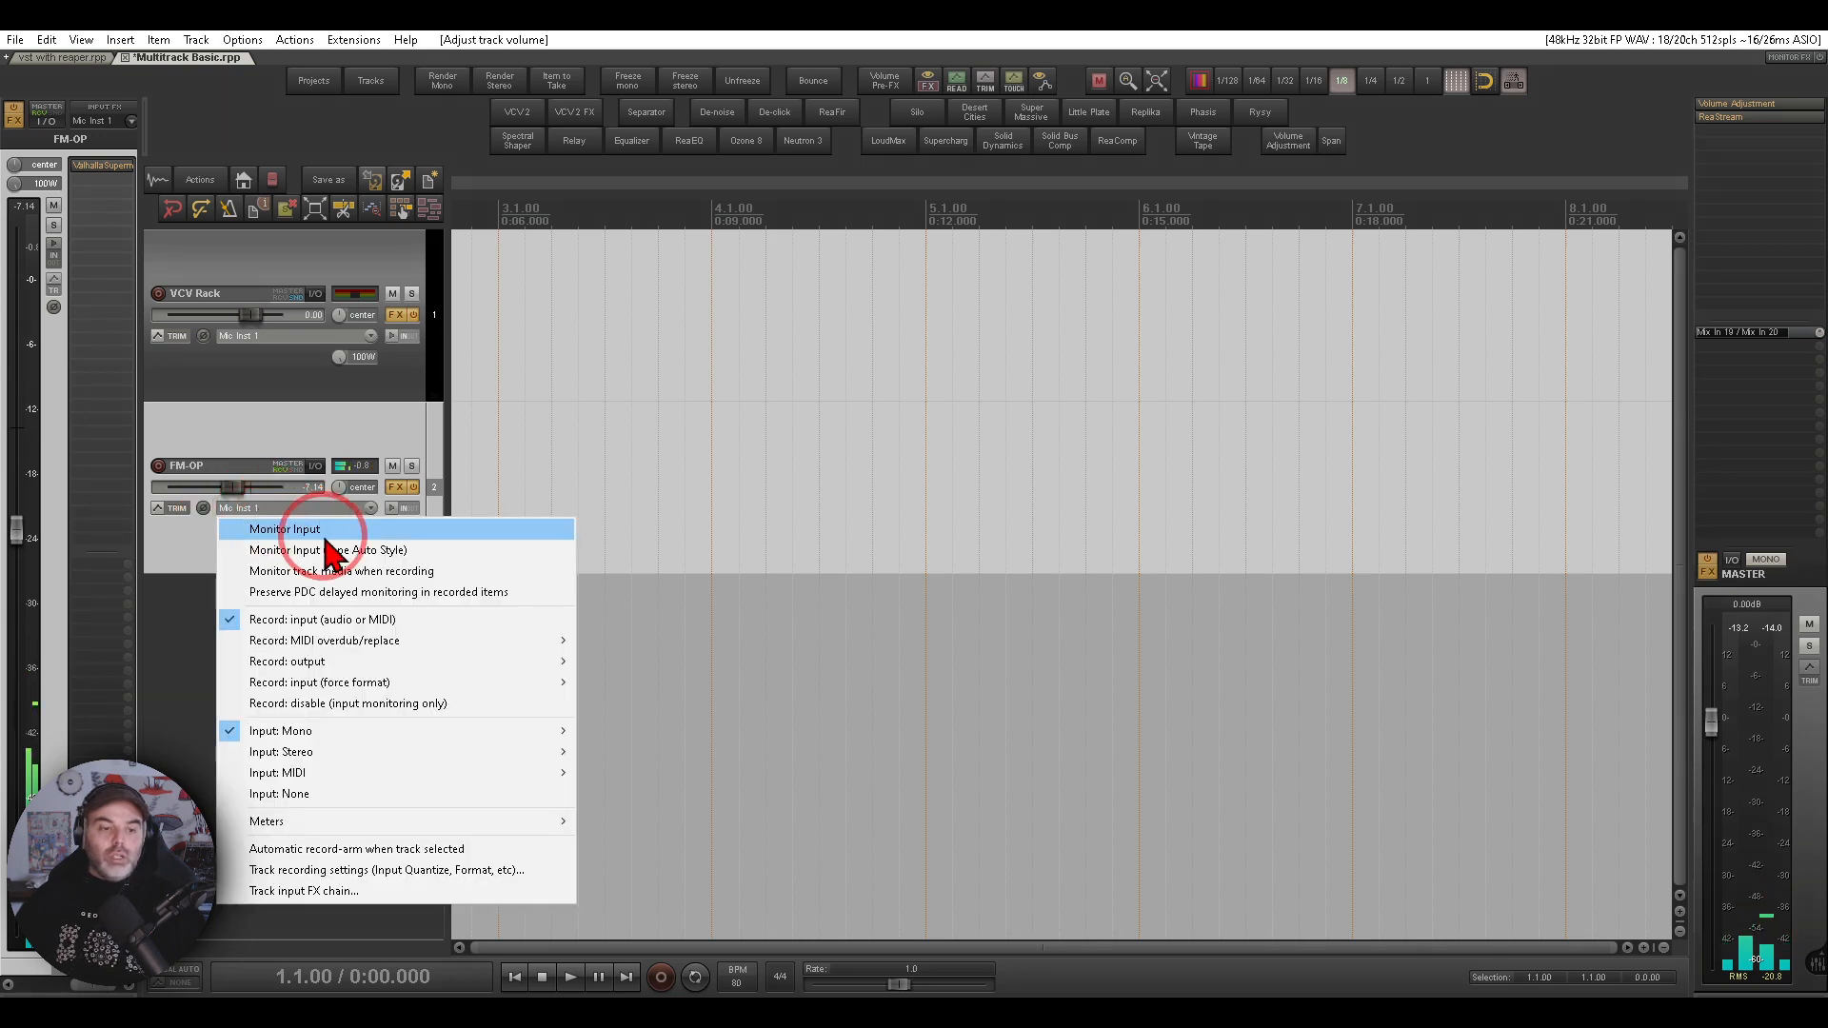
left_click(353, 661)
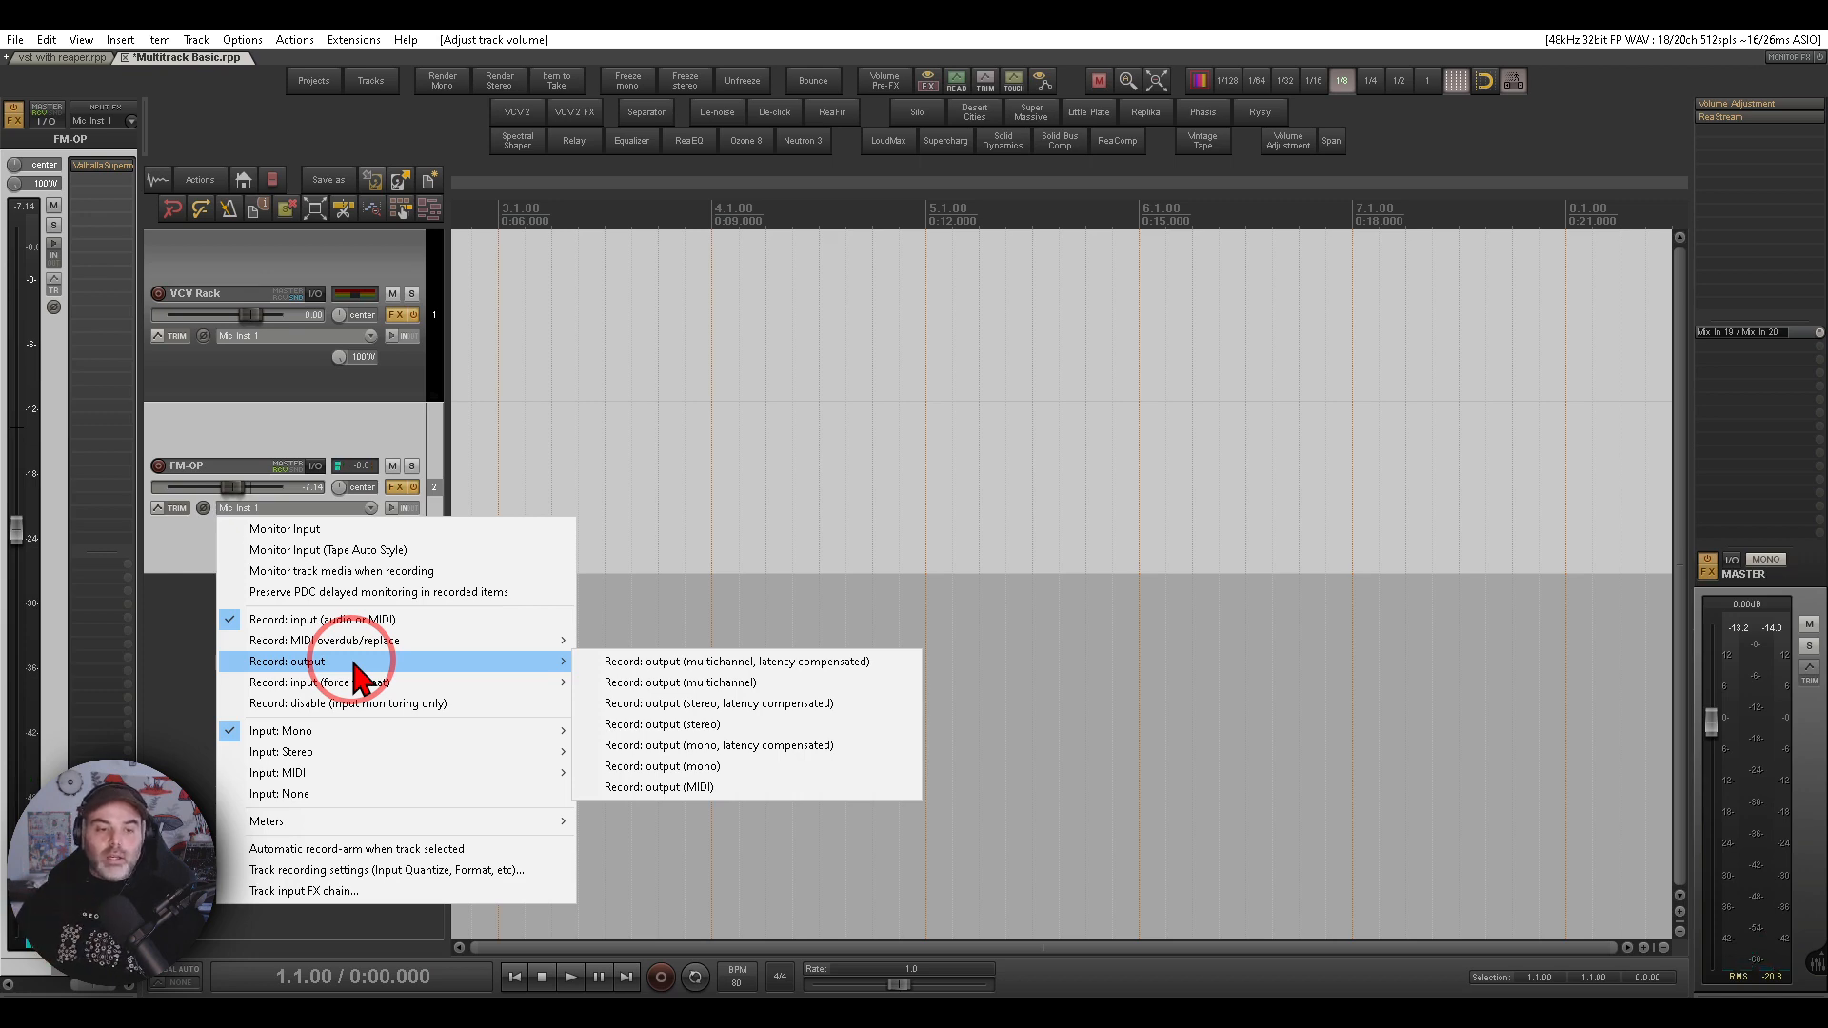
left_click(722, 769)
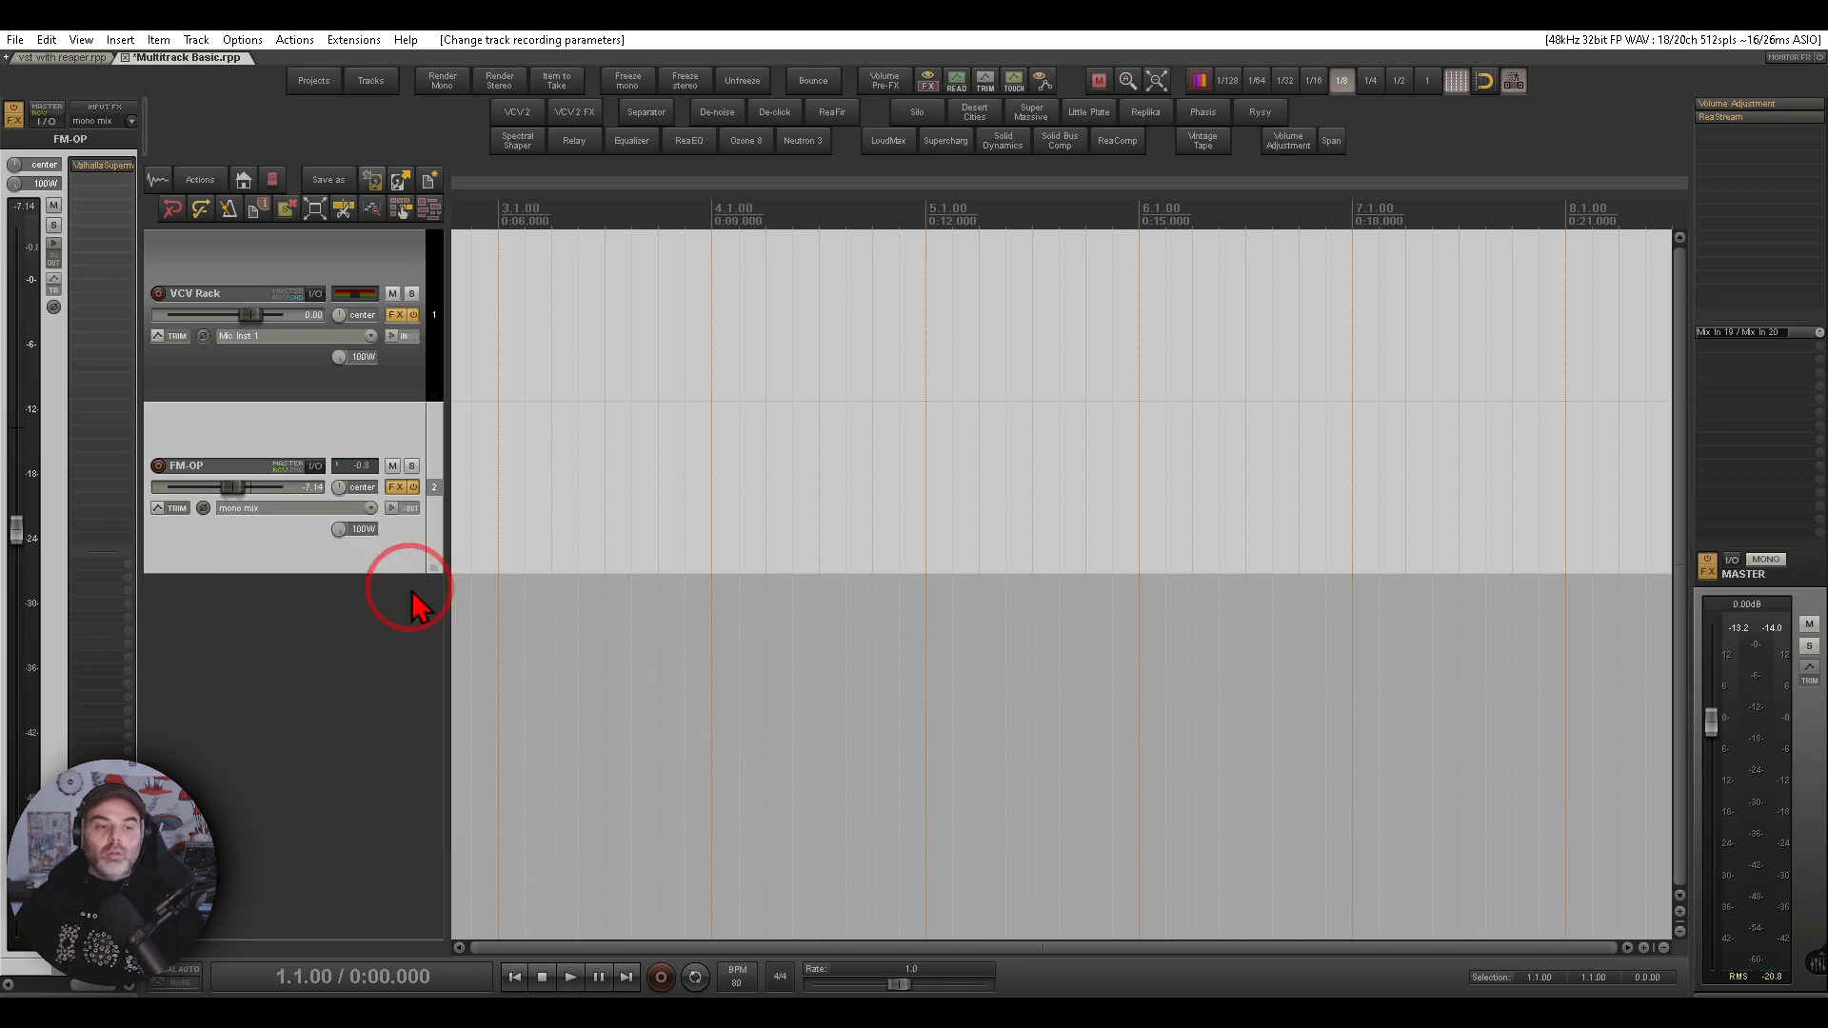
left_click(159, 465)
- Record the FM-OP track's output for about two bars and return to the project start
left_click(661, 977)
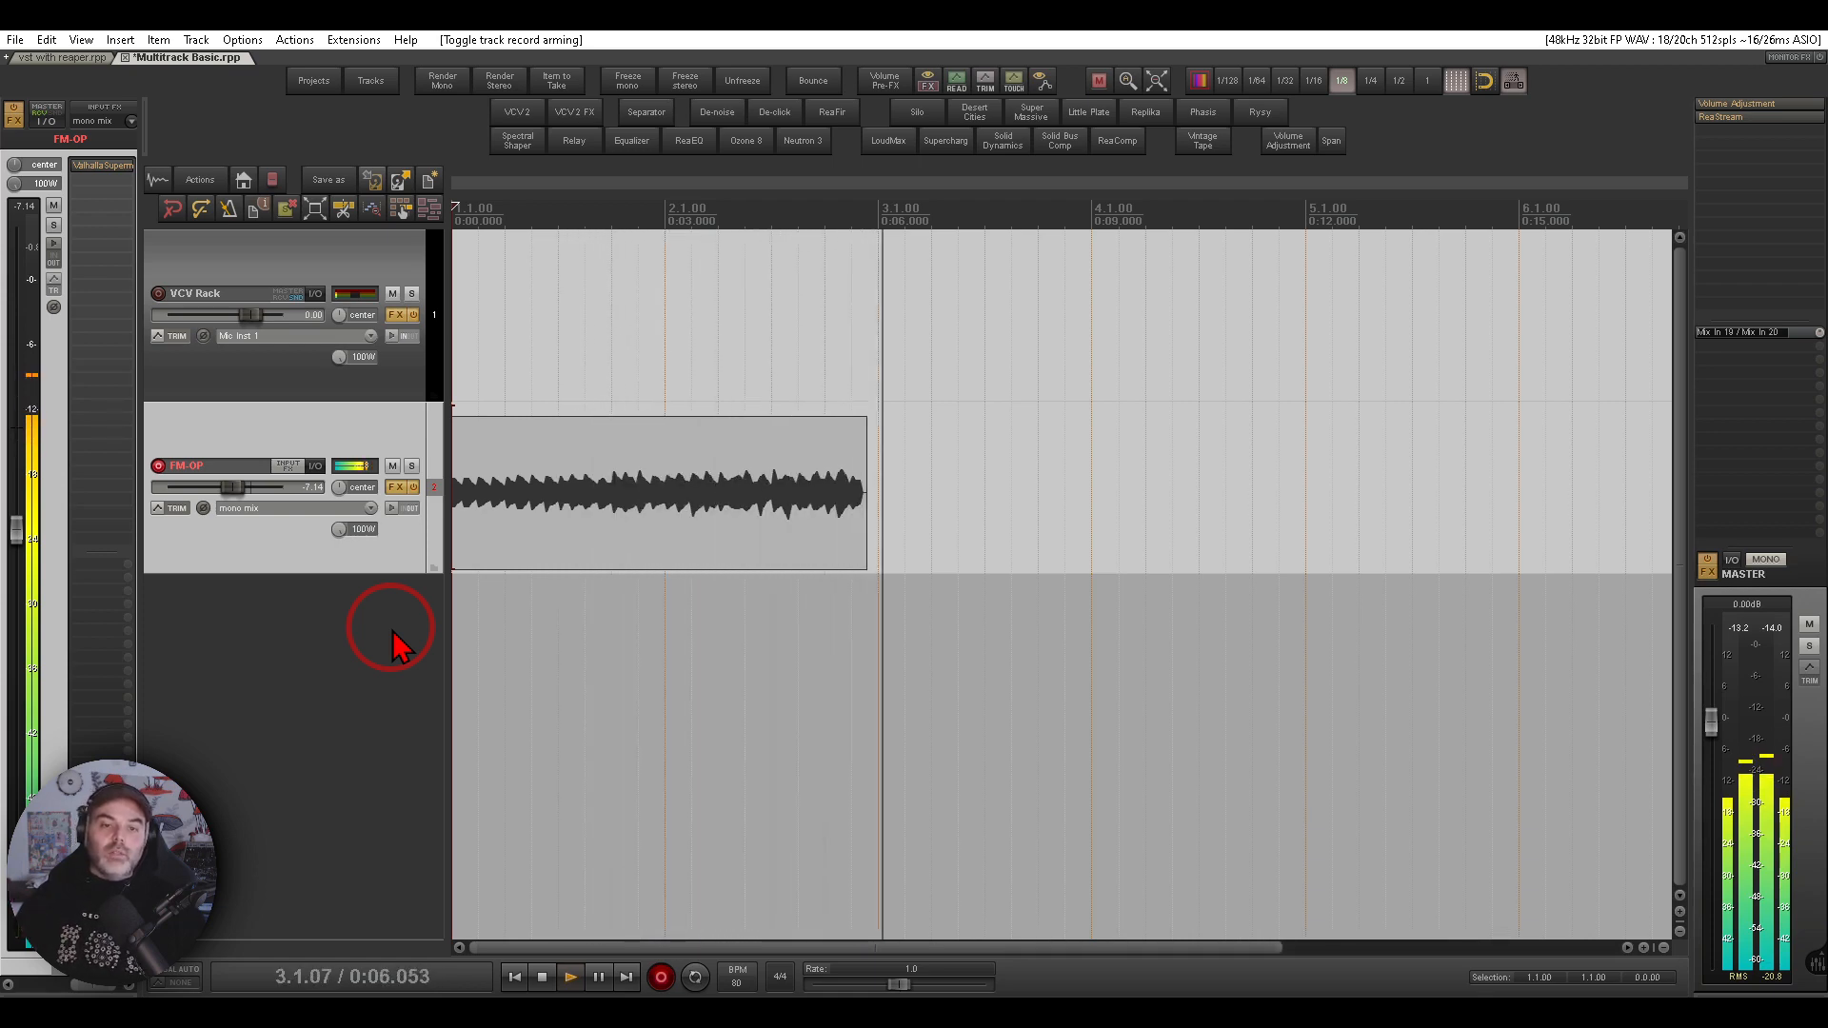
left_click(545, 981)
left_click(651, 467)
left_click(624, 548)
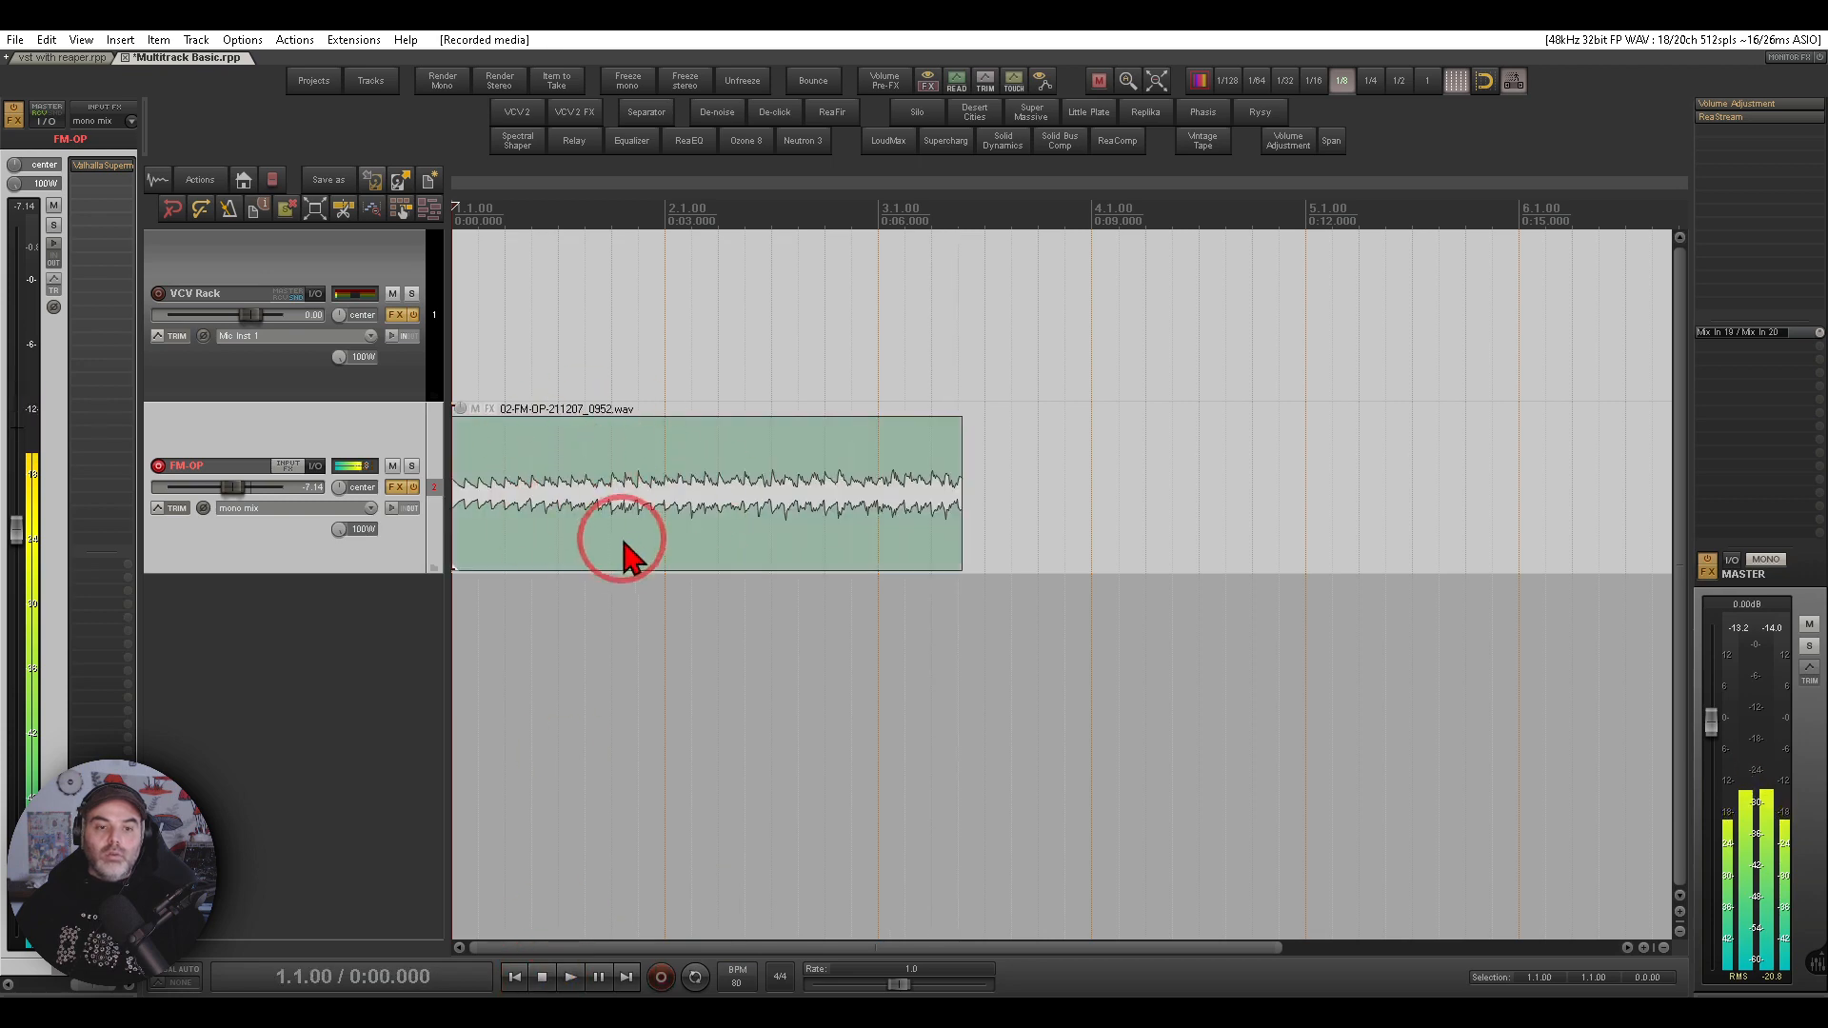
left_click(511, 981)
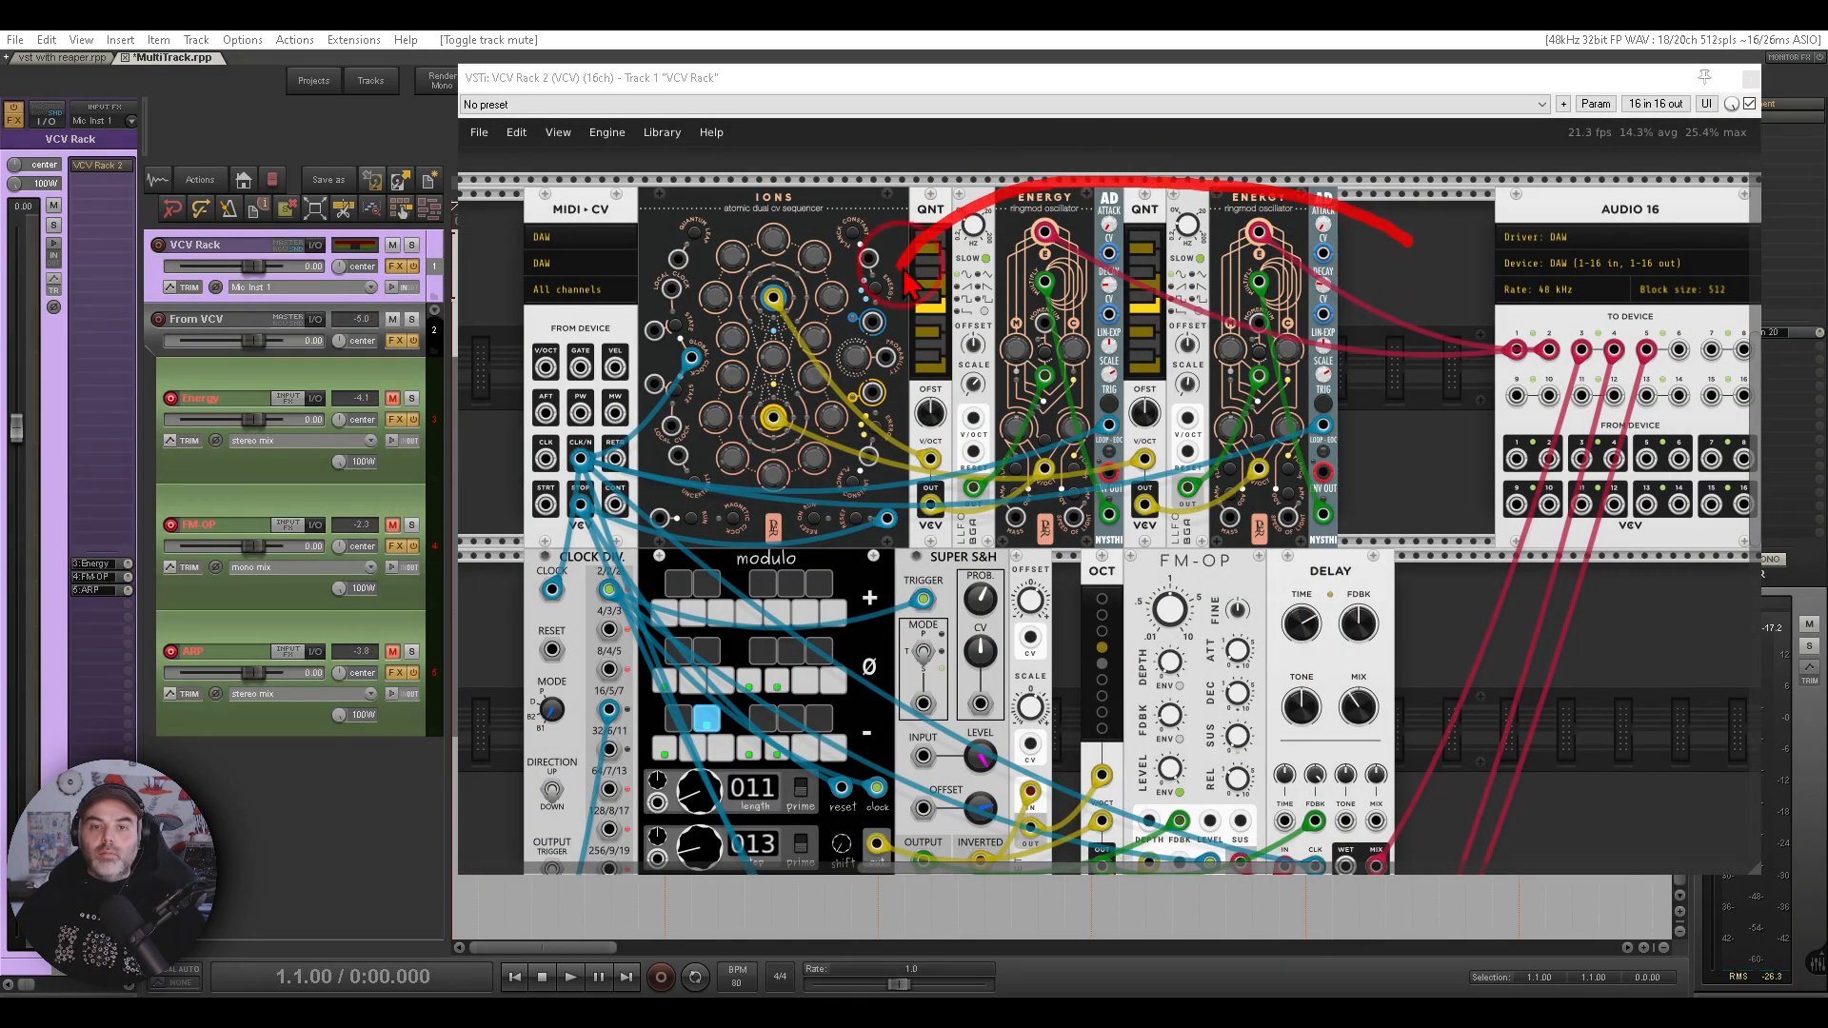
- Examine the multitrack rack patch and the Silo and Supermassive effects on the Energy track
scroll(1407, 339, "down", 5)
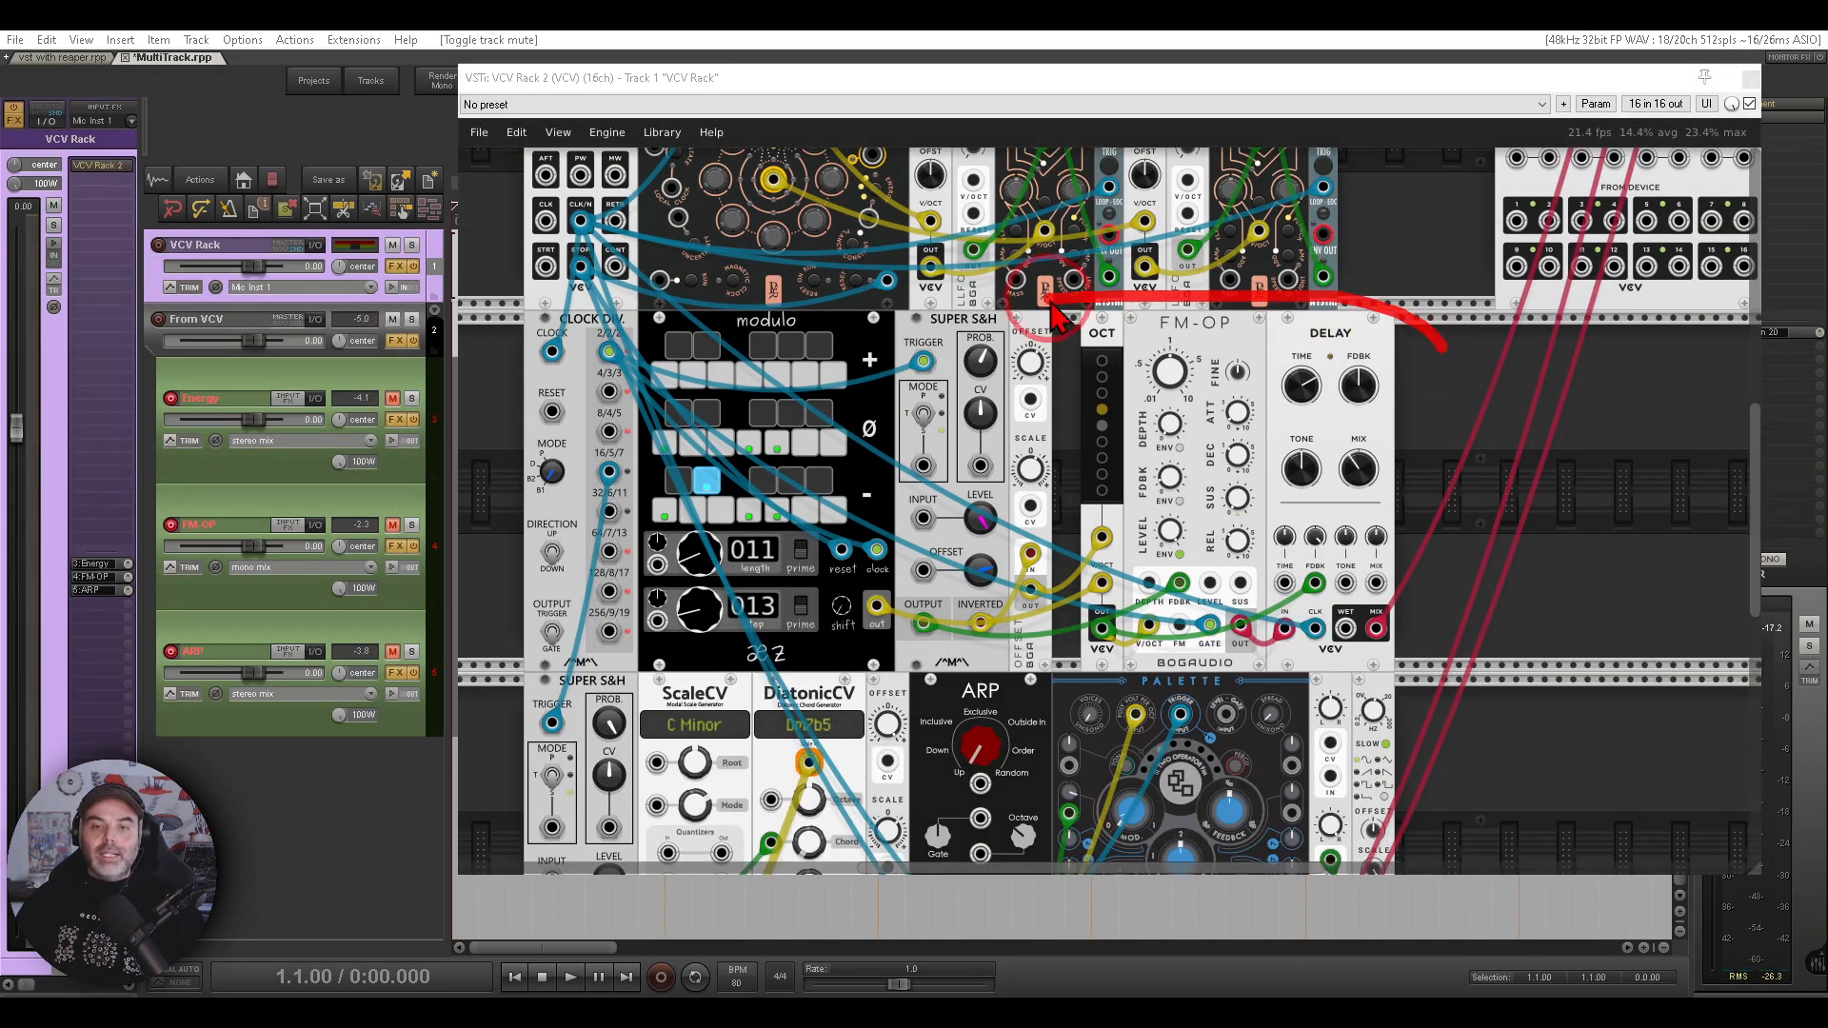
scroll(1426, 339, "down", 5)
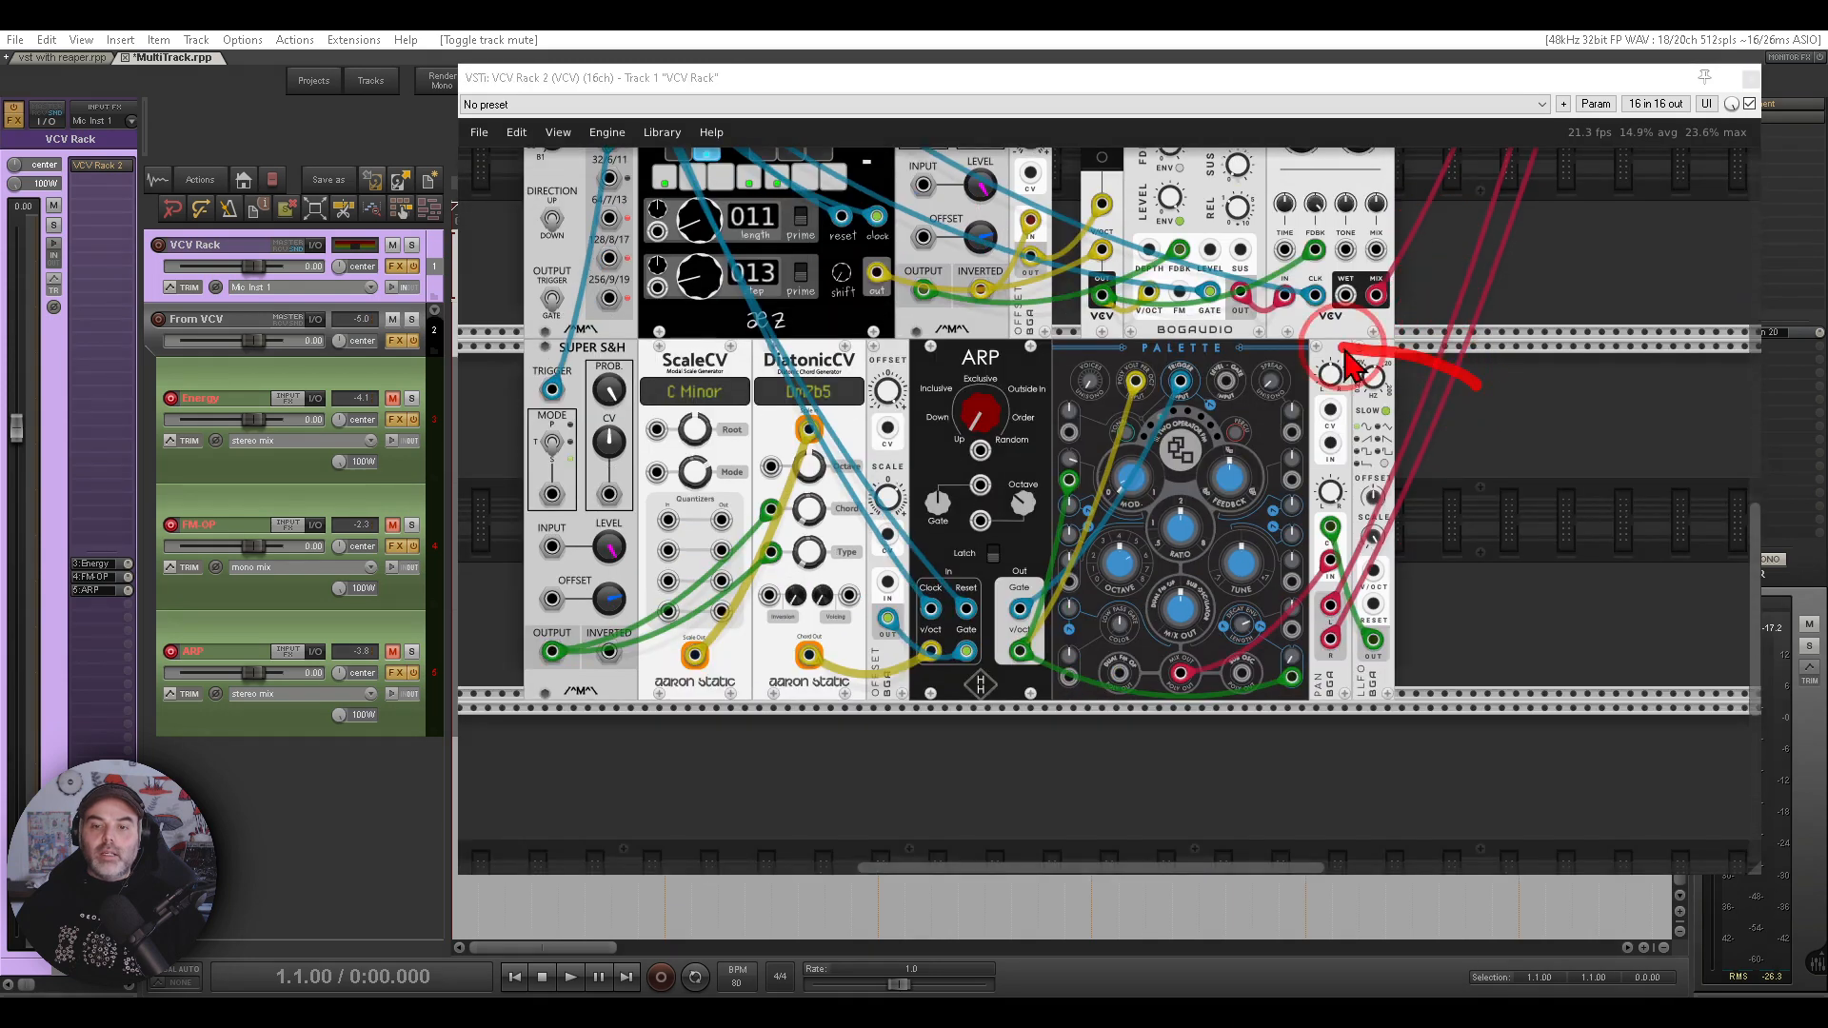
scroll(1447, 372, "up", 10)
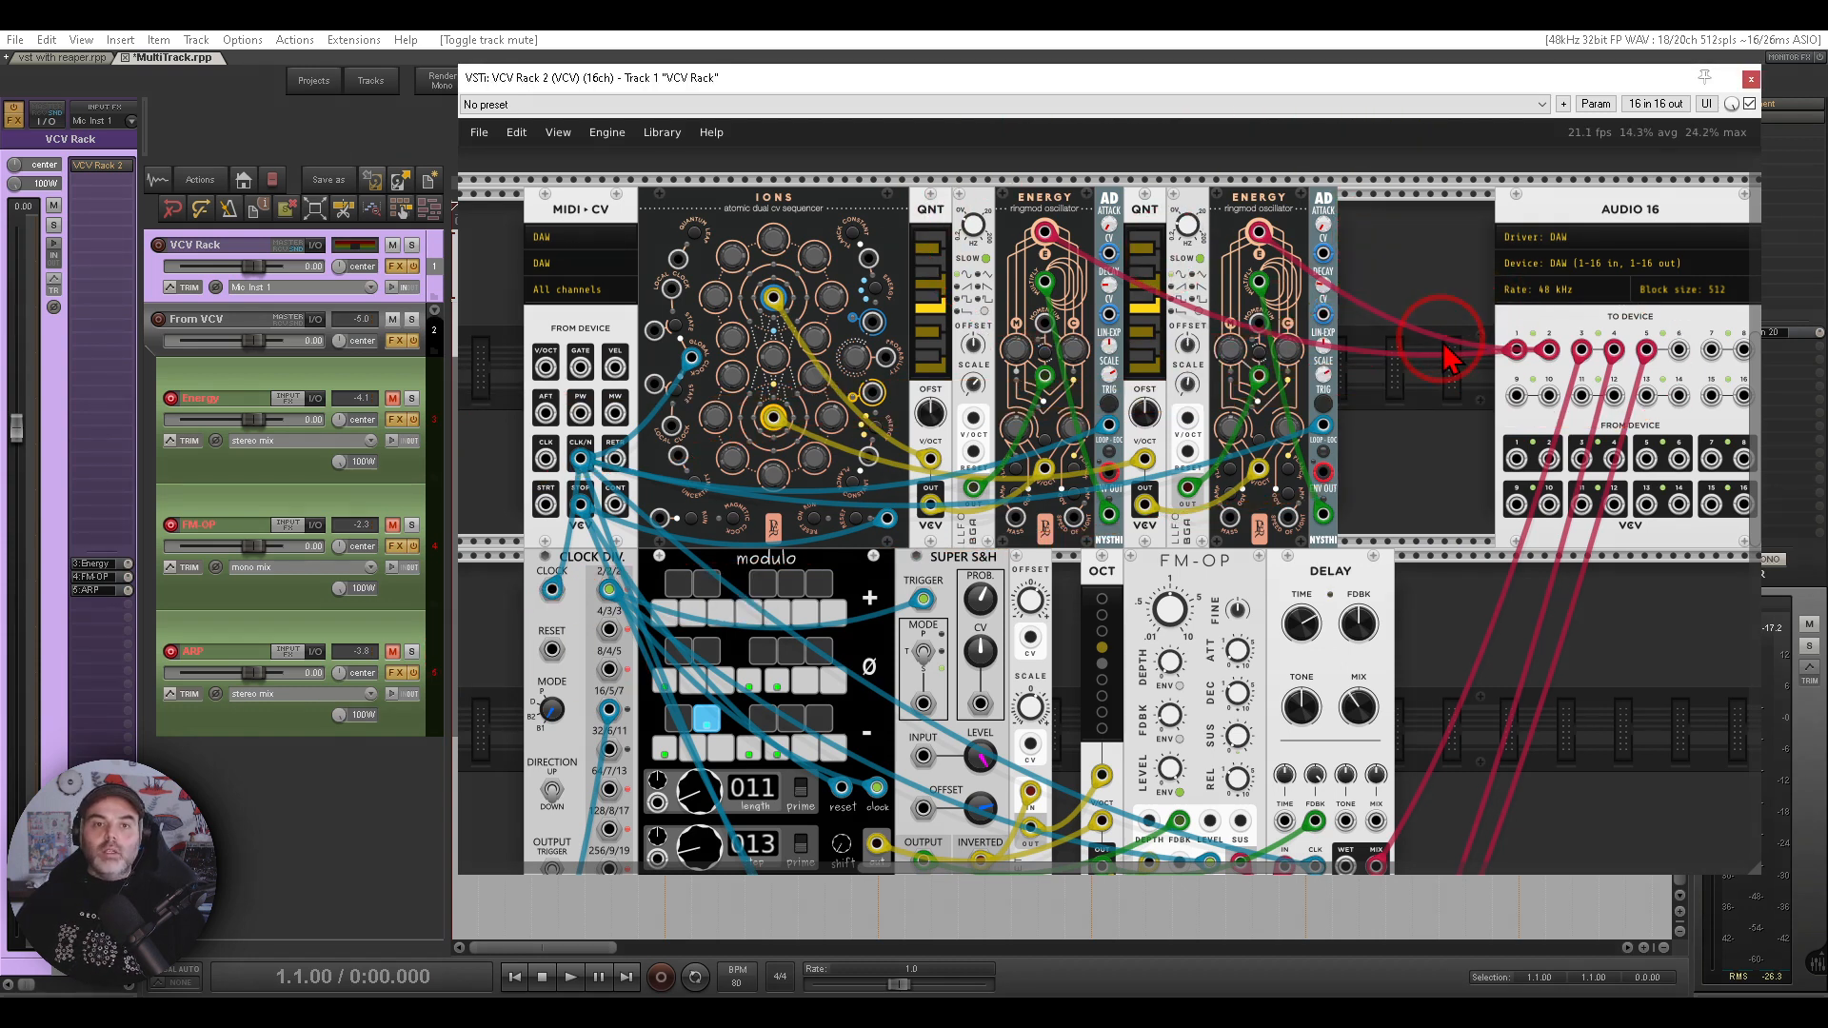
left_click(313, 377)
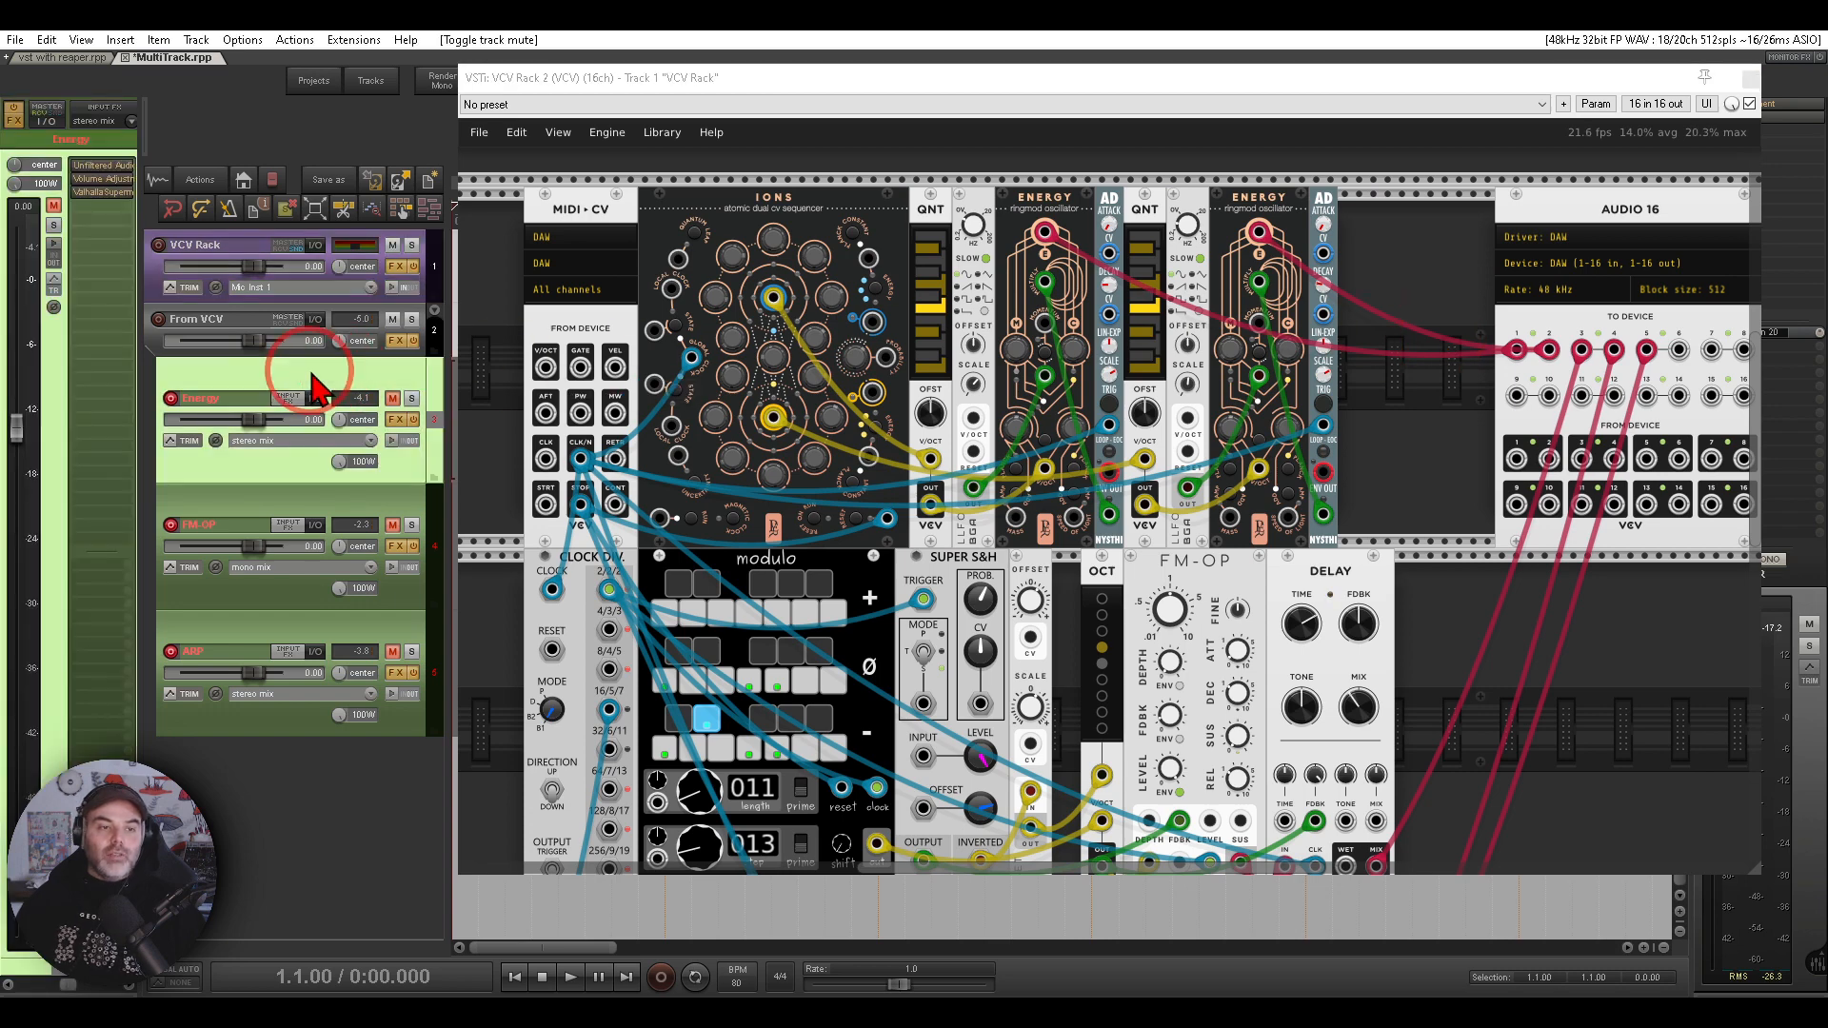
left_click(100, 166)
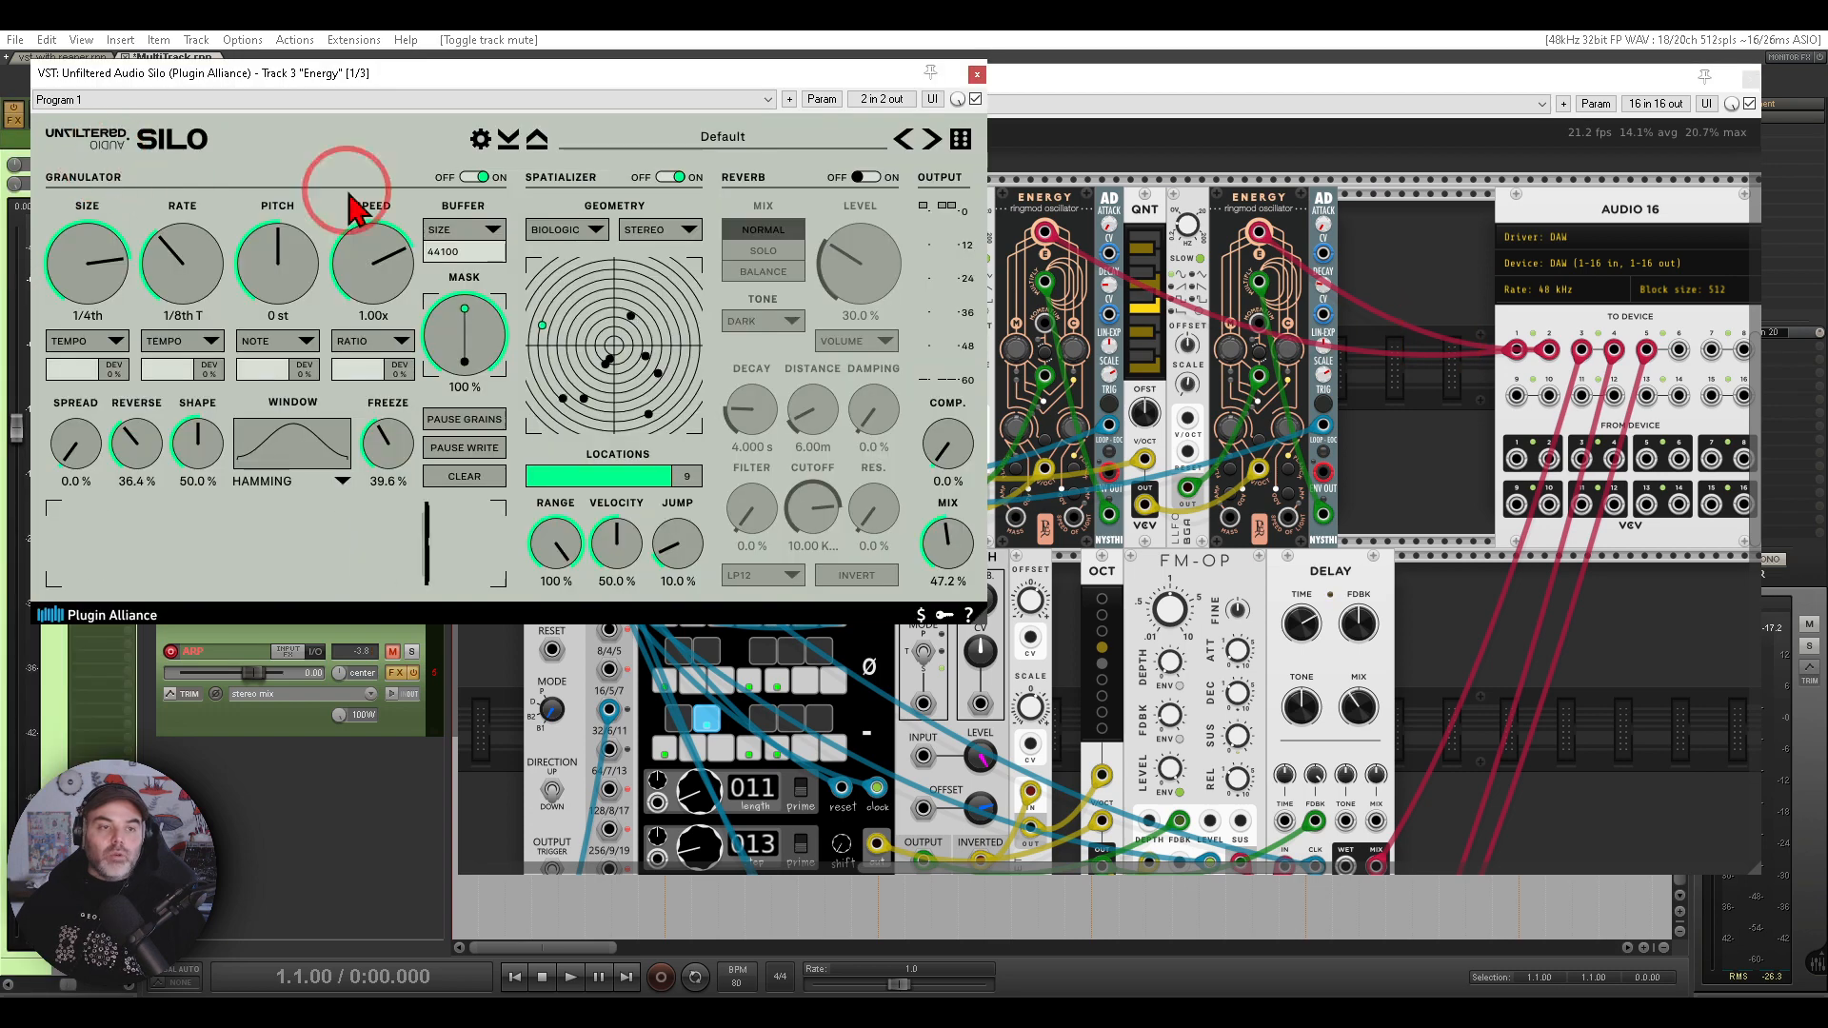
left_click(977, 75)
left_click(102, 198)
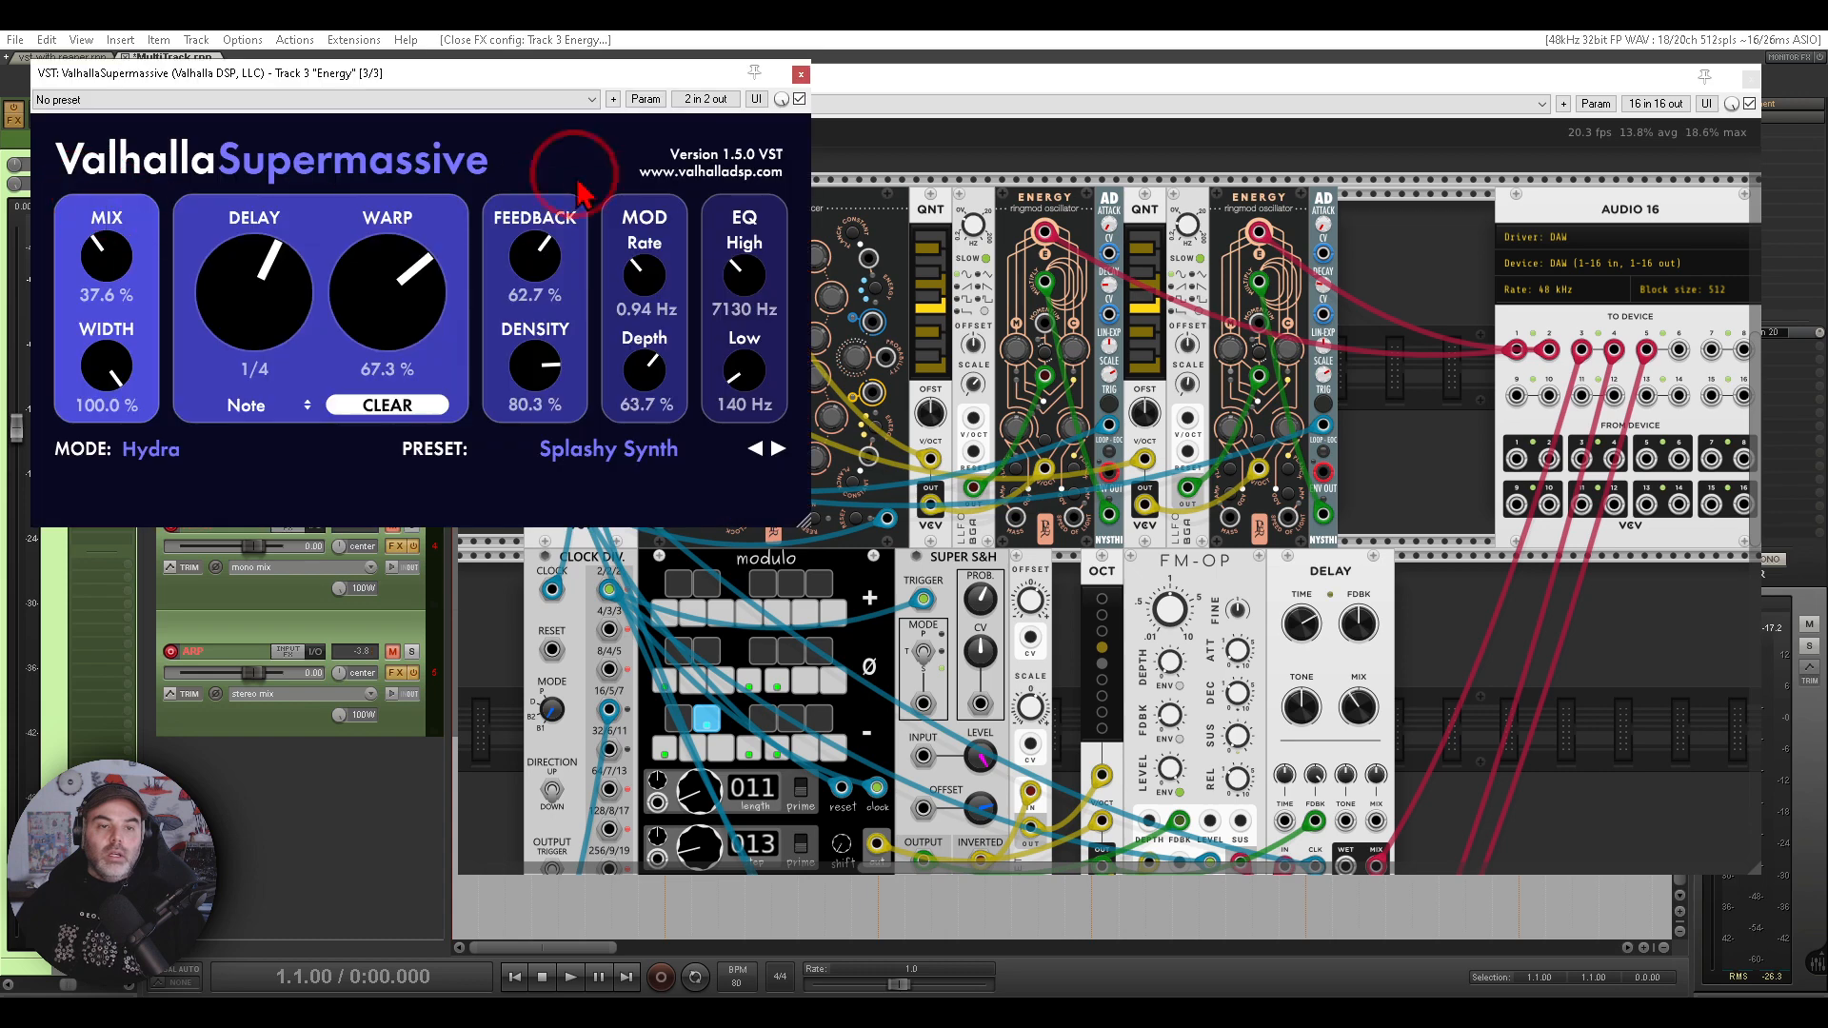
left_click(801, 75)
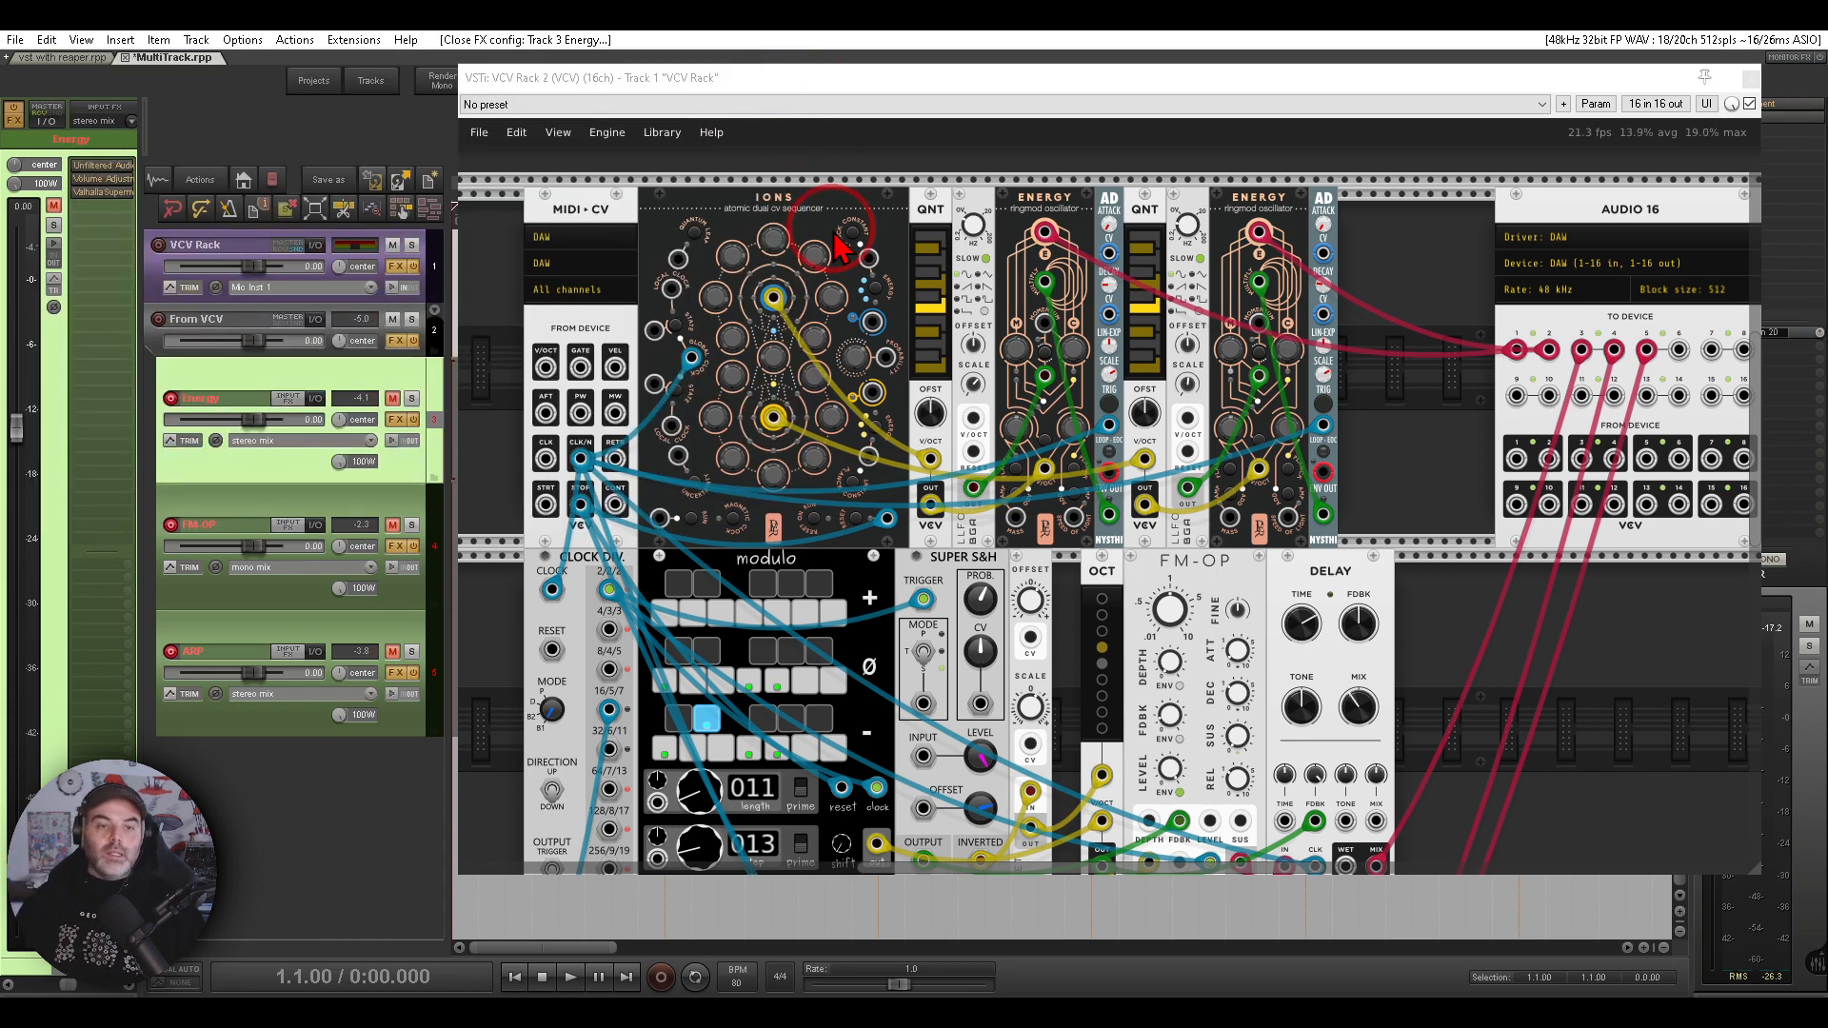
- Set the Energy track to record its stereo output
left_click(255, 442)
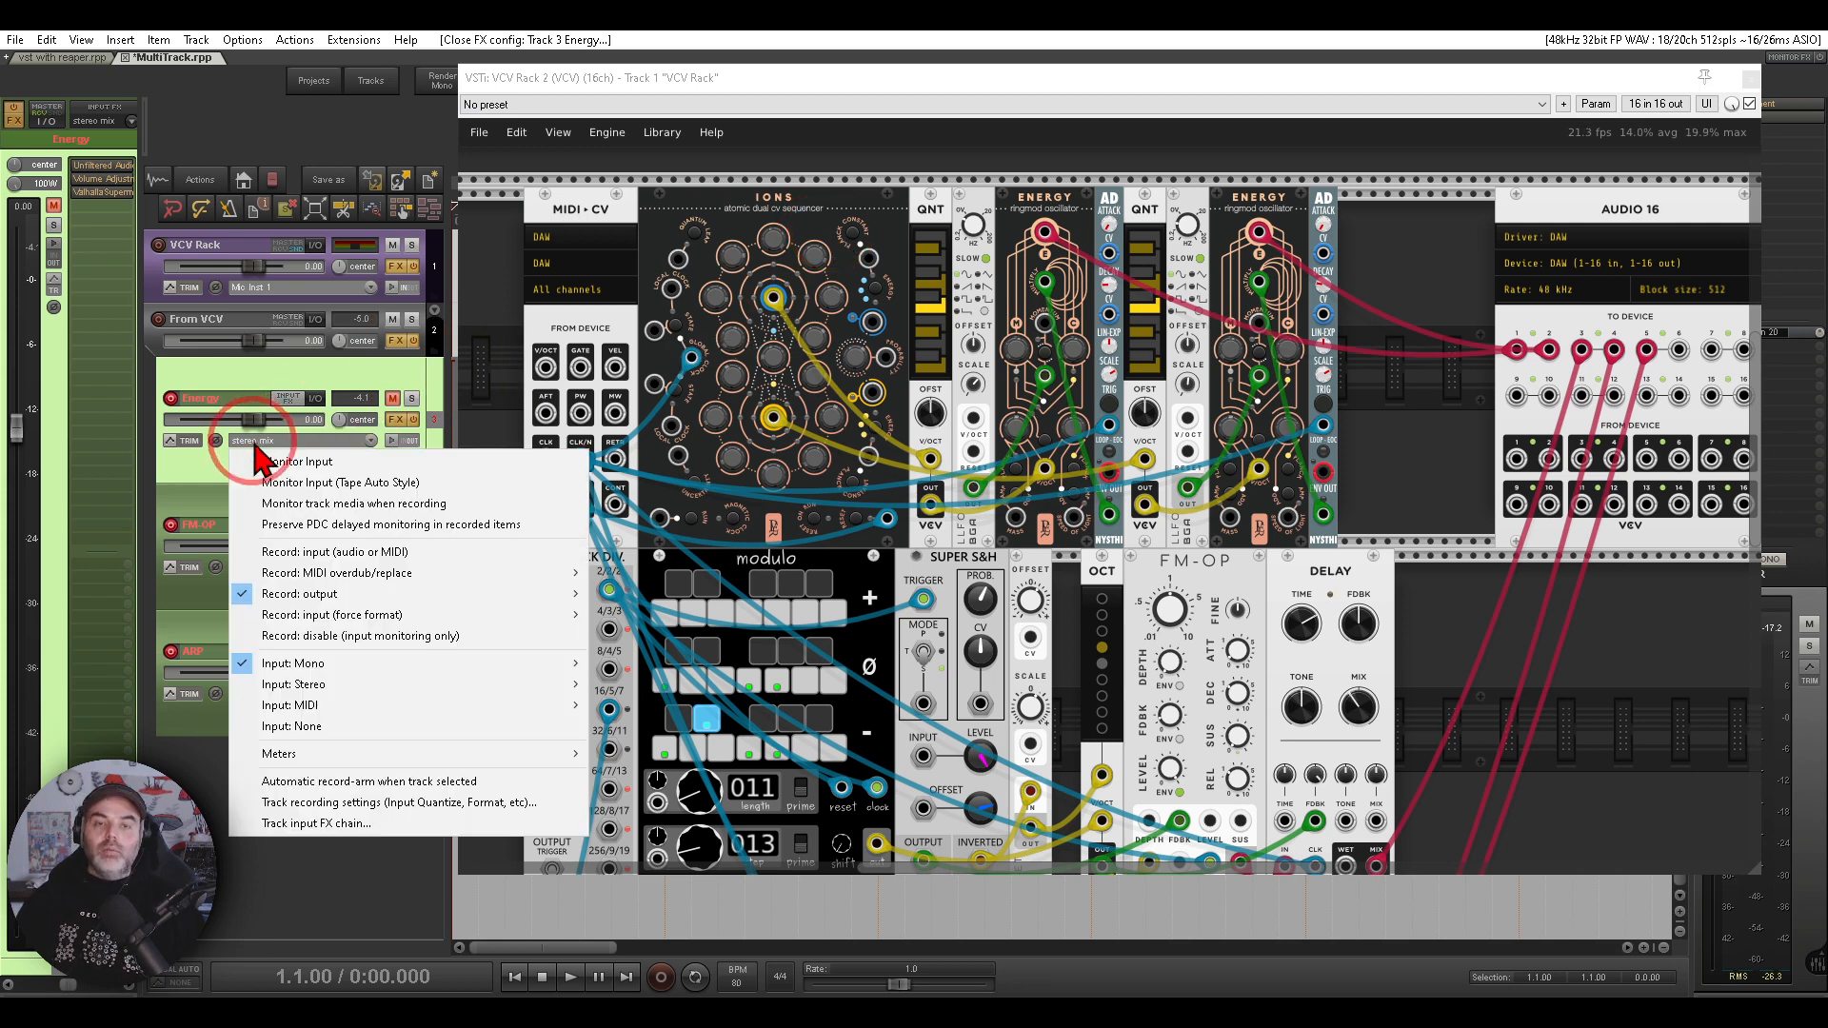
mouse_move(437, 596)
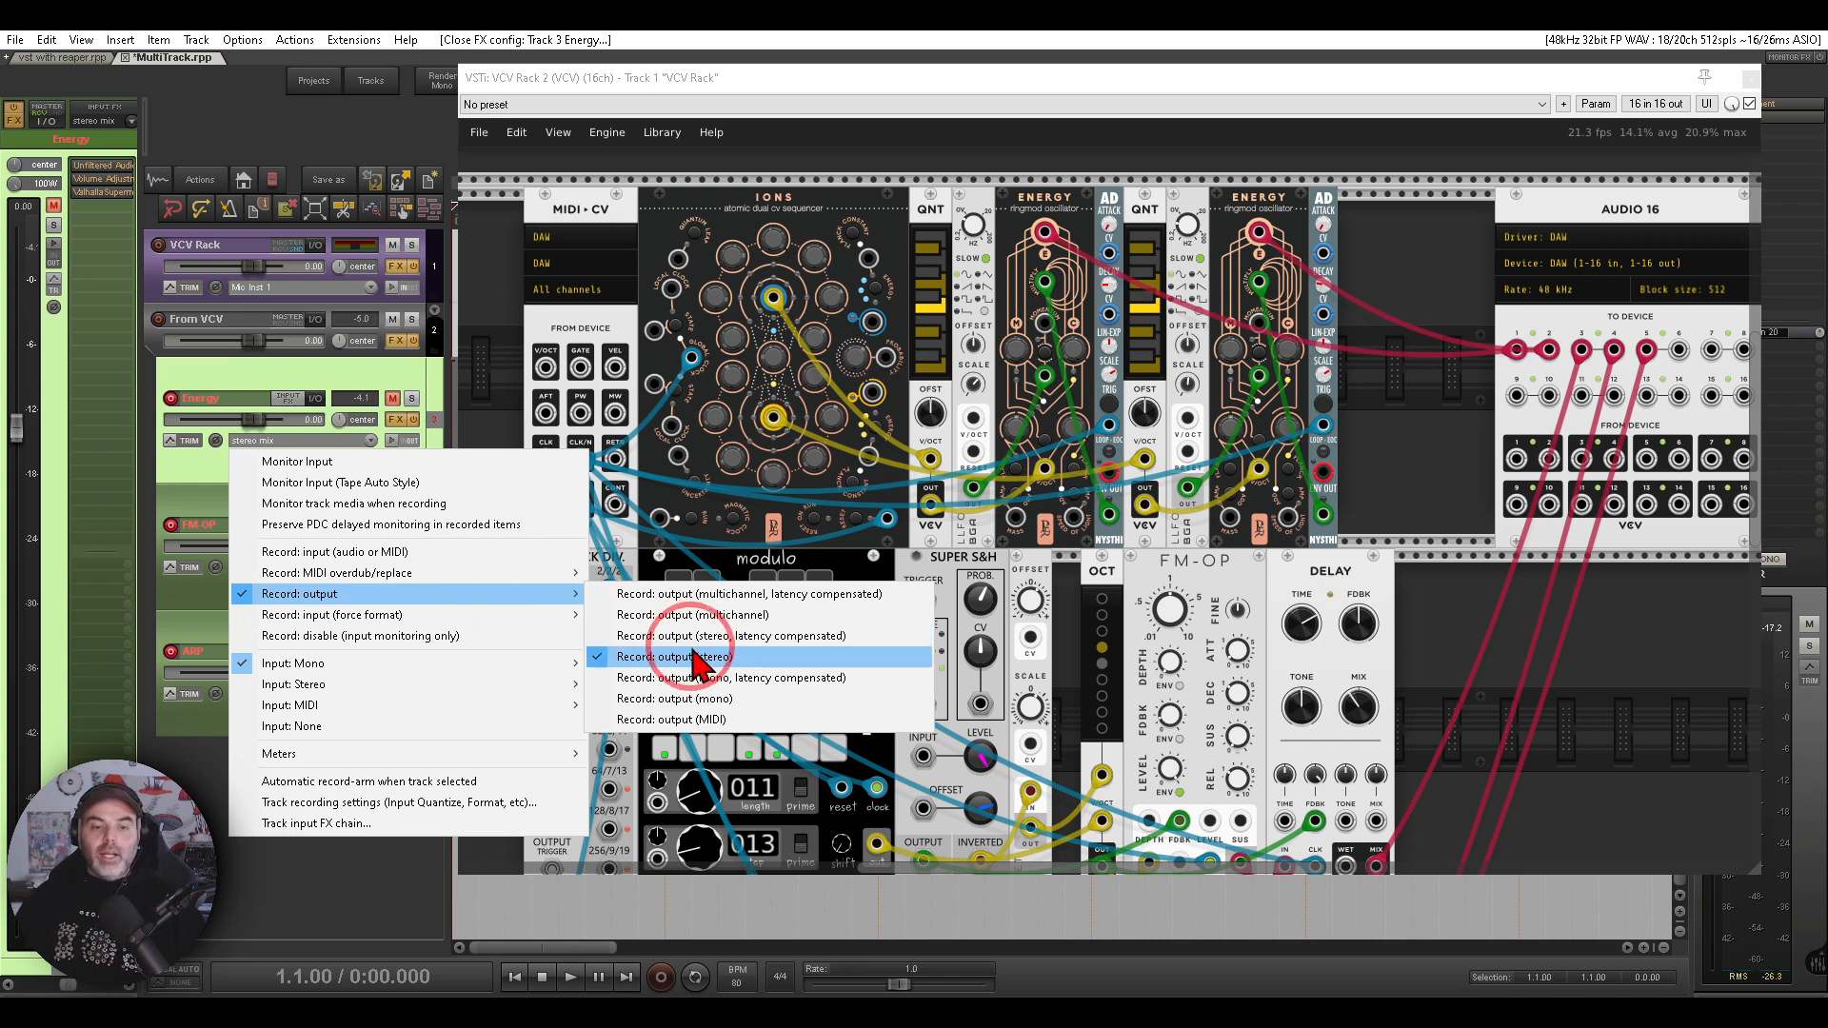
left_click(1444, 261)
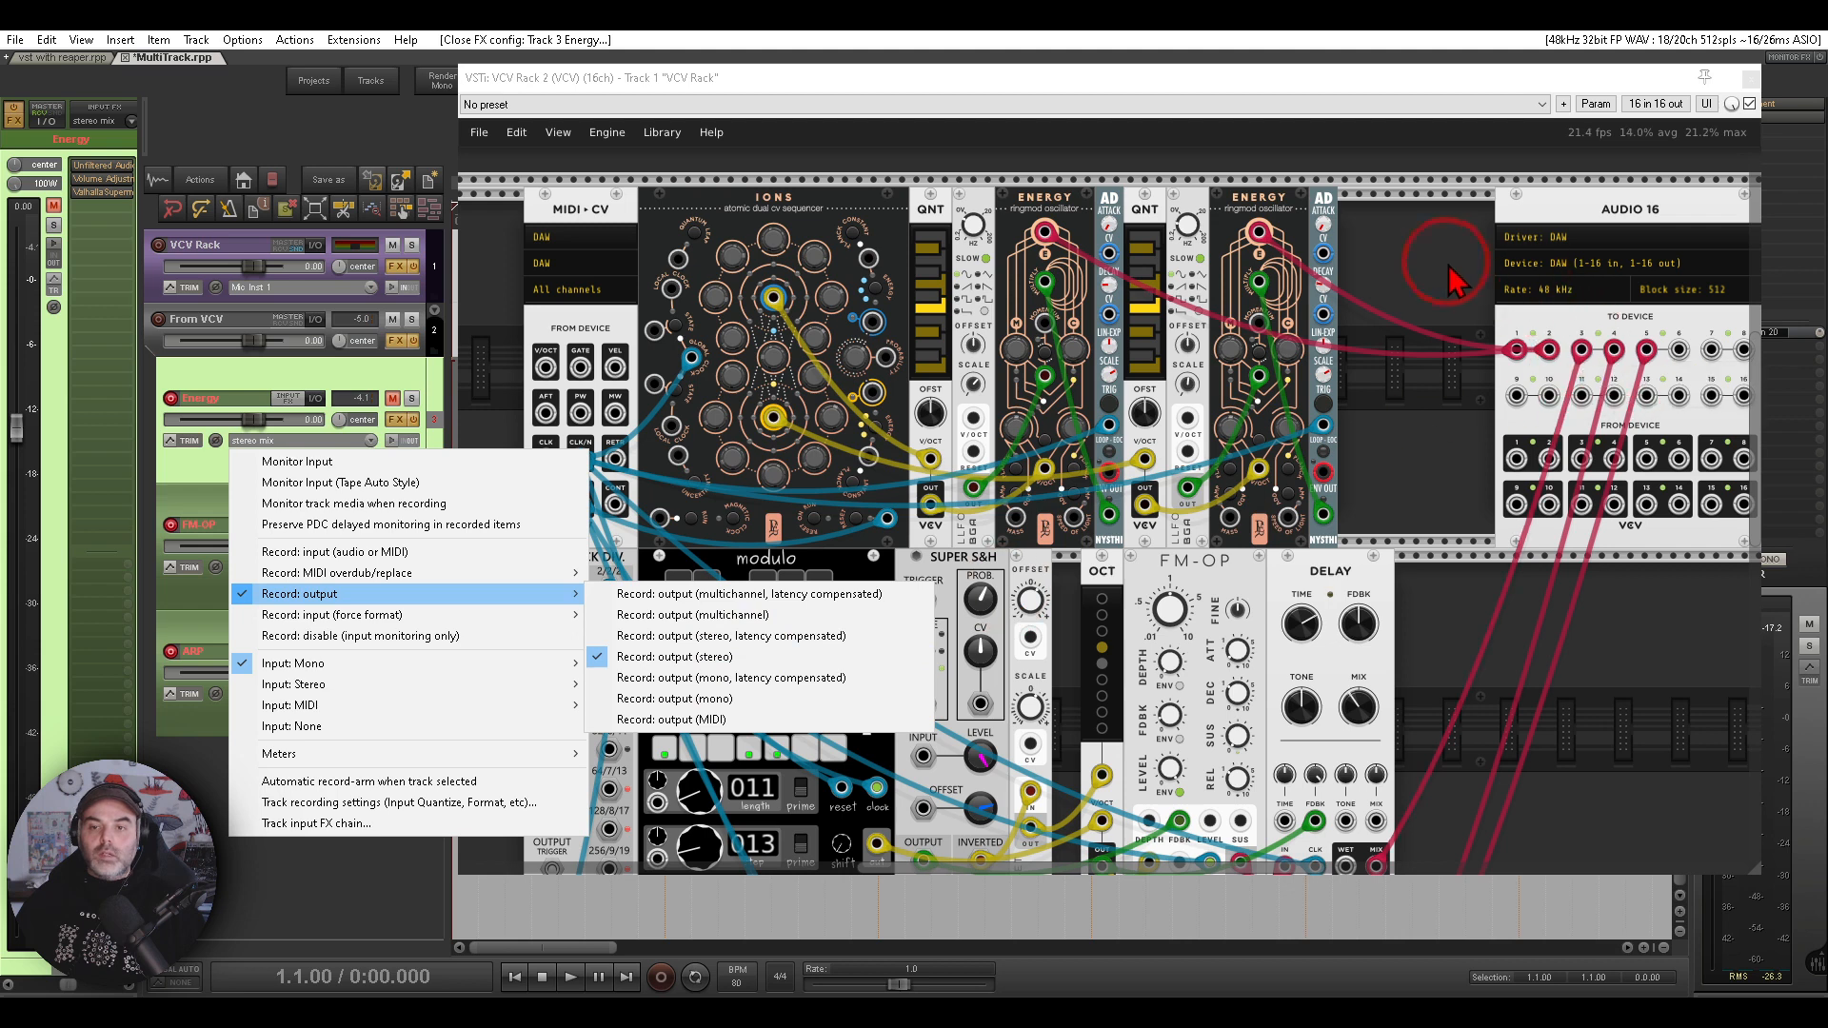
- Play the project, toggling the Energy track's mute while inspecting its cables to the rack's audio outputs
left_click(393, 398)
left_click(572, 978)
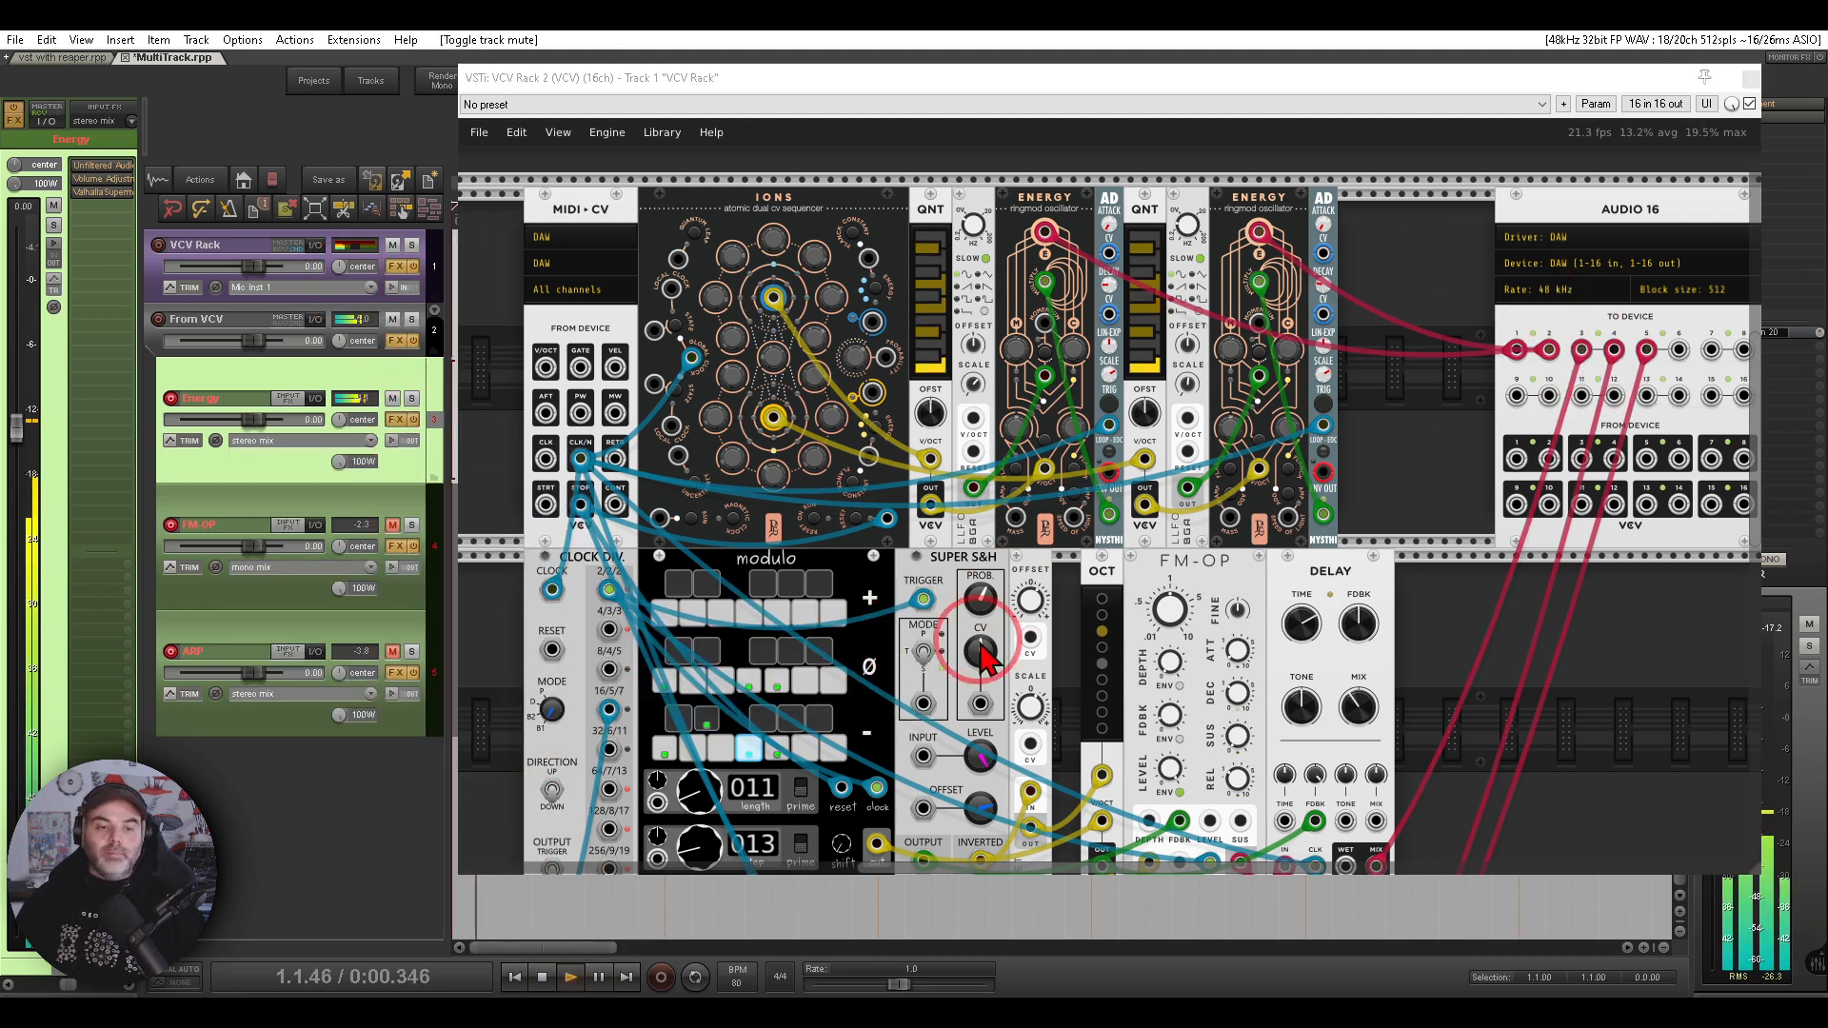
left_click(1463, 569)
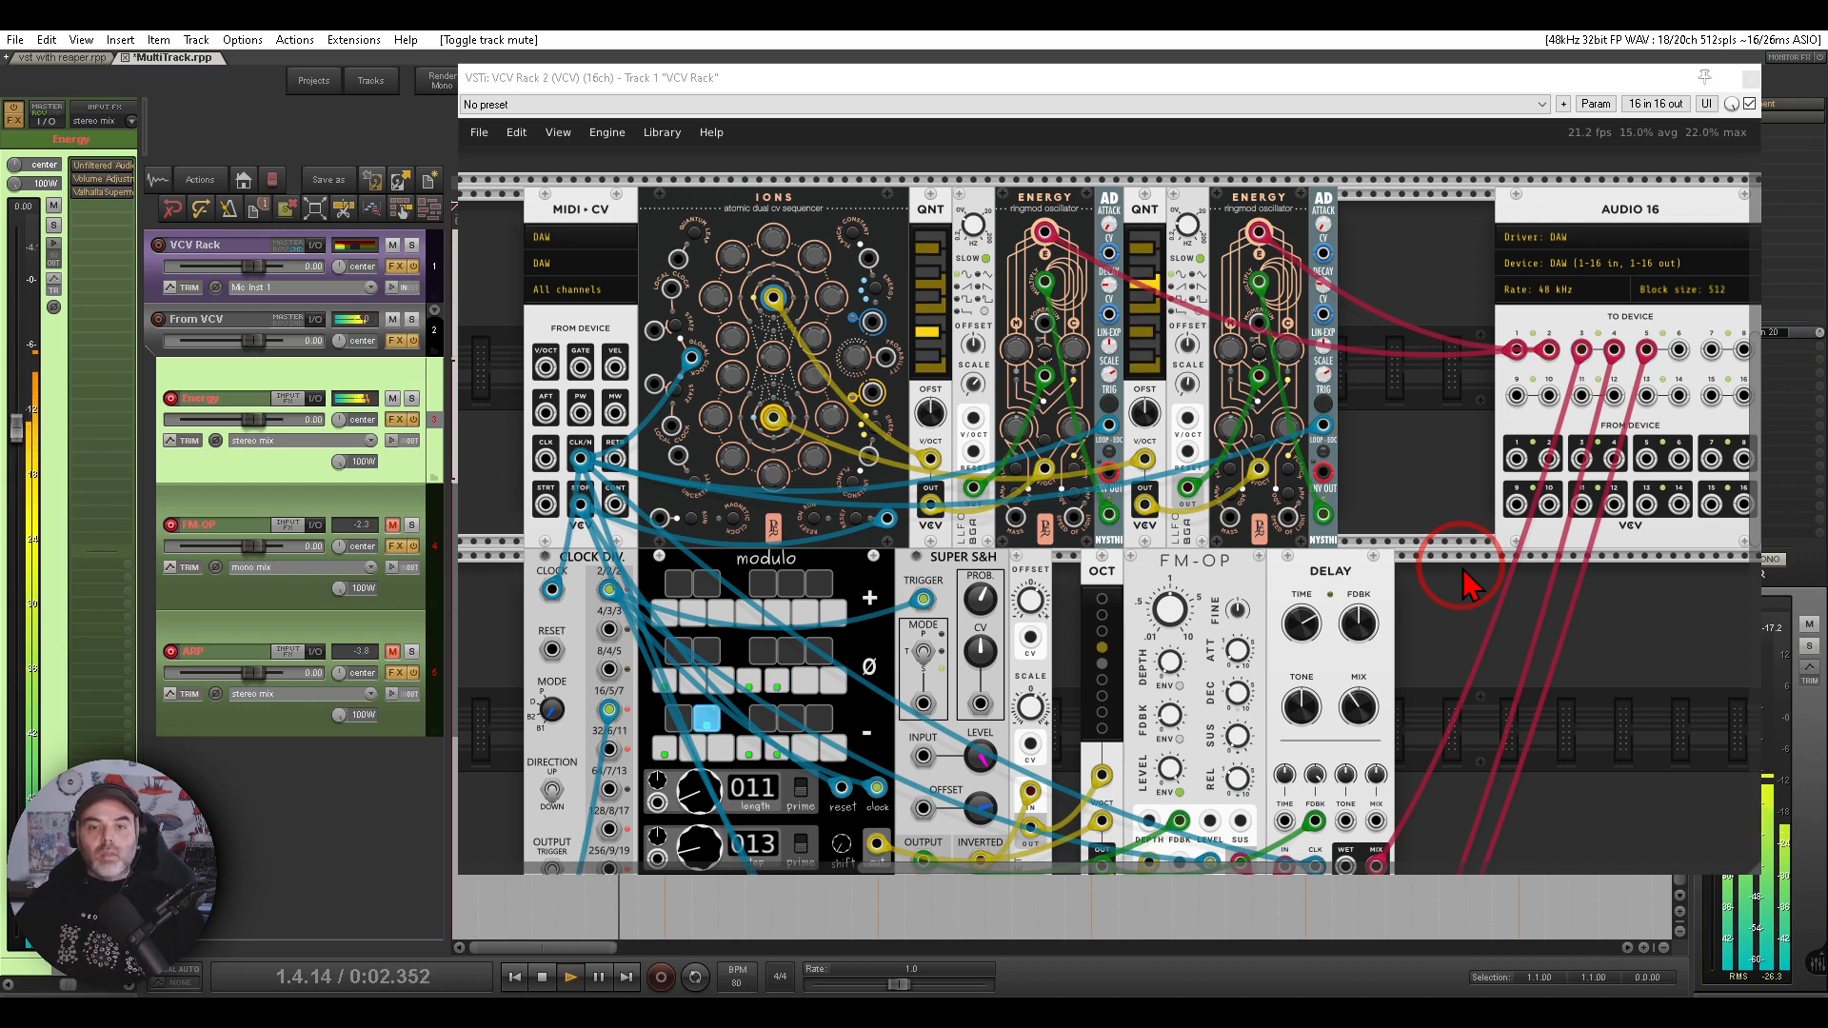
mouse_move(1381, 202)
left_mouse_down()
mouse_move(924, 215)
mouse_move(1385, 370)
mouse_move(1395, 229)
mouse_move(1400, 278)
left_mouse_up()
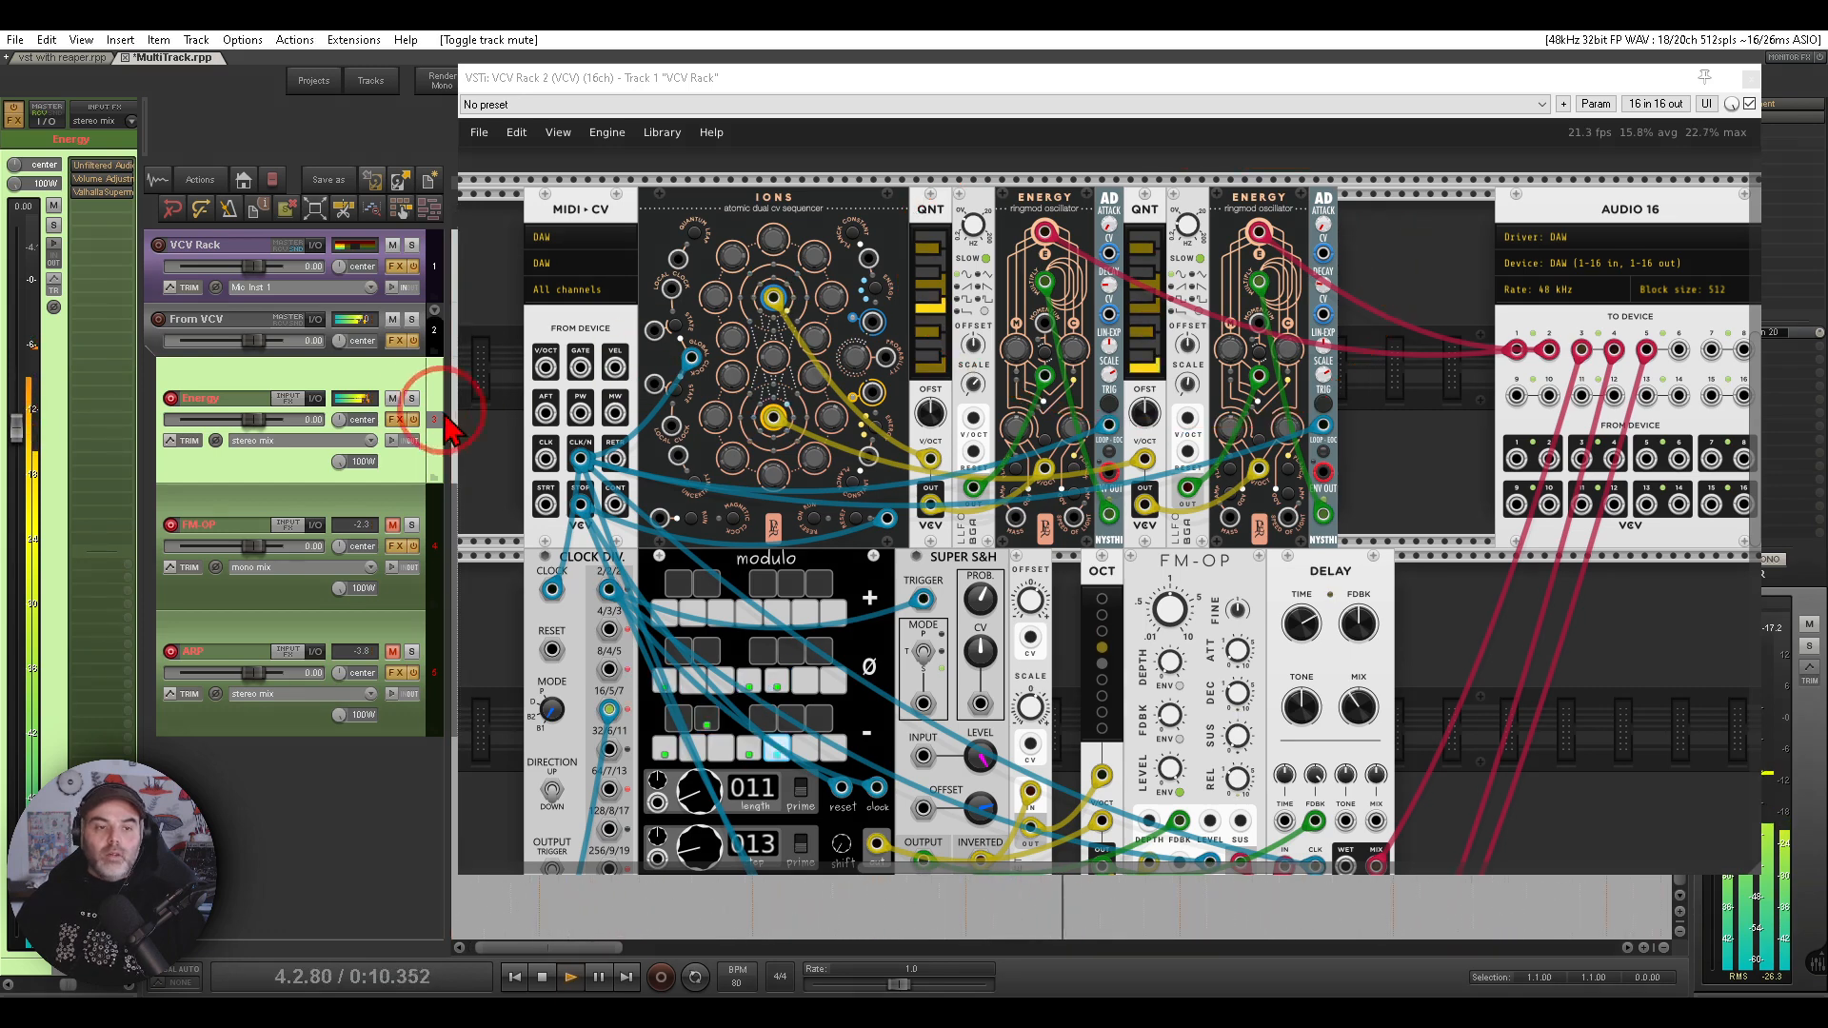
left_click(392, 398)
scroll(1296, 462, "down", 3)
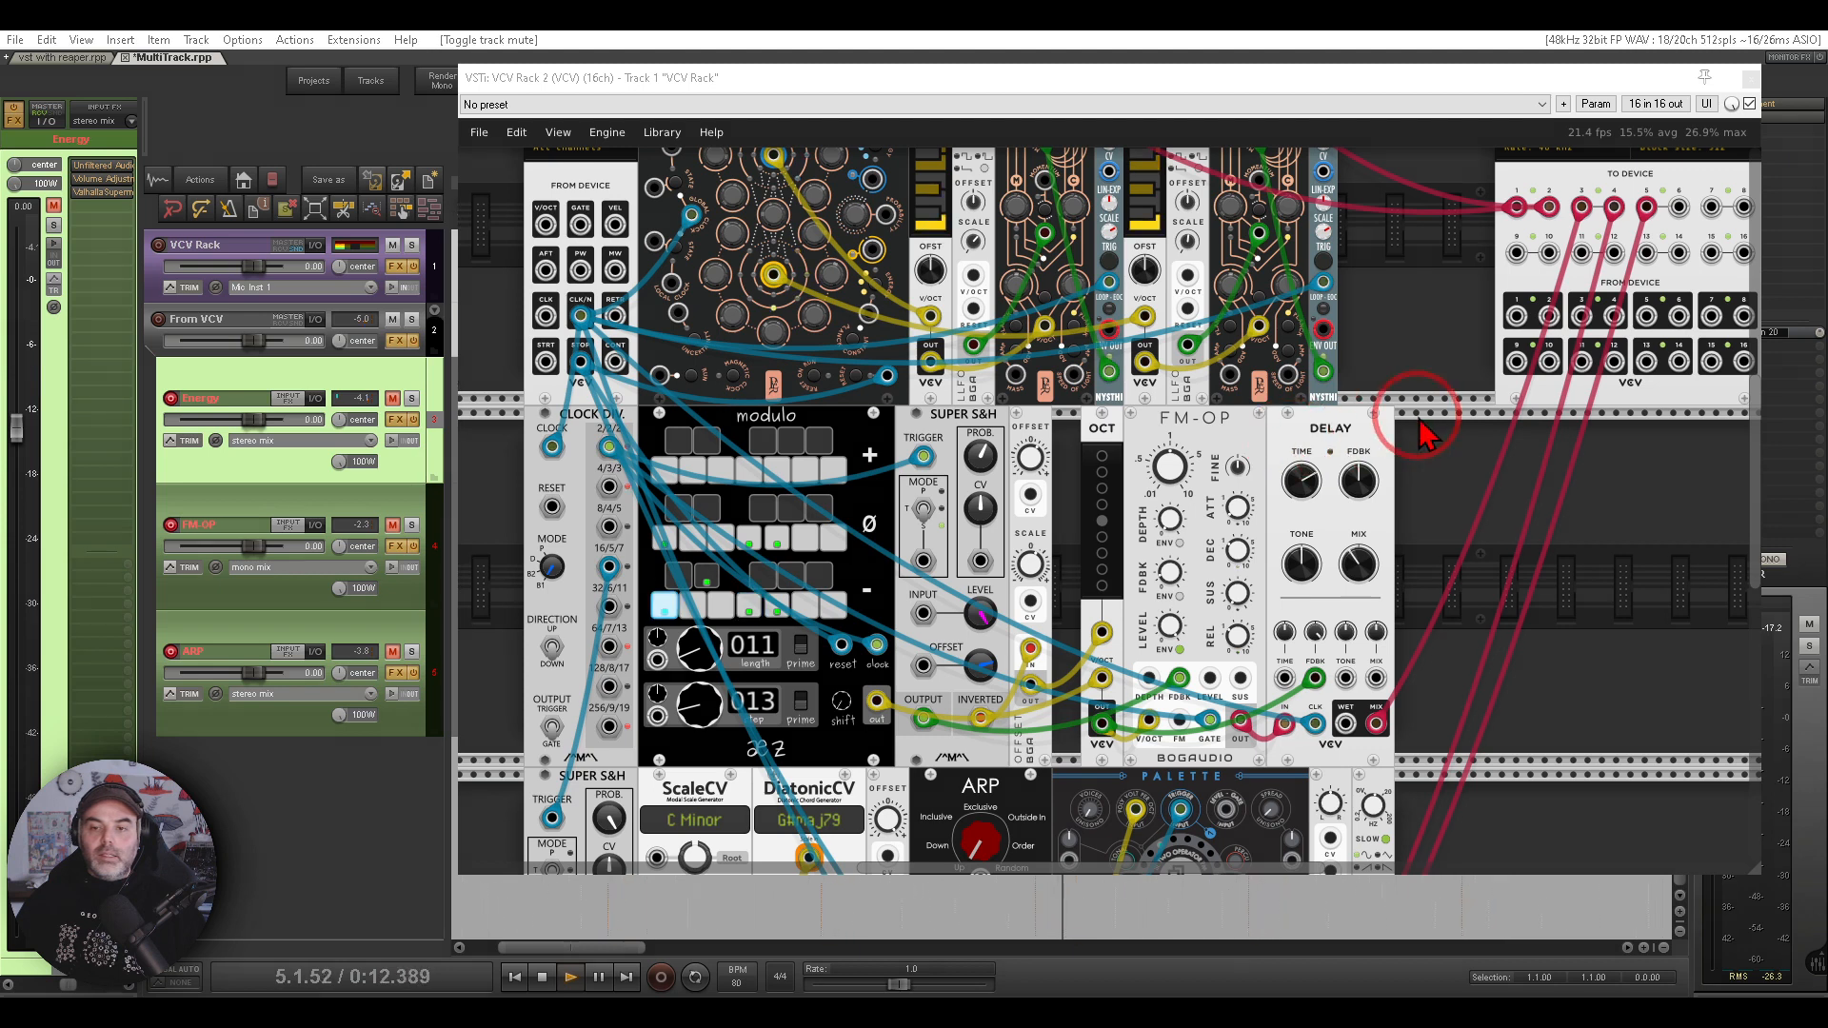
mouse_move(1415, 419)
left_mouse_down()
mouse_move(1091, 530)
mouse_move(1435, 439)
mouse_move(1410, 413)
left_mouse_up()
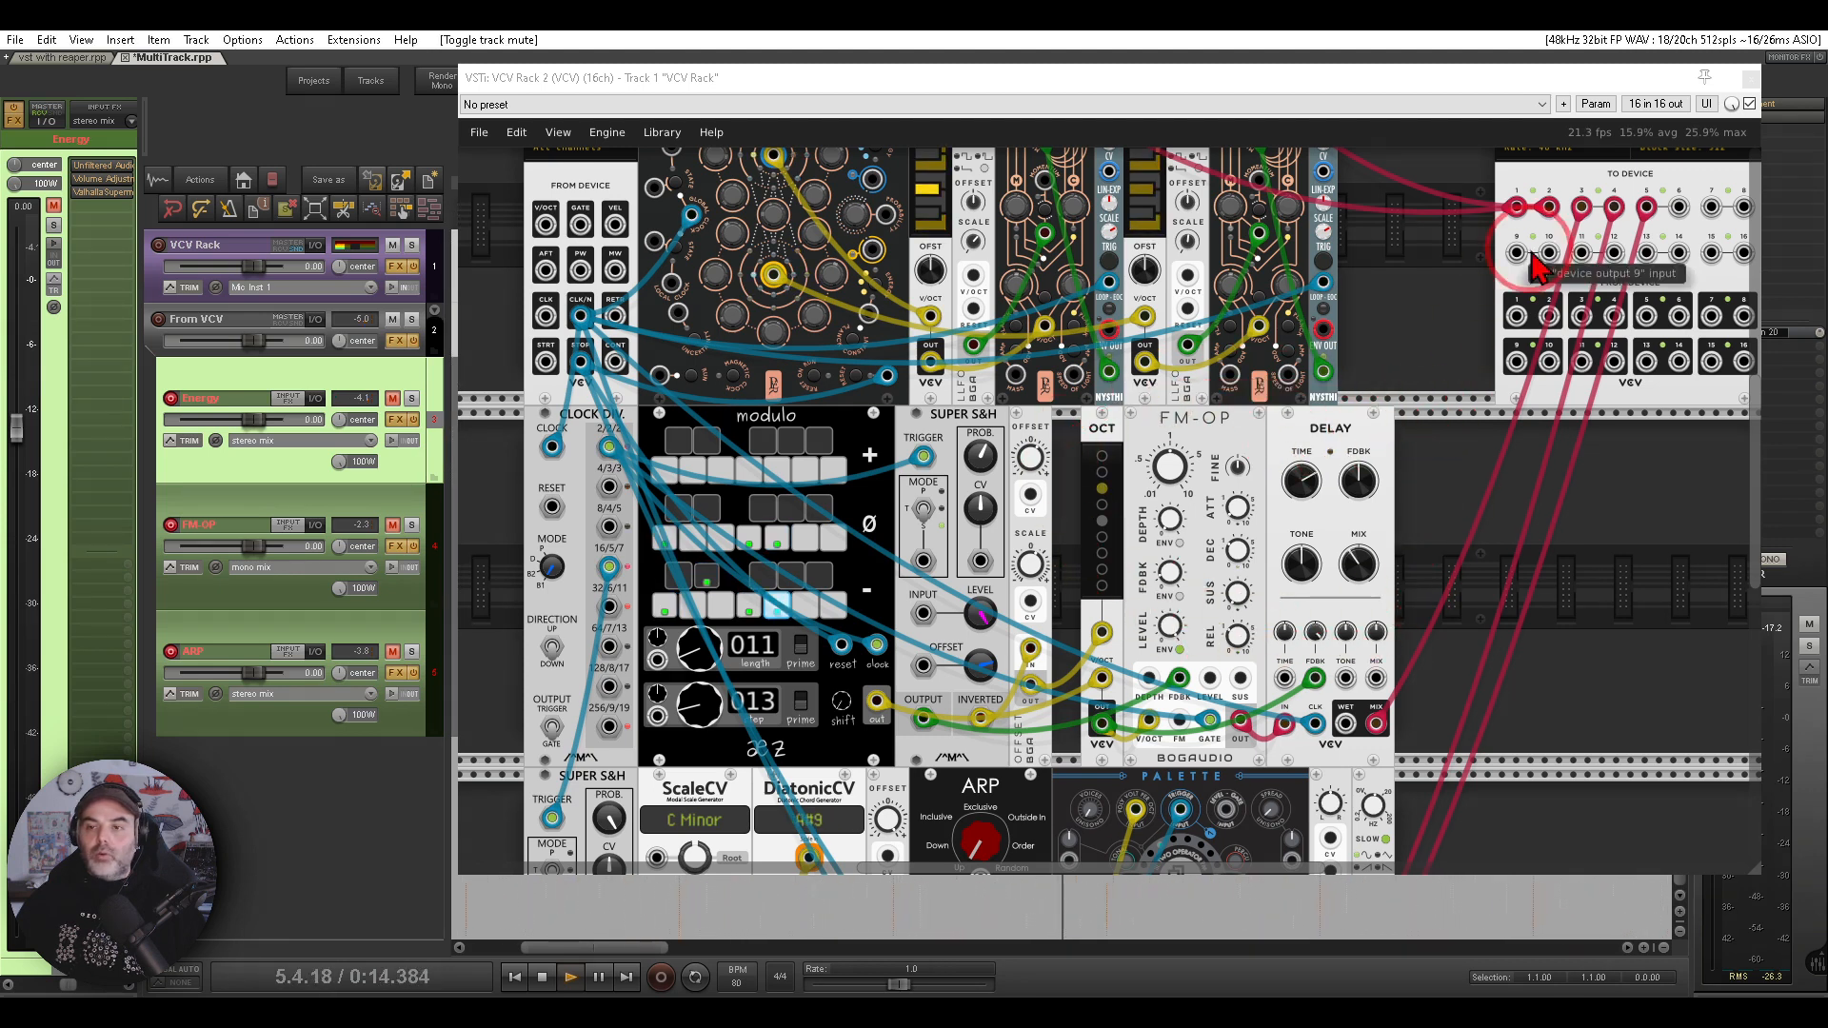
mouse_move(1591, 179)
left_mouse_down()
mouse_move(1560, 208)
mouse_move(1603, 188)
left_mouse_up()
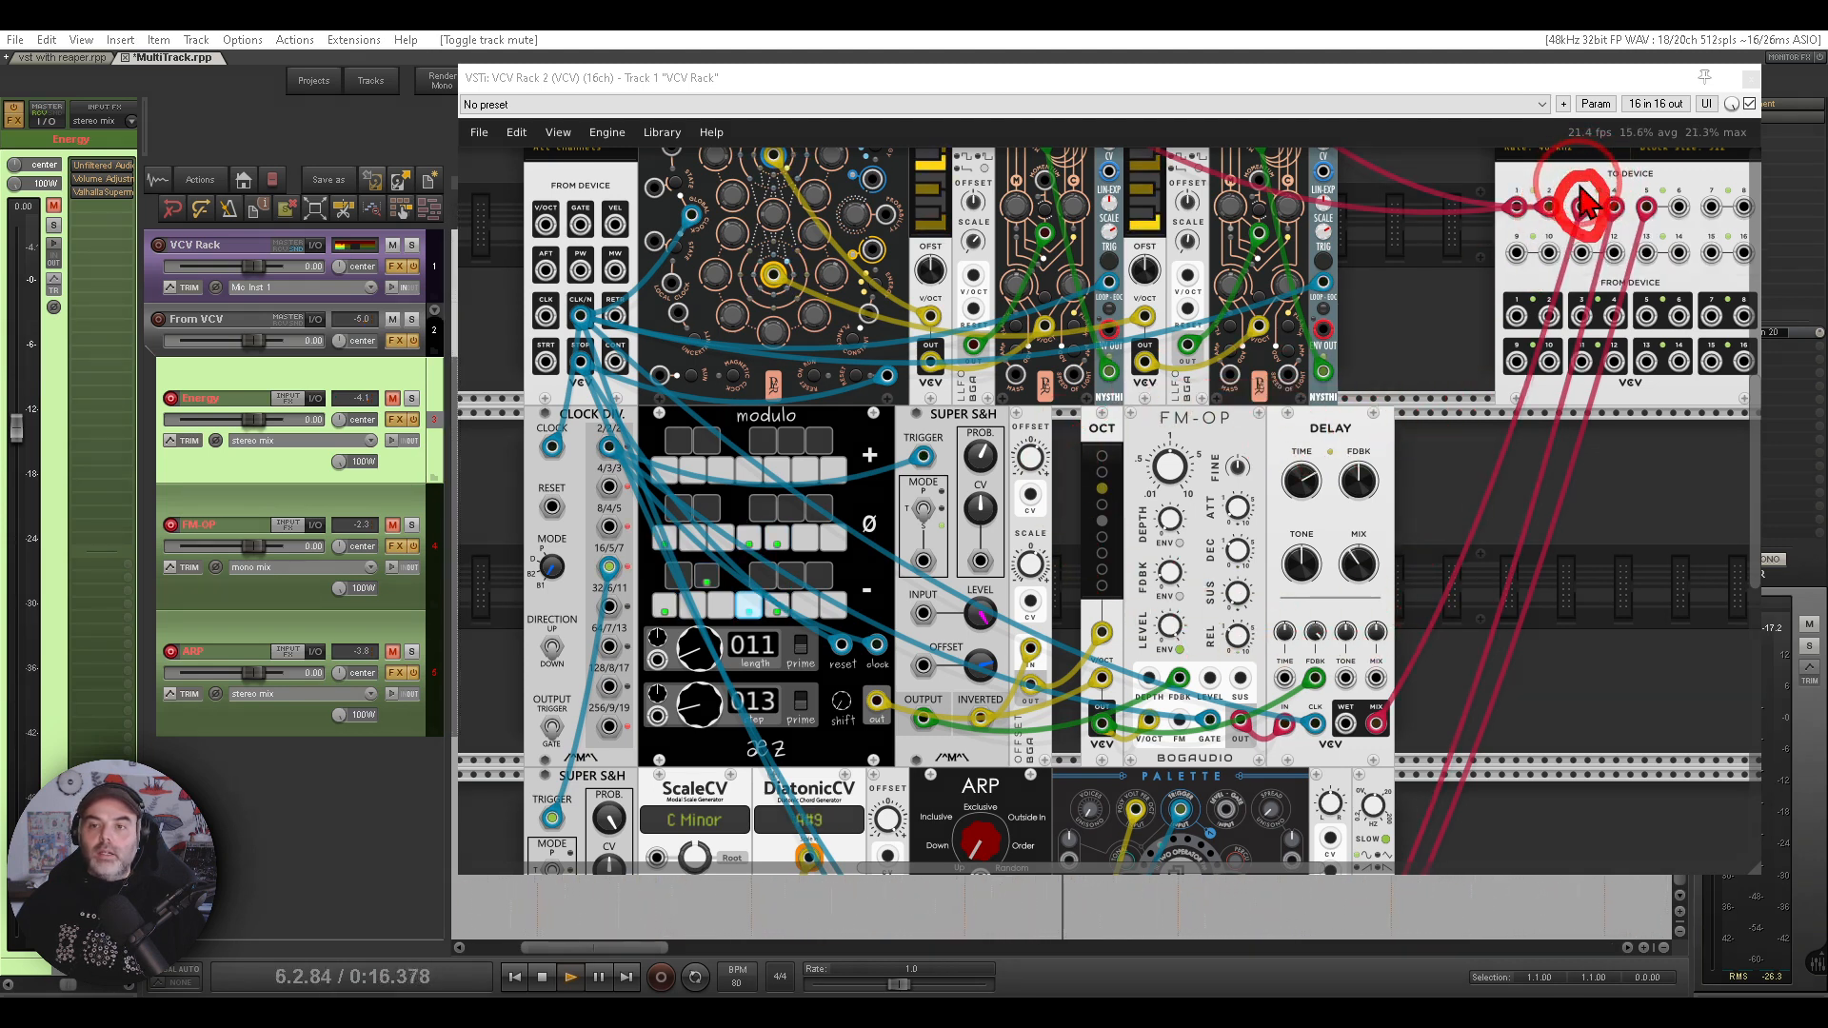
- Select the FM-OP track, view its Little Plate effect, and check its recording output mode
left_click(370, 502)
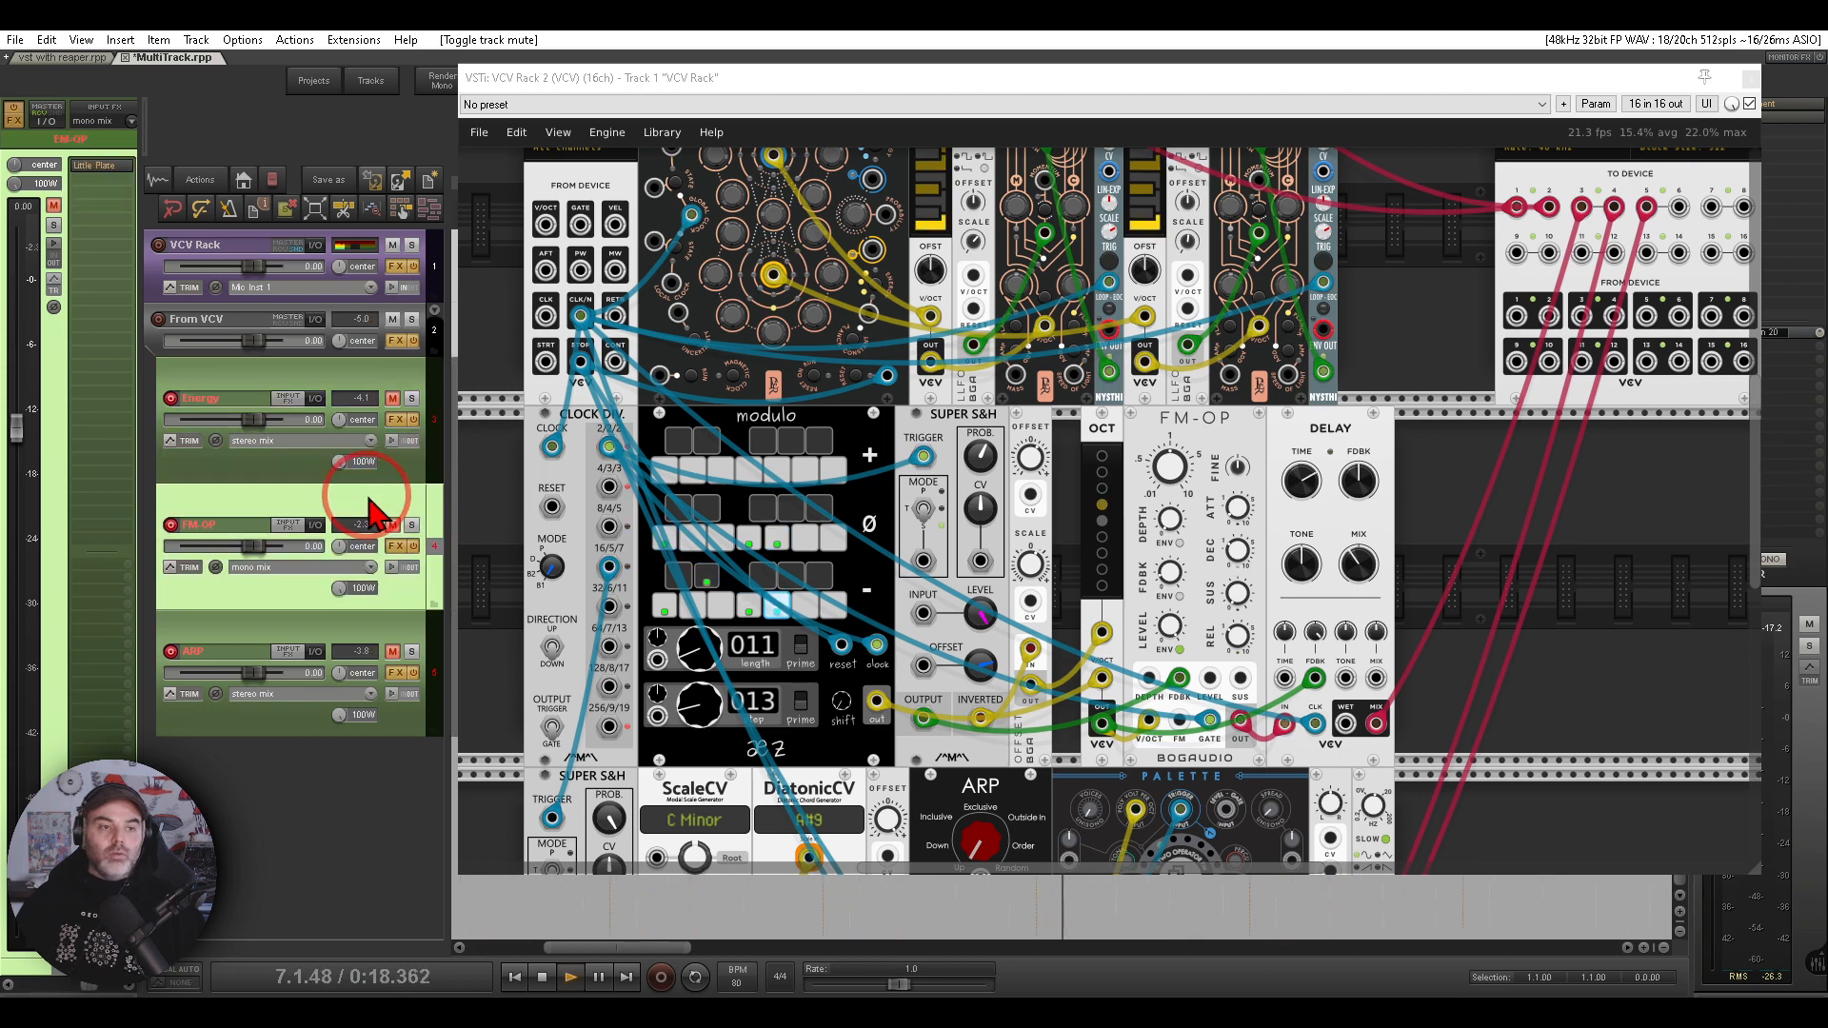
left_click(96, 165)
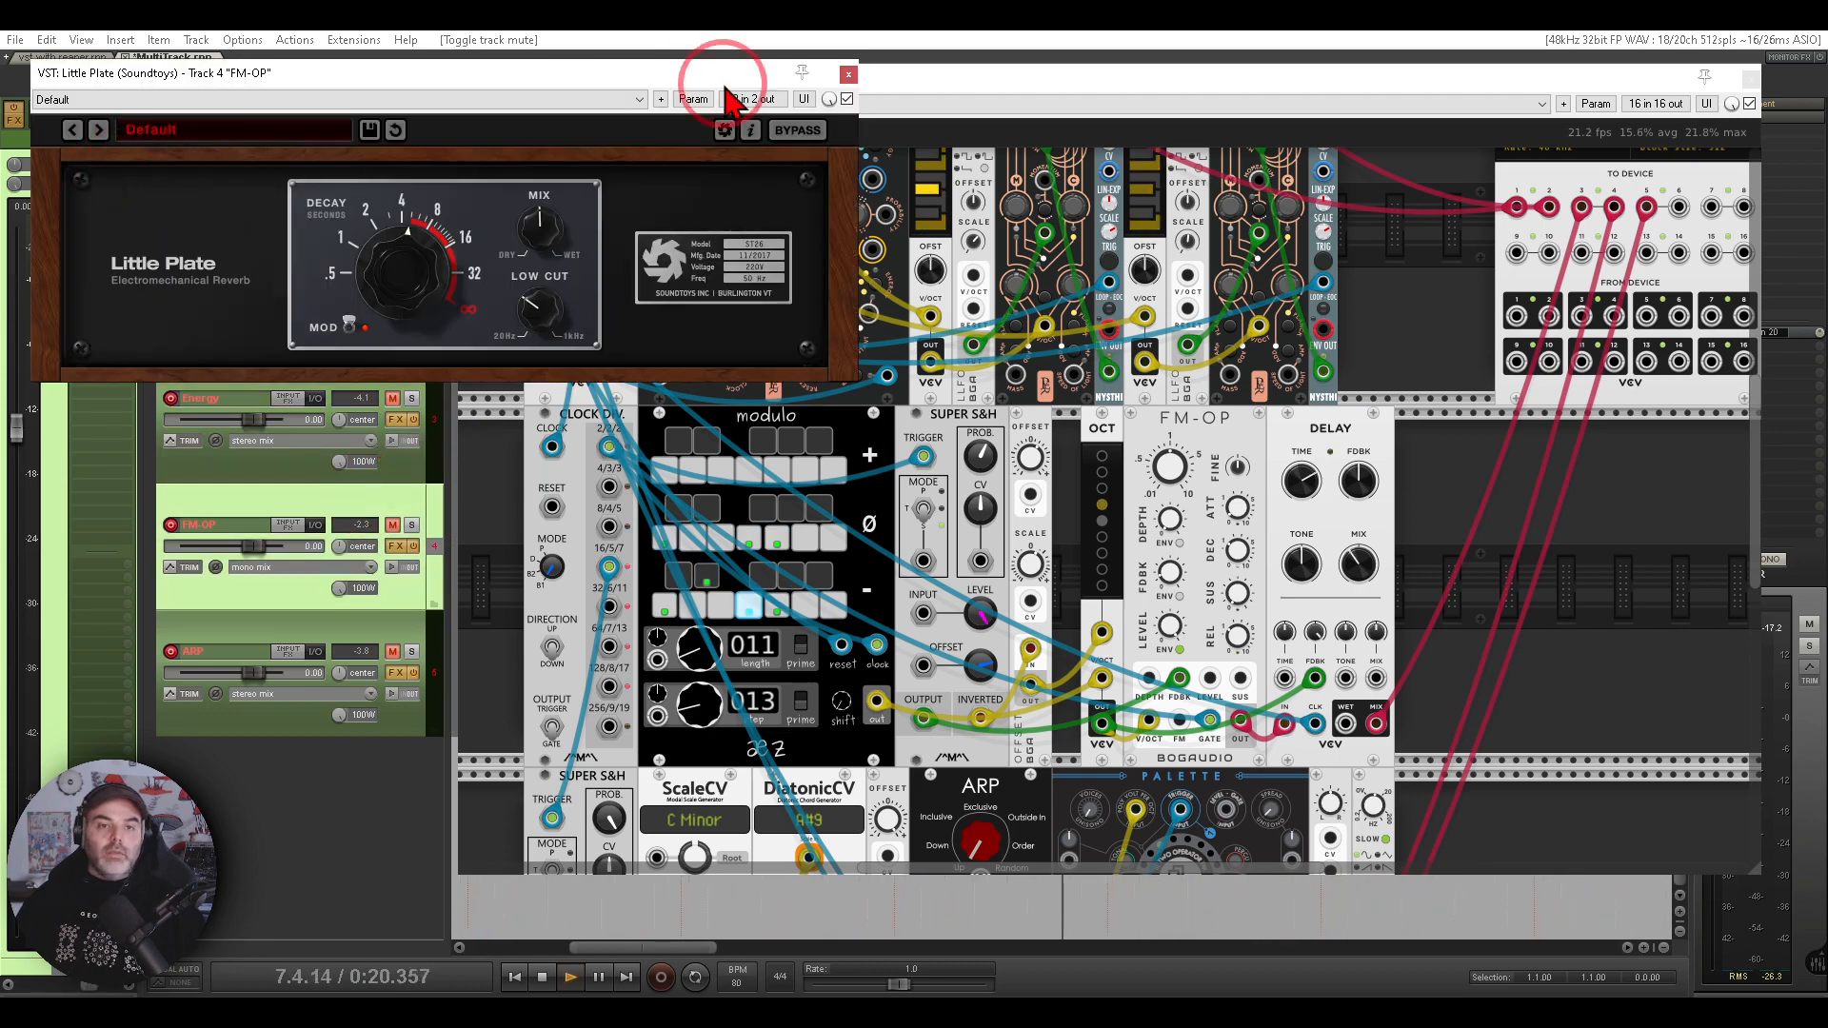
left_click(847, 76)
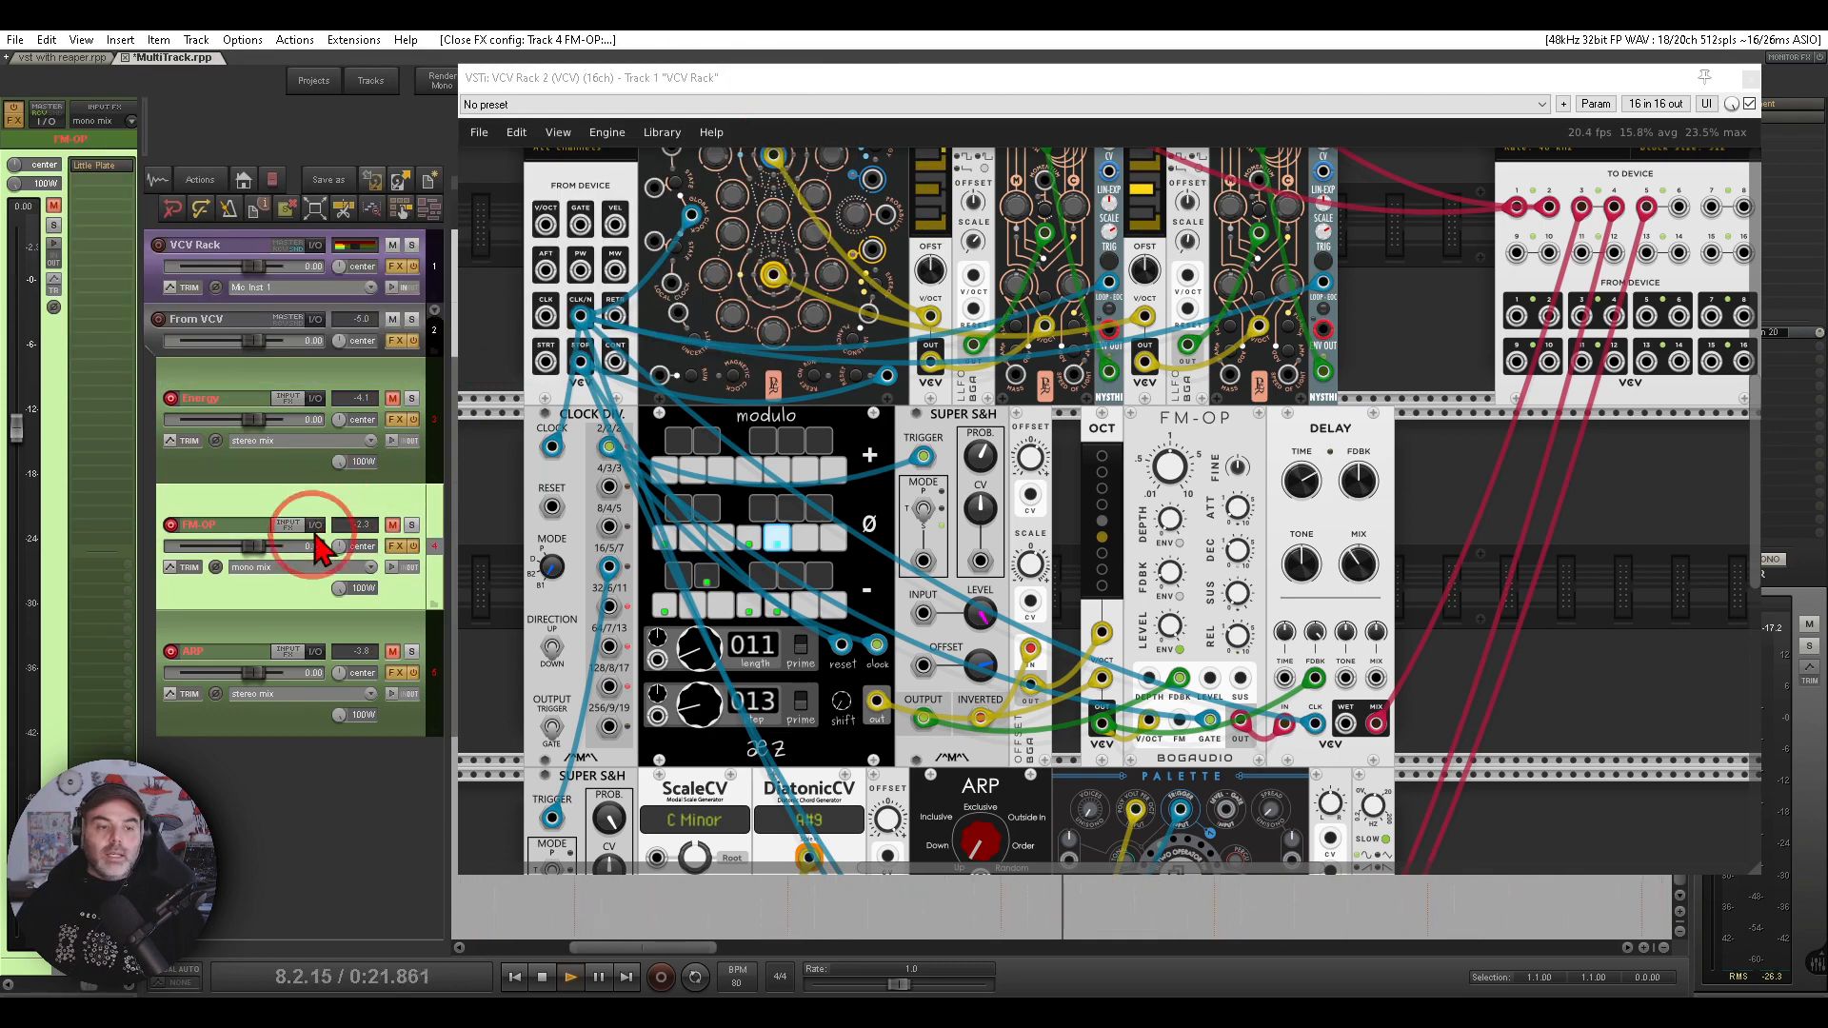
left_click(276, 569)
mouse_move(436, 716)
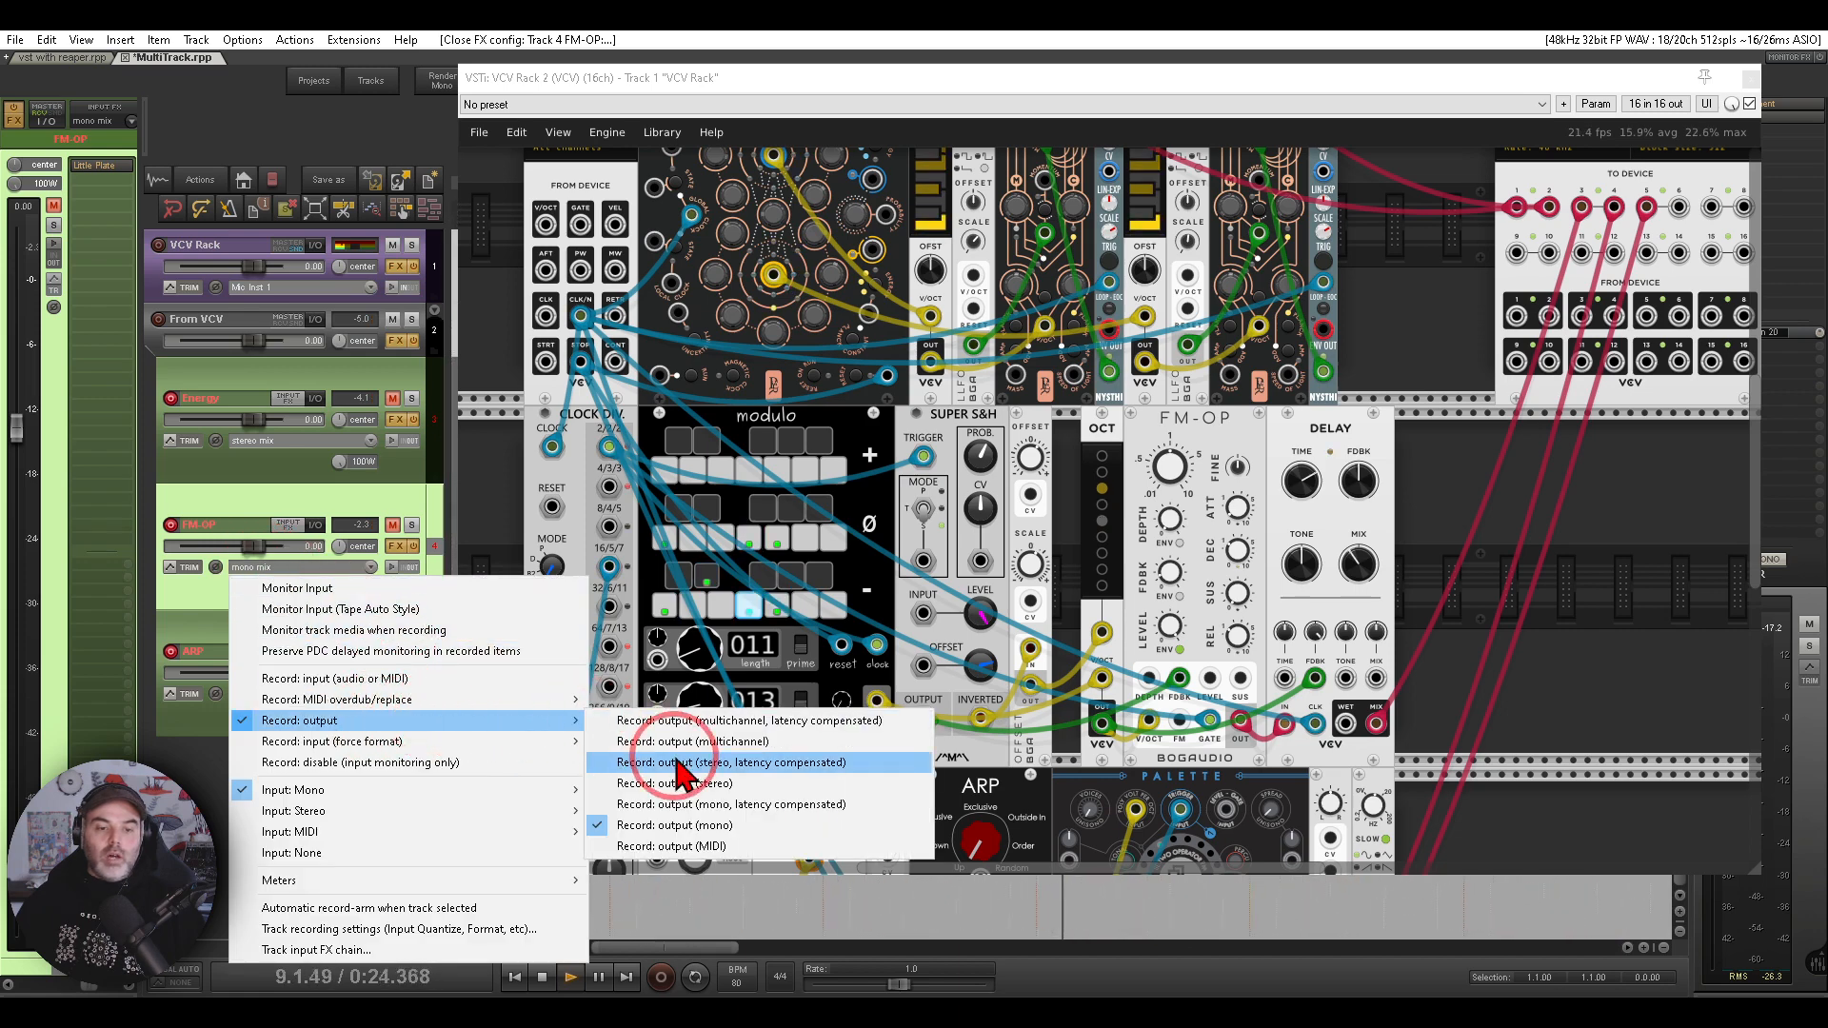
left_click(1511, 489)
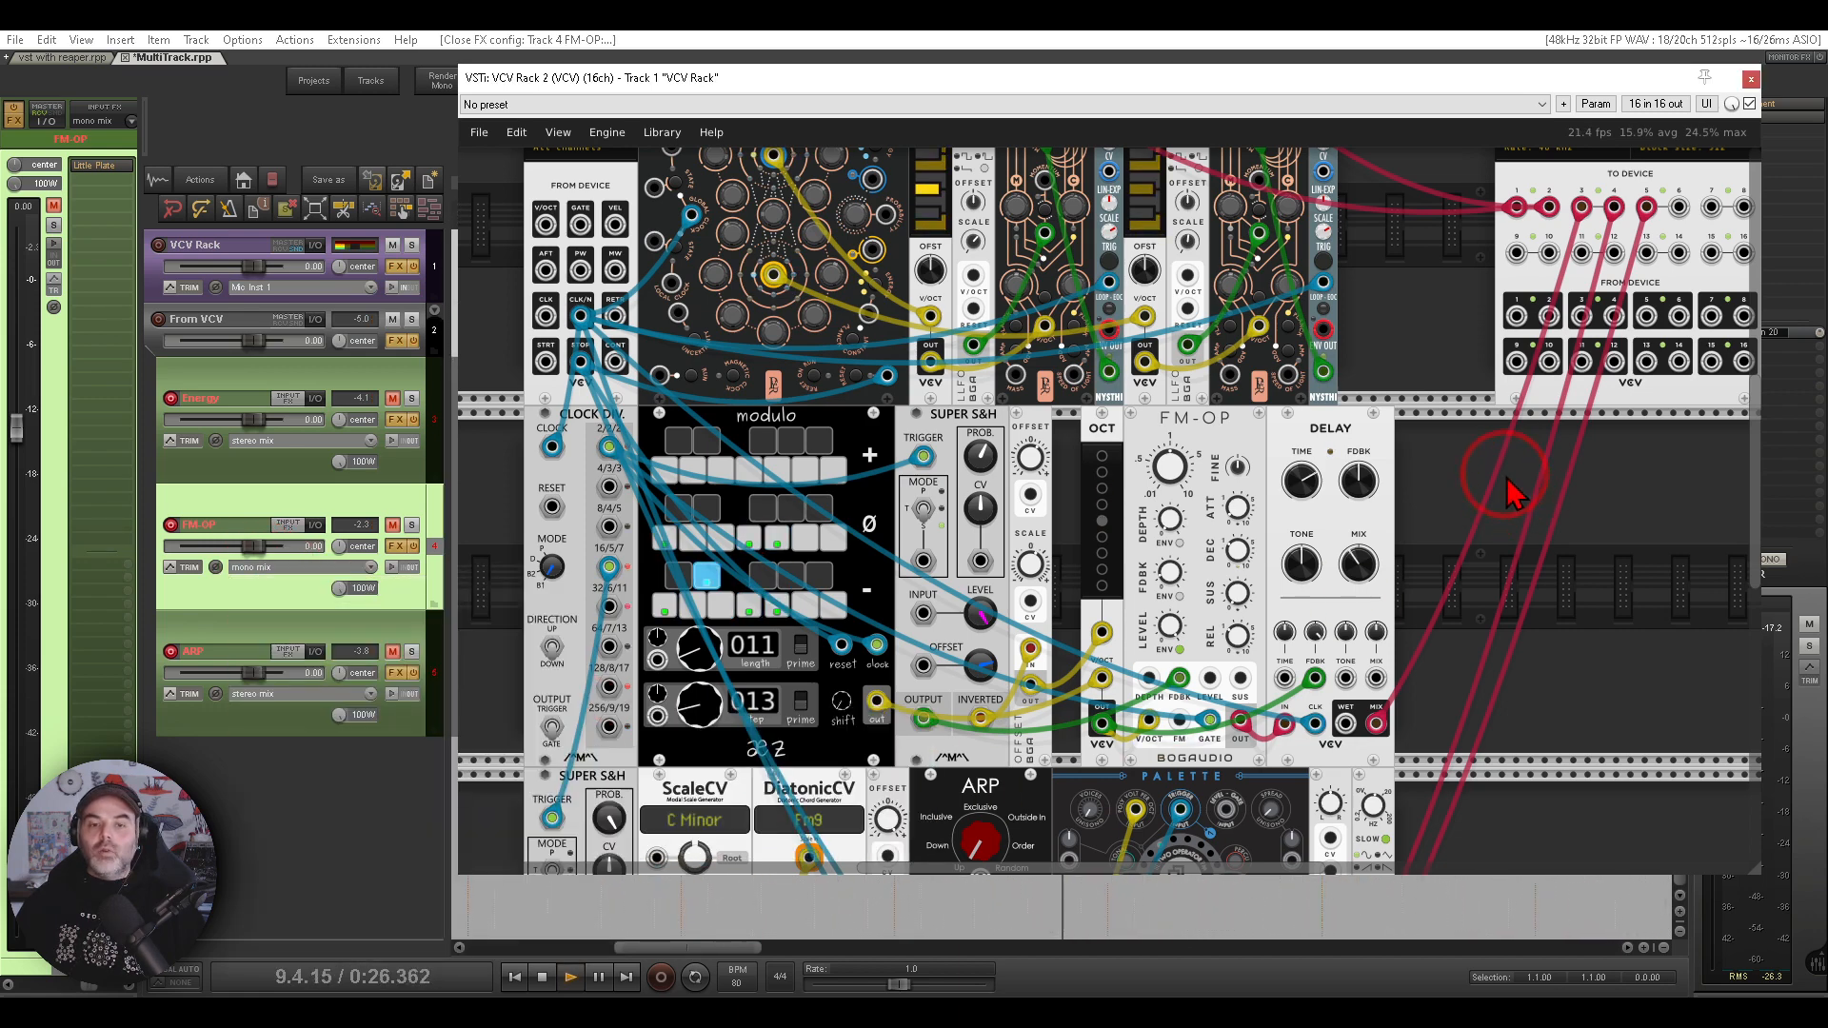
- Mute the FM-OP track and inspect its patch cables to the rack's audio outputs
left_click(392, 524)
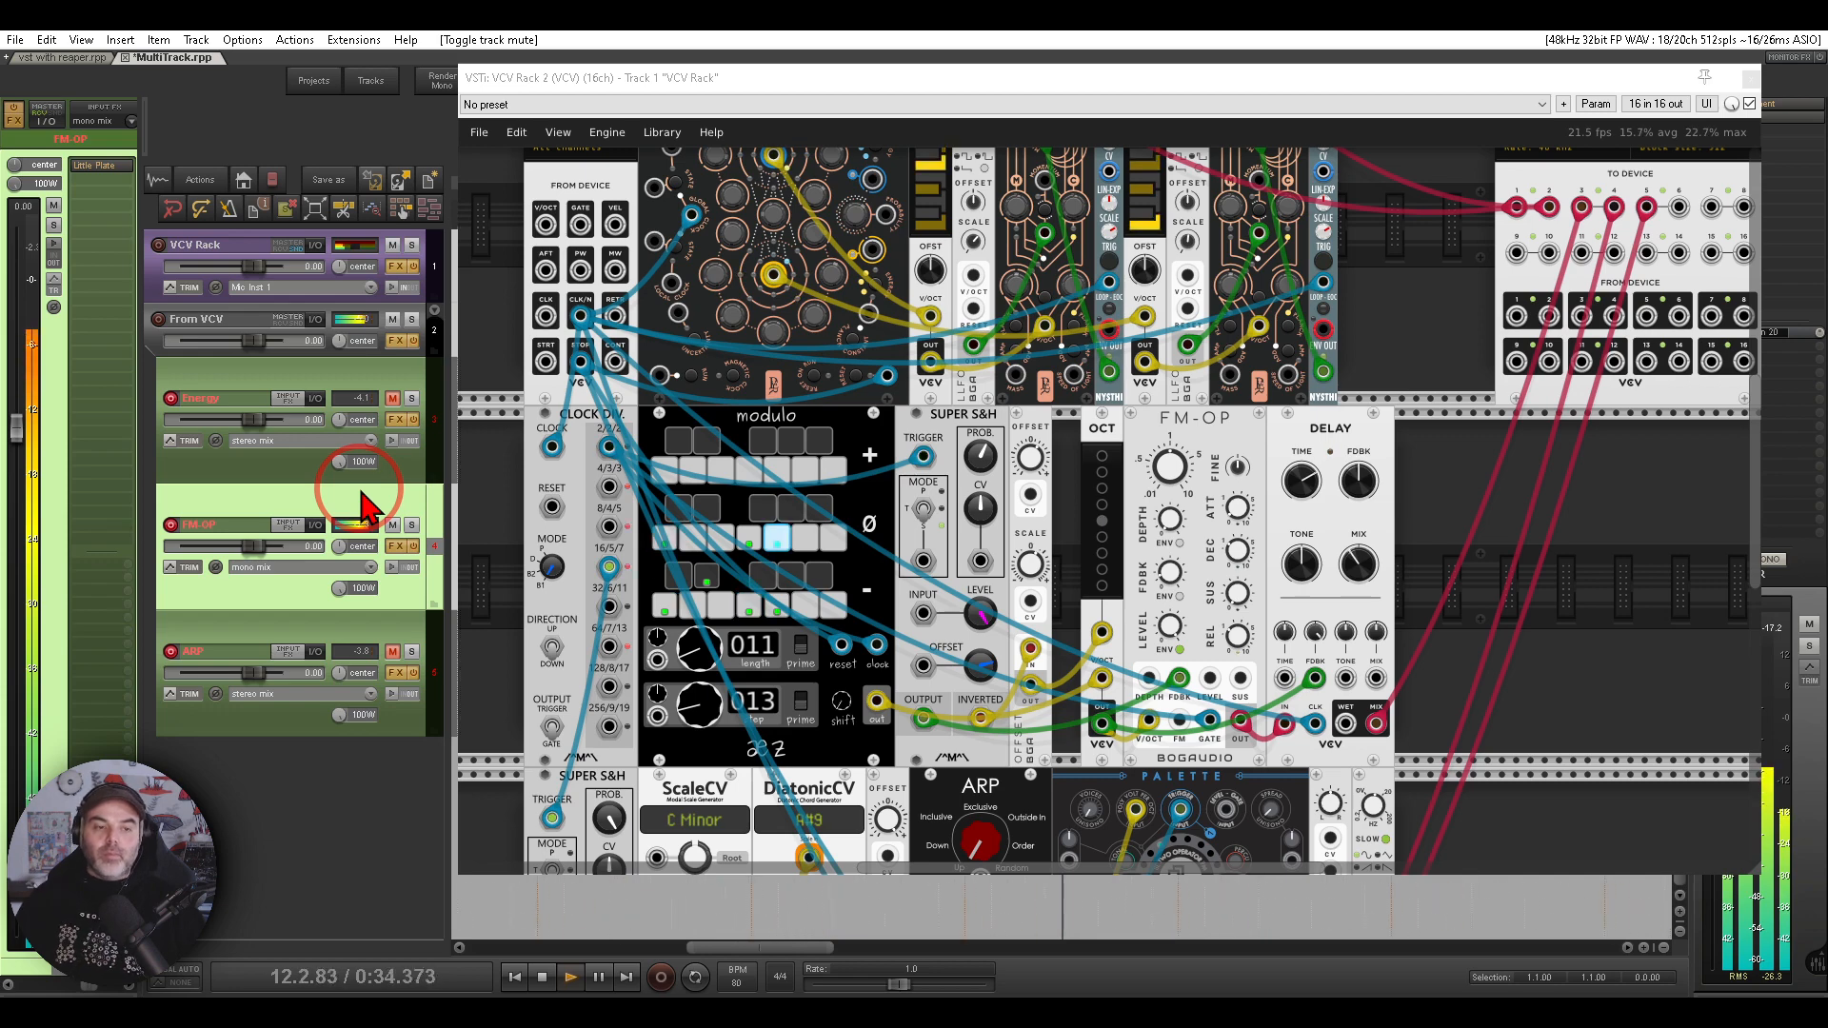
scroll(1281, 481, "down", 5)
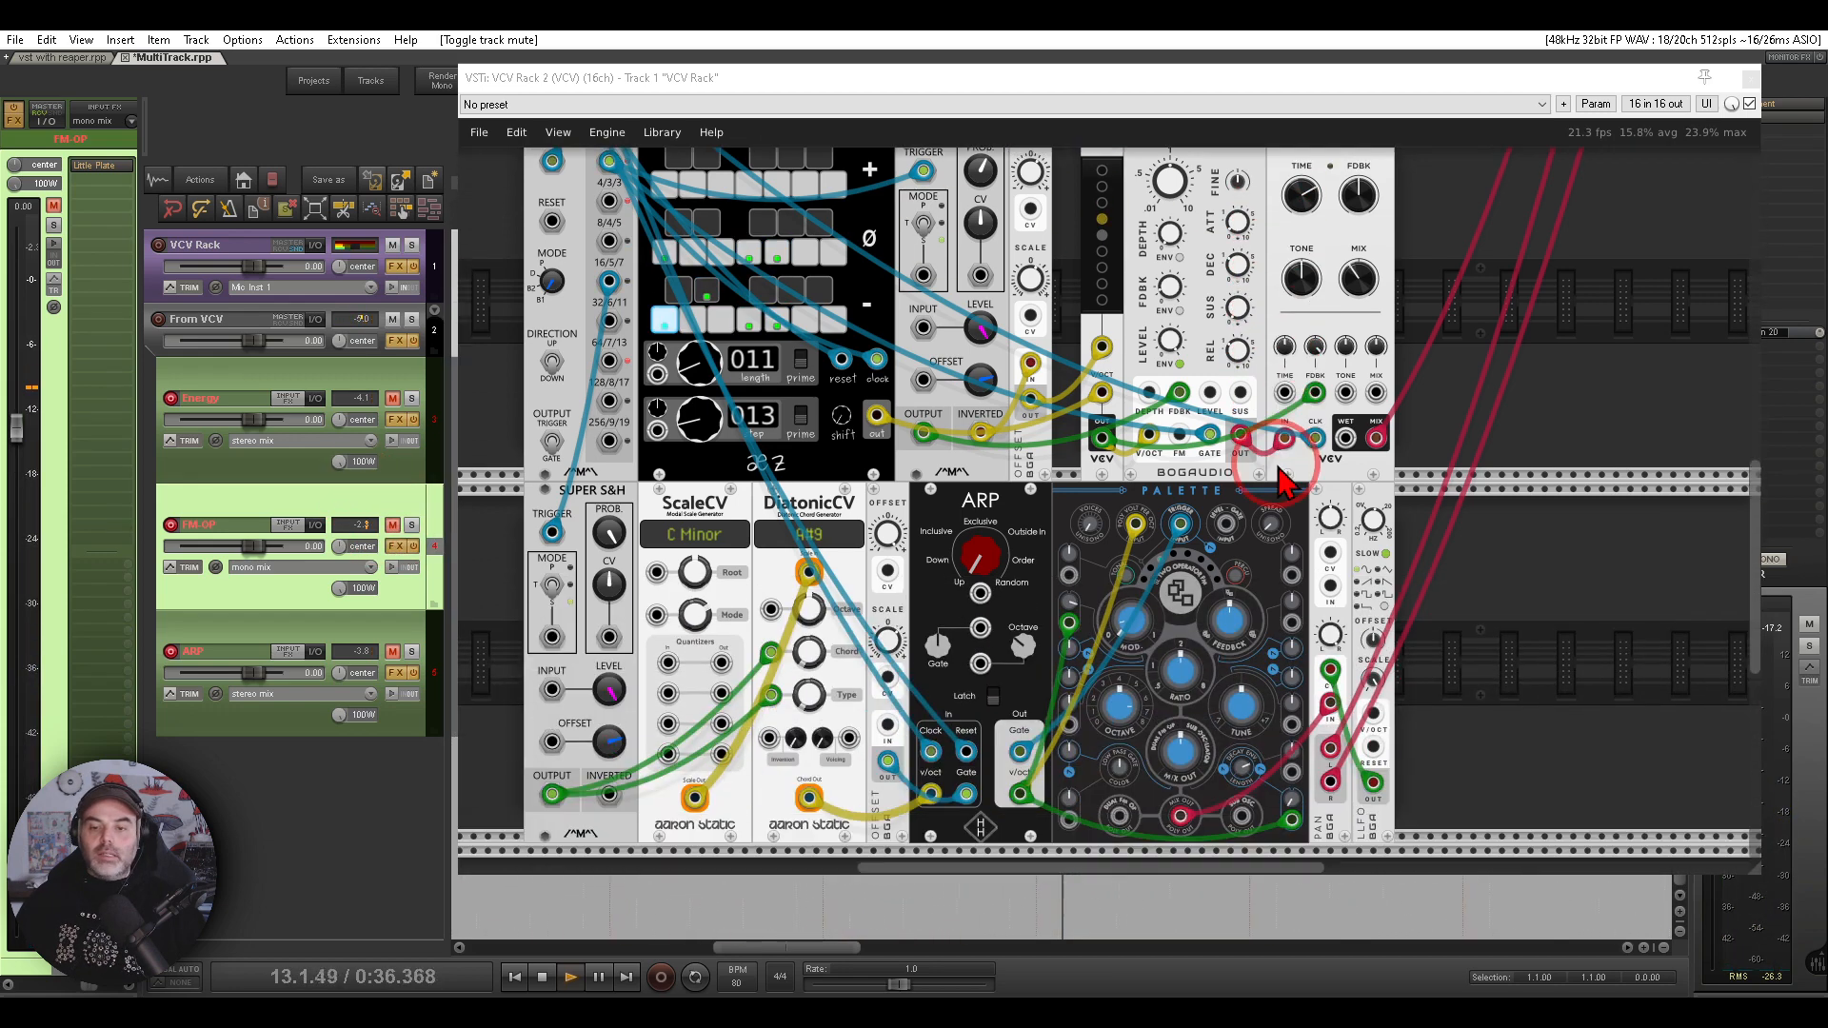
mouse_move(1306, 482)
left_mouse_down()
mouse_move(1055, 738)
mouse_move(1369, 534)
mouse_move(1351, 501)
left_mouse_up()
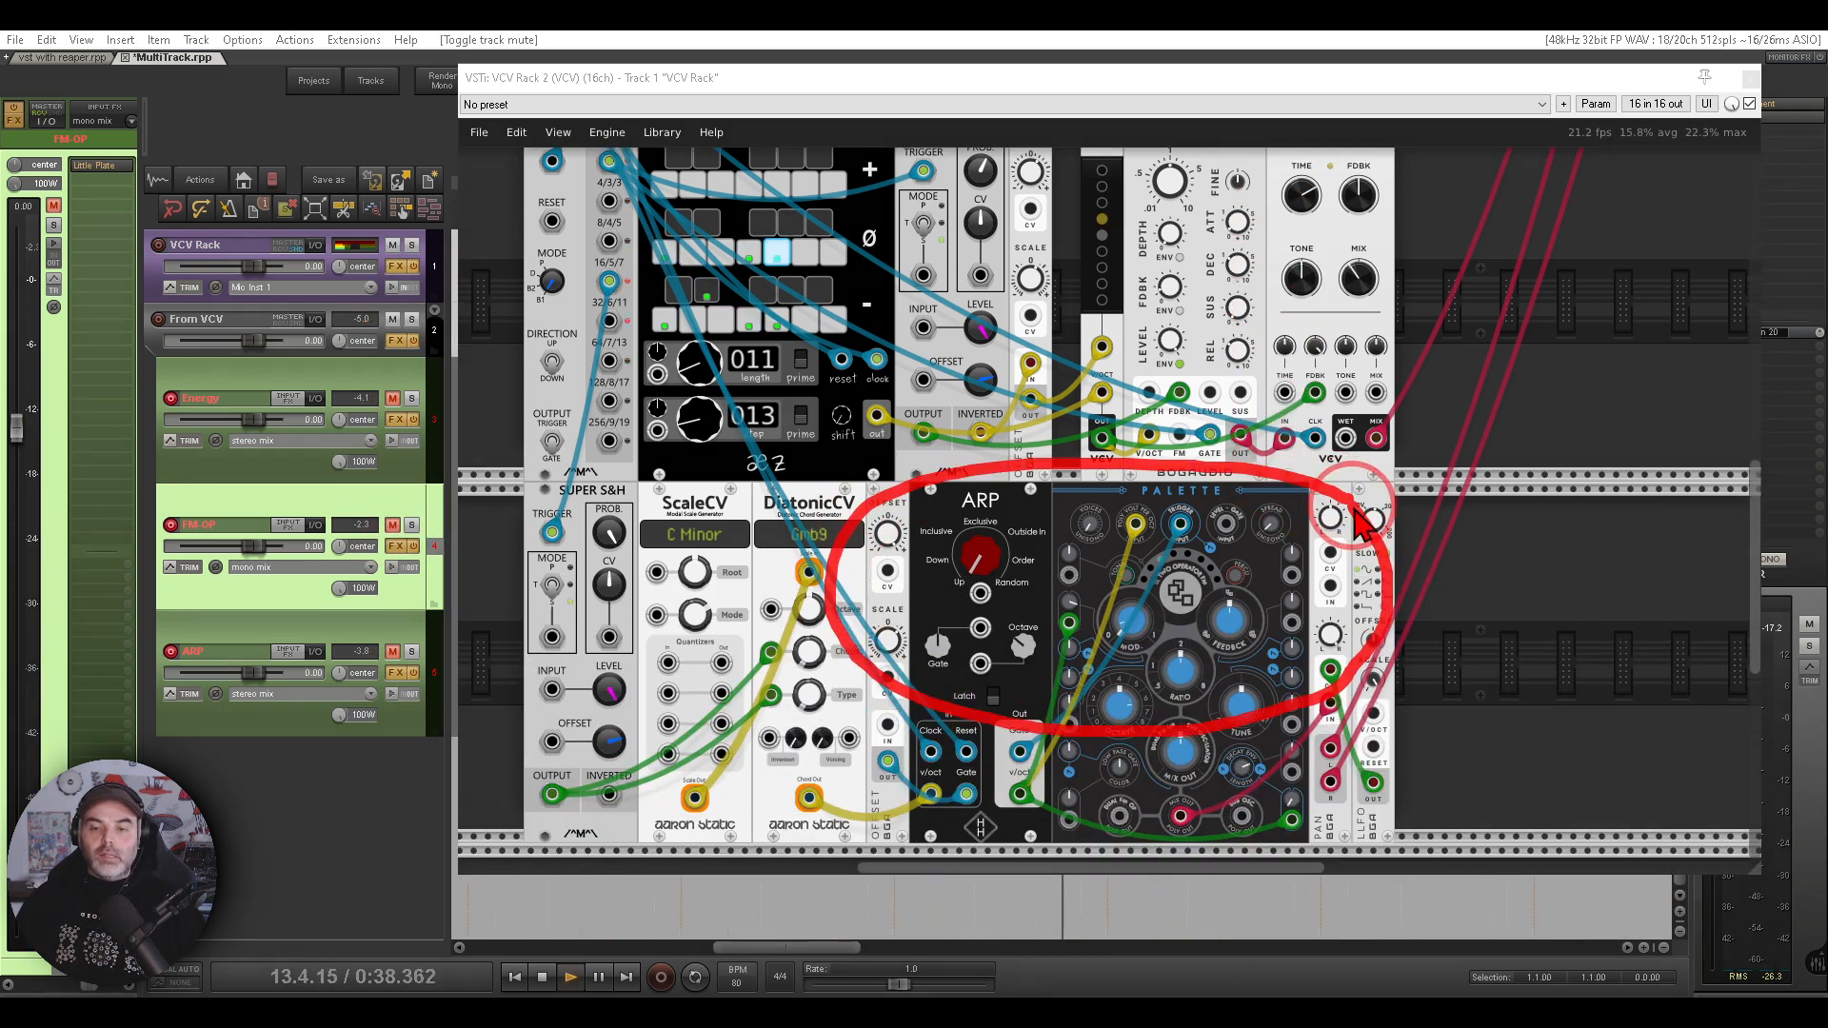
left_click_drag(1539, 215, 1344, 583)
mouse_move(1461, 286)
left_mouse_down()
mouse_move(1409, 342)
mouse_move(1515, 285)
mouse_move(1485, 286)
left_mouse_up()
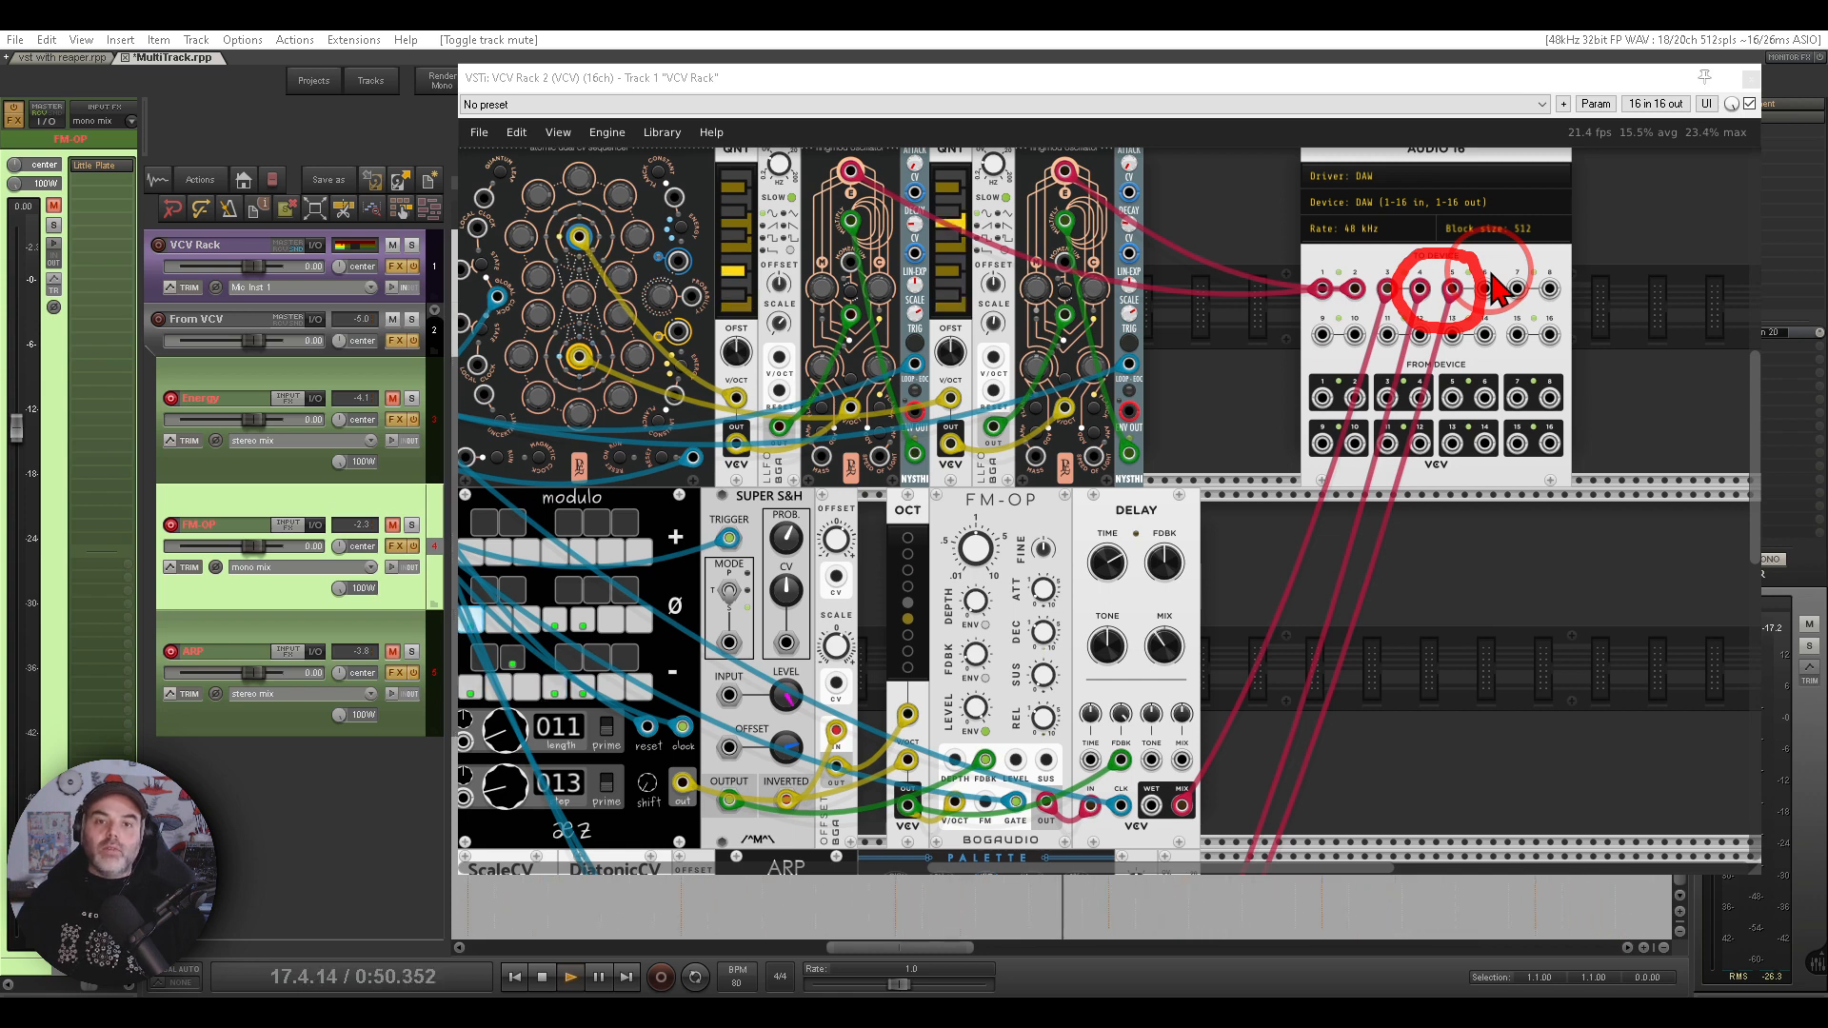
key("Escape")
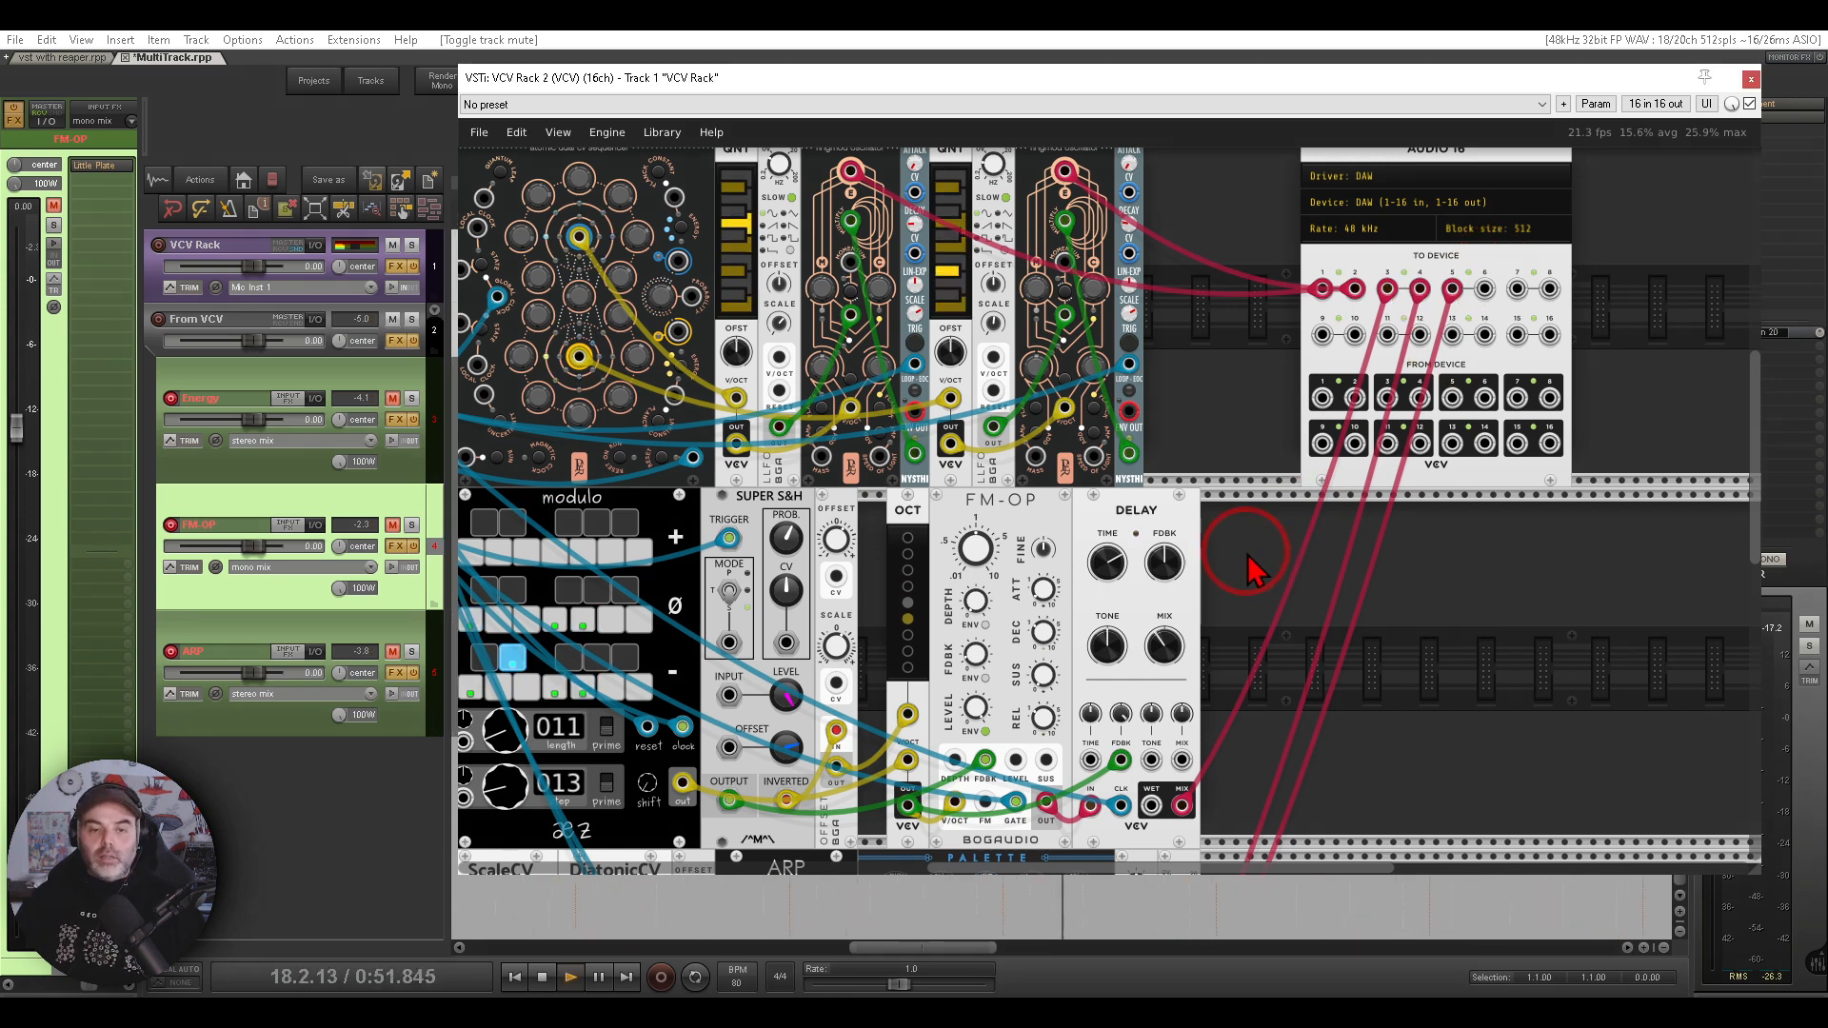
- Select the ARP track and toggle mutes on the ARP, FM-OP and Energy tracks while listening to the rack
left_click(194, 625)
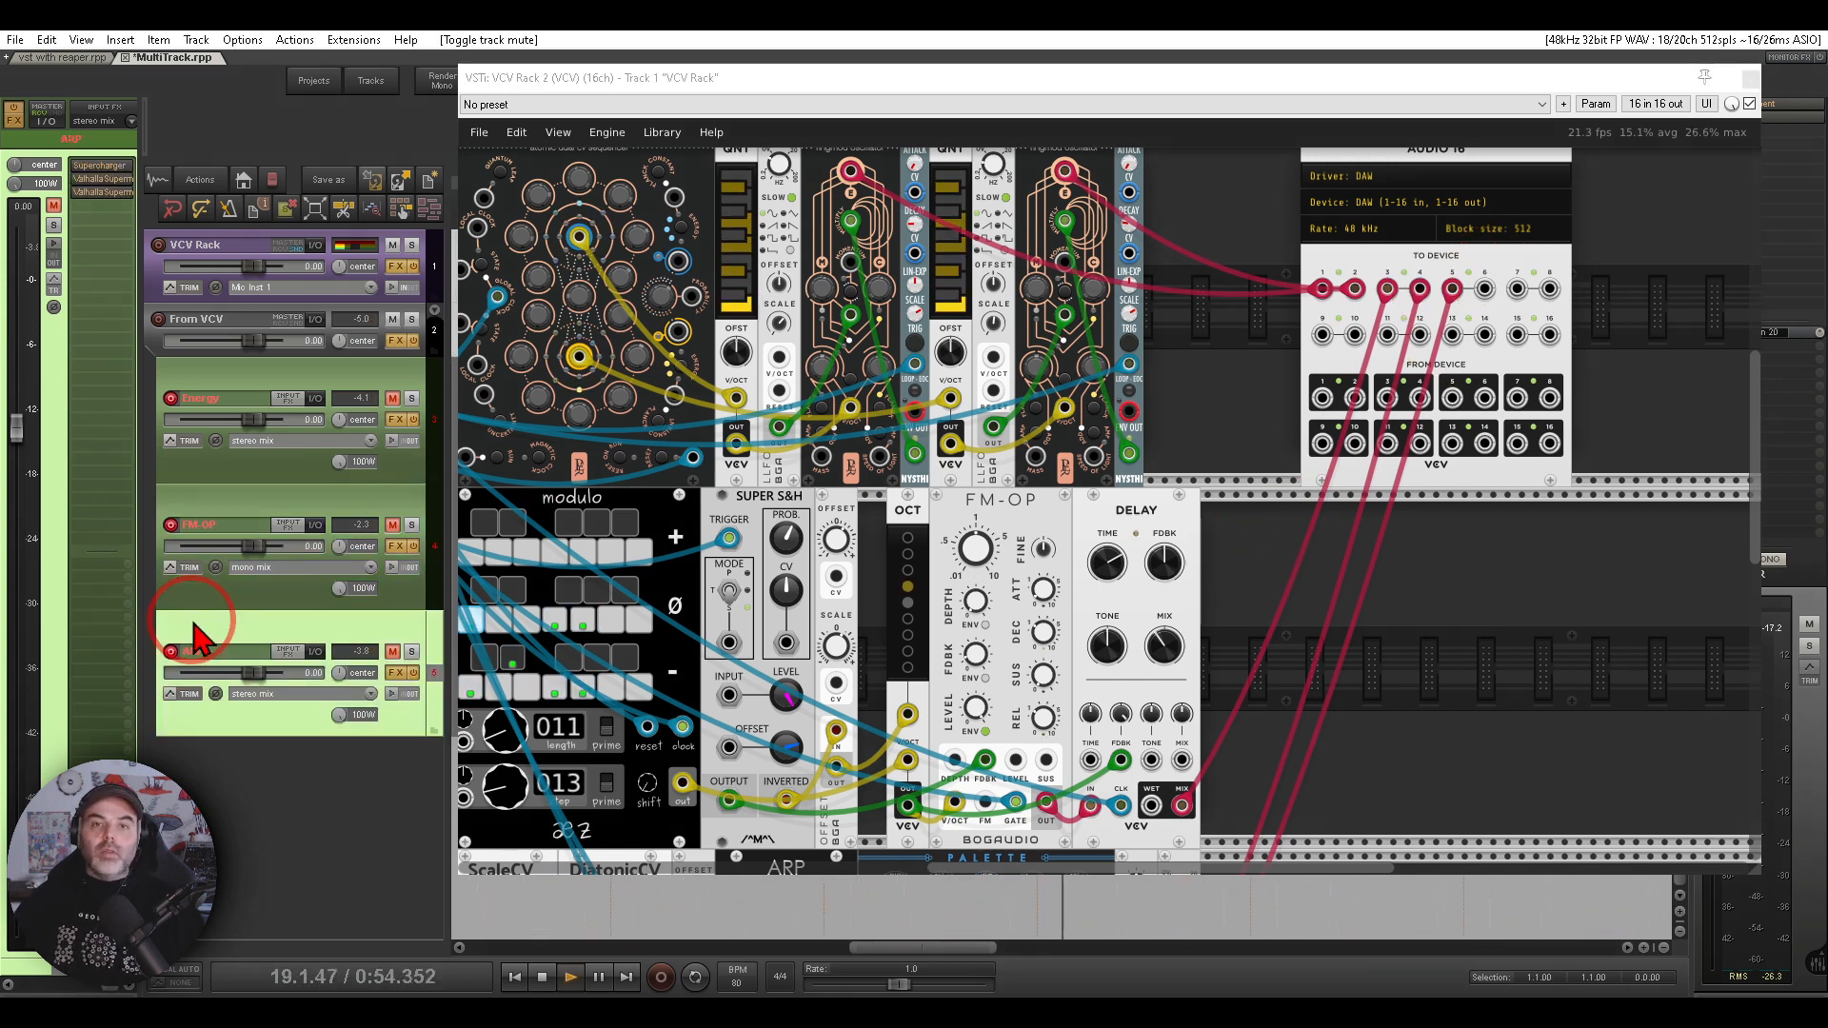
left_click(394, 652)
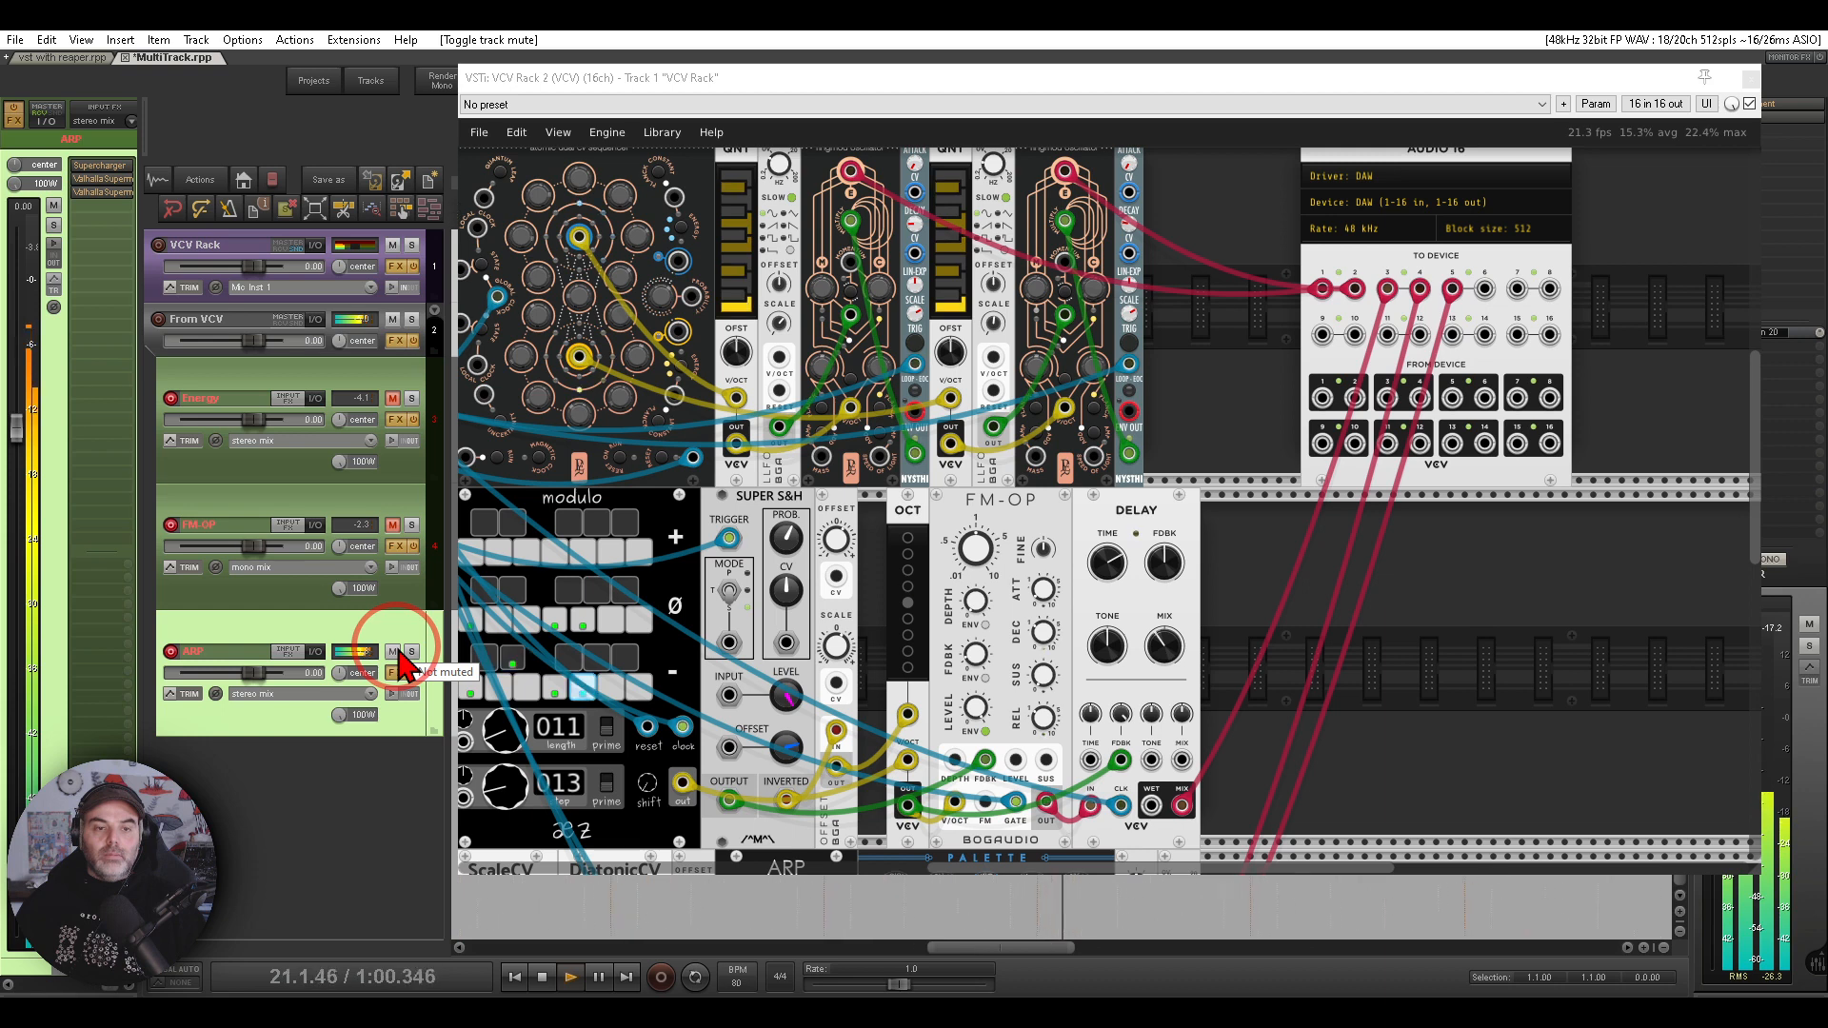
left_click(393, 525)
left_click(392, 399)
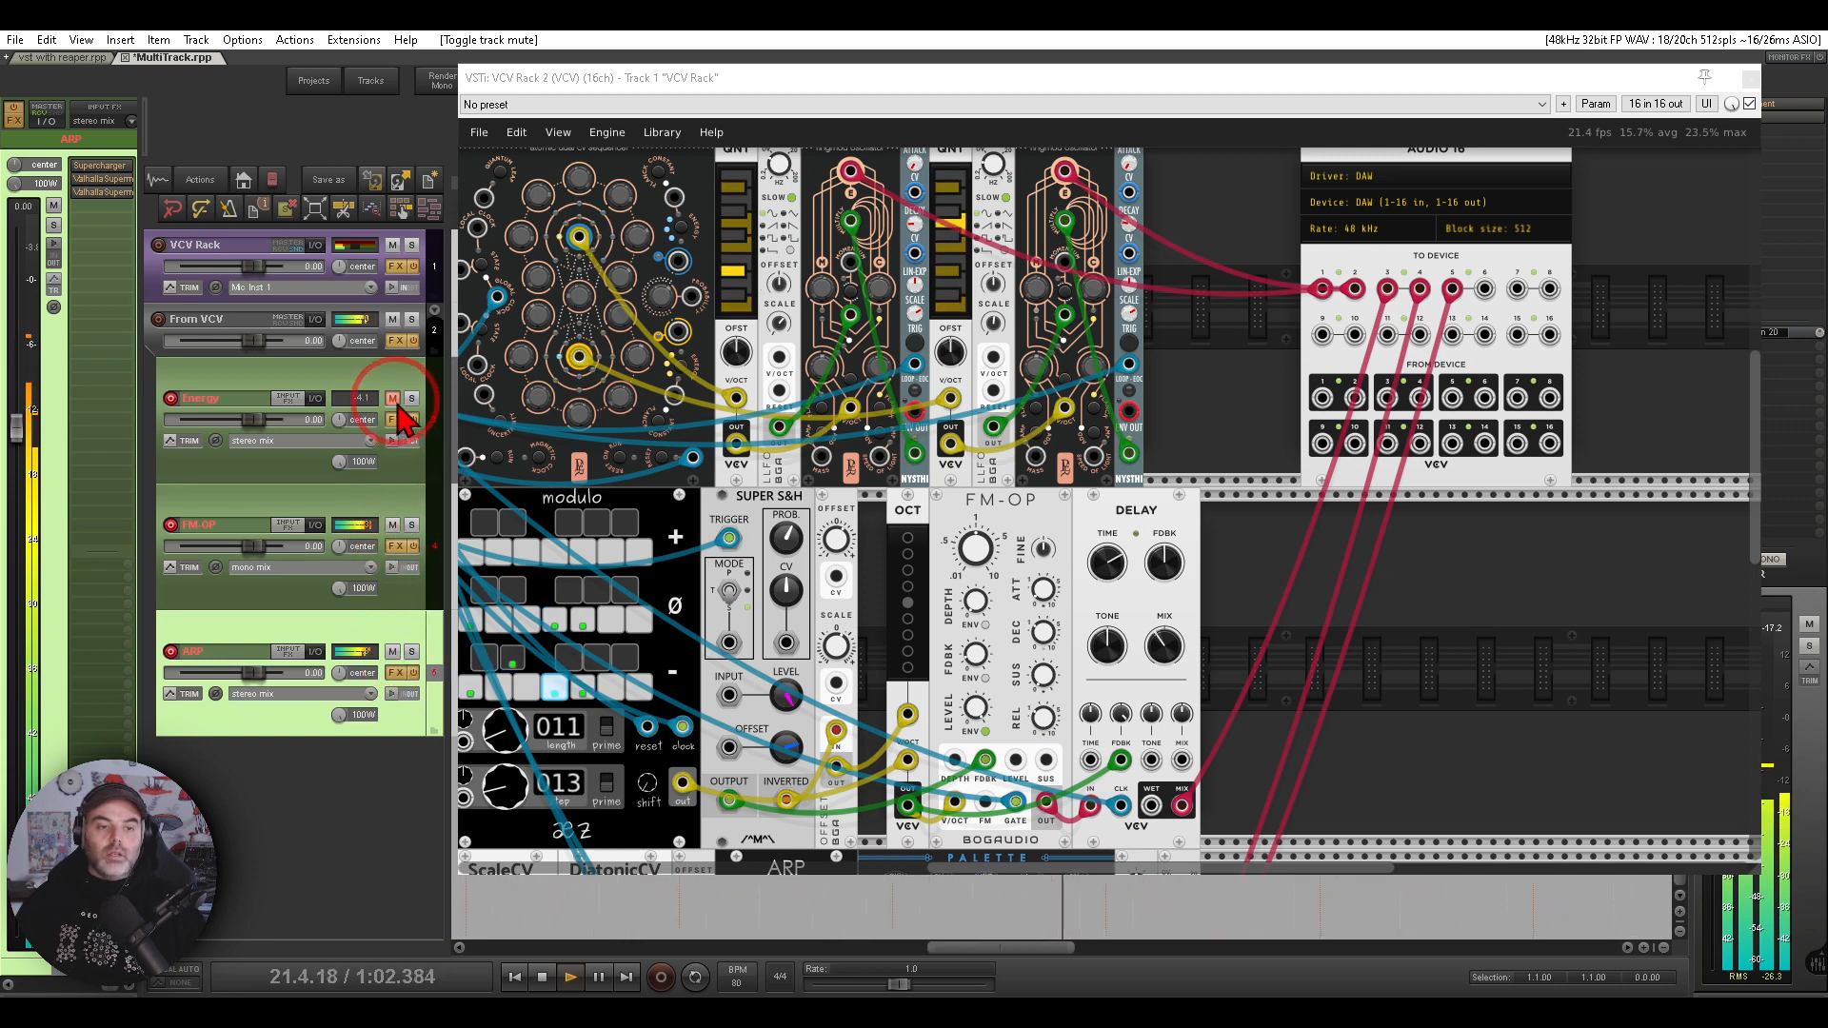
left_click(1003, 541)
left_click(1271, 586)
left_click_drag(1144, 361, 1309, 422)
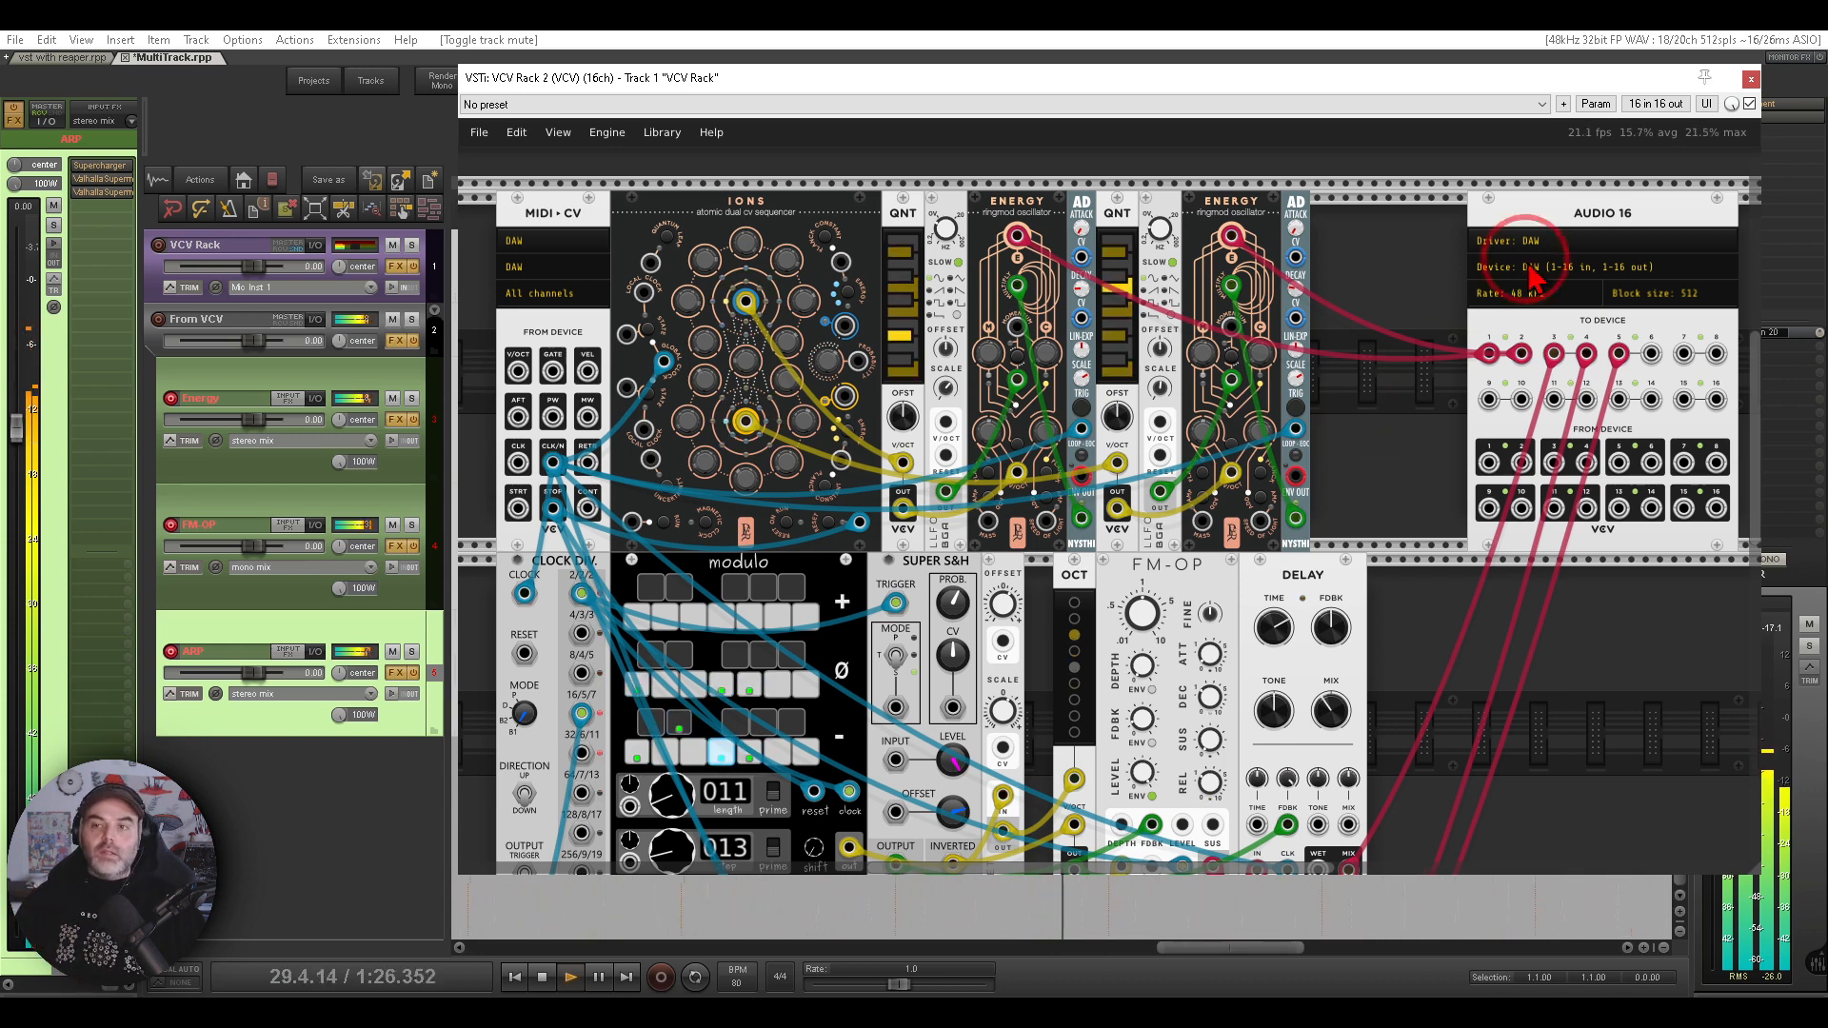
- Close the rack window, return to the project start, and record the three armed tracks at once
left_click(1750, 78)
left_click(540, 979)
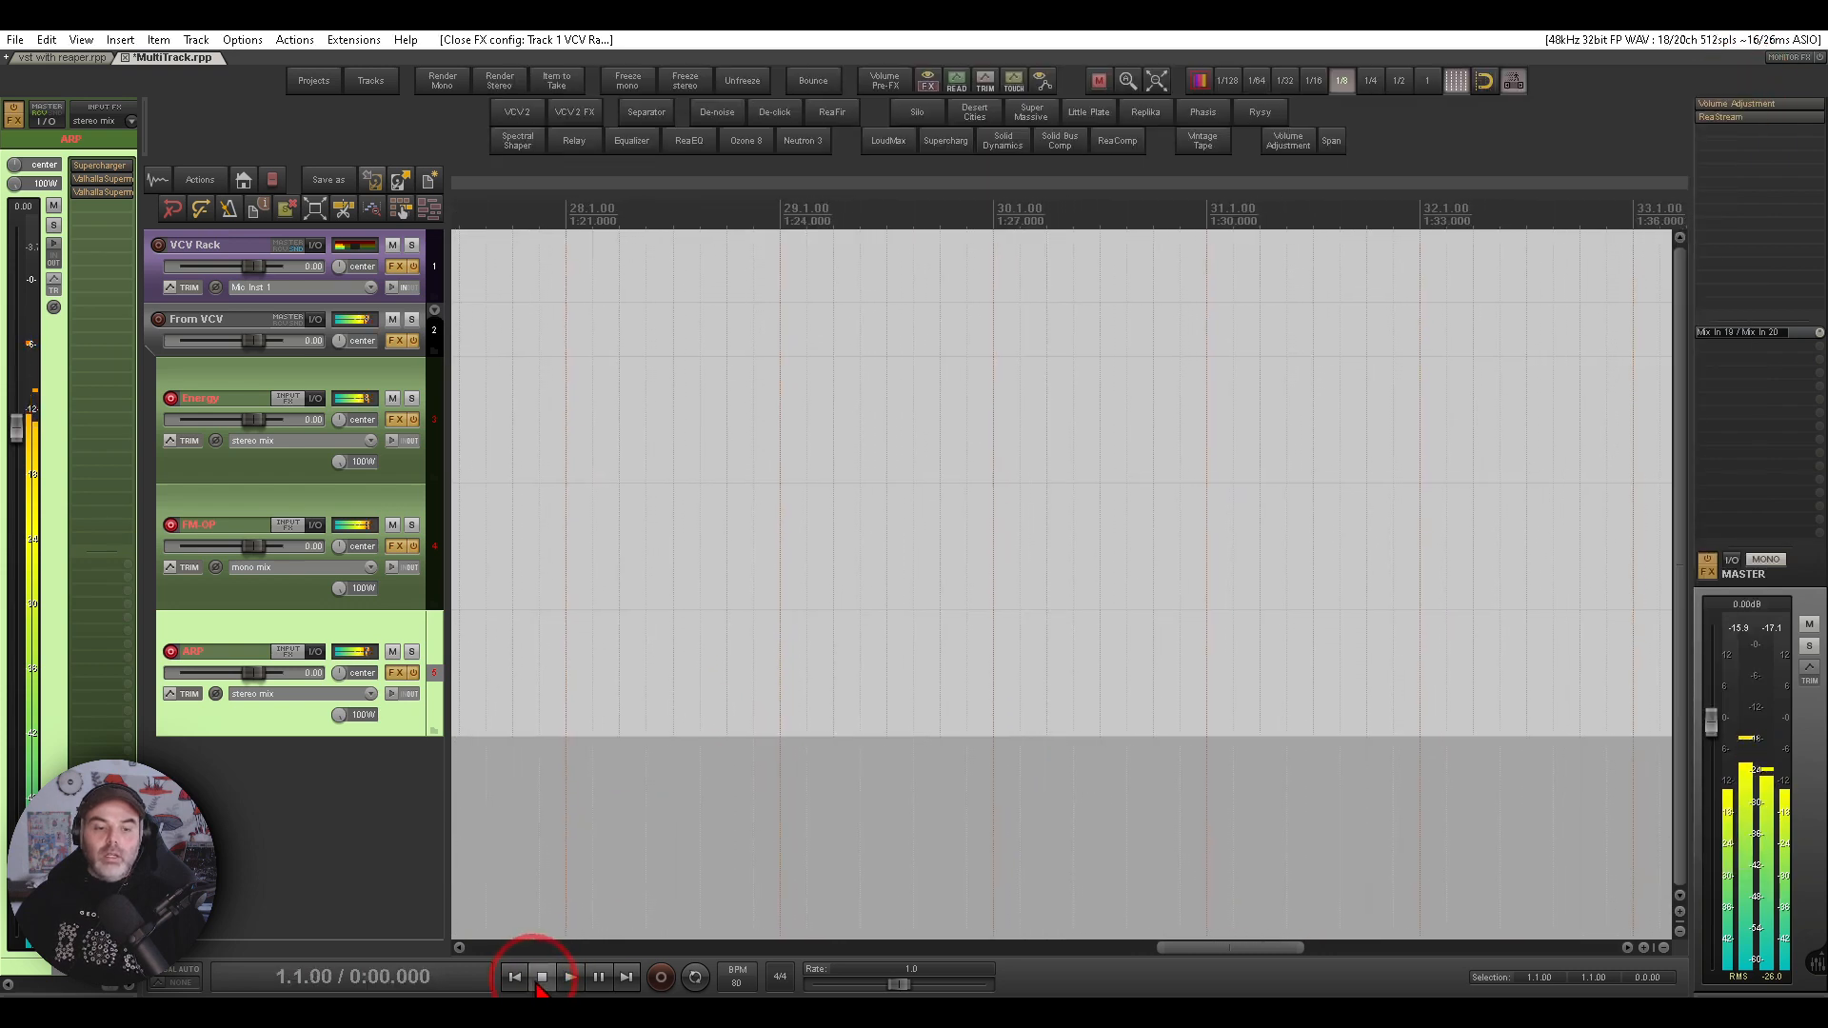
left_click(660, 981)
left_click(76, 129)
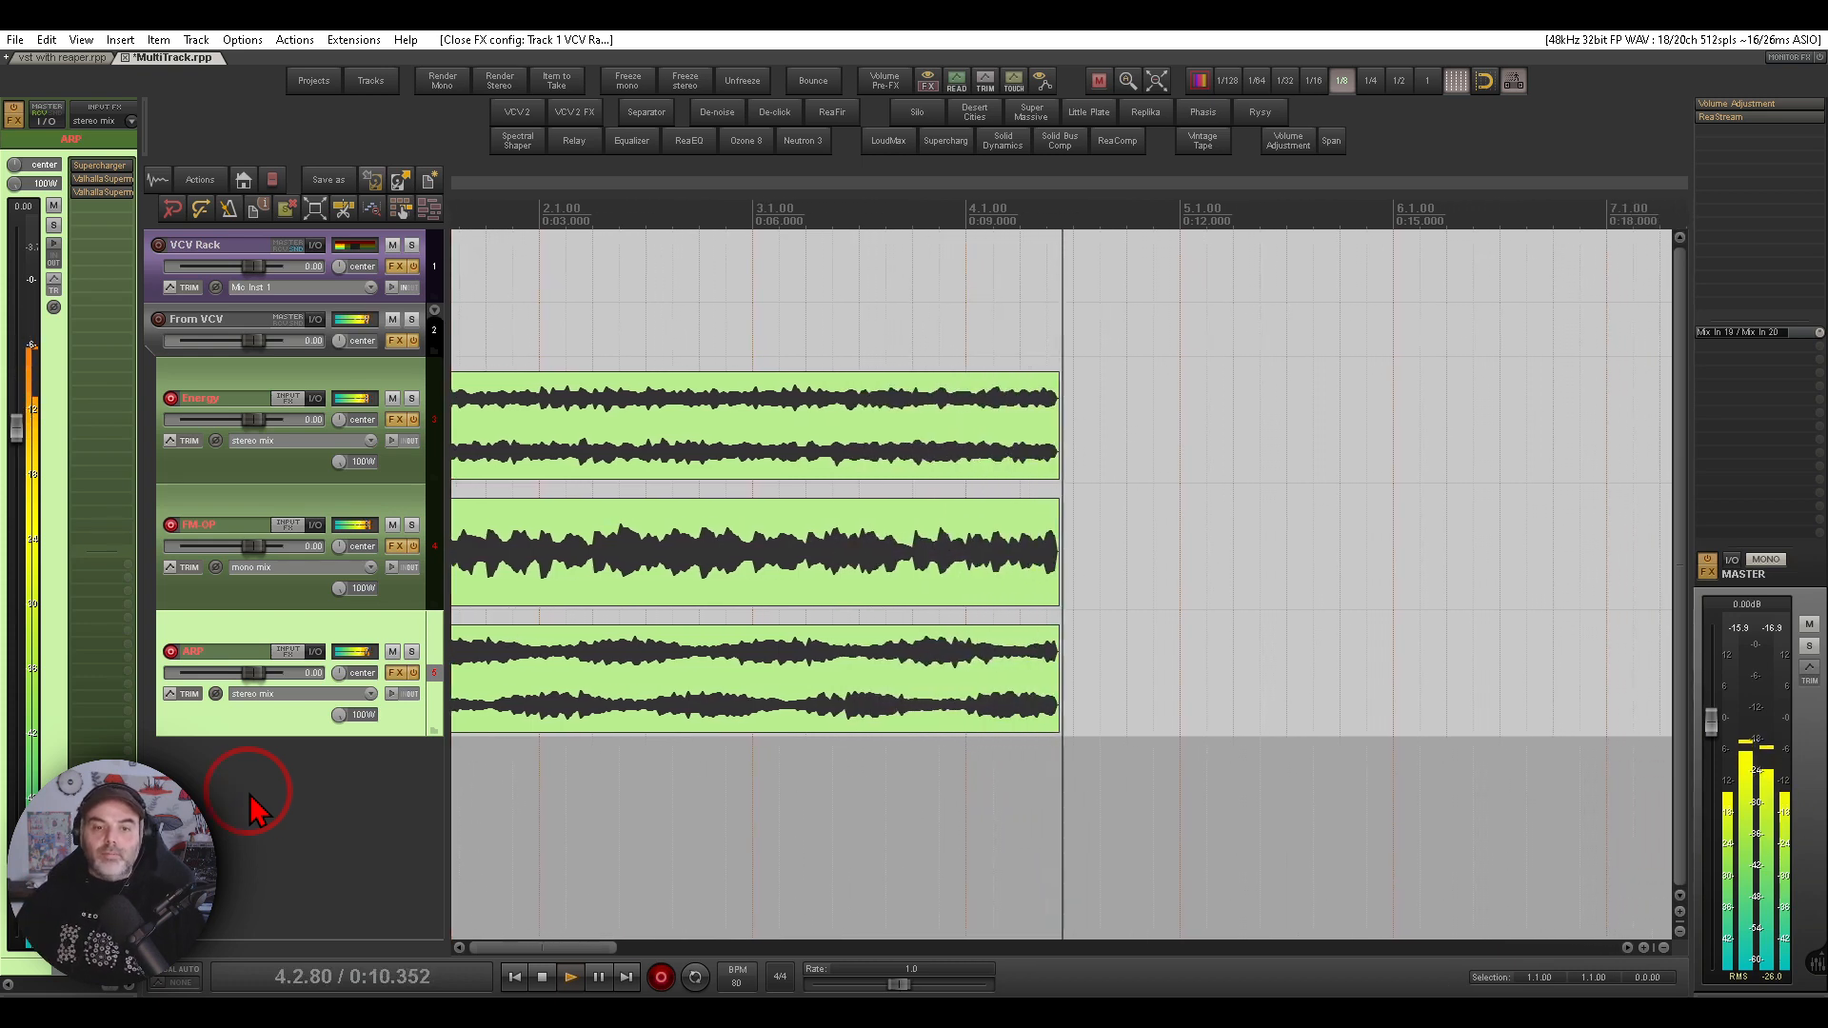
mouse_move(973, 333)
left_mouse_down()
mouse_move(750, 473)
mouse_move(930, 306)
left_mouse_up()
mouse_move(1021, 500)
left_mouse_down()
mouse_move(825, 598)
mouse_move(988, 488)
left_mouse_up()
mouse_move(1067, 651)
left_mouse_down()
mouse_move(866, 673)
mouse_move(1024, 651)
left_mouse_up()
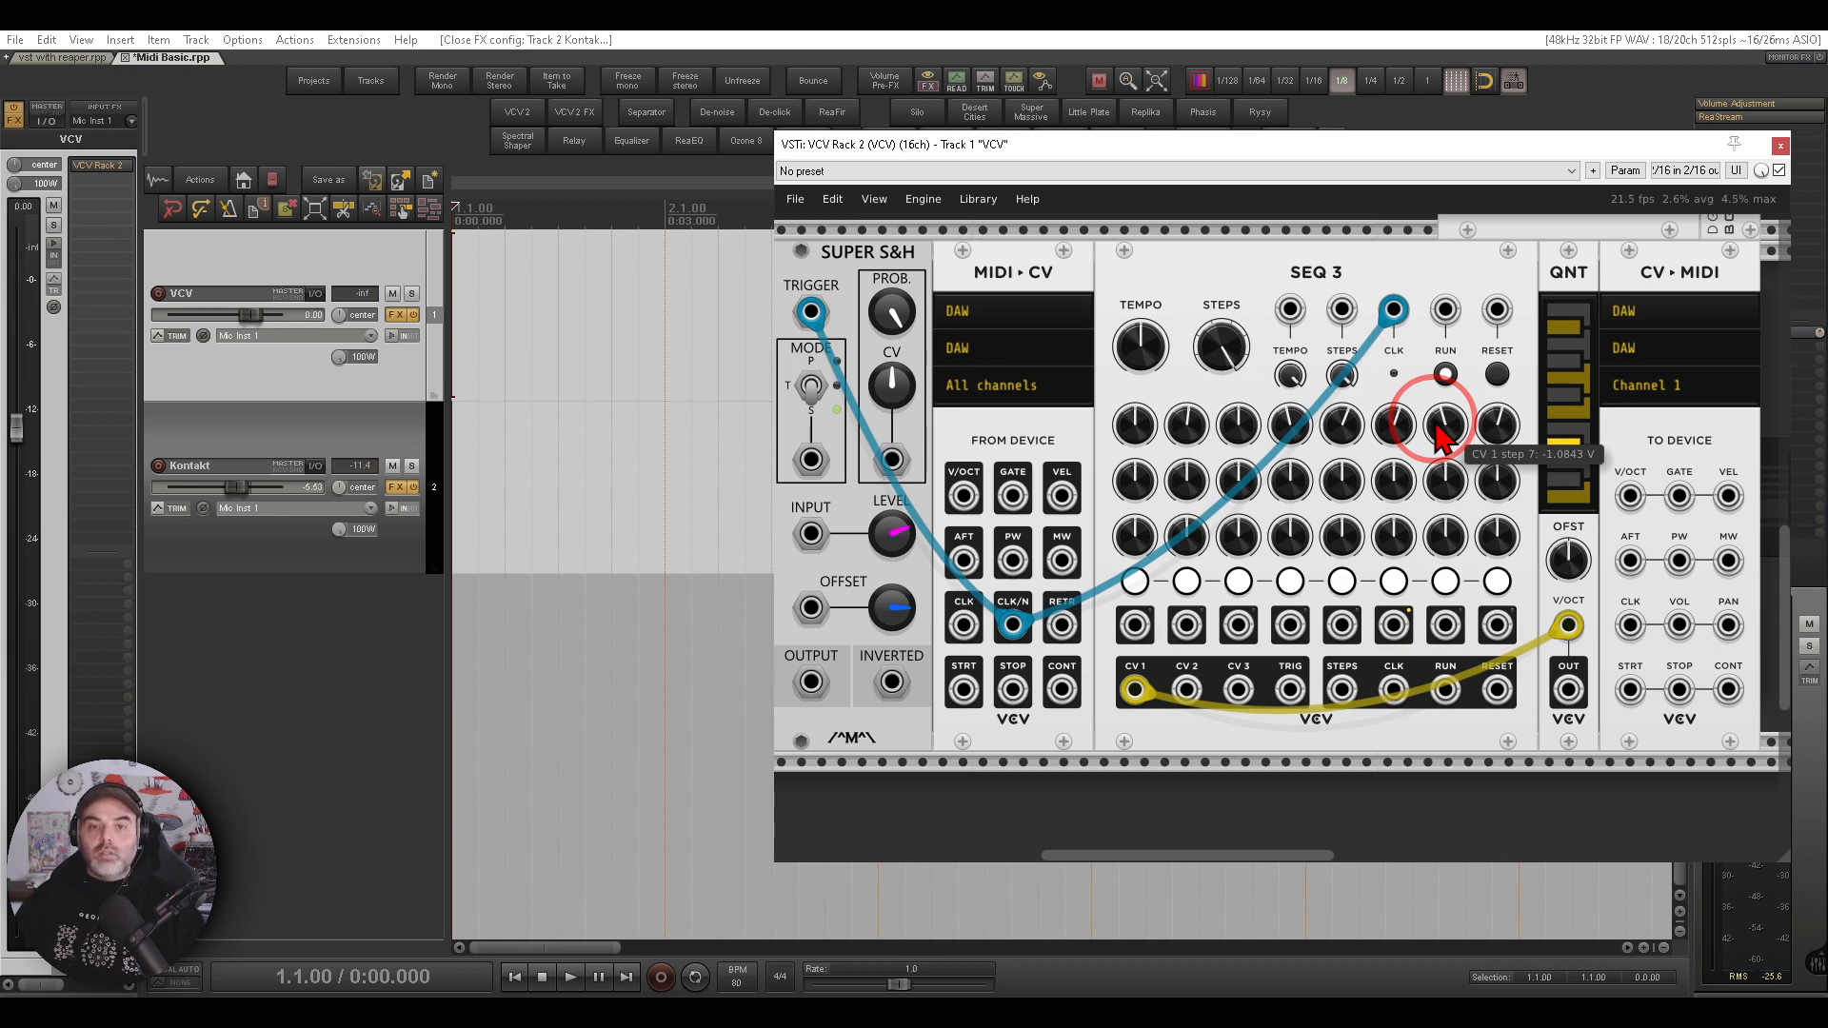
- Select the Kontakt track in the Midi Basic project and open and close its Kontakt instrument window
mouse_move(1448, 262)
left_mouse_down()
mouse_move(1290, 253)
mouse_move(1490, 314)
mouse_move(1453, 276)
left_mouse_up()
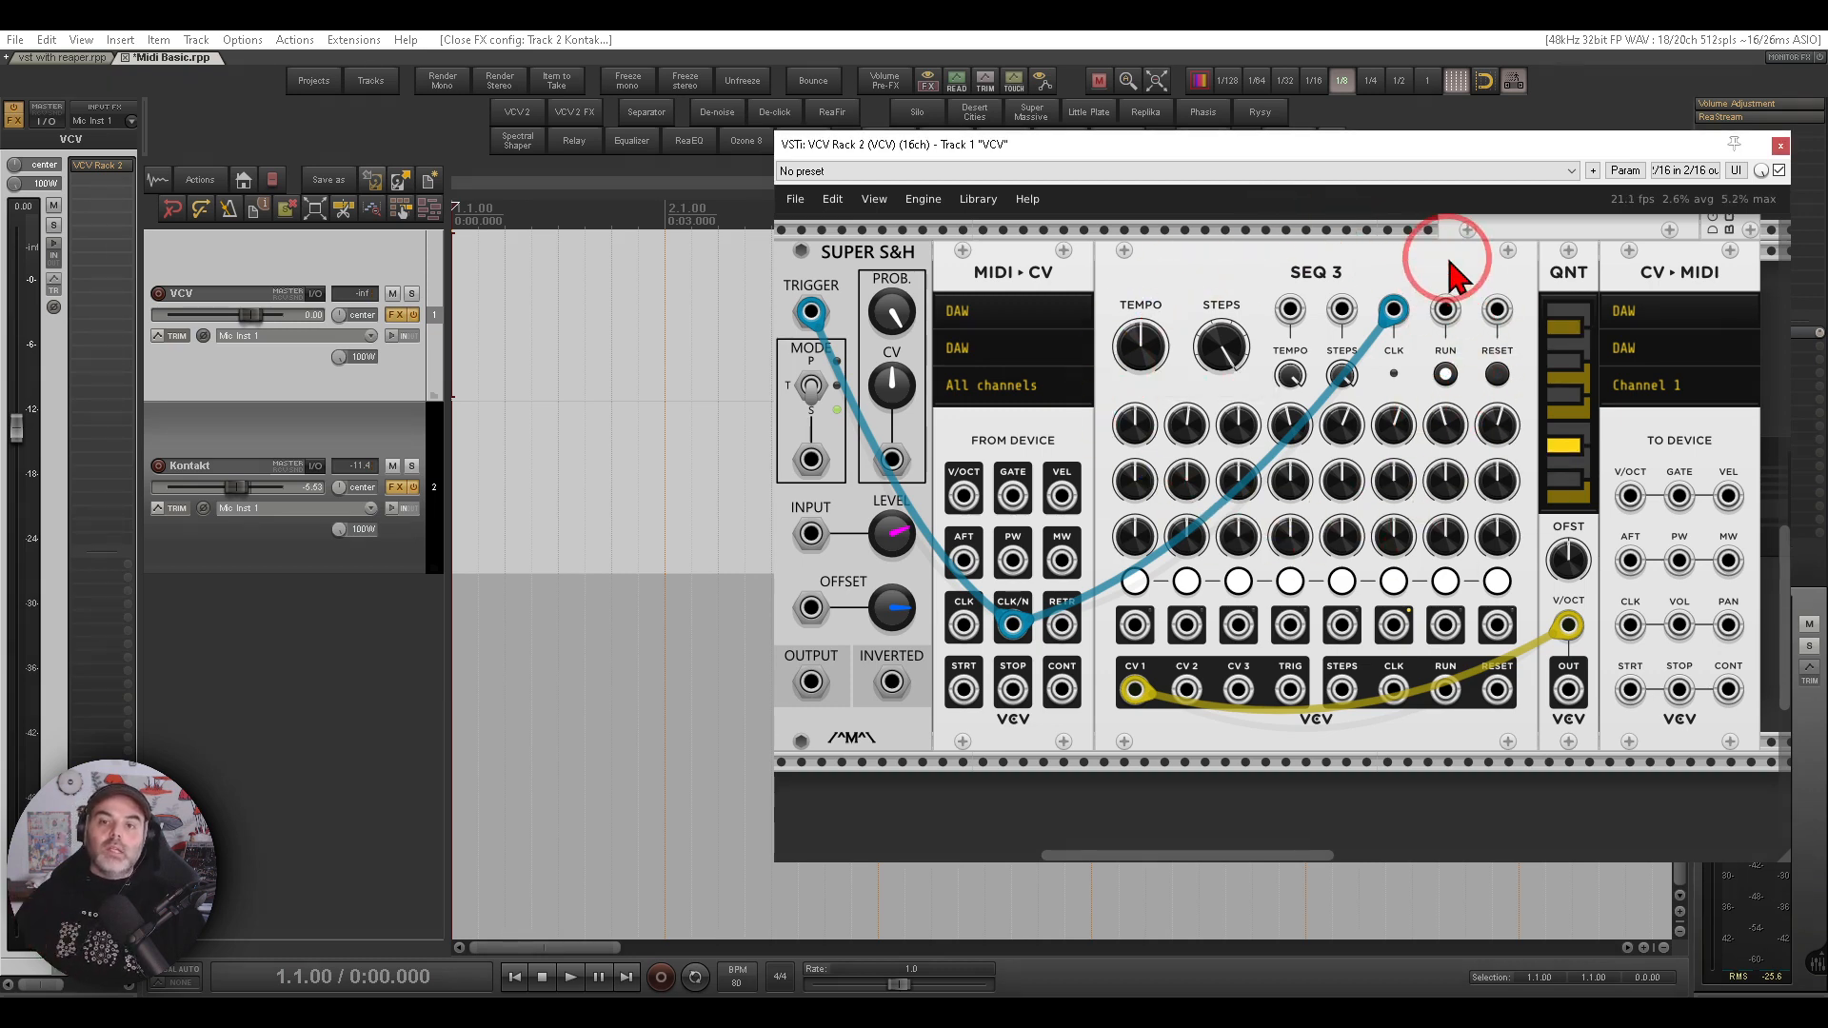
left_click(220, 279)
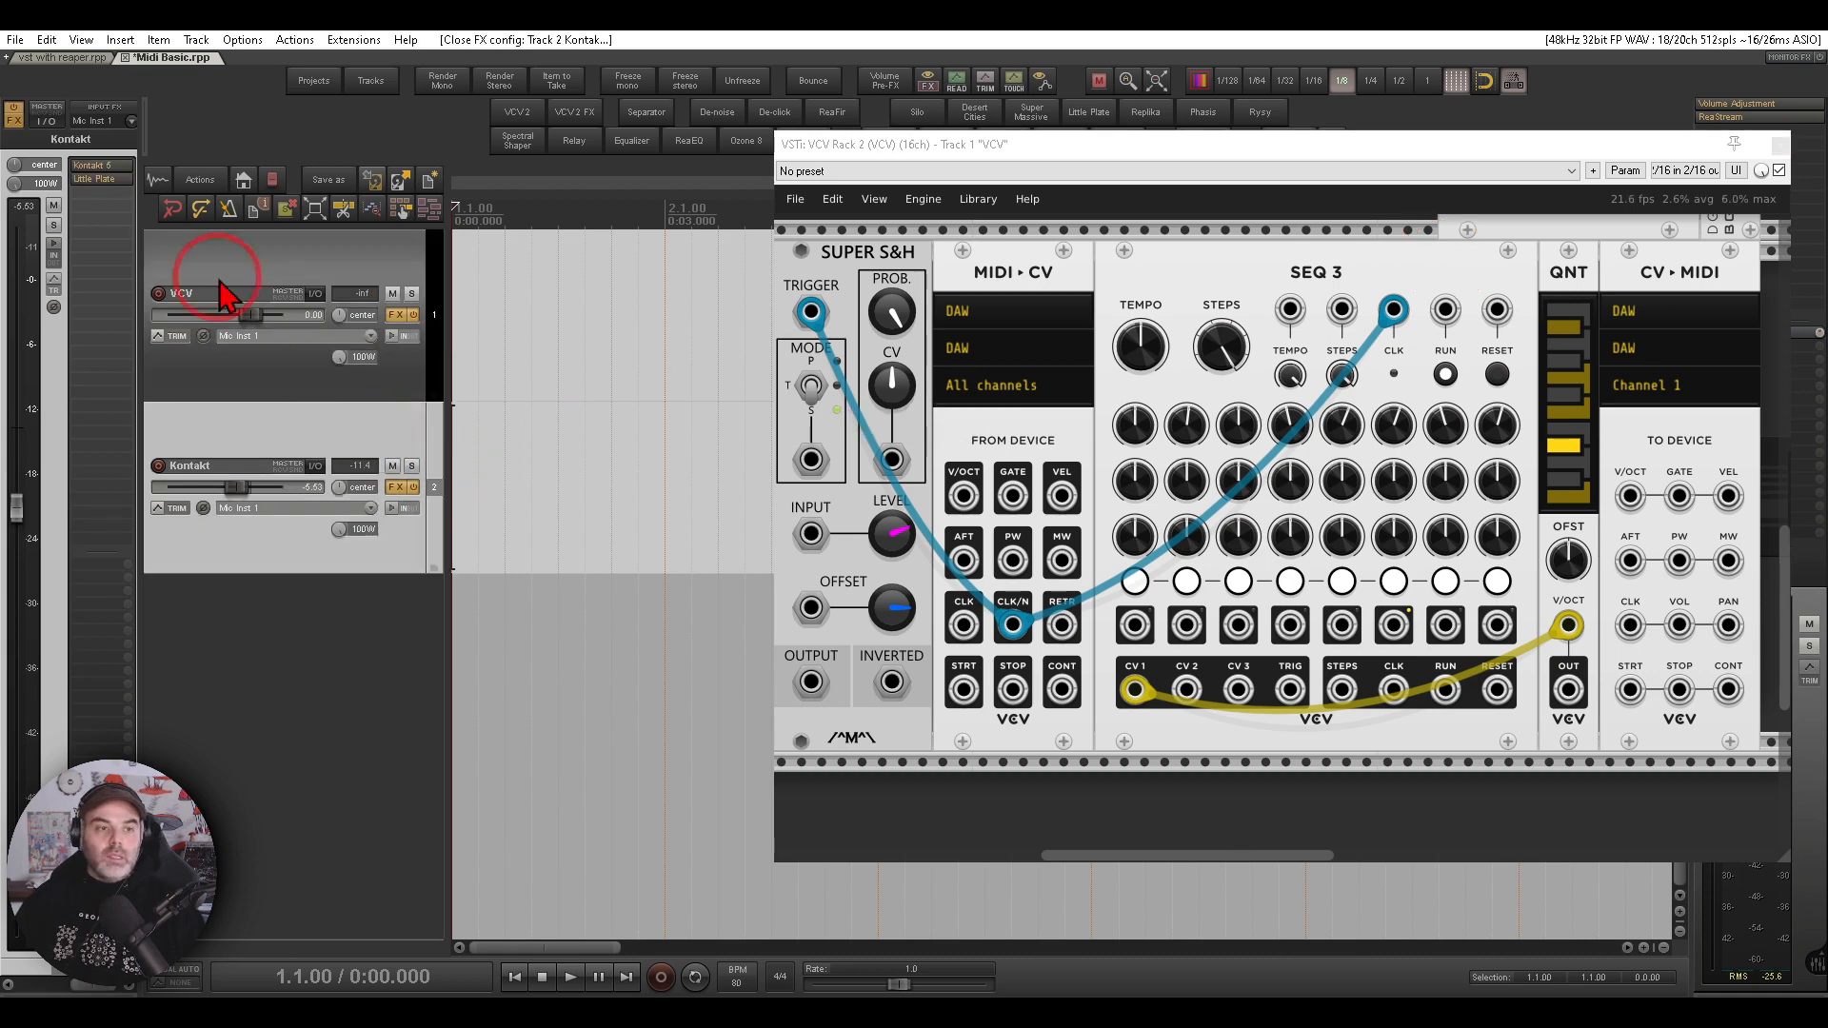
left_click(95, 165)
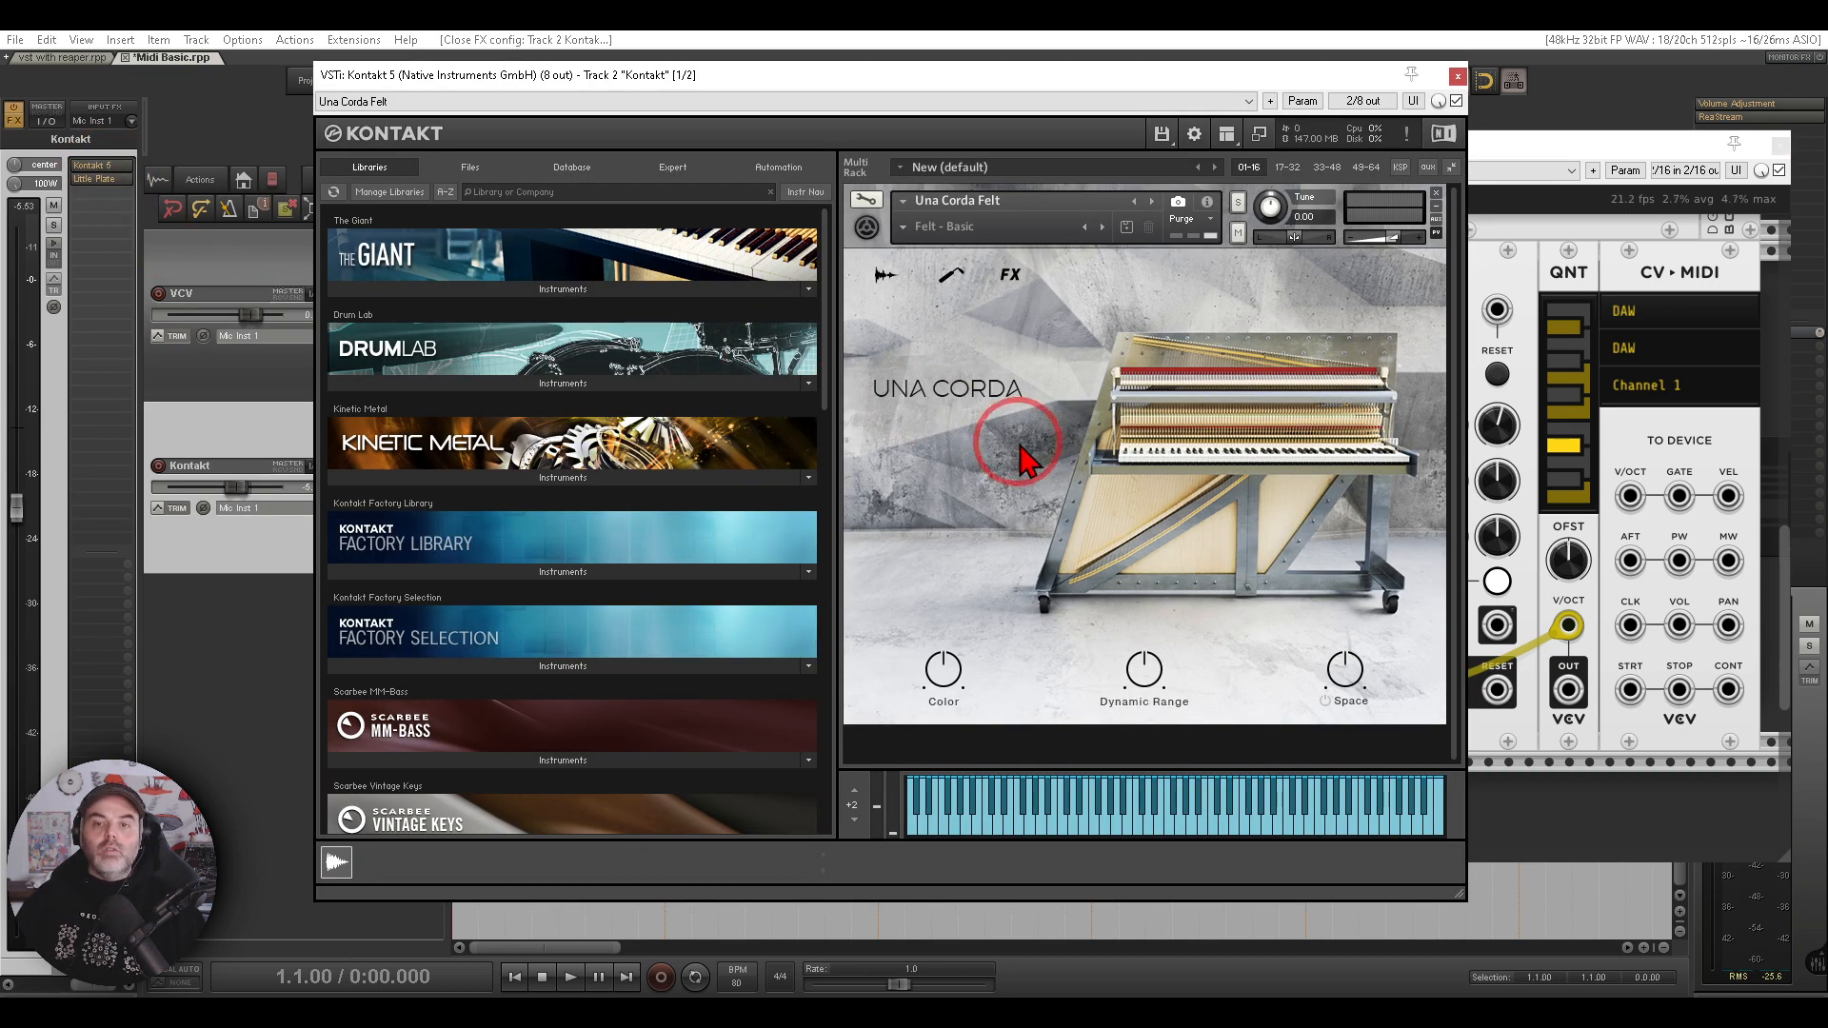
left_click(1458, 76)
- Pan to the CV-MIDI module and patch the QNT output to its V/OCT input and SEQ 3's TRIG output to GATE
mouse_move(1502, 272)
left_mouse_down()
mouse_move(1224, 312)
mouse_move(1009, 315)
left_mouse_up()
mouse_move(1273, 244)
left_mouse_down()
mouse_move(1133, 334)
mouse_move(1286, 262)
left_mouse_up()
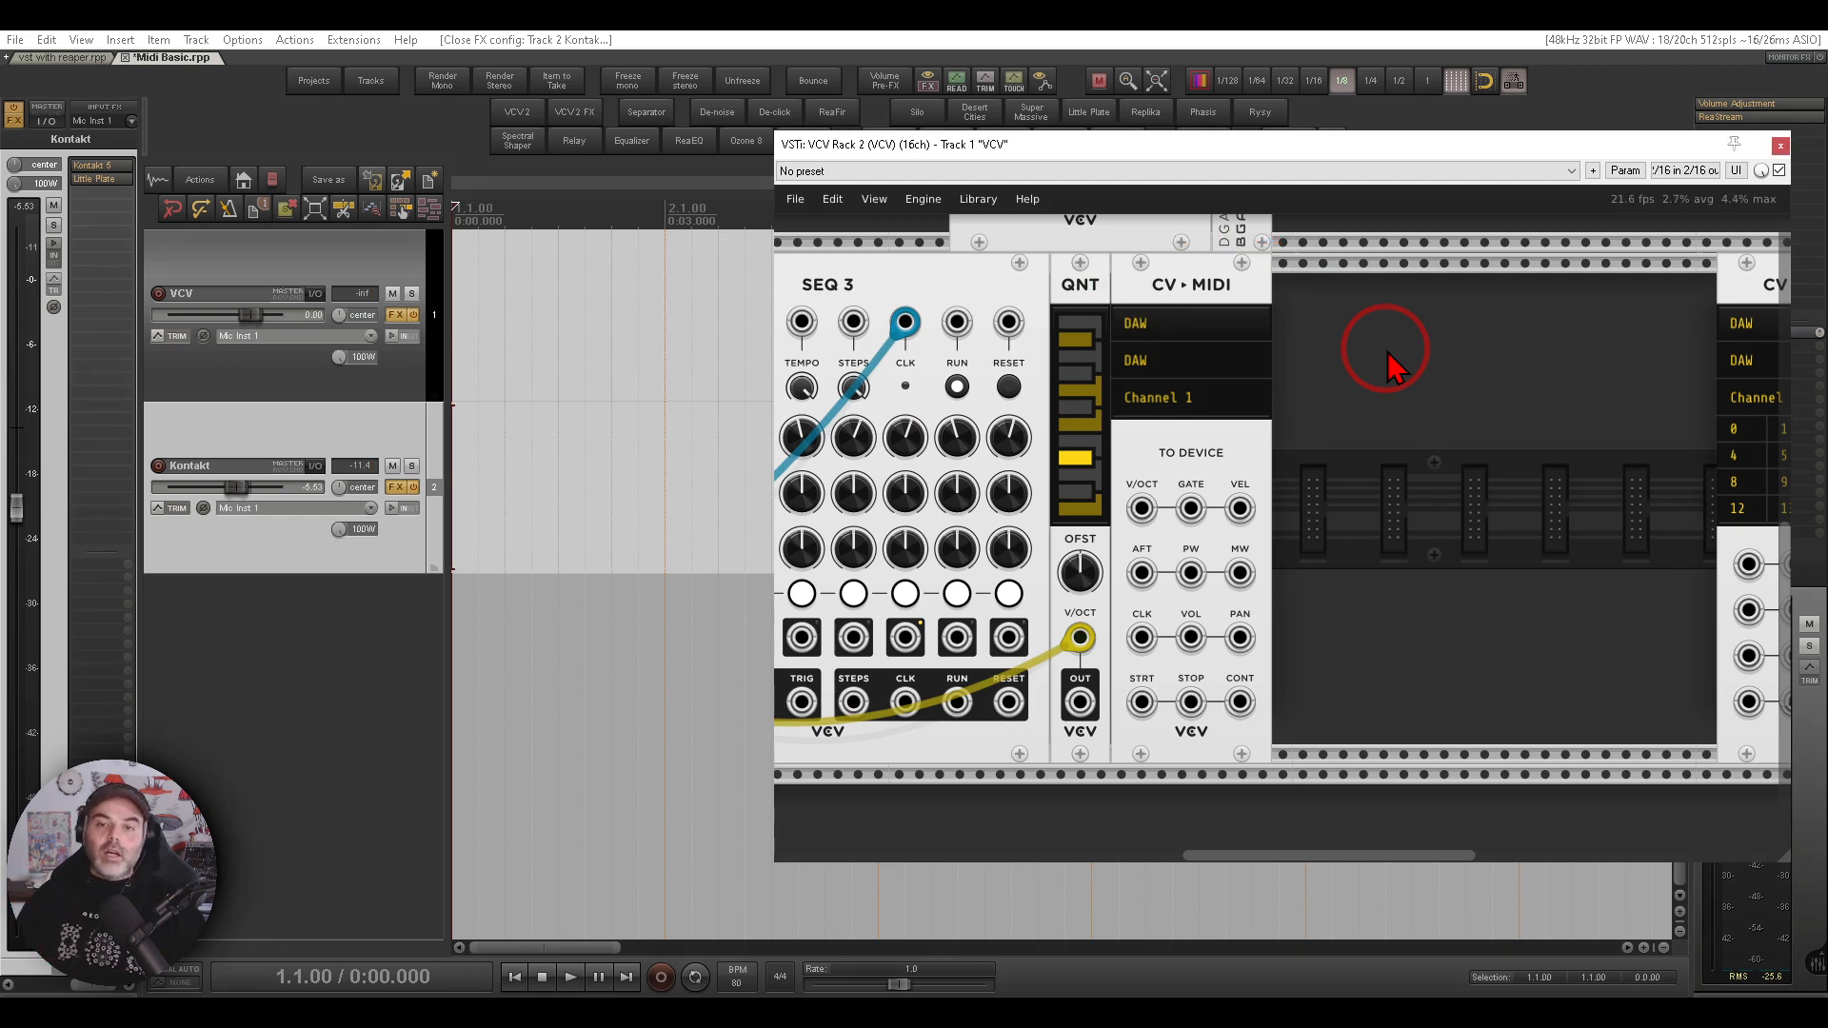
mouse_move(1257, 385)
left_mouse_down()
mouse_move(1143, 354)
mouse_move(1208, 404)
left_mouse_up()
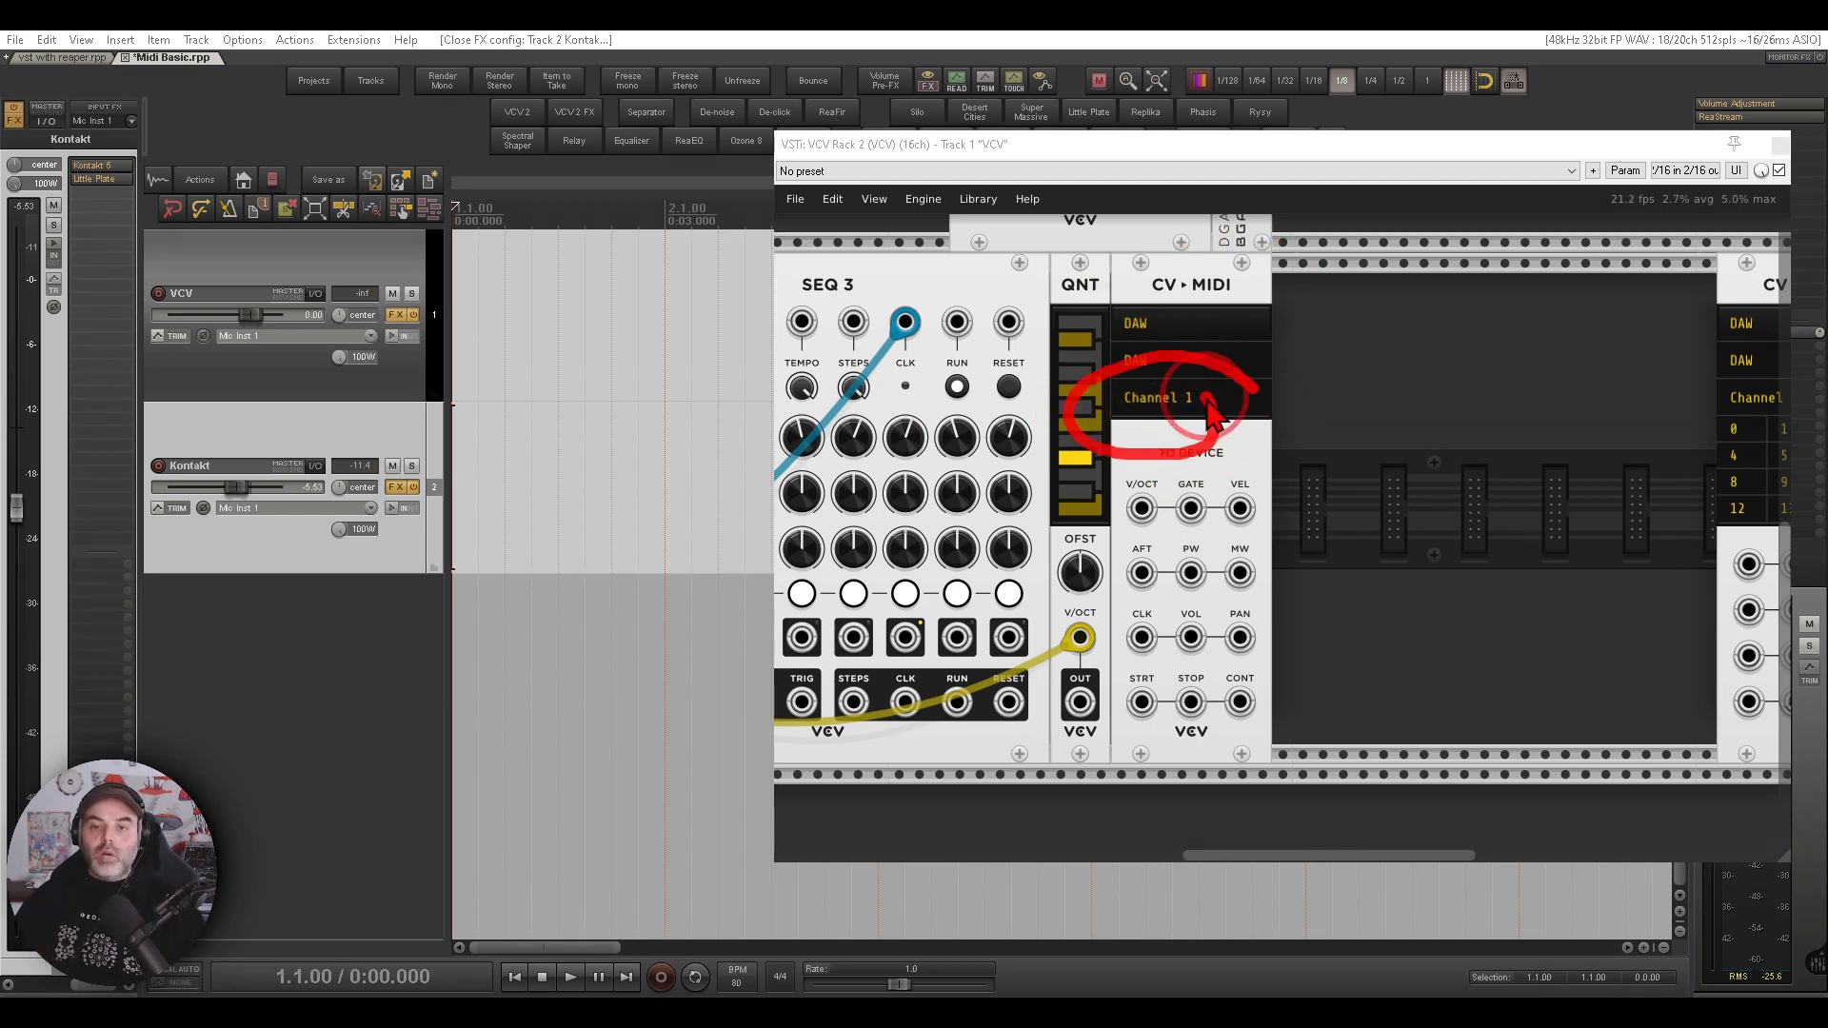
key("Escape")
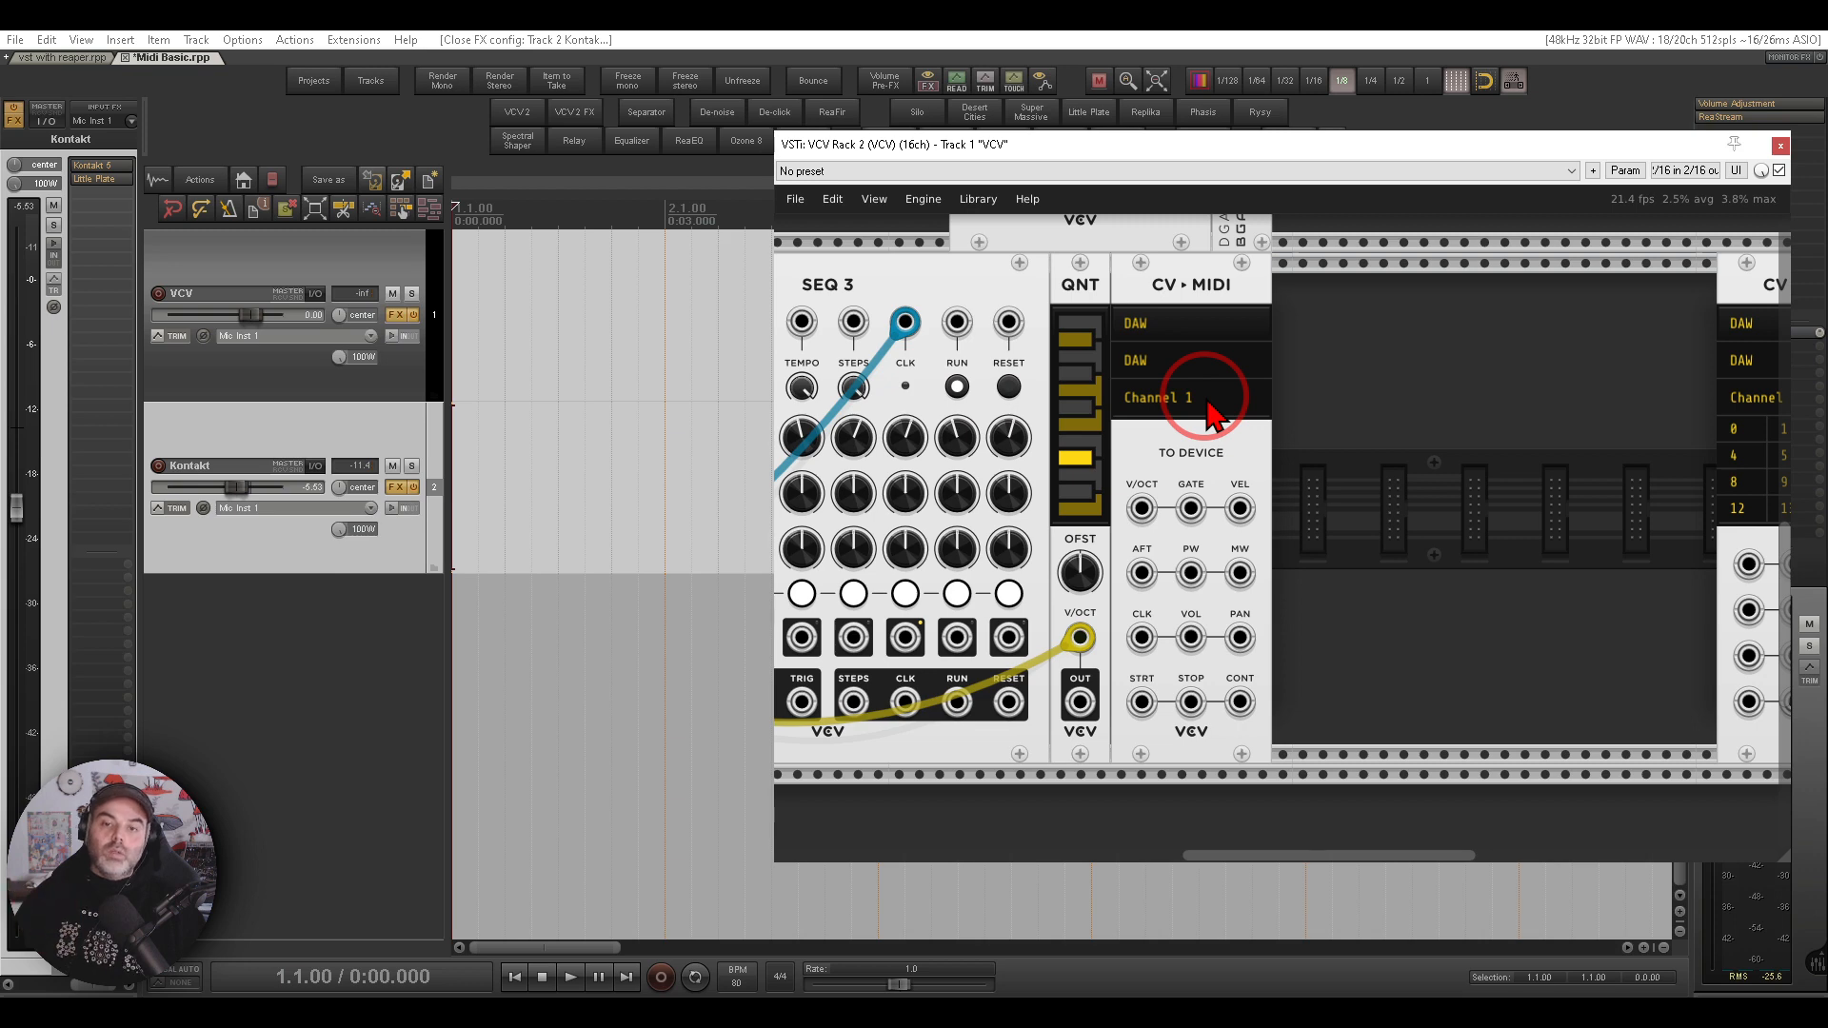
mouse_move(1156, 468)
left_mouse_down()
mouse_move(1106, 514)
mouse_move(1171, 548)
mouse_move(1164, 472)
mouse_move(1416, 409)
mouse_move(1346, 429)
mouse_move(1346, 478)
left_mouse_up()
left_click_drag(1331, 274, 1309, 251)
key("Escape")
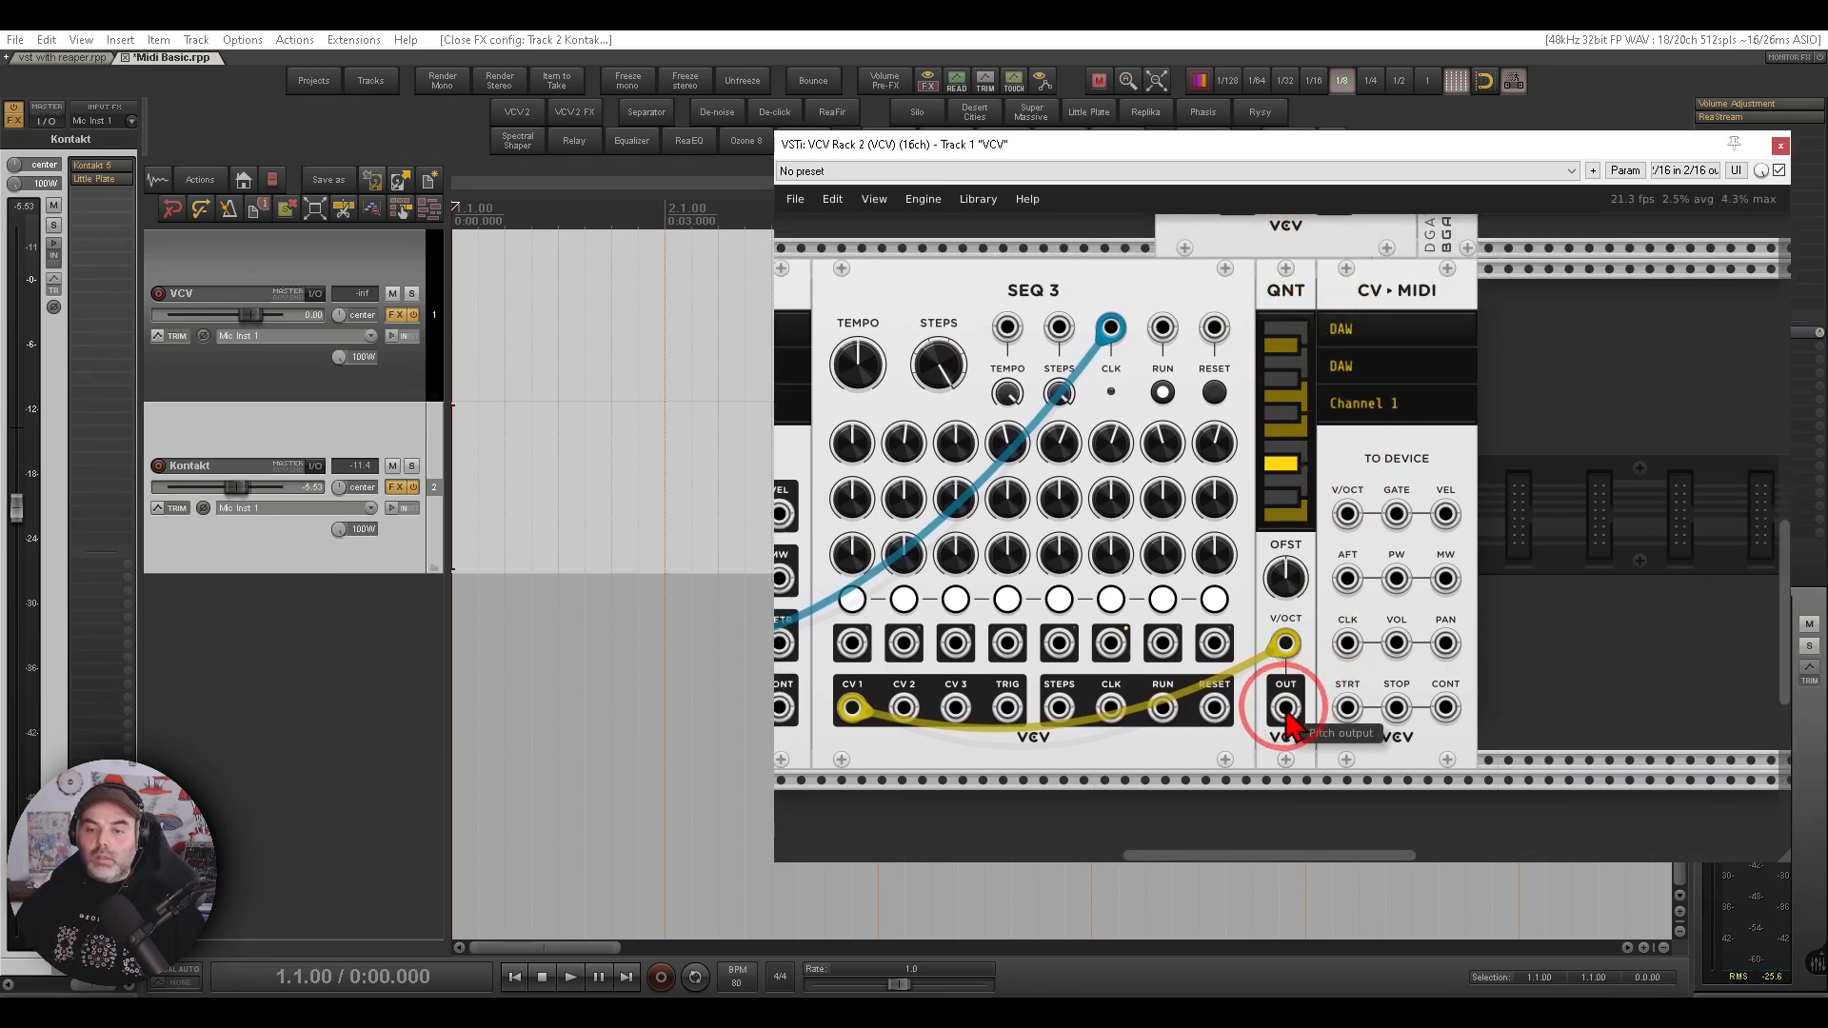
left_click_drag(1287, 714, 1347, 516)
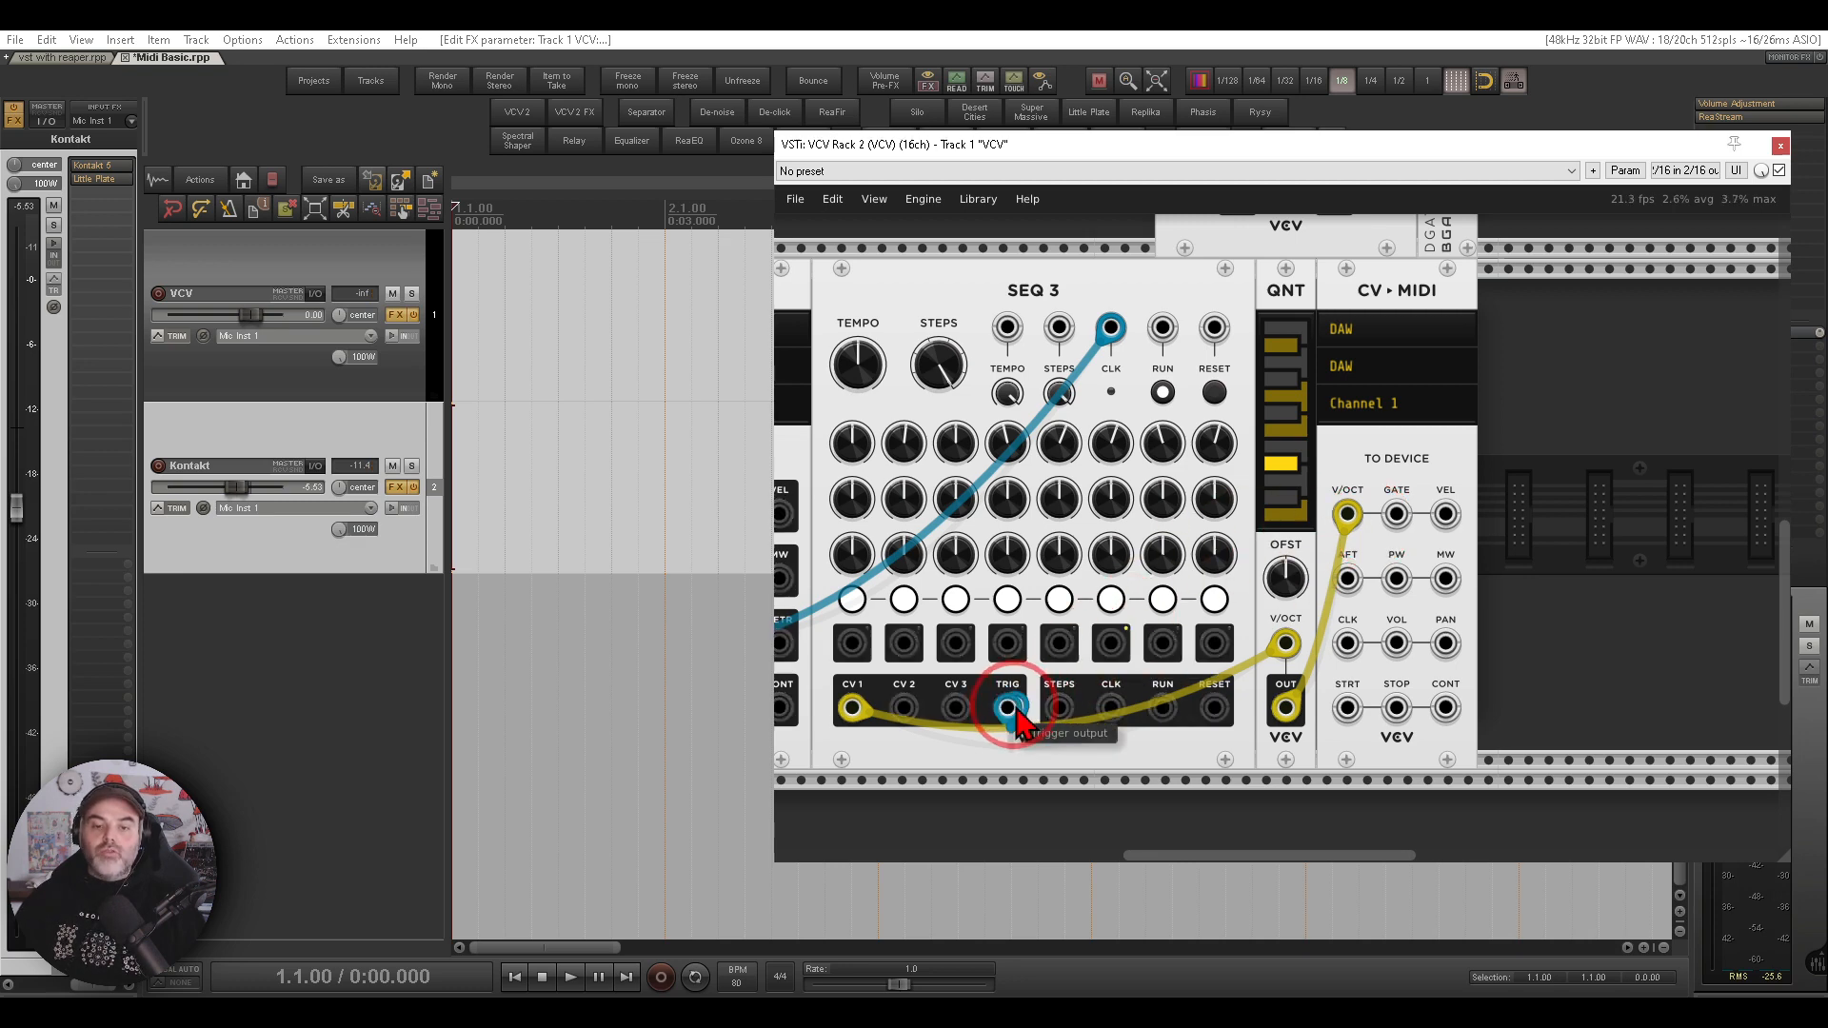
left_click_drag(1007, 708, 1396, 514)
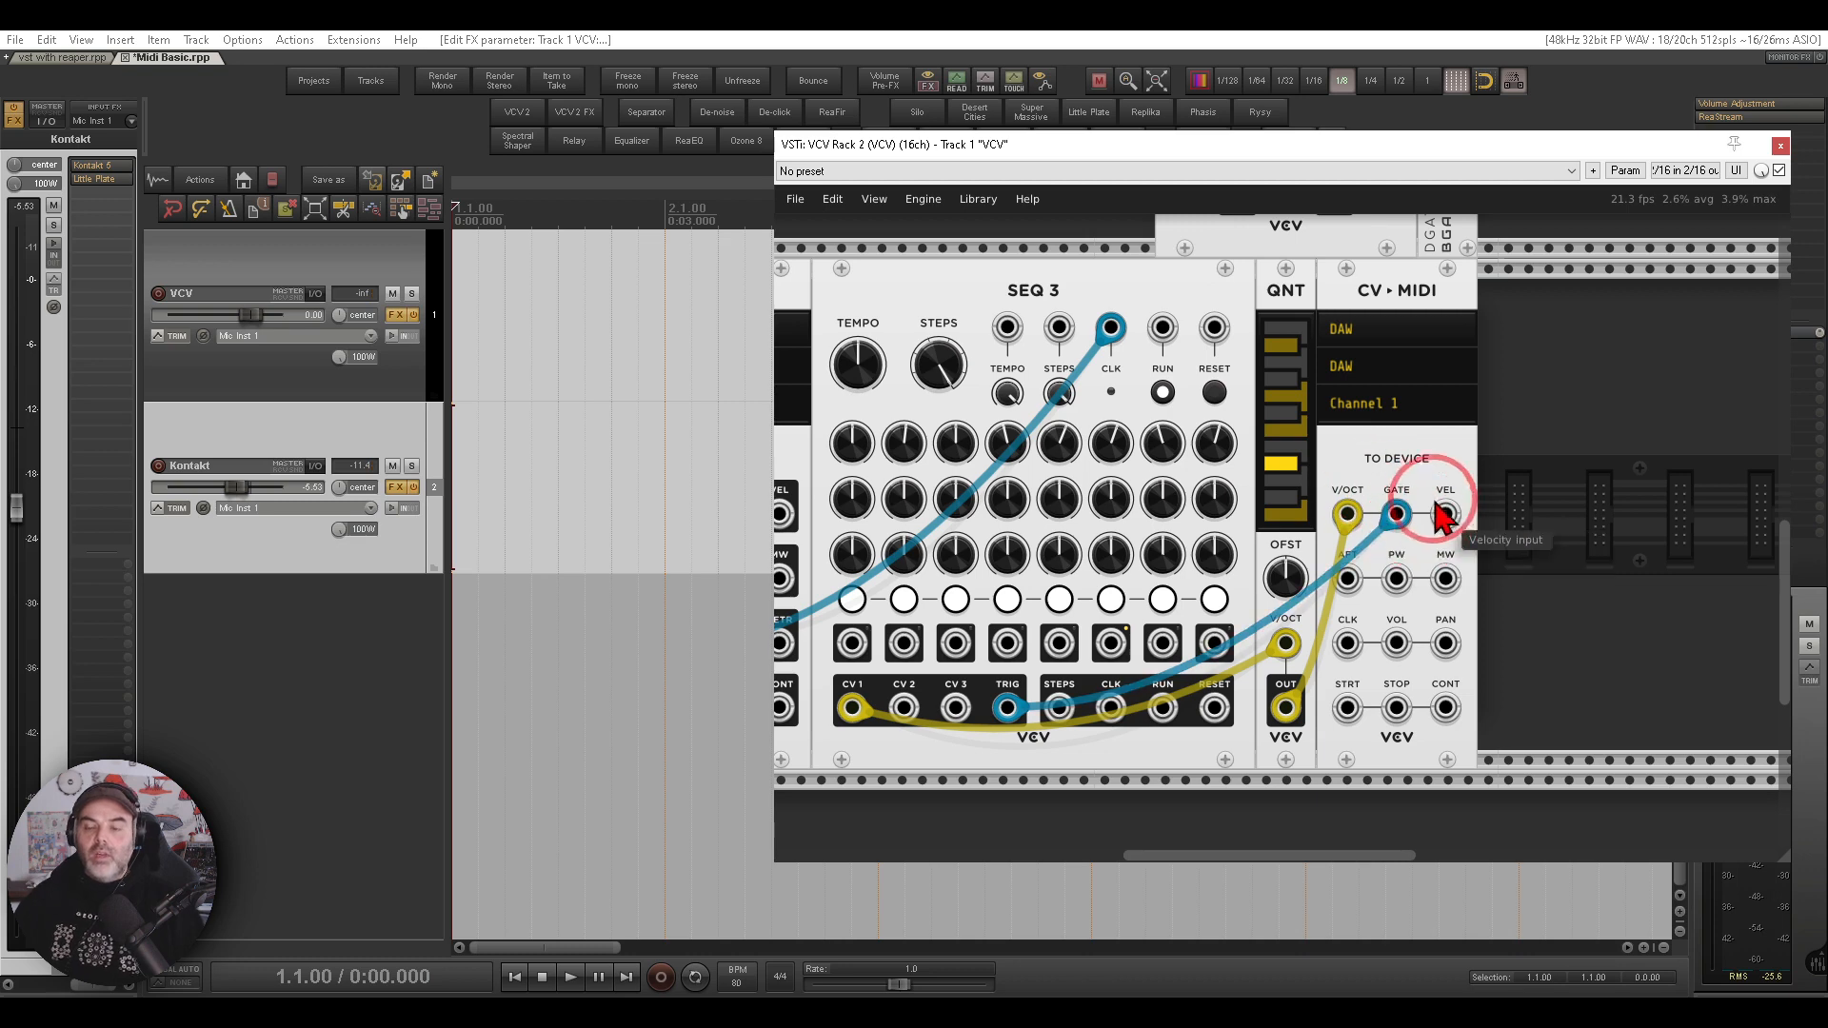
- Close the VCV Rack plugin window
key("ctrl+2")
mouse_move(1427, 484)
left_mouse_down()
mouse_move(1396, 537)
mouse_move(1428, 493)
left_mouse_up()
key("Escape")
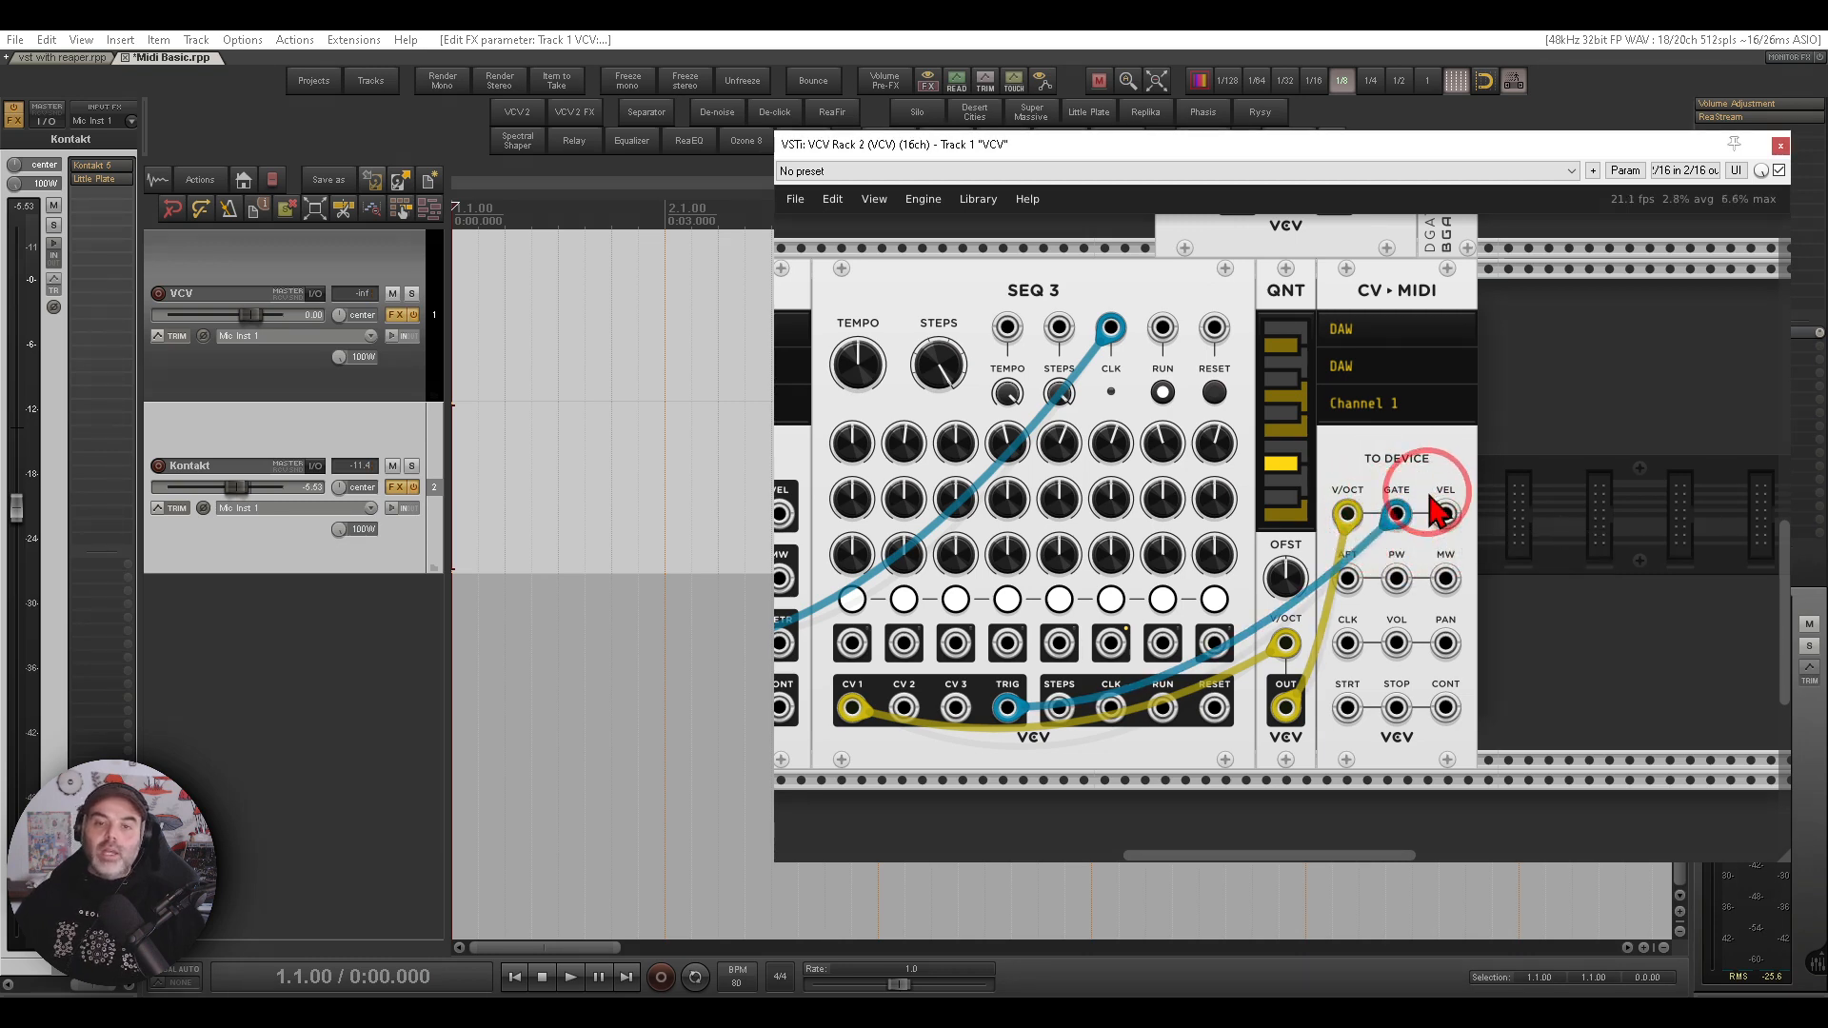
left_click(1781, 146)
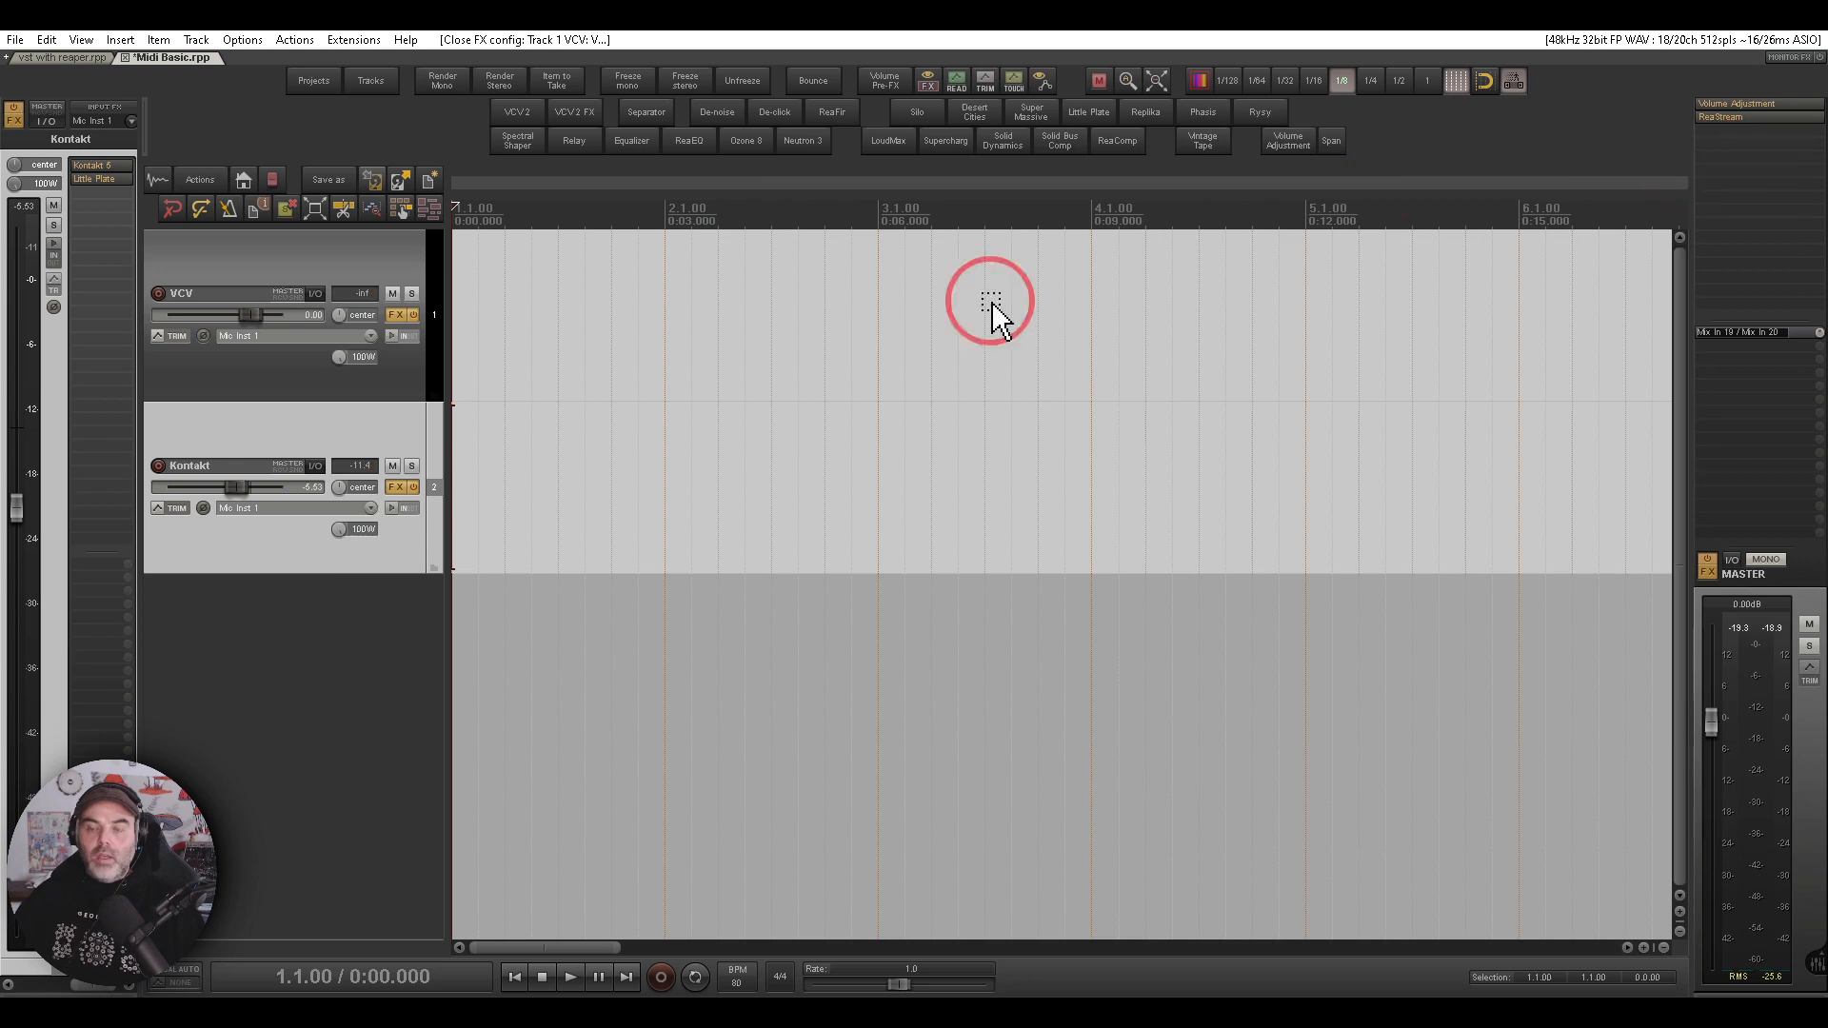
- Select the VCV track, create a send to the Kontakt track, and set the send's MIDI source channel to 1
left_click(331, 266)
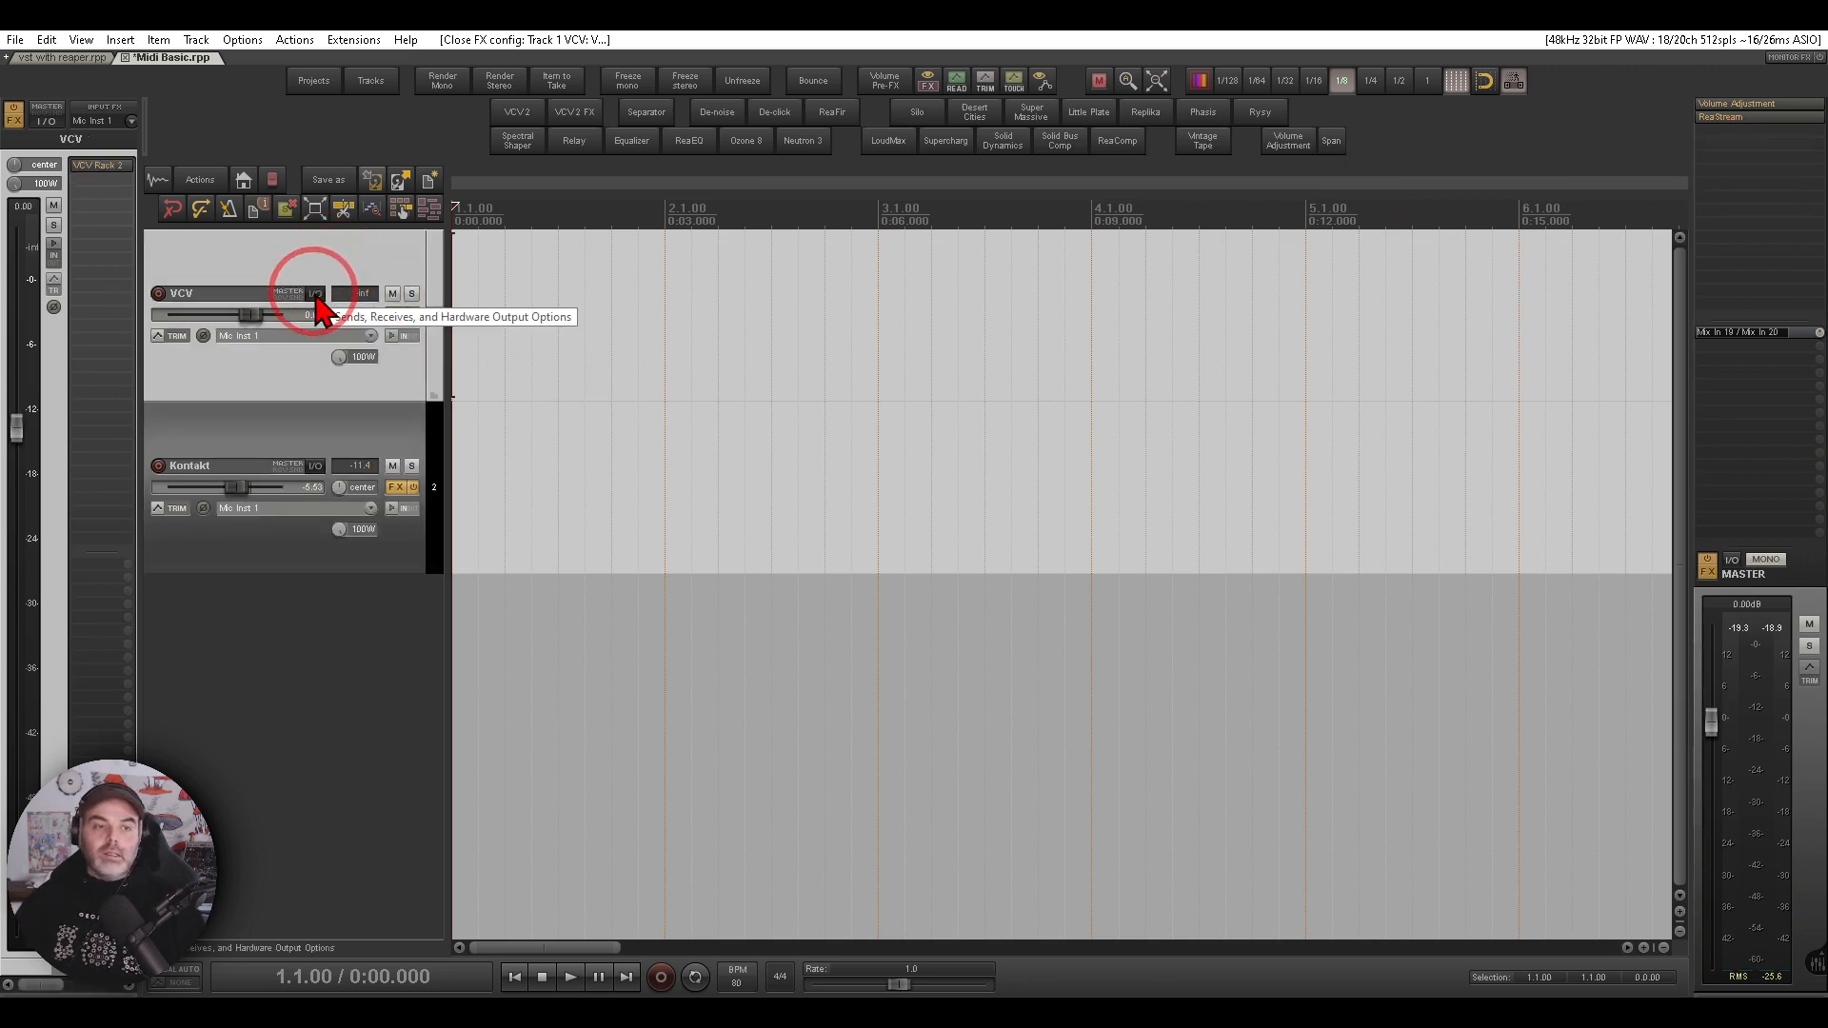
left_click_drag(317, 301, 311, 468)
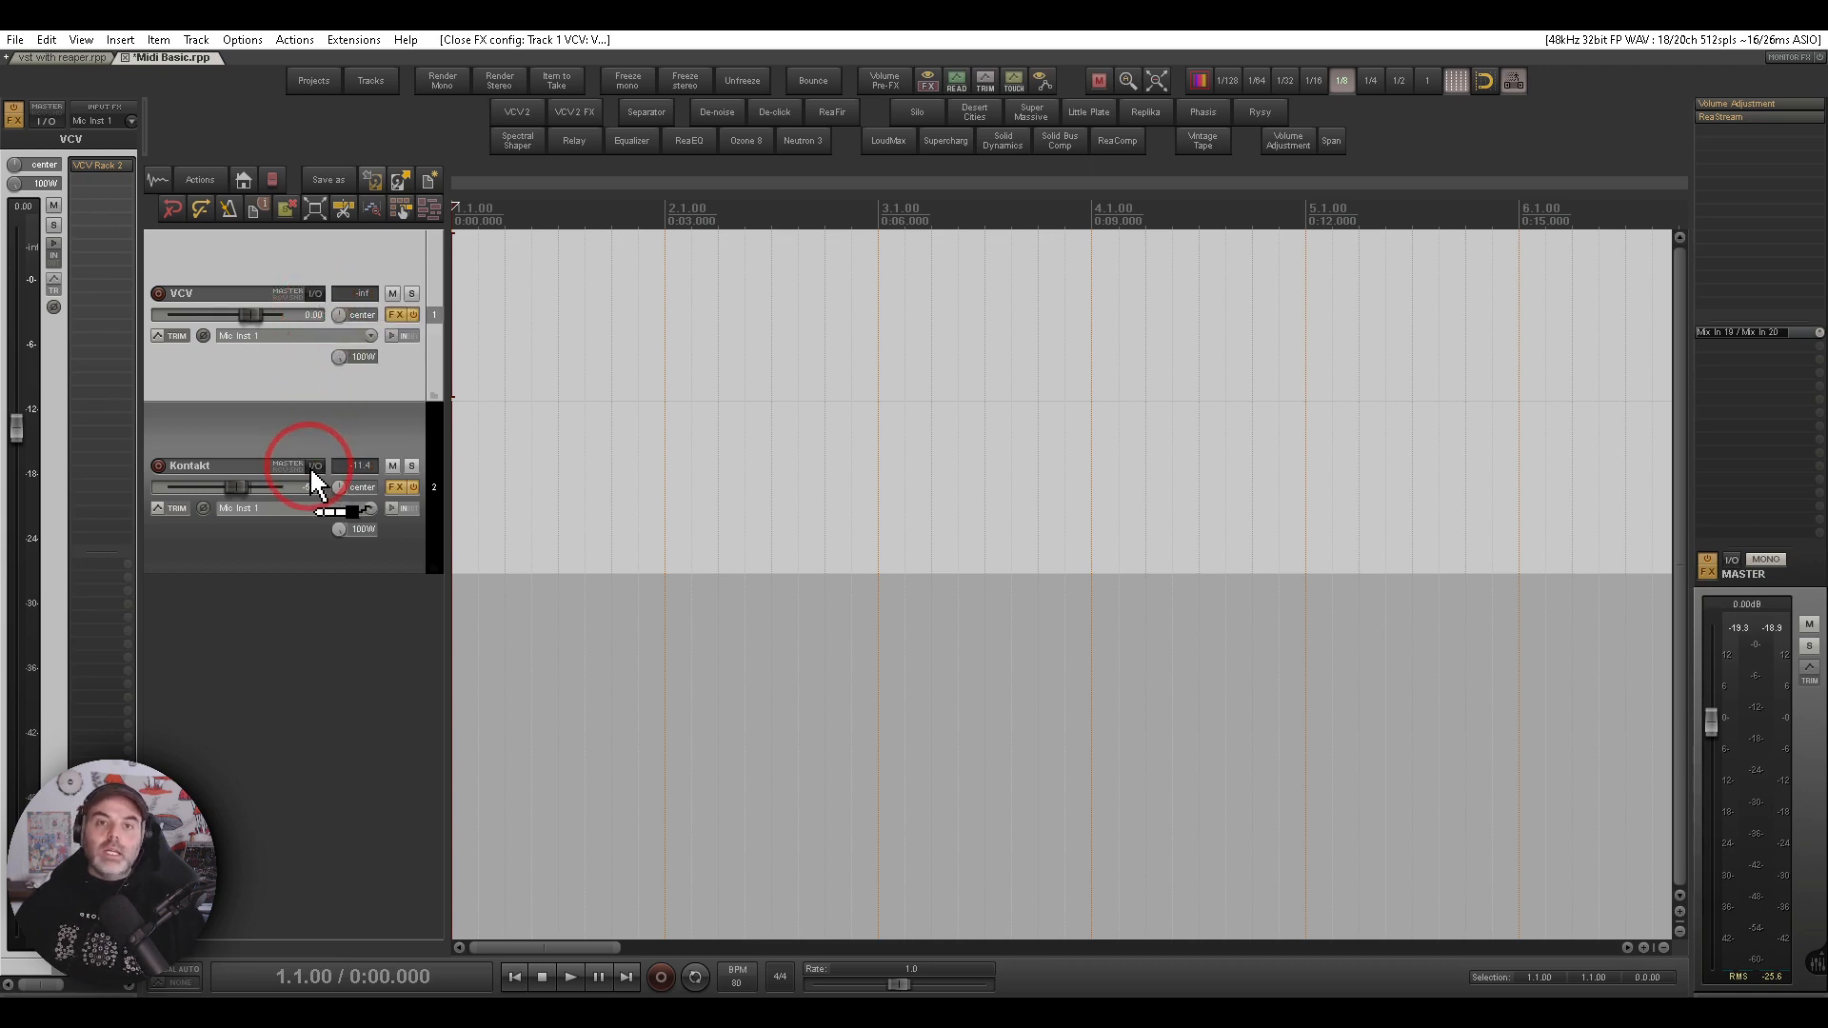
left_click_drag(314, 481, 305, 438)
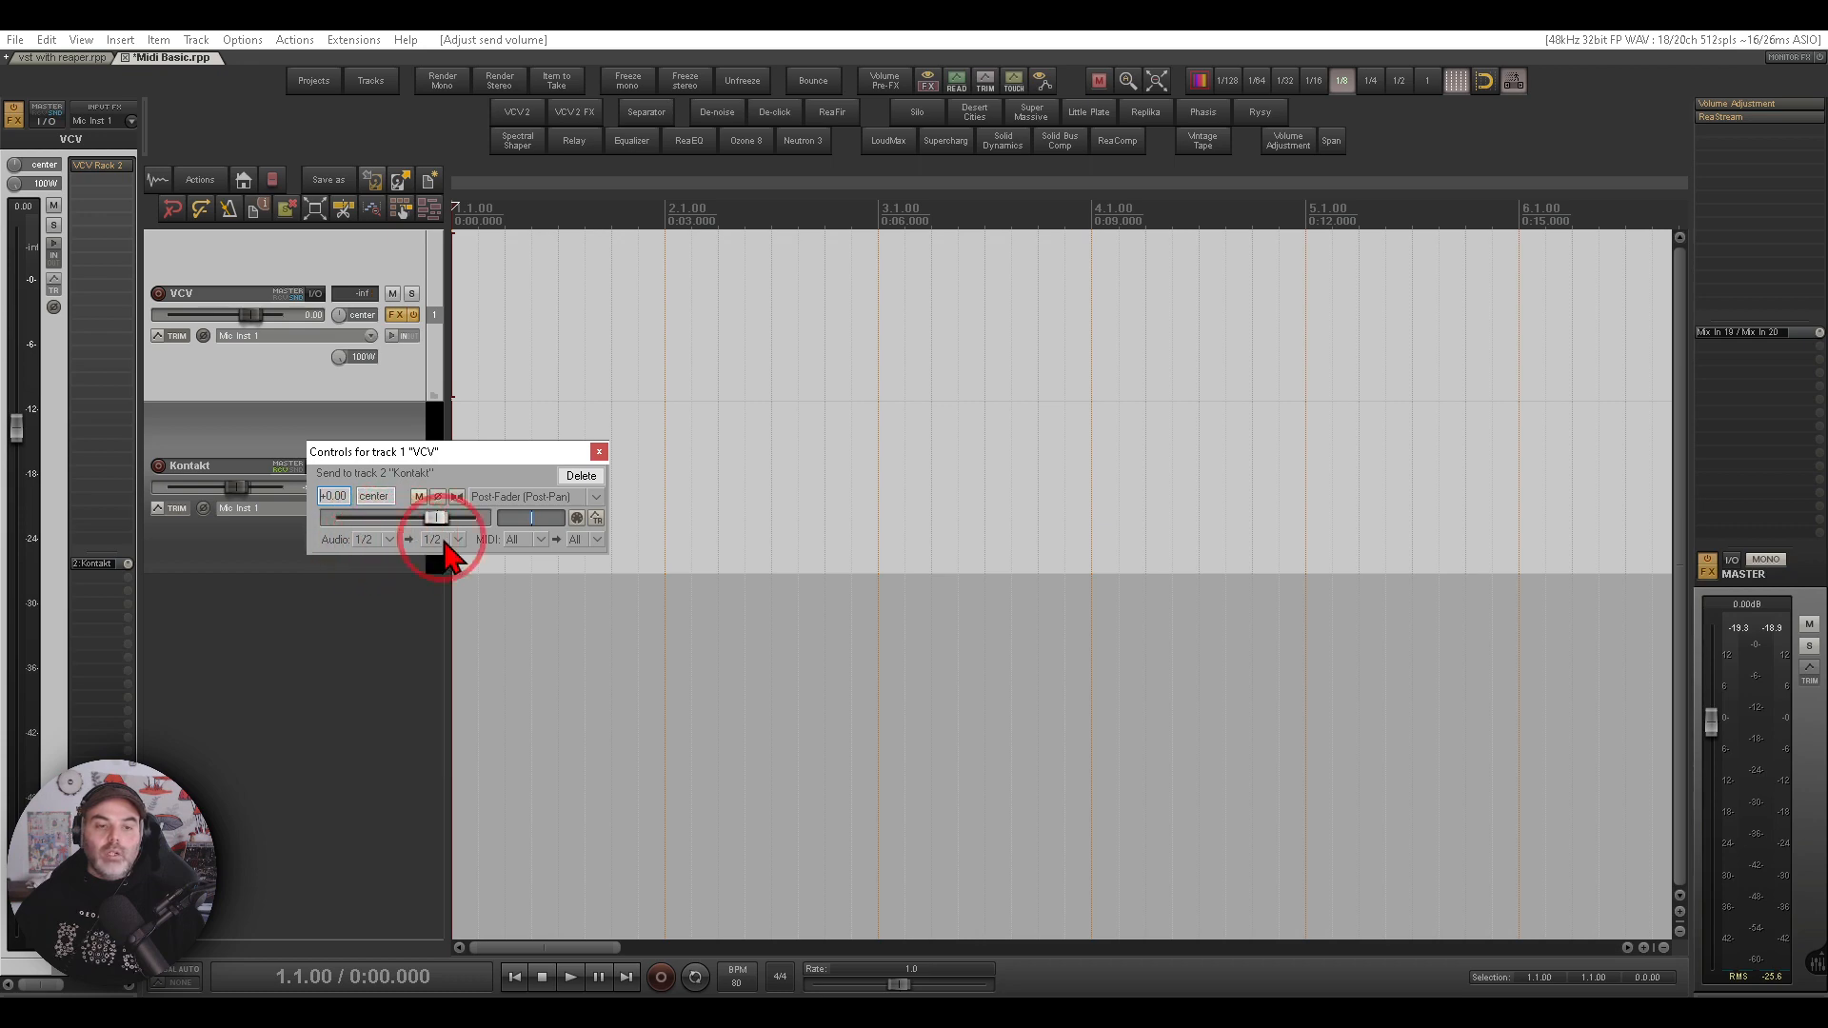
left_click(539, 540)
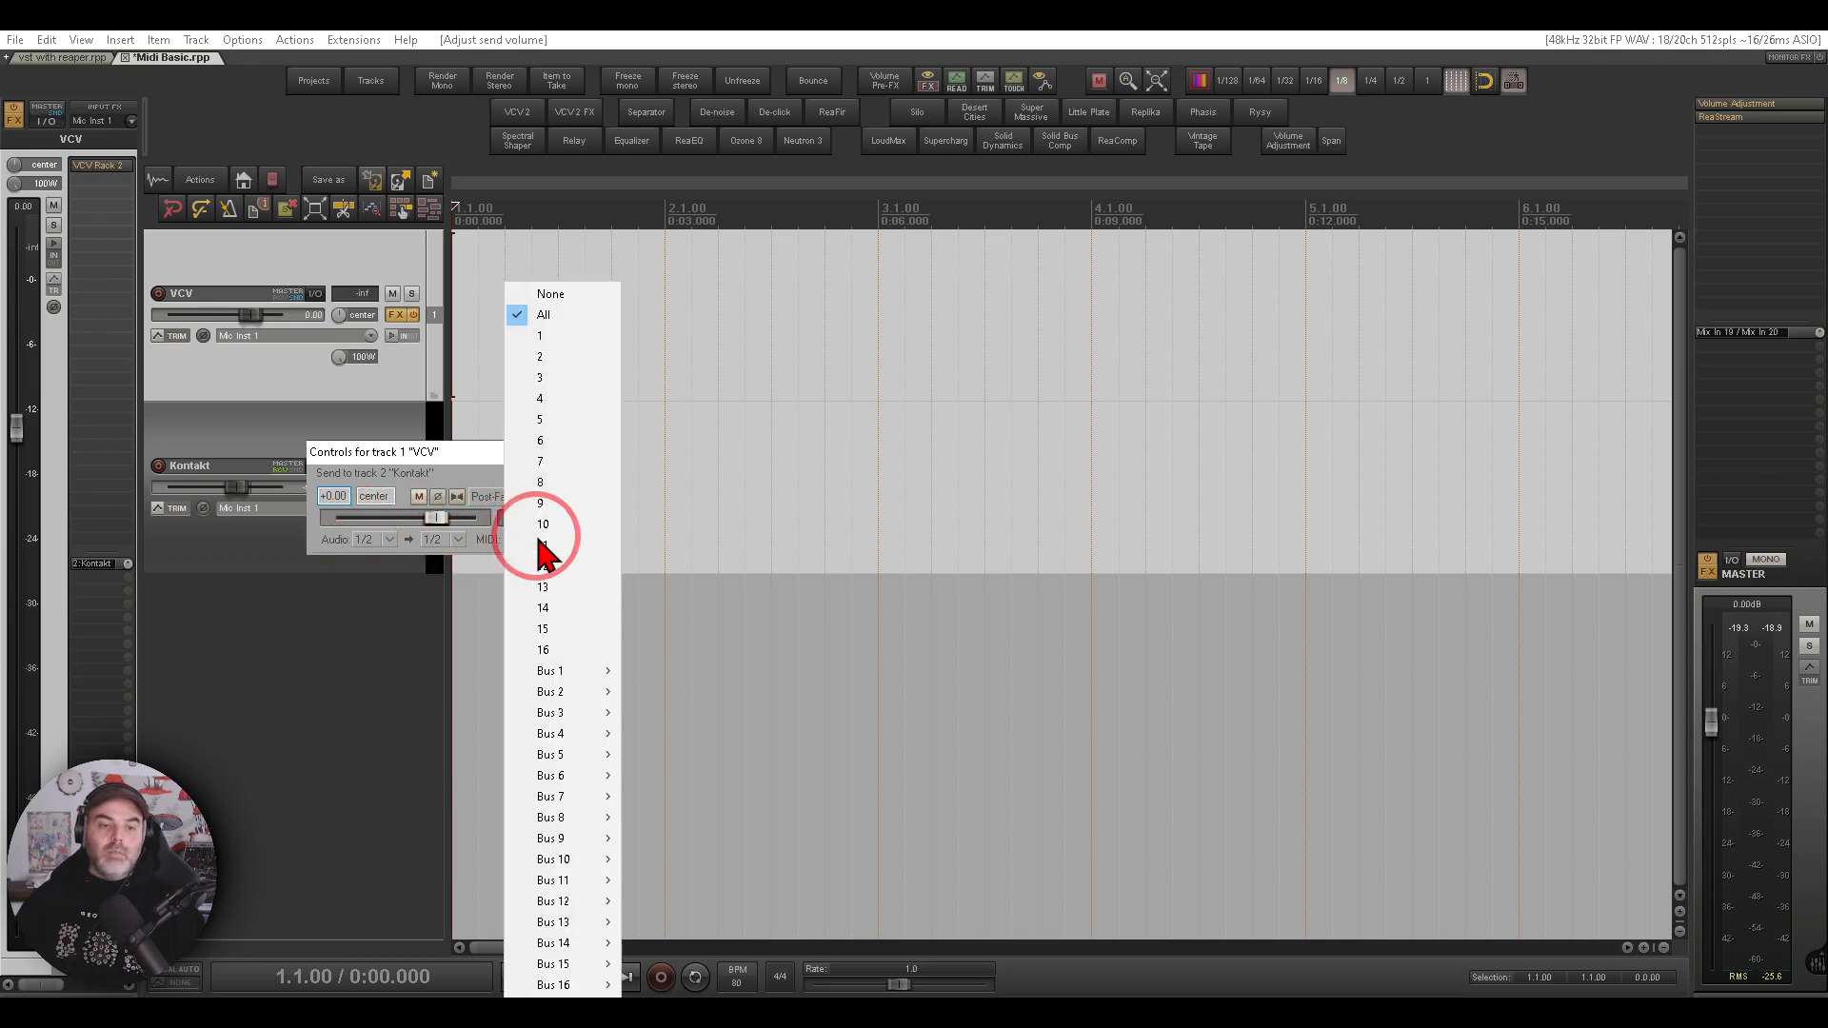
left_click(549, 336)
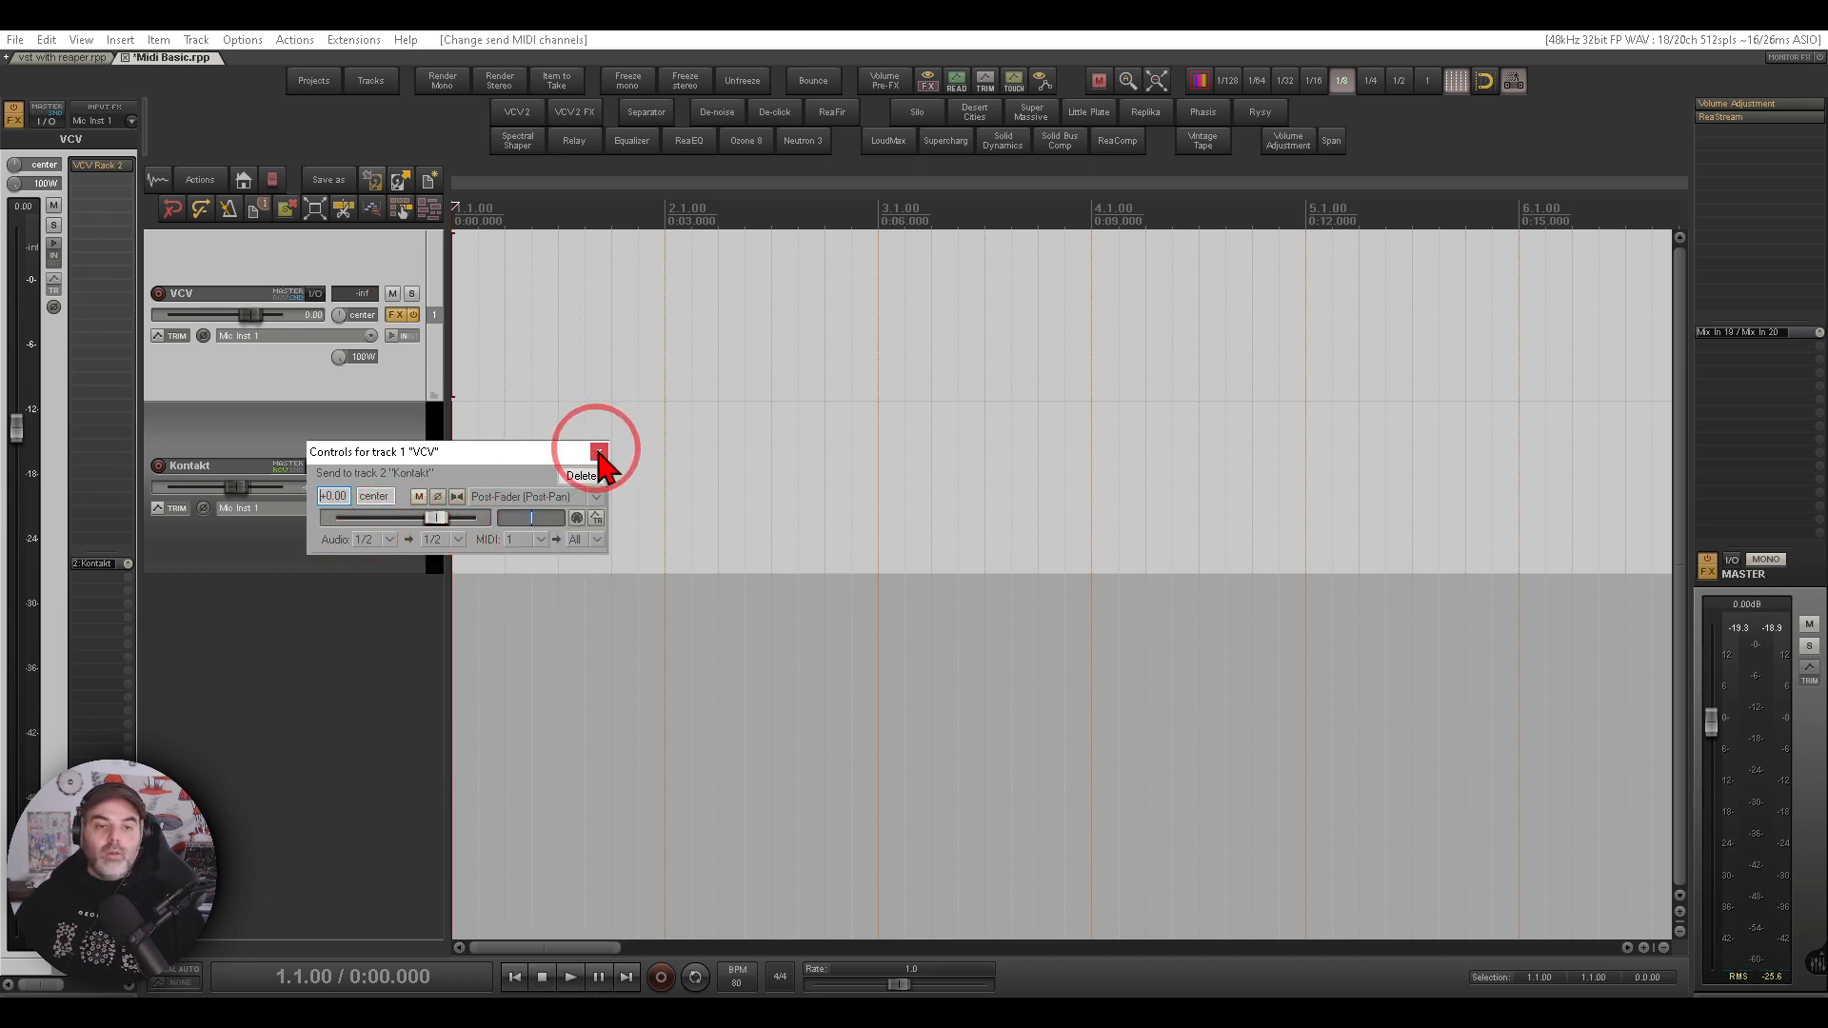
left_click(586, 475)
- Start playback and open the rack and Kontakt instrument windows to listen, then close Kontakt
left_click(570, 977)
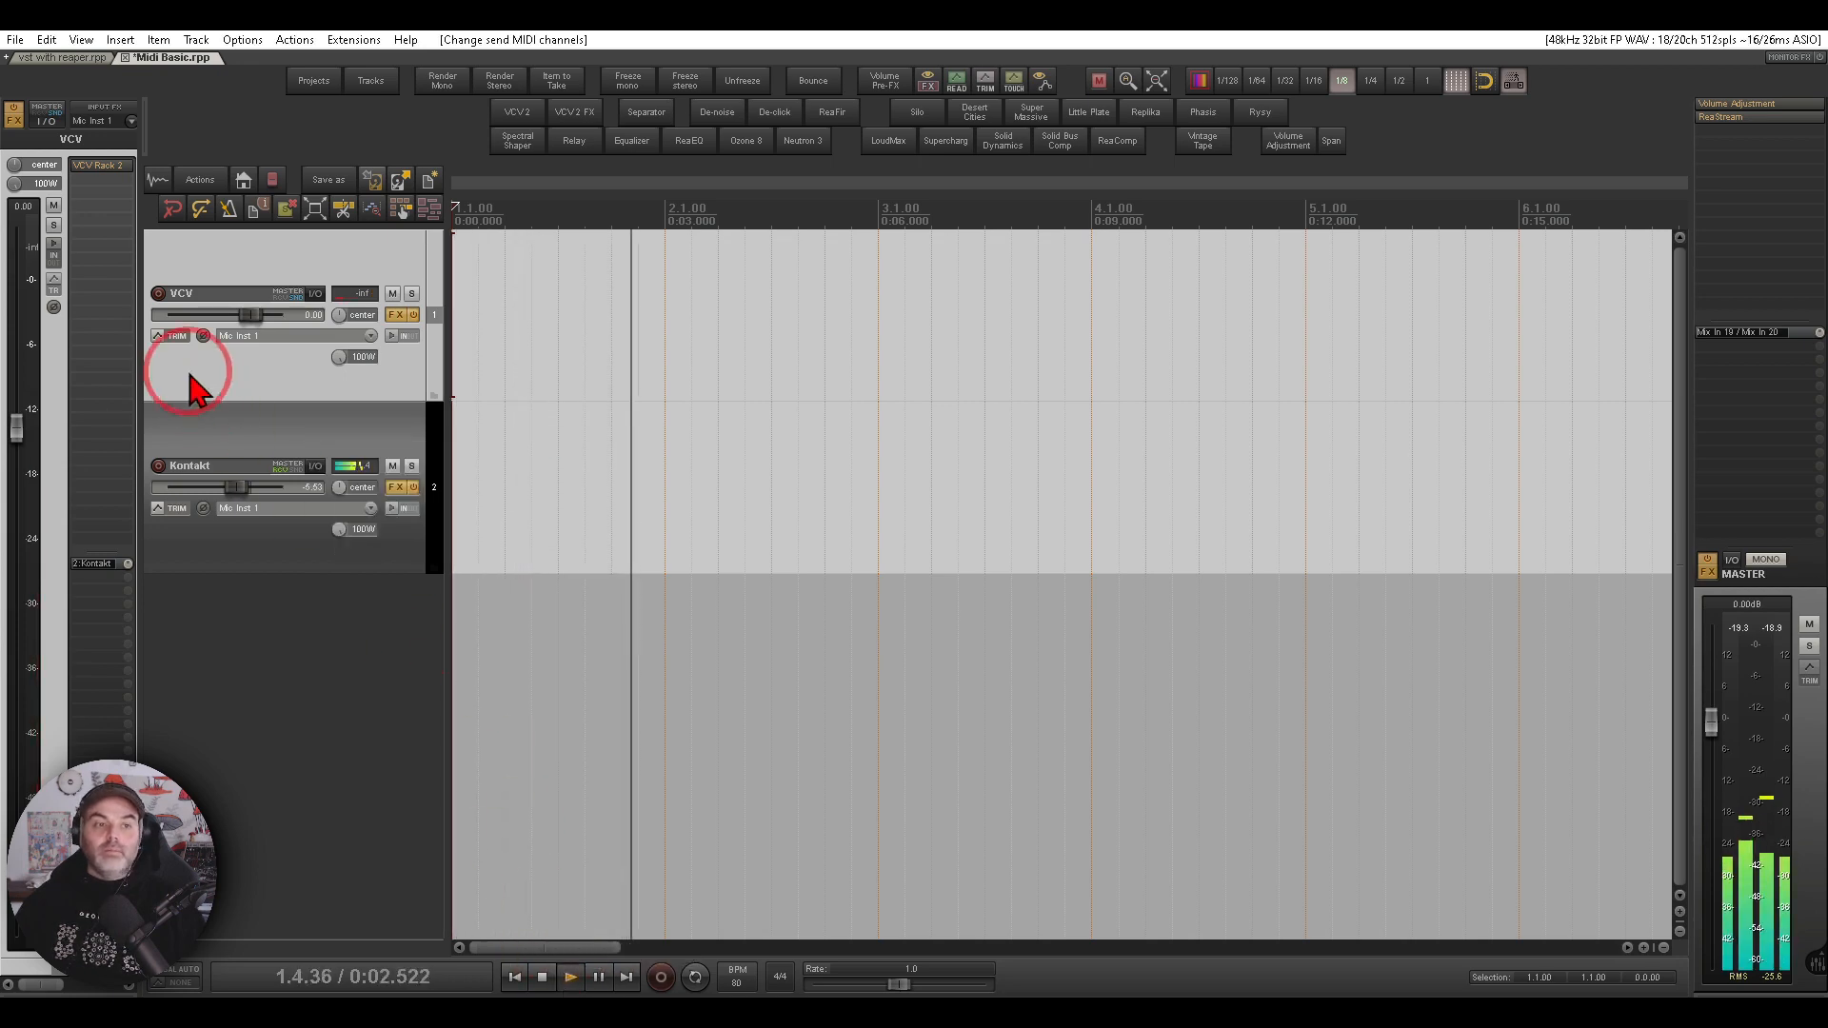
left_click(120, 169)
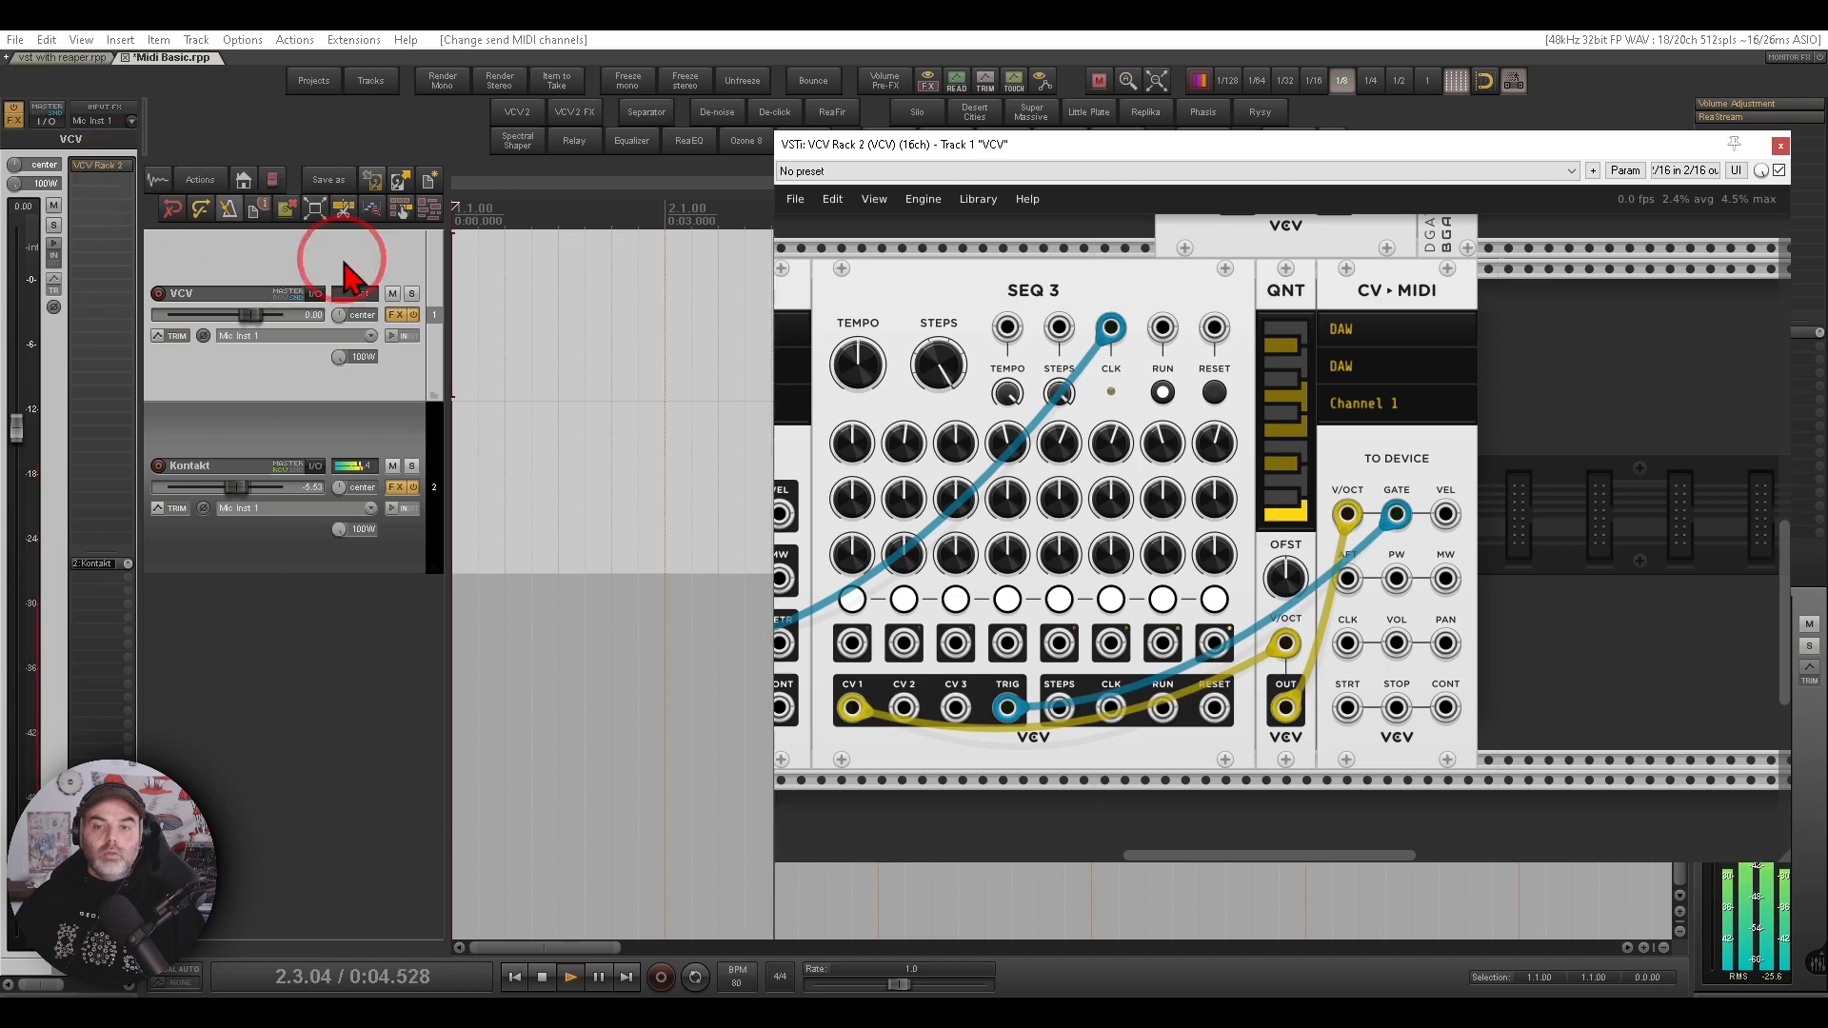
left_click(236, 429)
left_click(100, 166)
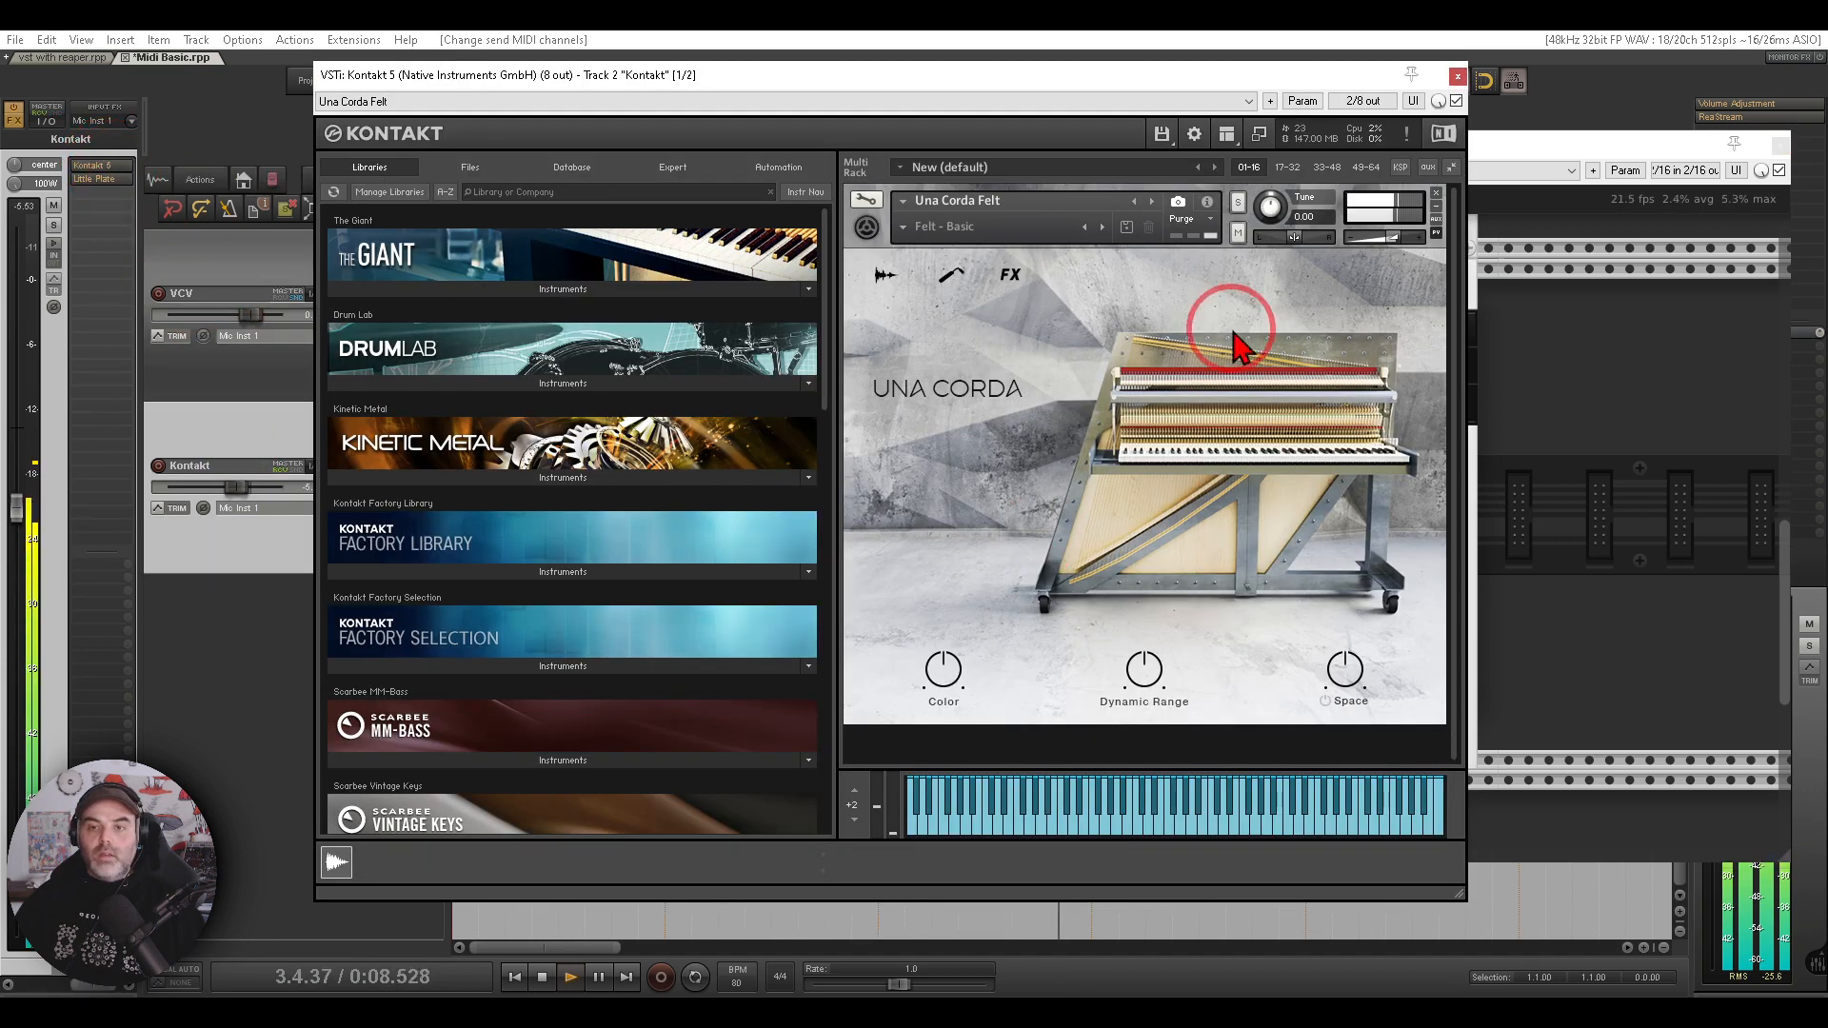
left_click(1458, 78)
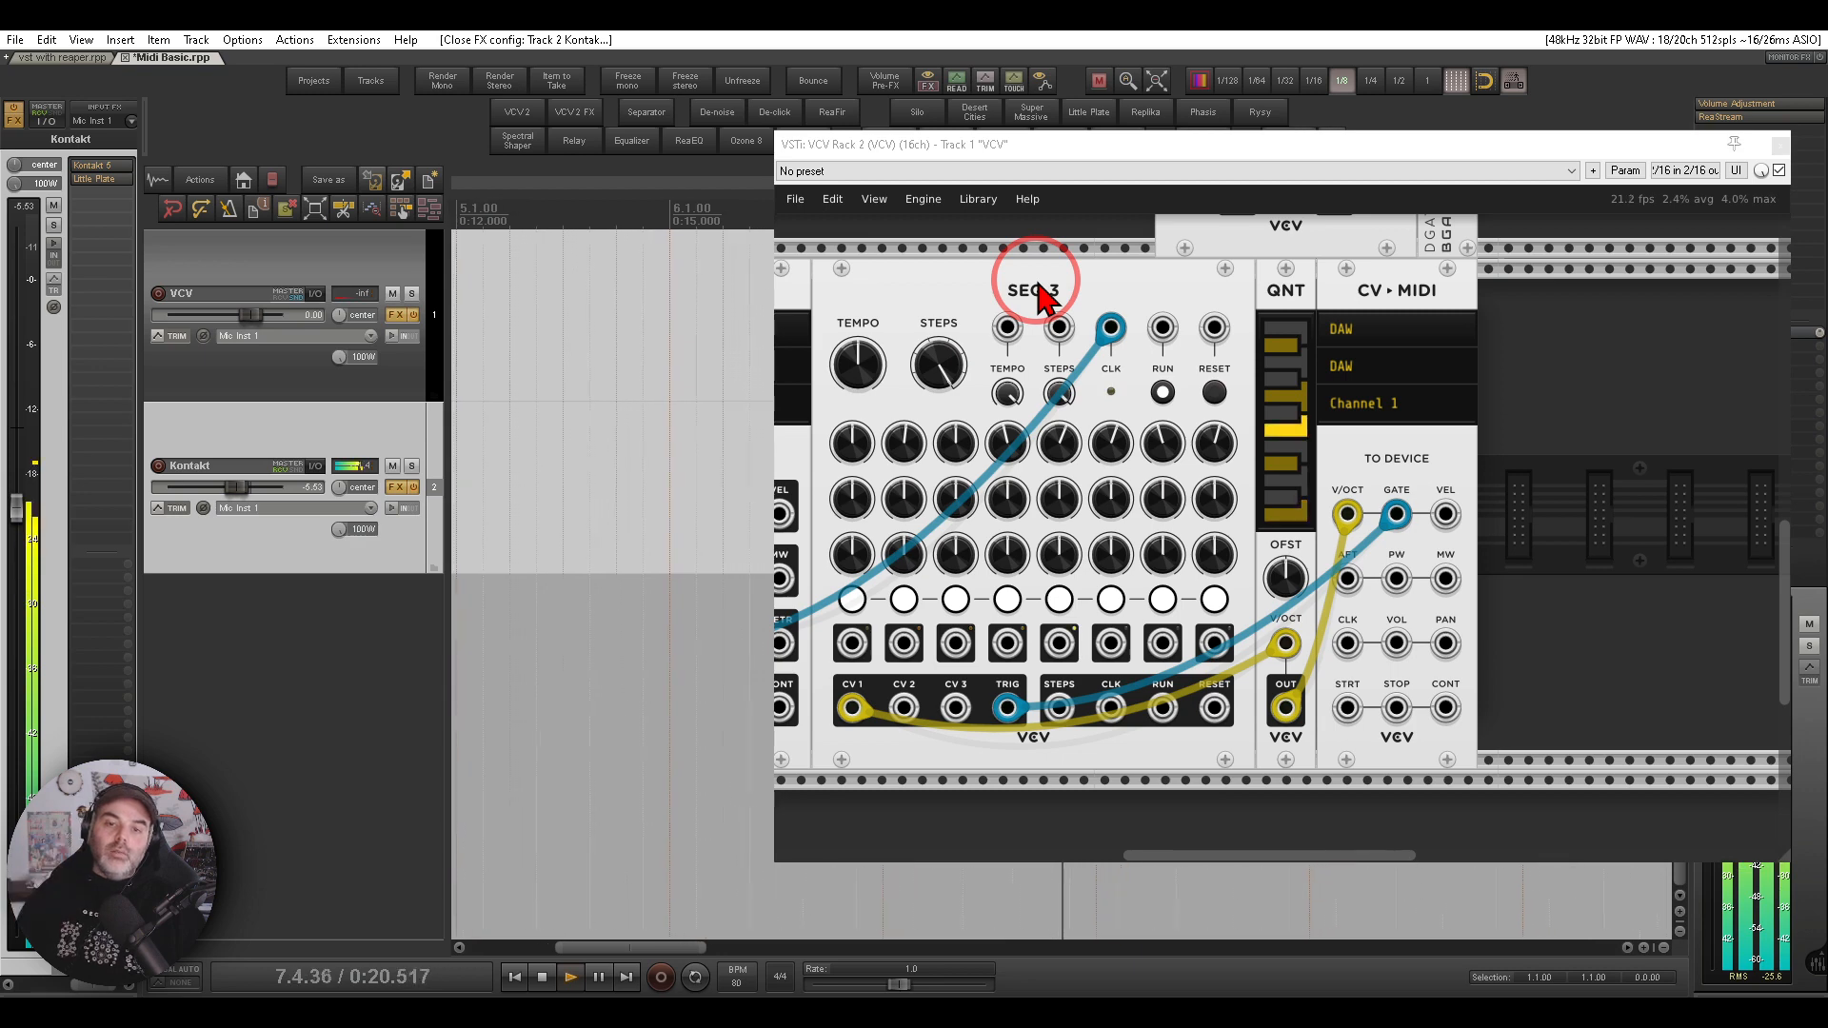
- Stop playback and patch the sequencer's trigger signal into the Scope's IN 1 input
left_click(541, 978)
left_click(903, 436)
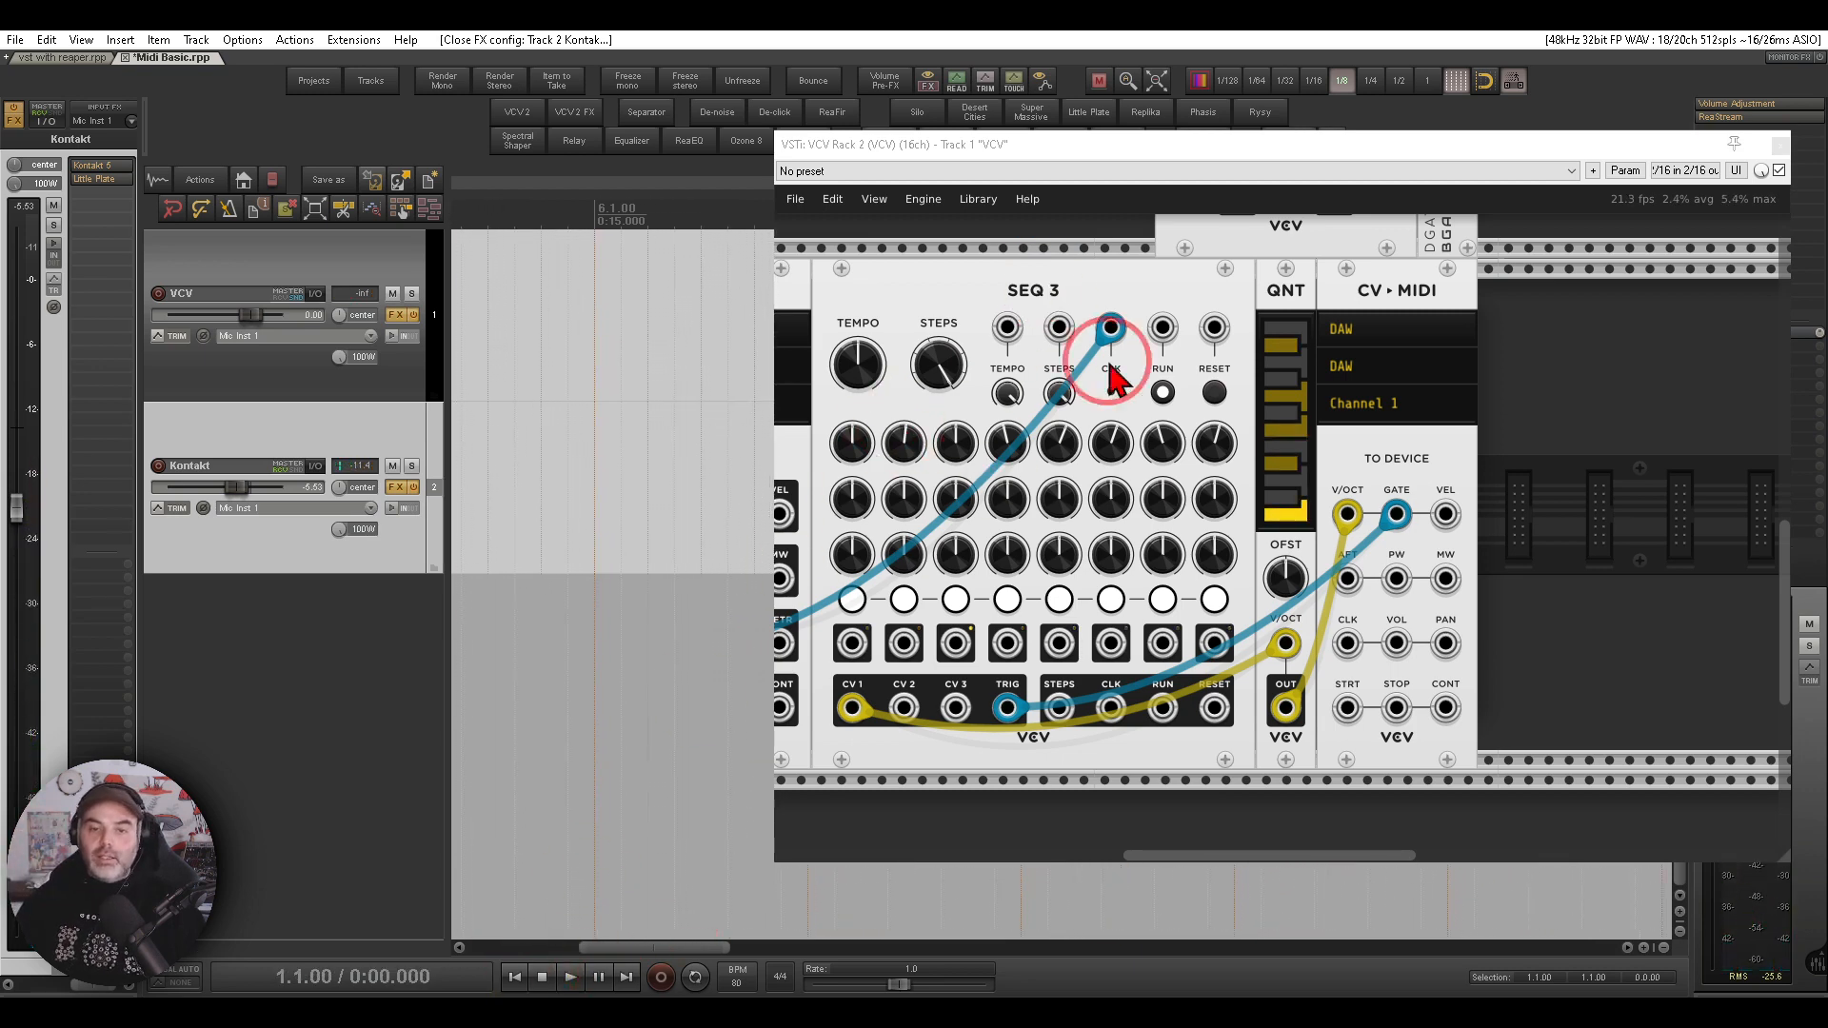
left_click_drag(1208, 342, 1159, 538)
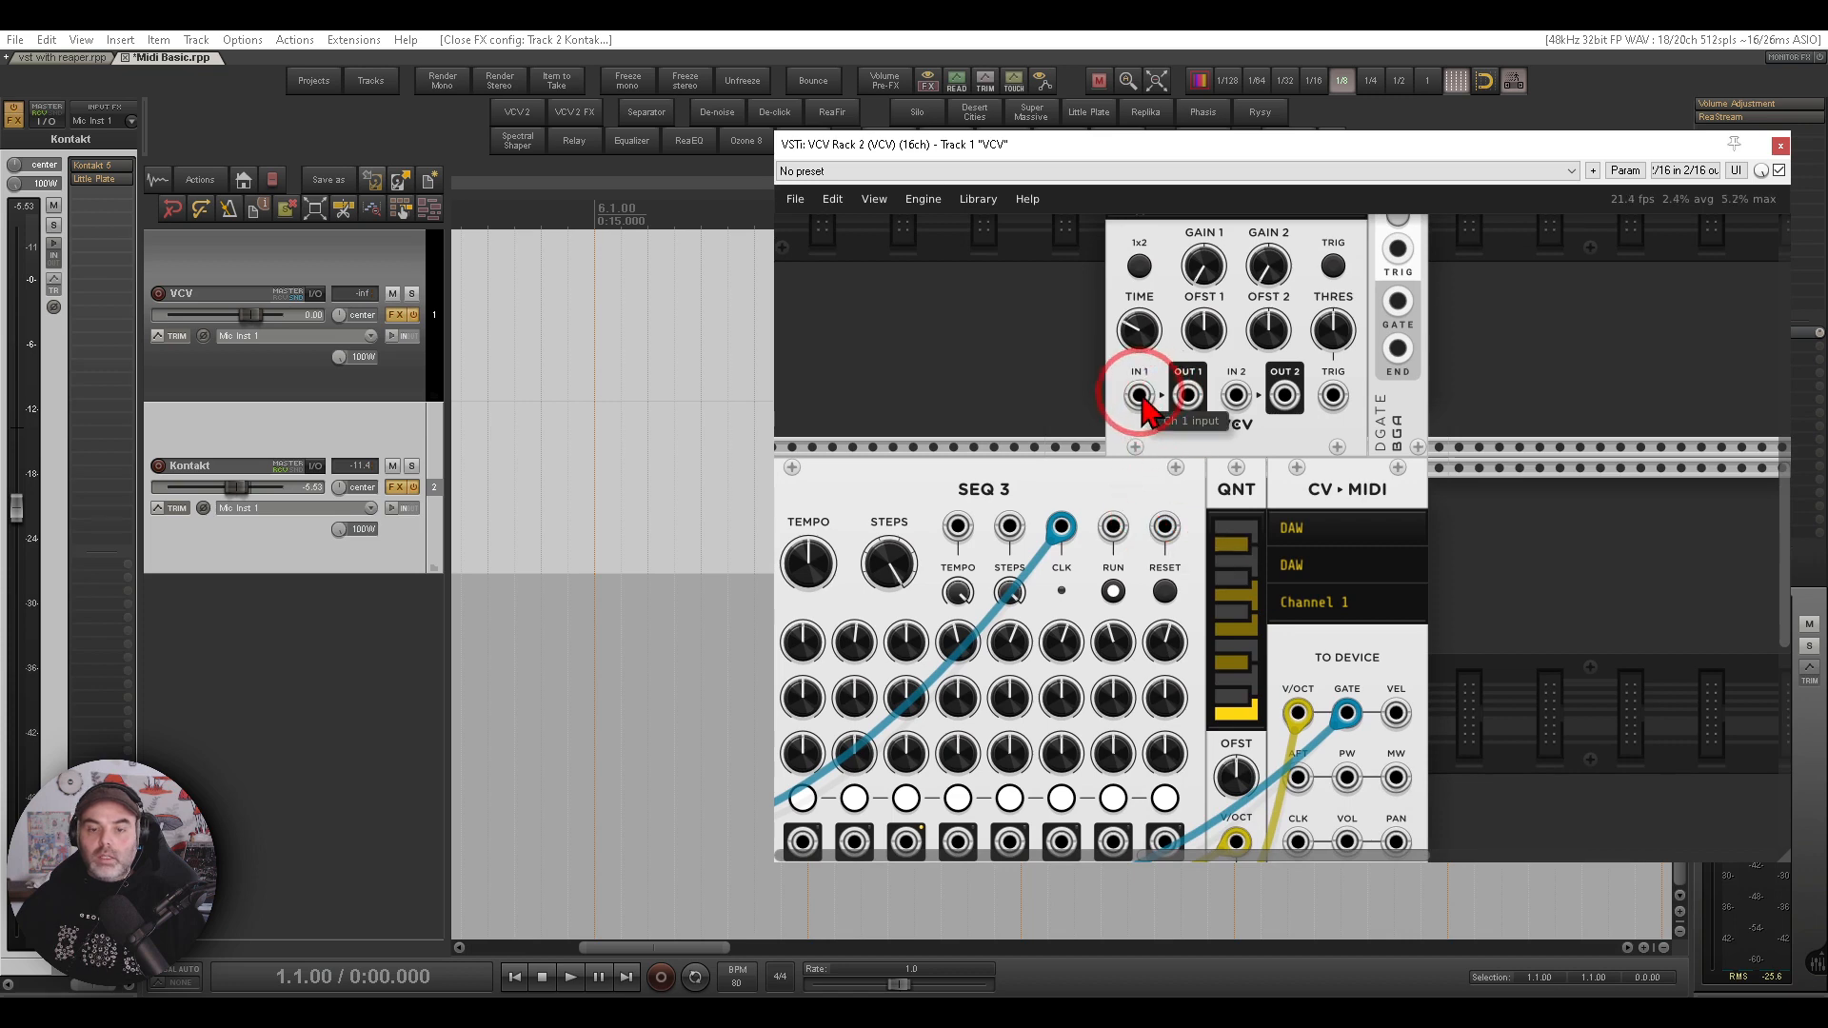
left_click_drag(1112, 467, 1125, 634)
left_click_drag(1344, 800, 1143, 516)
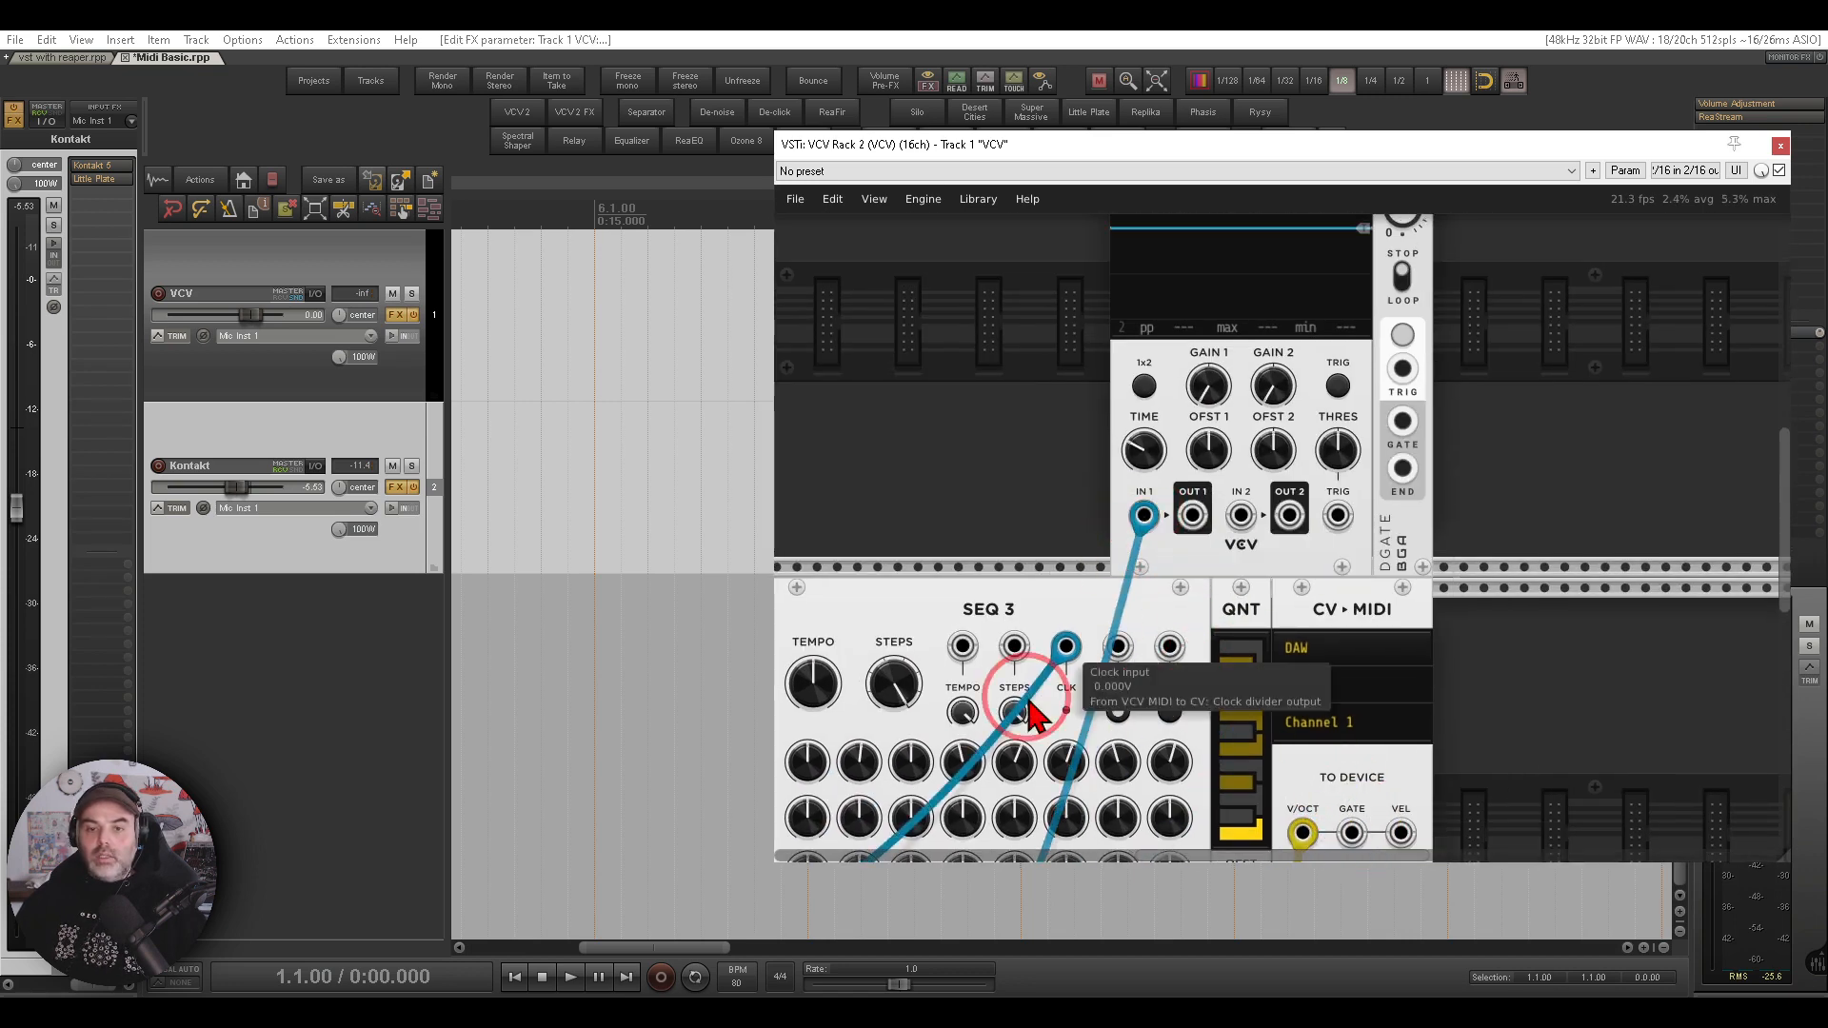
- Restart playback and route the trigger through the gate module, patching its GATE output into the Scope's IN 2
left_click(589, 977)
left_click(570, 977)
left_click_drag(1225, 314, 1225, 552)
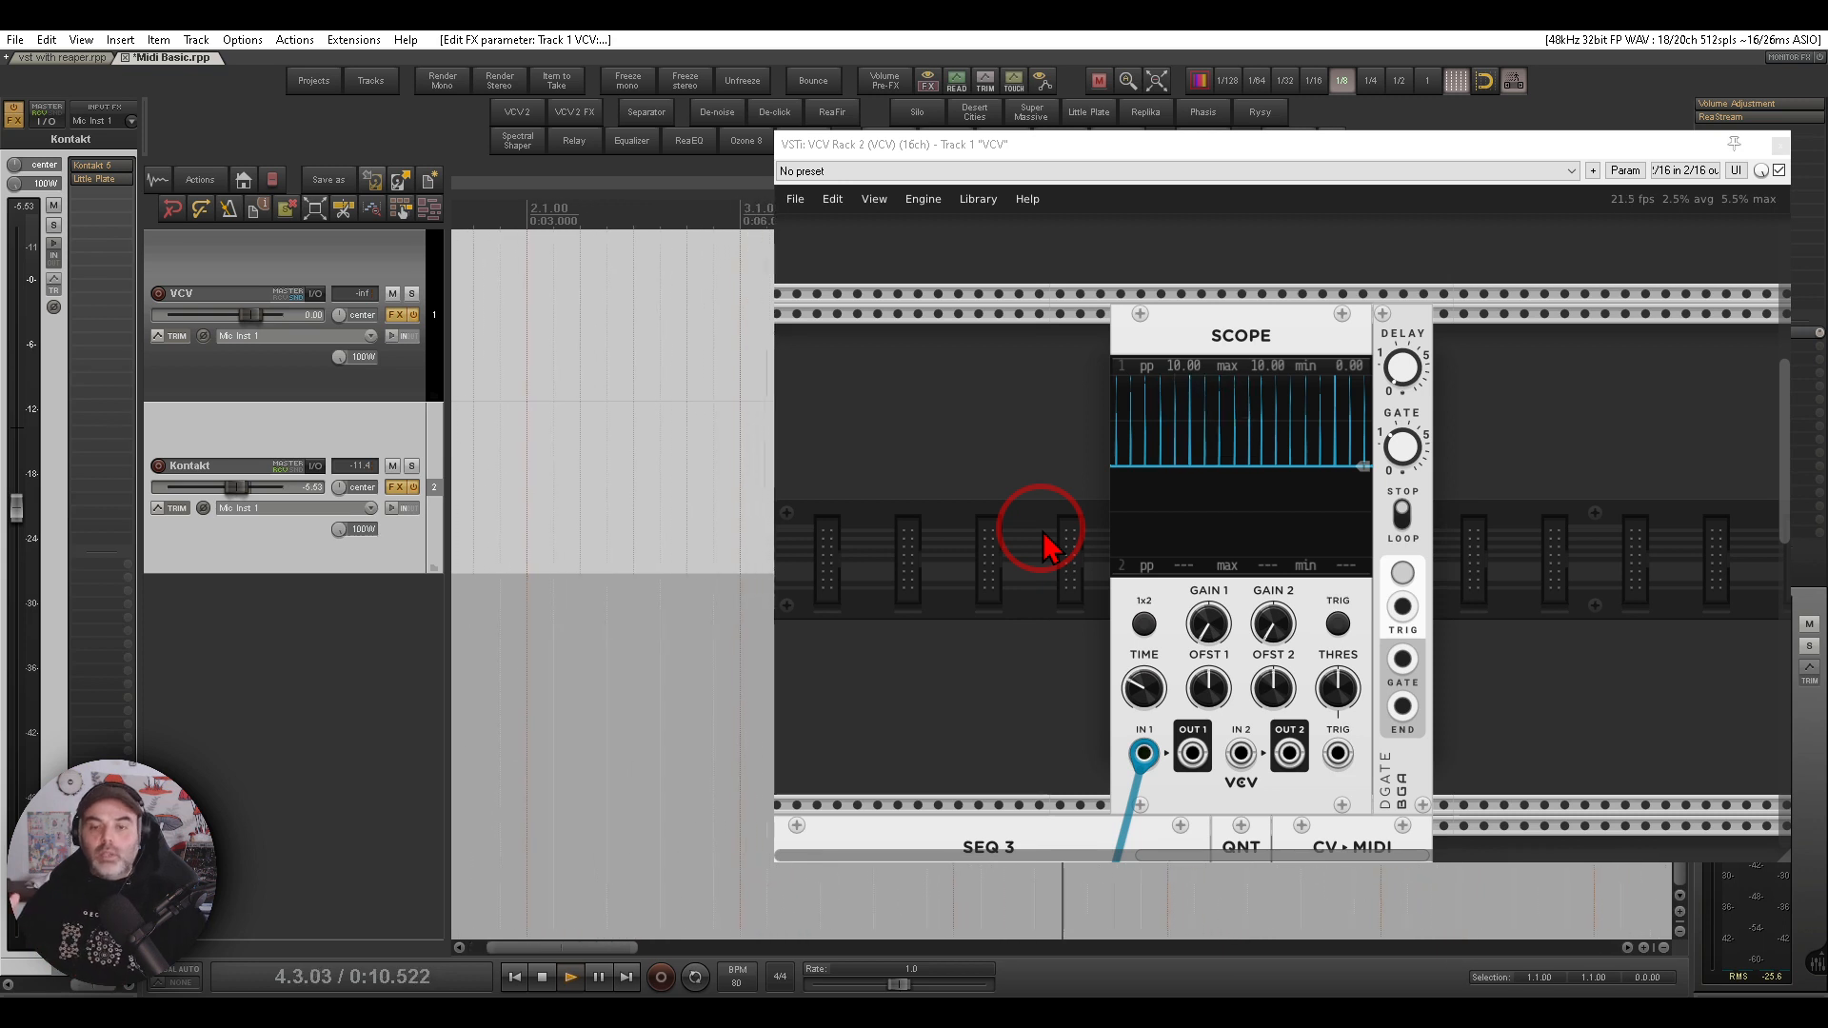
mouse_move(1467, 286)
left_mouse_down()
mouse_move(1408, 281)
mouse_move(1353, 438)
mouse_move(1484, 319)
left_mouse_up()
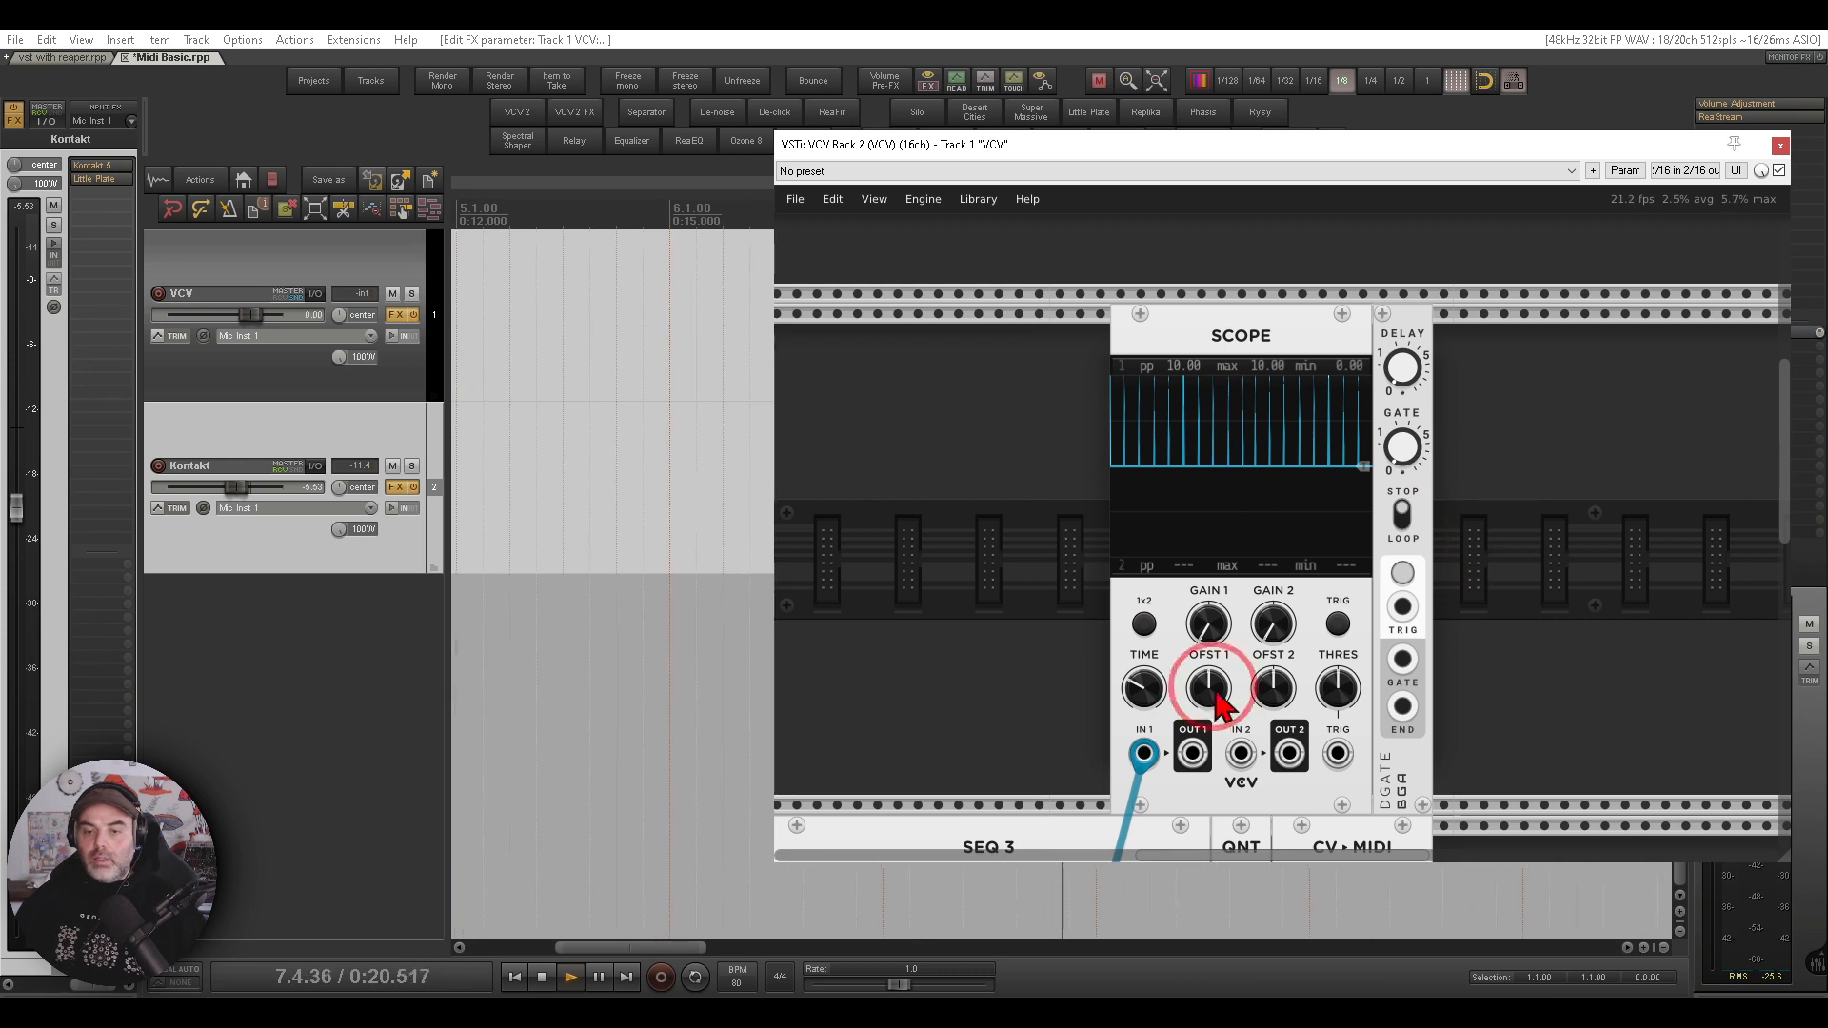
mouse_move(1144, 753)
left_mouse_down()
mouse_move(1346, 694)
mouse_move(1395, 633)
mouse_move(1250, 759)
left_mouse_up()
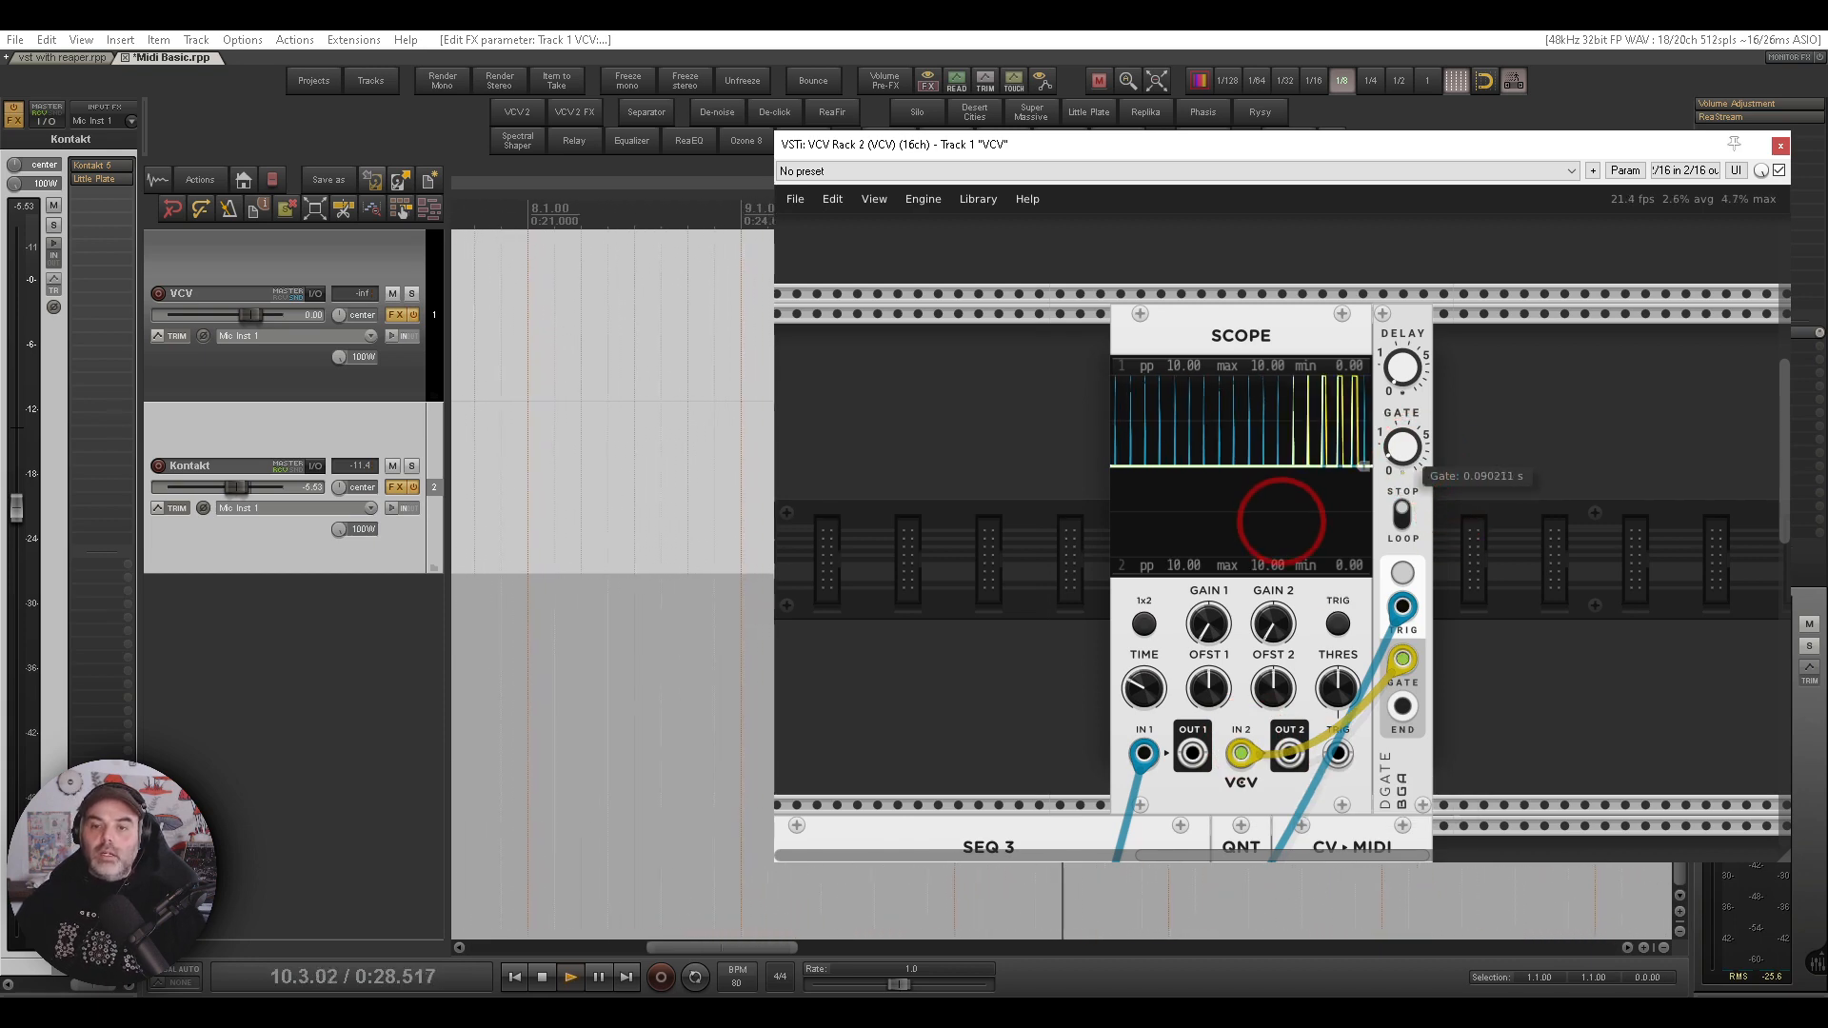
- Set the gate module's GATE length to about 0.51 s and patch its GATE output into CV-MIDI's GATE input
mouse_move(1396, 451)
left_mouse_down()
mouse_move(1402, 434)
mouse_move(1407, 457)
left_mouse_up()
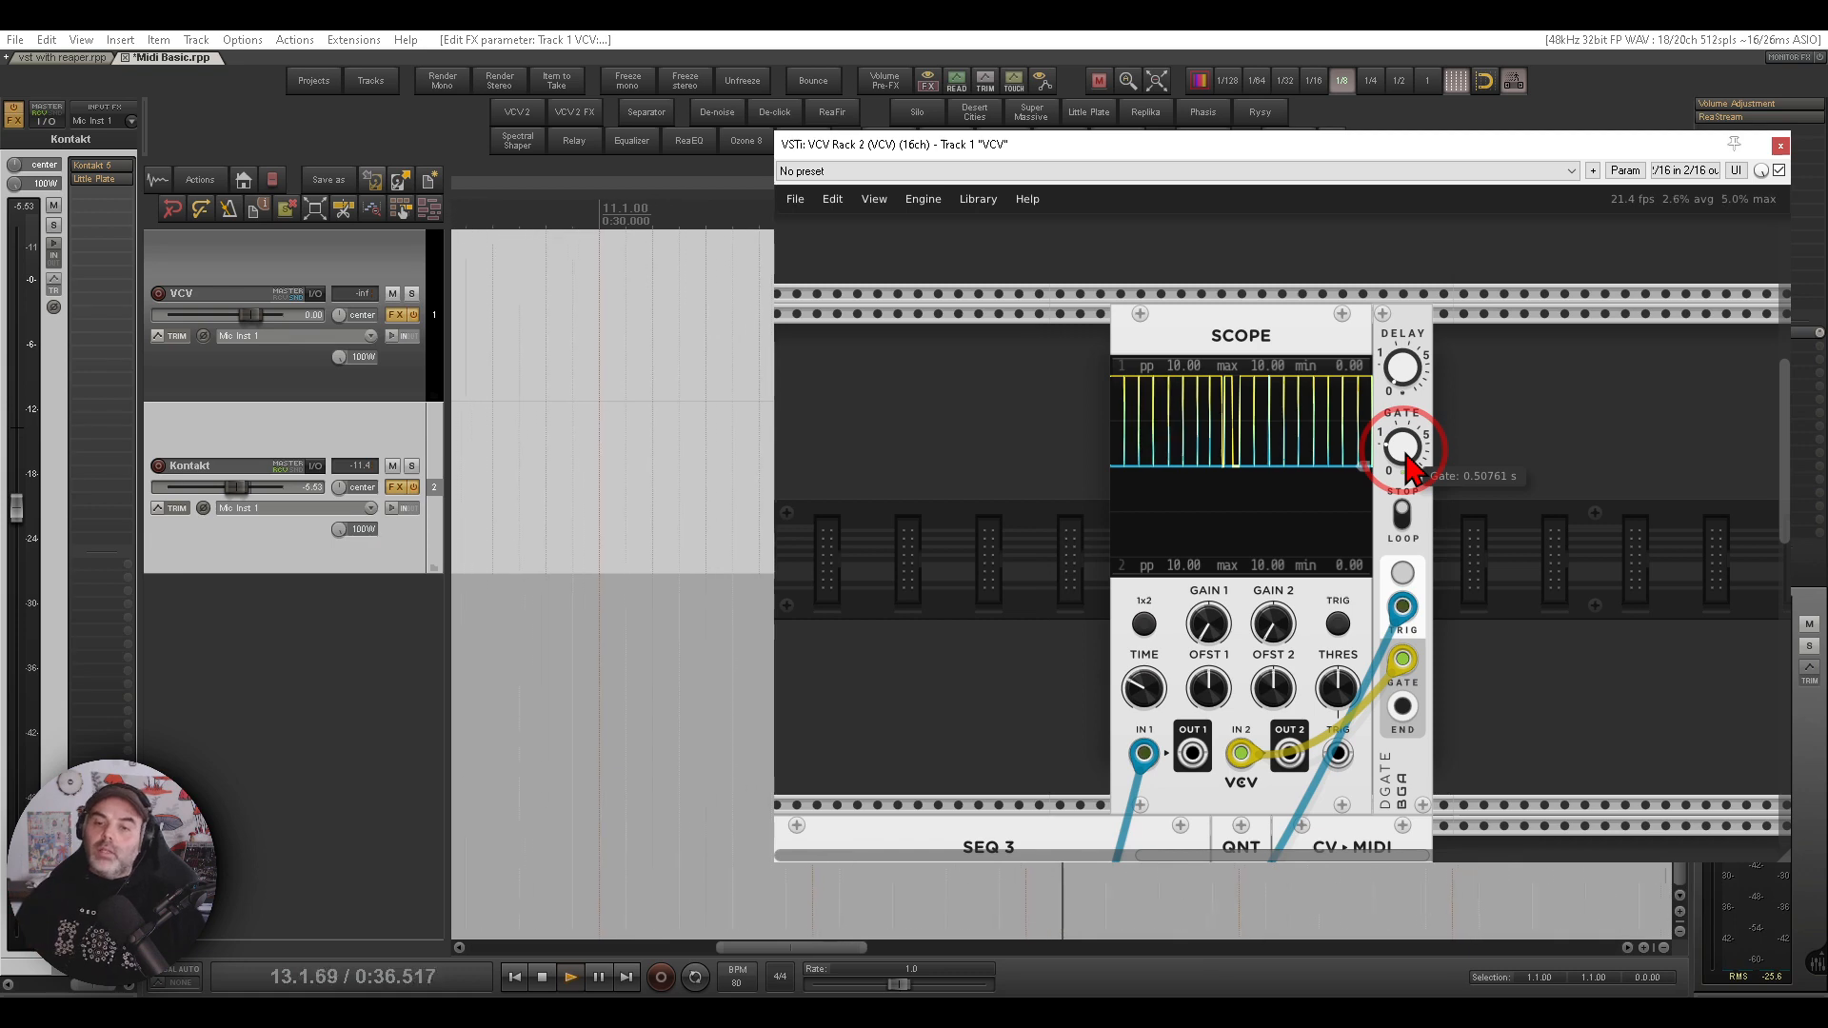
left_click_drag(1506, 655, 1366, 297)
right_click(1342, 304)
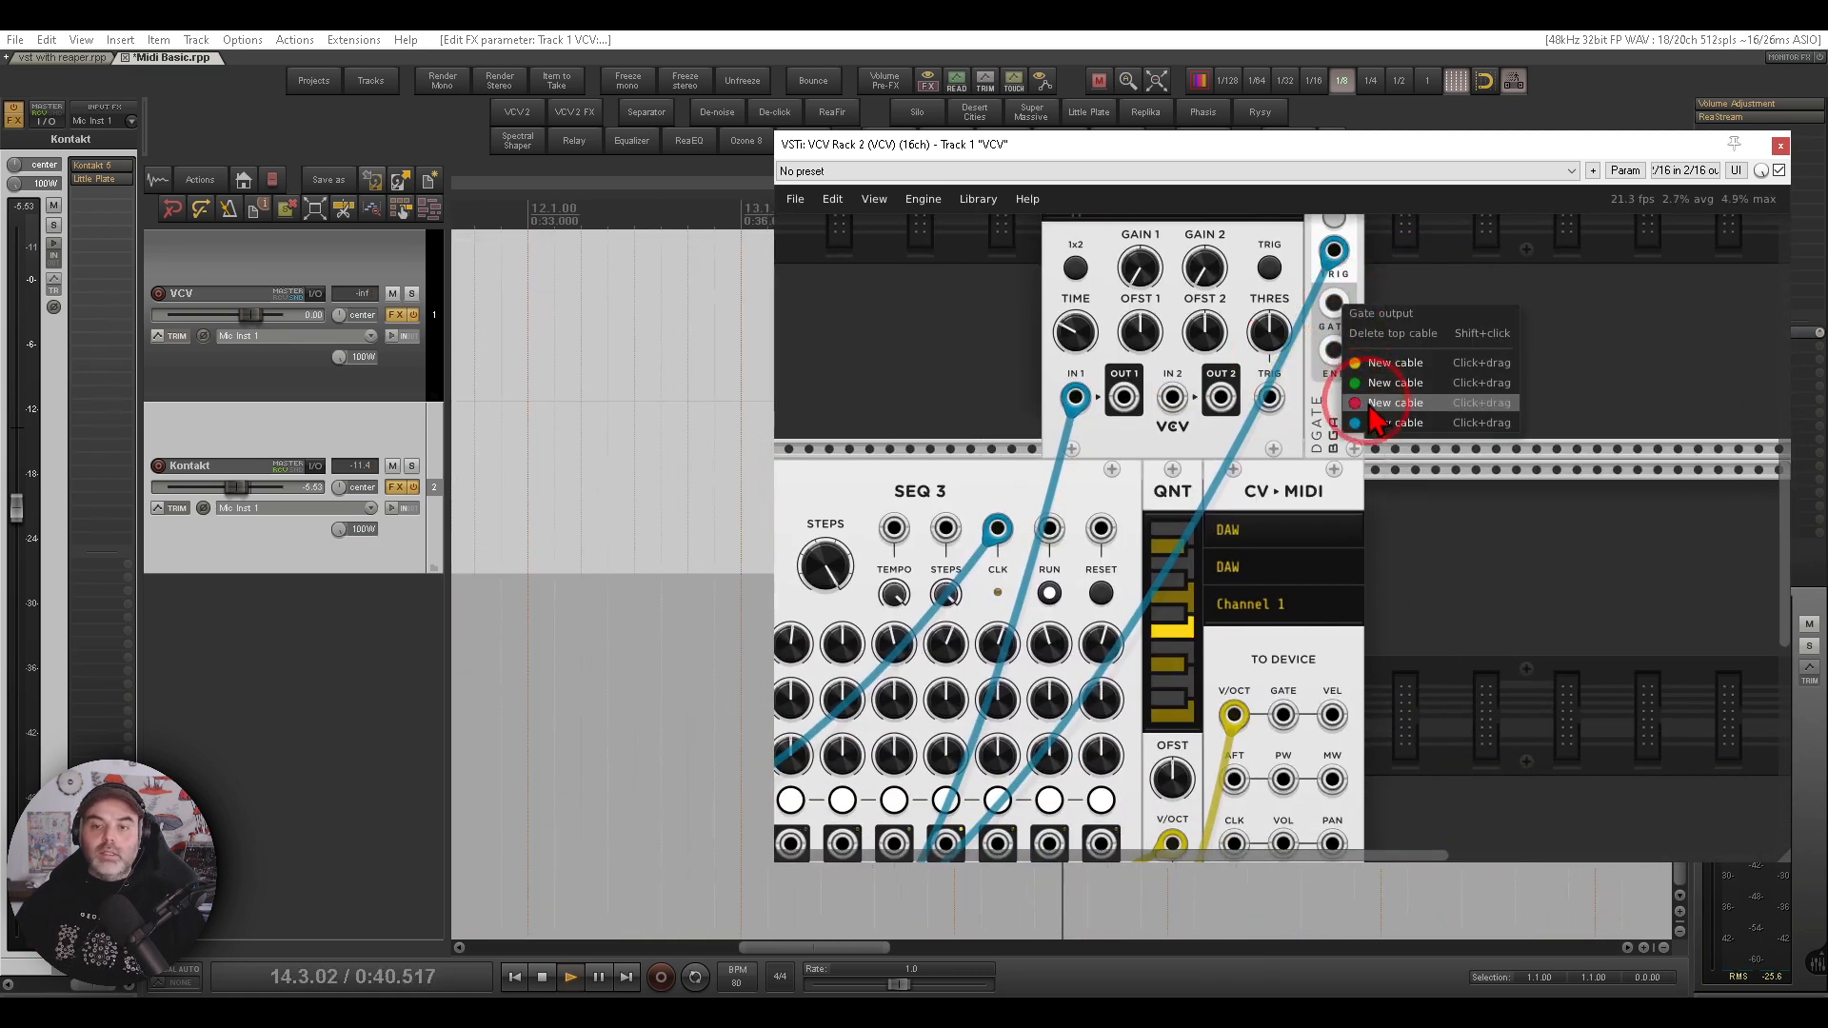
left_click_drag(1371, 423, 1284, 716)
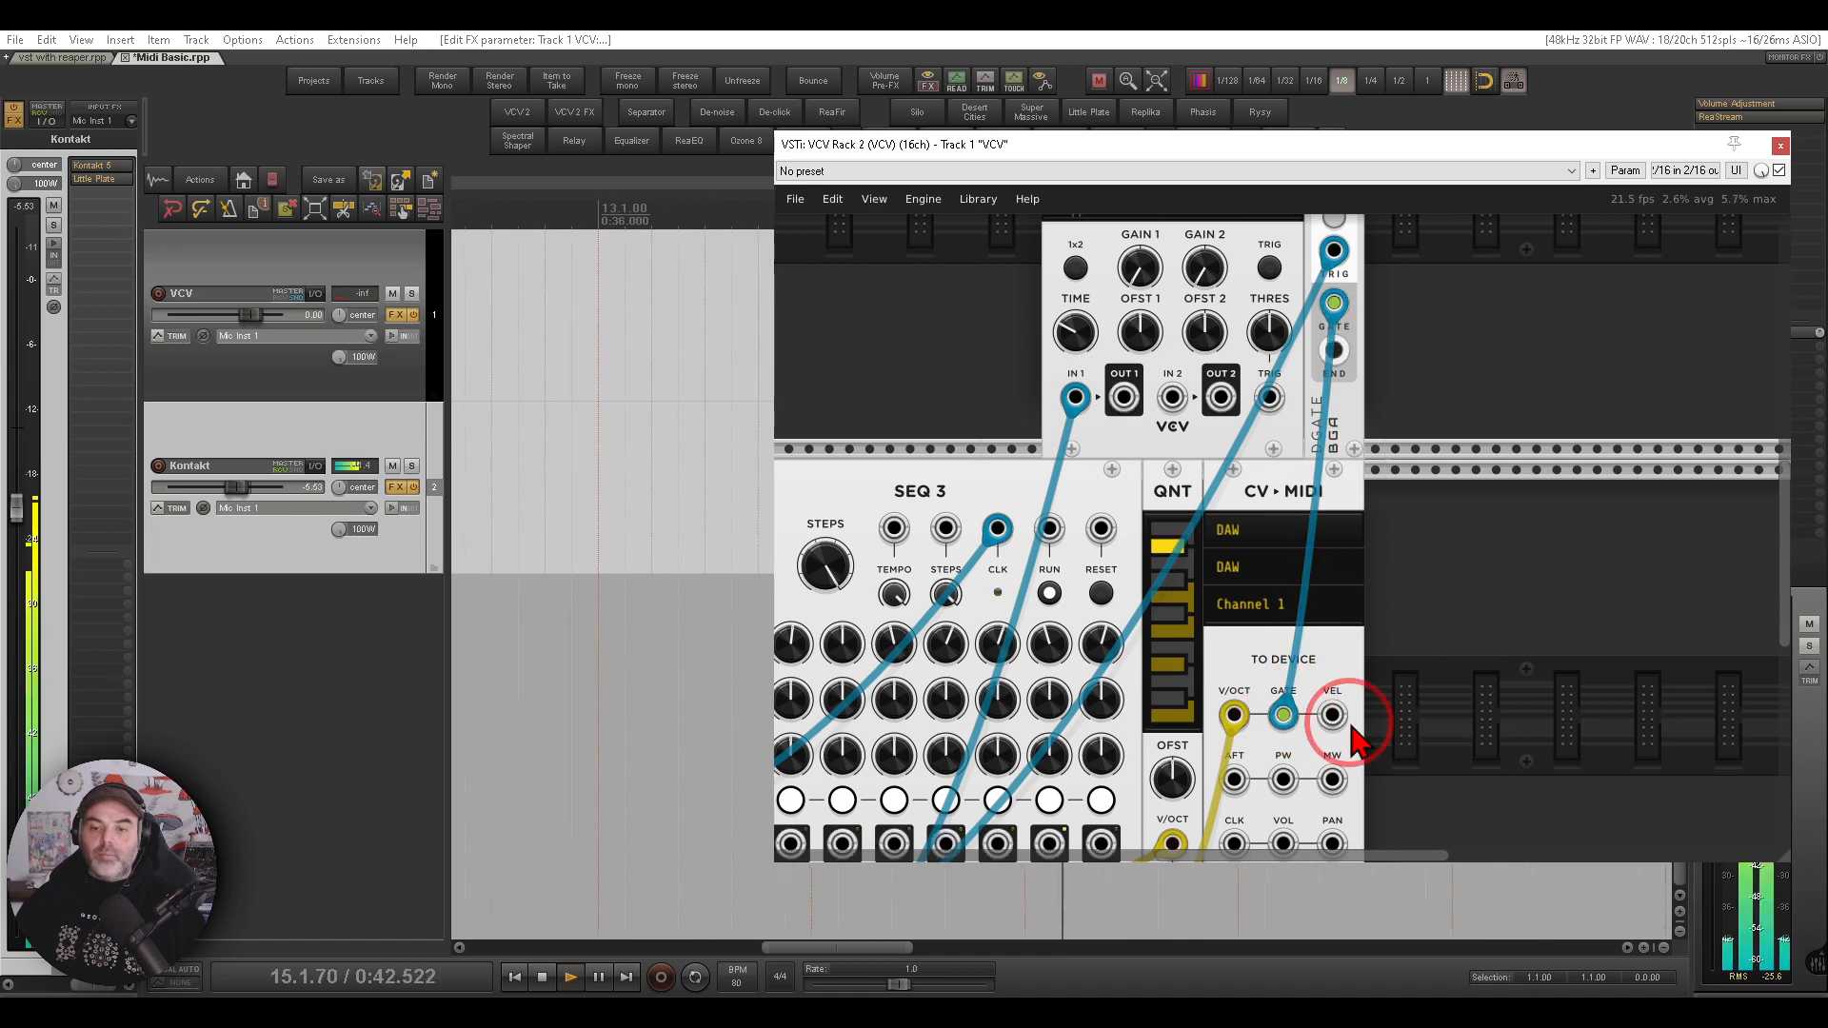
- Move the Super S&H module next to the CV-MIDI module
left_click_drag(955, 477, 1315, 276)
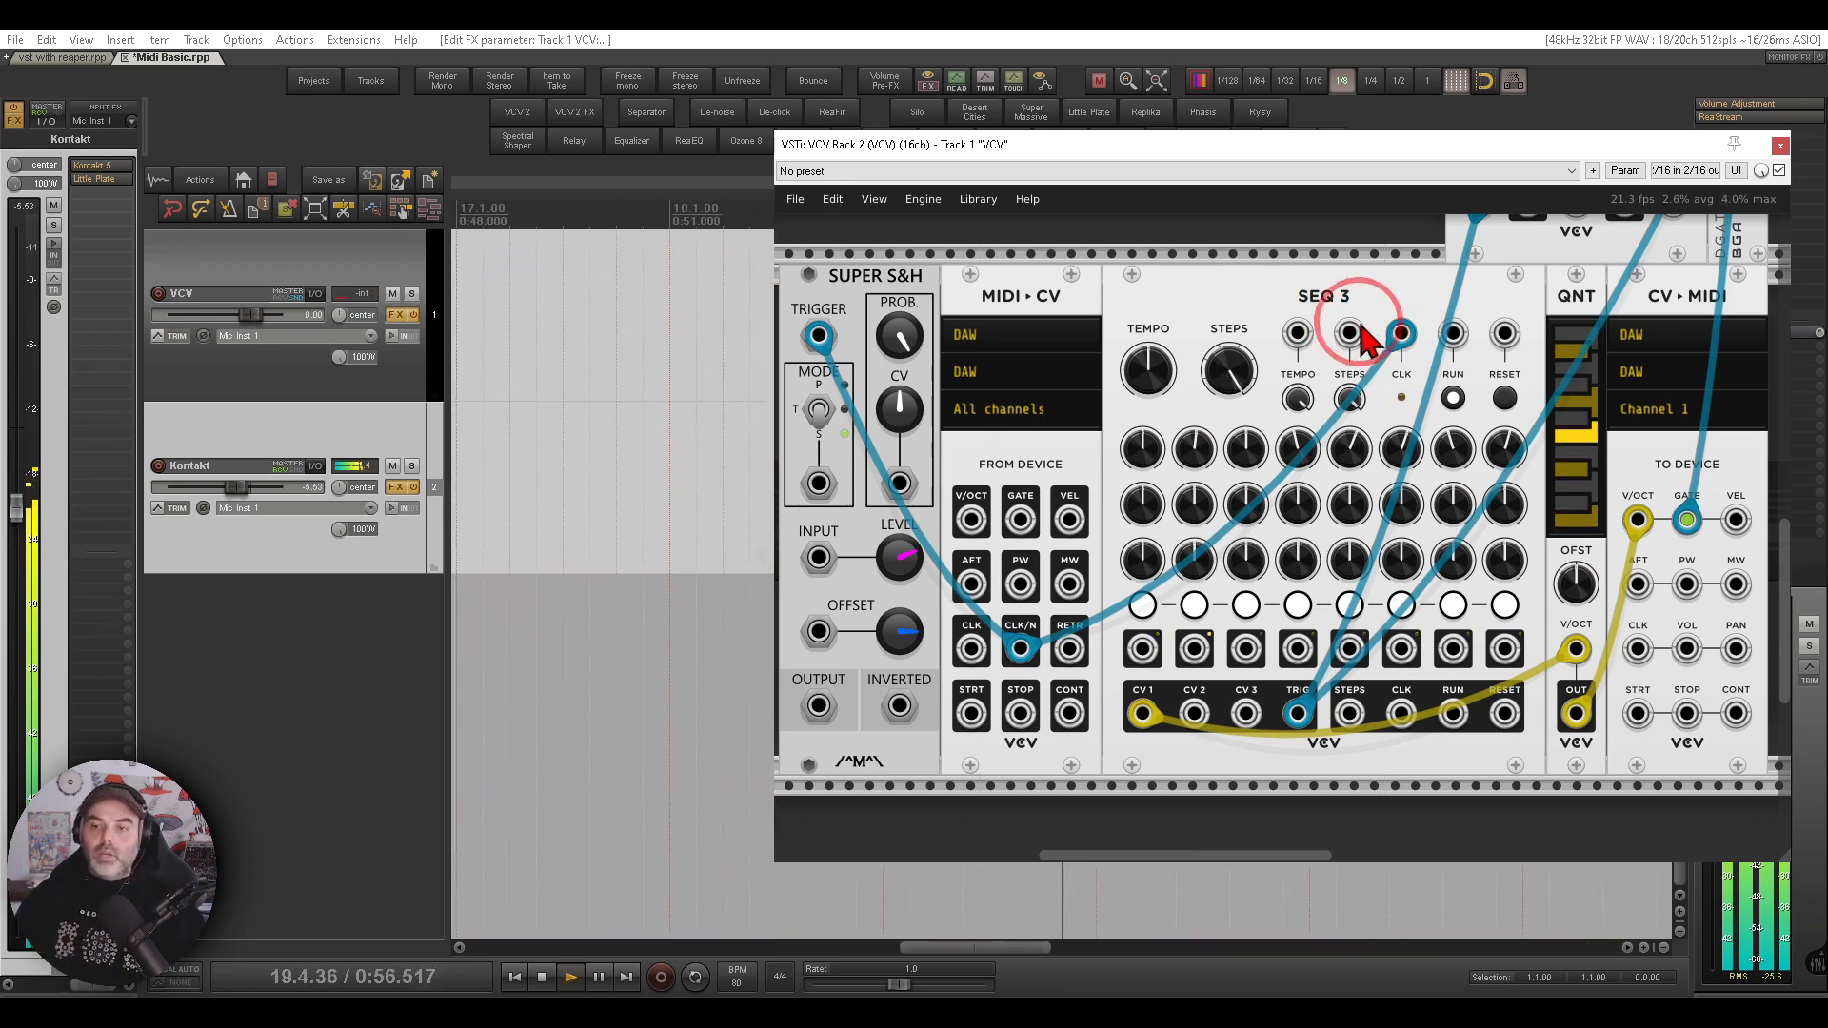
left_click_drag(1492, 303, 1266, 297)
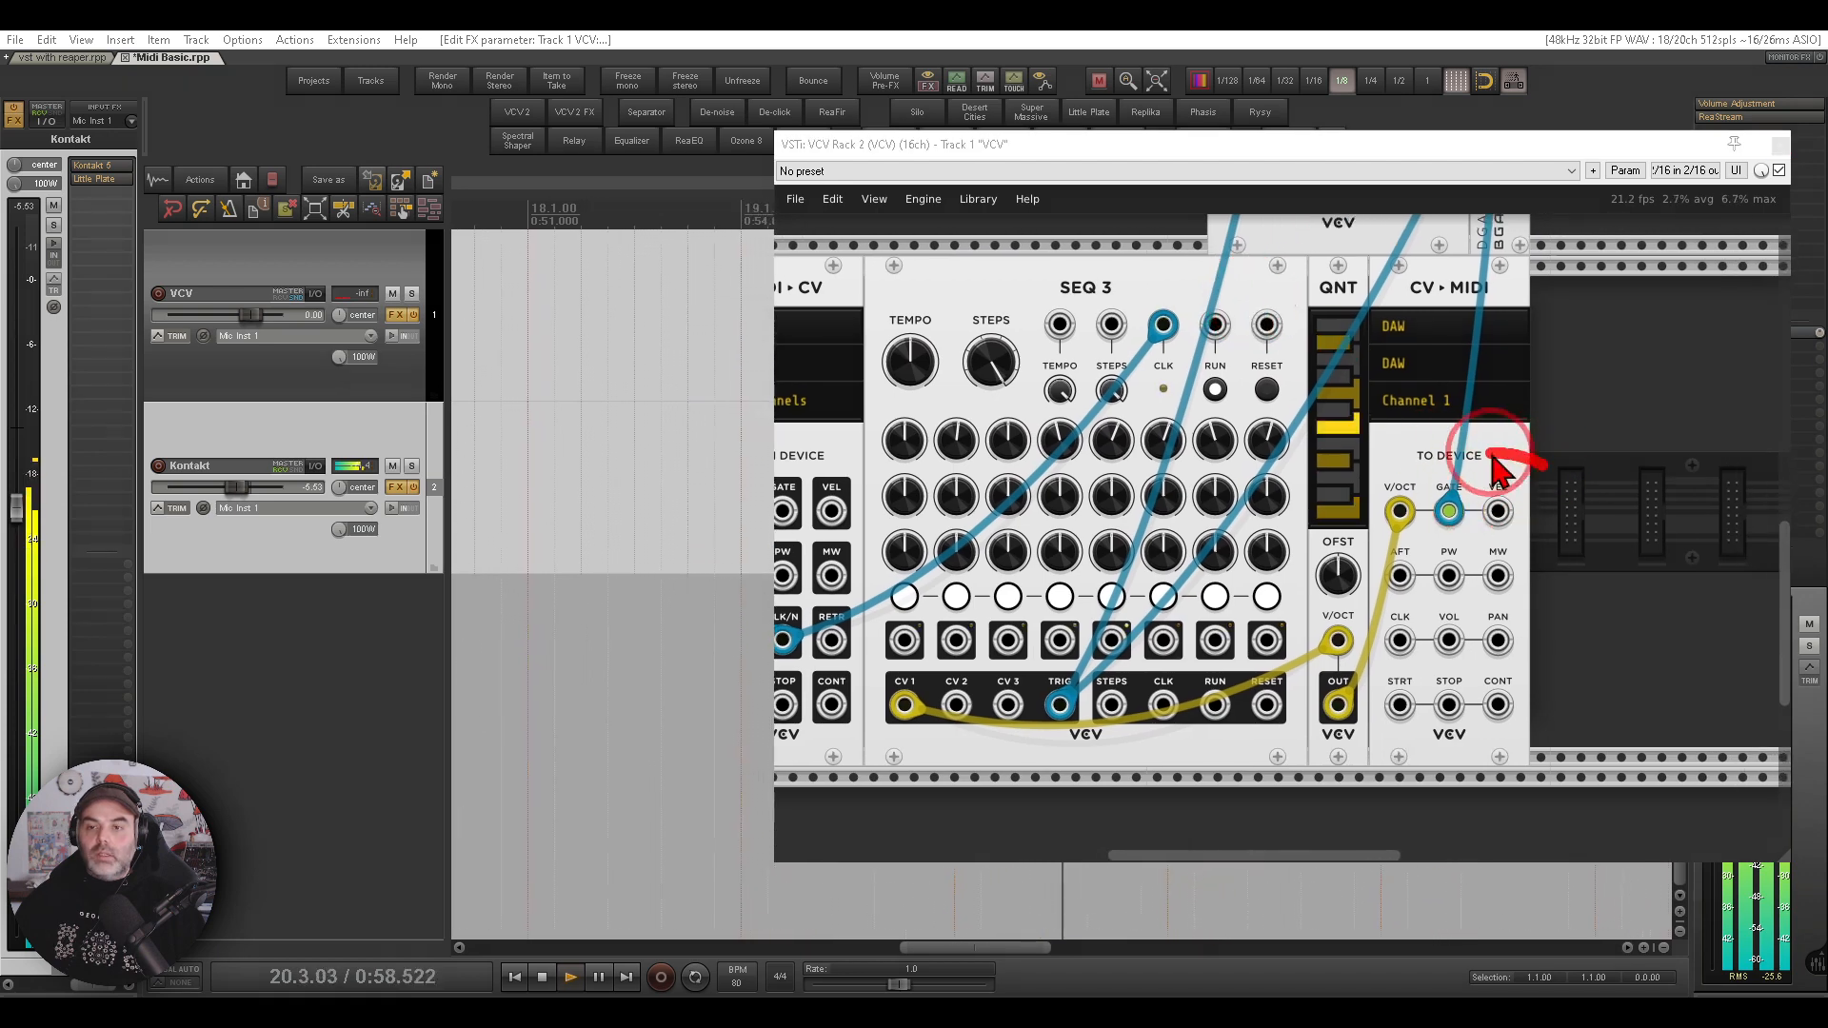
mouse_move(1512, 459)
left_mouse_down()
mouse_move(1547, 542)
mouse_move(1536, 464)
left_mouse_up()
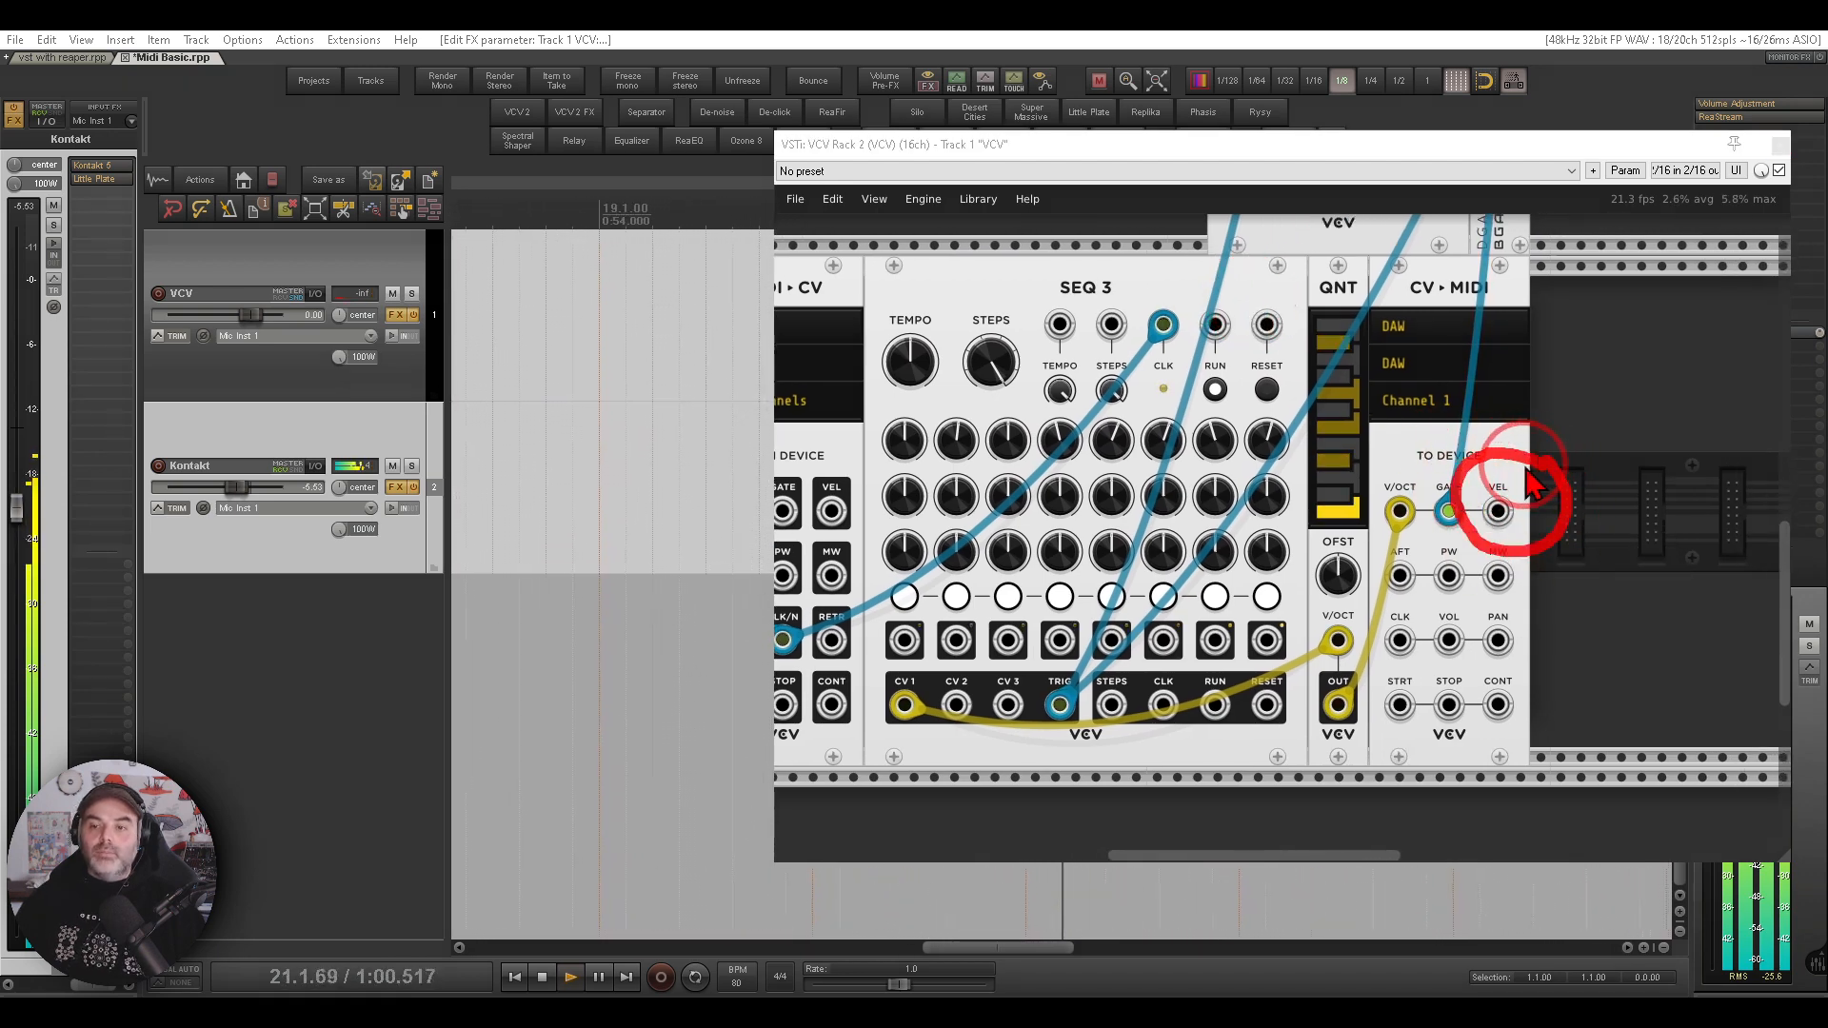
key("Escape")
left_click_drag(1119, 293, 1303, 291)
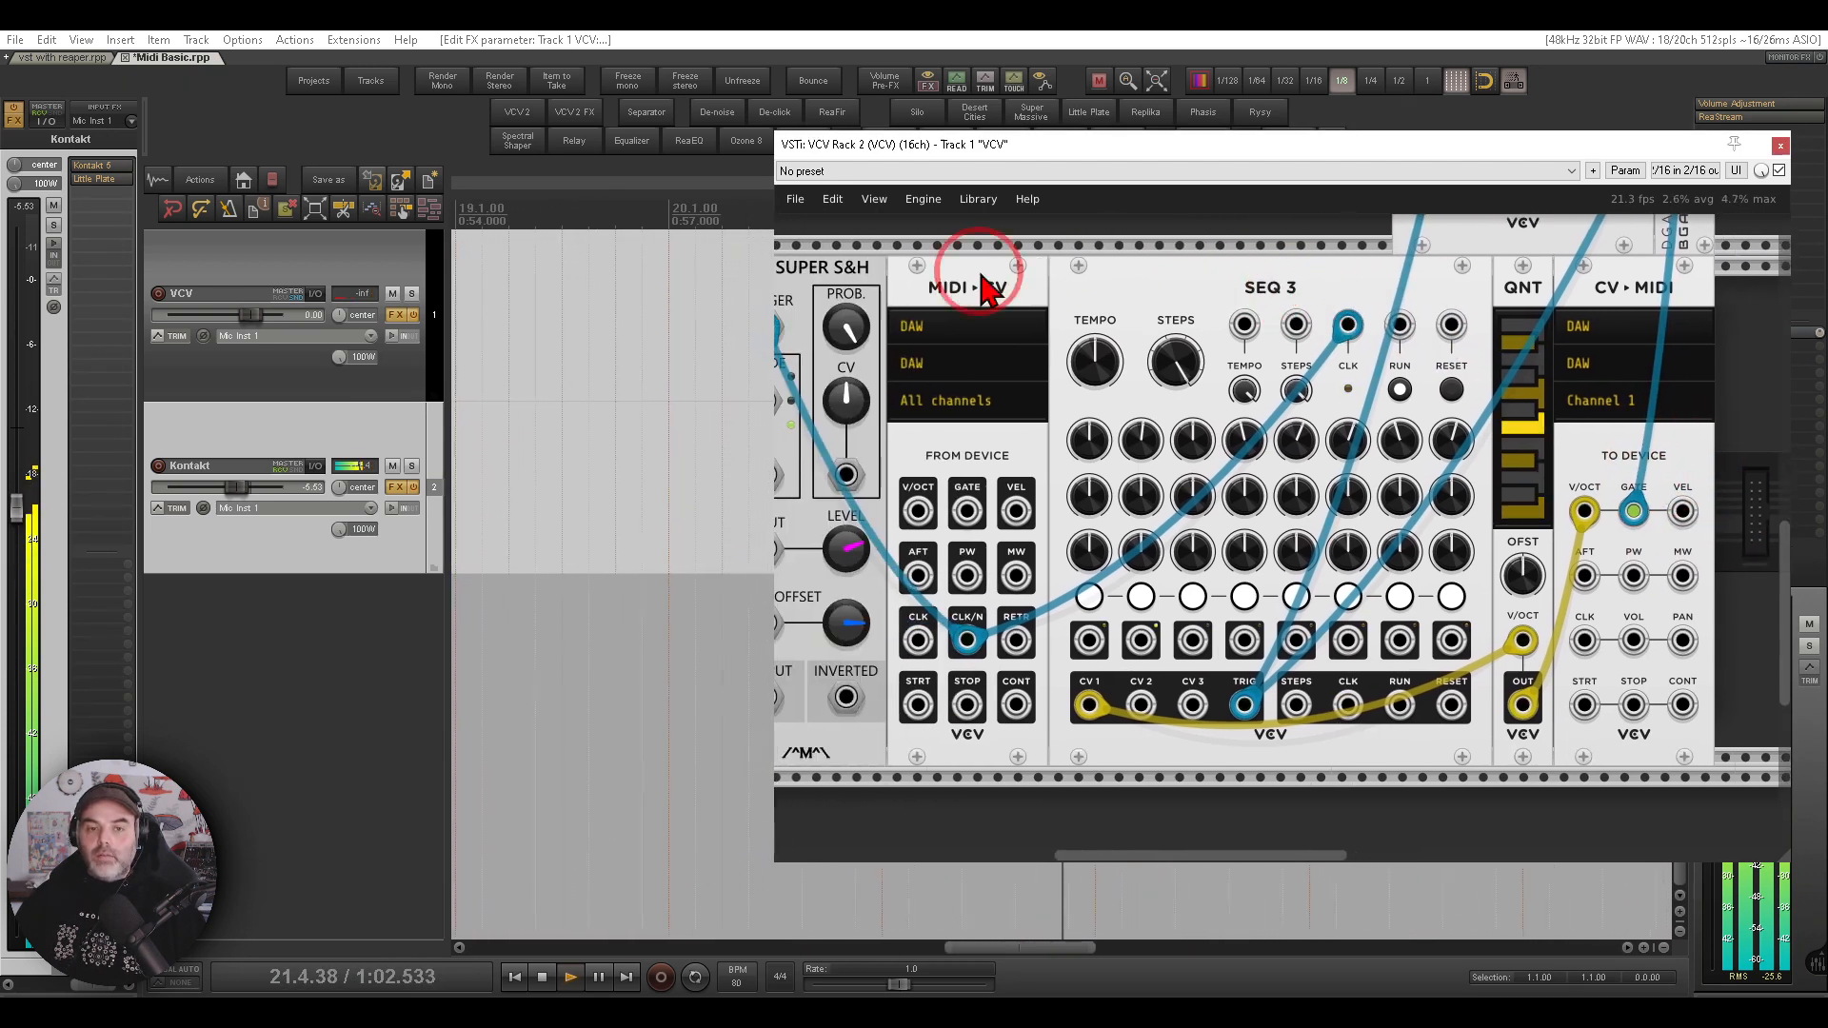
left_click_drag(854, 282, 1155, 287)
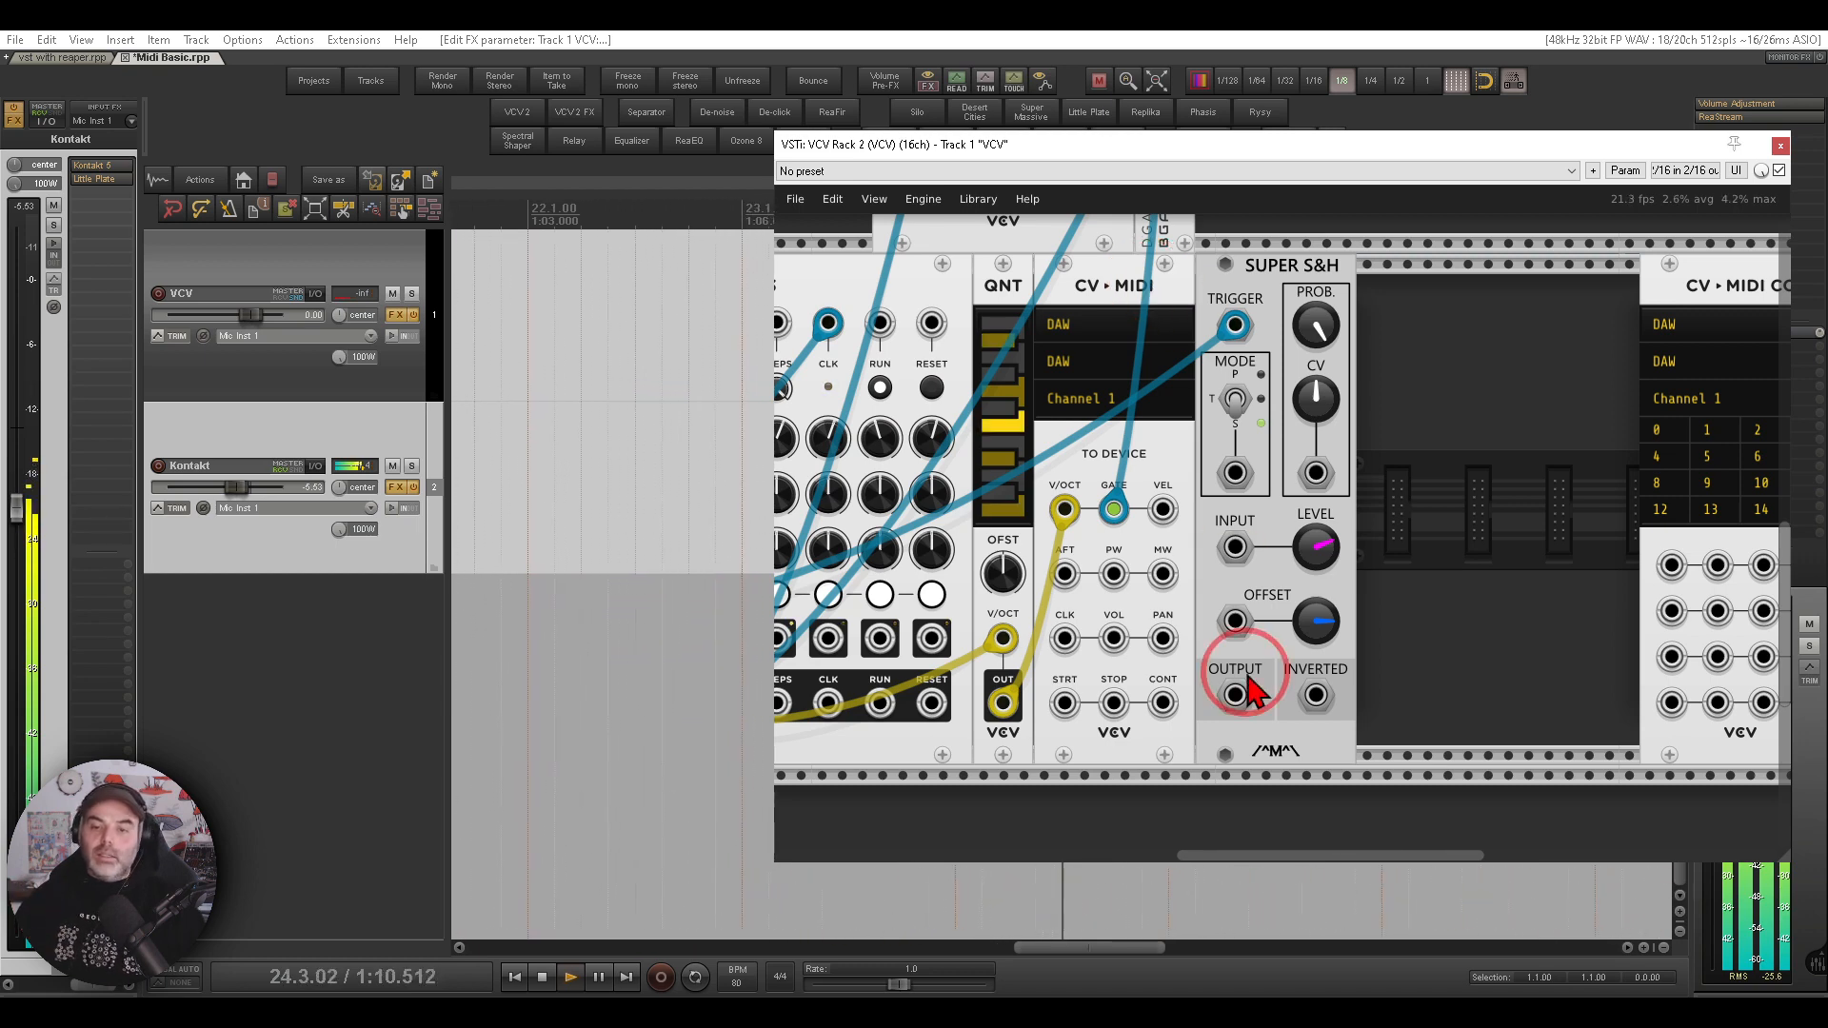
- Patch the Super S&H OUTPUT into CV-MIDI's VEL input and switch the S&H mode
left_click_drag(1235, 696, 1163, 511)
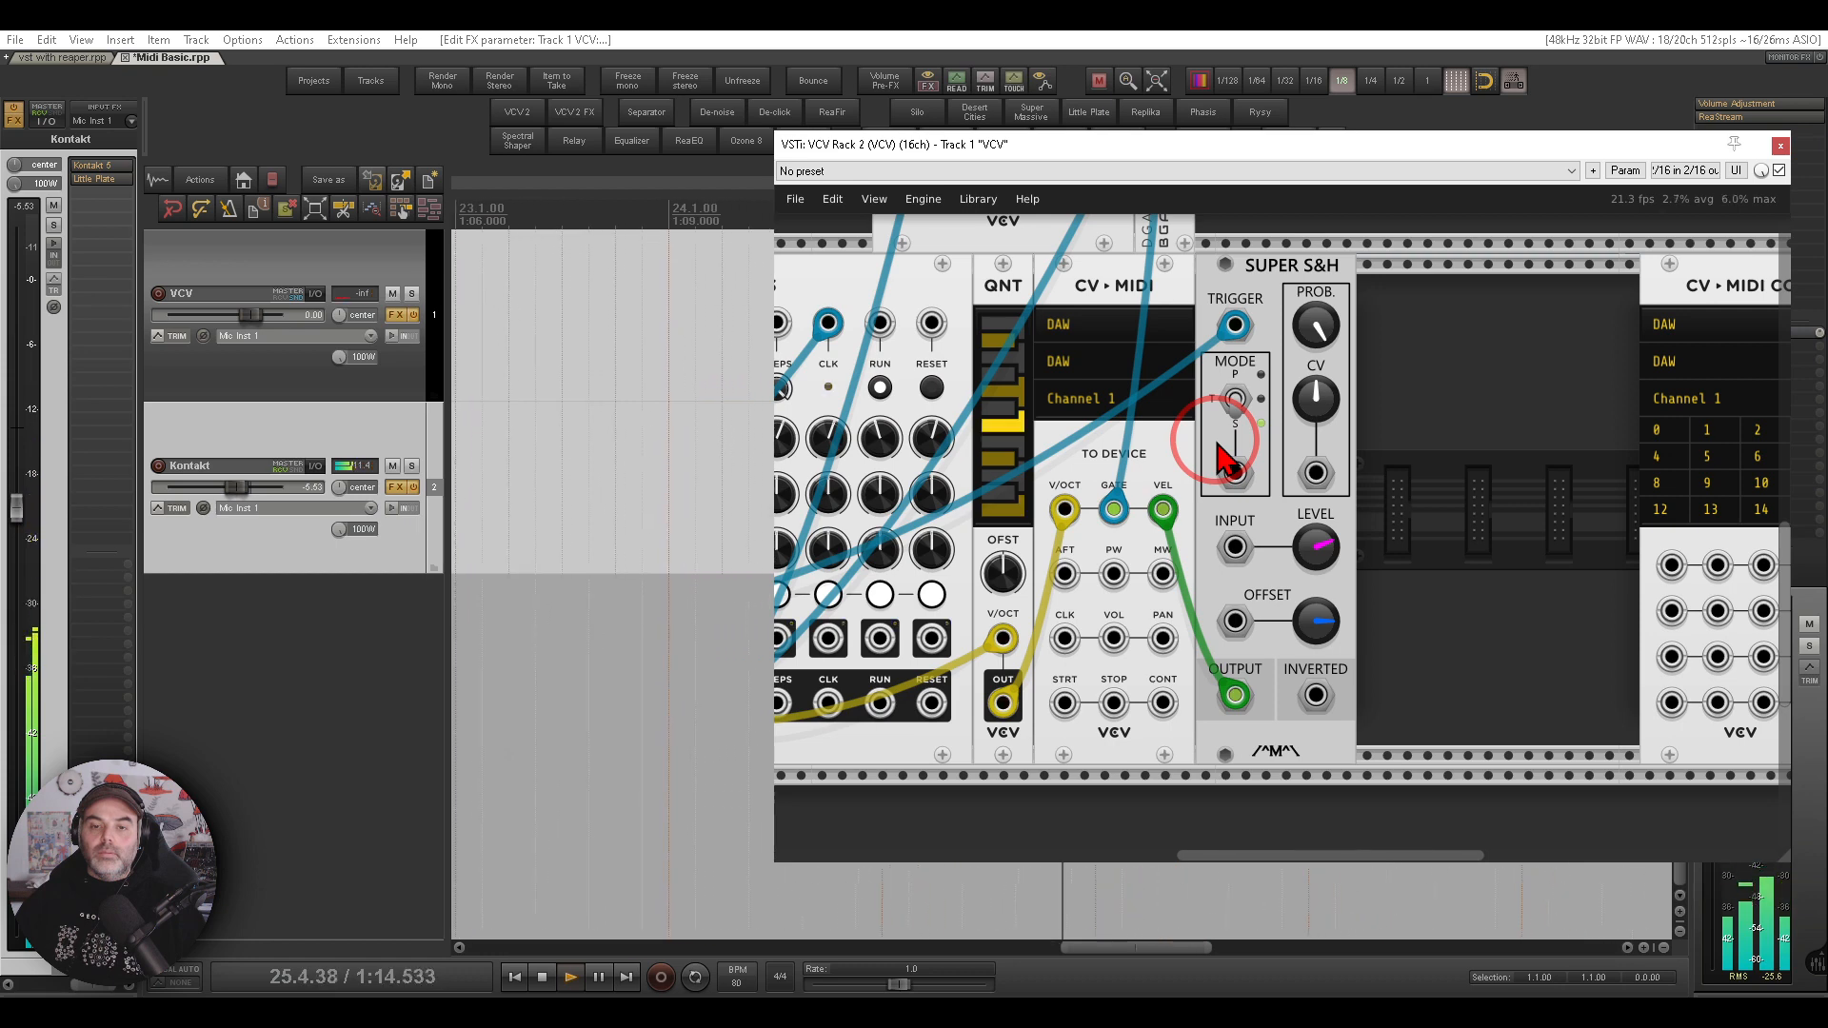
left_click(1229, 453)
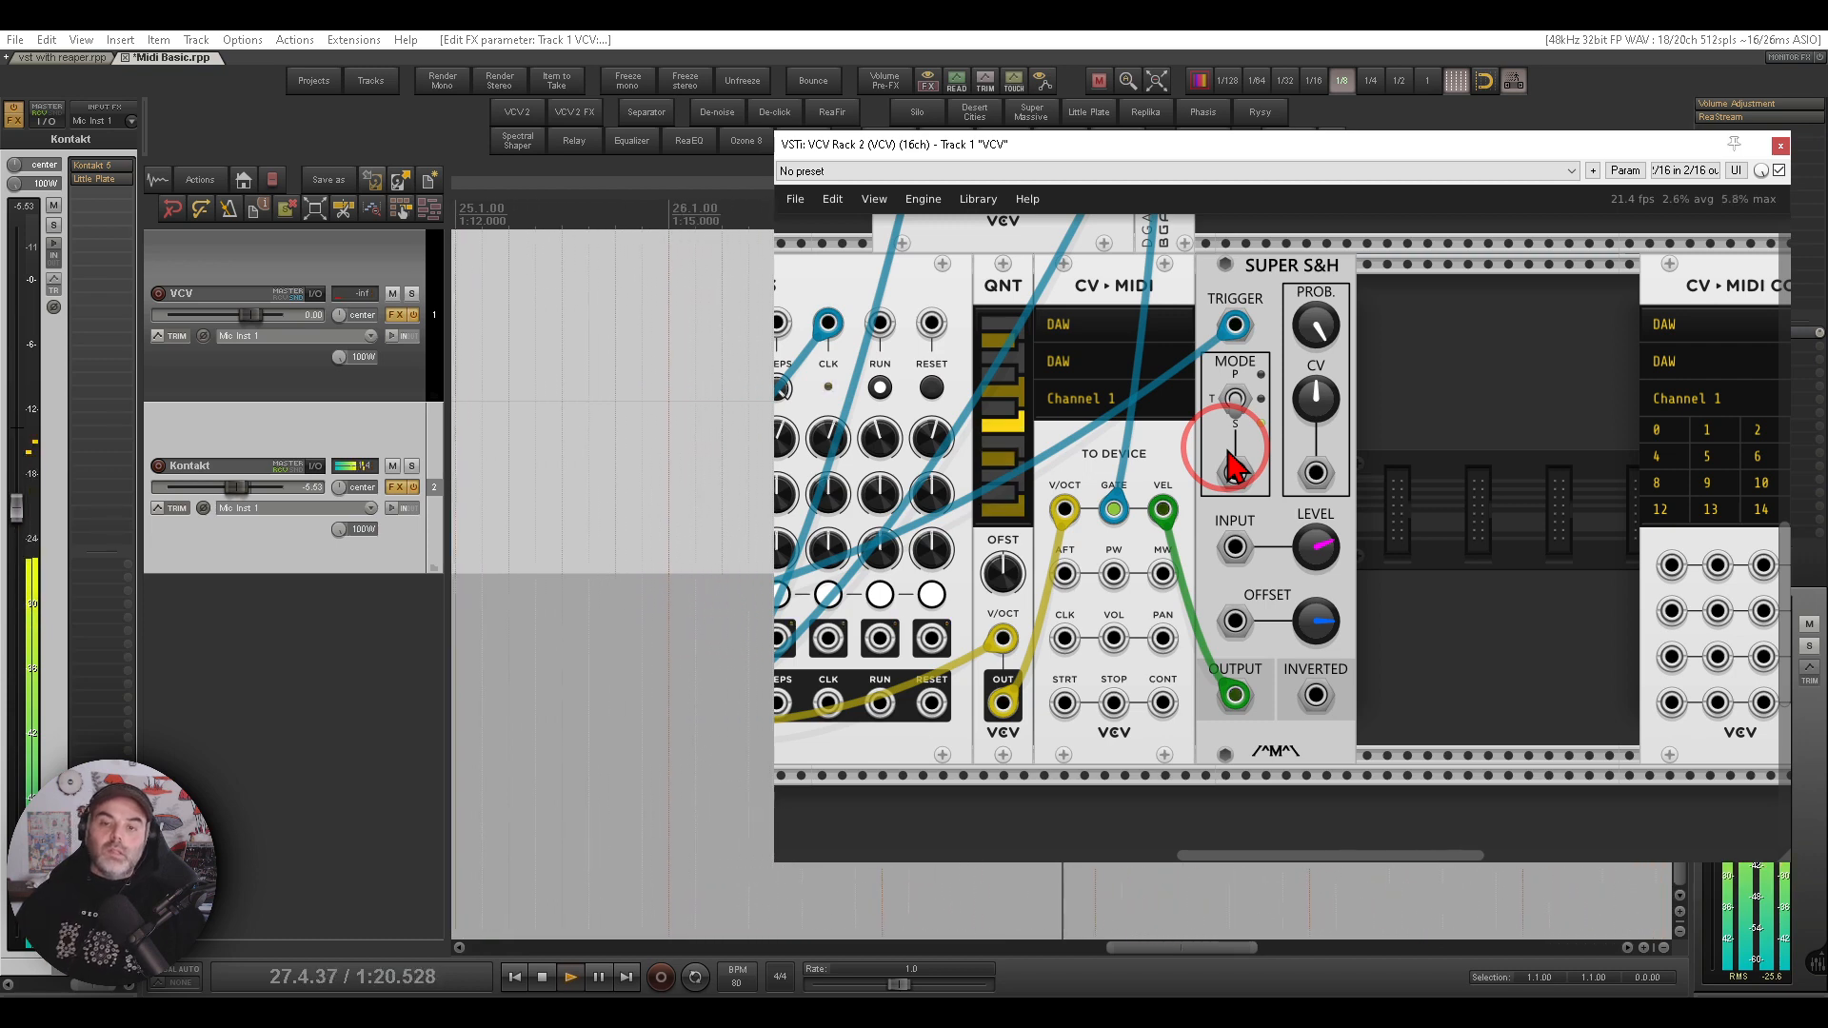
left_click_drag(1182, 461, 1479, 463)
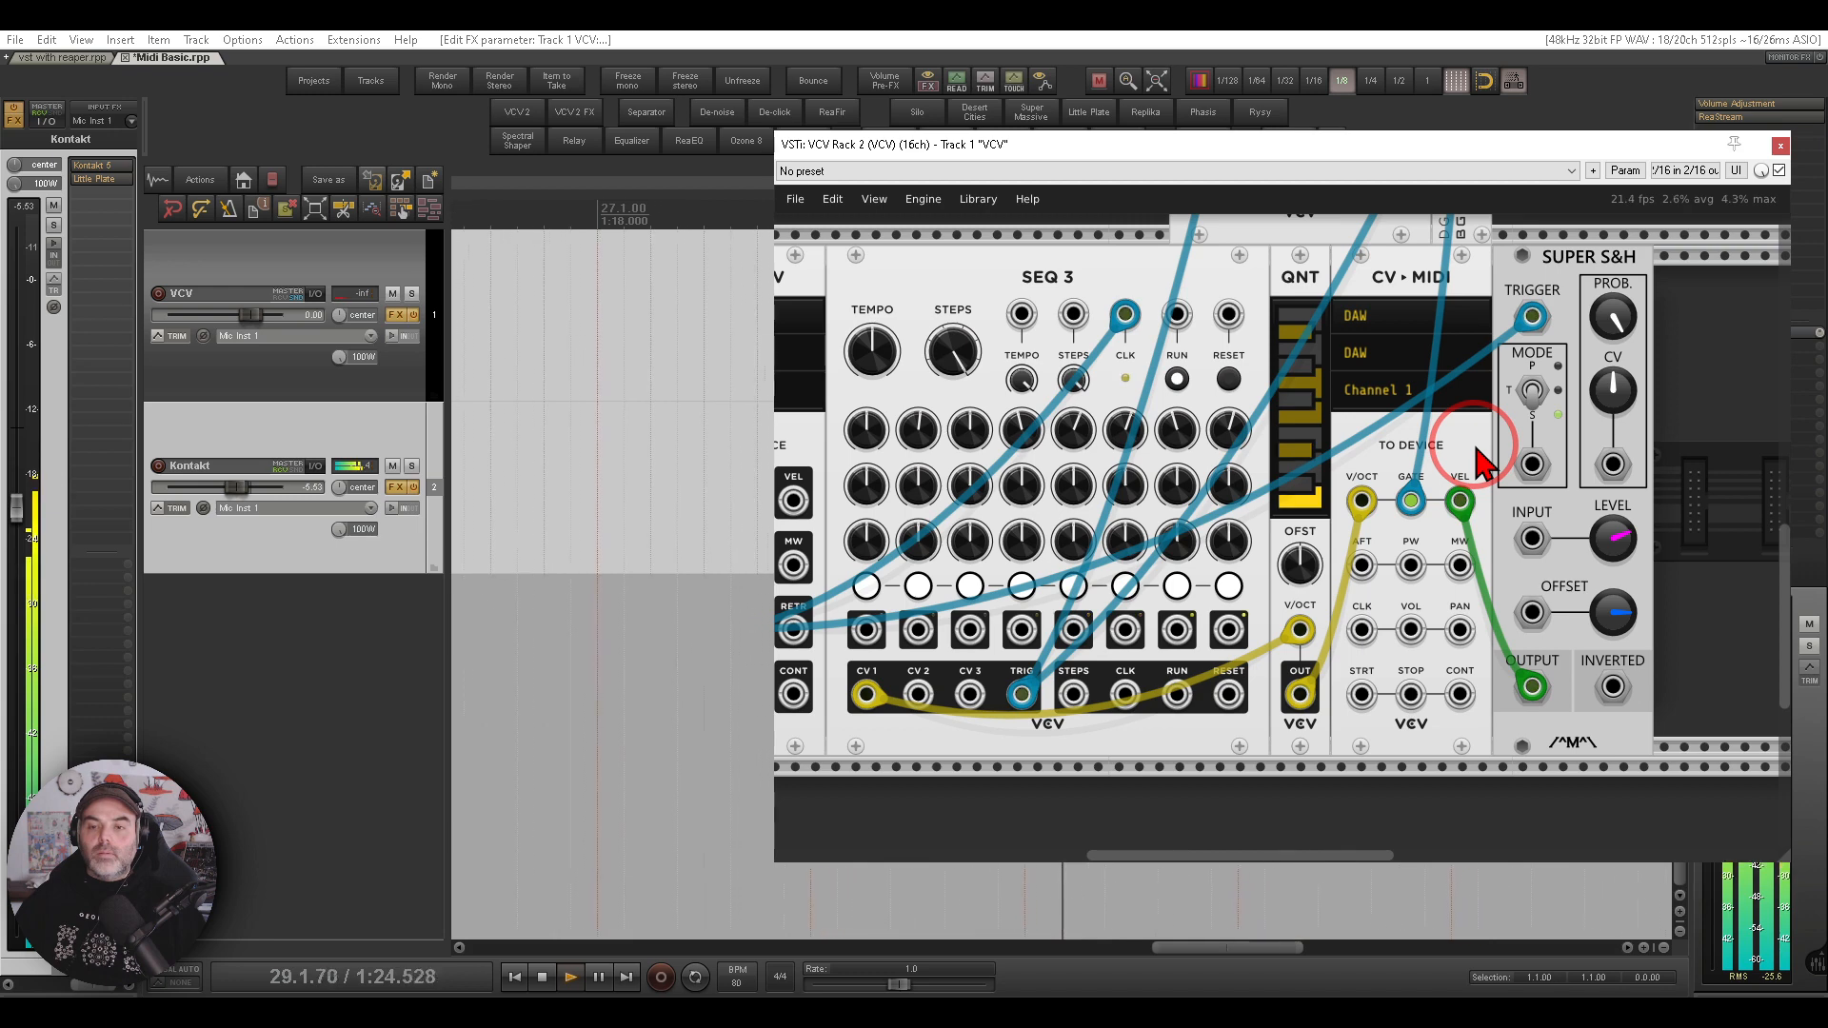
- Open Kontakt, touch the Una Corda Color knob, and MIDI-link that parameter to CC 09
left_click(96, 173)
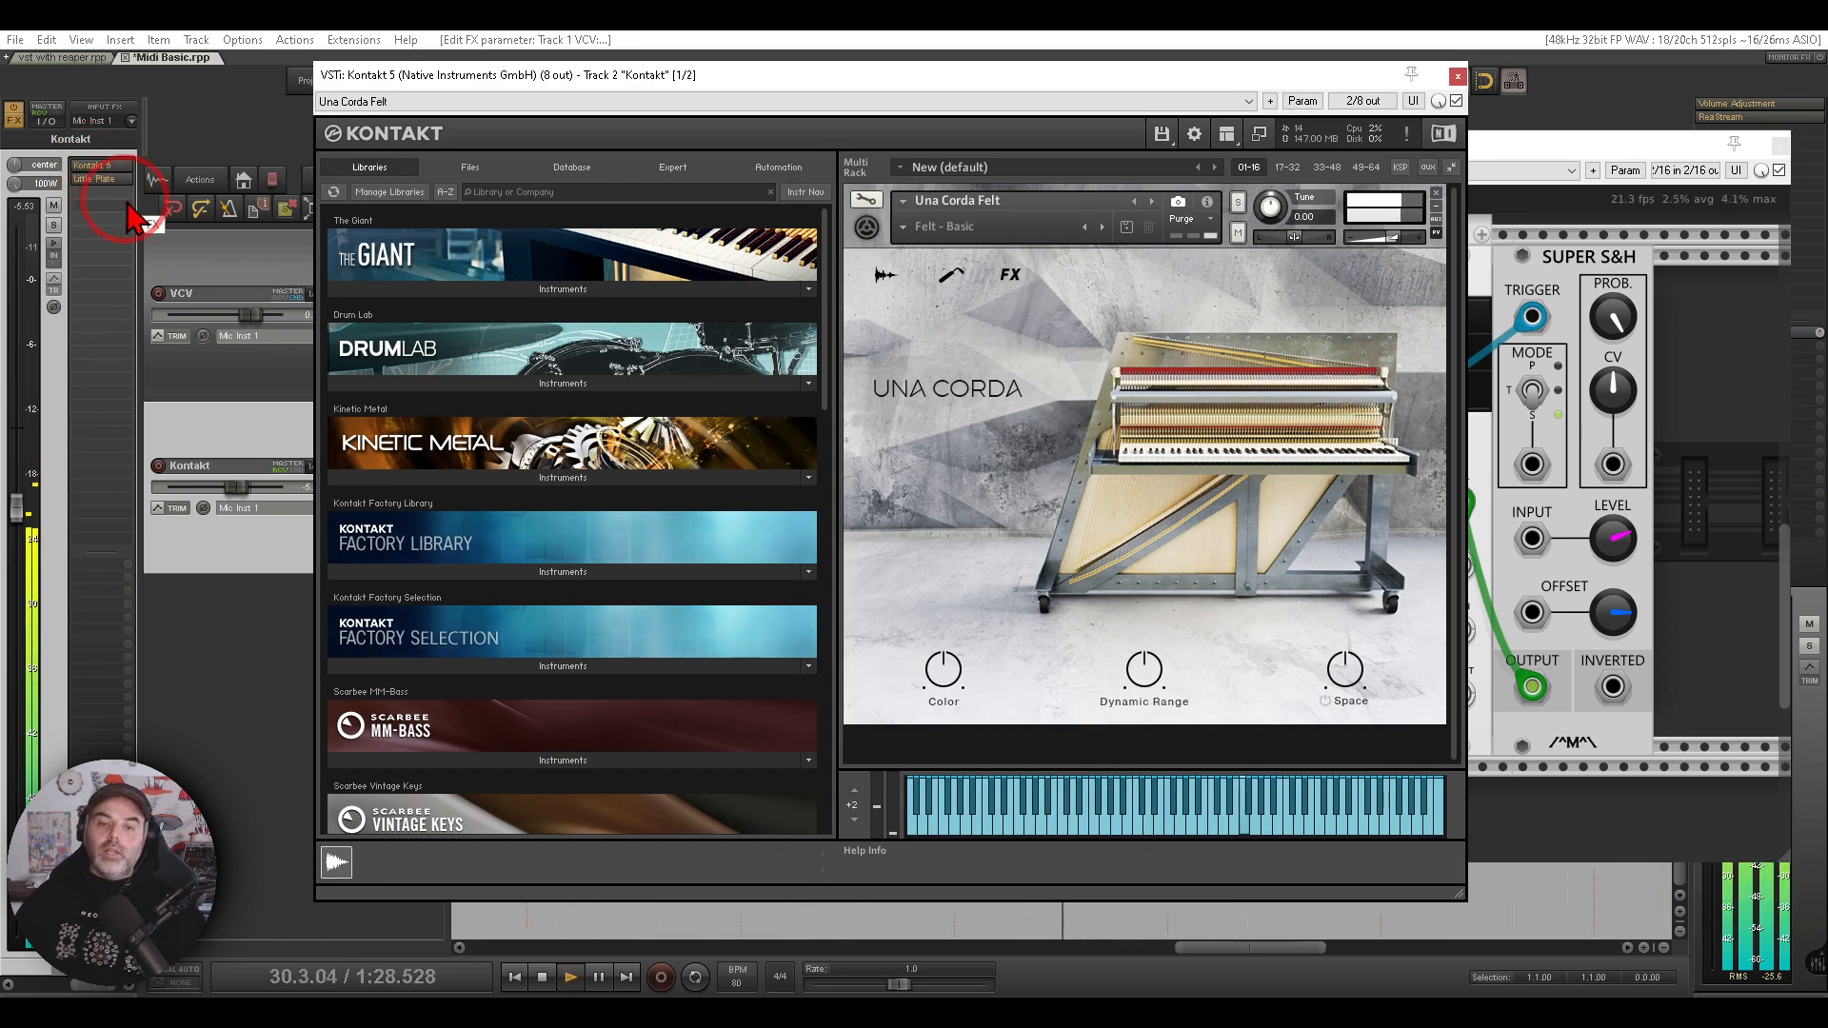
mouse_move(990, 636)
left_mouse_down()
mouse_move(950, 624)
mouse_move(963, 737)
mouse_move(998, 637)
mouse_move(955, 713)
mouse_move(960, 757)
mouse_move(941, 565)
mouse_move(979, 758)
mouse_move(947, 648)
mouse_move(950, 674)
left_mouse_up()
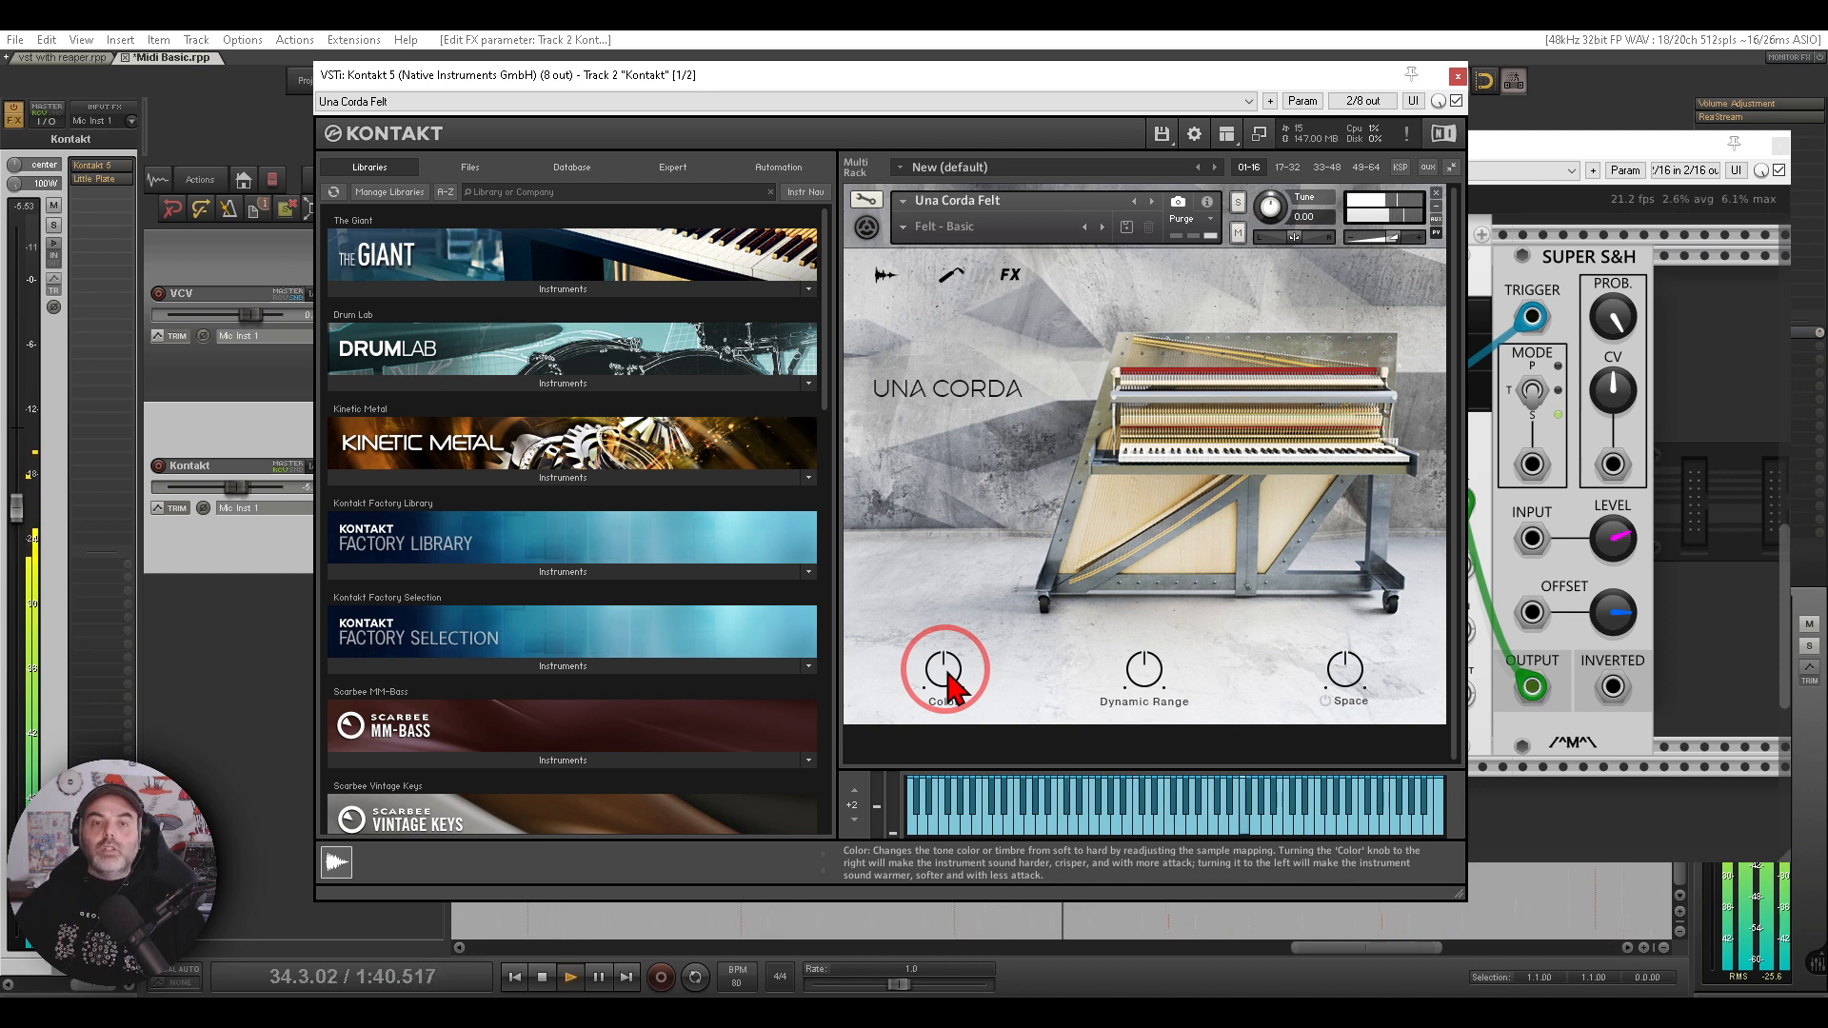
mouse_move(1322, 93)
left_mouse_down()
mouse_move(1259, 91)
mouse_move(1324, 88)
left_mouse_up()
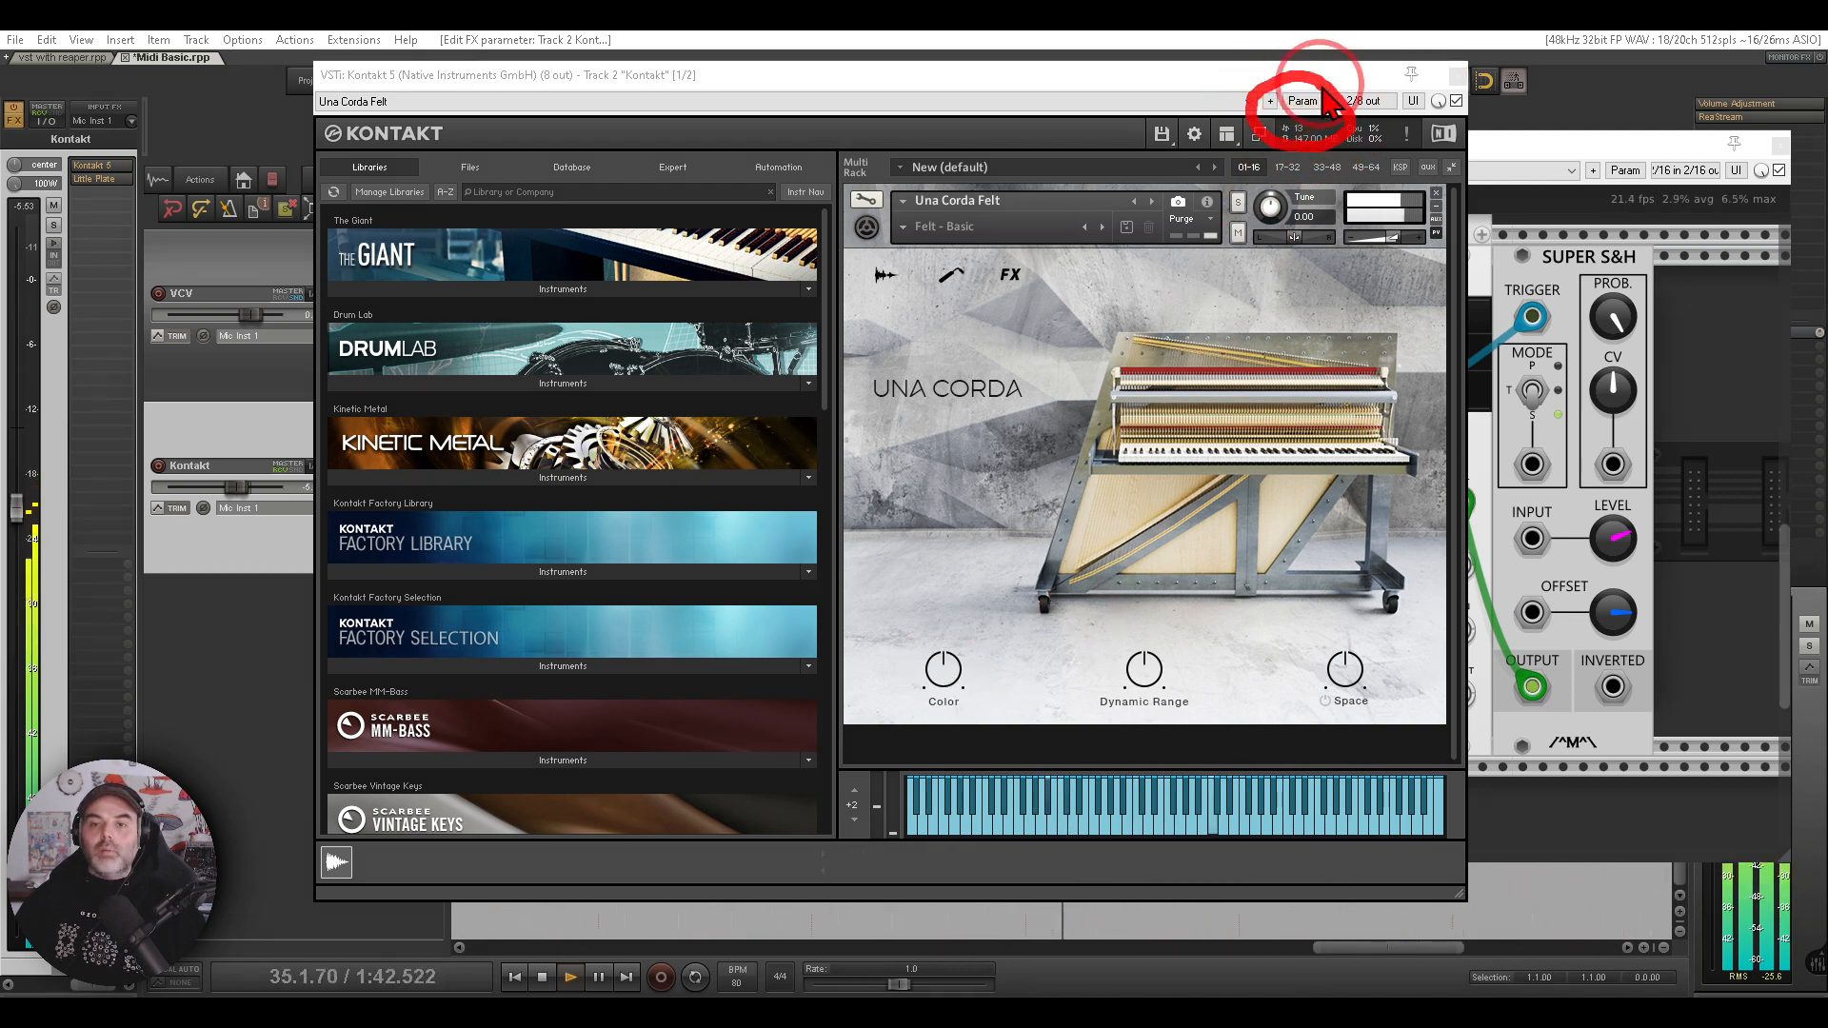
left_click(1303, 101)
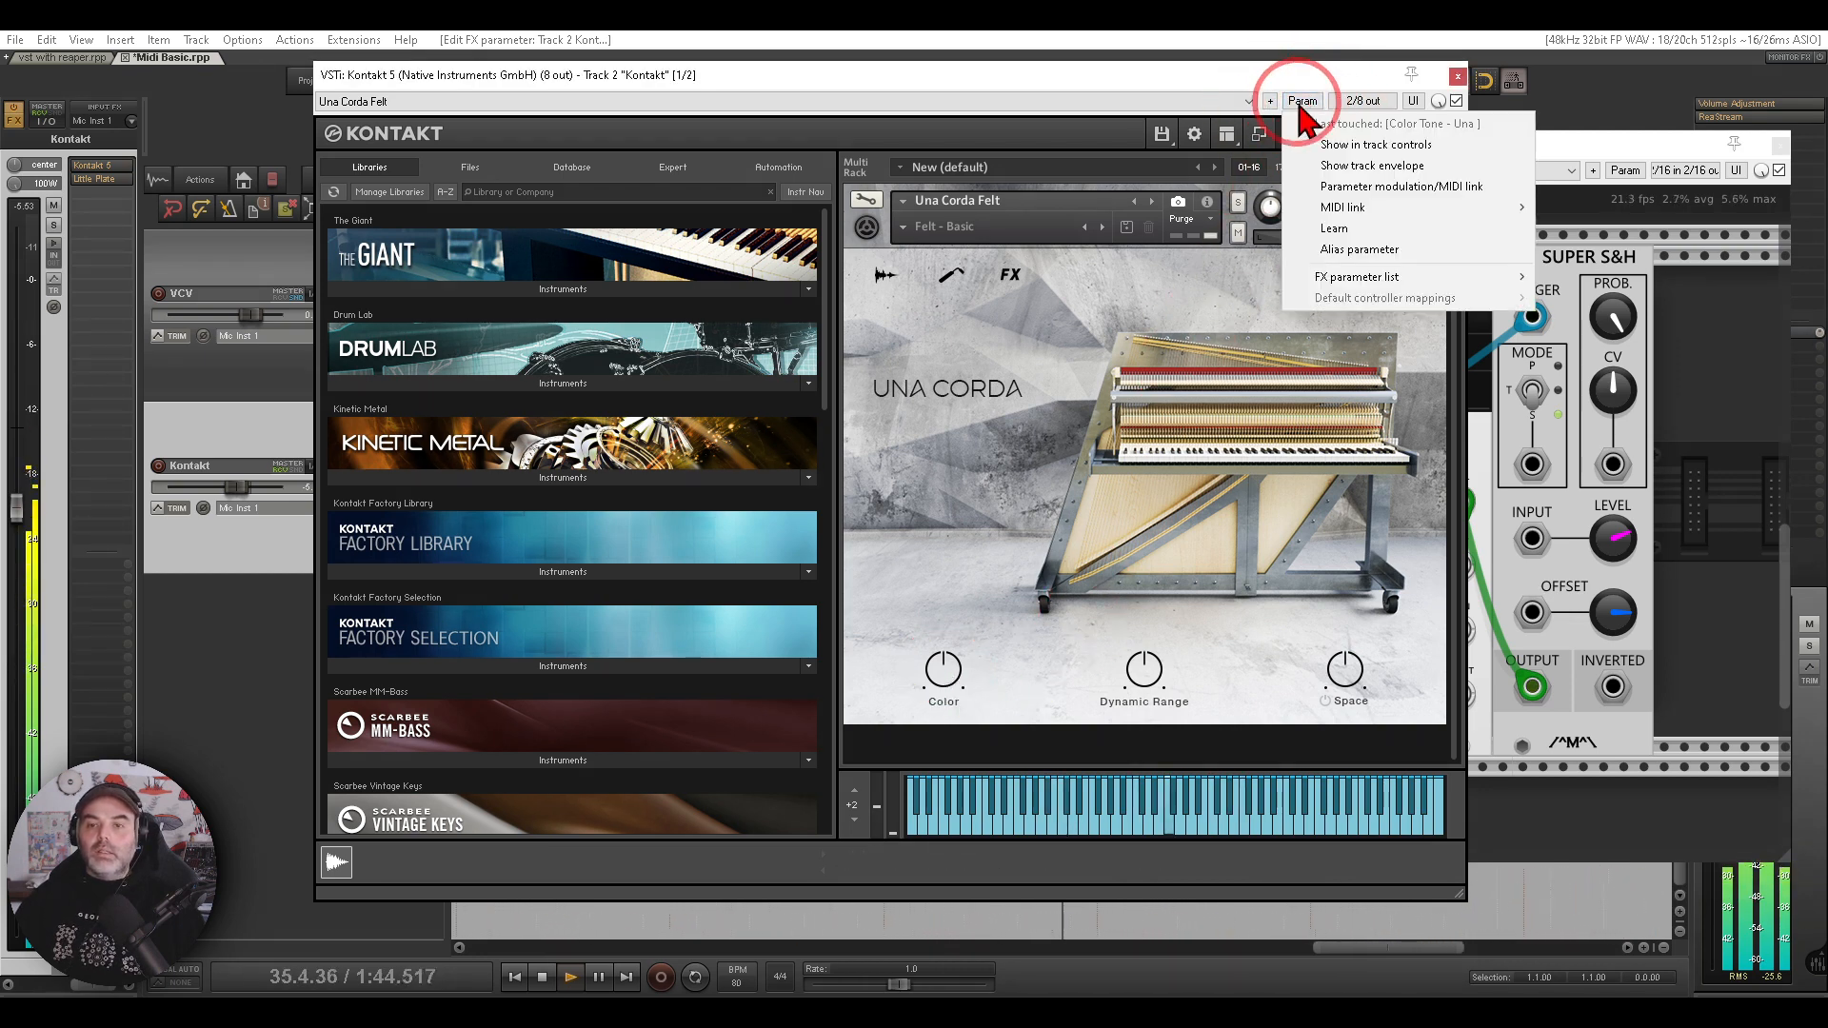
left_click(1360, 214)
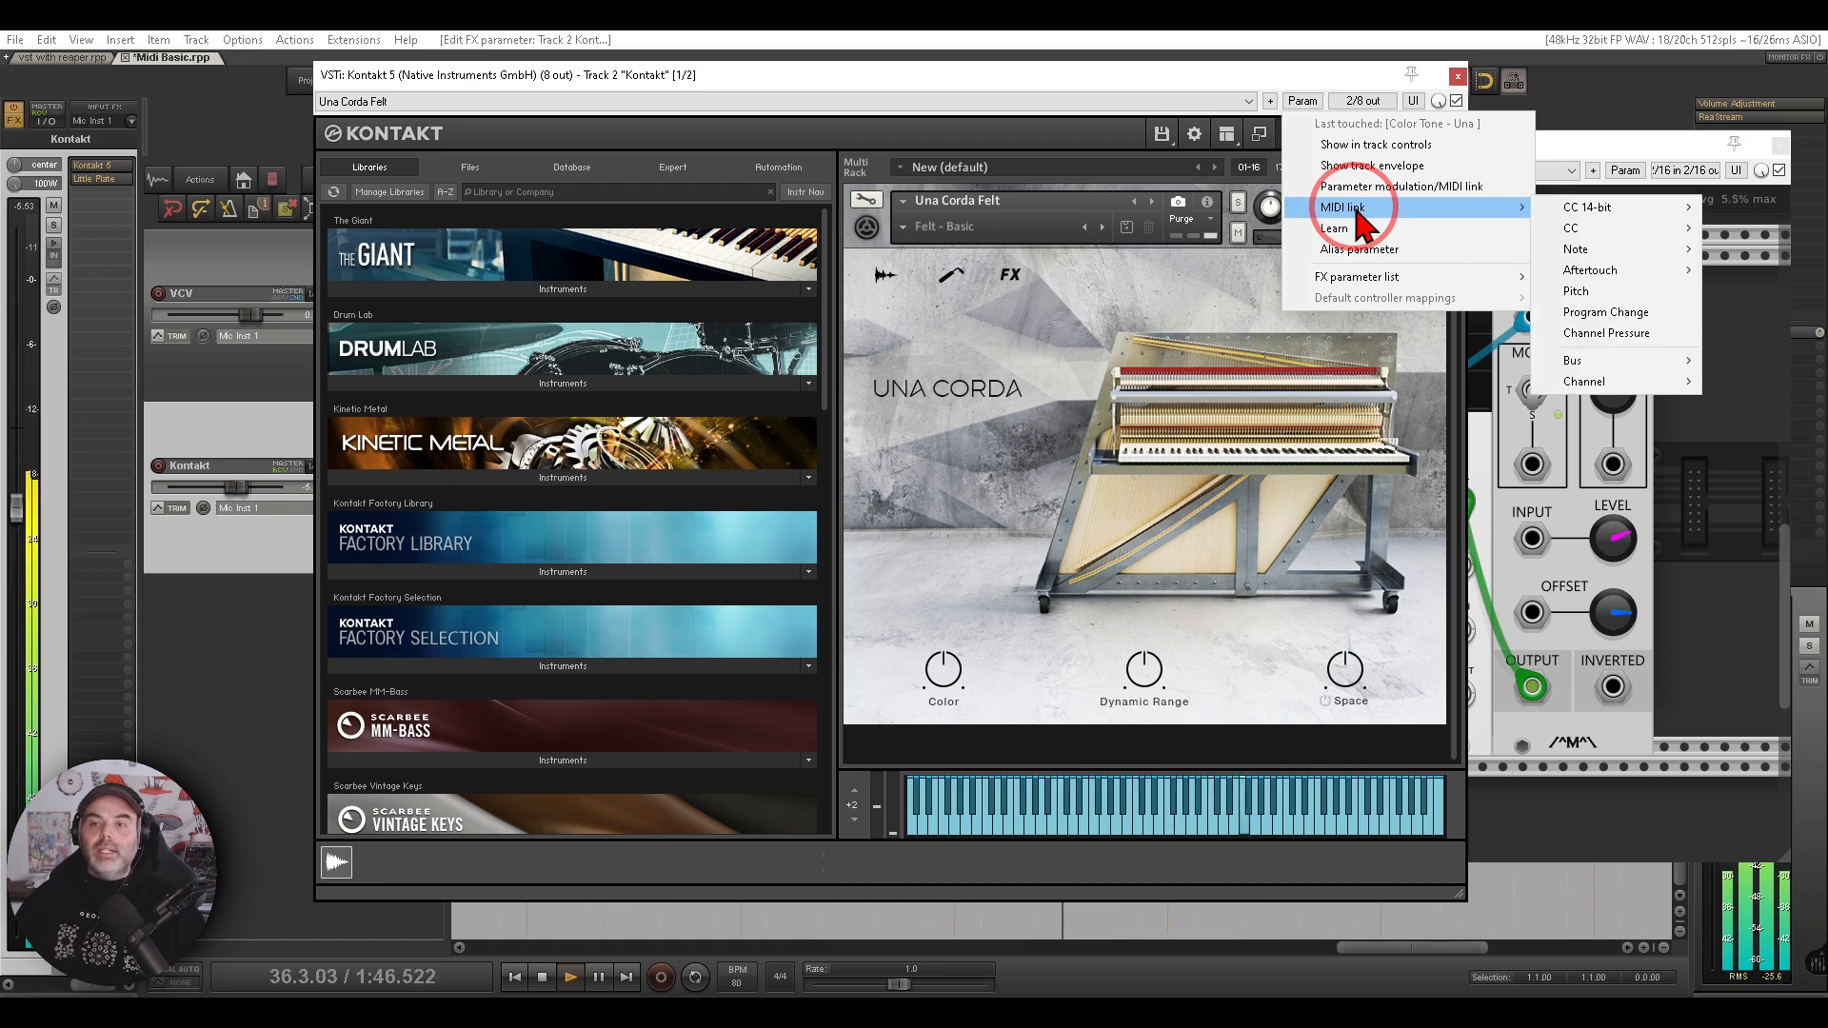
left_click(1581, 228)
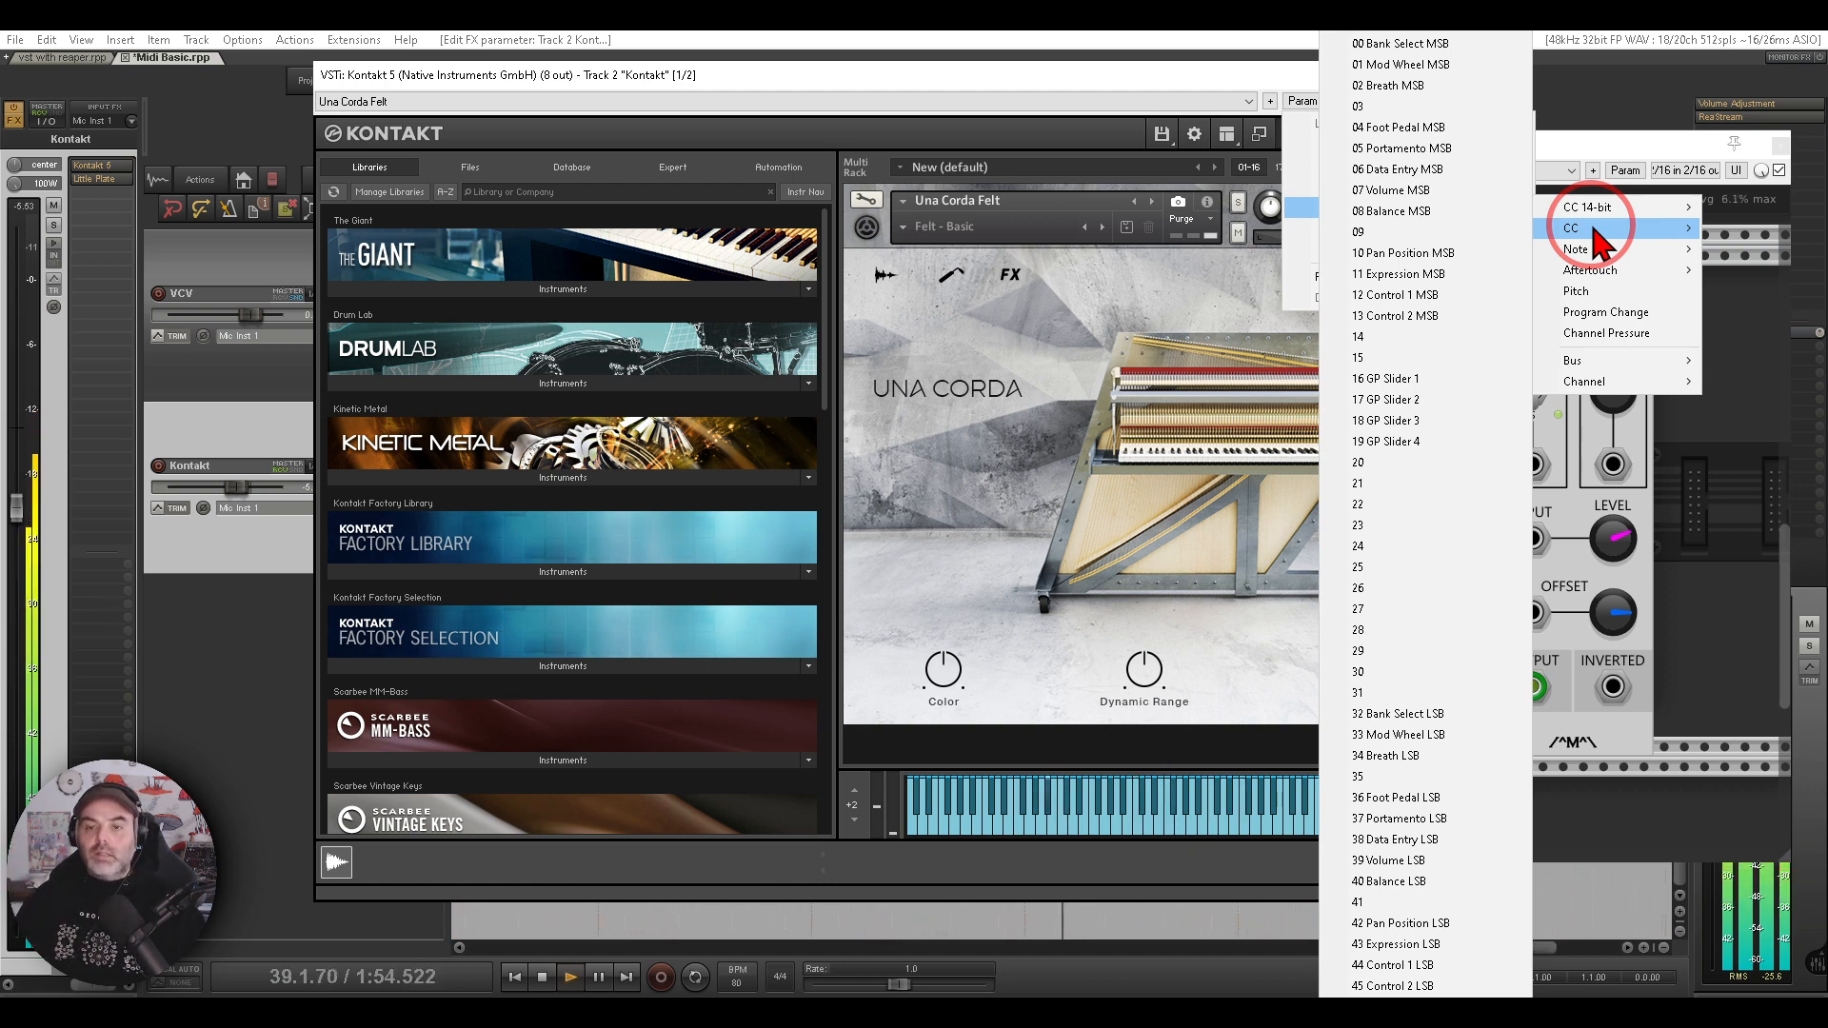
left_click(1428, 233)
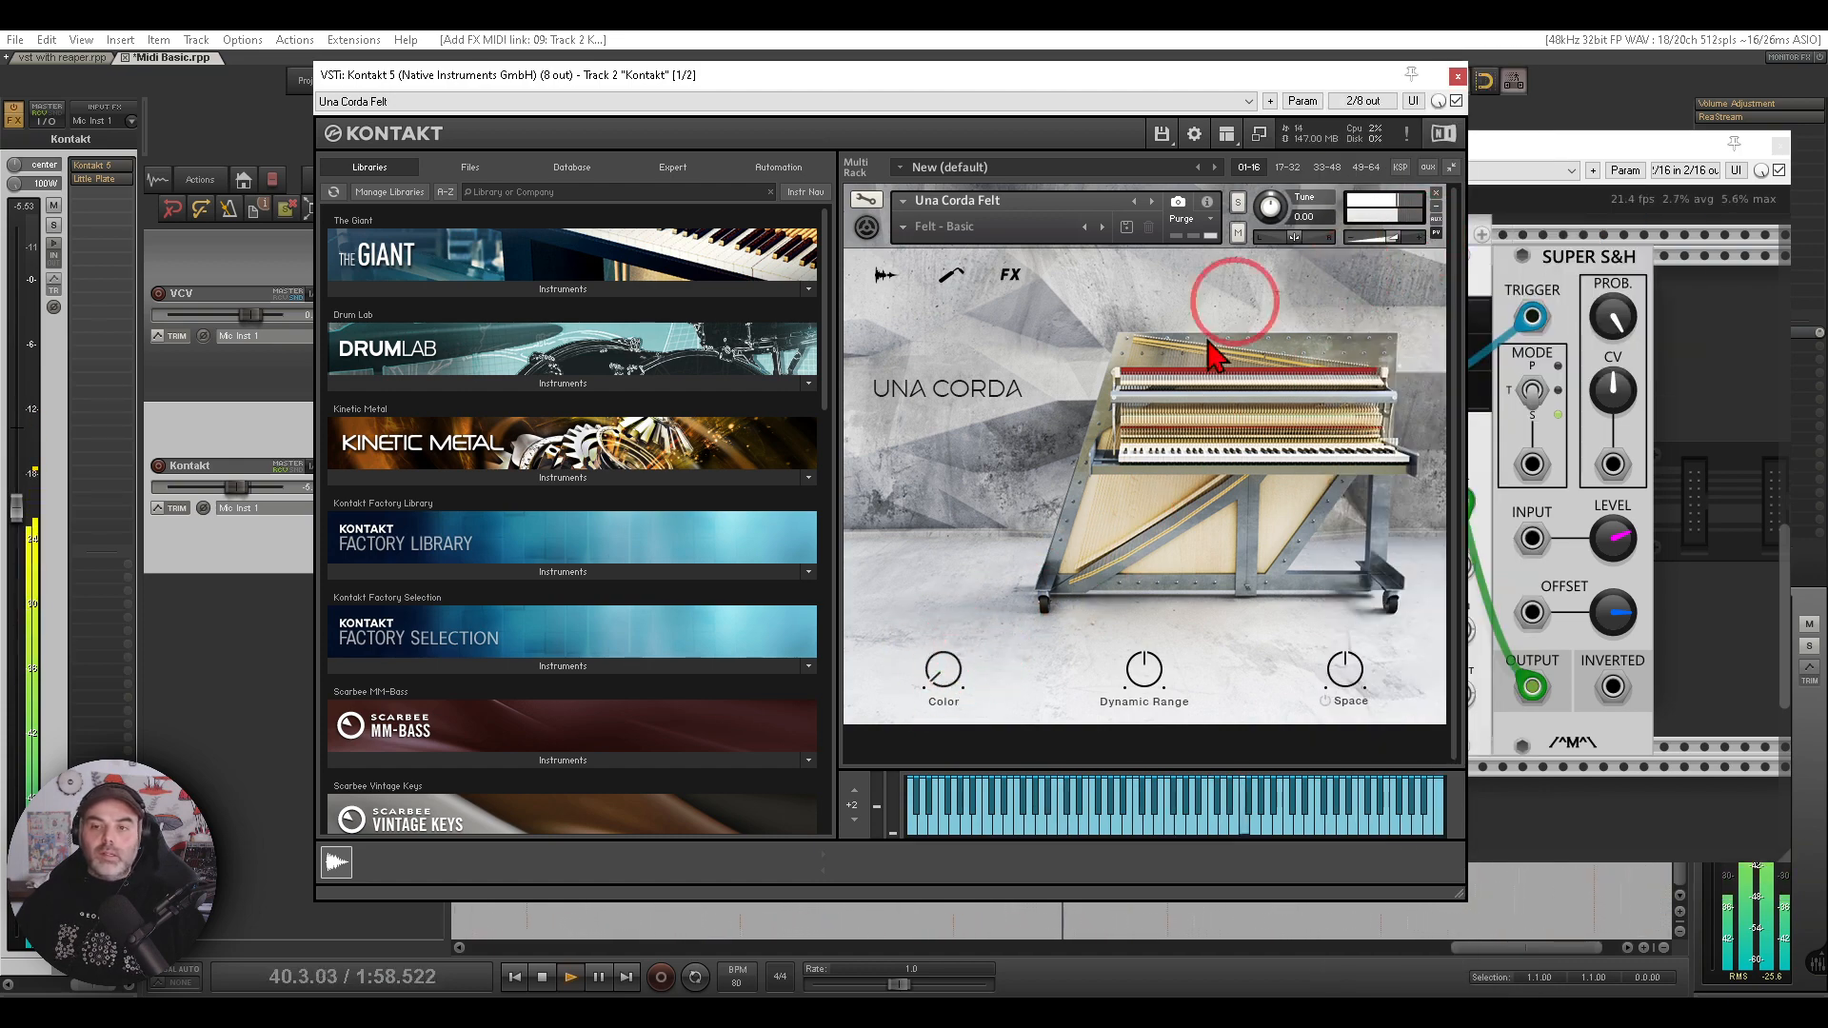
- Close Kontakt and patch the Super S&H OUTPUT into the CV-MIDI CC module's CC 9 input
left_click(1457, 76)
left_click_drag(1704, 440, 1062, 467)
mouse_move(1481, 233)
left_mouse_down()
mouse_move(1300, 366)
mouse_move(1493, 269)
mouse_move(1459, 242)
left_mouse_up()
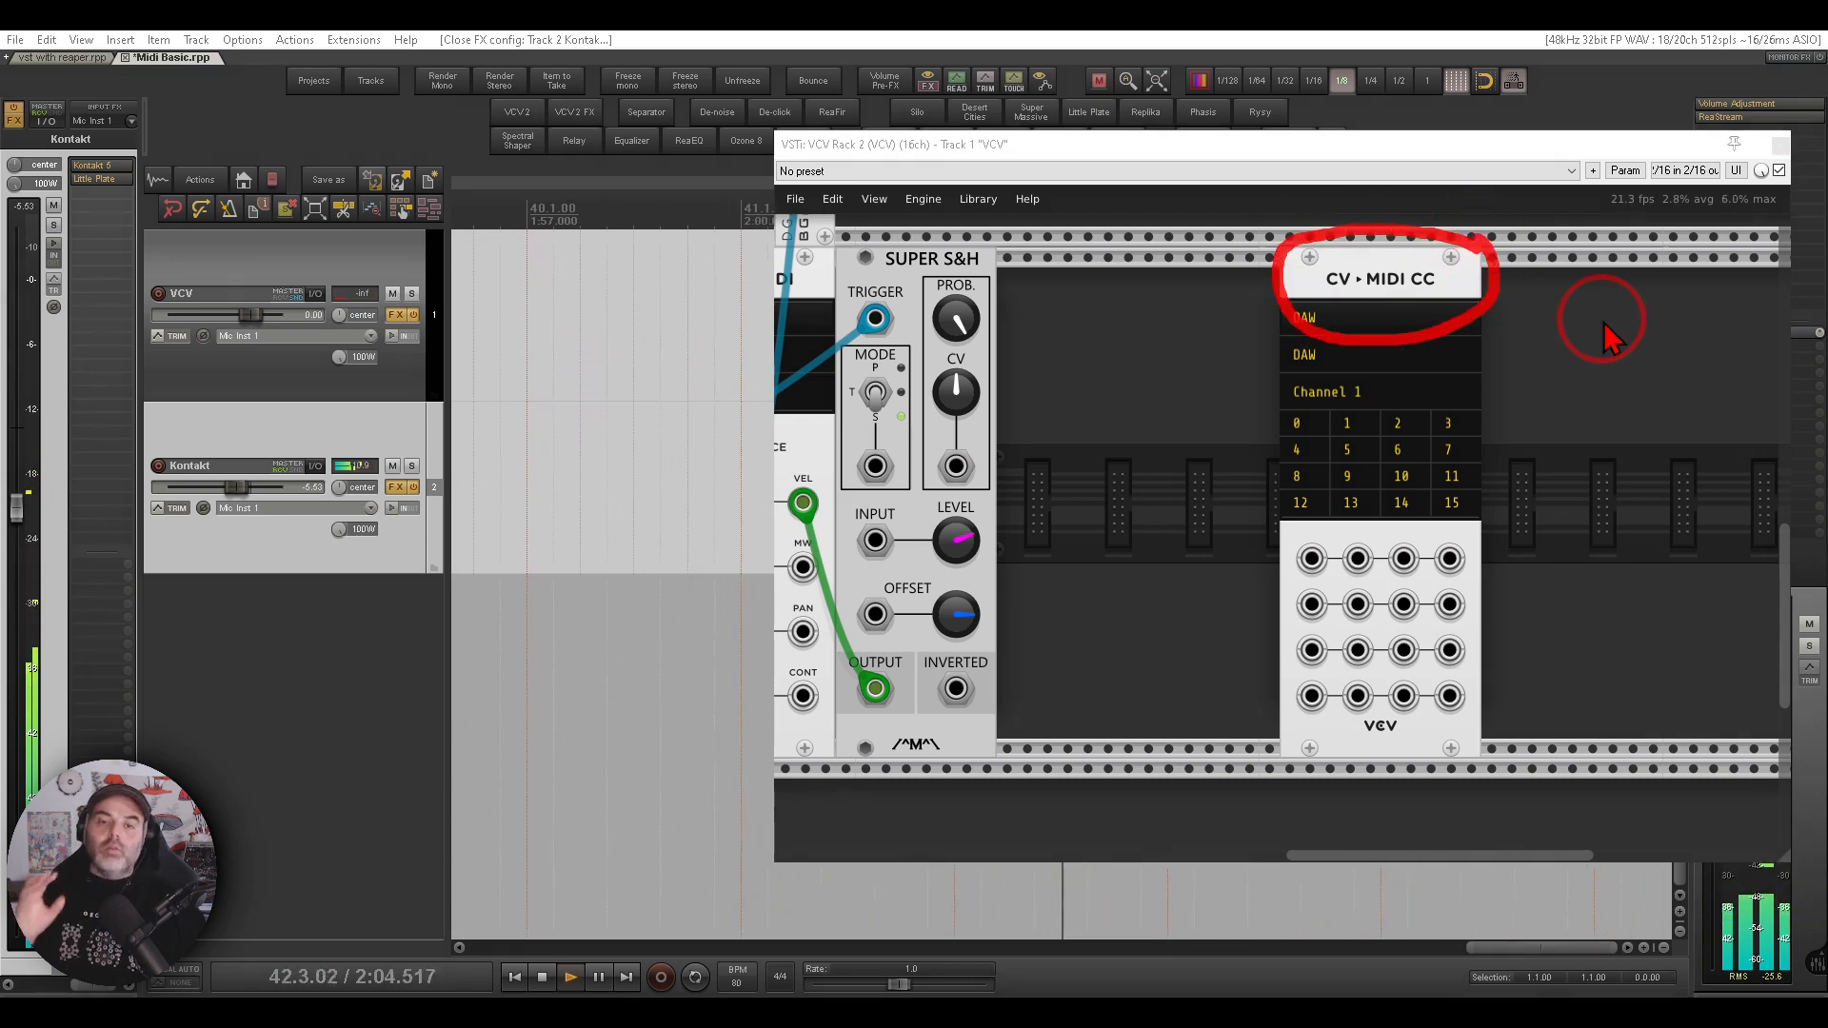
key("Escape")
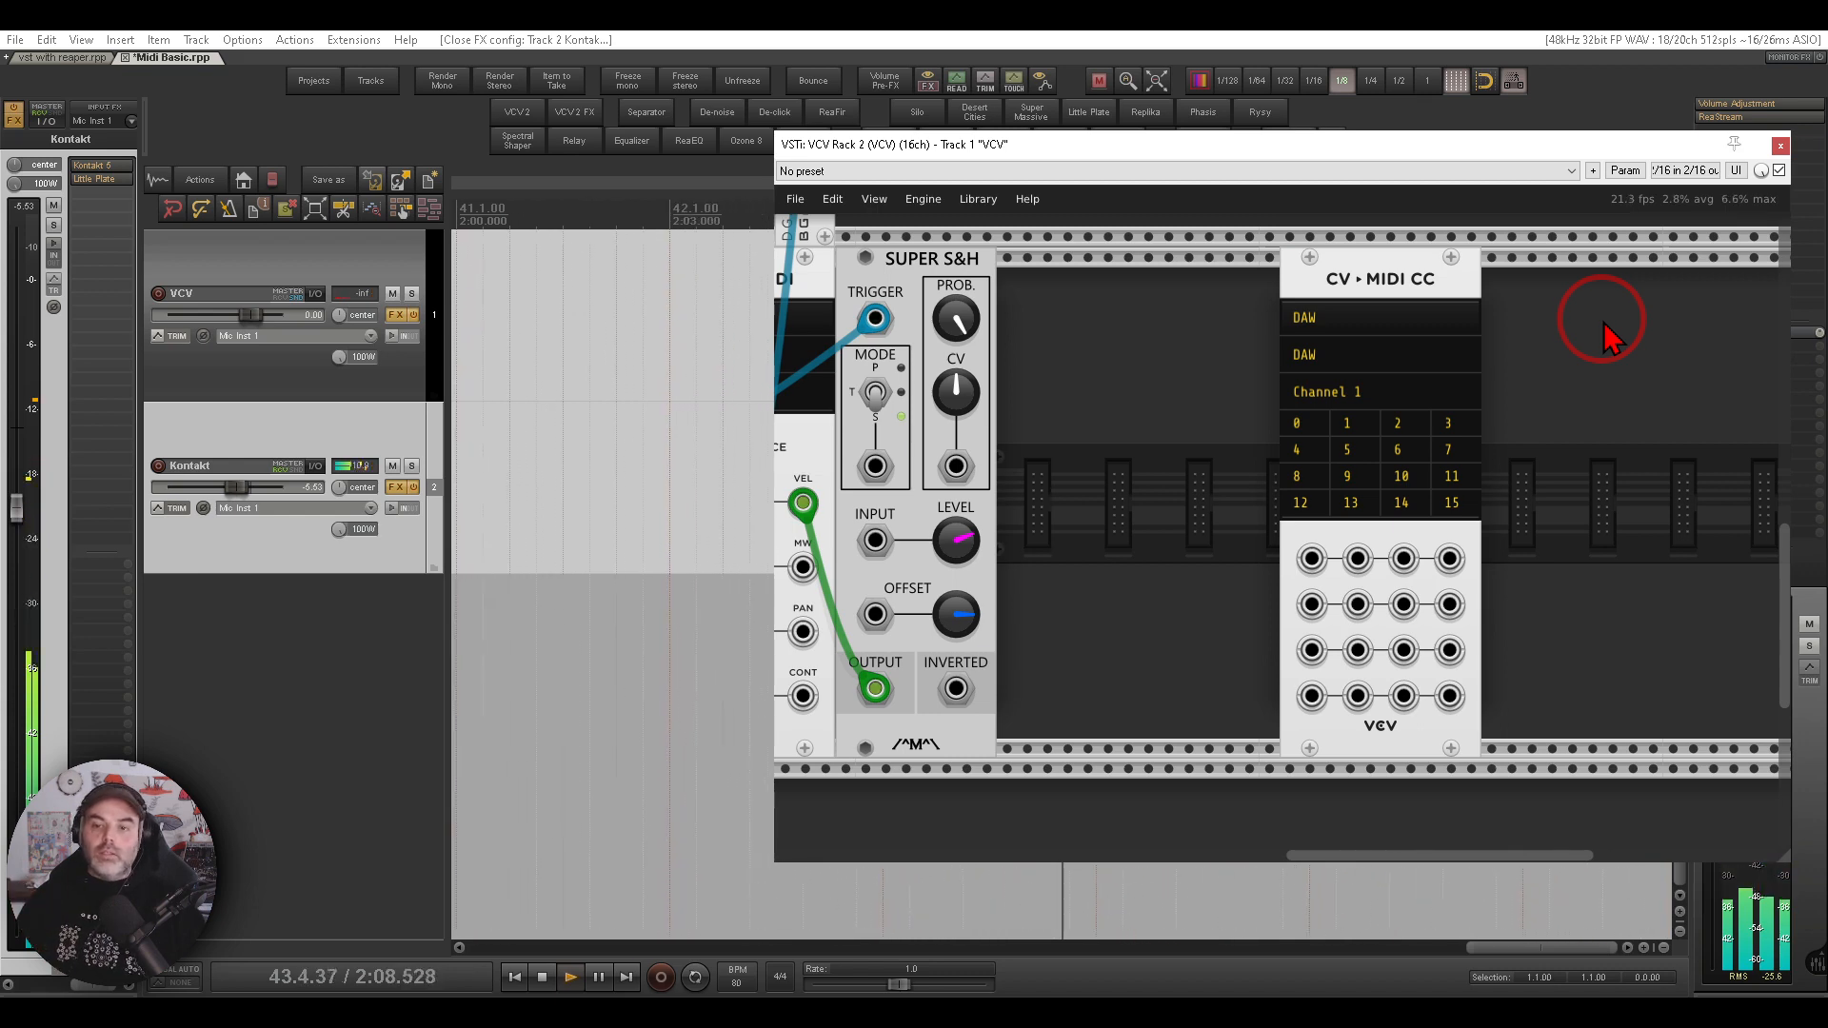
mouse_move(1379, 445)
left_mouse_down()
mouse_move(1319, 487)
mouse_move(1378, 492)
left_mouse_up()
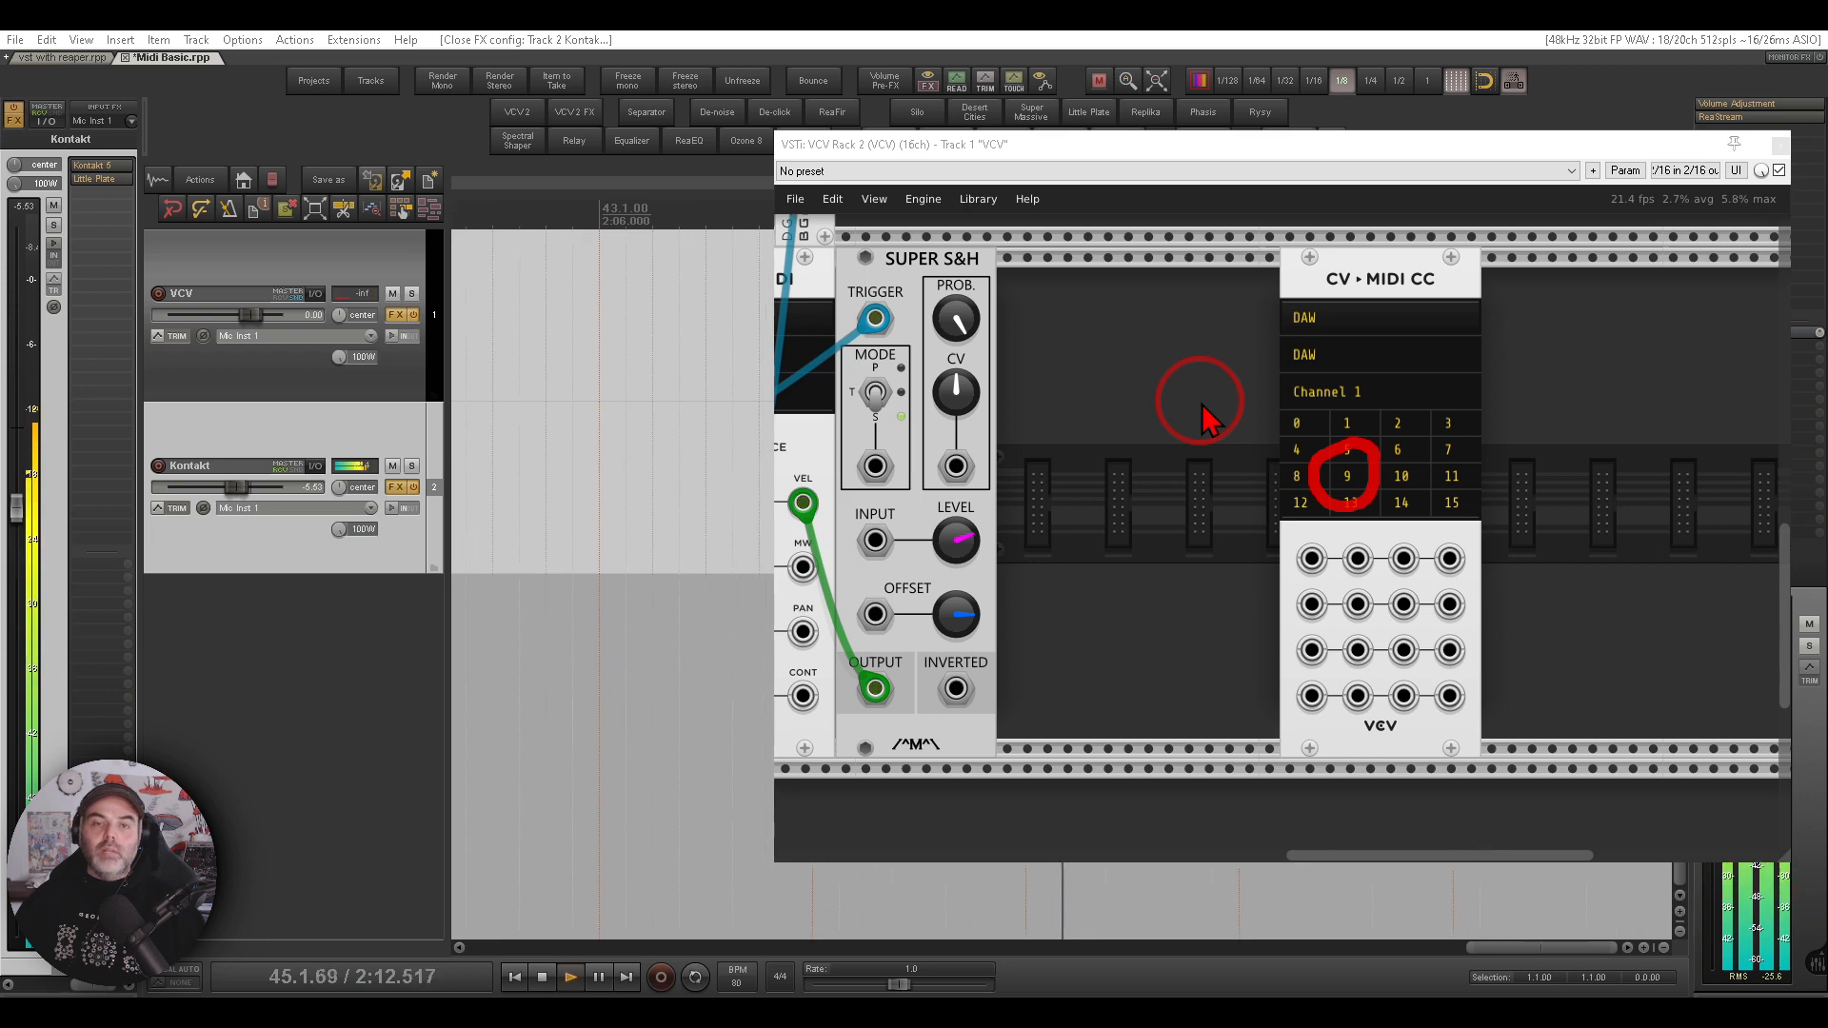
key("Escape")
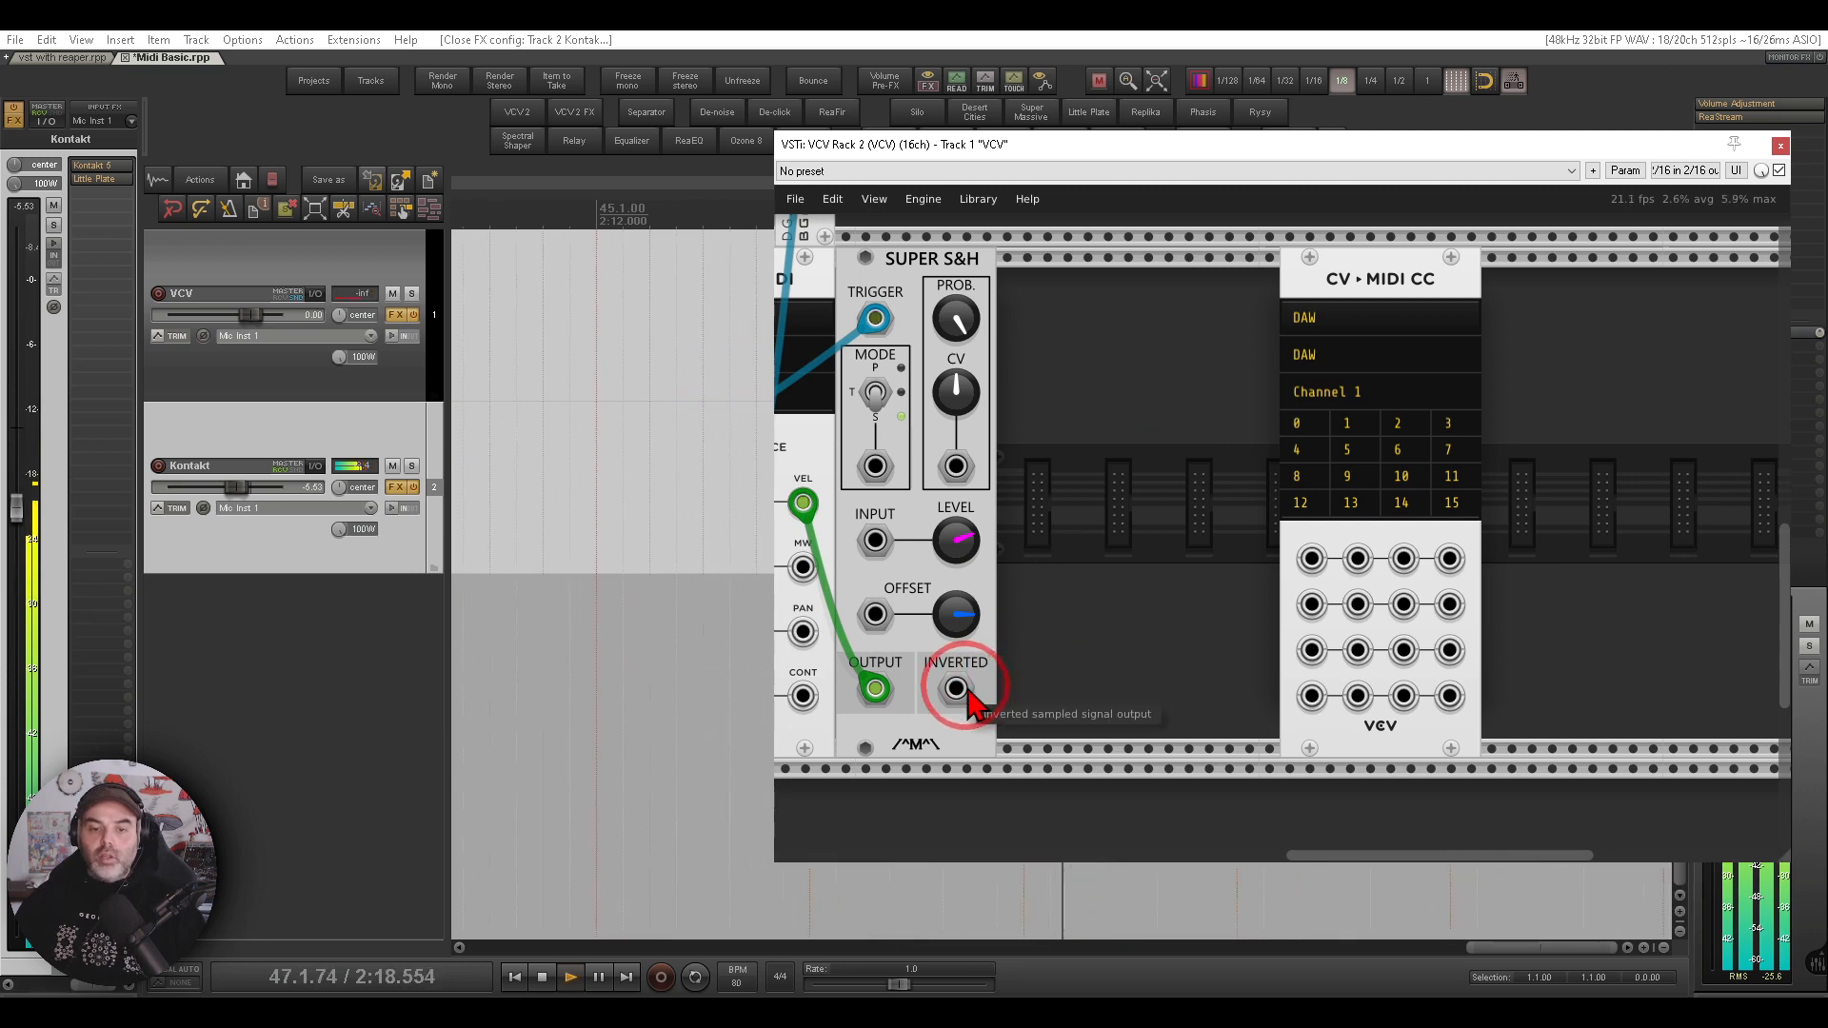
left_click_drag(1360, 643, 875, 689)
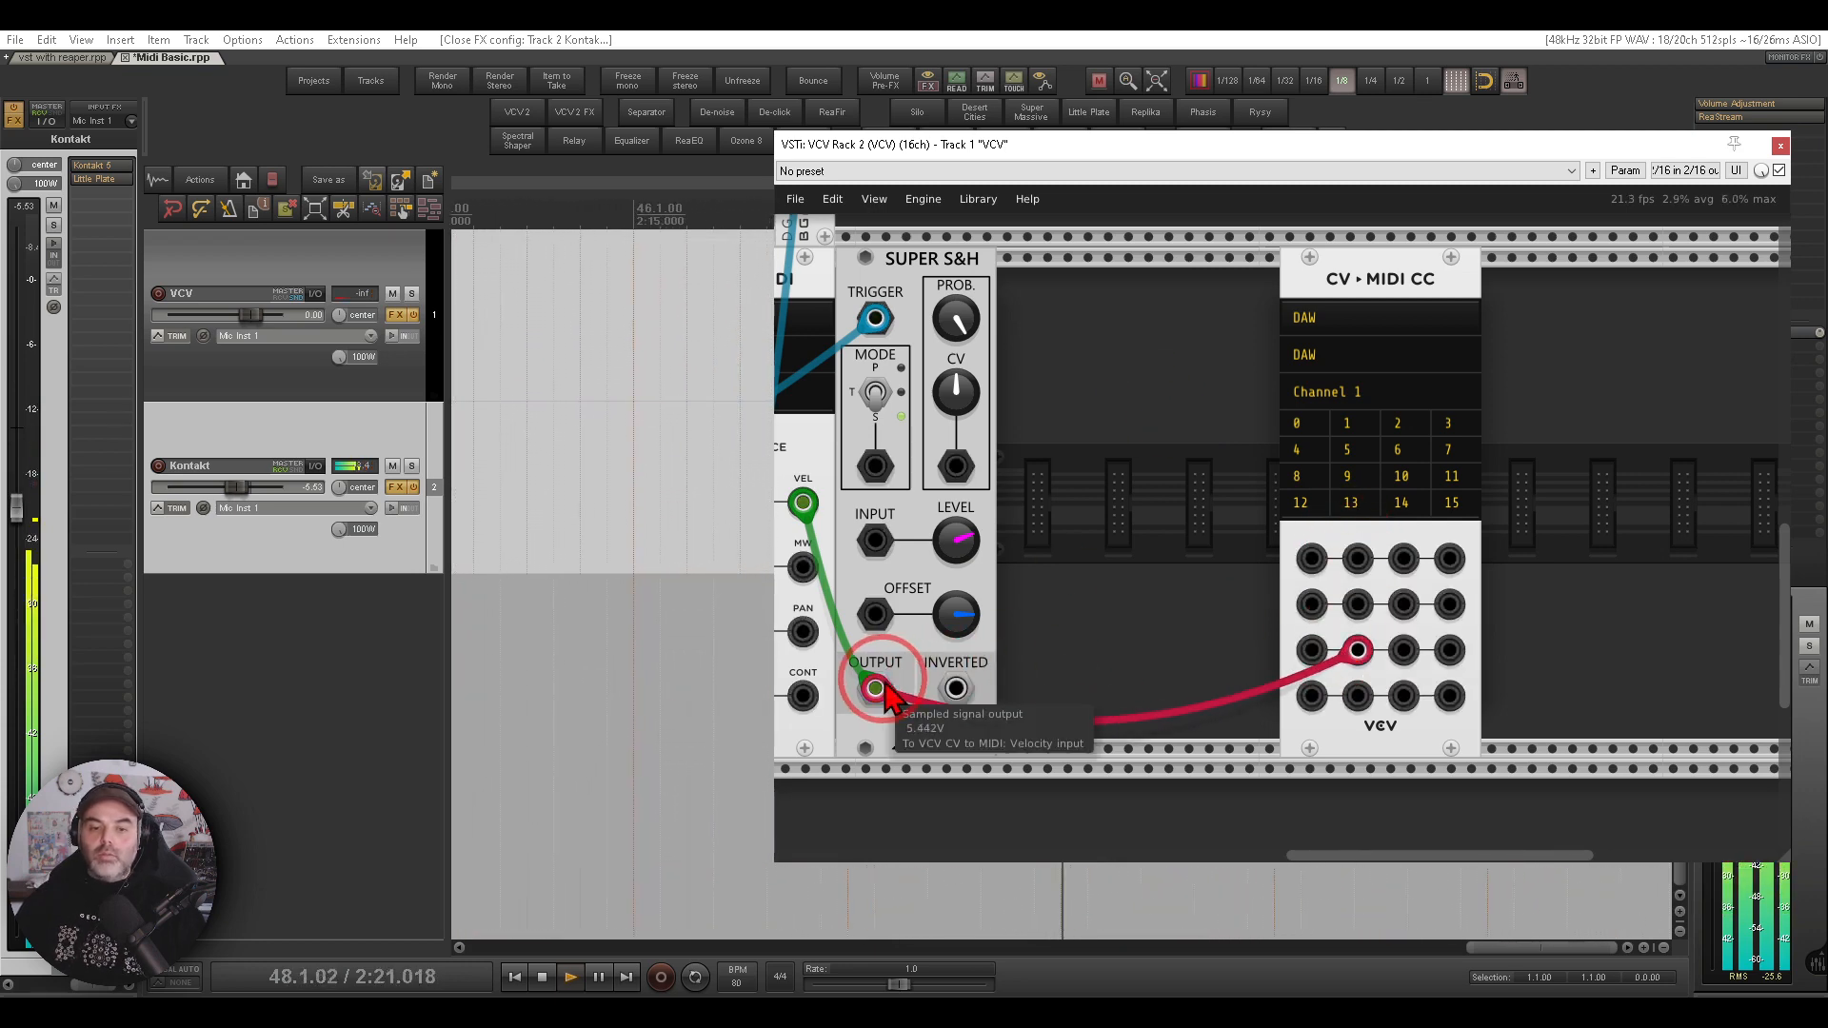
left_click(103, 166)
mouse_move(958, 616)
left_mouse_down()
mouse_move(921, 705)
mouse_move(962, 598)
left_mouse_up()
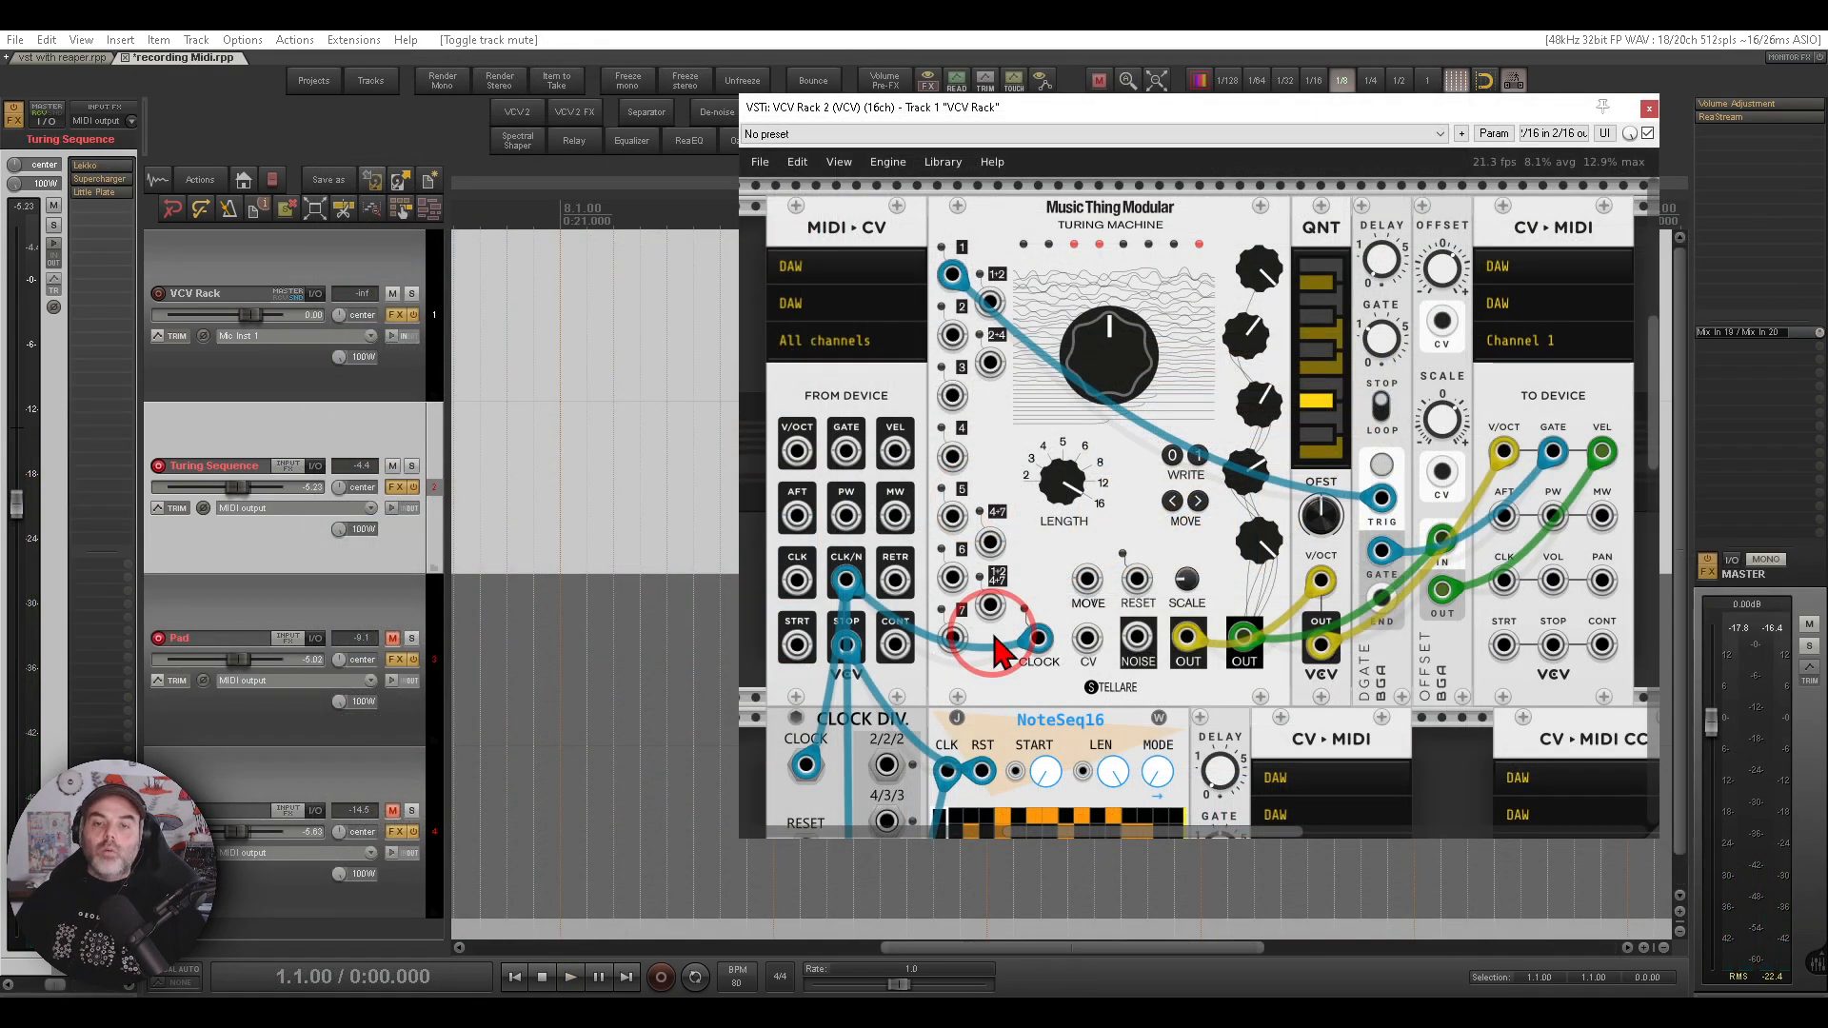
- Open and close the Turing Sequence track's Lekko instrument and start playback
mouse_move(1228, 158)
left_mouse_down()
mouse_move(991, 172)
mouse_move(1229, 381)
mouse_move(1270, 276)
left_mouse_up()
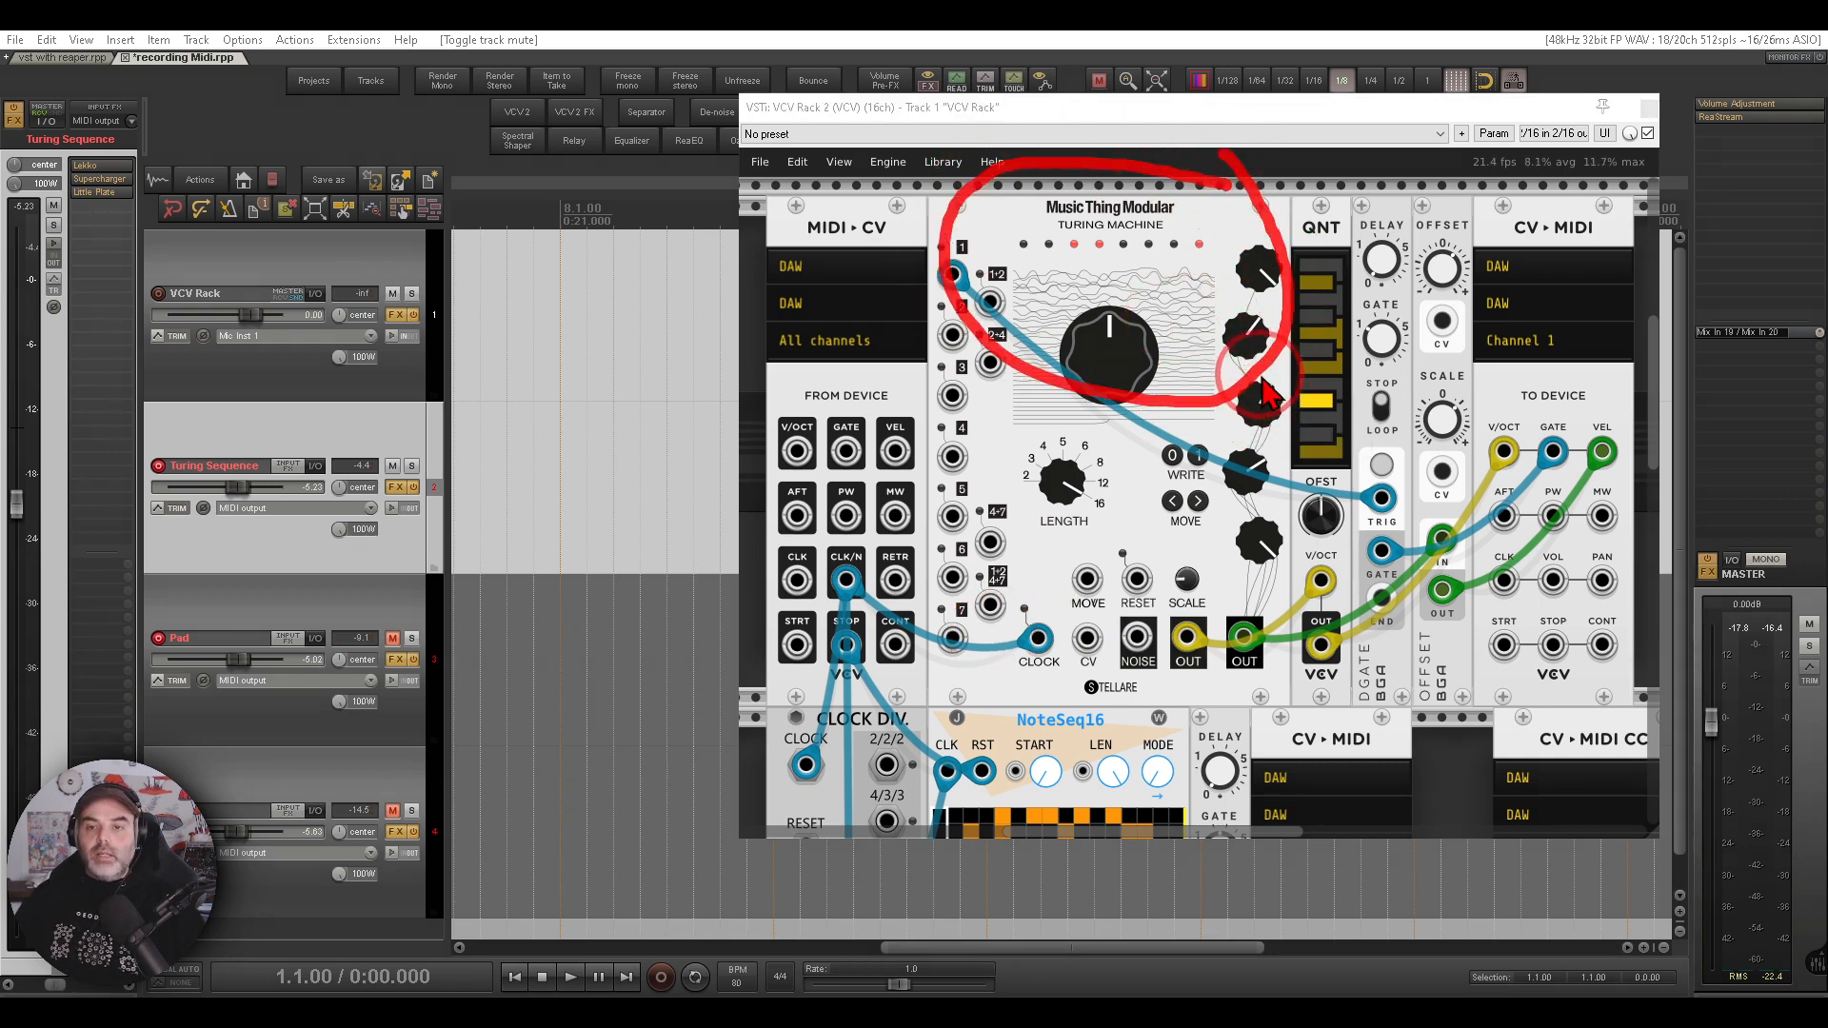
mouse_move(1240, 373)
left_mouse_down()
mouse_move(1477, 358)
mouse_move(1447, 378)
left_mouse_up()
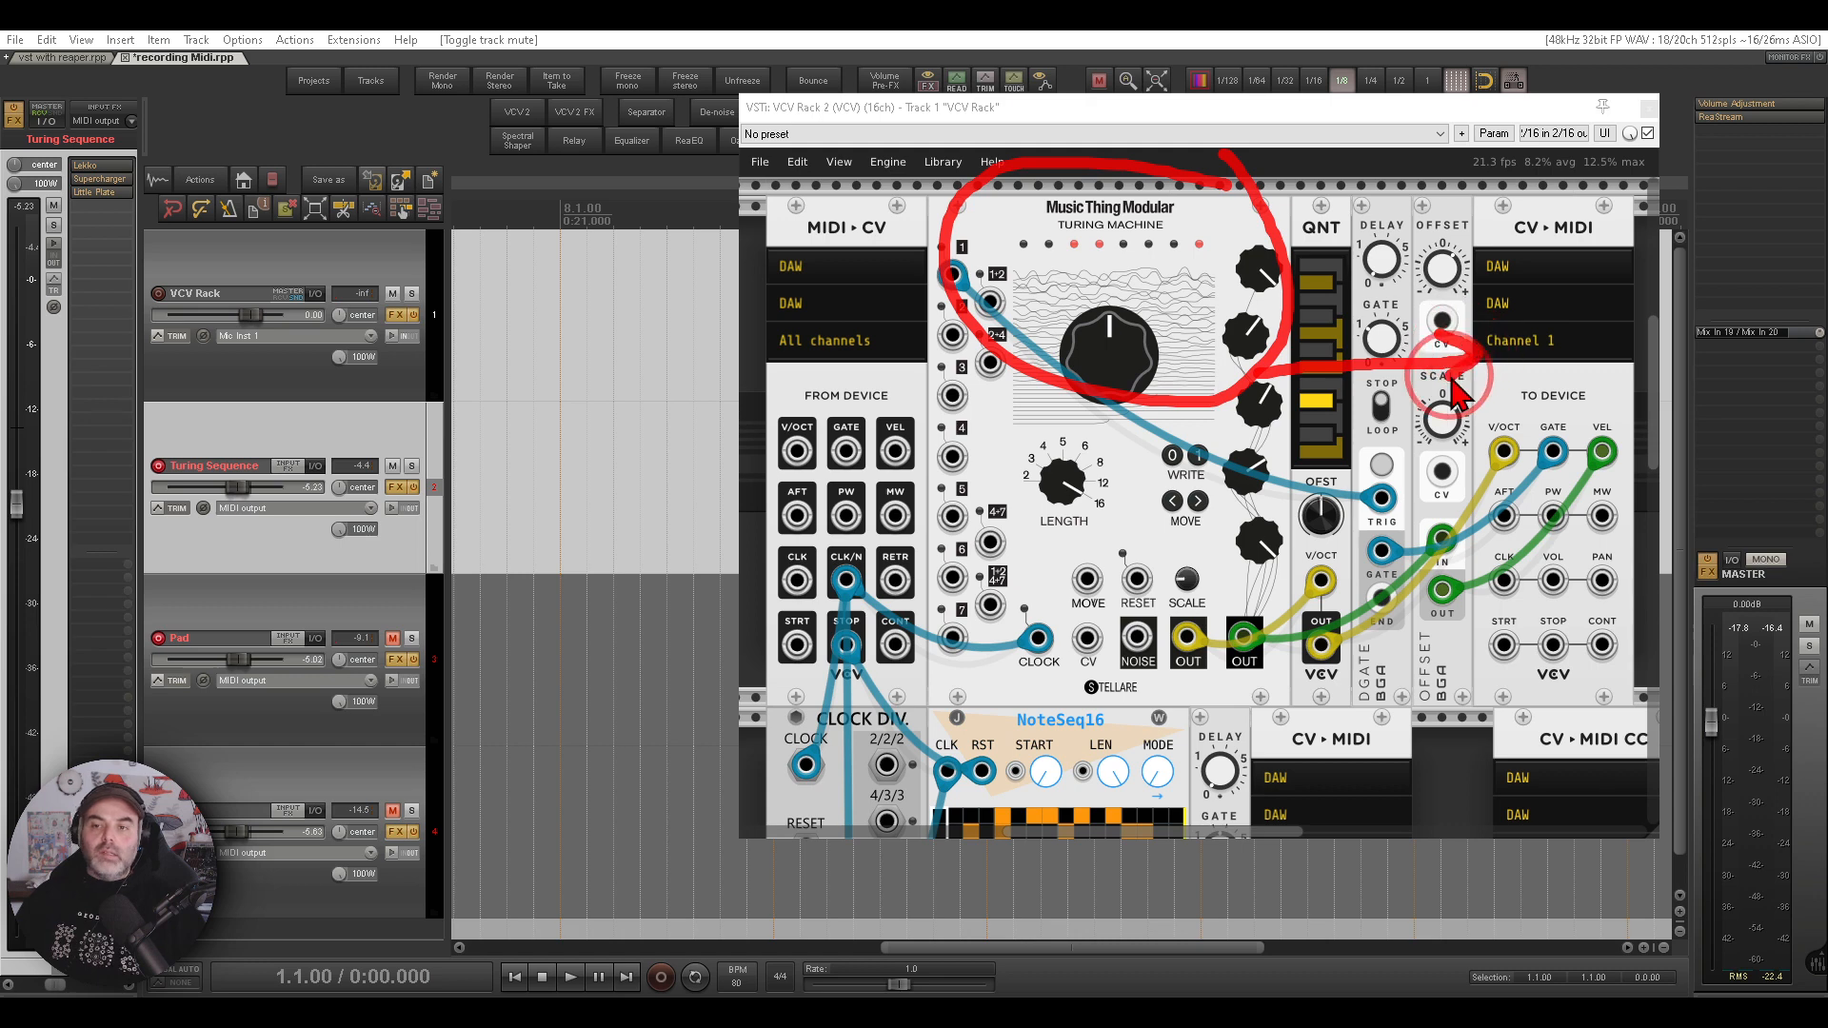
key("Escape")
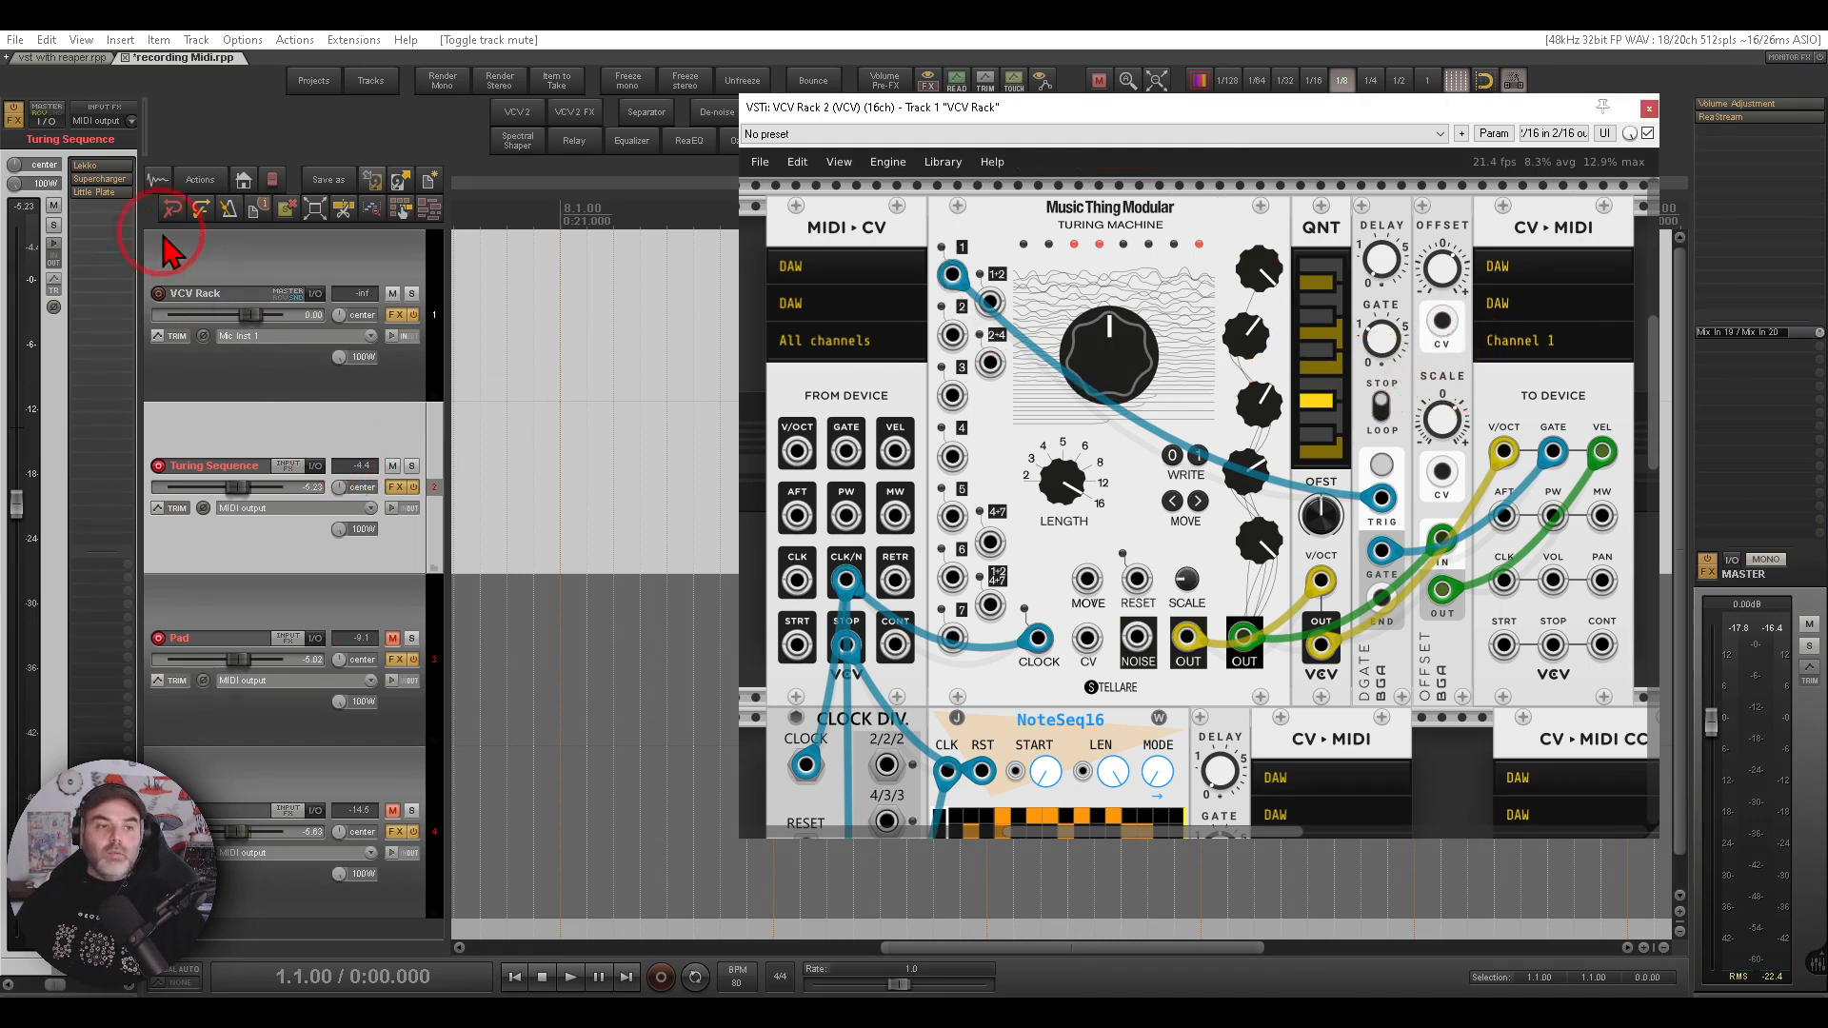
left_click(93, 165)
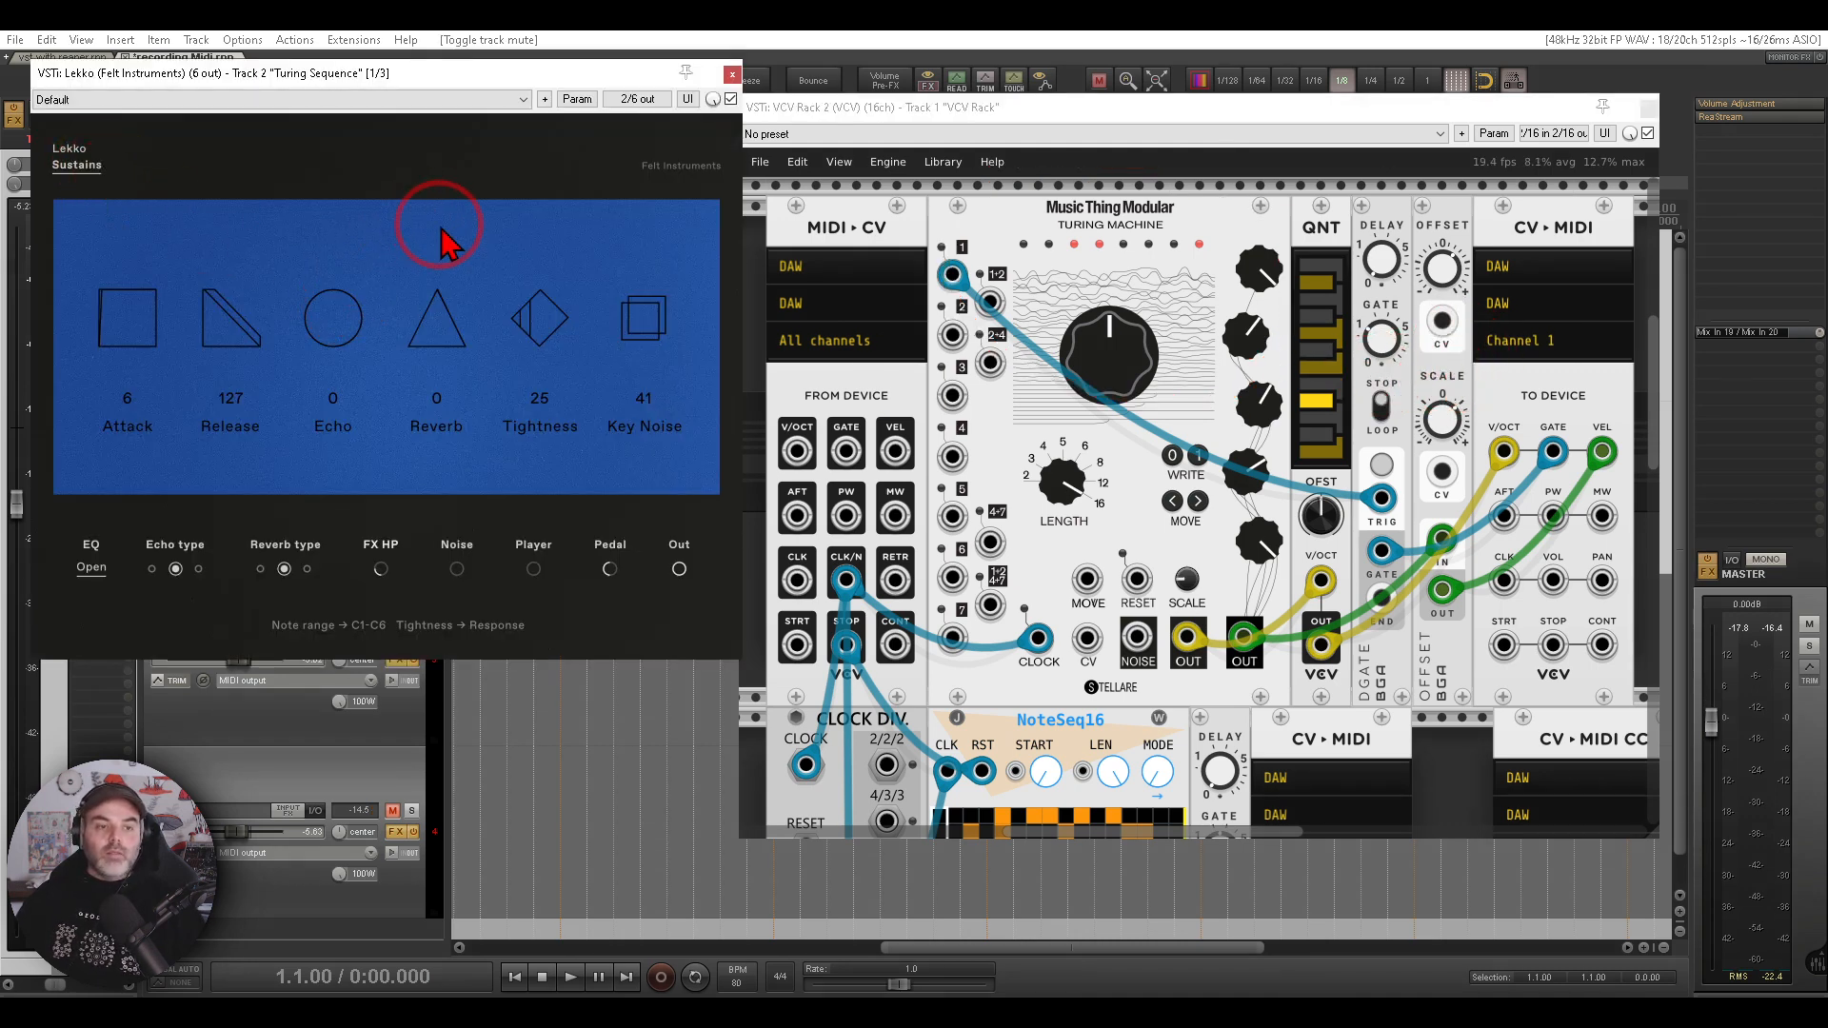
left_click(729, 78)
left_click(571, 977)
- Reset the Turing Machine's main knob to its default and mute the Turing Sequence track
left_click(884, 617)
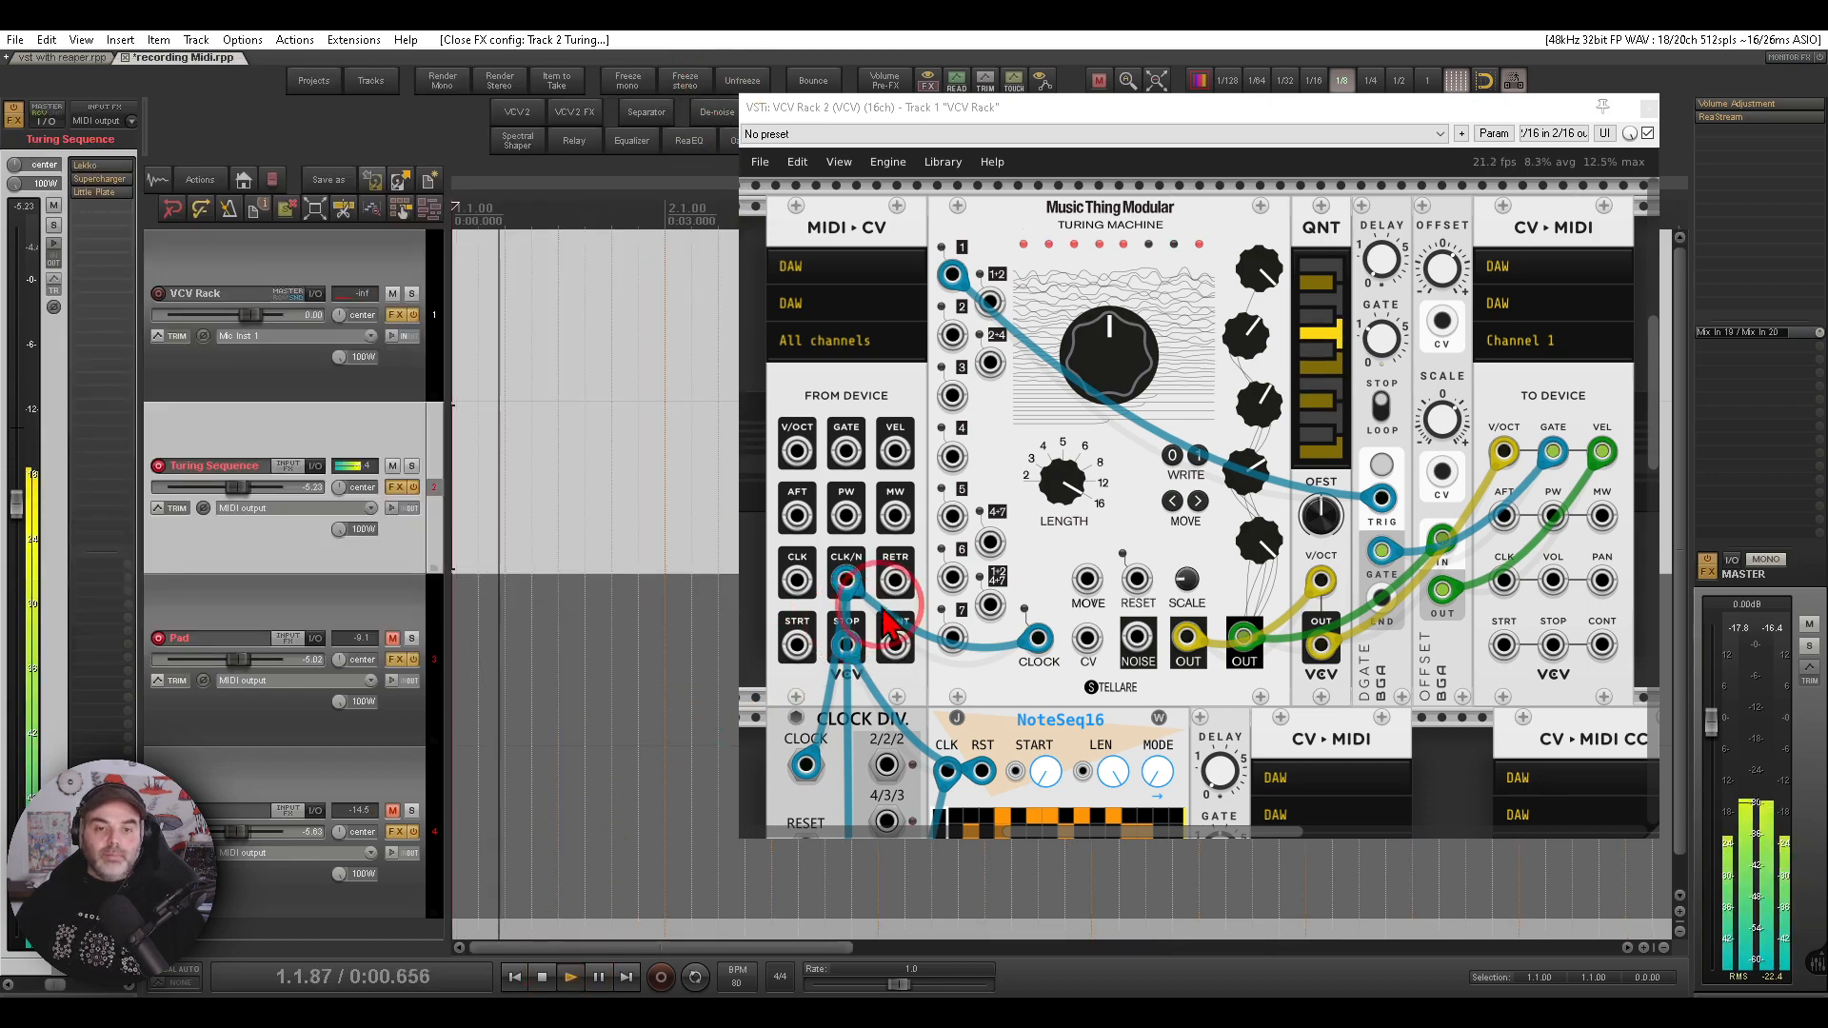
left_click(991, 515)
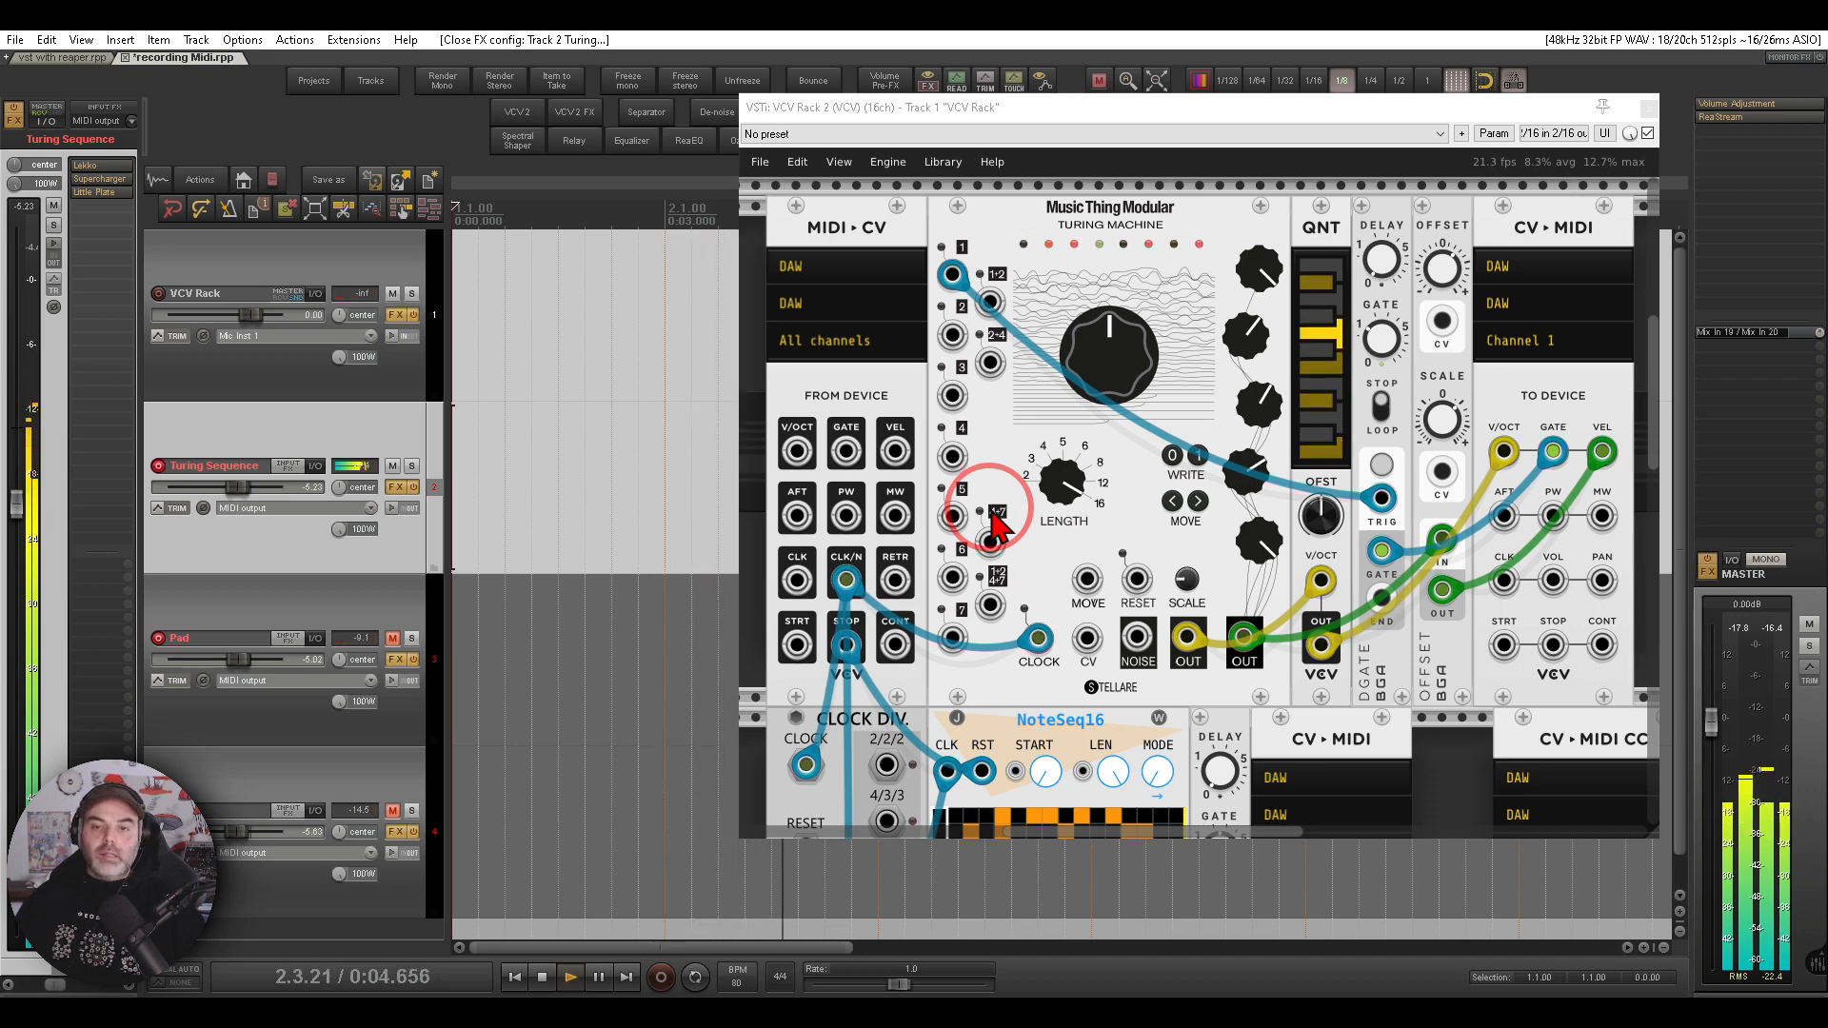
mouse_move(1124, 370)
left_mouse_down()
mouse_move(1196, 491)
mouse_move(1124, 370)
left_mouse_up()
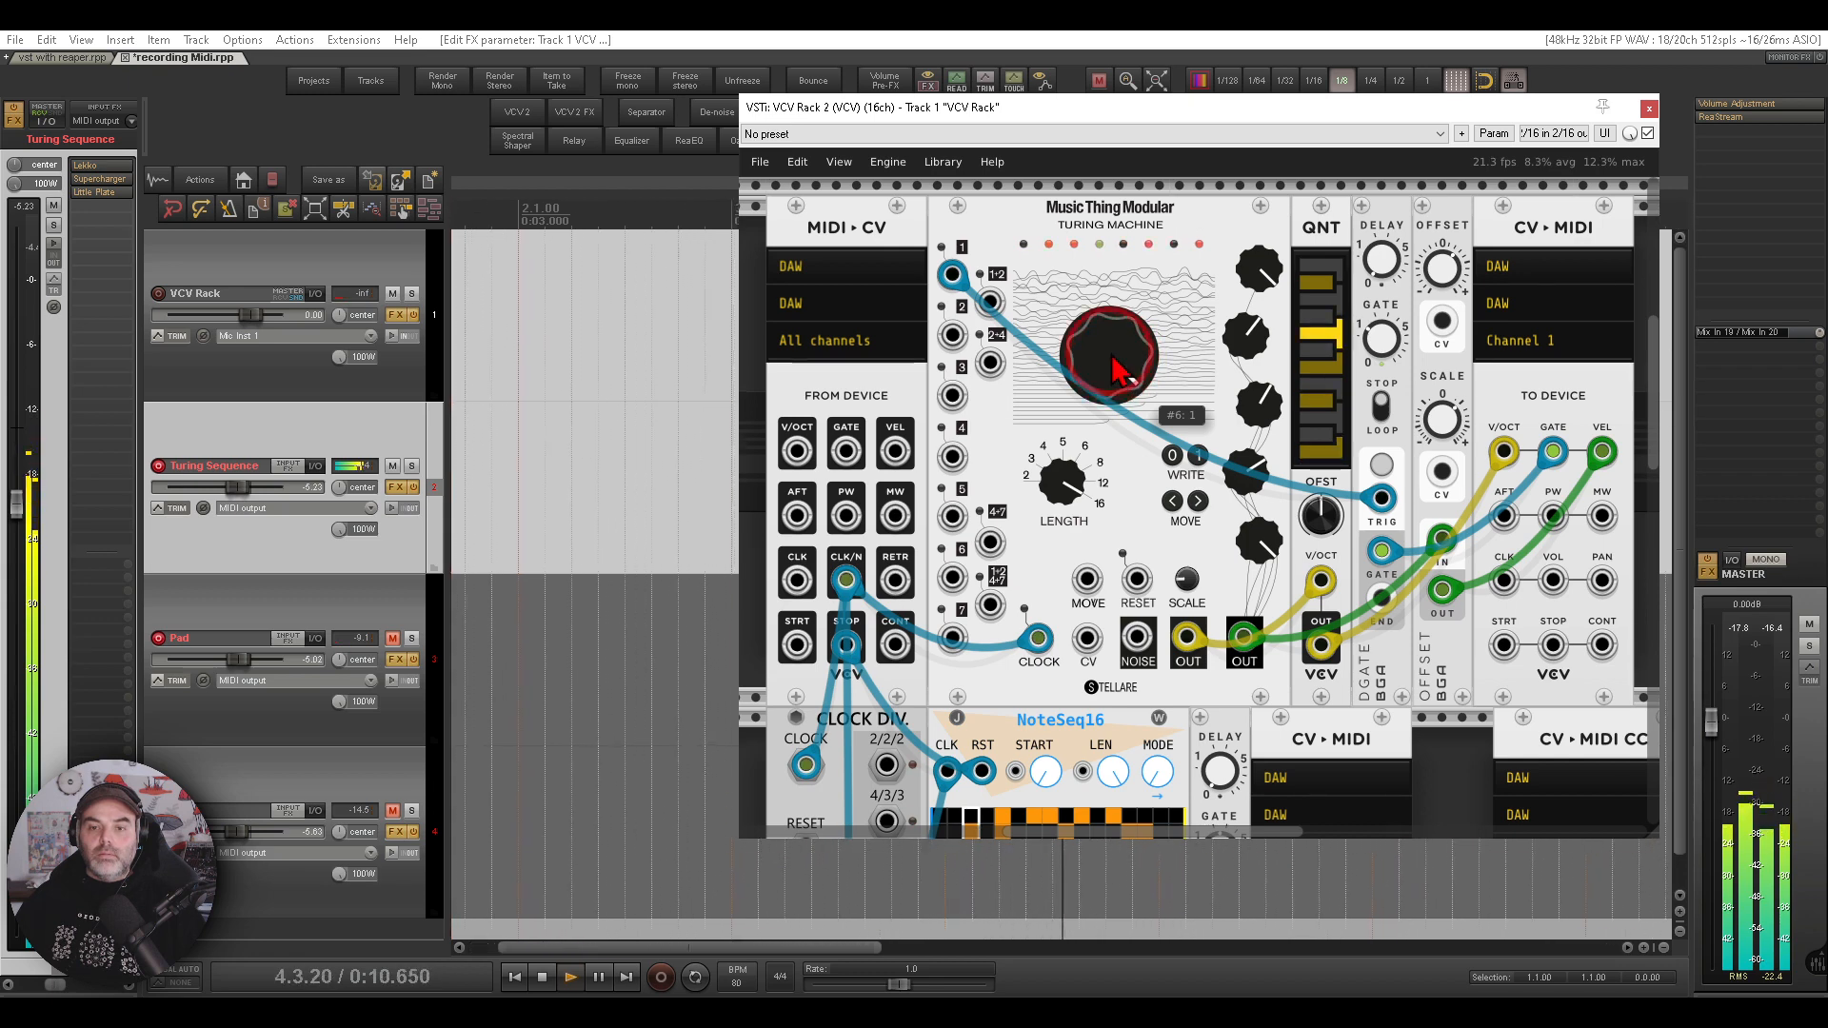
double_click(1114, 358)
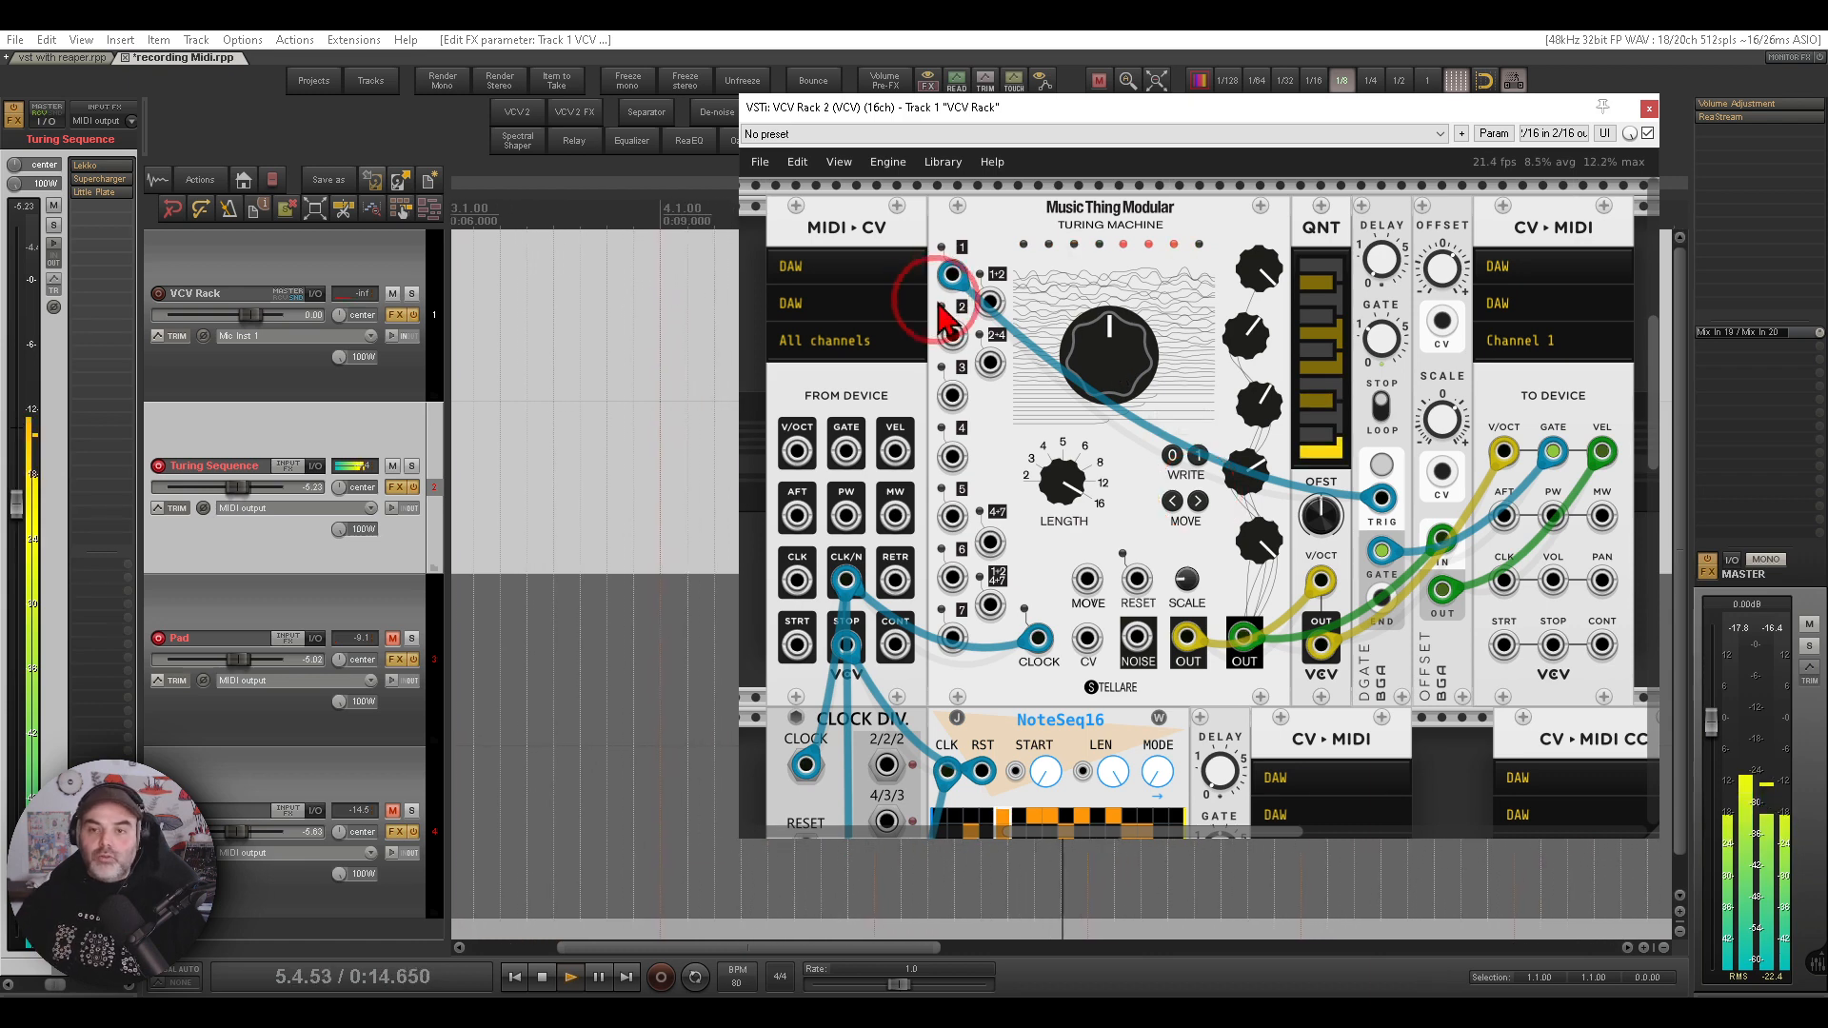
left_click(392, 465)
- Examine the NoteSeq16 CV-MIDI module on channel 2 and the Pad track's Jun-6V synth it drives
scroll(1043, 504, "down", 5)
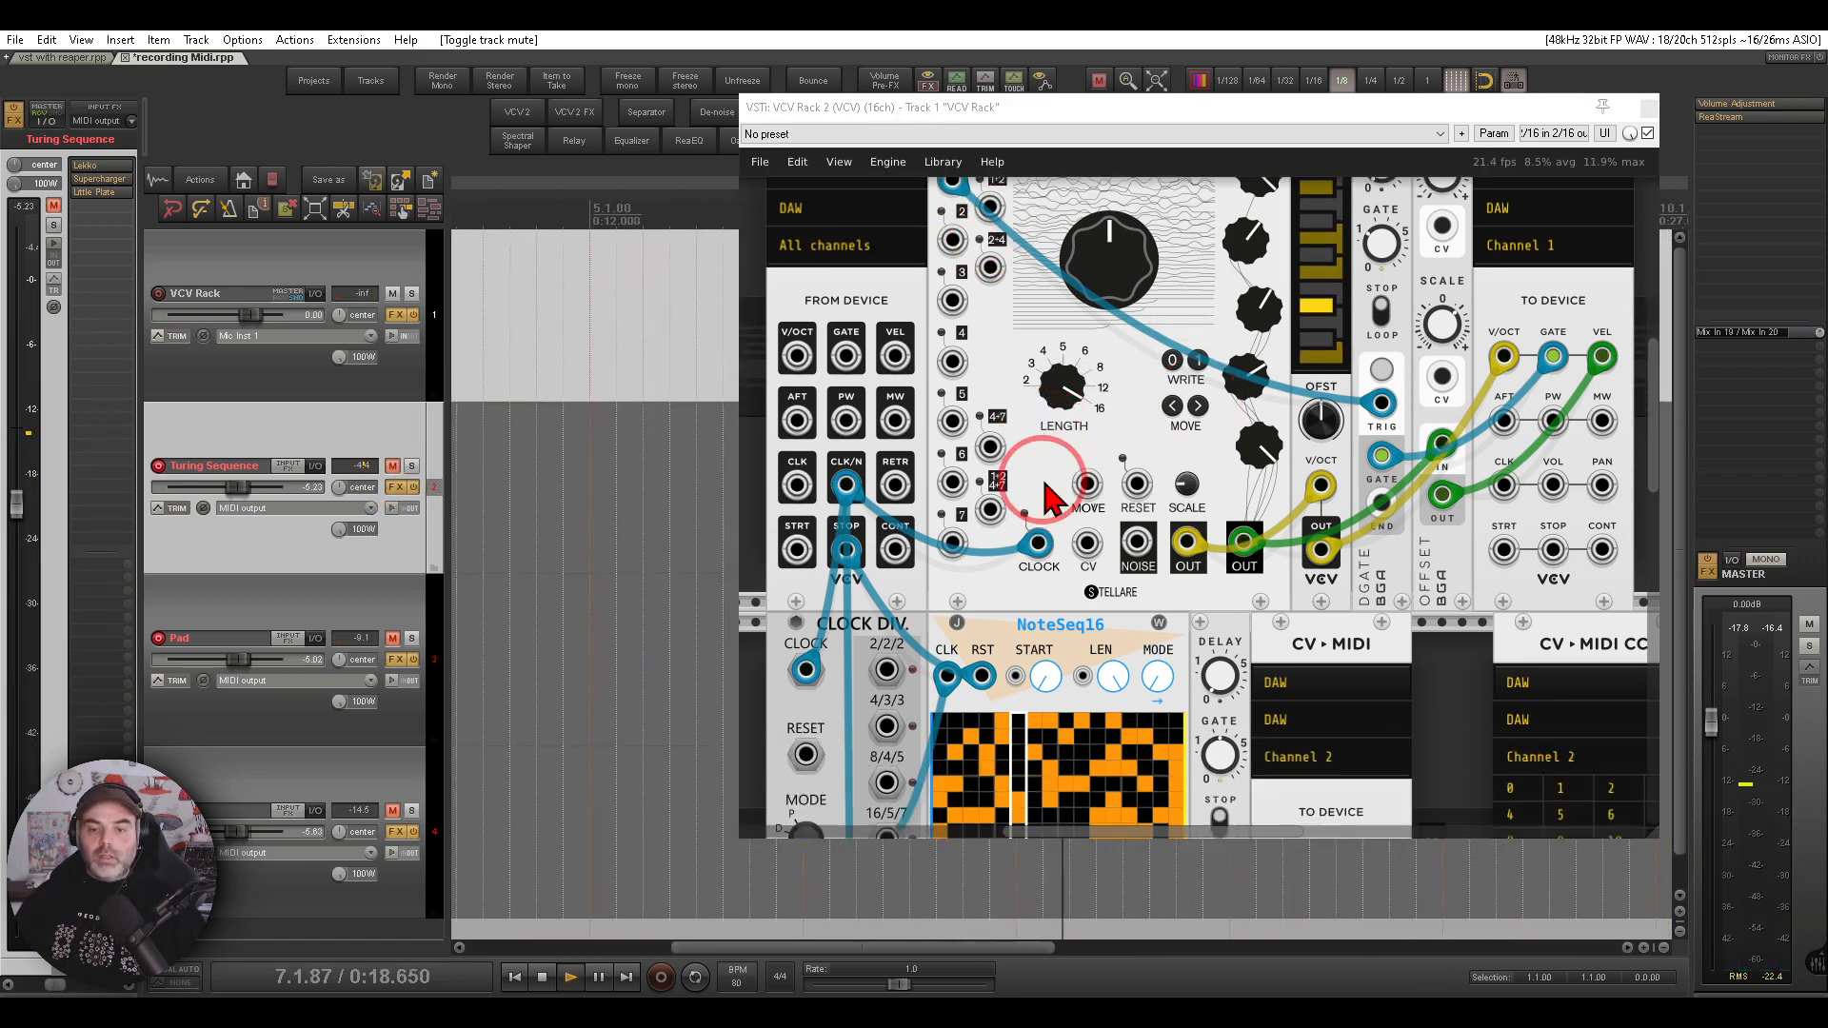
scroll(1048, 495, "down", 1)
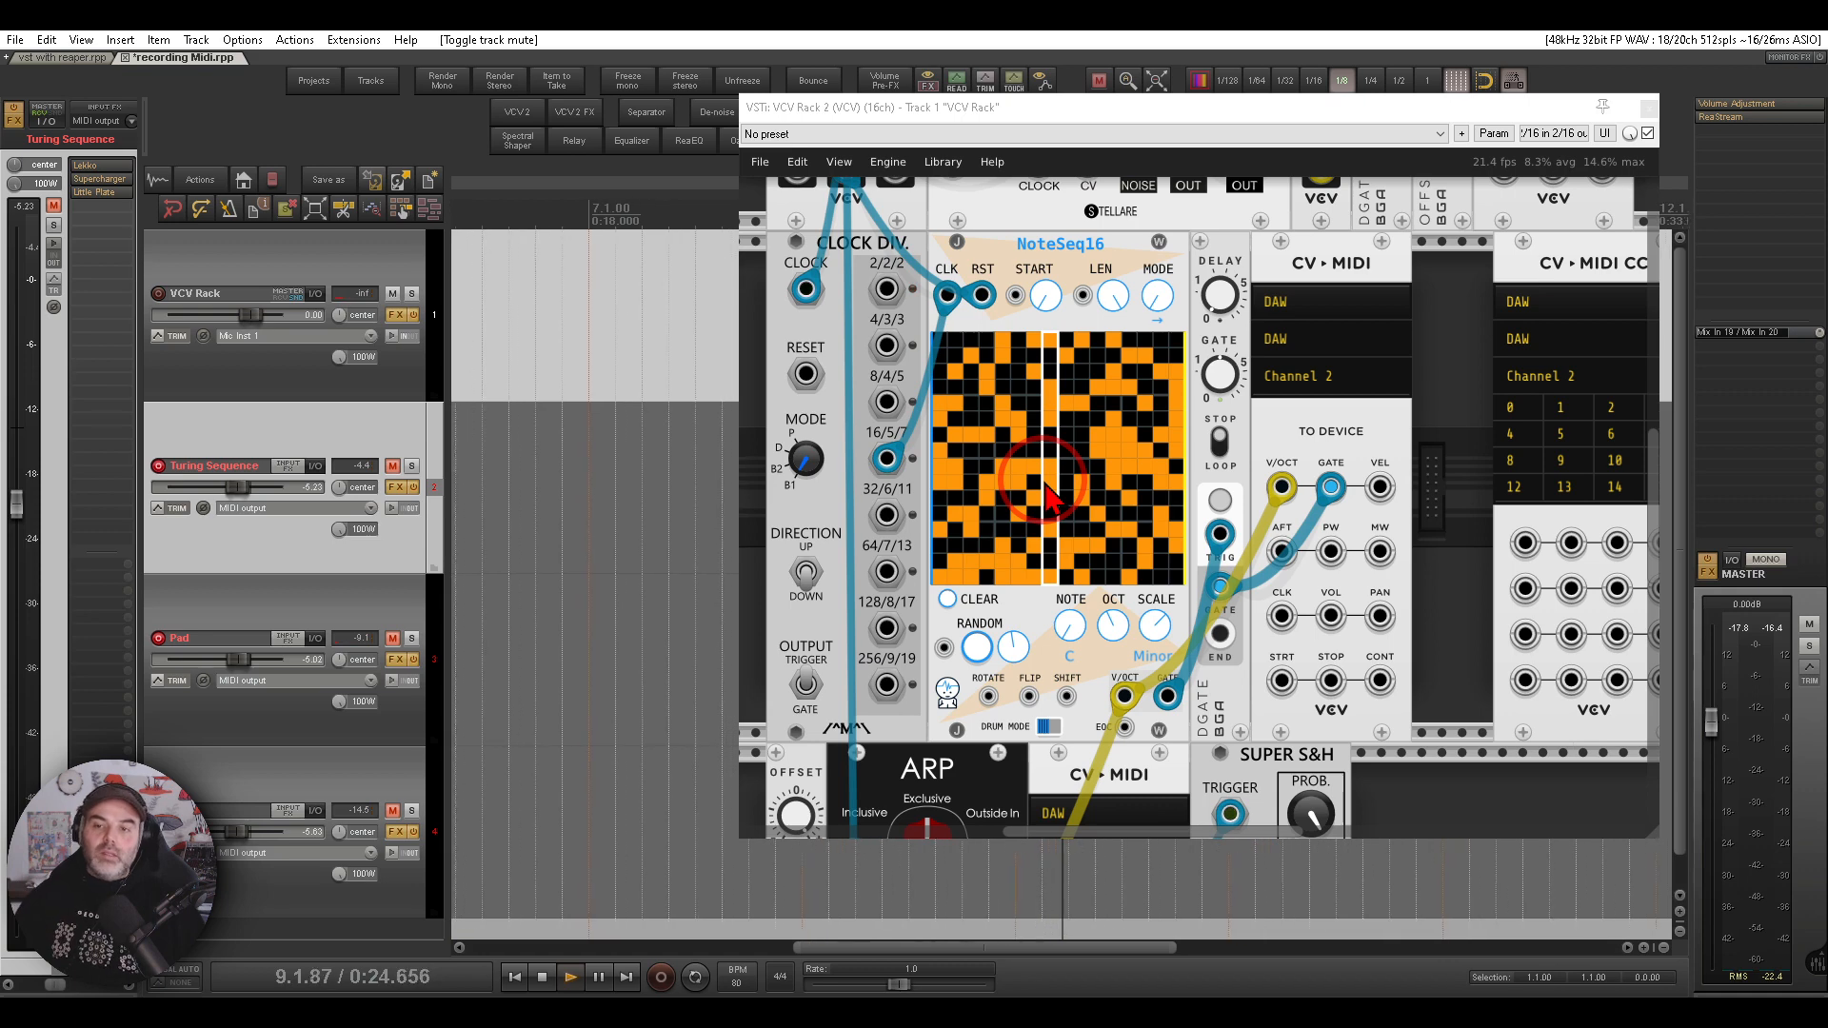
mouse_move(1371, 353)
left_mouse_down()
mouse_move(1228, 400)
mouse_move(1386, 357)
left_mouse_up()
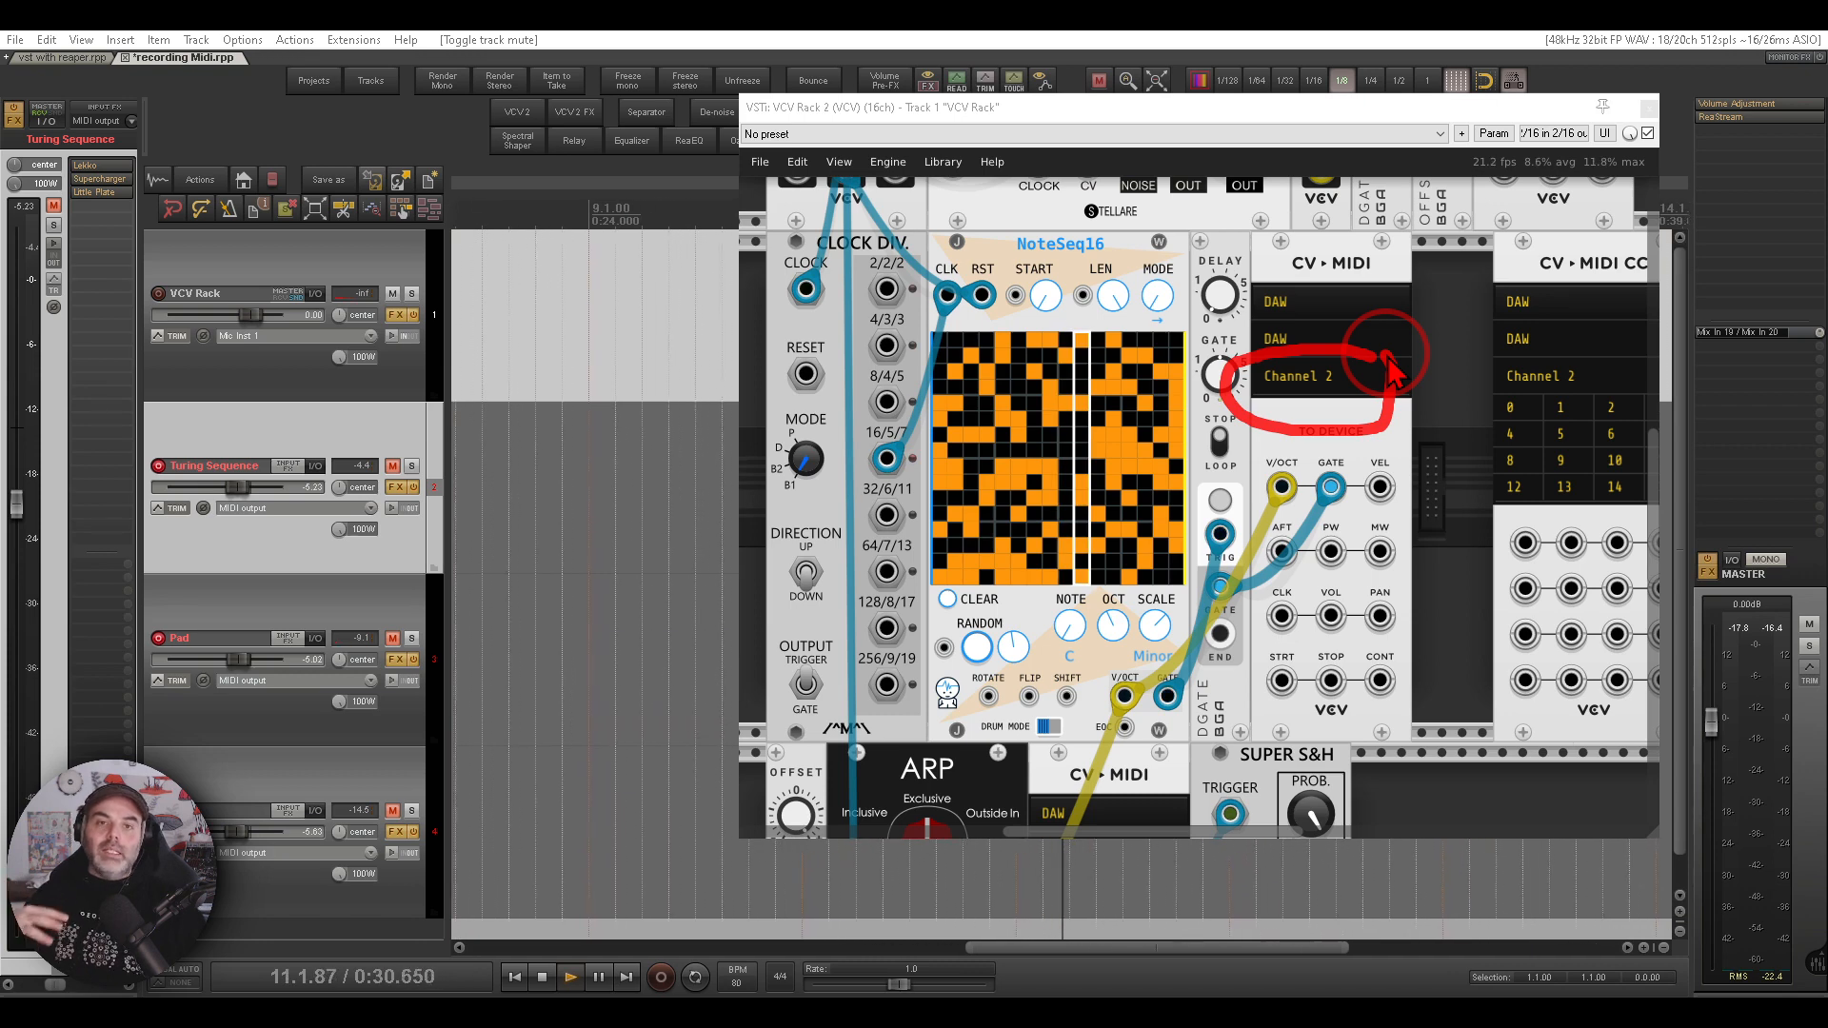
key("Escape")
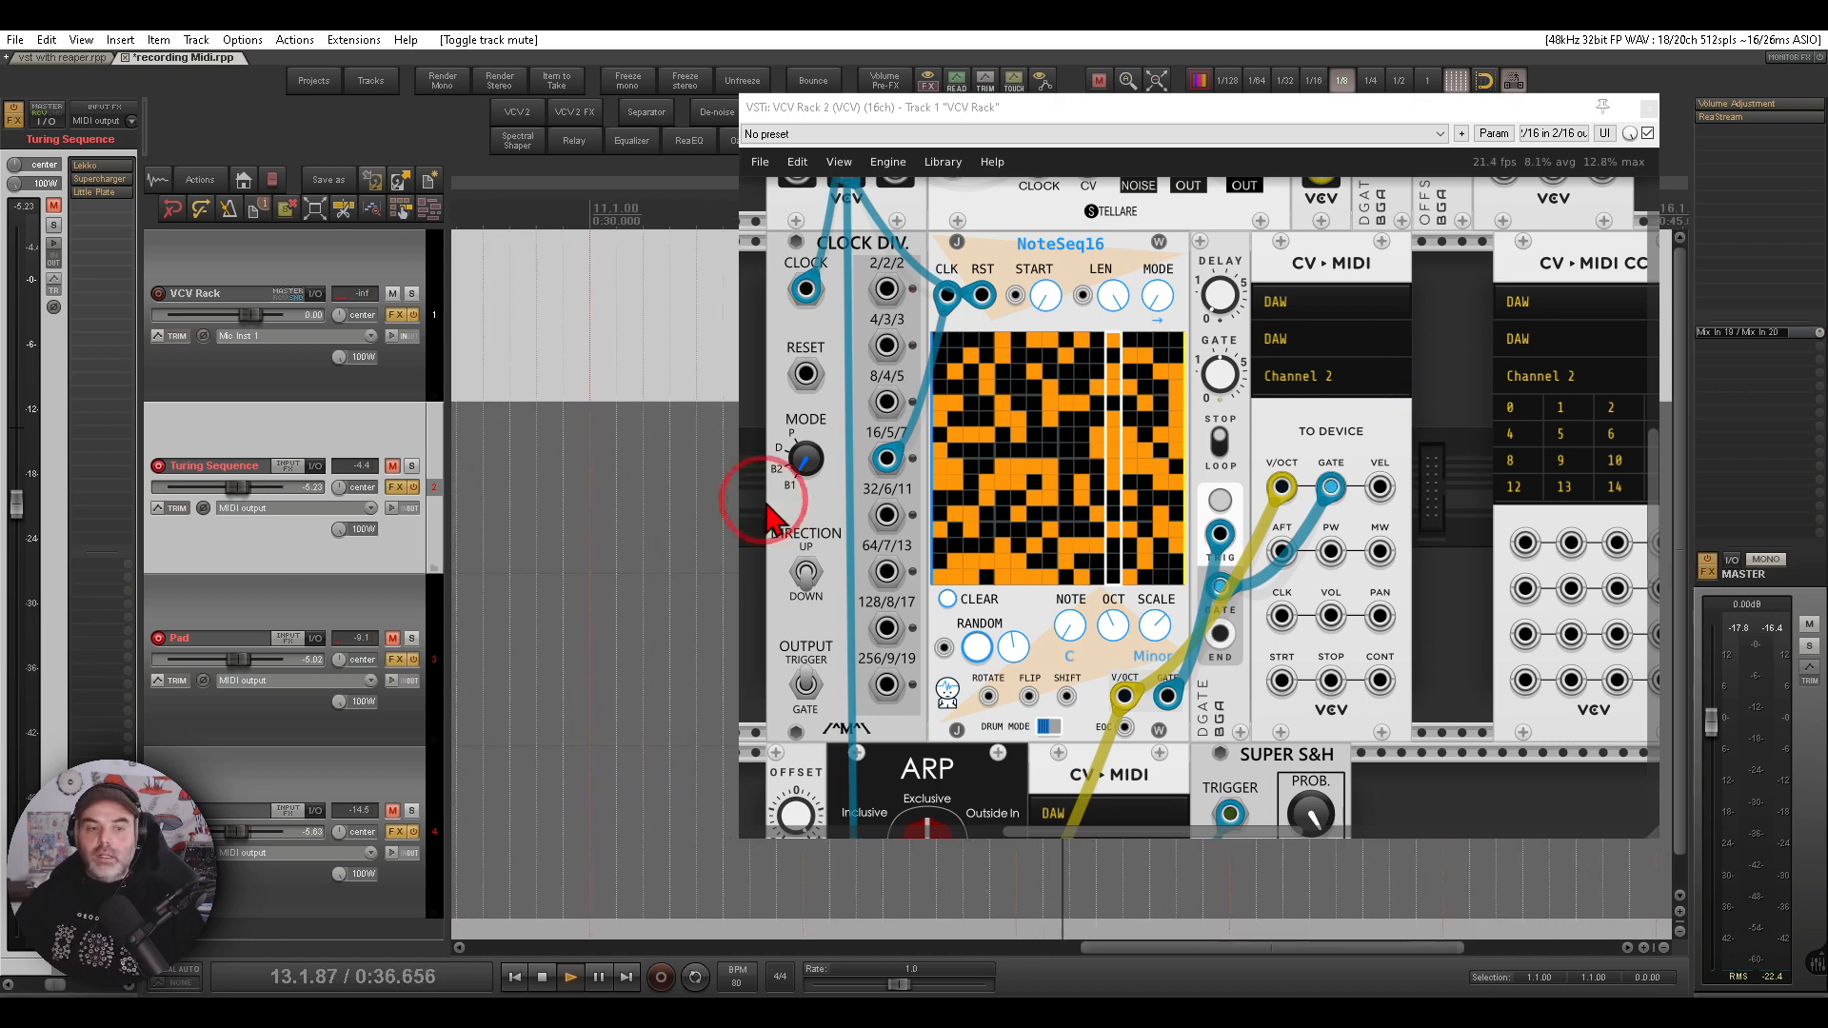
left_click(266, 619)
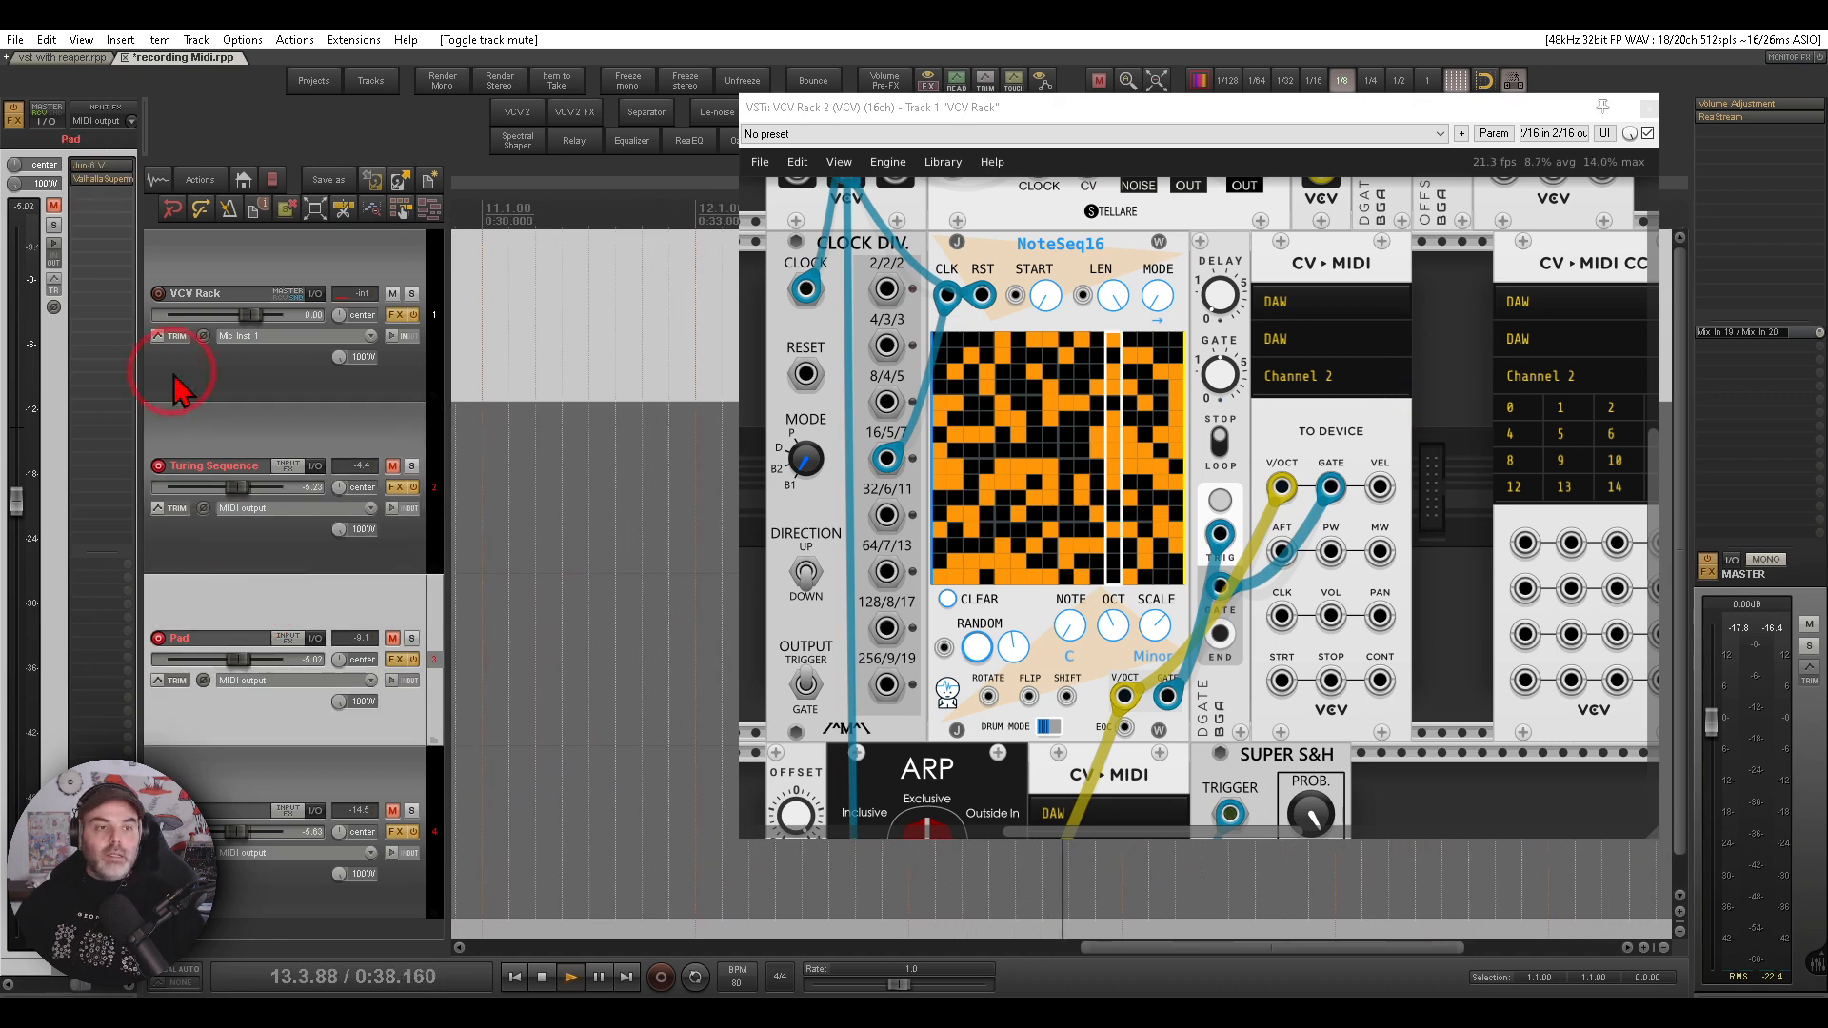
left_click(92, 167)
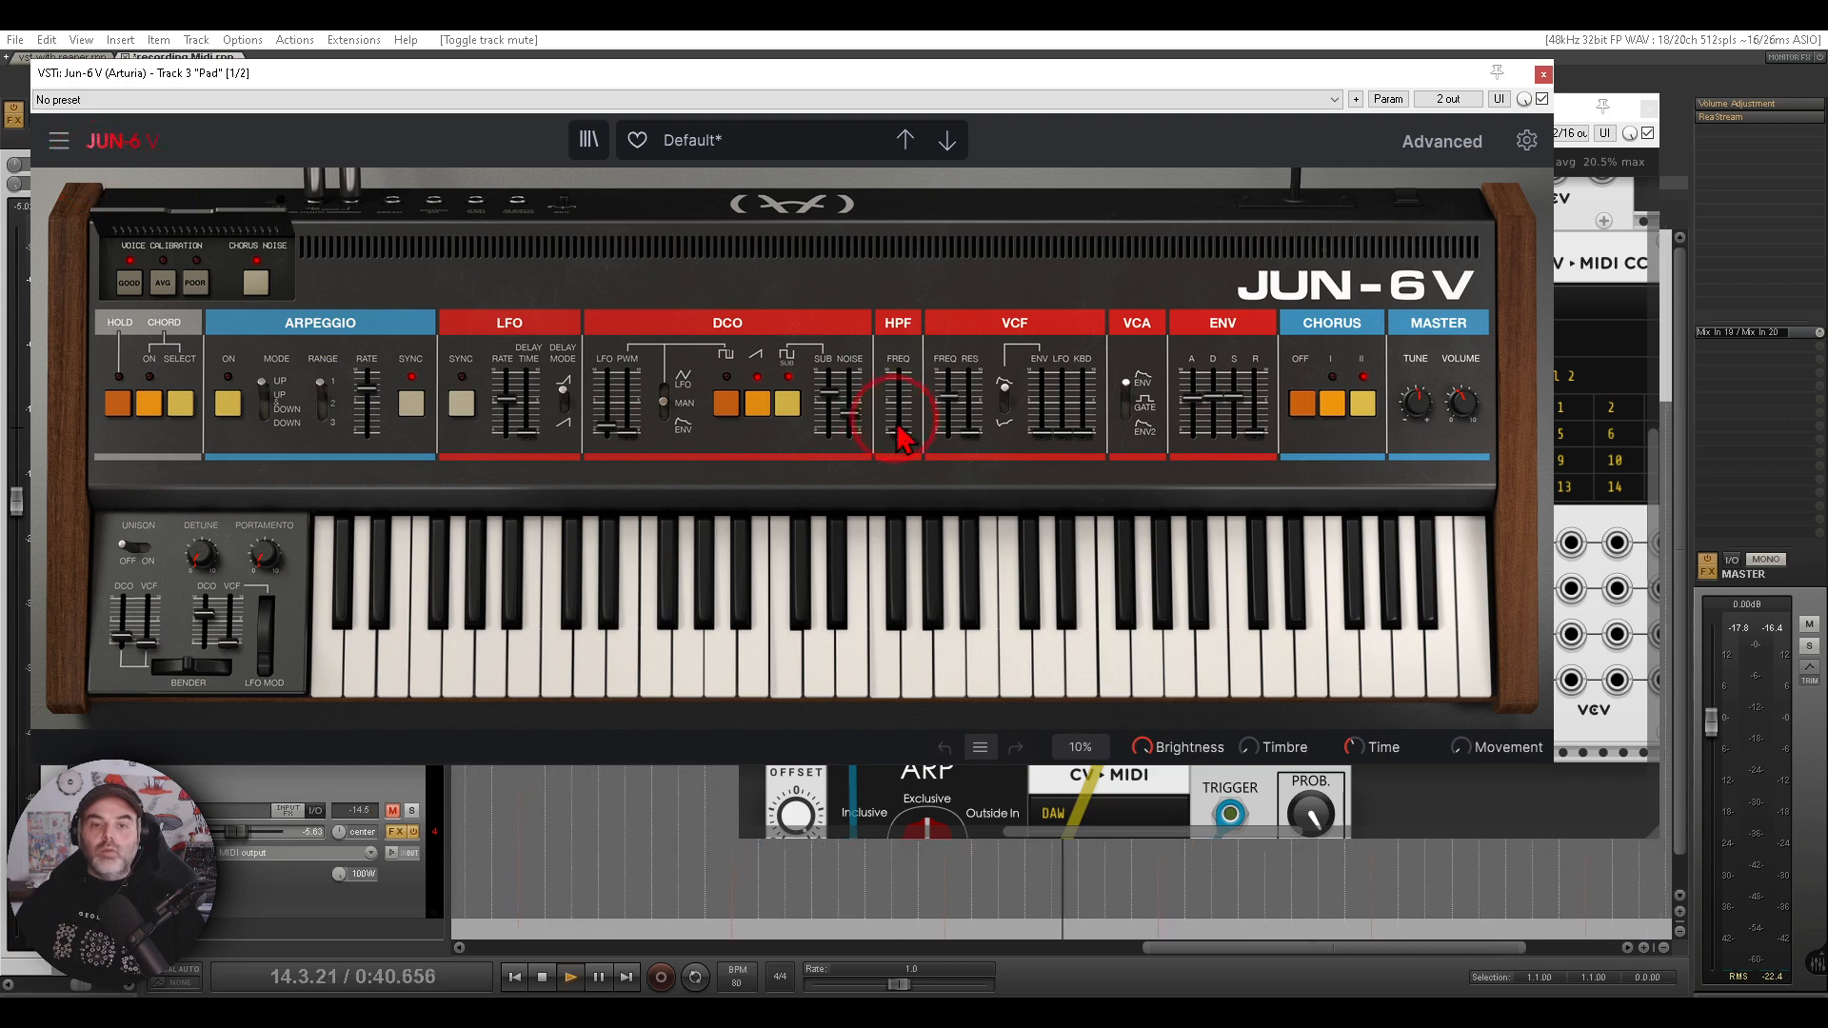
left_click(972, 369)
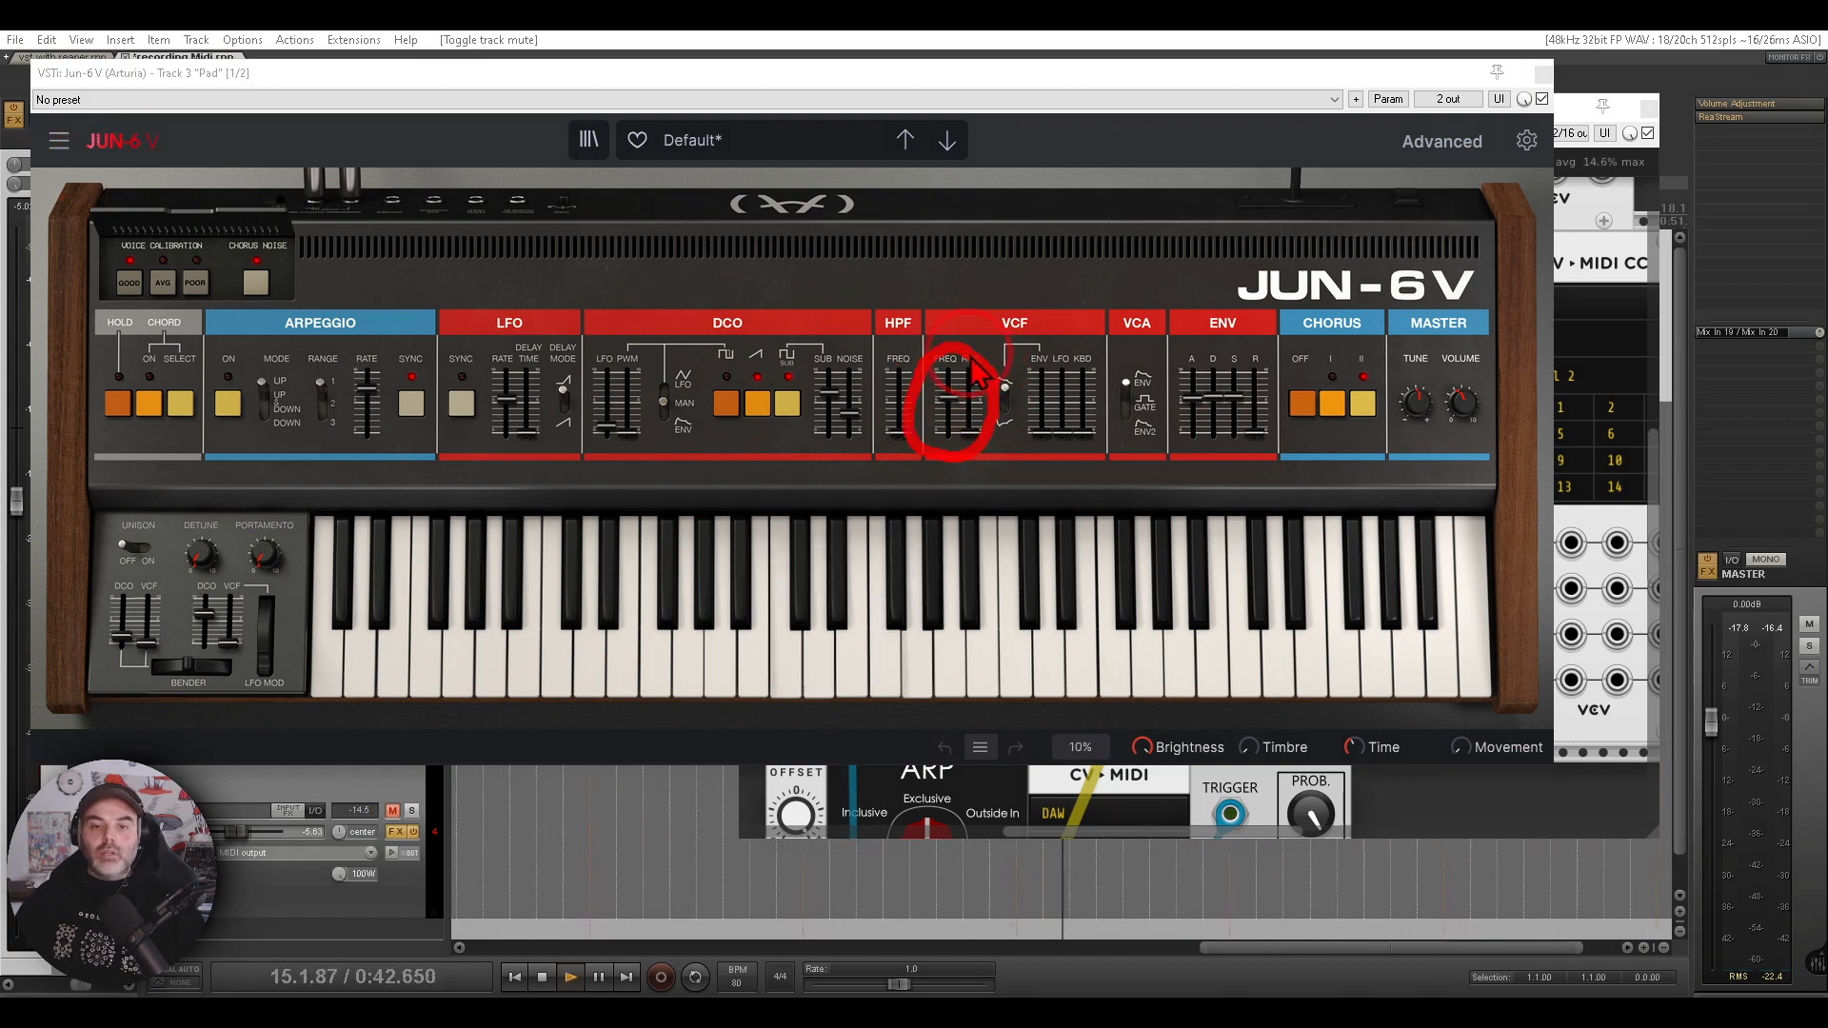
left_click(1543, 74)
- Examine the channel 2 CV-MIDI CC module feeding the Pad track, toggling the Pad track's mute
left_click_drag(1464, 351, 1120, 368)
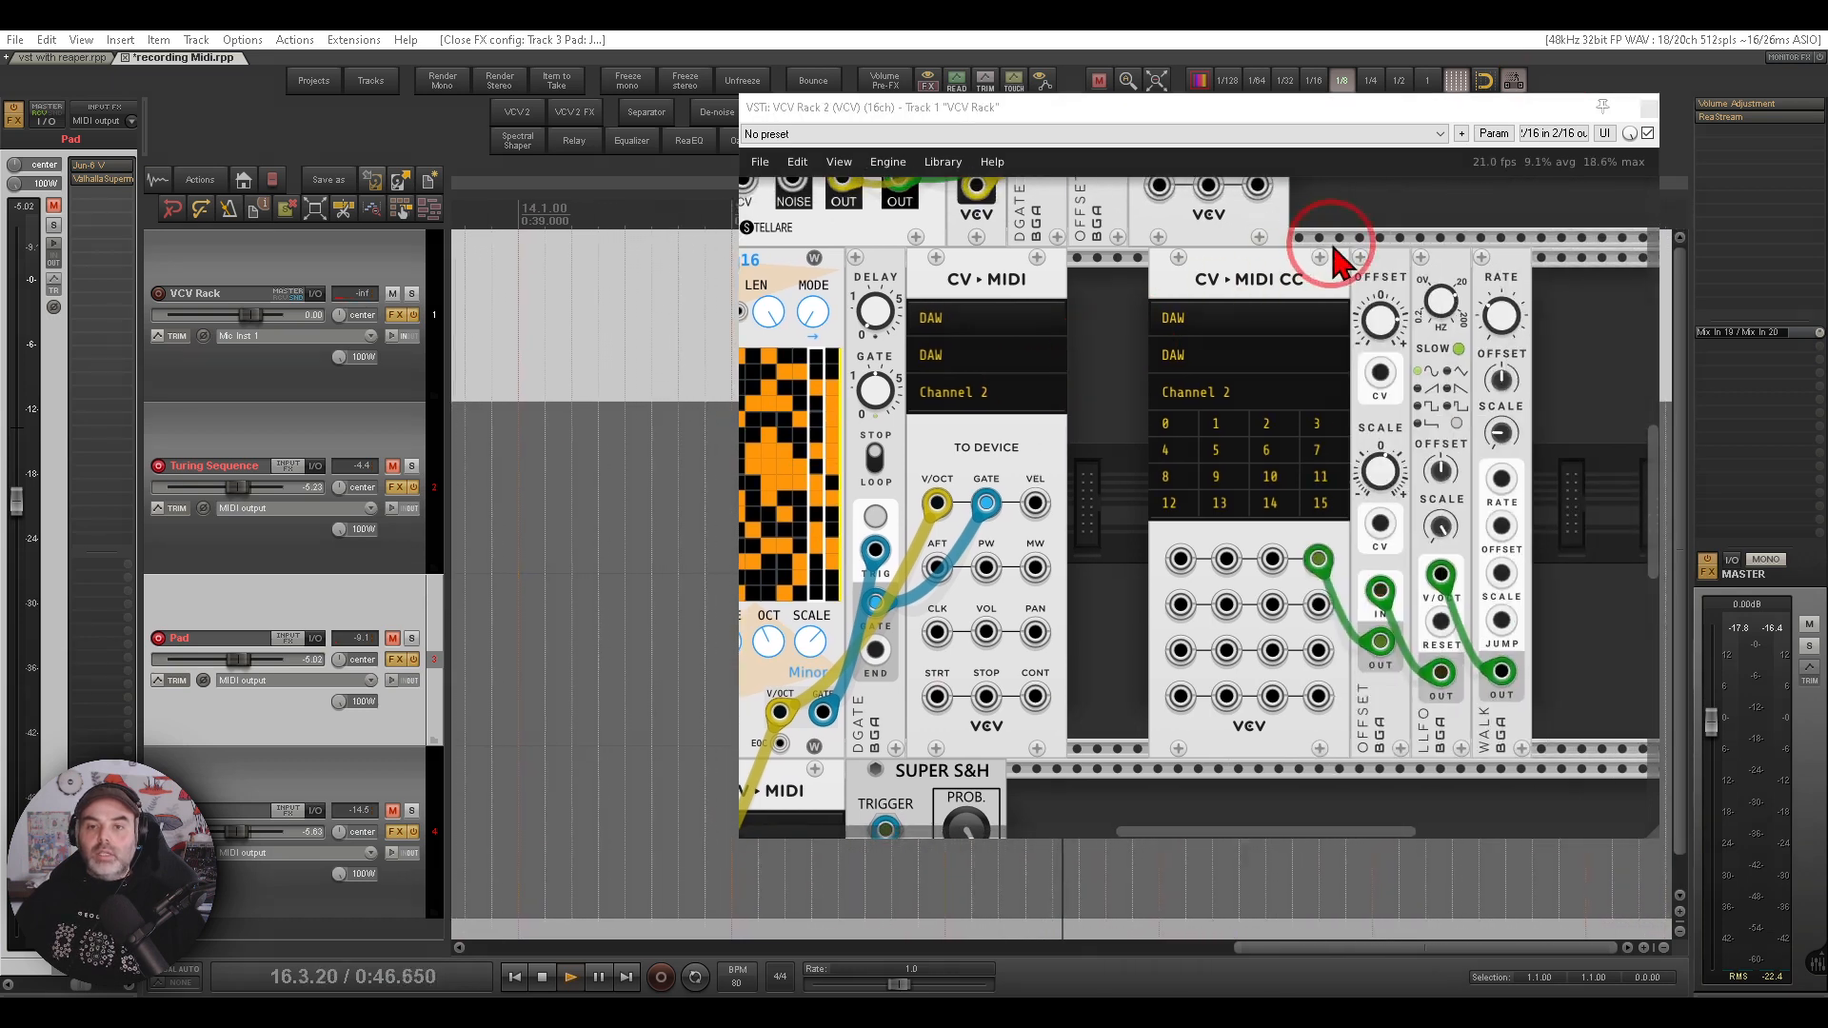
mouse_move(1334, 245)
left_mouse_down()
mouse_move(1148, 292)
mouse_move(1363, 277)
left_mouse_up()
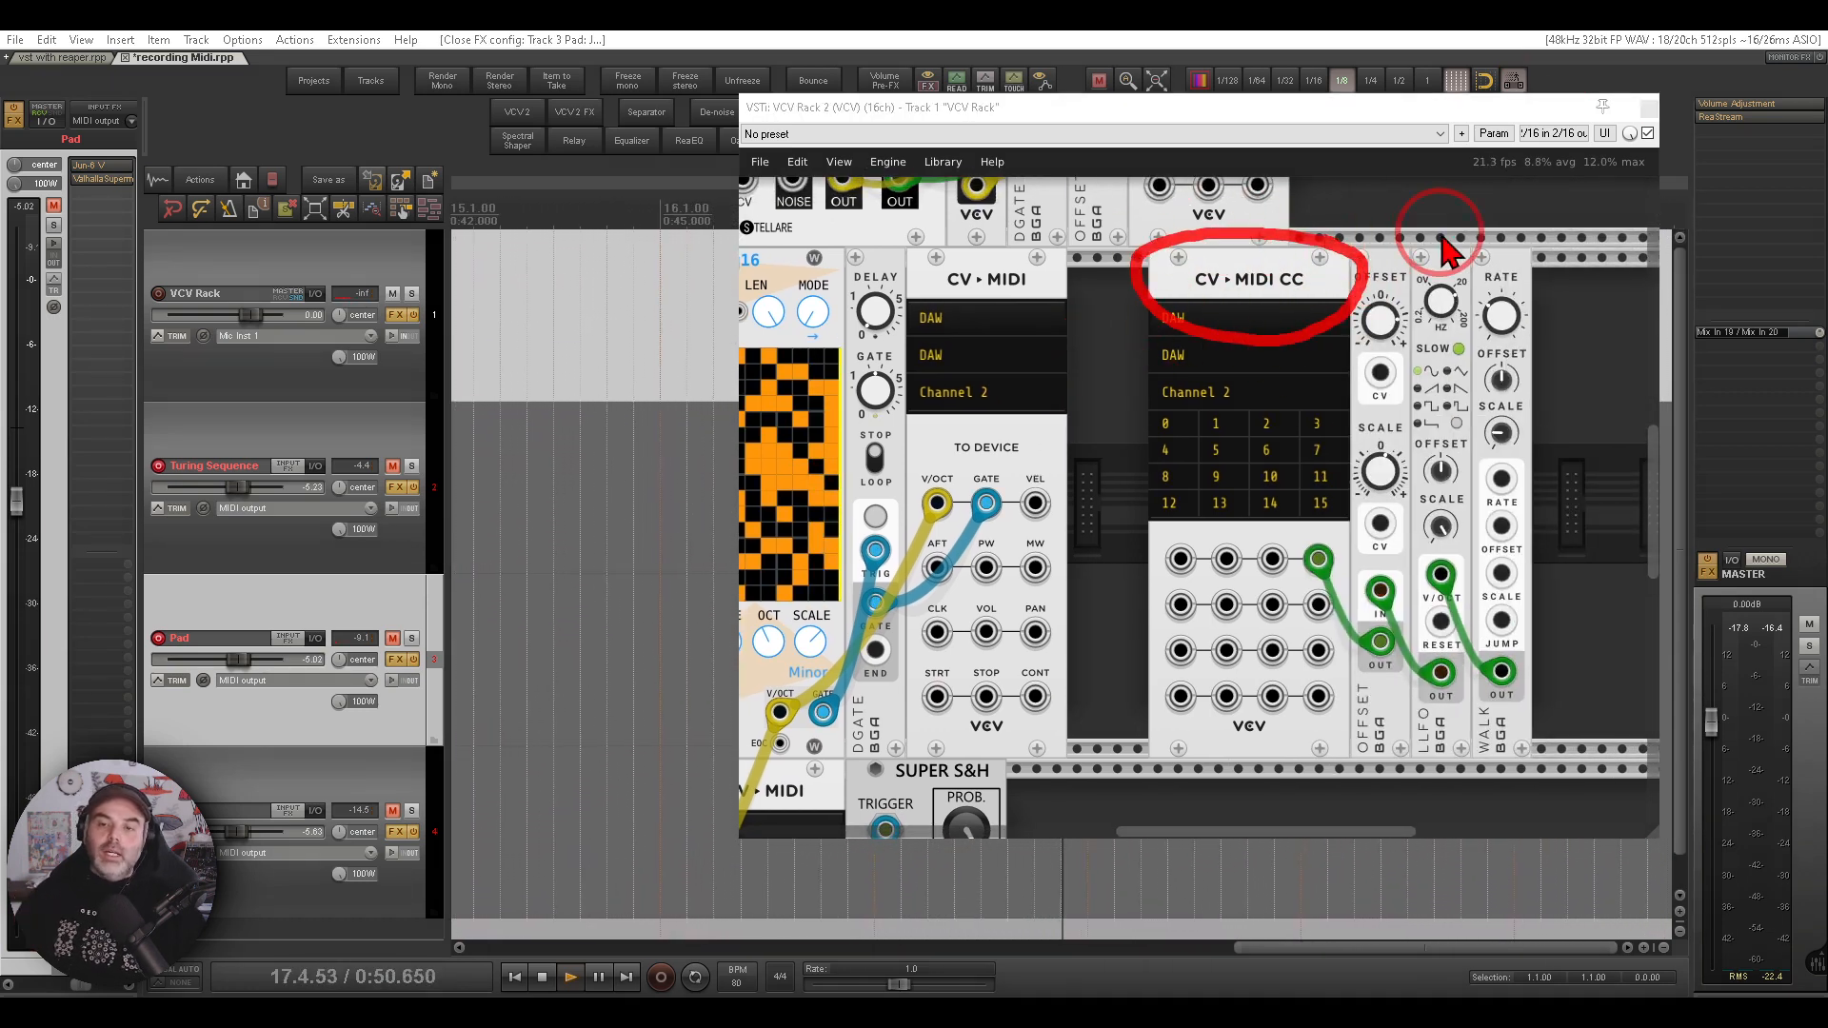
left_click_drag(1244, 359, 1276, 405)
key("Escape")
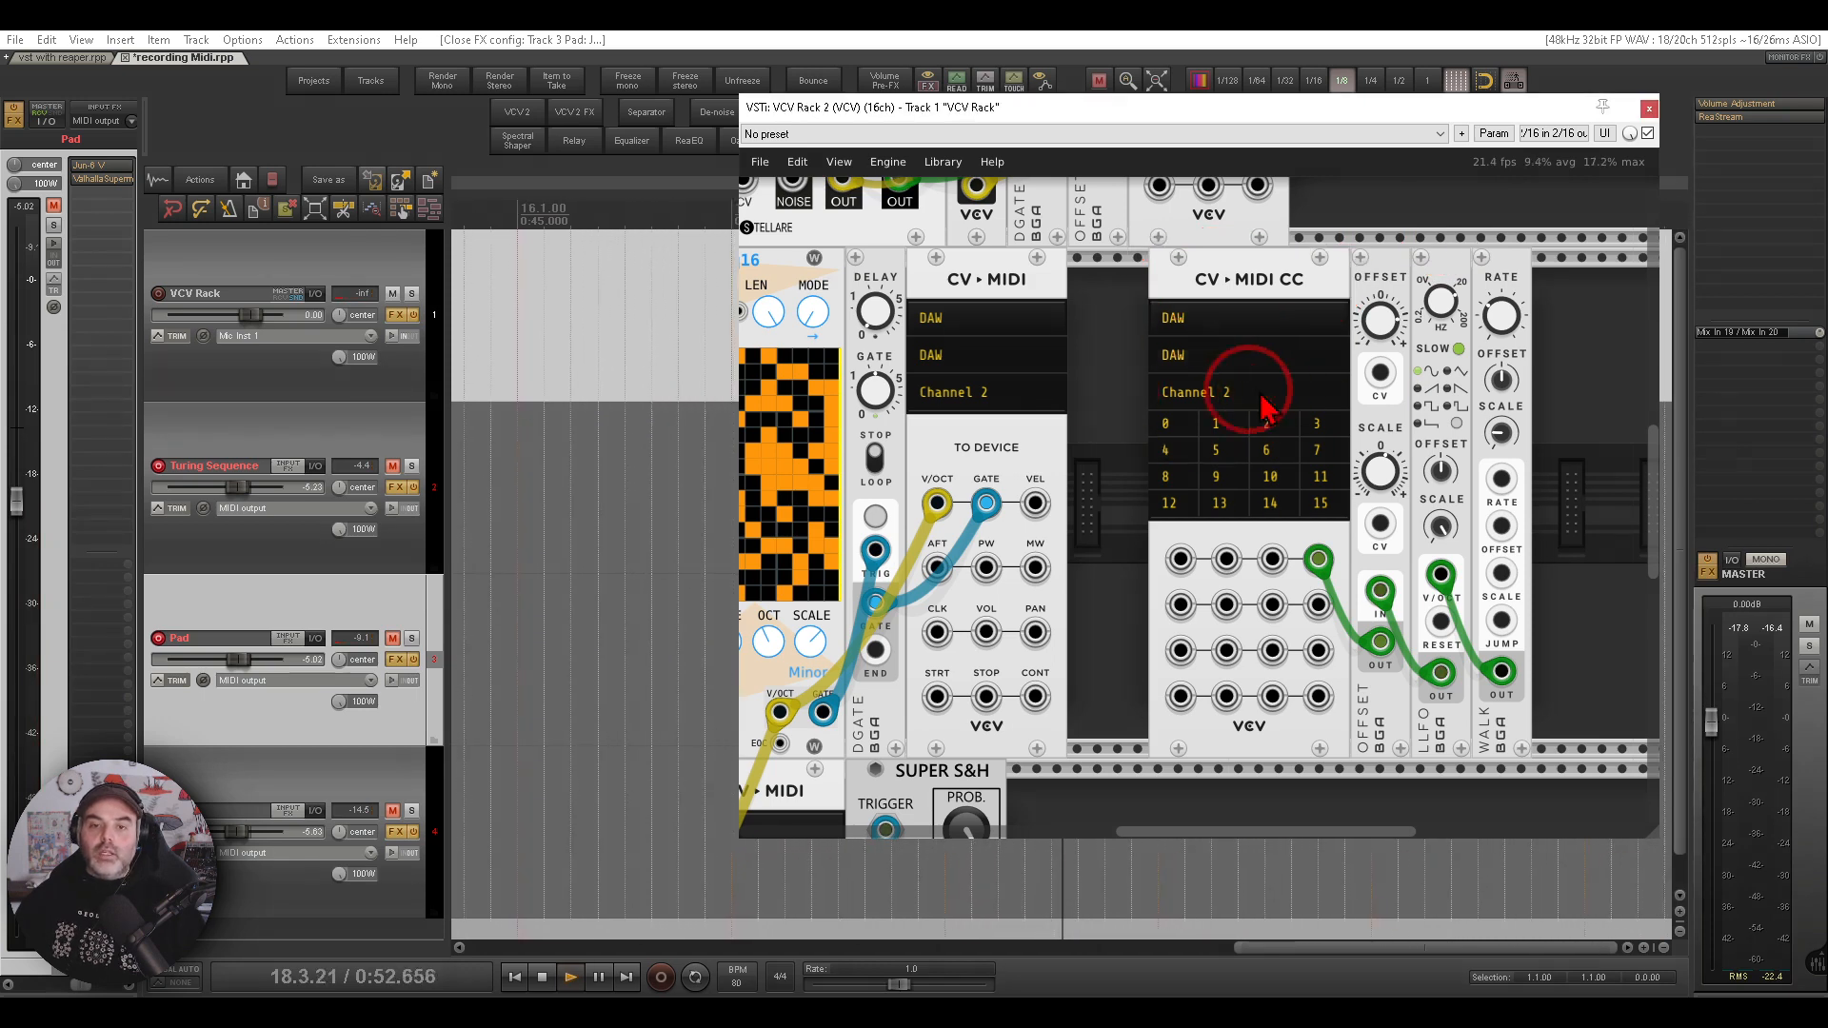
mouse_move(1101, 390)
left_mouse_down()
mouse_move(1355, 377)
mouse_move(1442, 317)
left_mouse_up()
left_click(393, 638)
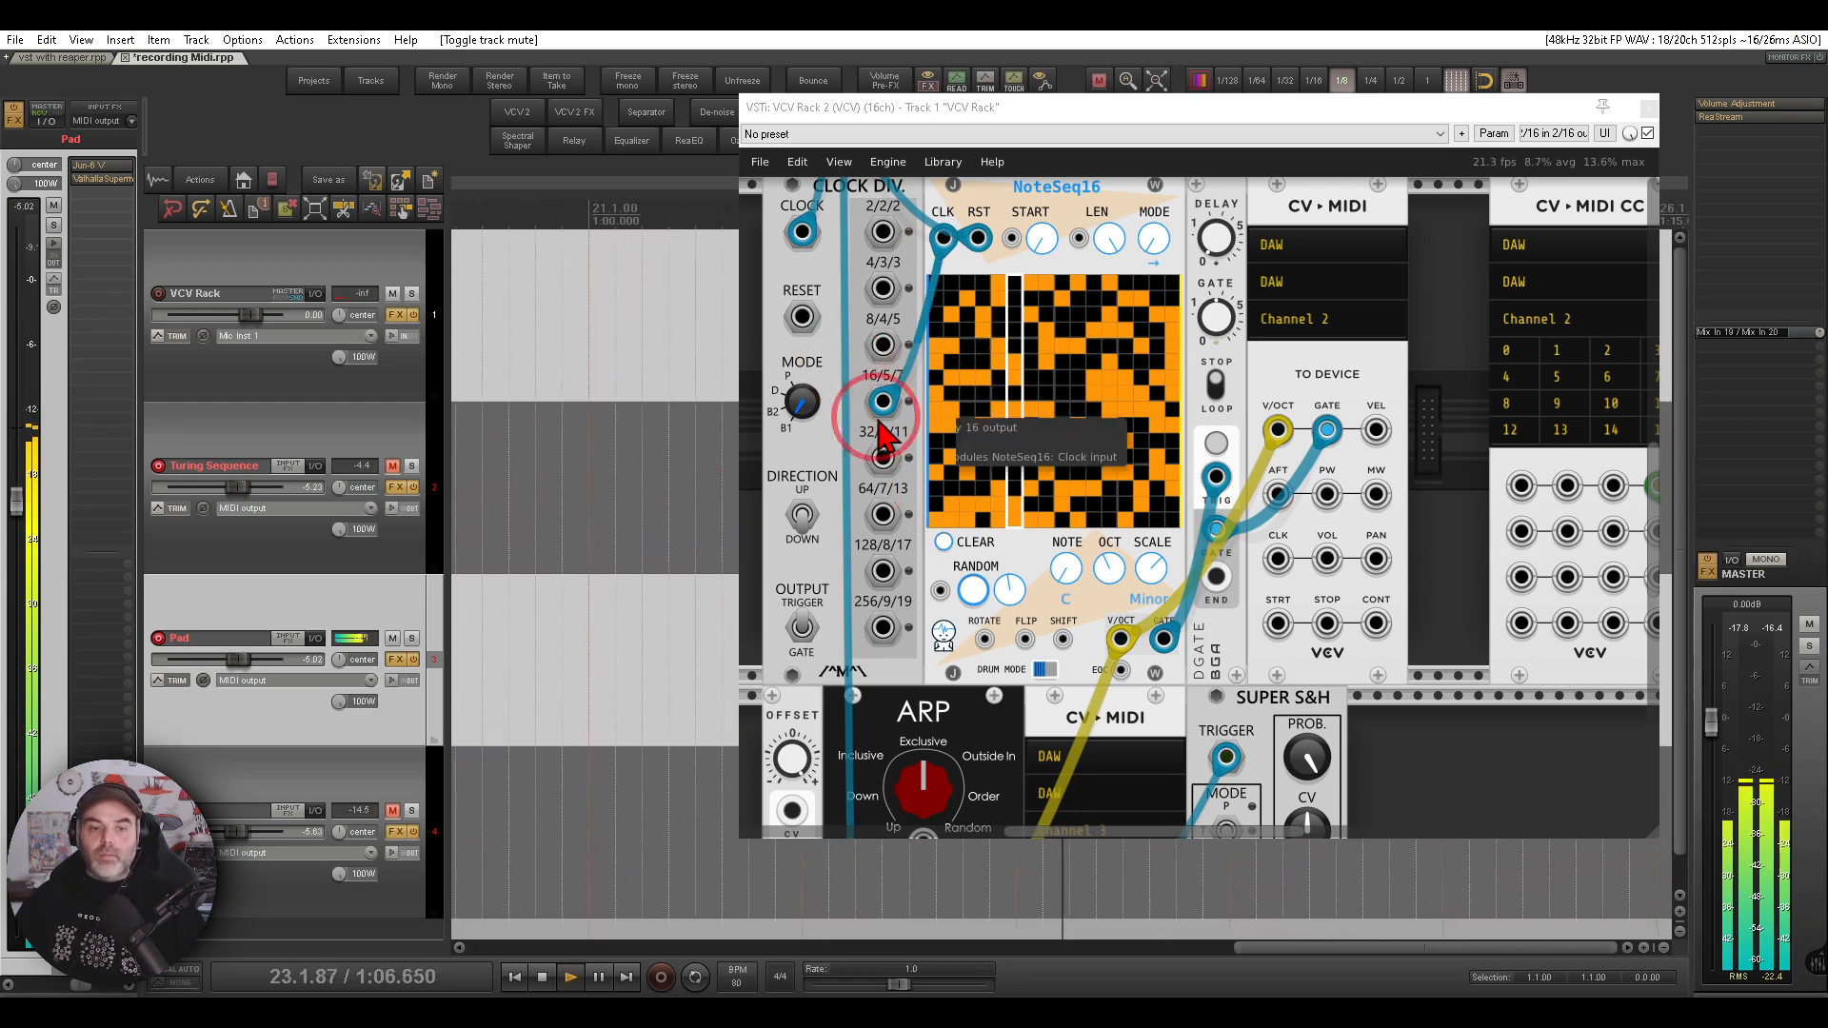
left_click(392, 637)
- Examine the ARP module's CV-MIDI on channel 3 and the ARP track's Buchla Easel V instrument
left_click(1033, 515)
scroll(1033, 514, "down", 5)
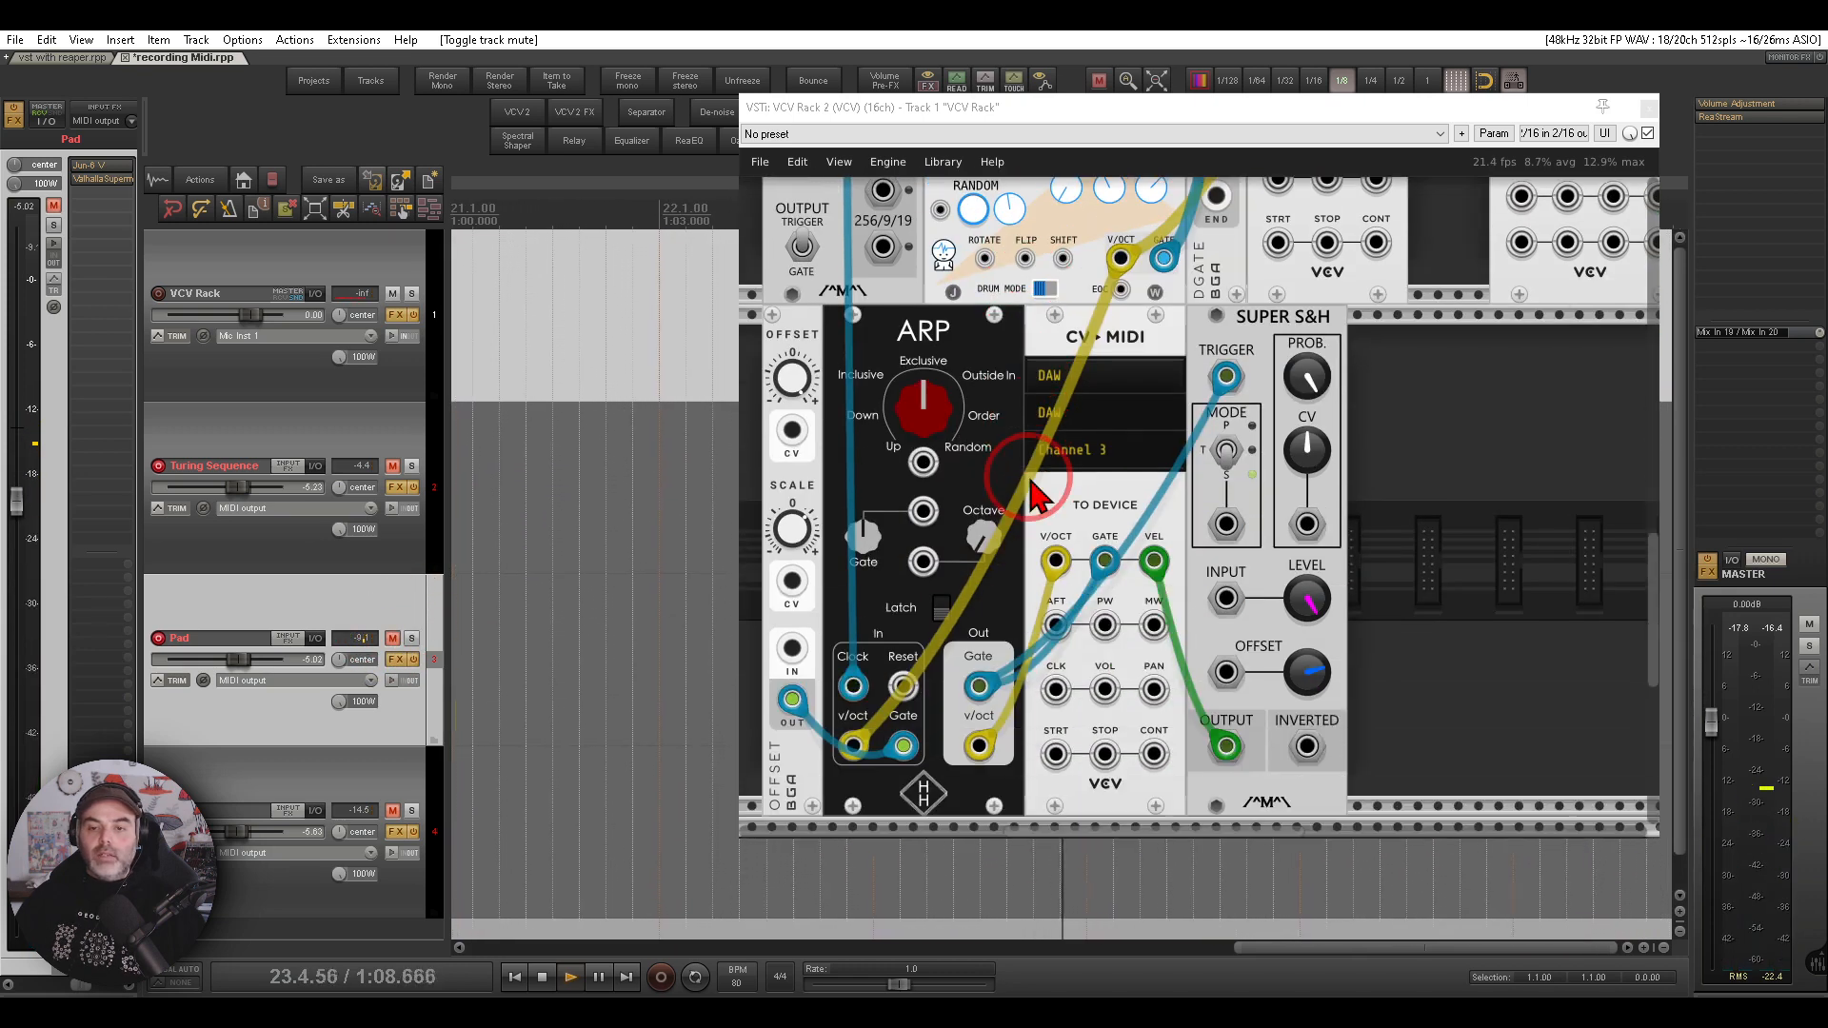
scroll(1105, 466, "down", 1)
mouse_move(1146, 396)
left_mouse_down()
mouse_move(1024, 410)
mouse_move(1157, 412)
mouse_move(1167, 386)
left_mouse_up()
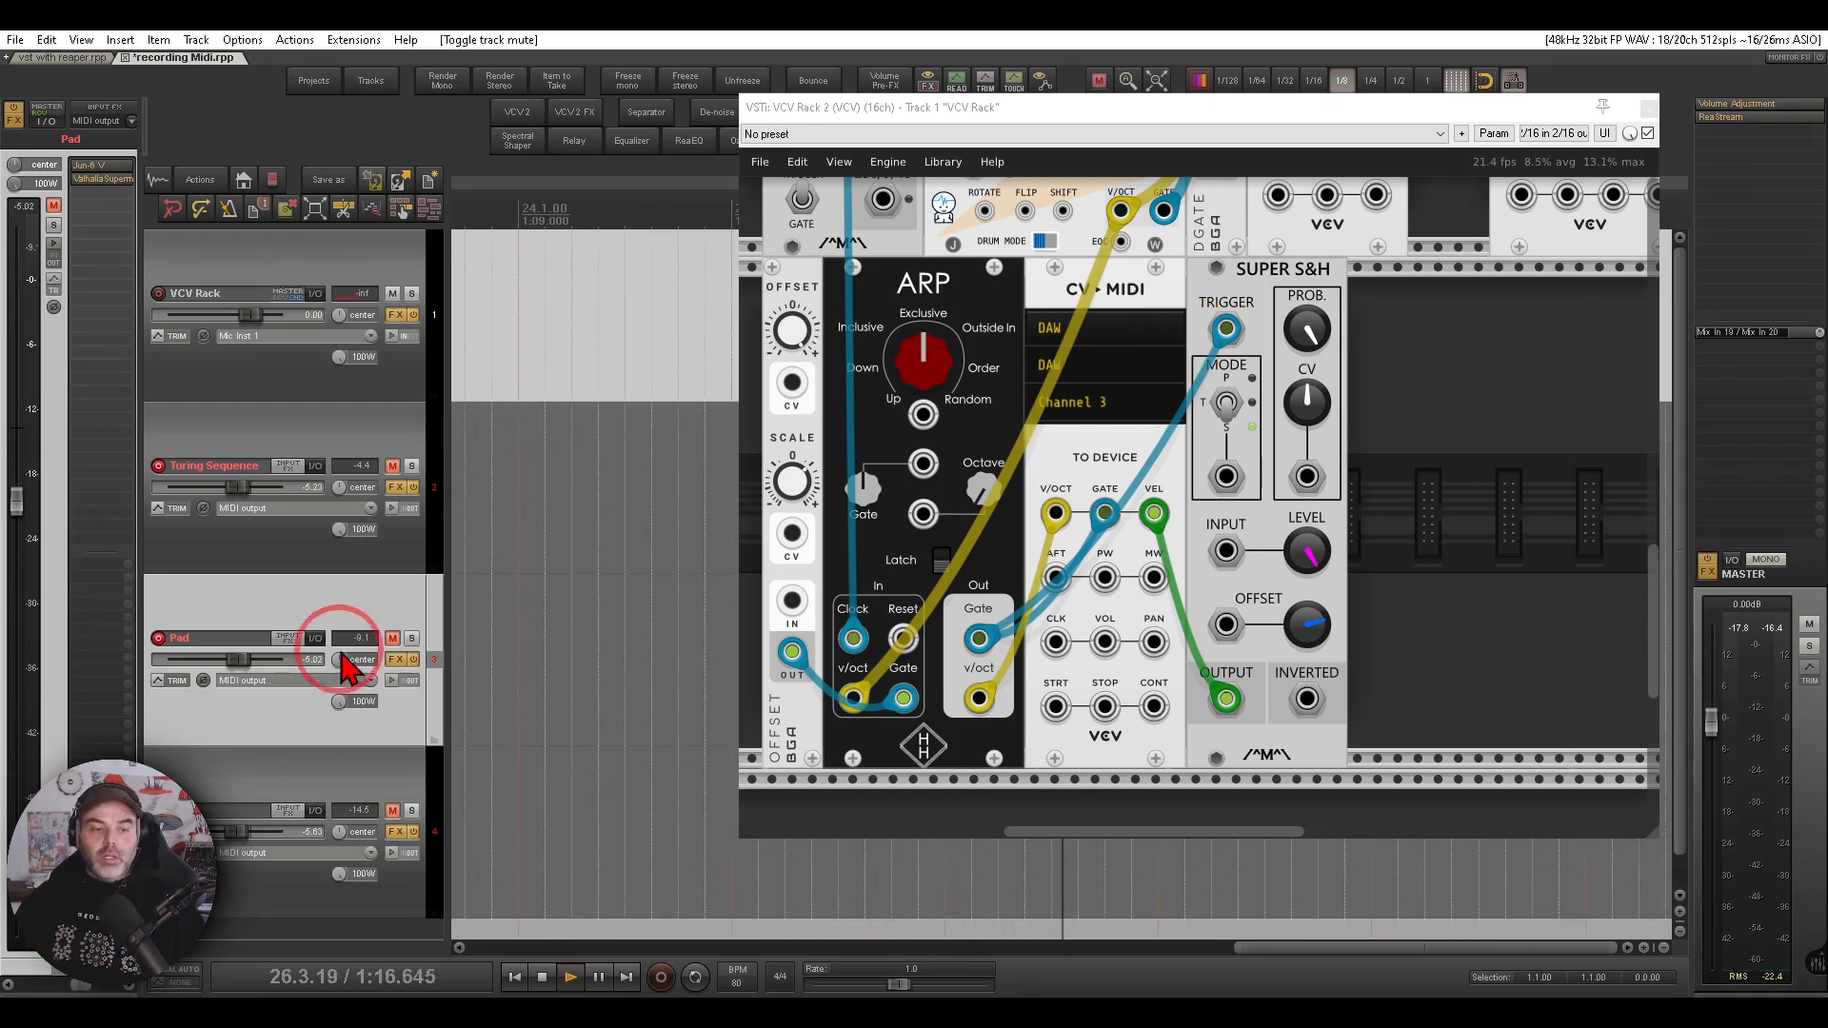
left_click(305, 787)
left_click(113, 168)
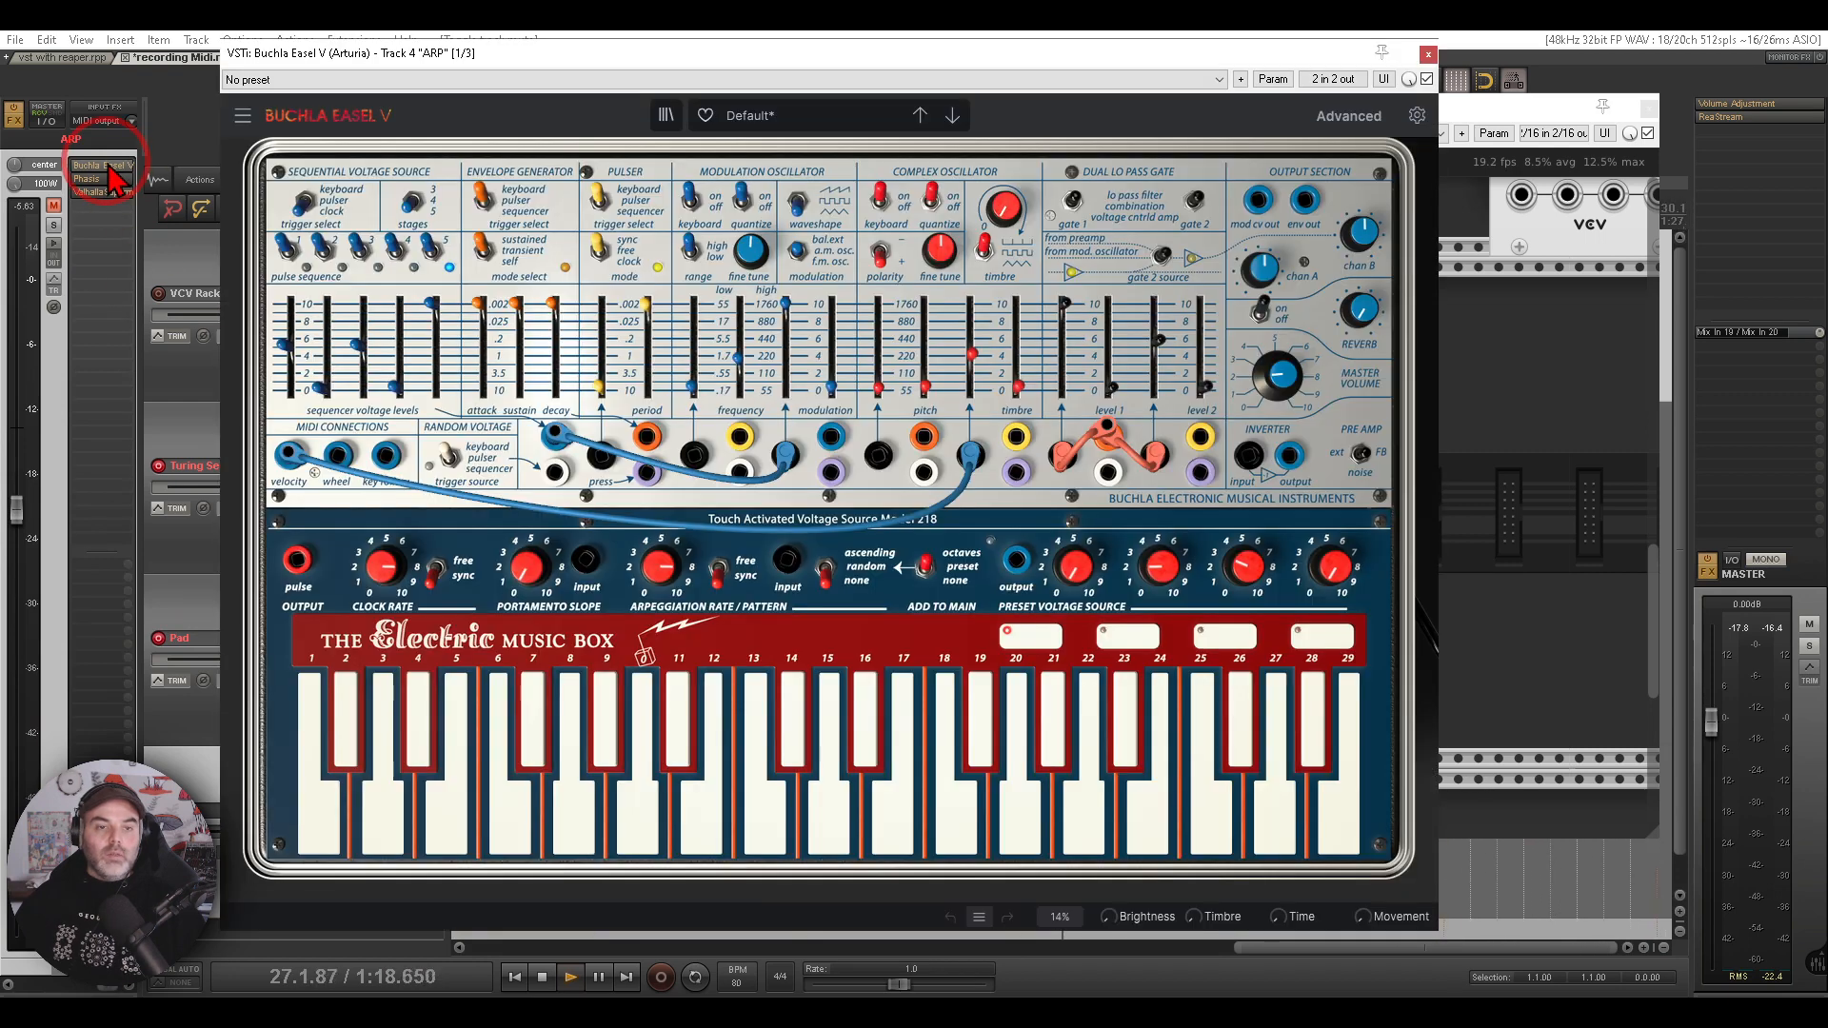
left_click(1429, 54)
- Mute the ARP and Pad tracks, unmute the Turing Sequence track, and stop playback
left_click(392, 810)
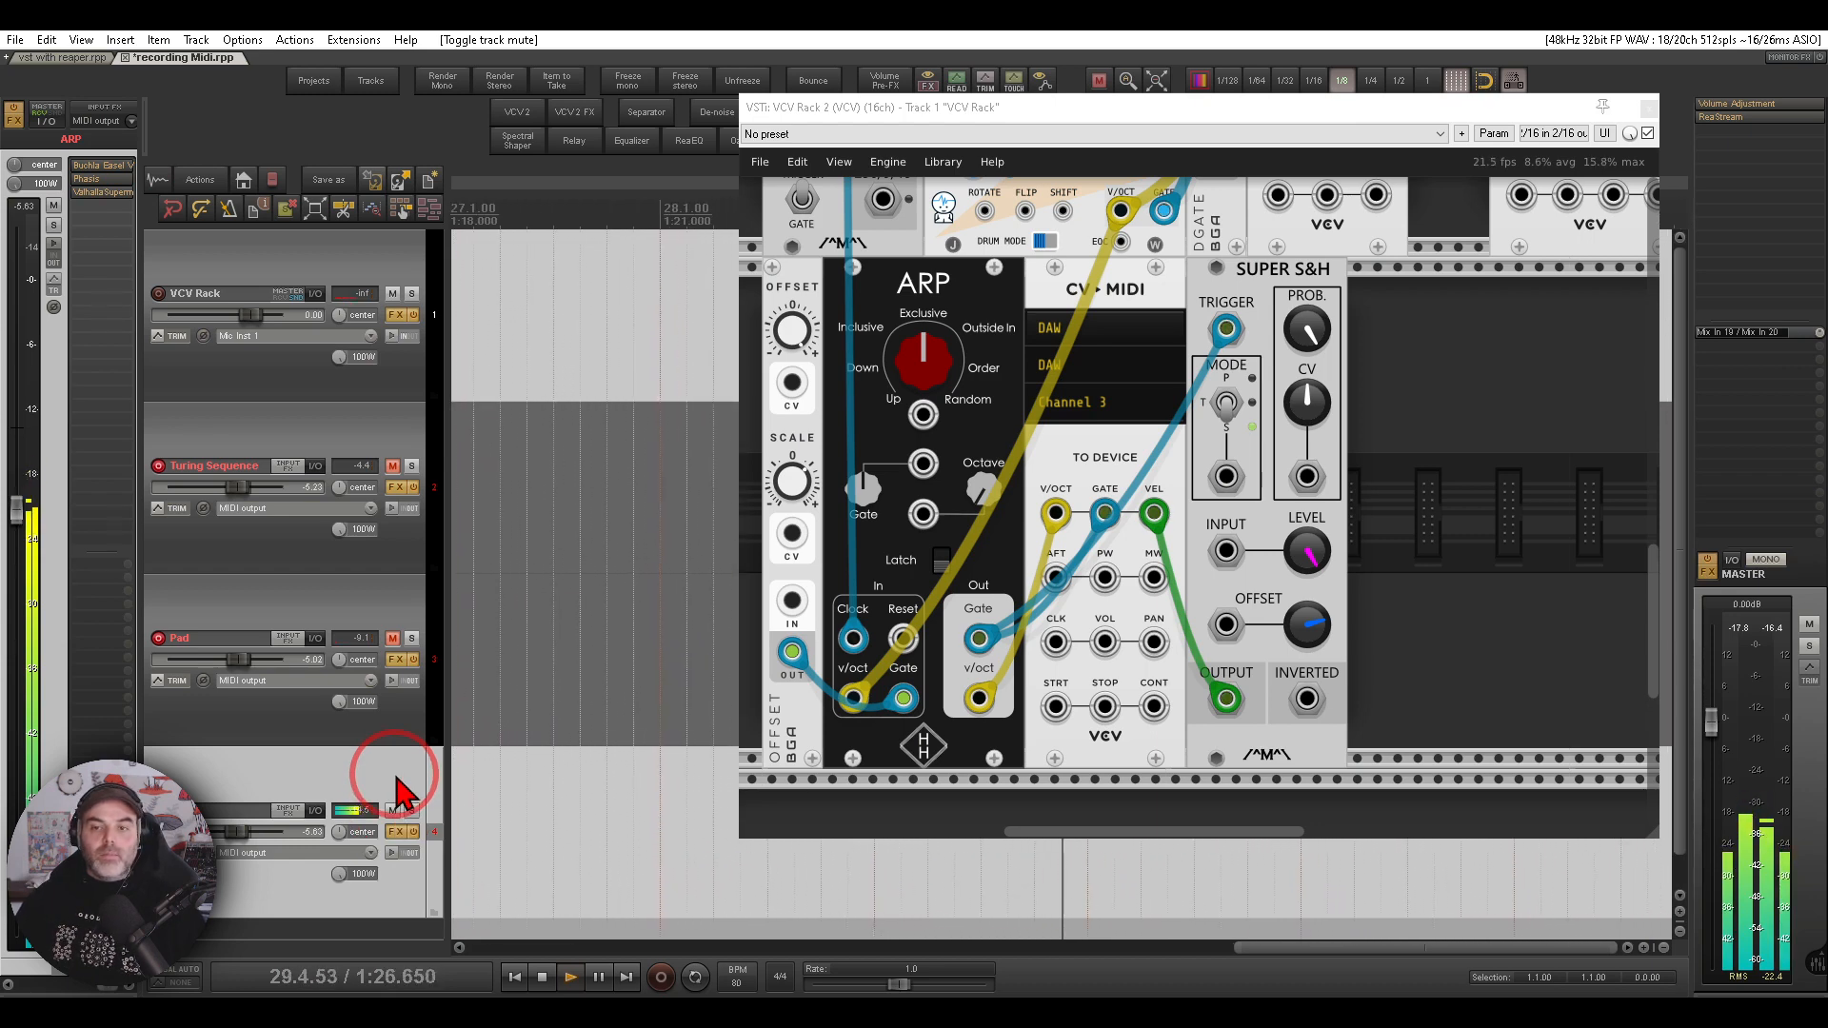
left_click(393, 638)
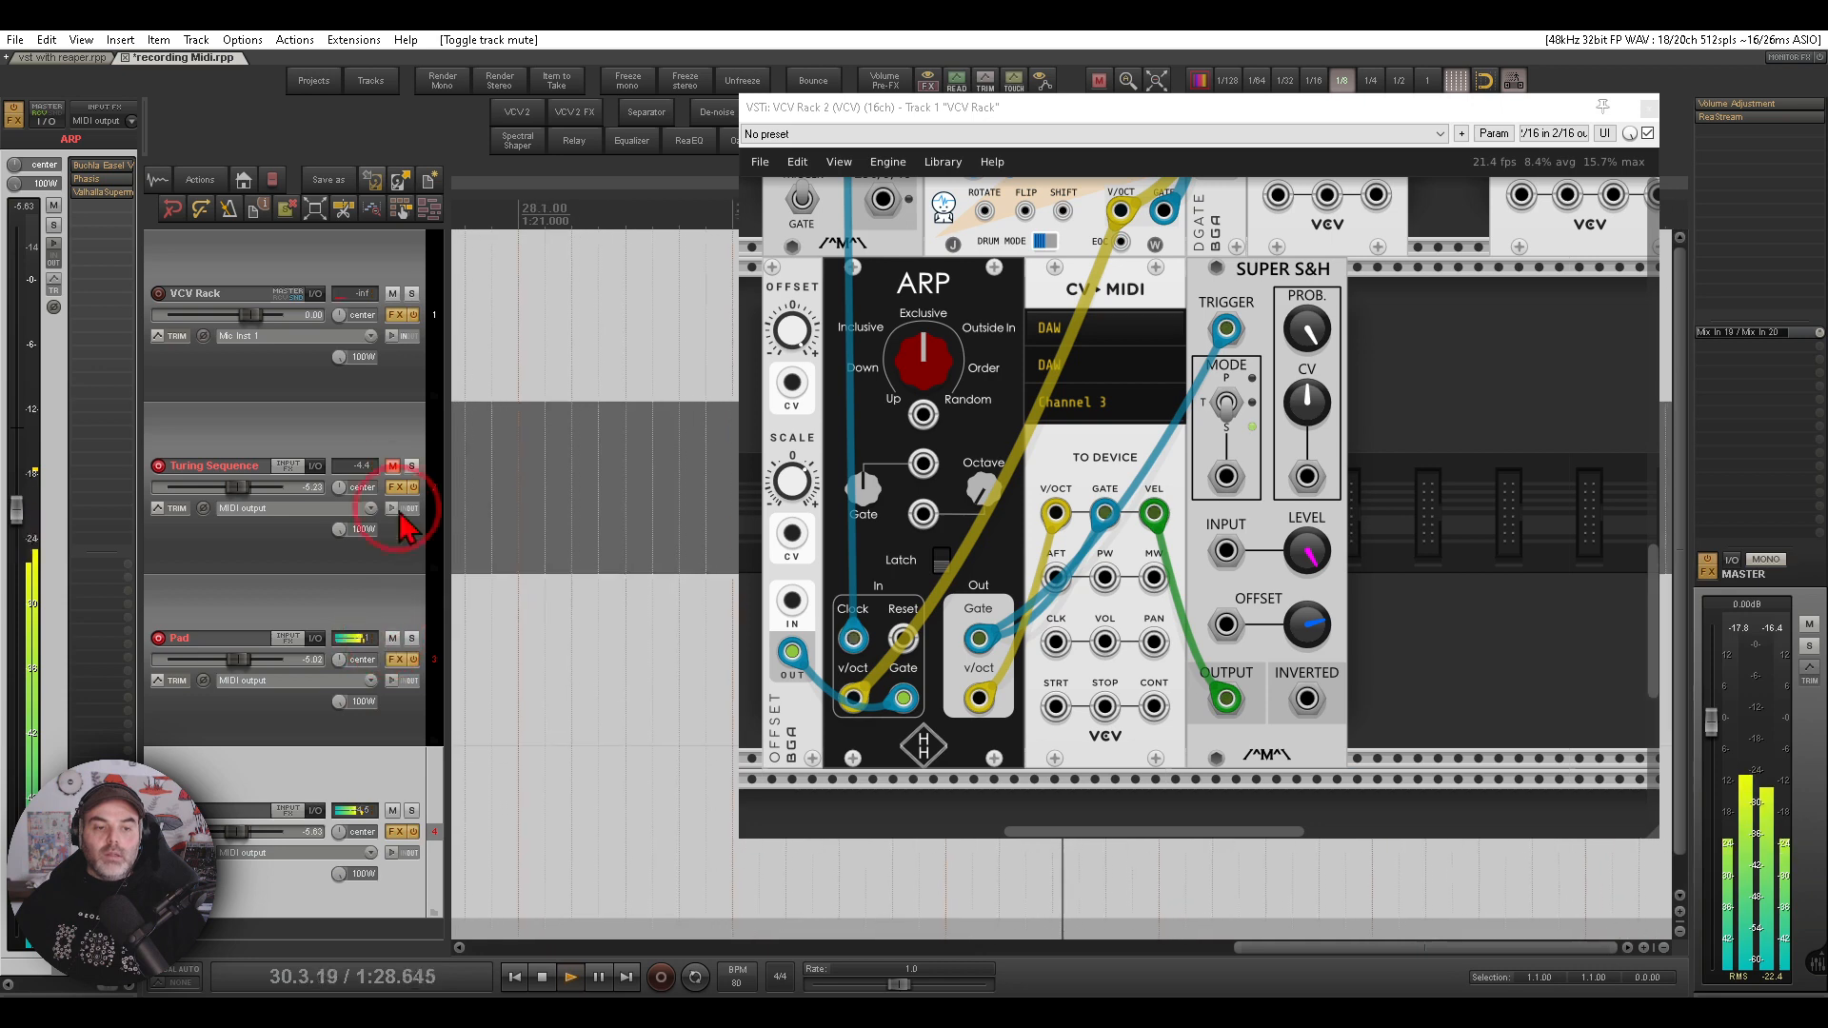
left_click(392, 465)
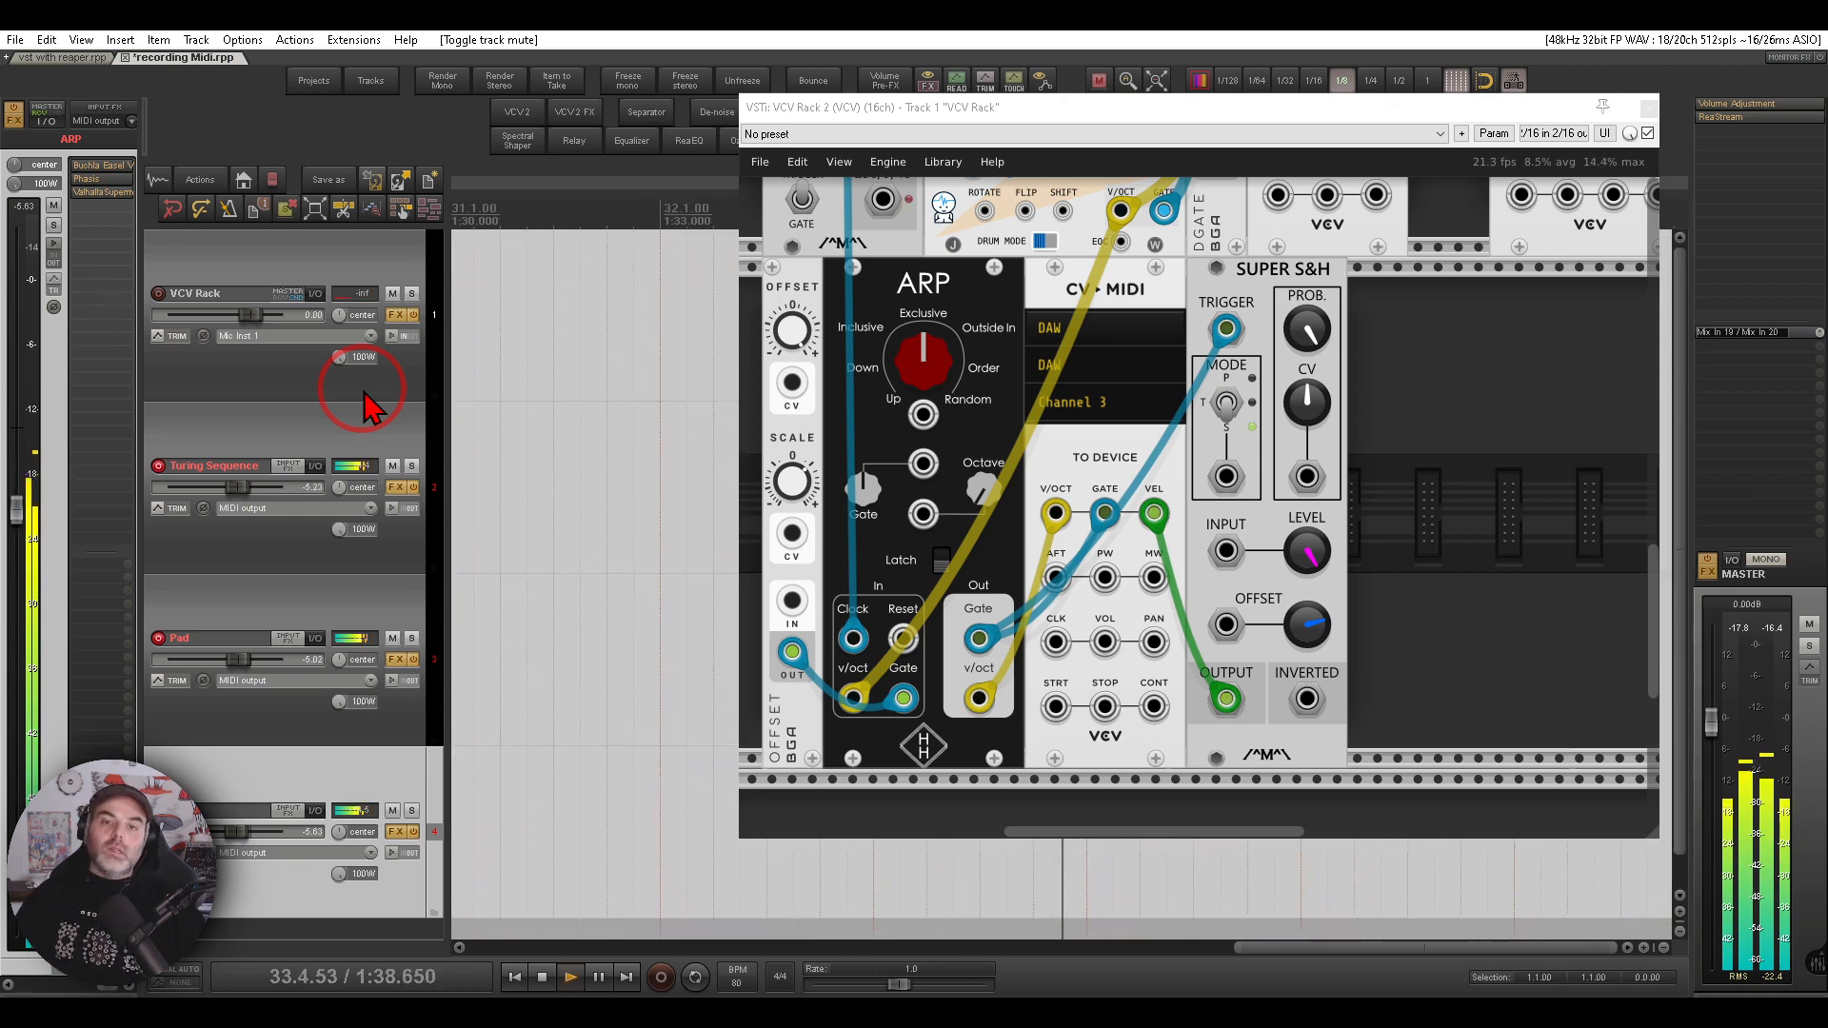
left_click(542, 976)
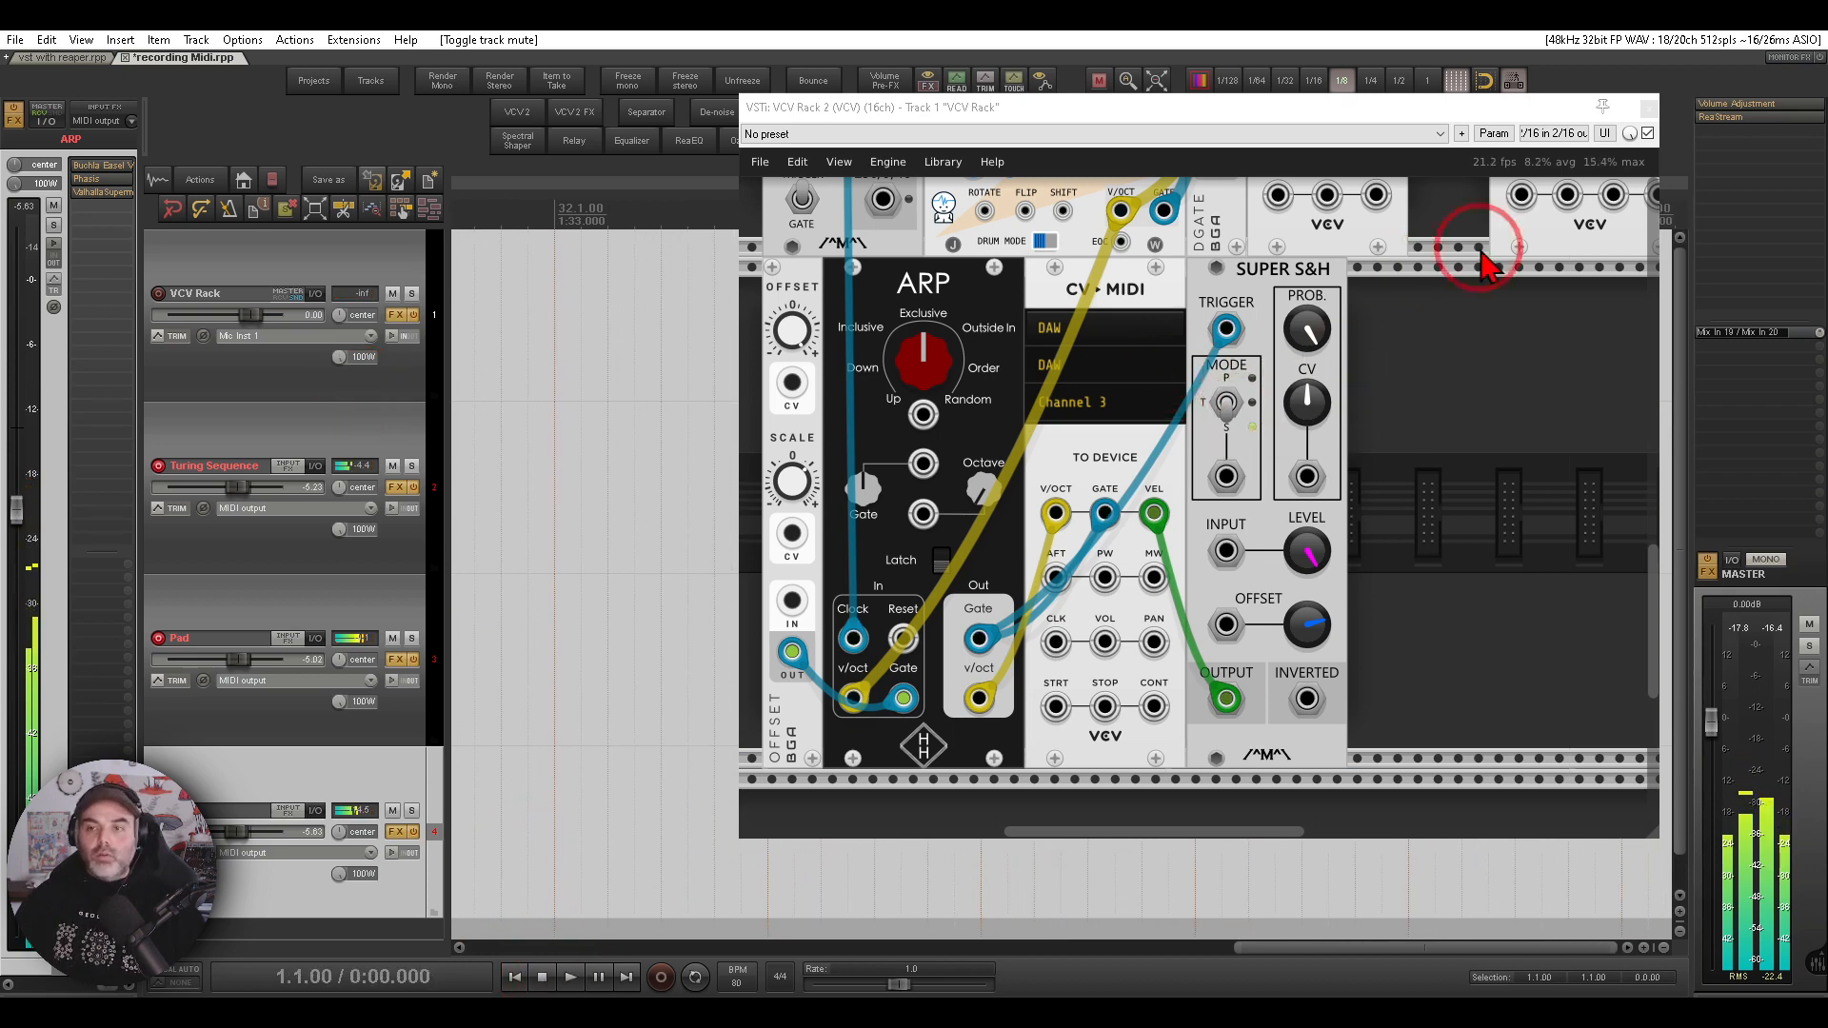
- Close the VCV Rack window and inspect the Turing Sequence track's record-output mode
left_click(1648, 107)
left_click(521, 979)
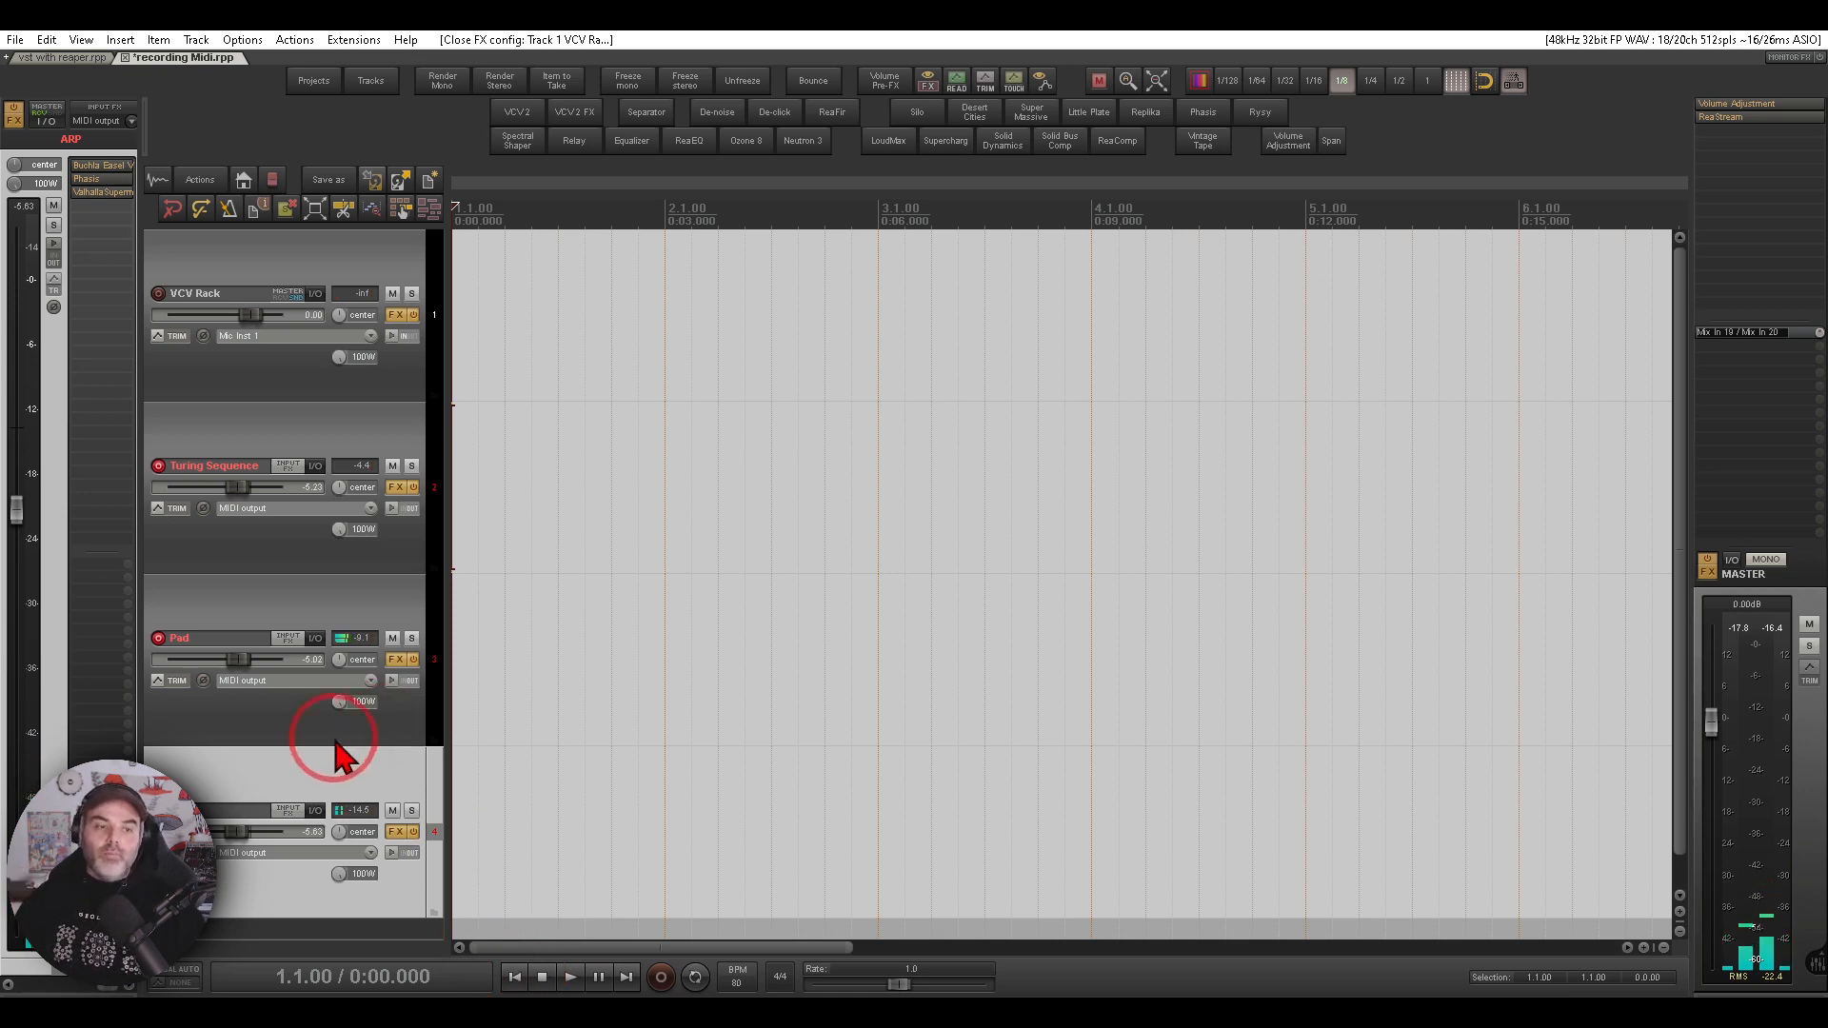
left_click(284, 511)
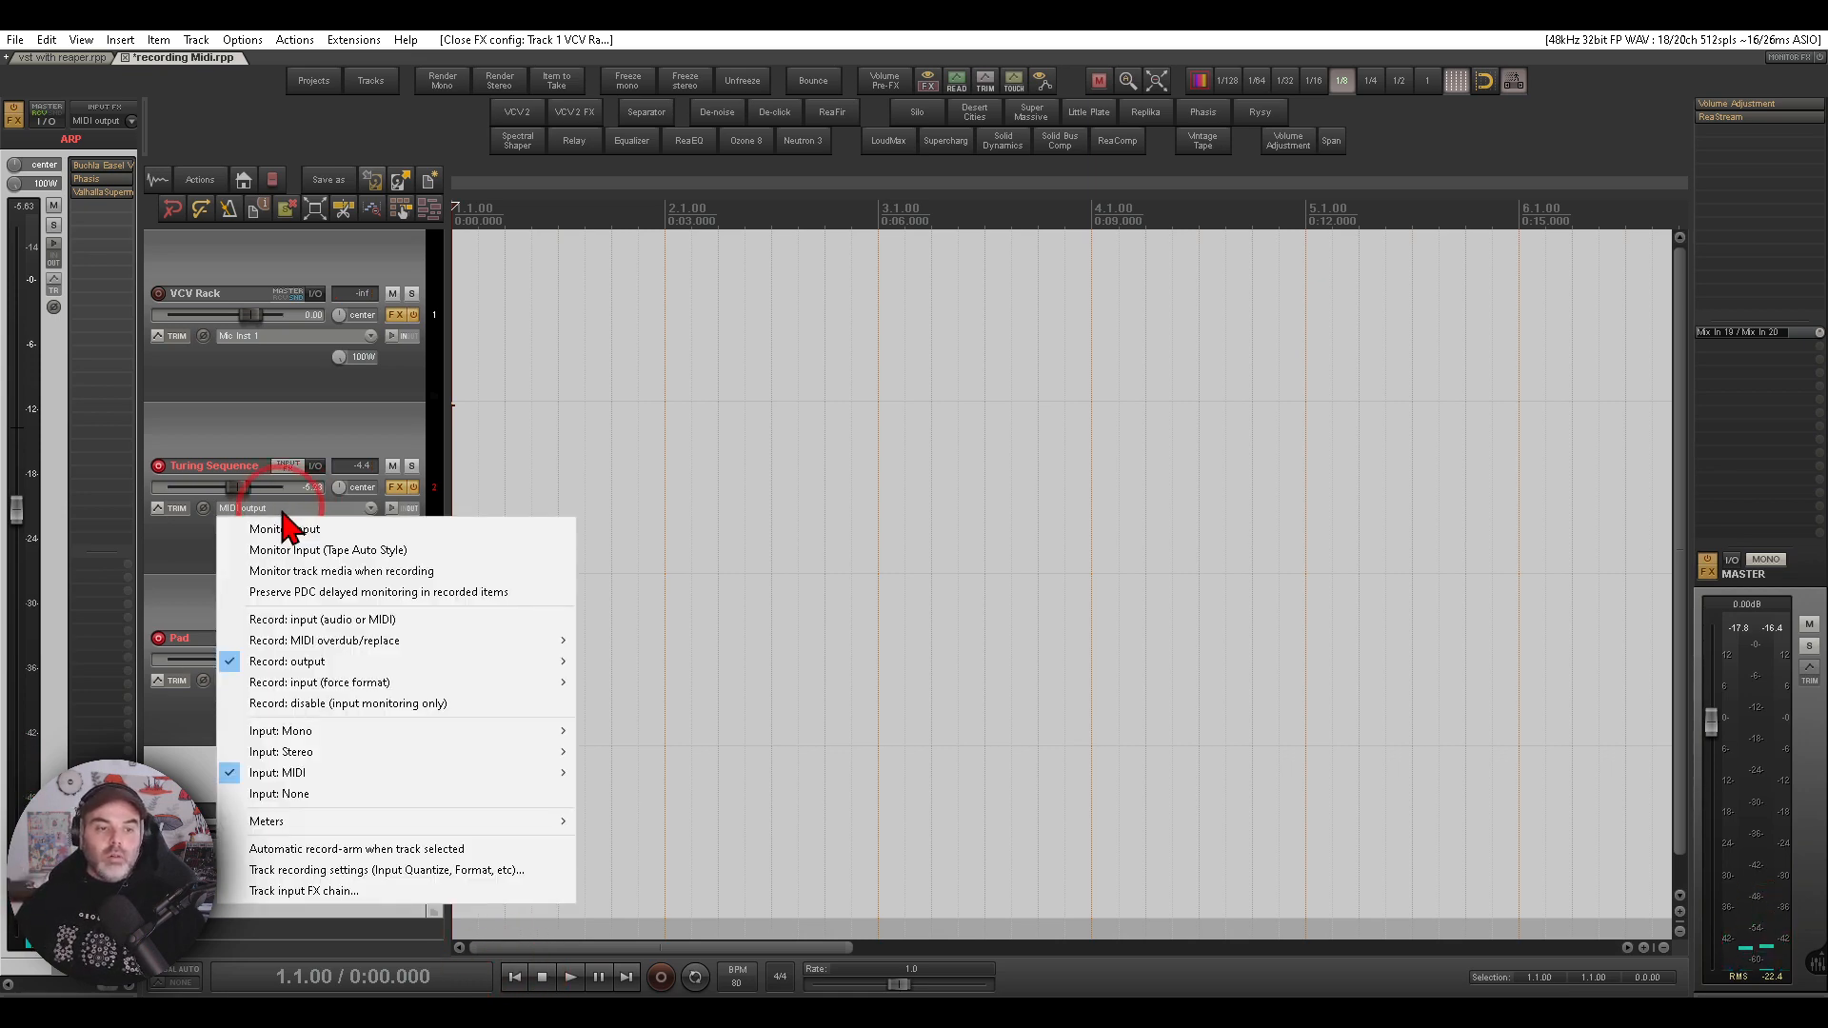
left_click(354, 663)
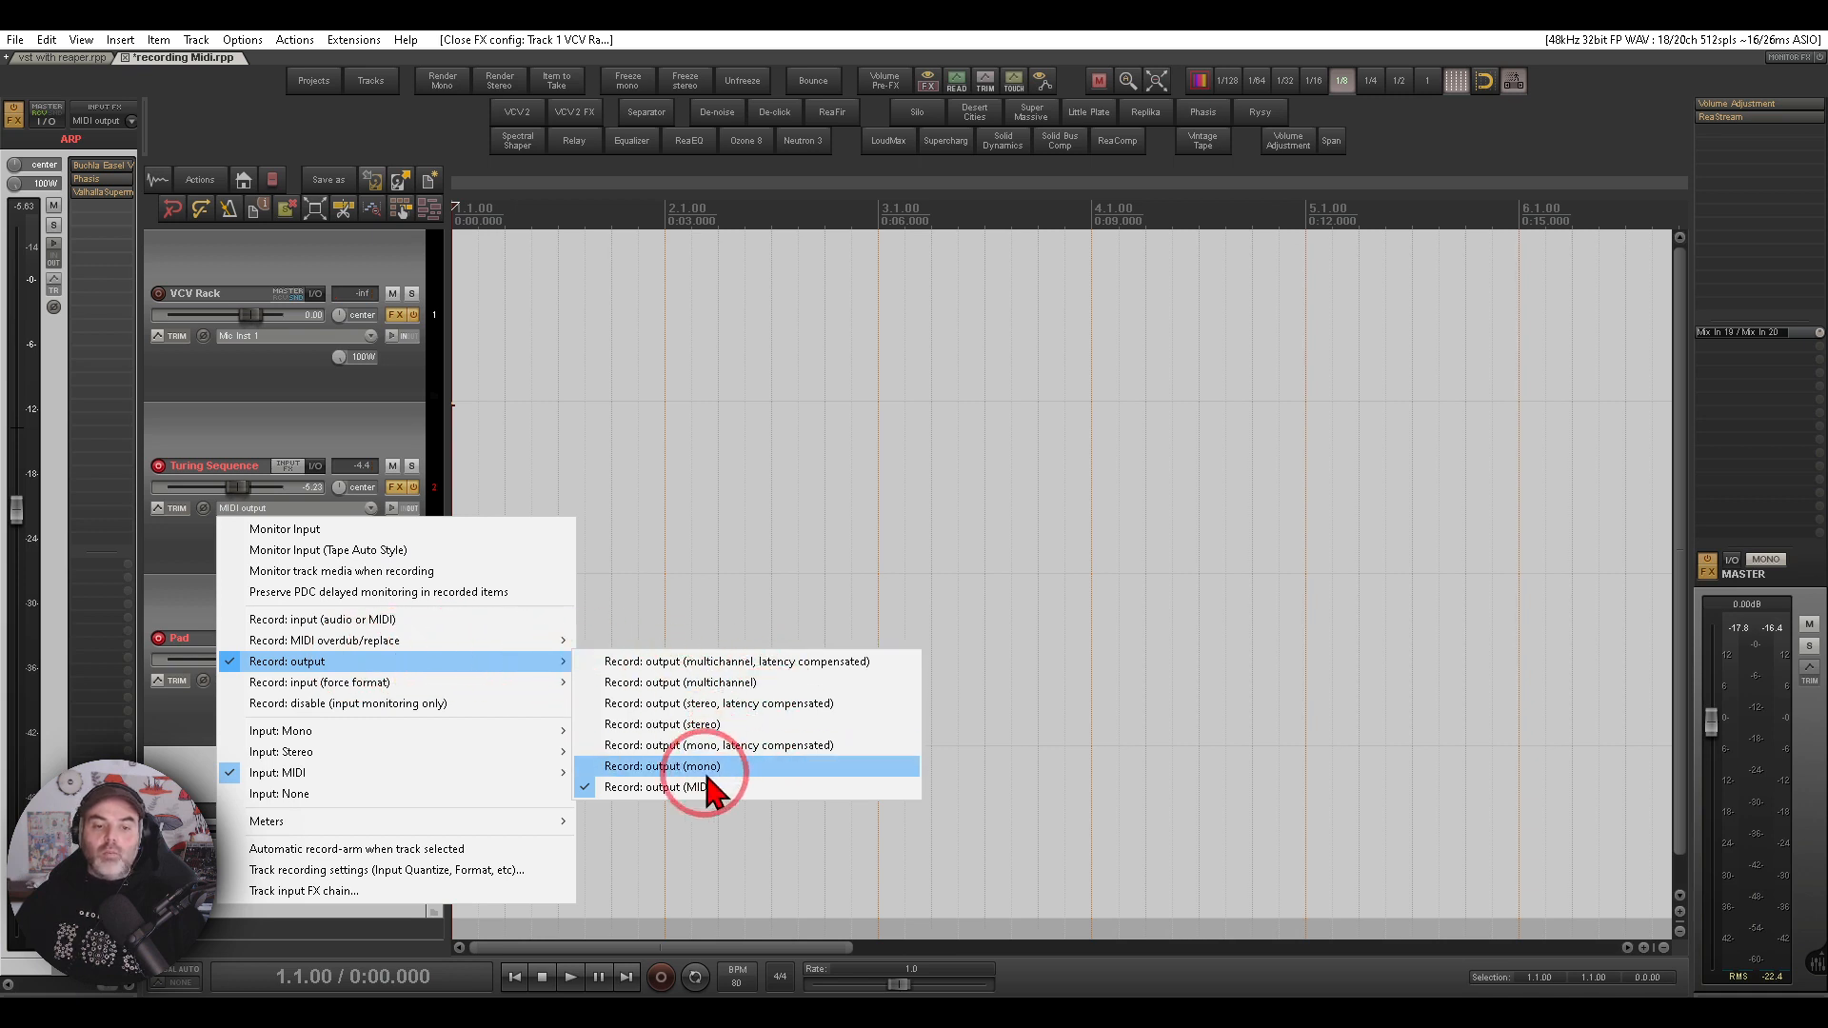
left_click(383, 426)
mouse_move(273, 660)
left_mouse_down()
mouse_move(259, 729)
mouse_move(269, 659)
left_mouse_up()
left_click_drag(277, 837, 218, 865)
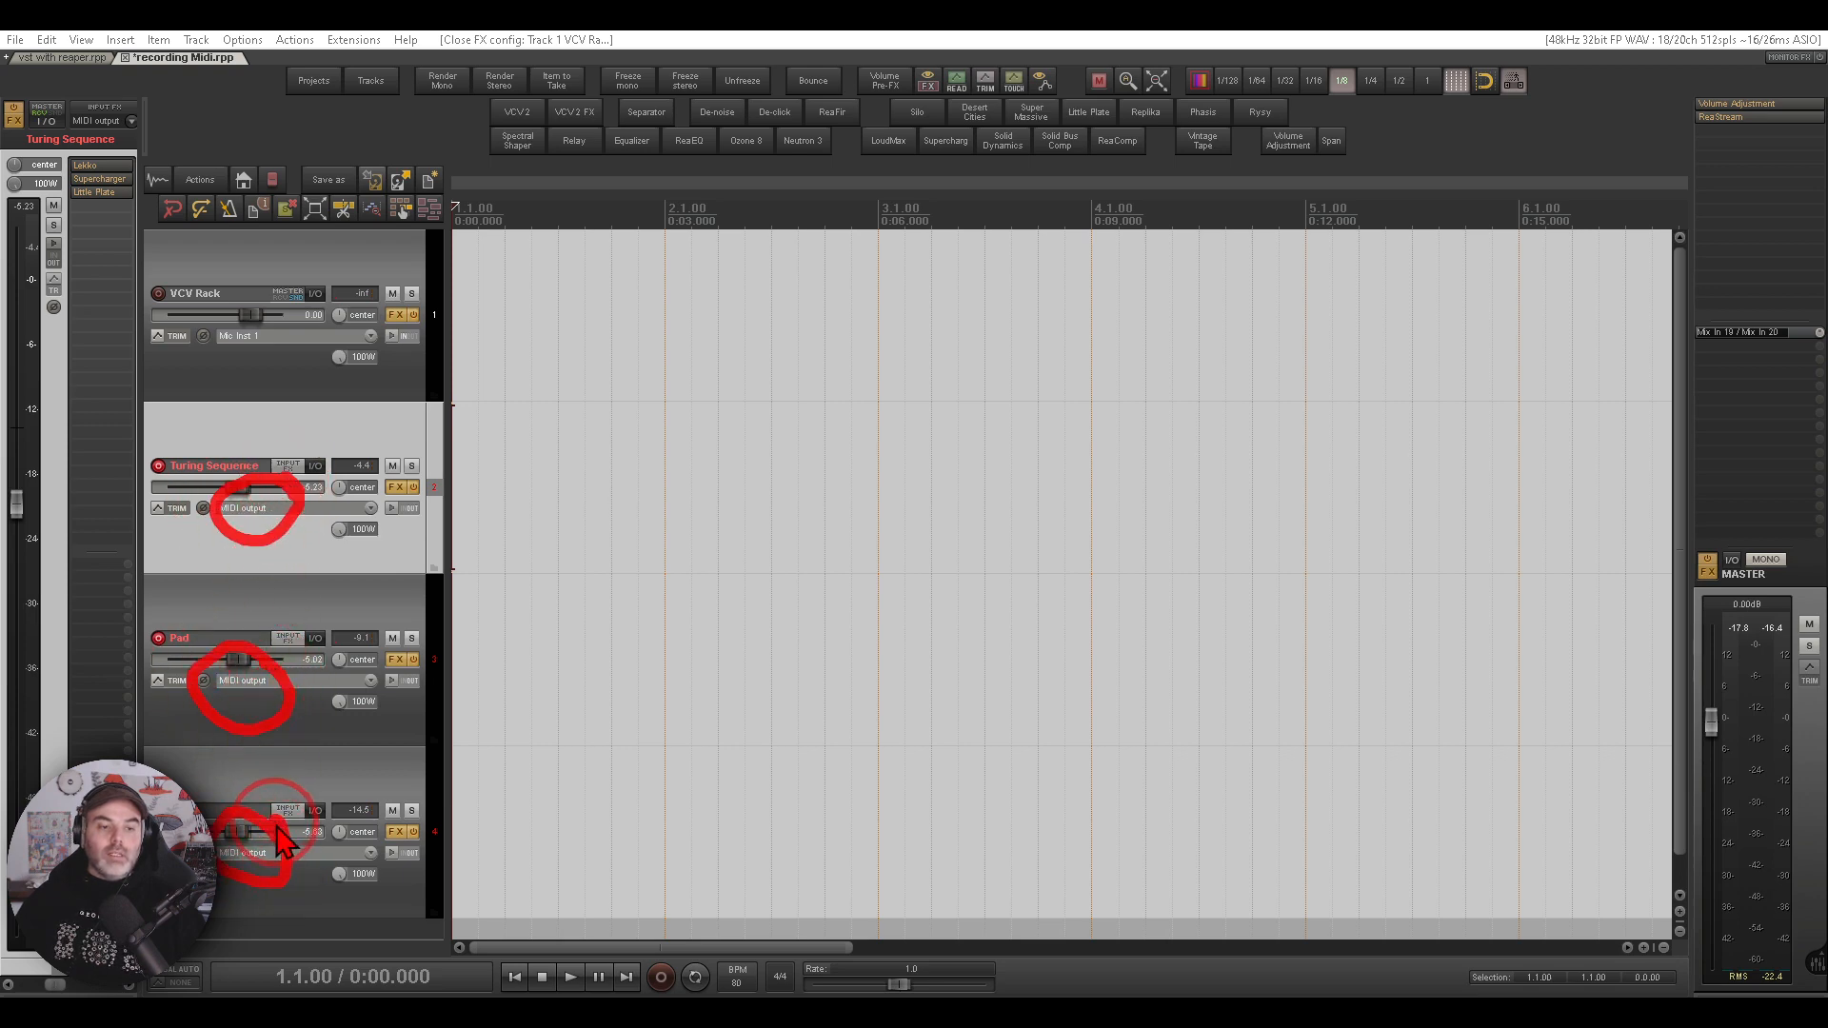
left_click(661, 977)
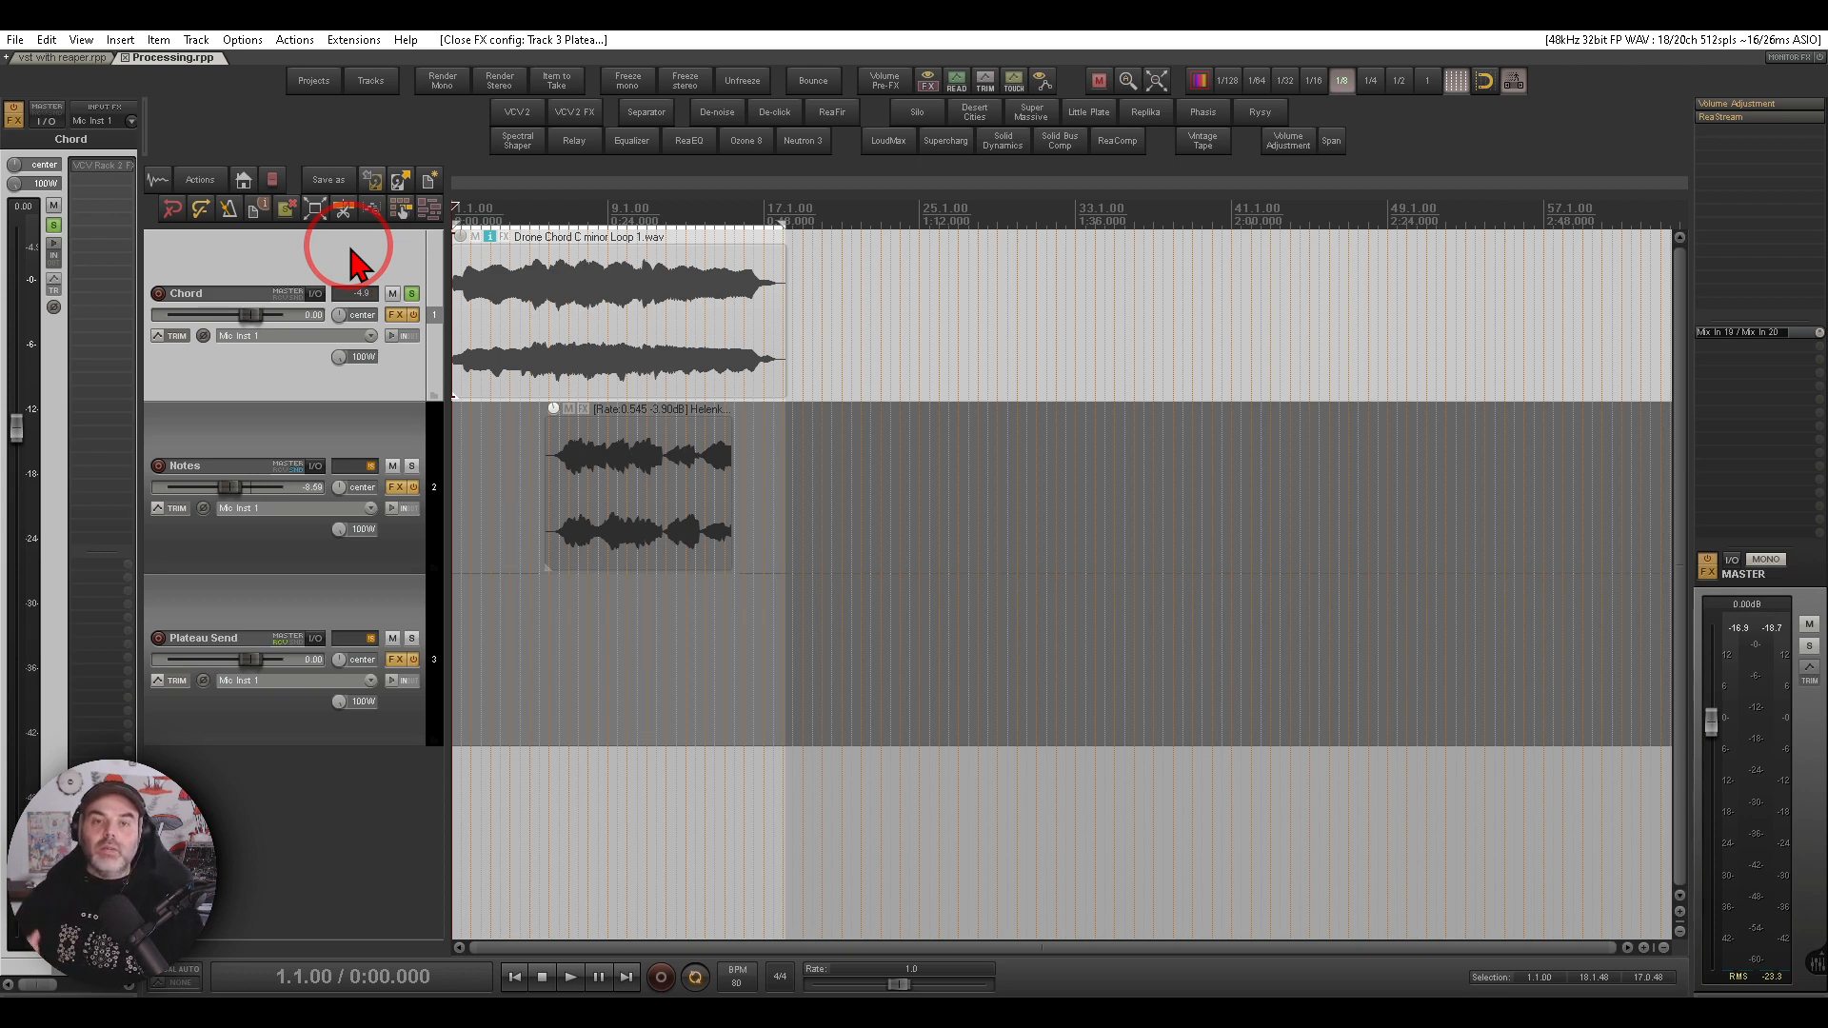
- Open the Chord track's VCV Rack 2 FX plugin window and briefly play the project
key("space")
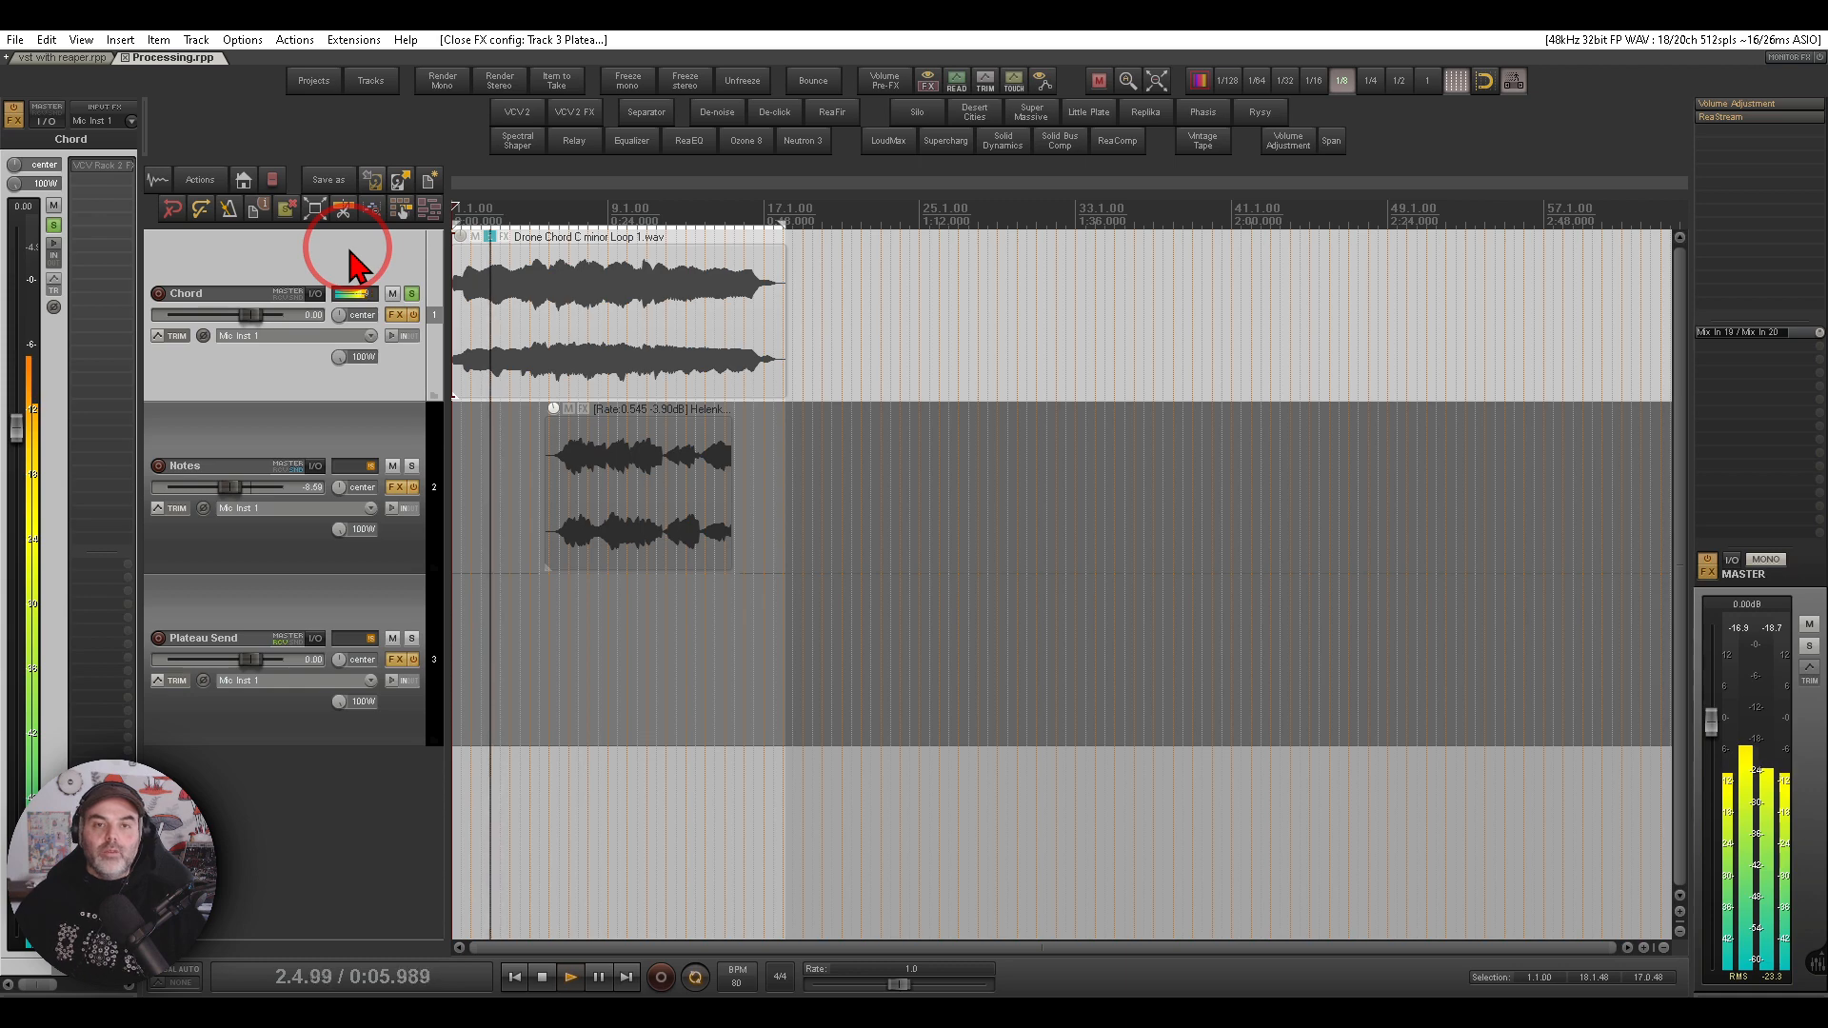
key("space")
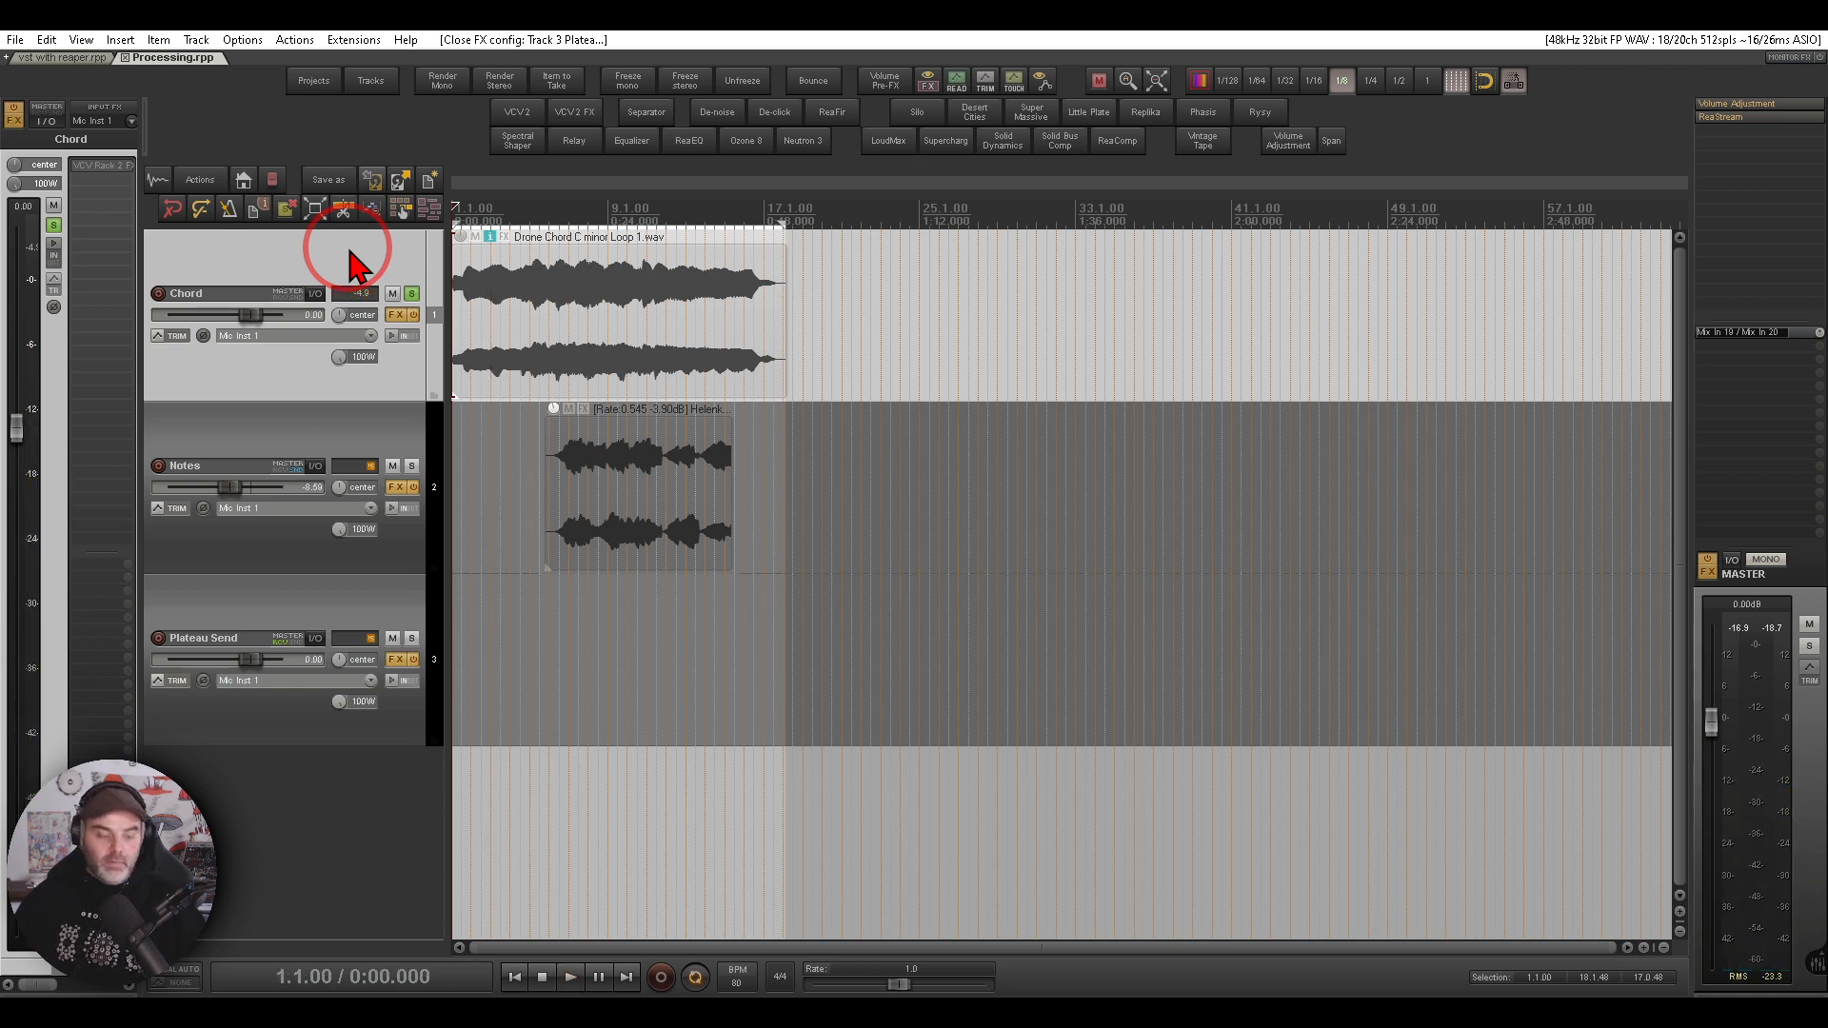
left_click(109, 173, "shift")
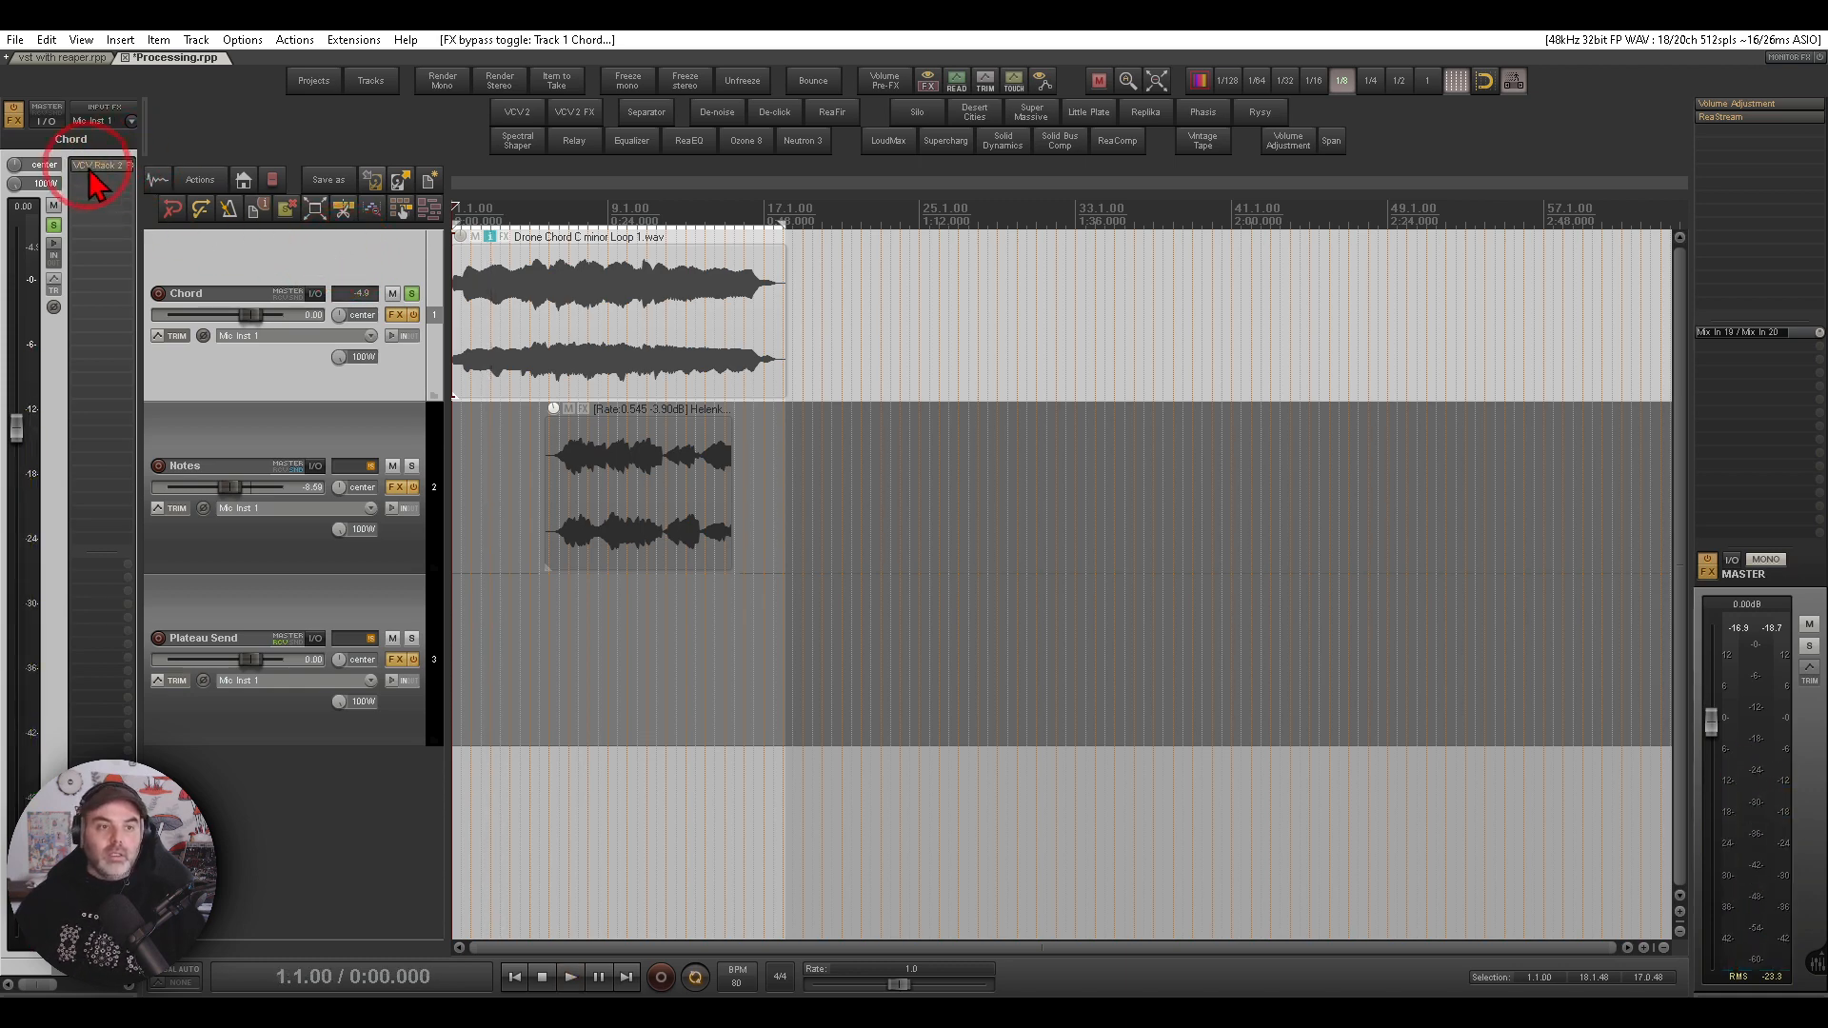
left_click(102, 171)
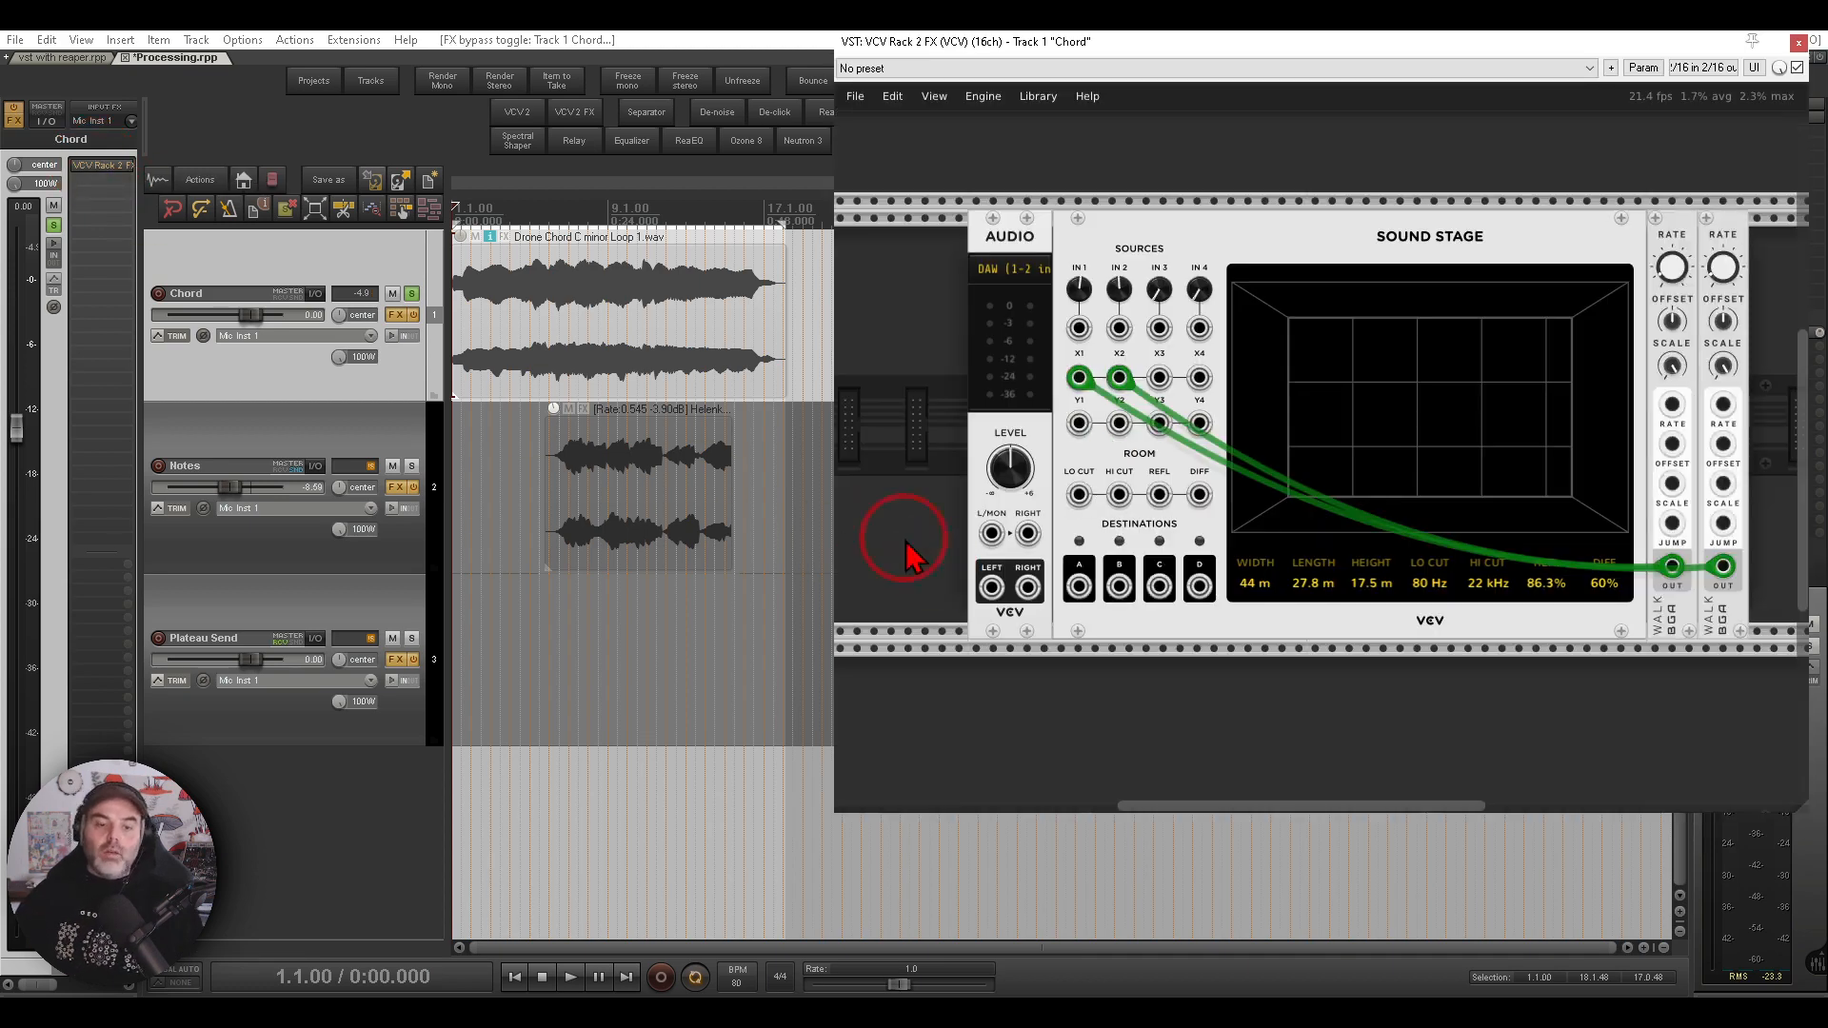
left_click(571, 978)
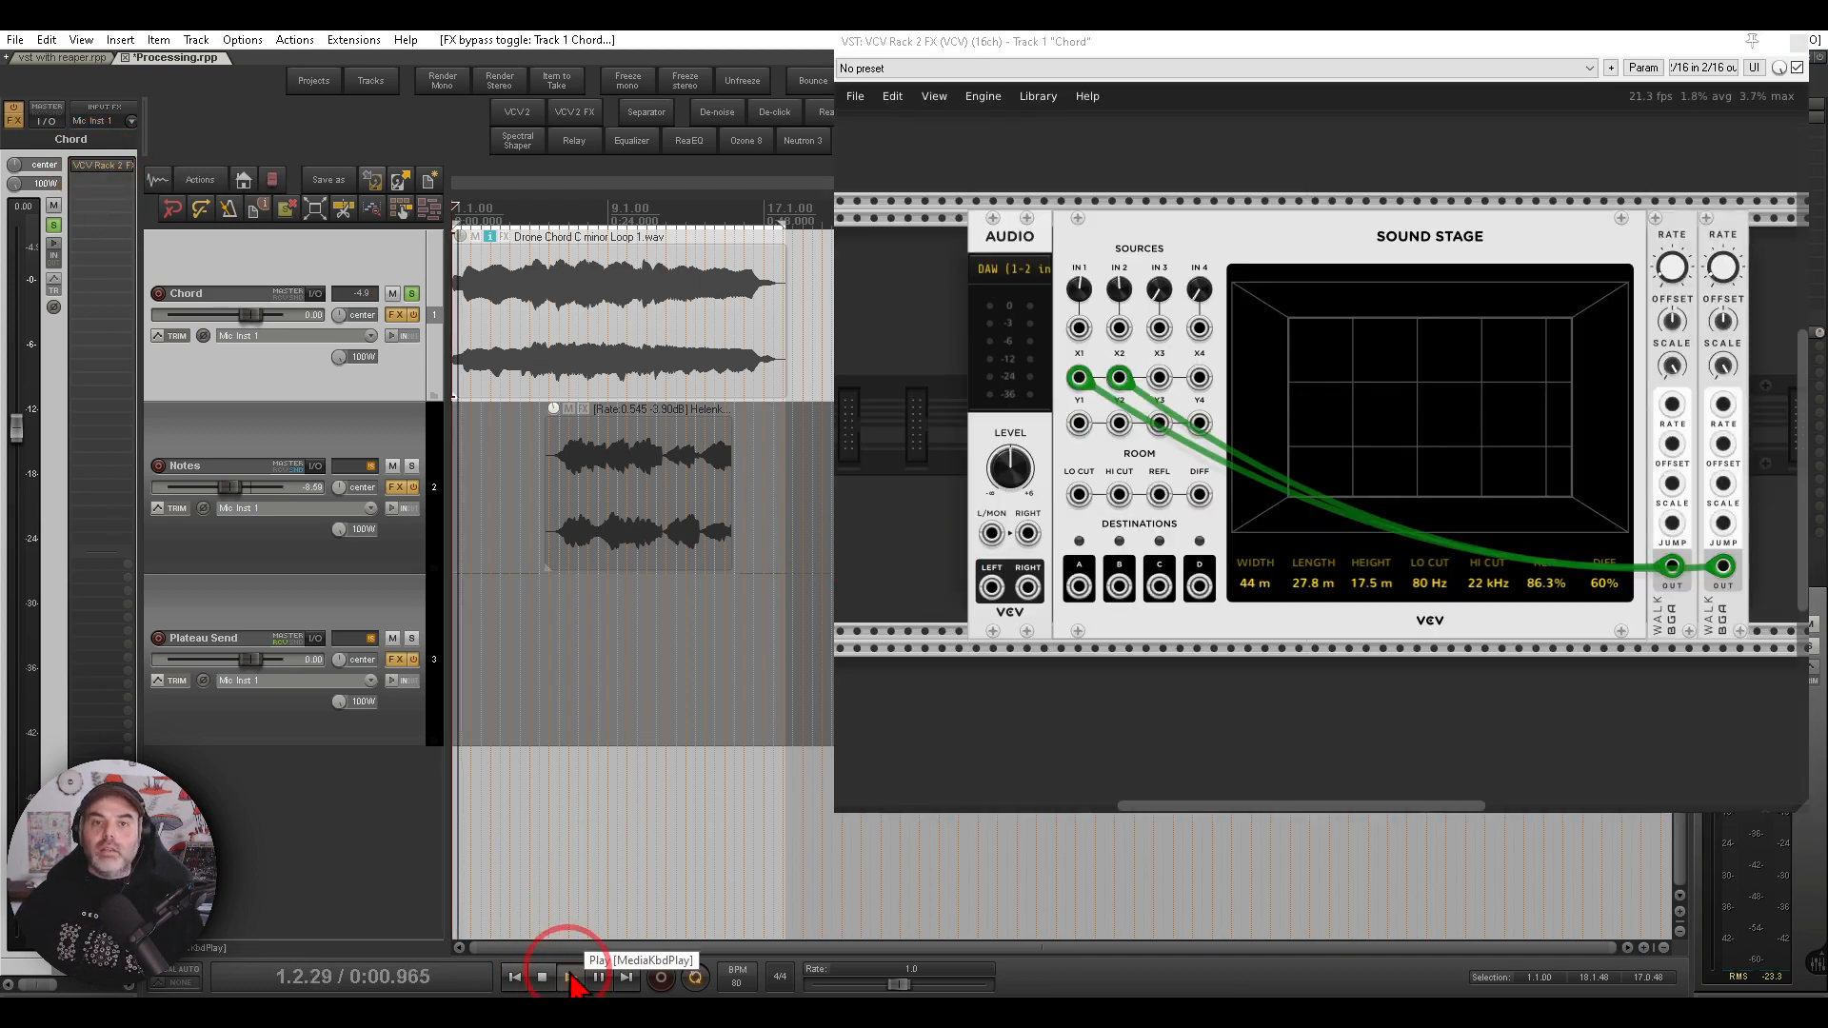
left_click(542, 978)
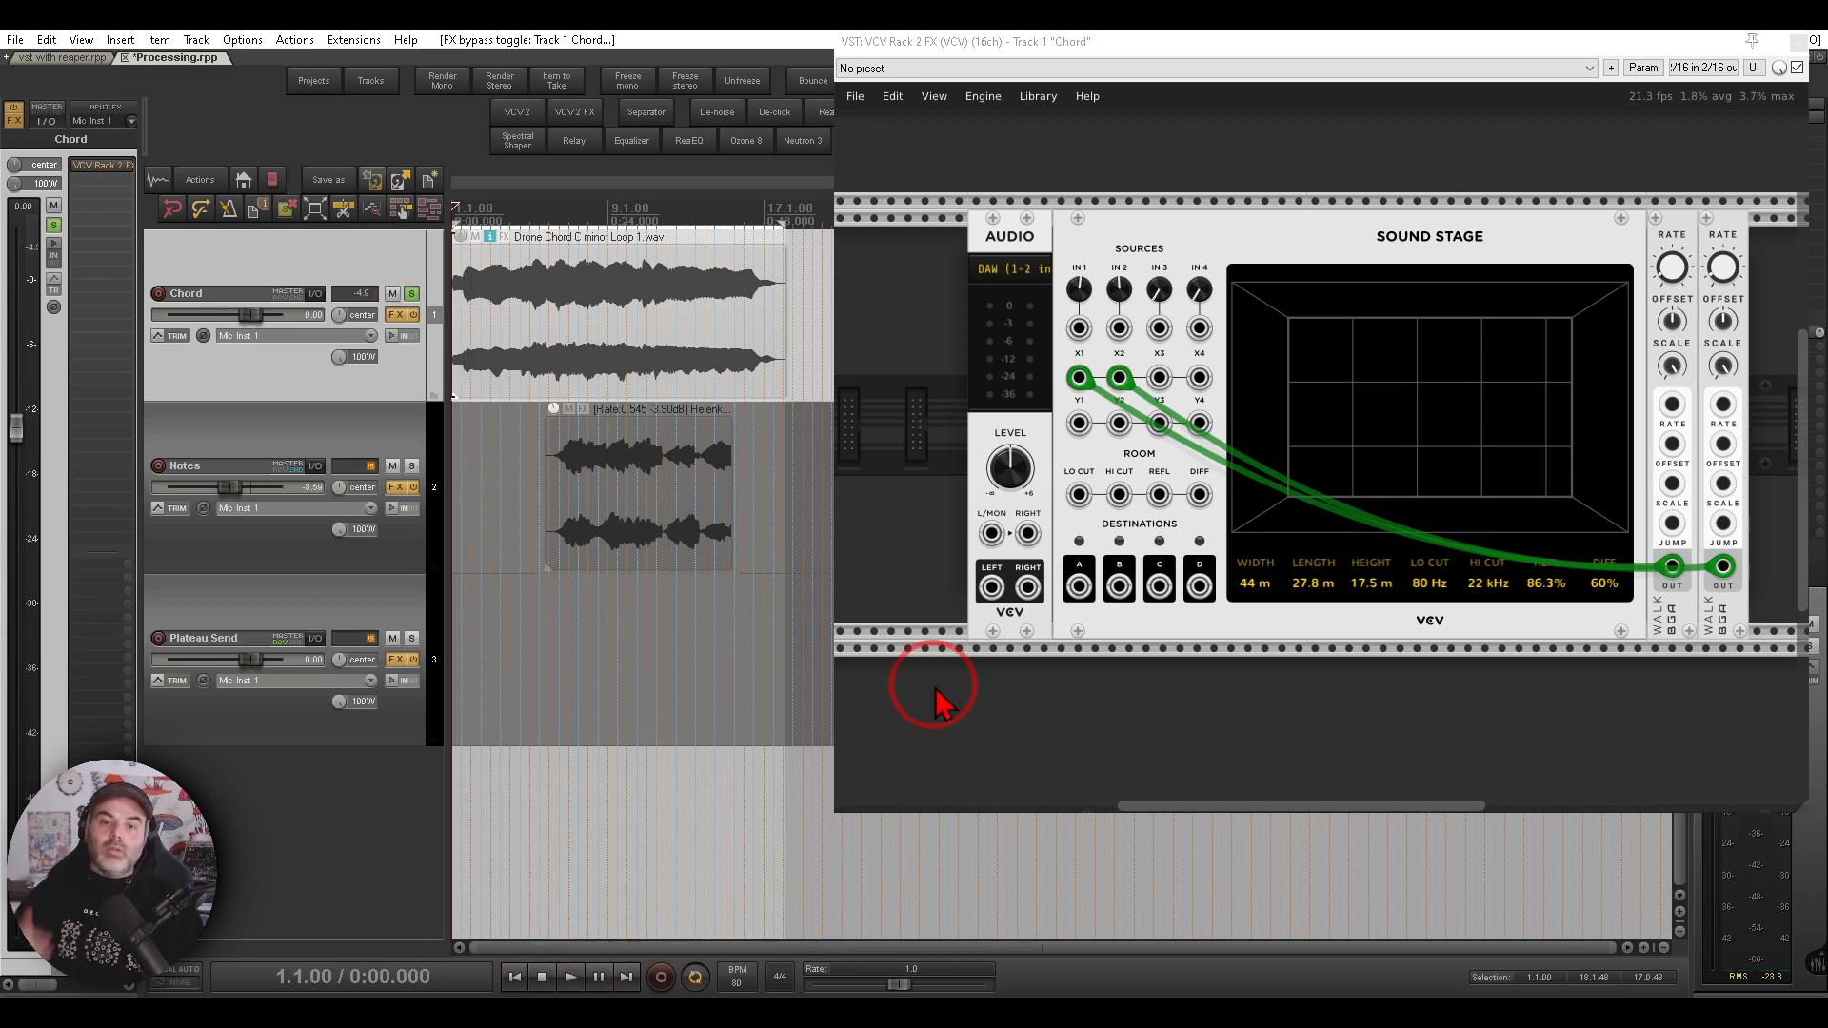
- Patch the Audio module's inputs straight to its outputs and test playback
left_click_drag(991, 533, 1029, 588)
left_click(570, 978)
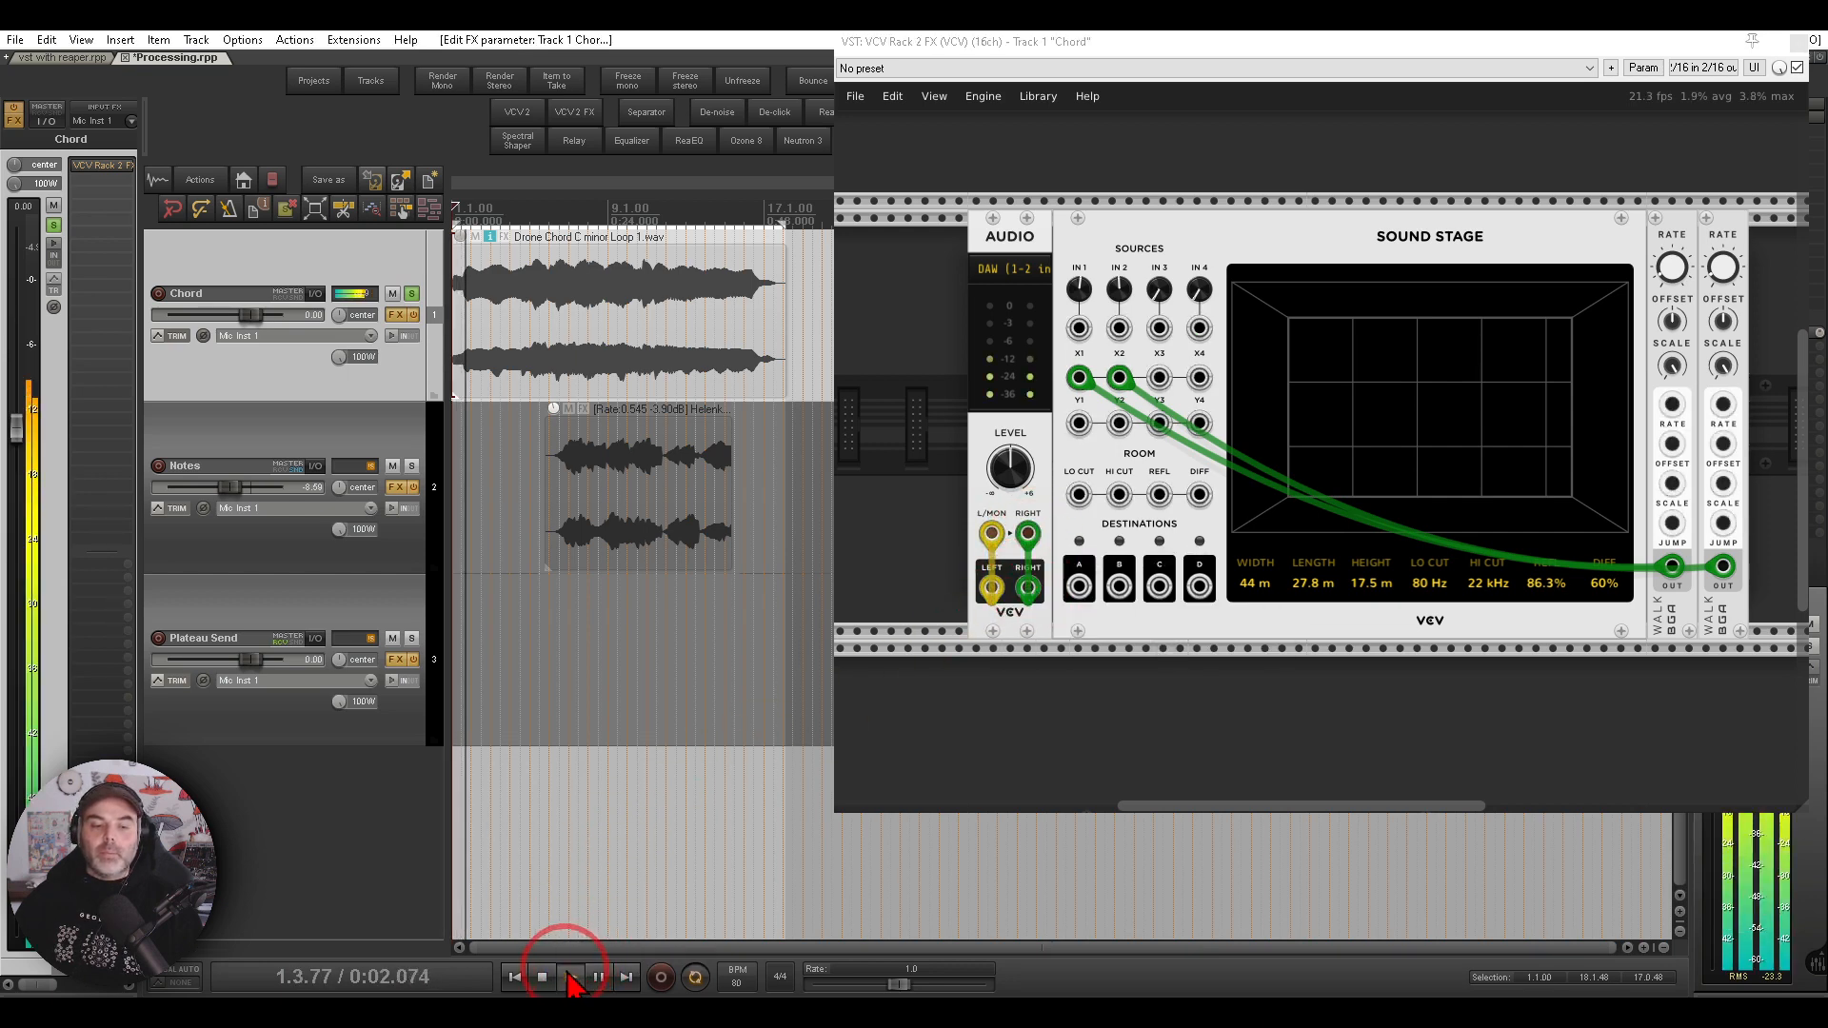
left_click(544, 978)
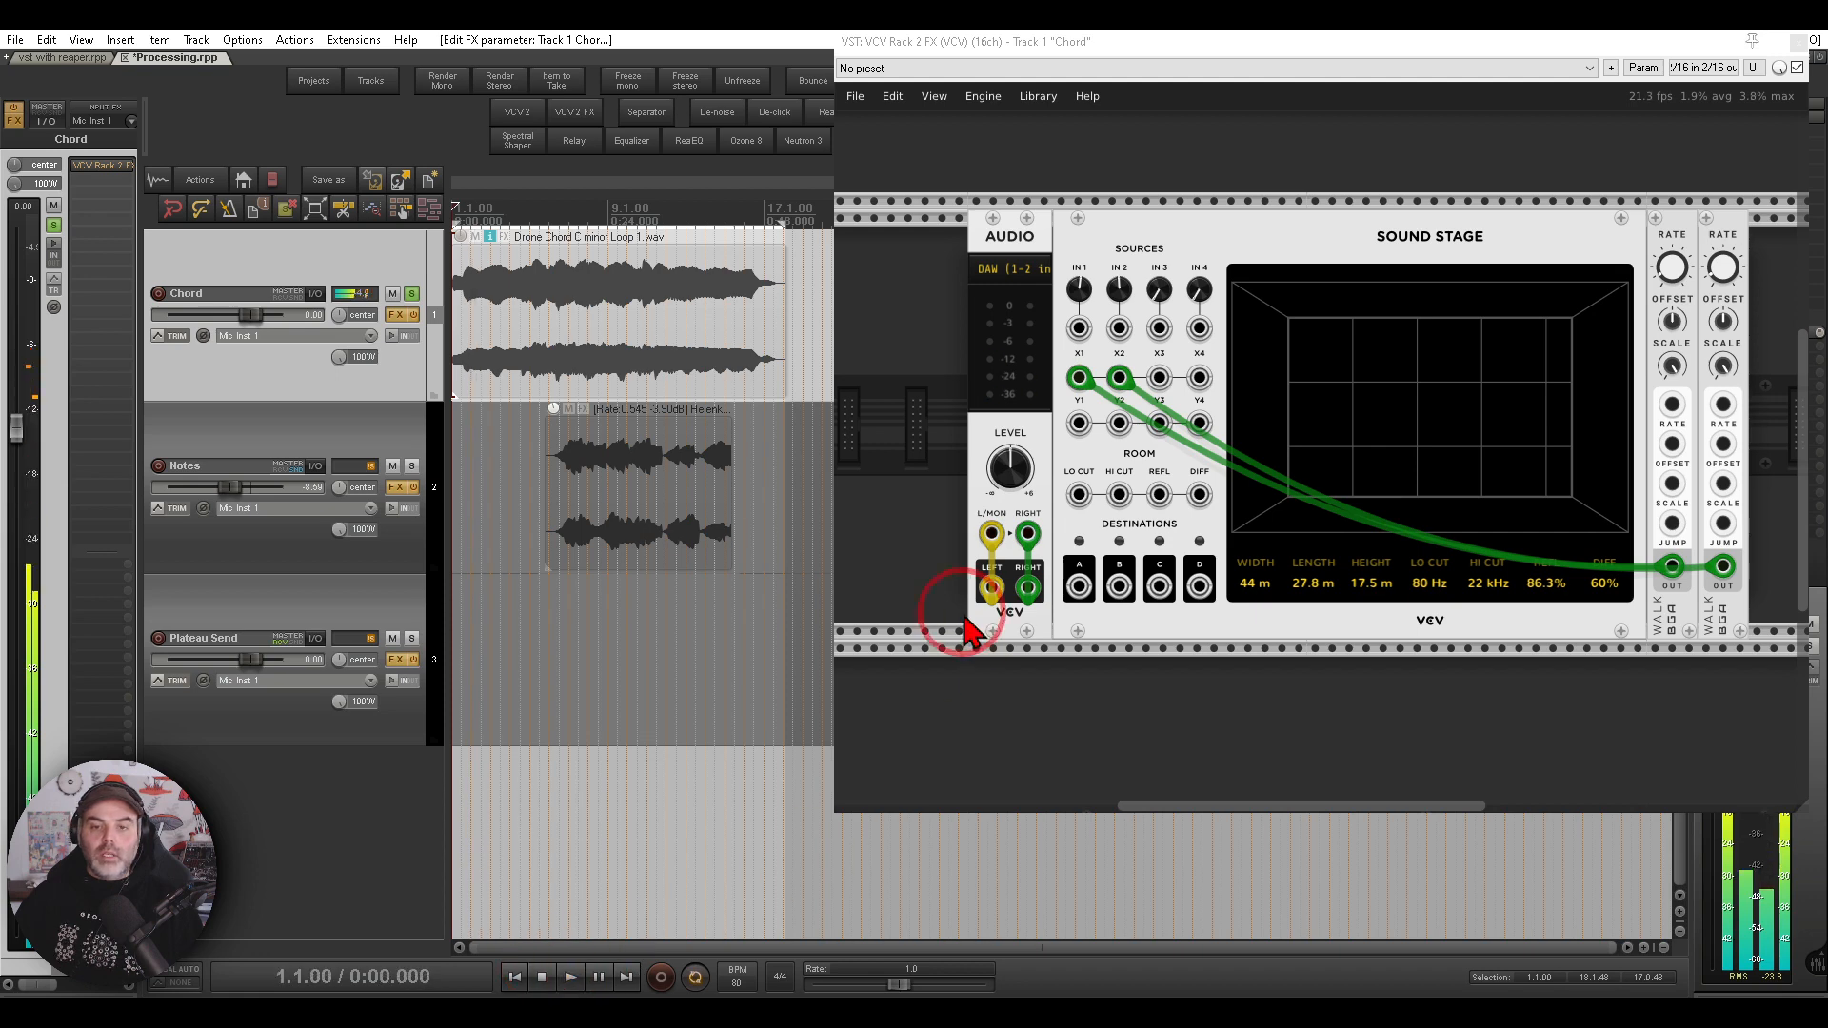
- Route the Audio module's left and right signals into Sound Stage IN 1 and IN 2, patch destinations A and B back to its outputs, and play
left_click_drag(1177, 657, 1105, 661)
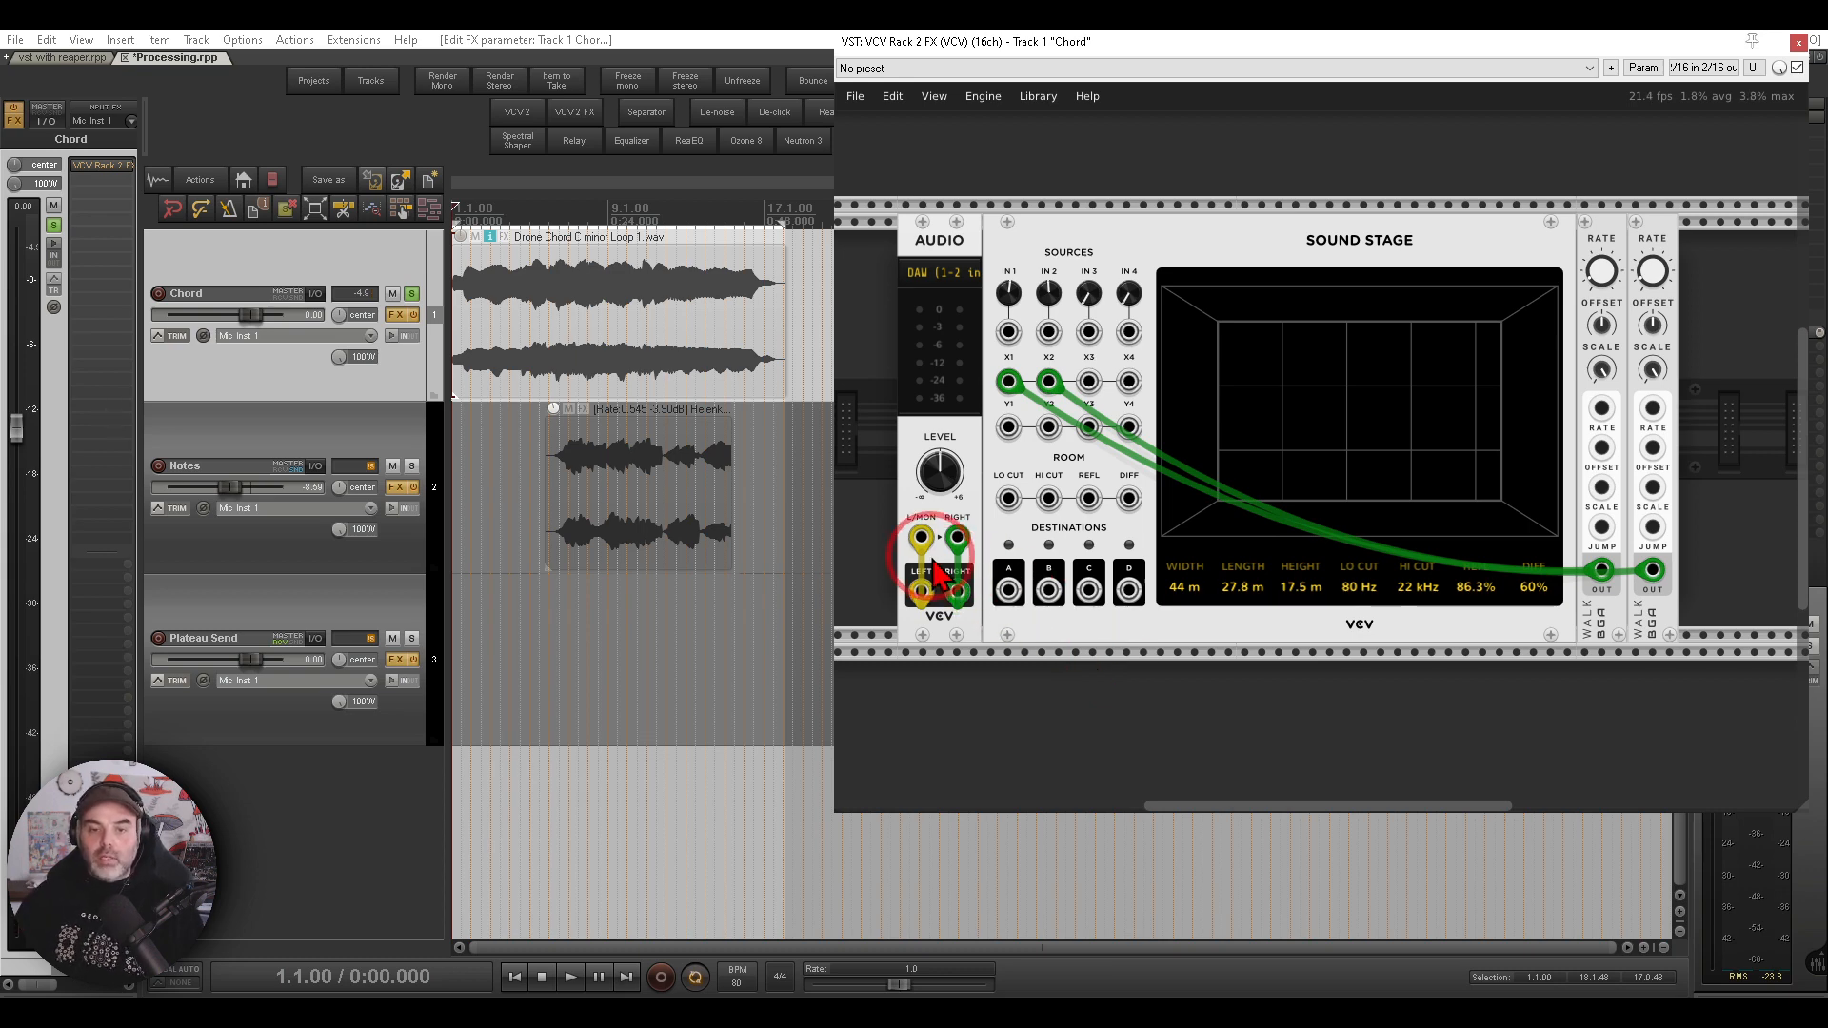
left_click_drag(931, 542, 962, 553)
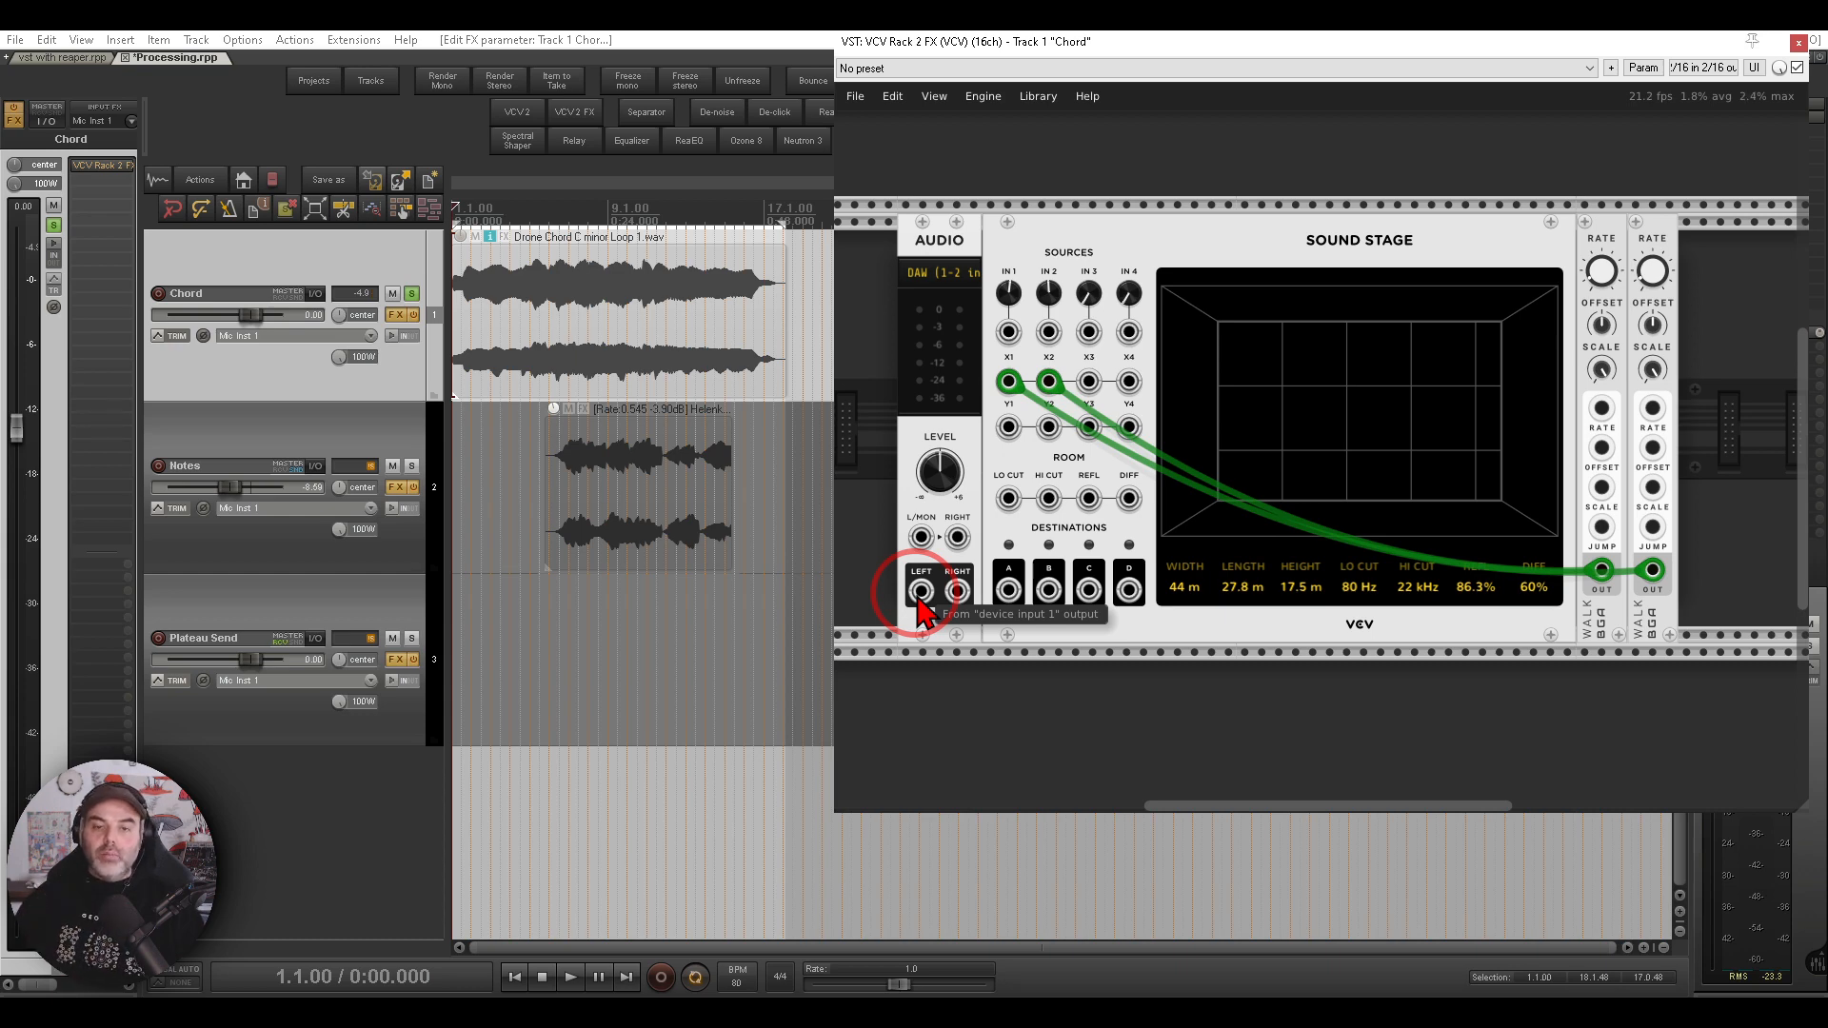
mouse_move(921, 591)
left_mouse_down()
mouse_move(995, 319)
mouse_move(1008, 331)
mouse_move(957, 591)
left_mouse_up()
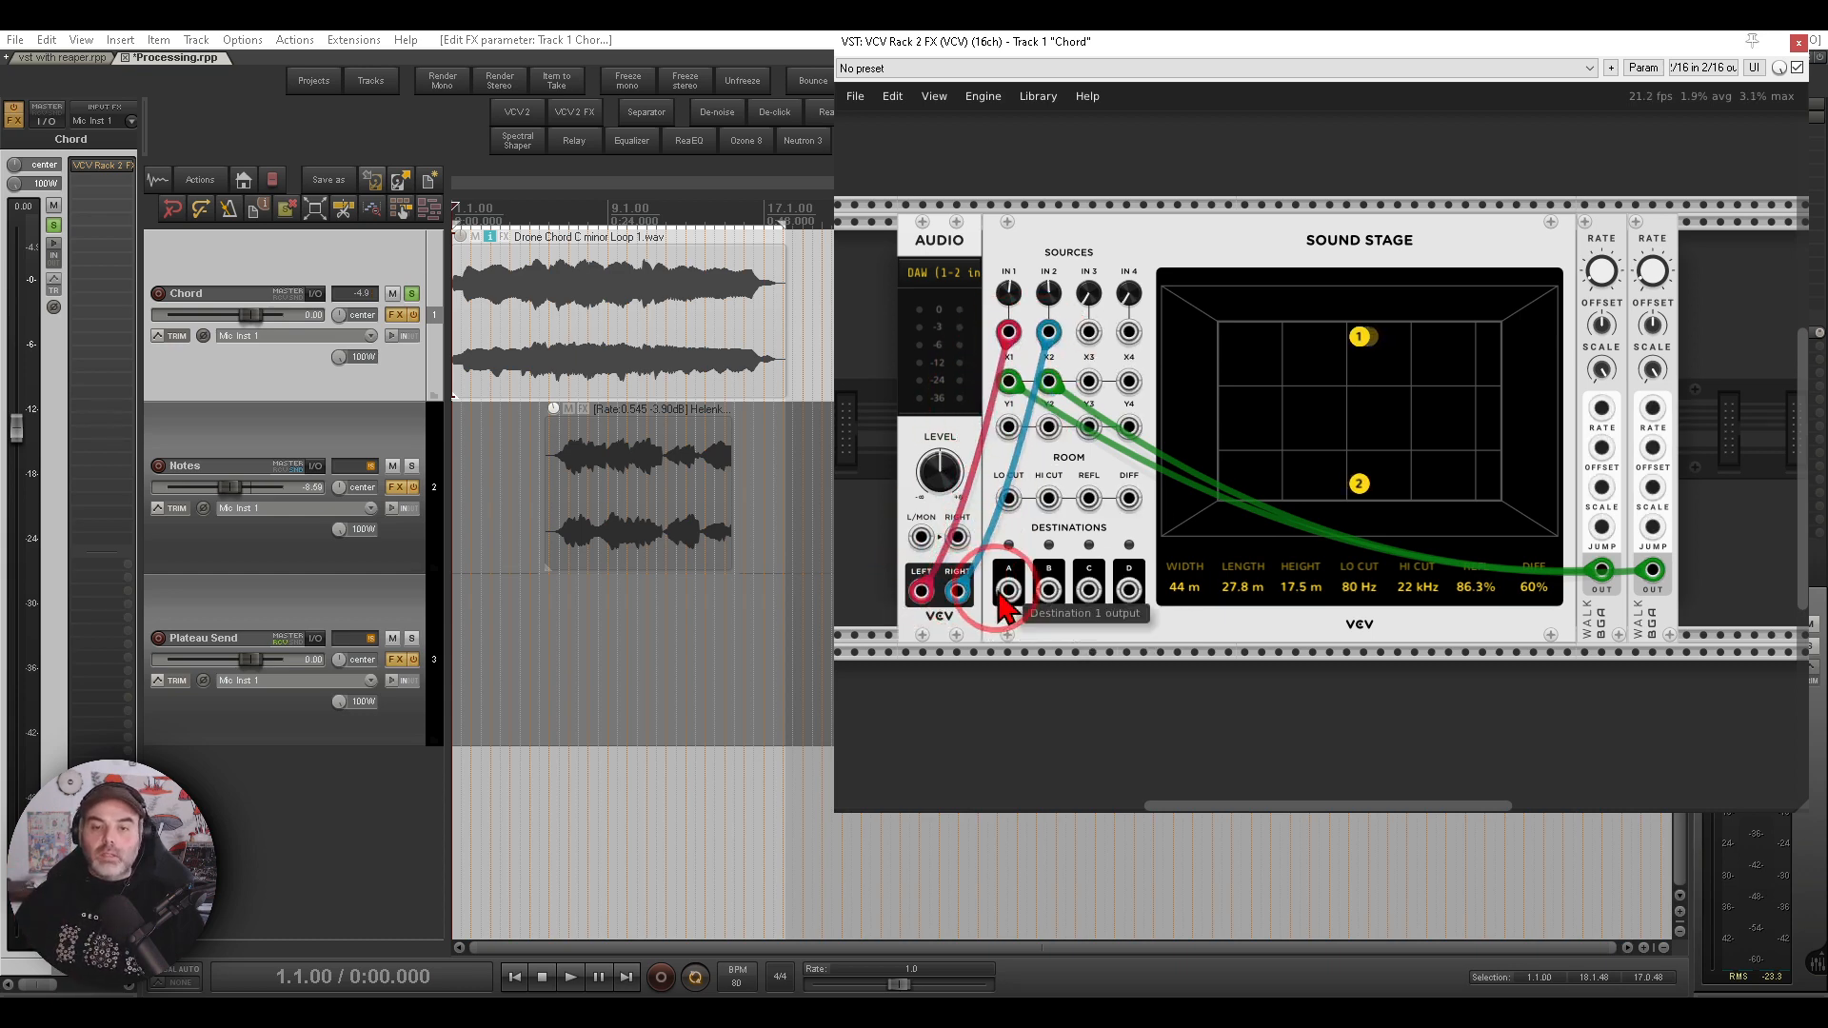
left_click_drag(1008, 590, 921, 536)
mouse_move(1064, 605)
left_mouse_down()
mouse_move(962, 562)
mouse_move(957, 538)
left_mouse_up()
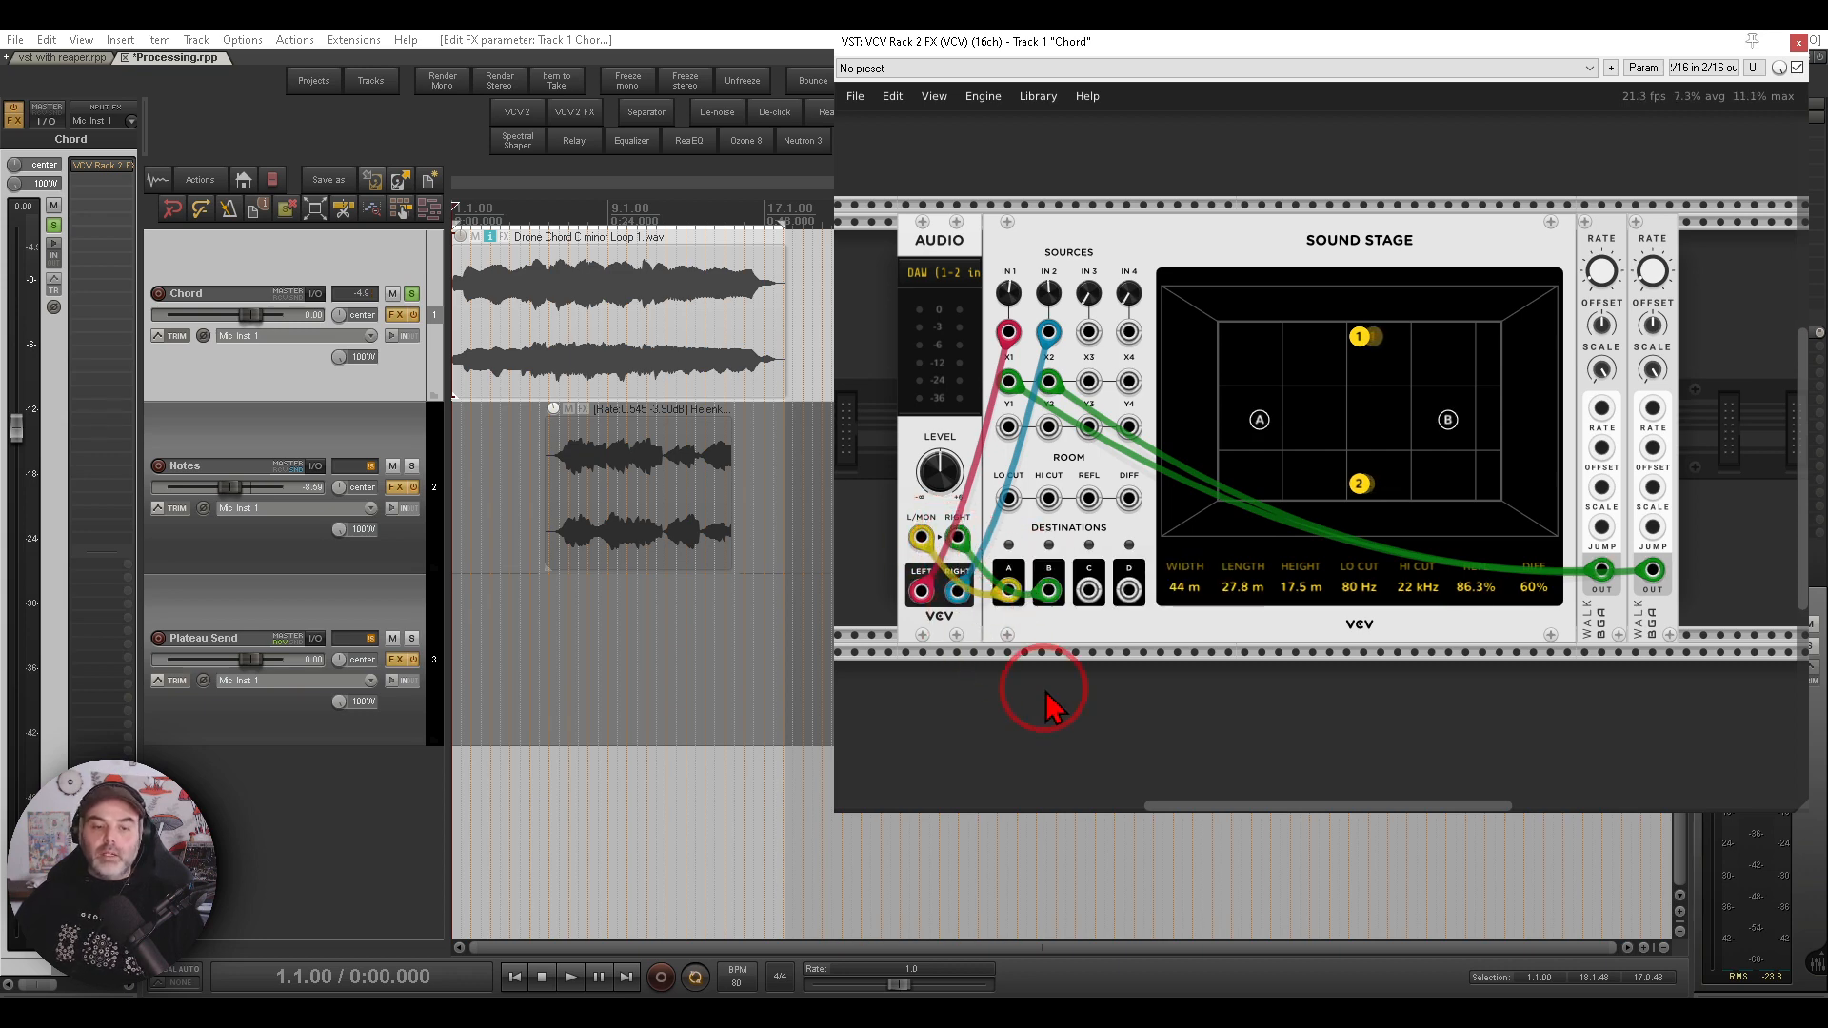
left_click(570, 978)
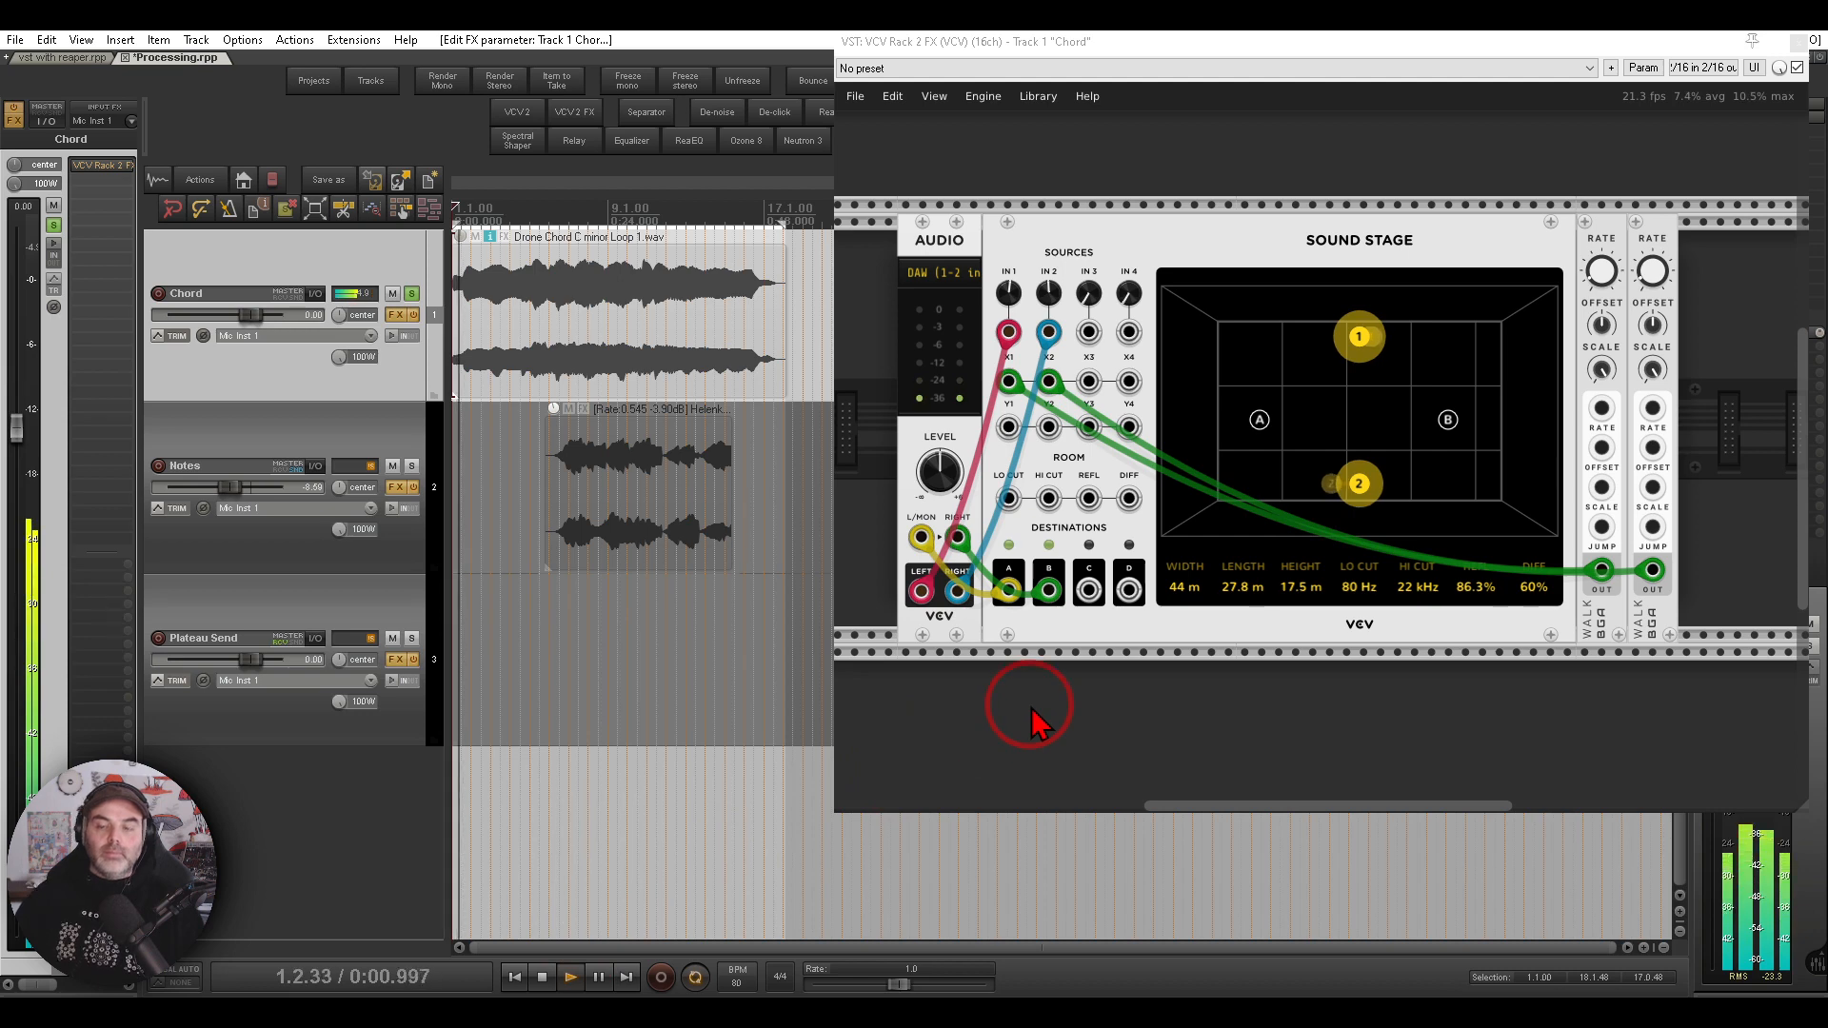
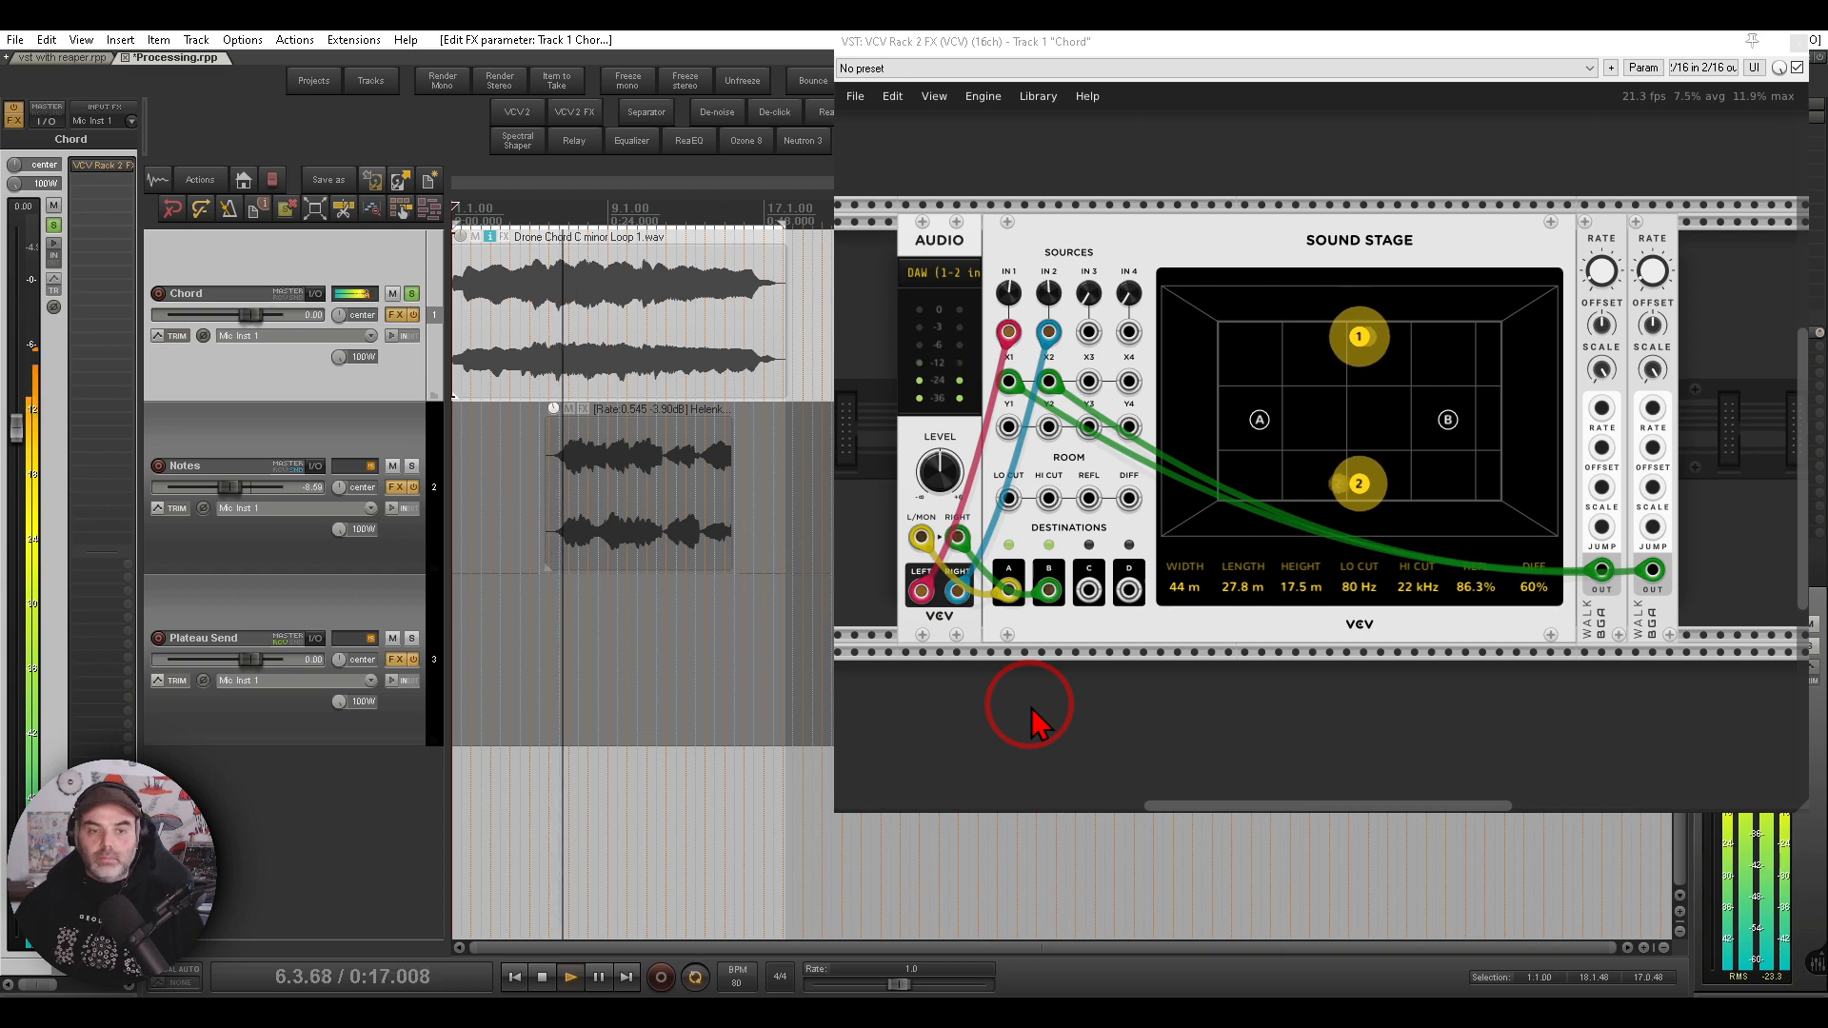
- Stop playback and close the Chord track's VCV Rack 2 FX window
left_click(542, 978)
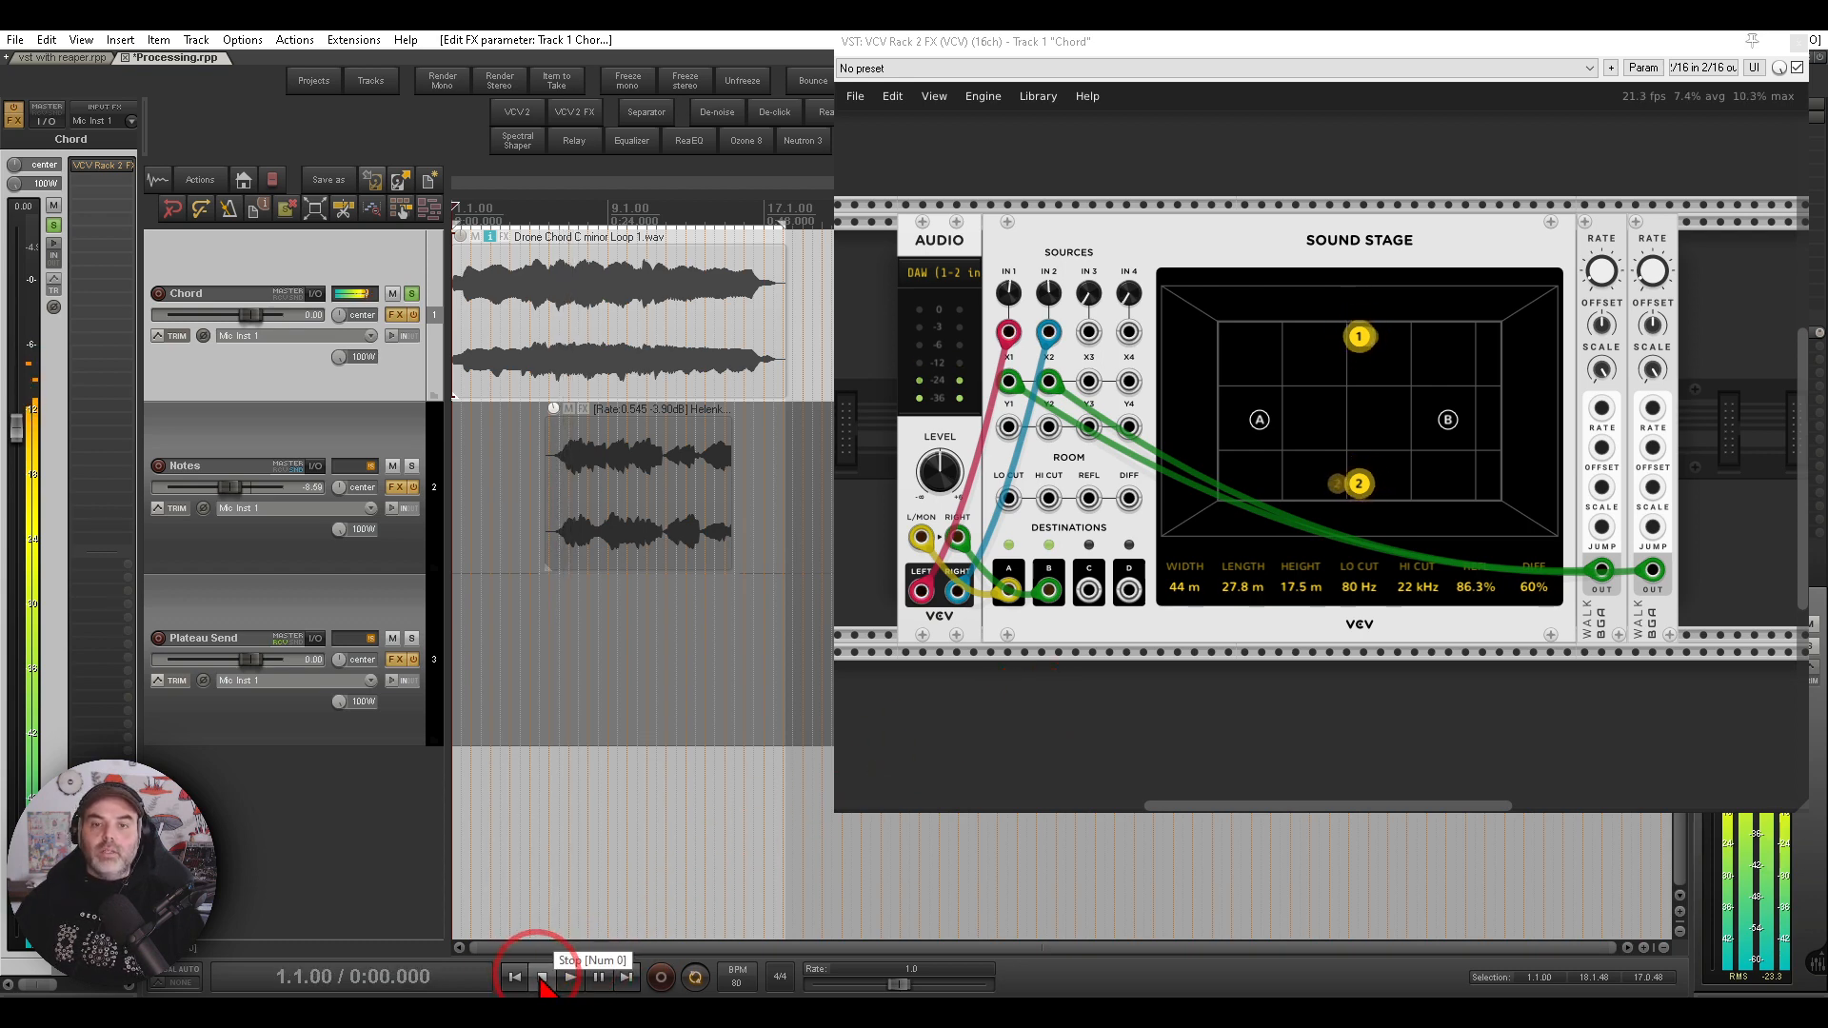
left_click(1800, 44)
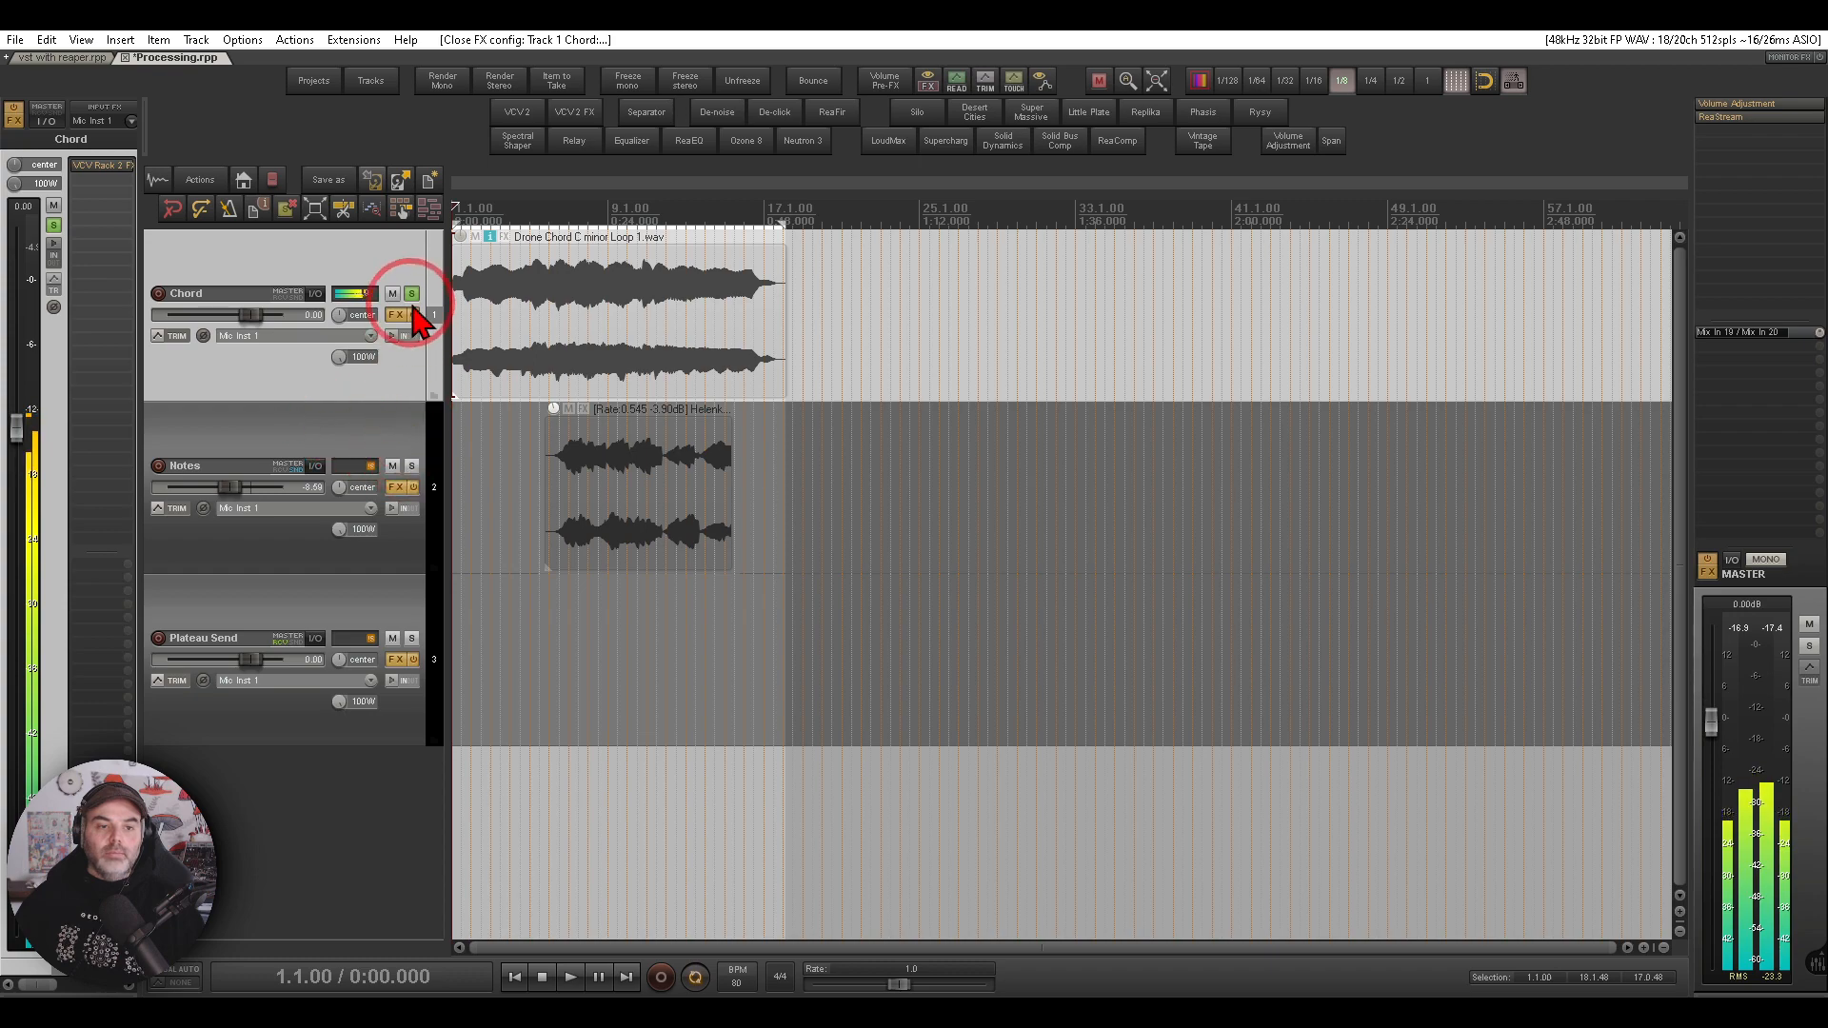
- Unsolo the Chord track, select the Notes track and open its VCV Rack 2 FX plugin window
left_click(411, 295)
left_click(359, 430)
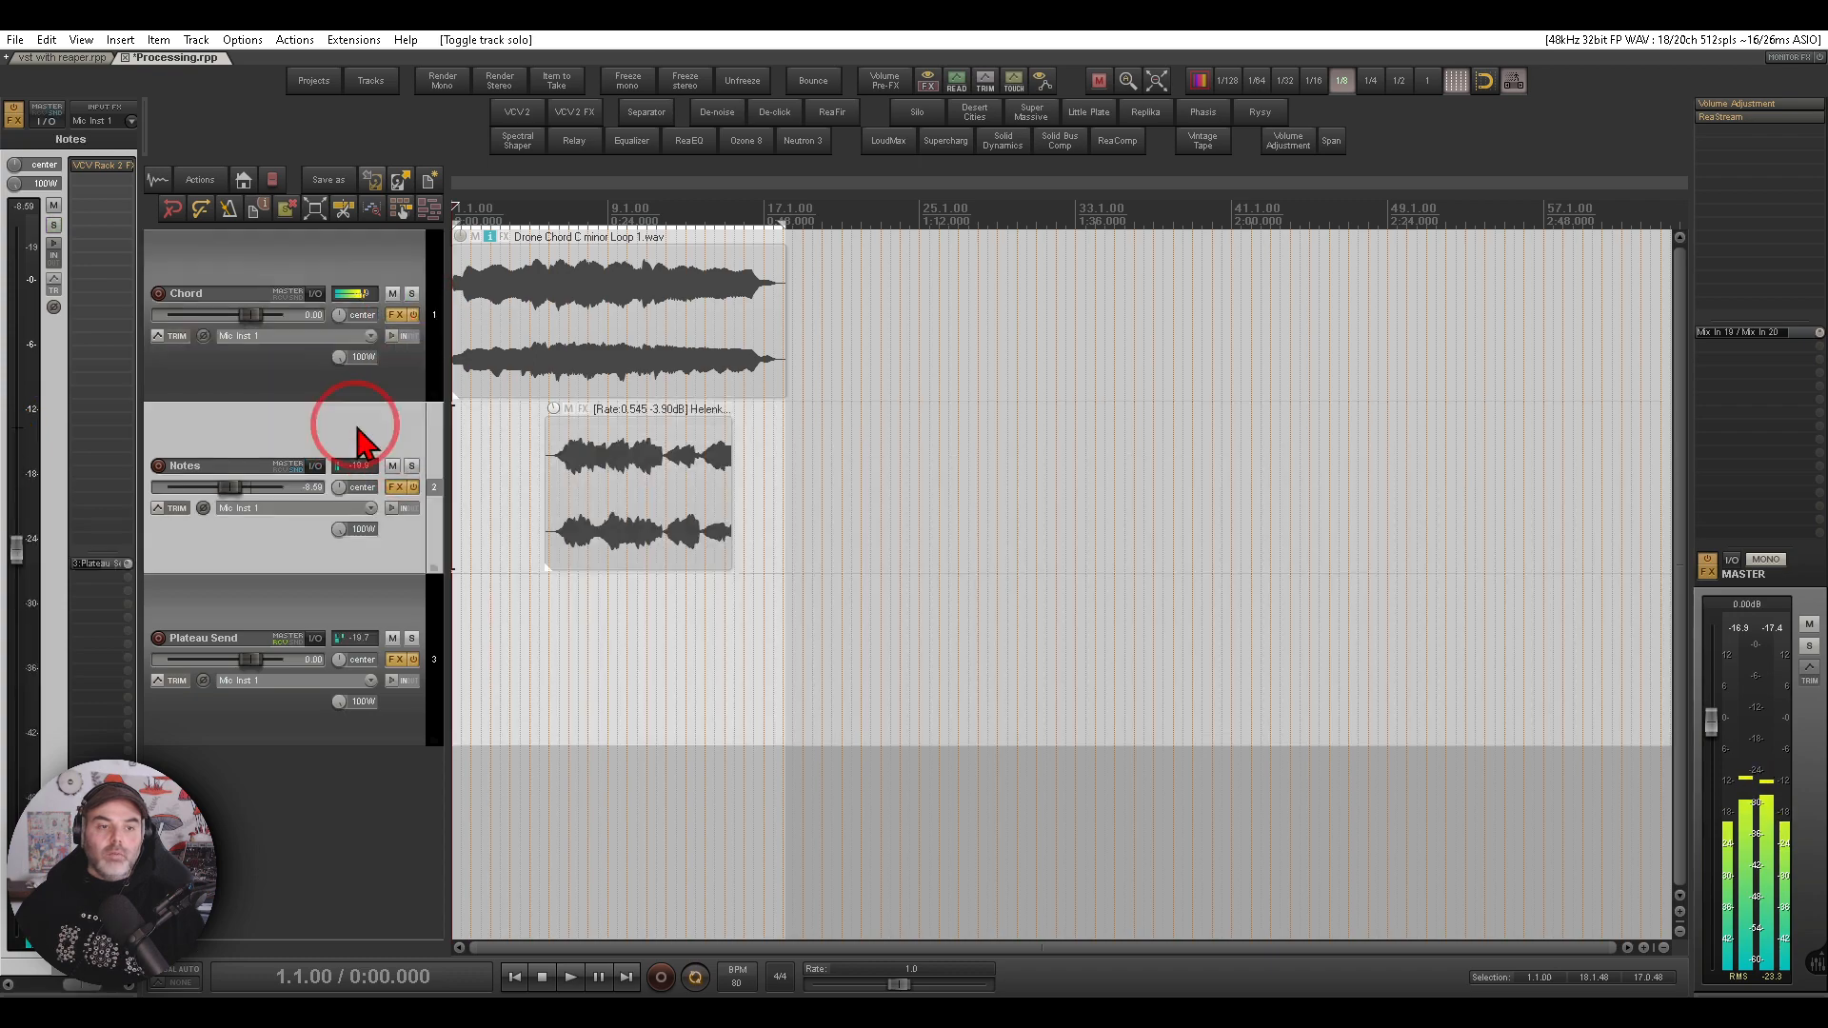
left_click(108, 168)
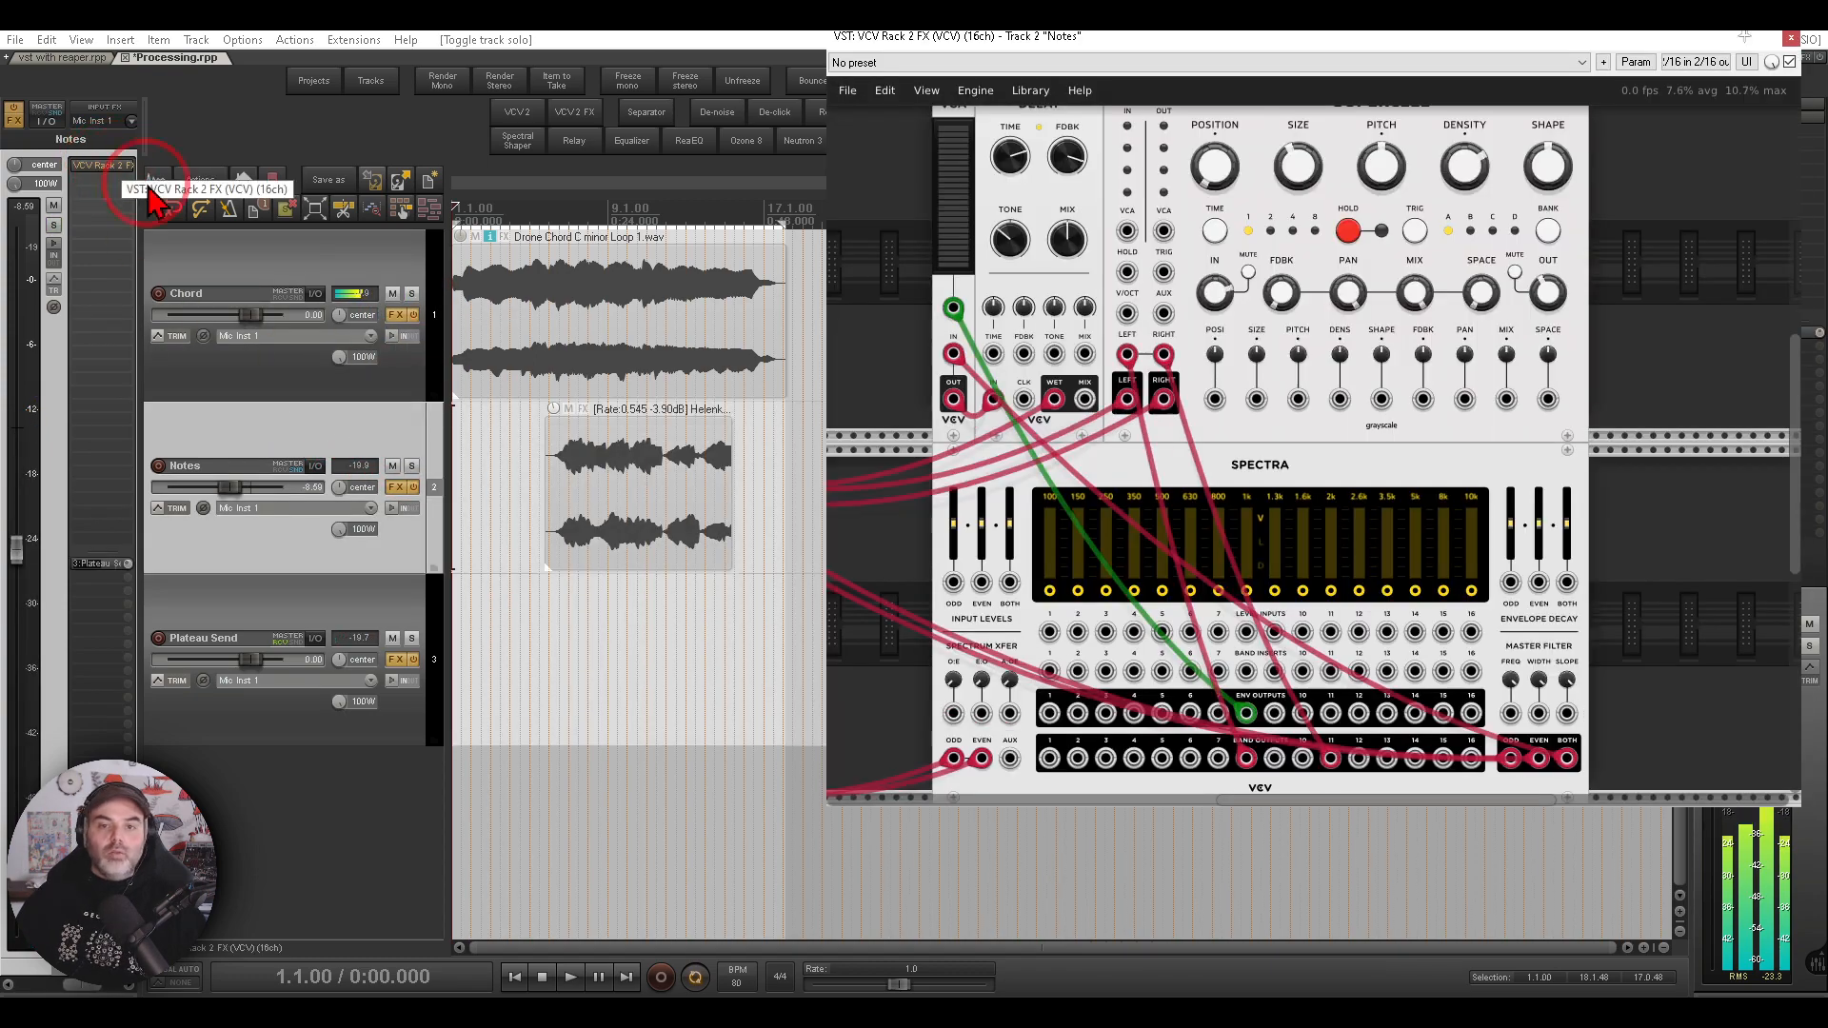
- Examine the Notes track's rack patch with the Delay, Supercell and Spectra modules
left_click(1282, 416)
scroll(1300, 419, "down", 1)
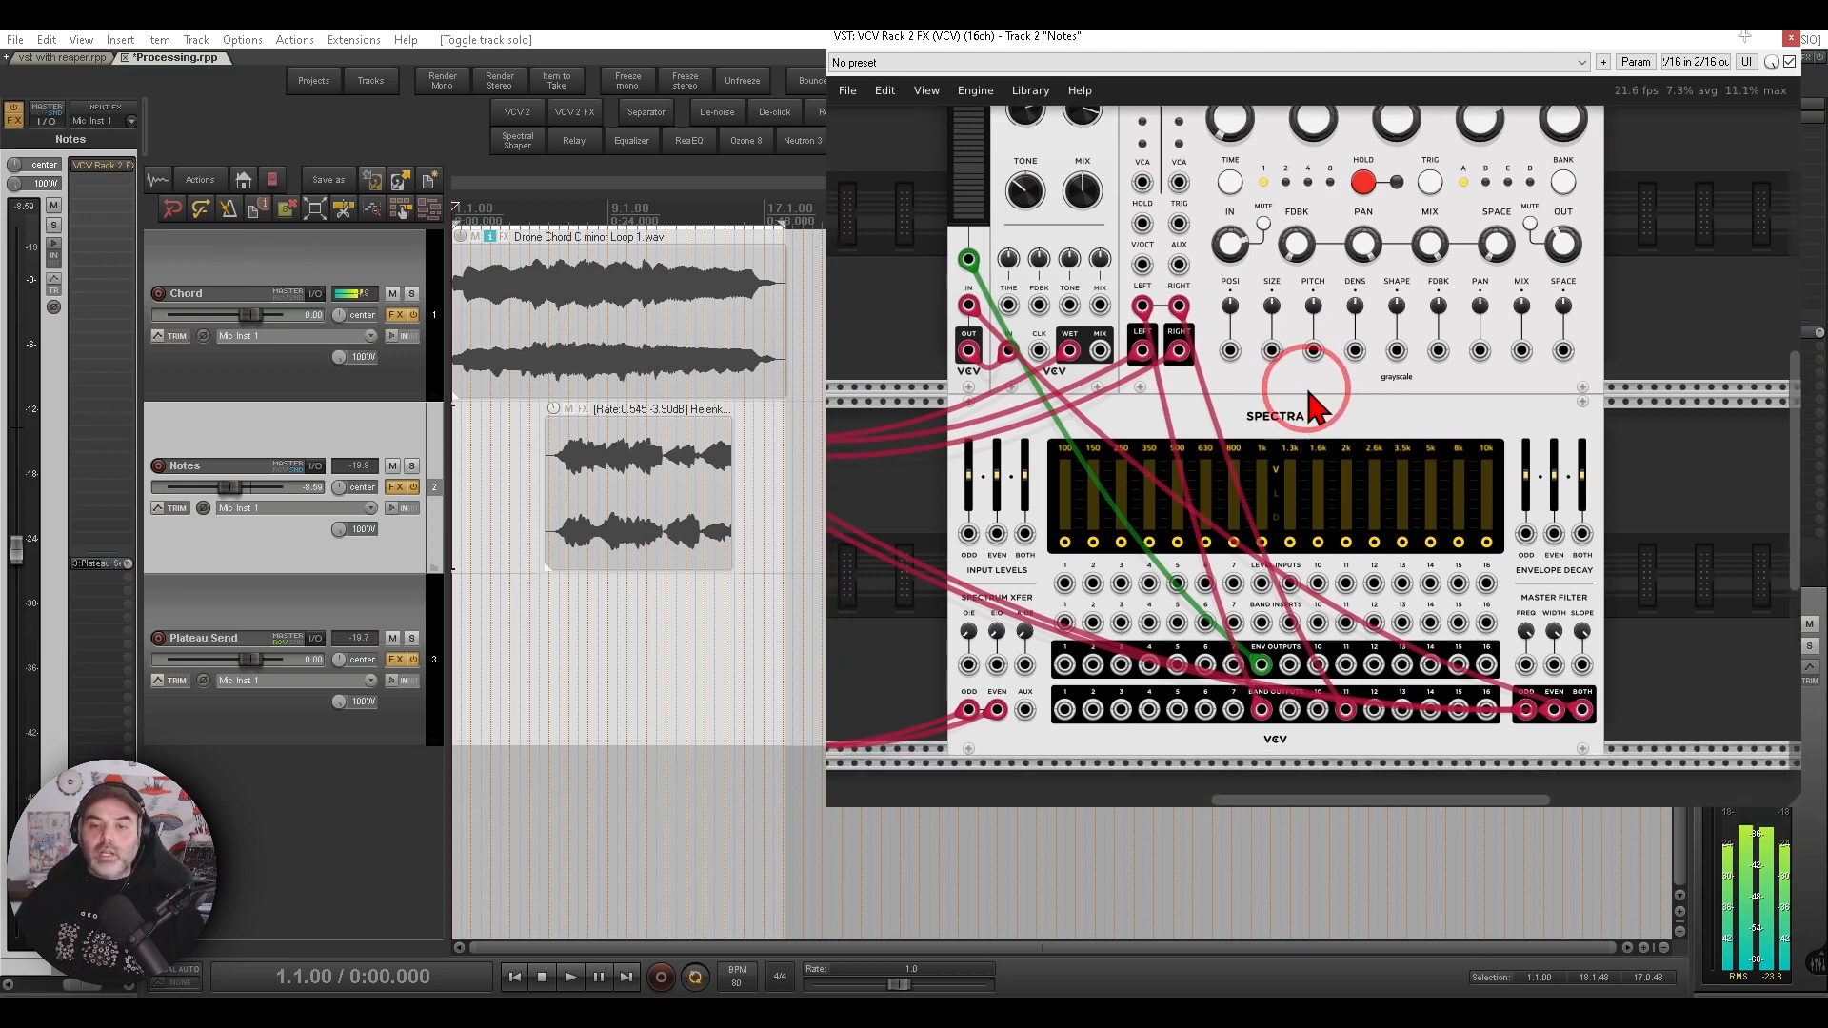
mouse_move(1355, 382)
left_mouse_down()
mouse_move(1179, 457)
mouse_move(1310, 390)
left_mouse_up()
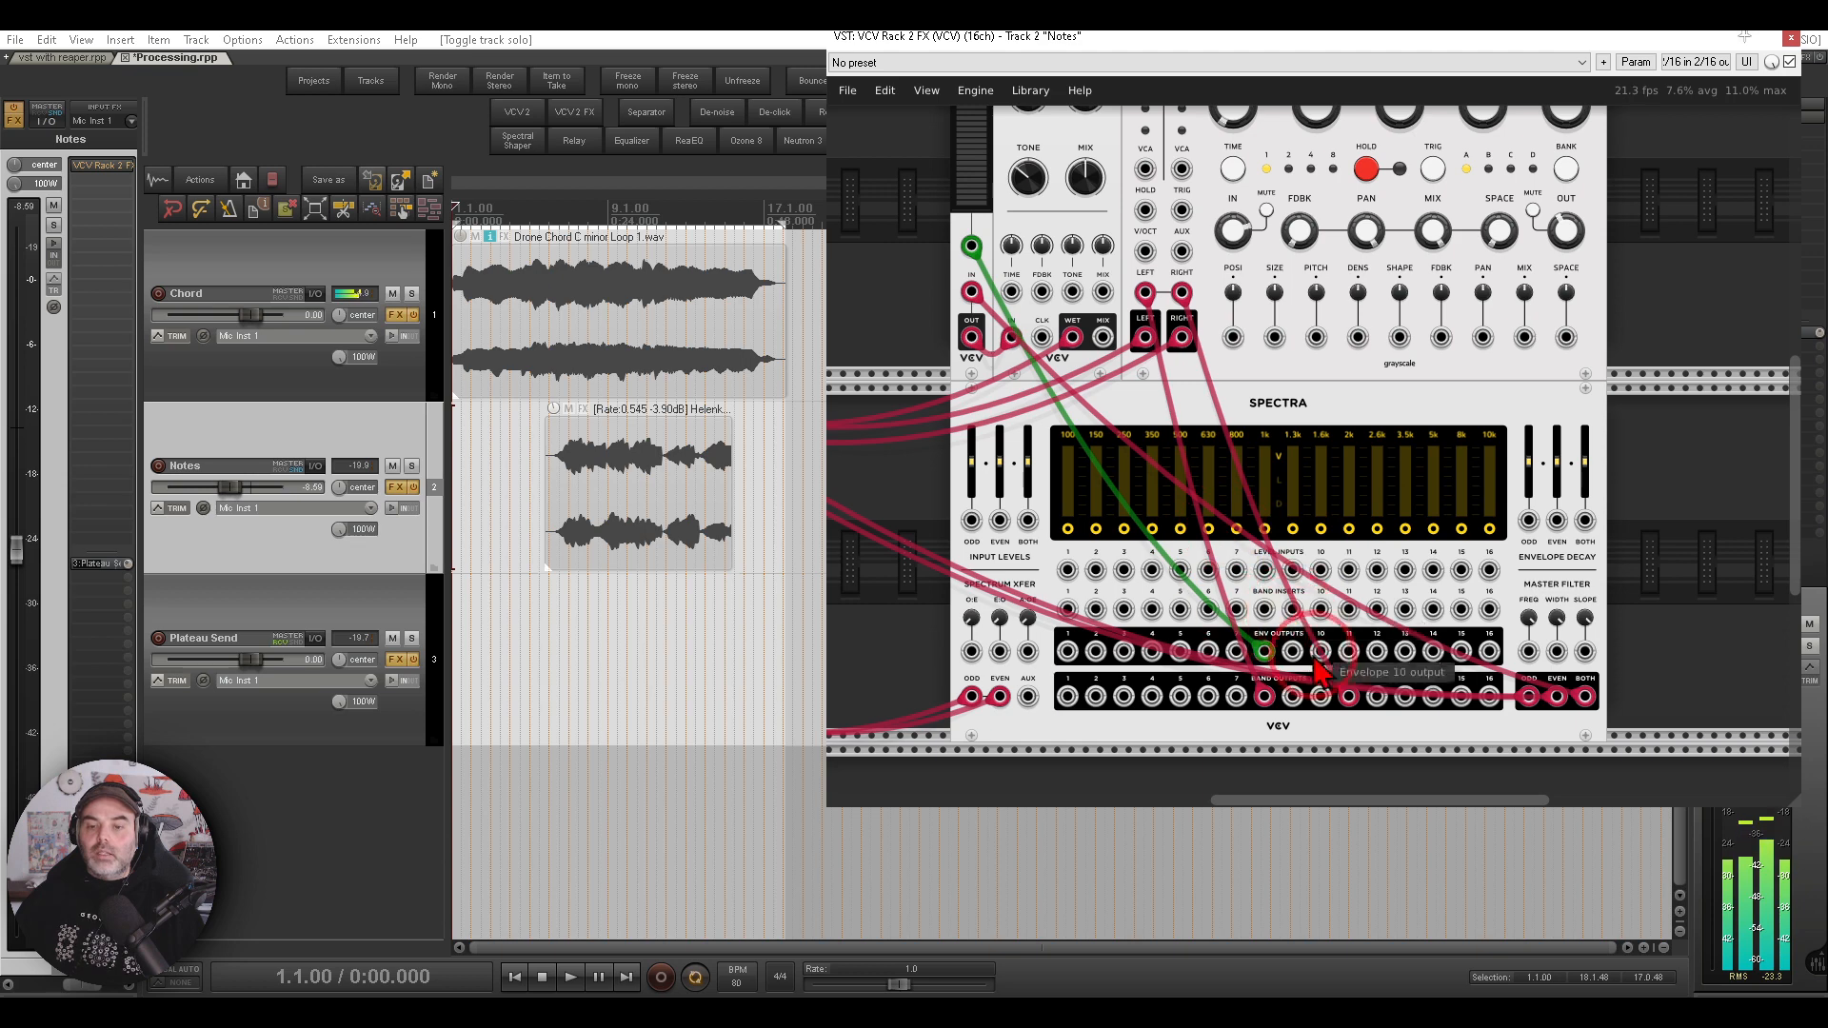
scroll(1314, 410, "up", 3)
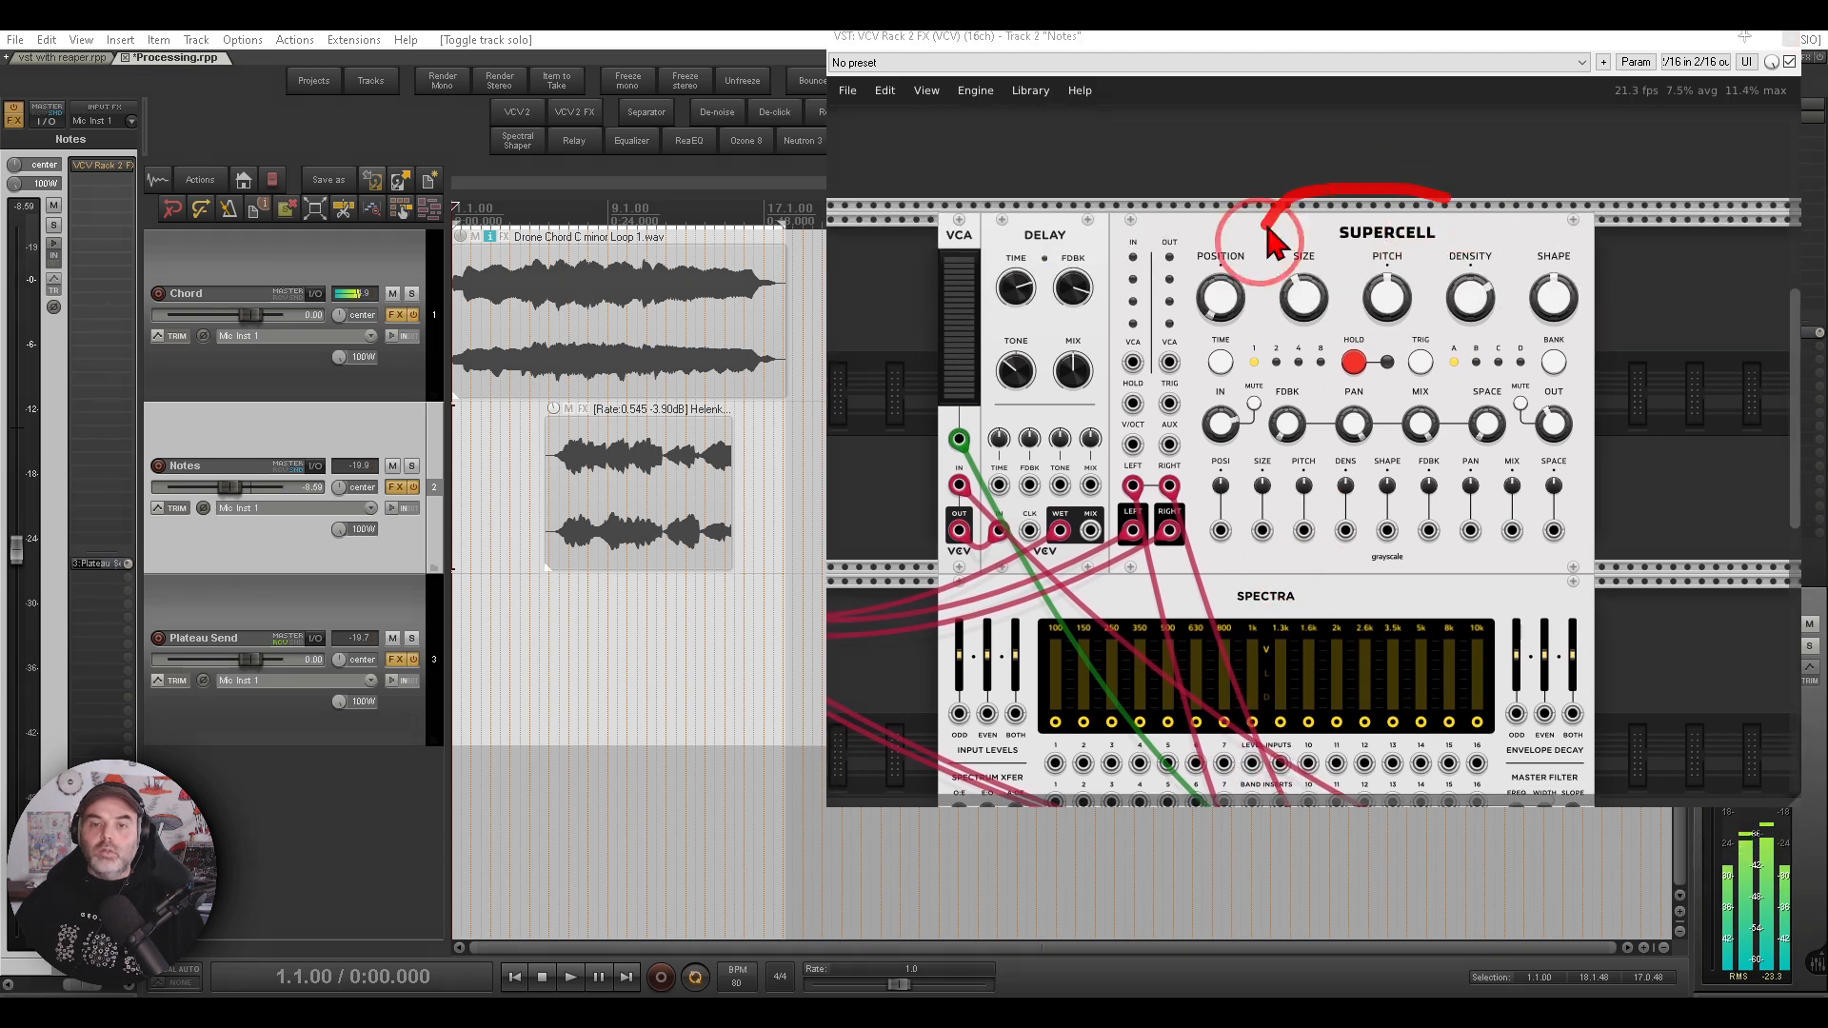
left_click_drag(1267, 229, 1476, 205)
mouse_move(1103, 196)
left_mouse_down()
mouse_move(992, 270)
mouse_move(1187, 166)
left_mouse_up()
key("Escape")
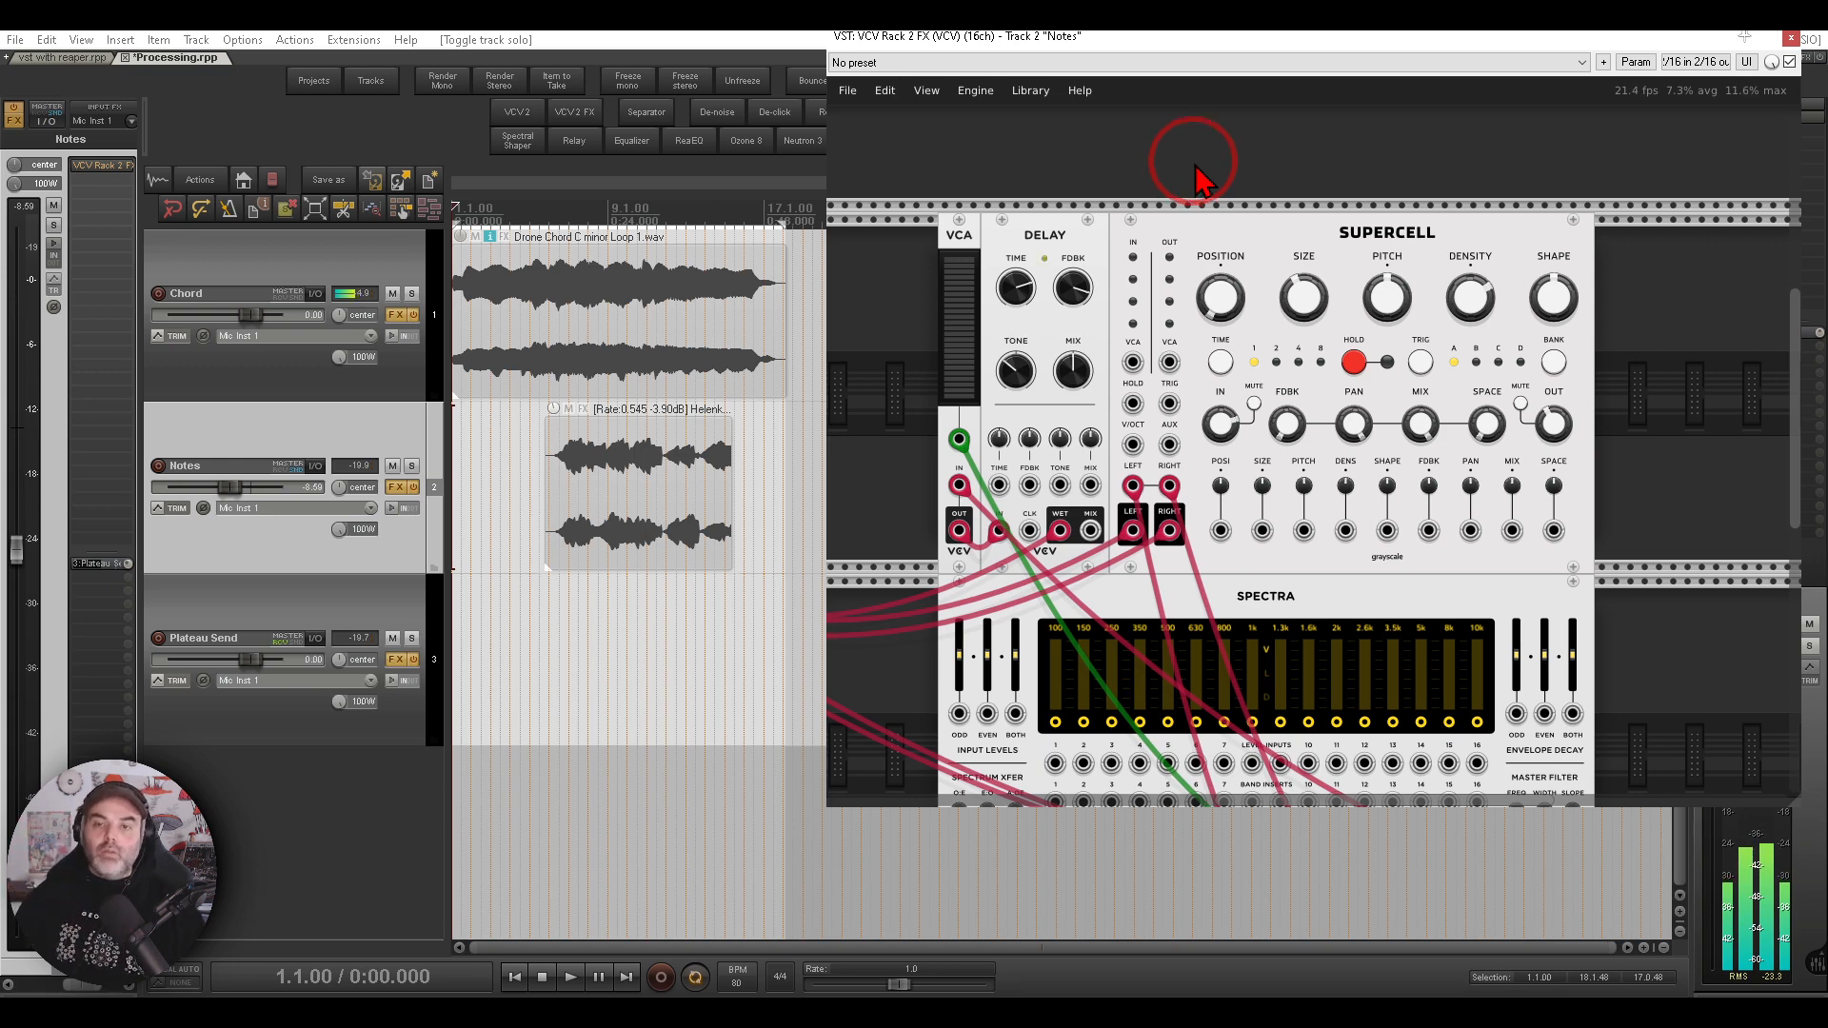
left_click_drag(1203, 396, 1245, 294)
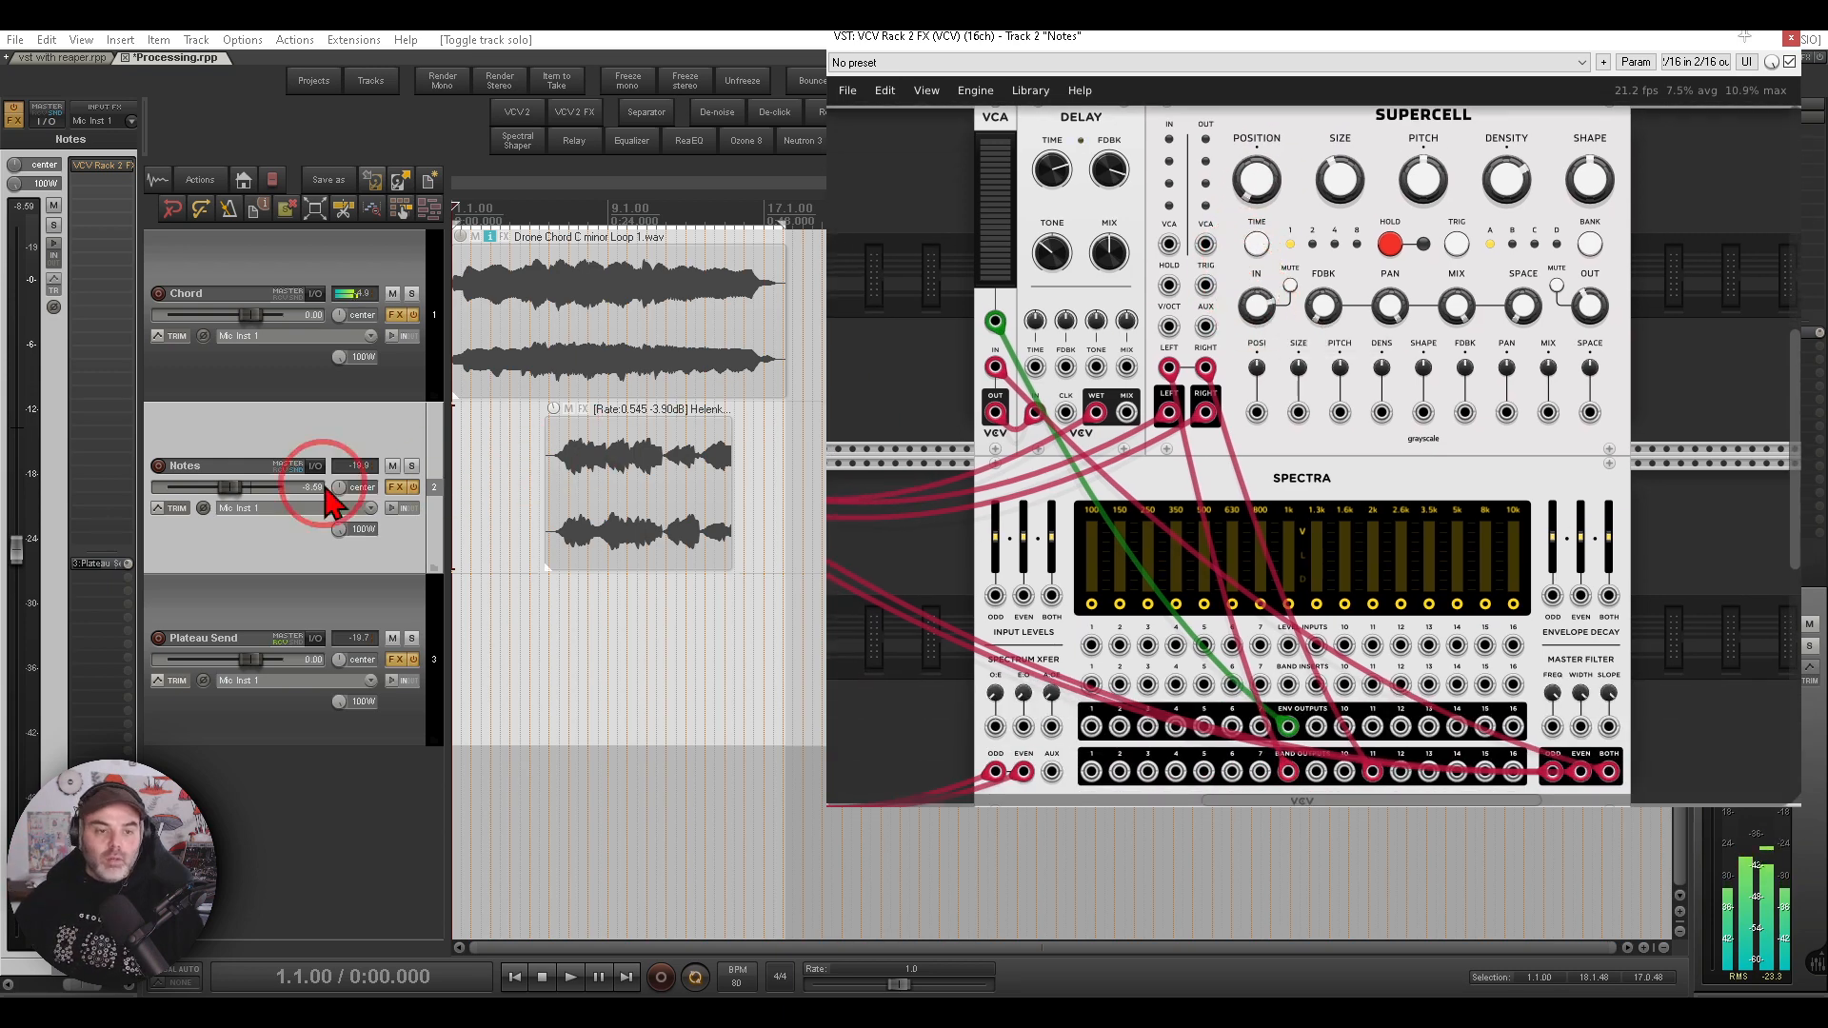
- Solo the Notes track, loop its audio item and play it through the VCV Rack effects
left_click(412, 466)
double_click(653, 466)
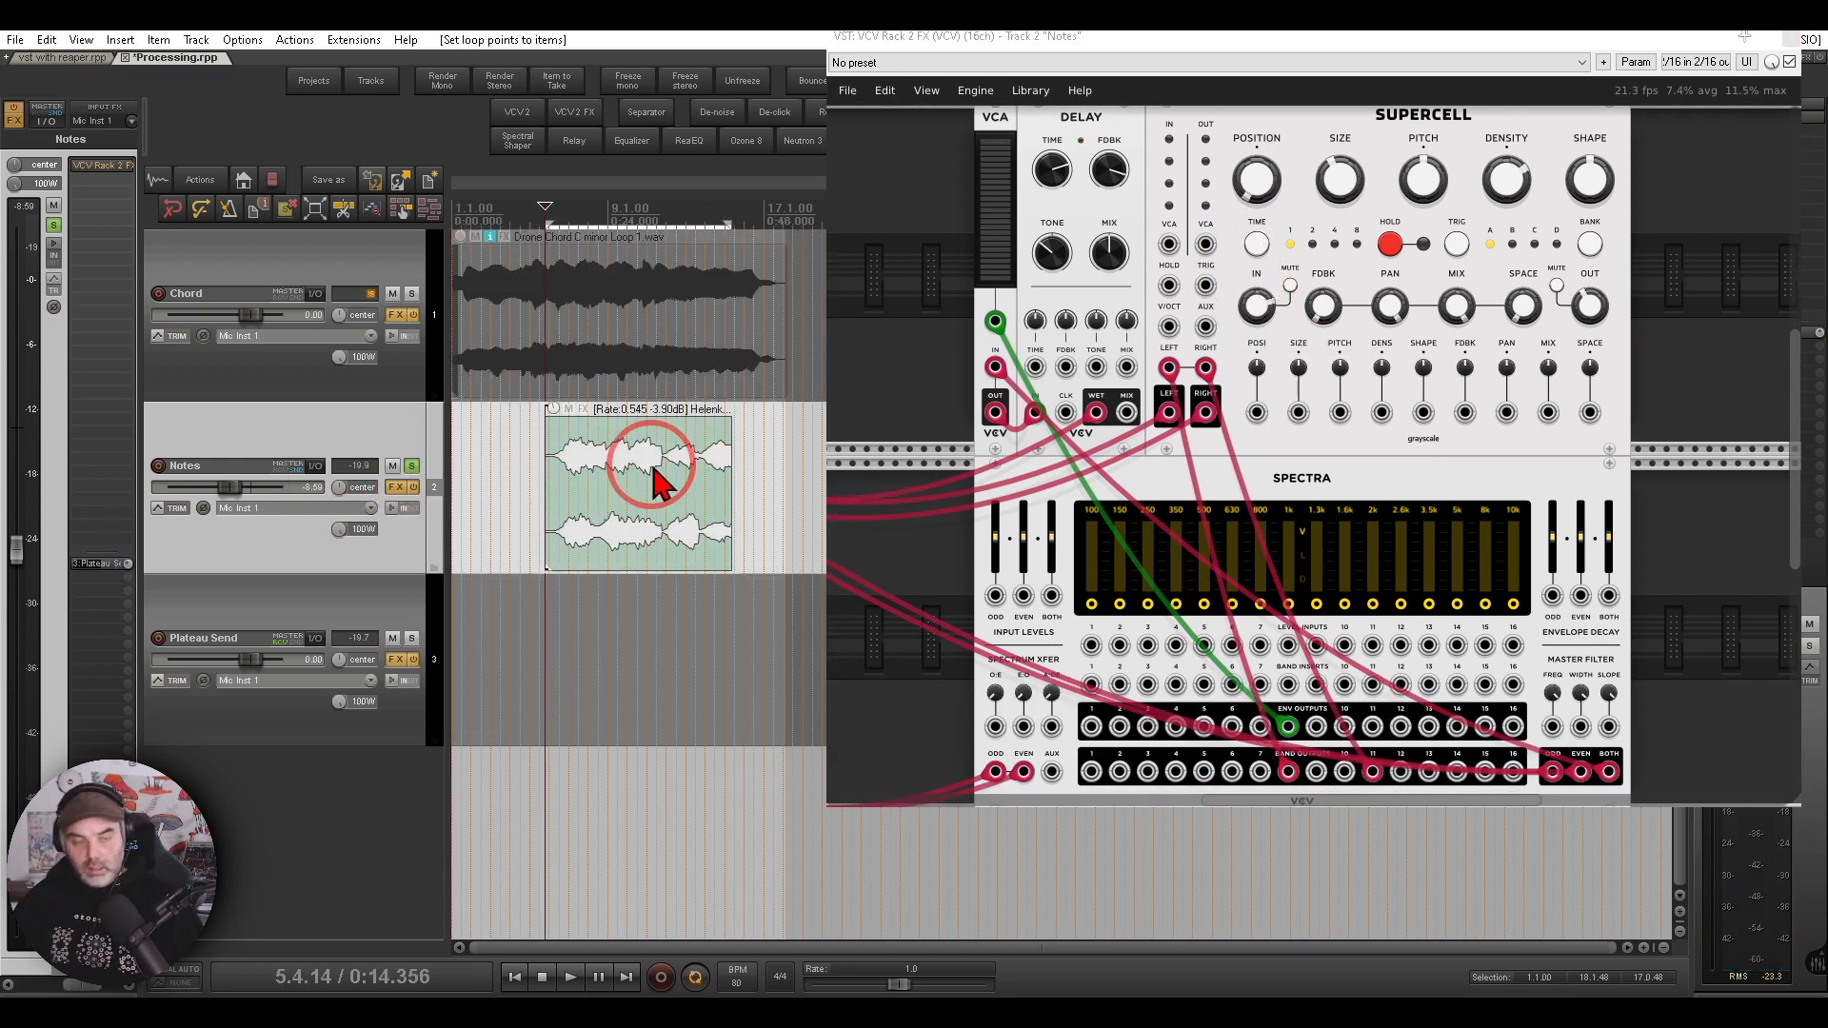
key("space")
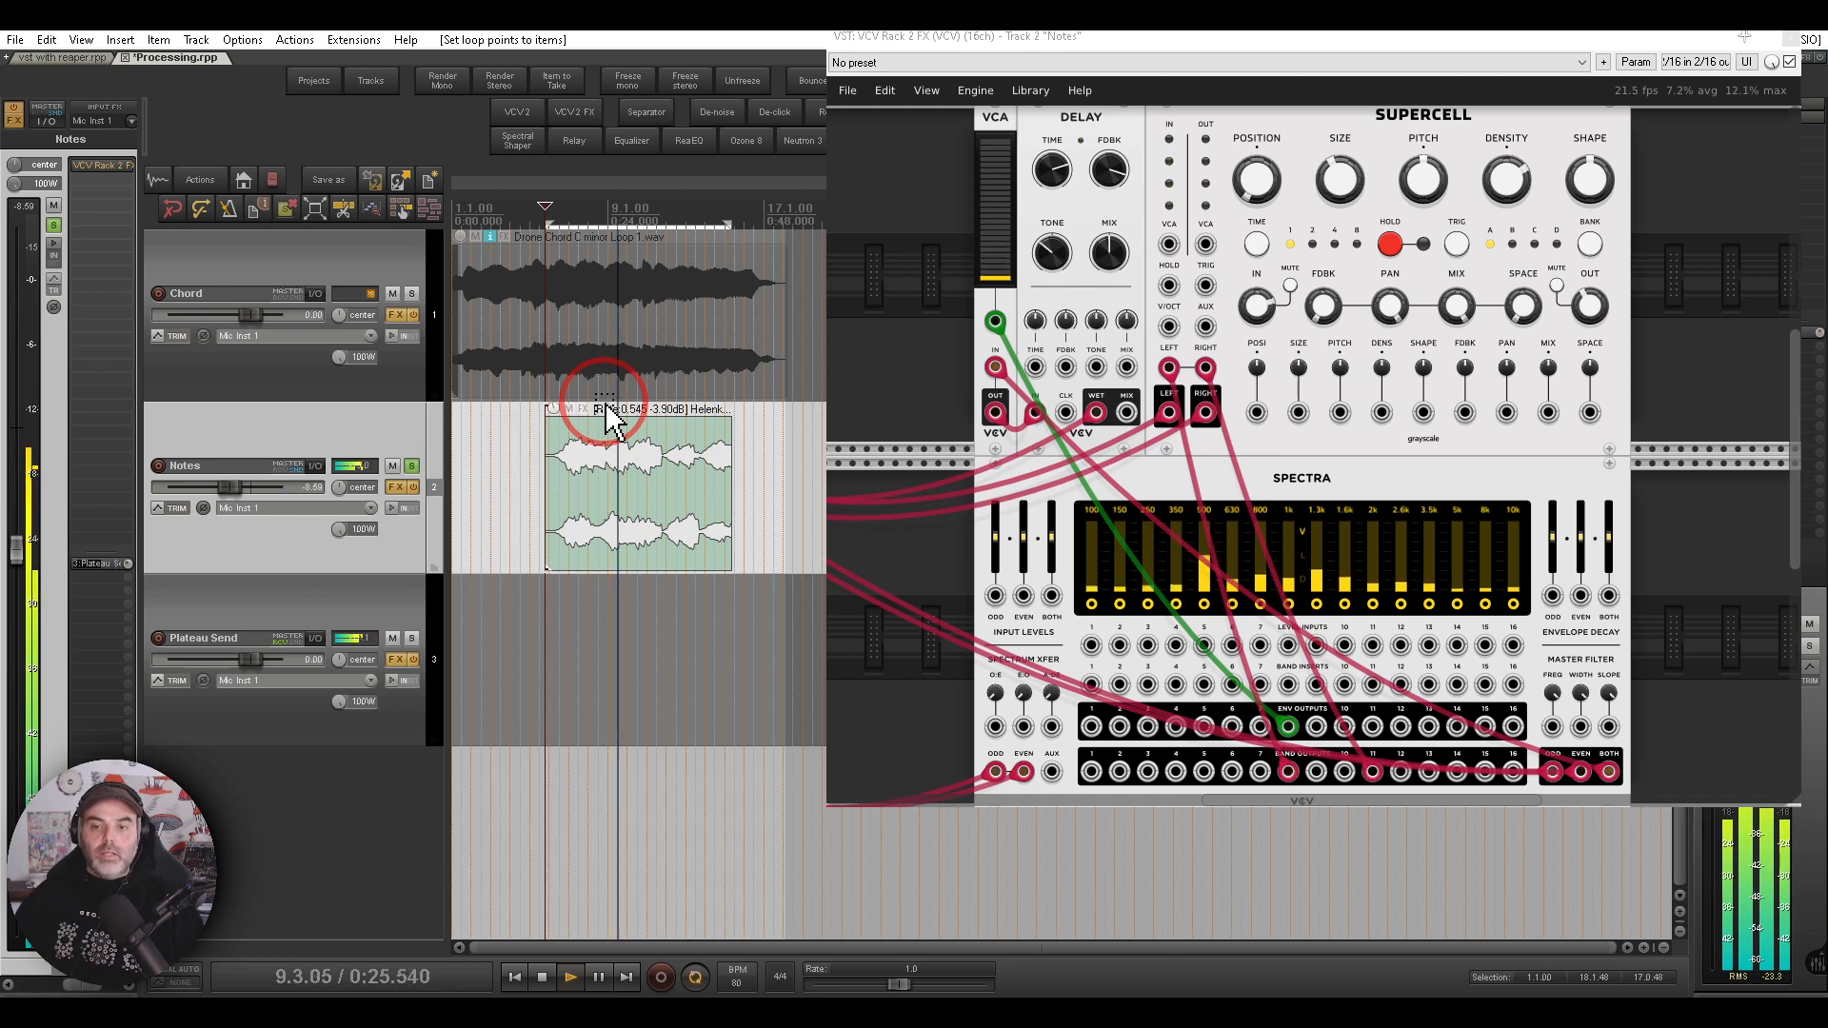
key("space")
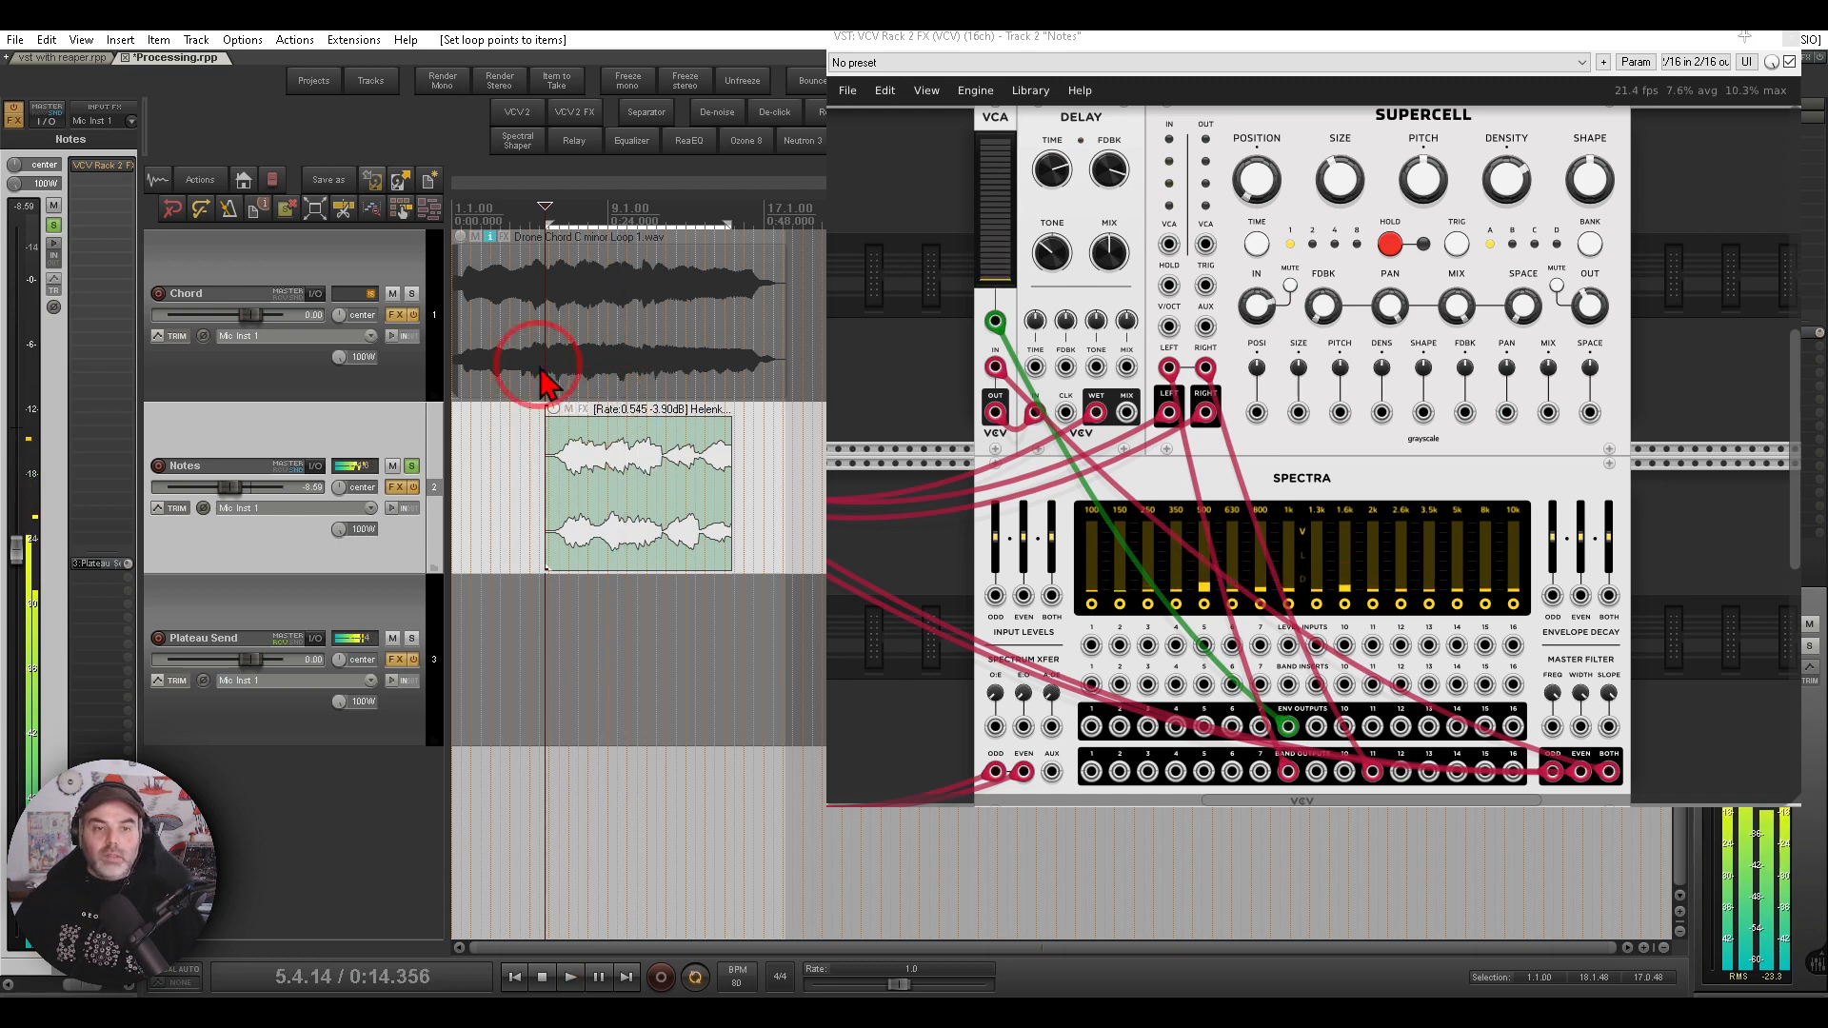
- Compare playback of the Notes item with the track's FX bypassed, then re-enable the FX
left_click(143, 179, "ctrl")
left_click(657, 542)
key("space")
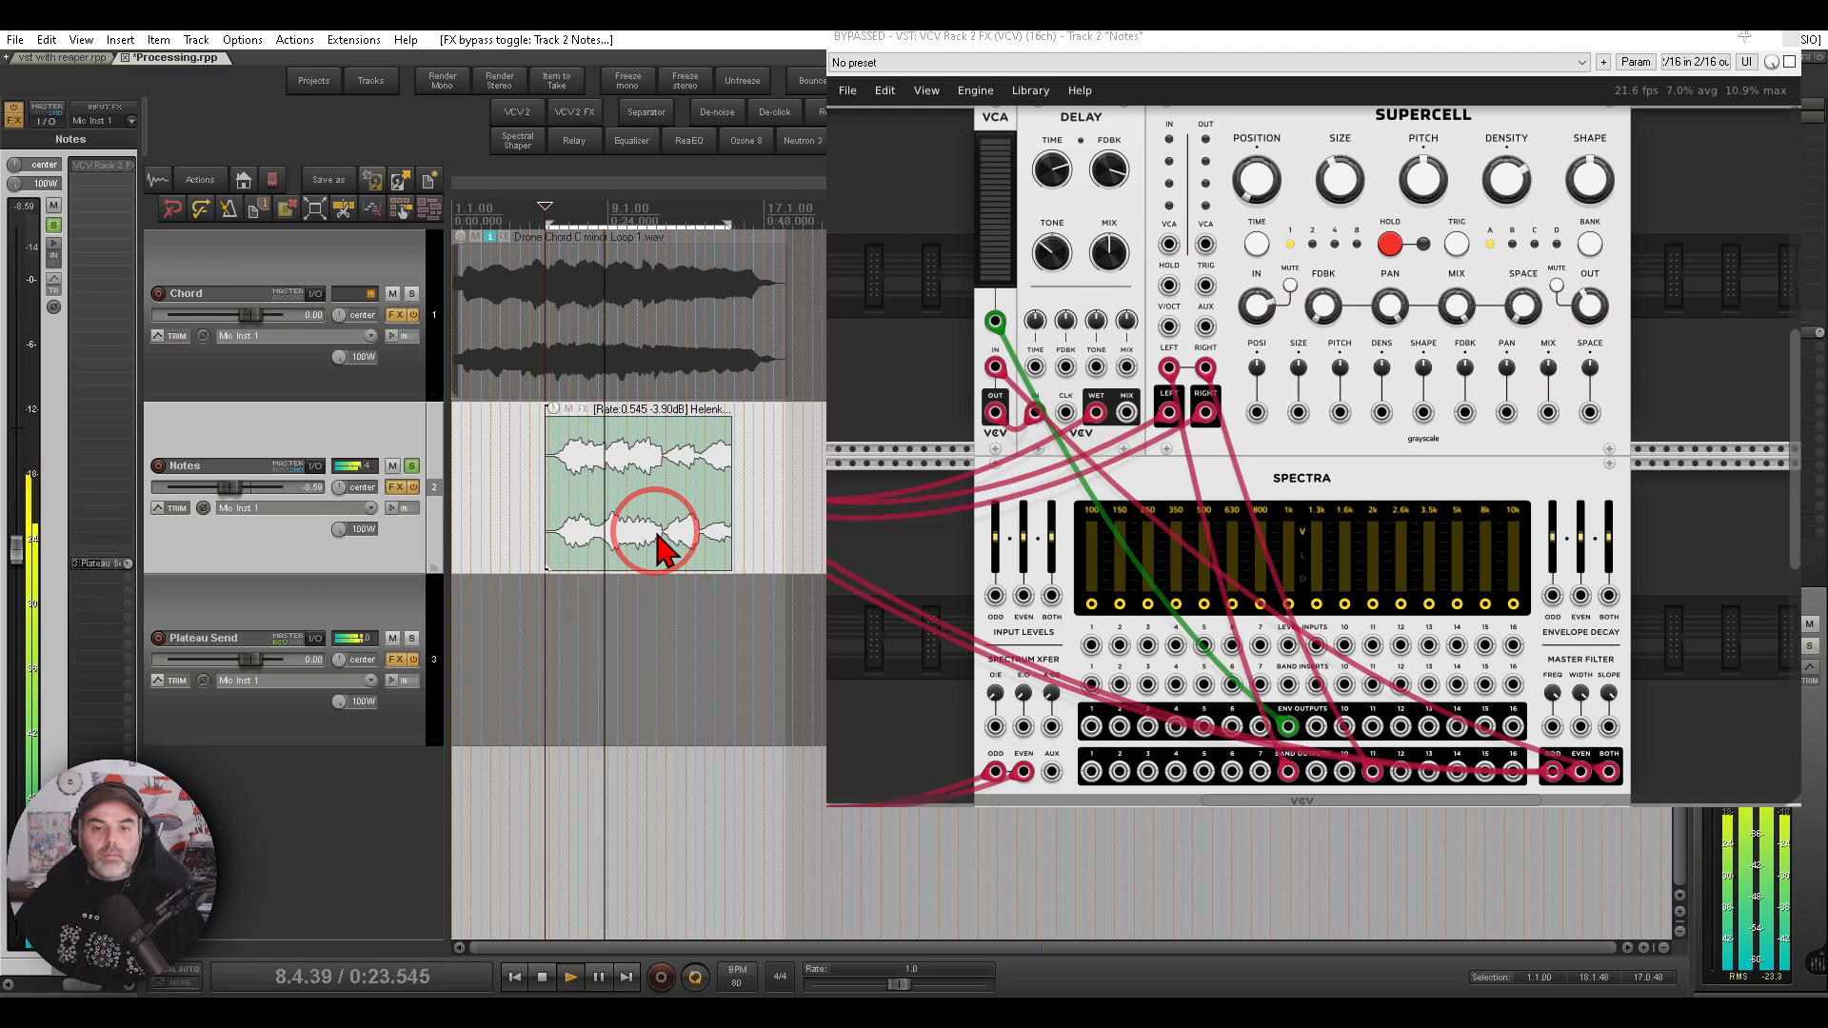
key("space")
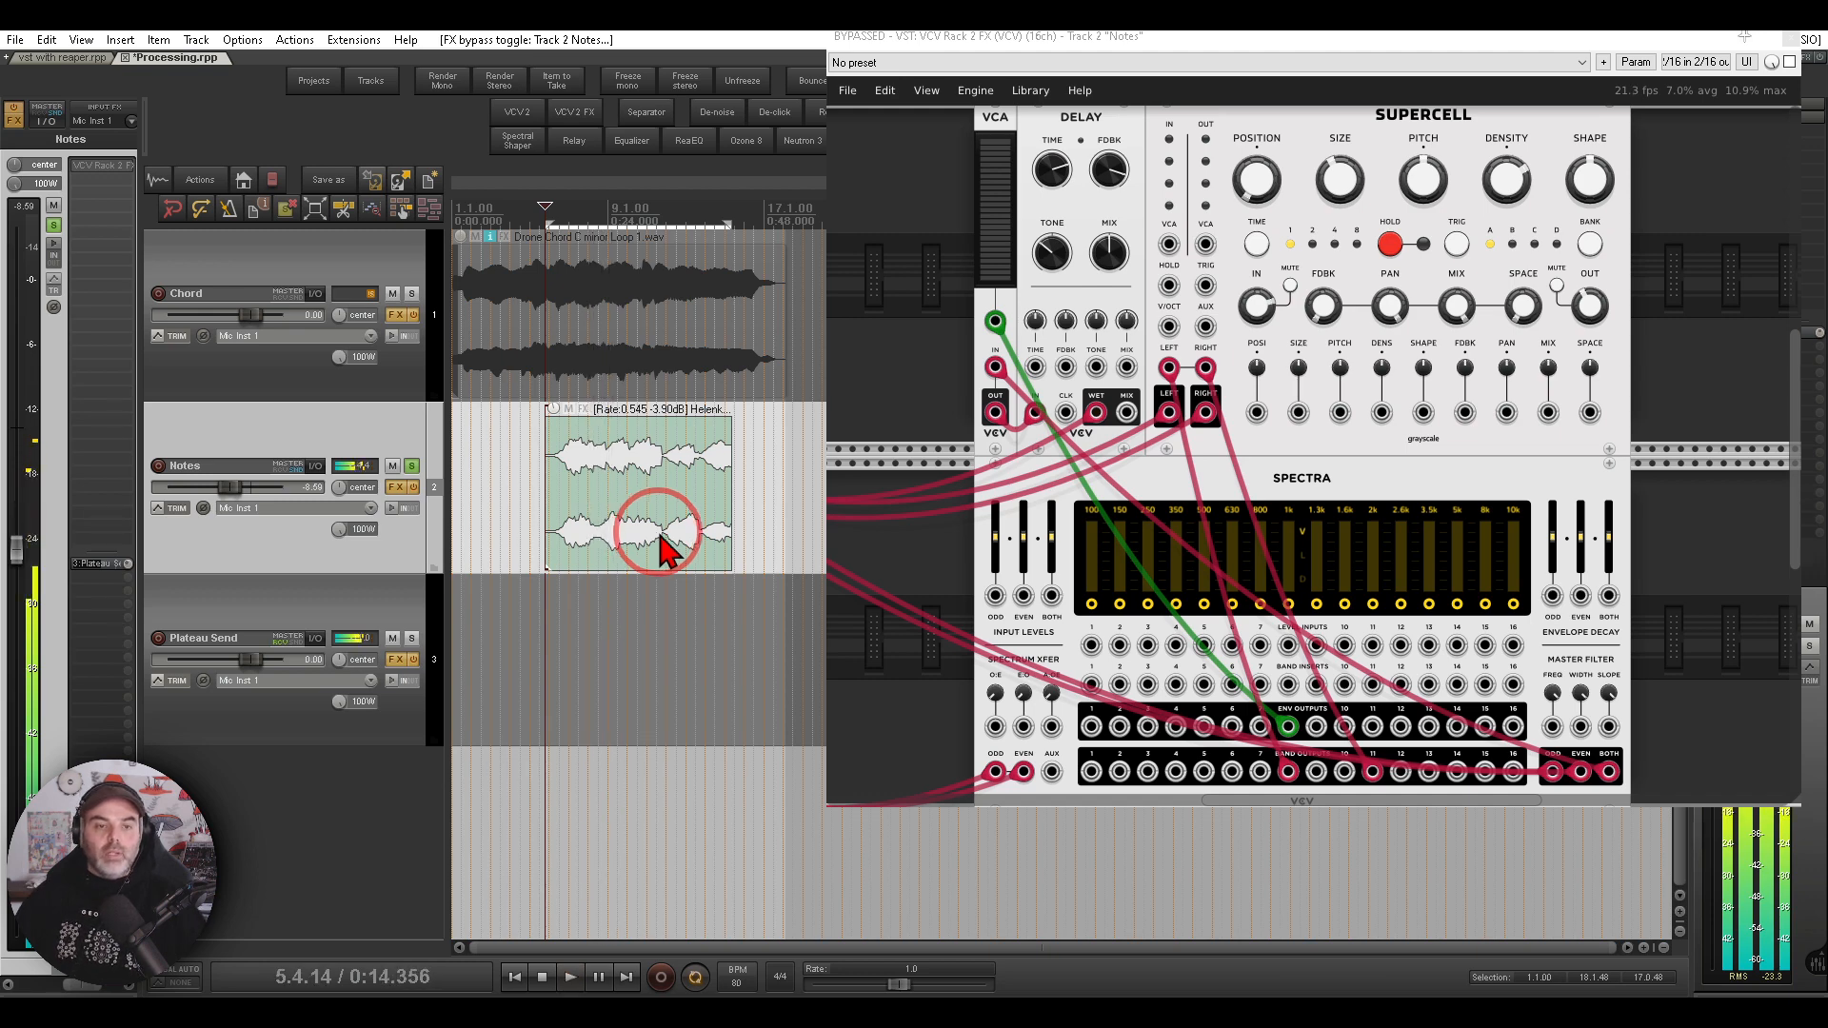
left_click(104, 168)
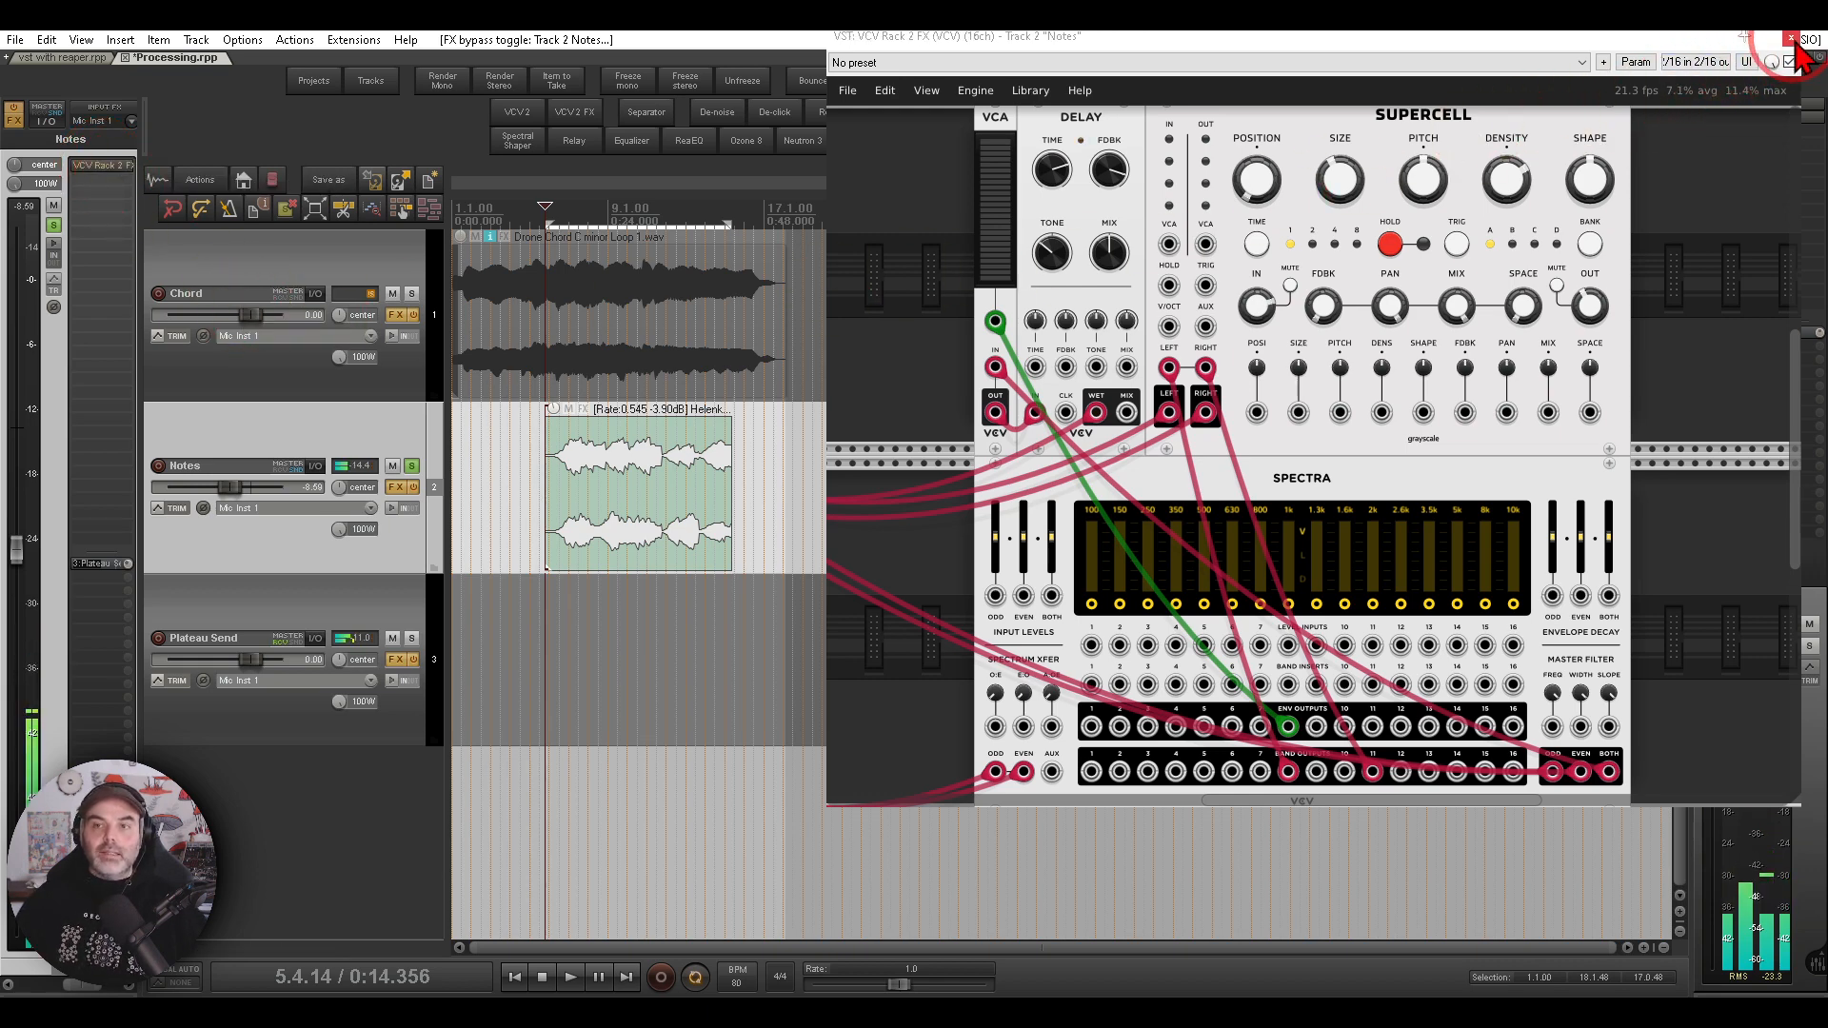
- Close the Notes rack window and view the Plateau Send track's VCV Rack Plateau reverb patch
left_click(1791, 40)
left_click(238, 614)
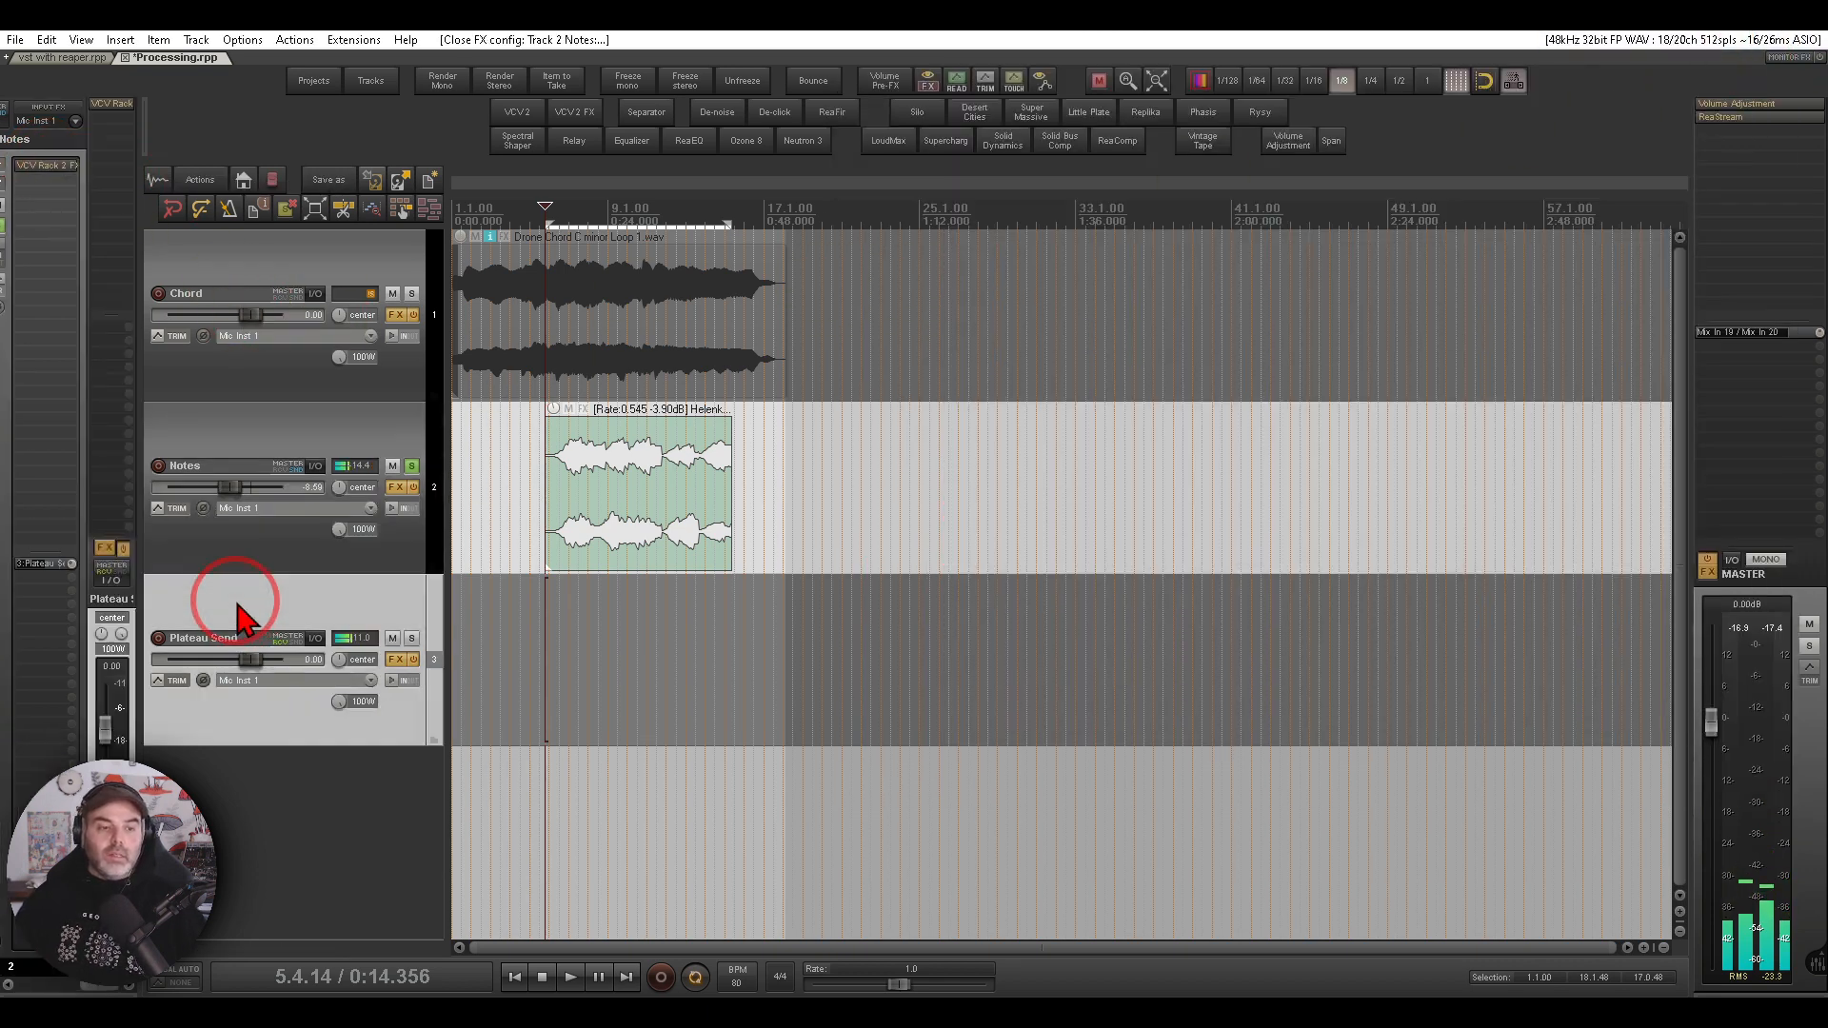
left_click(114, 104)
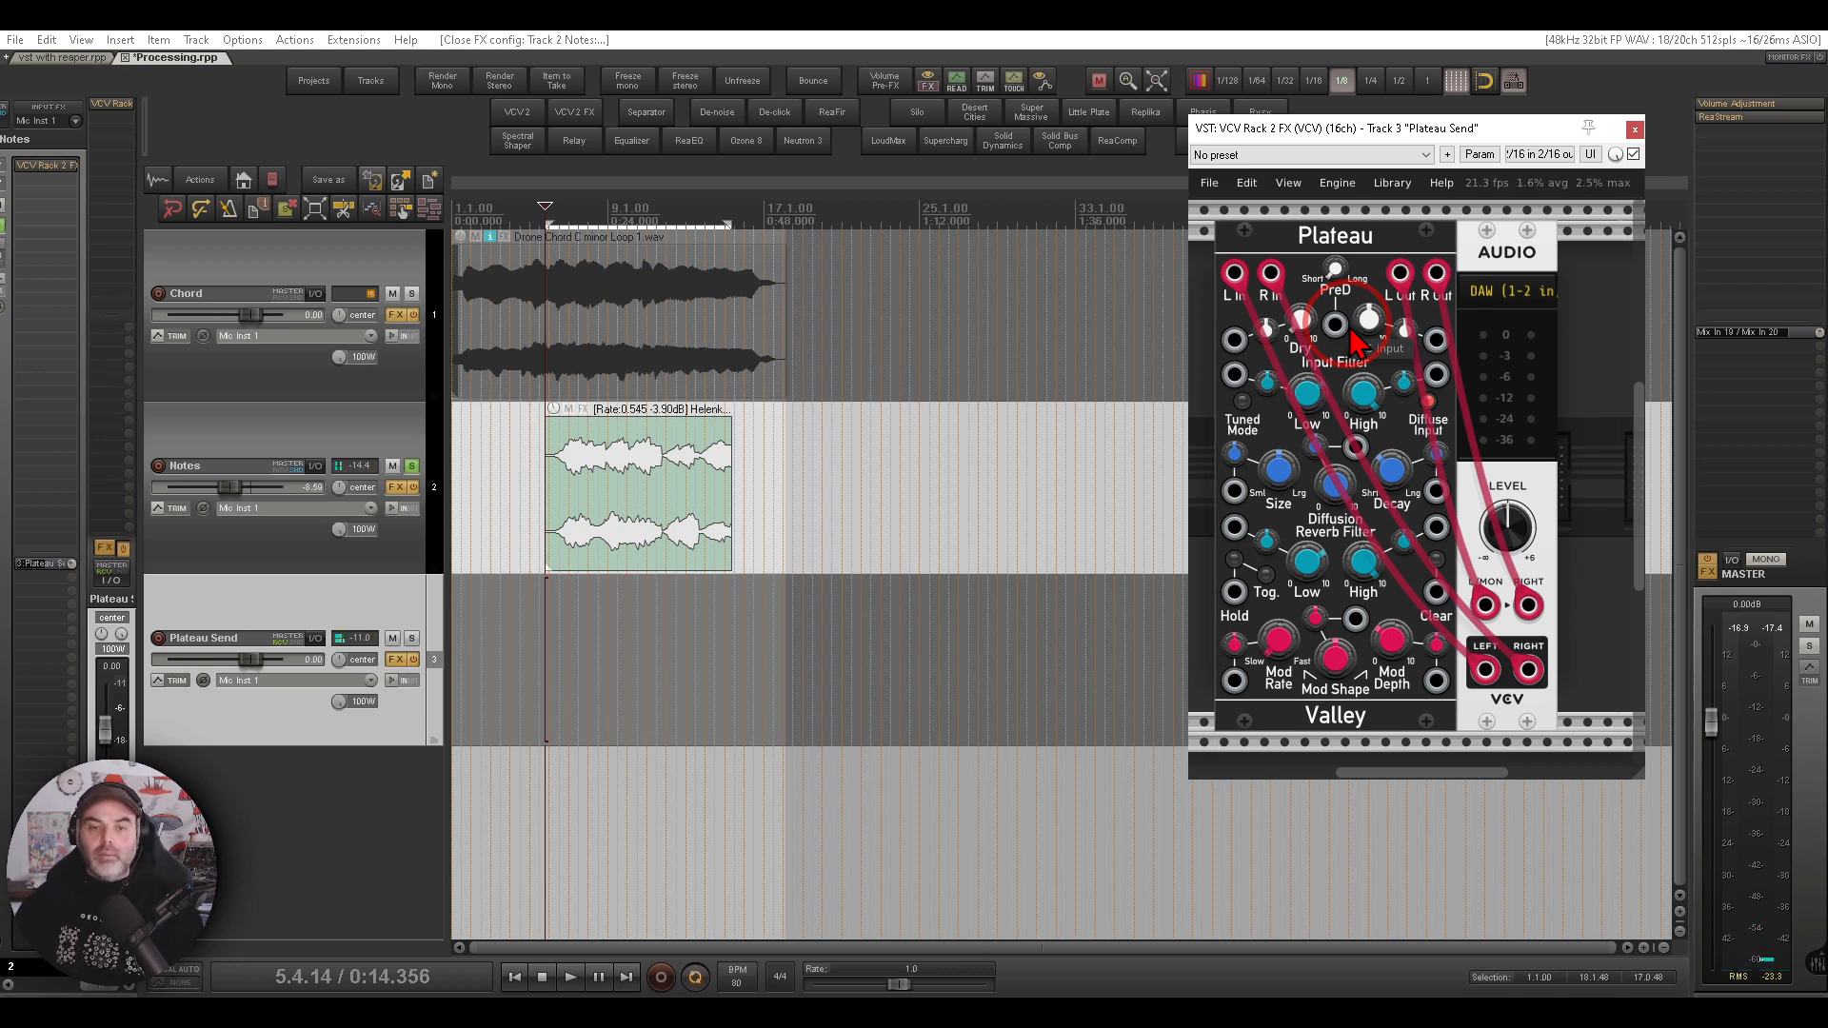
left_click(1635, 128)
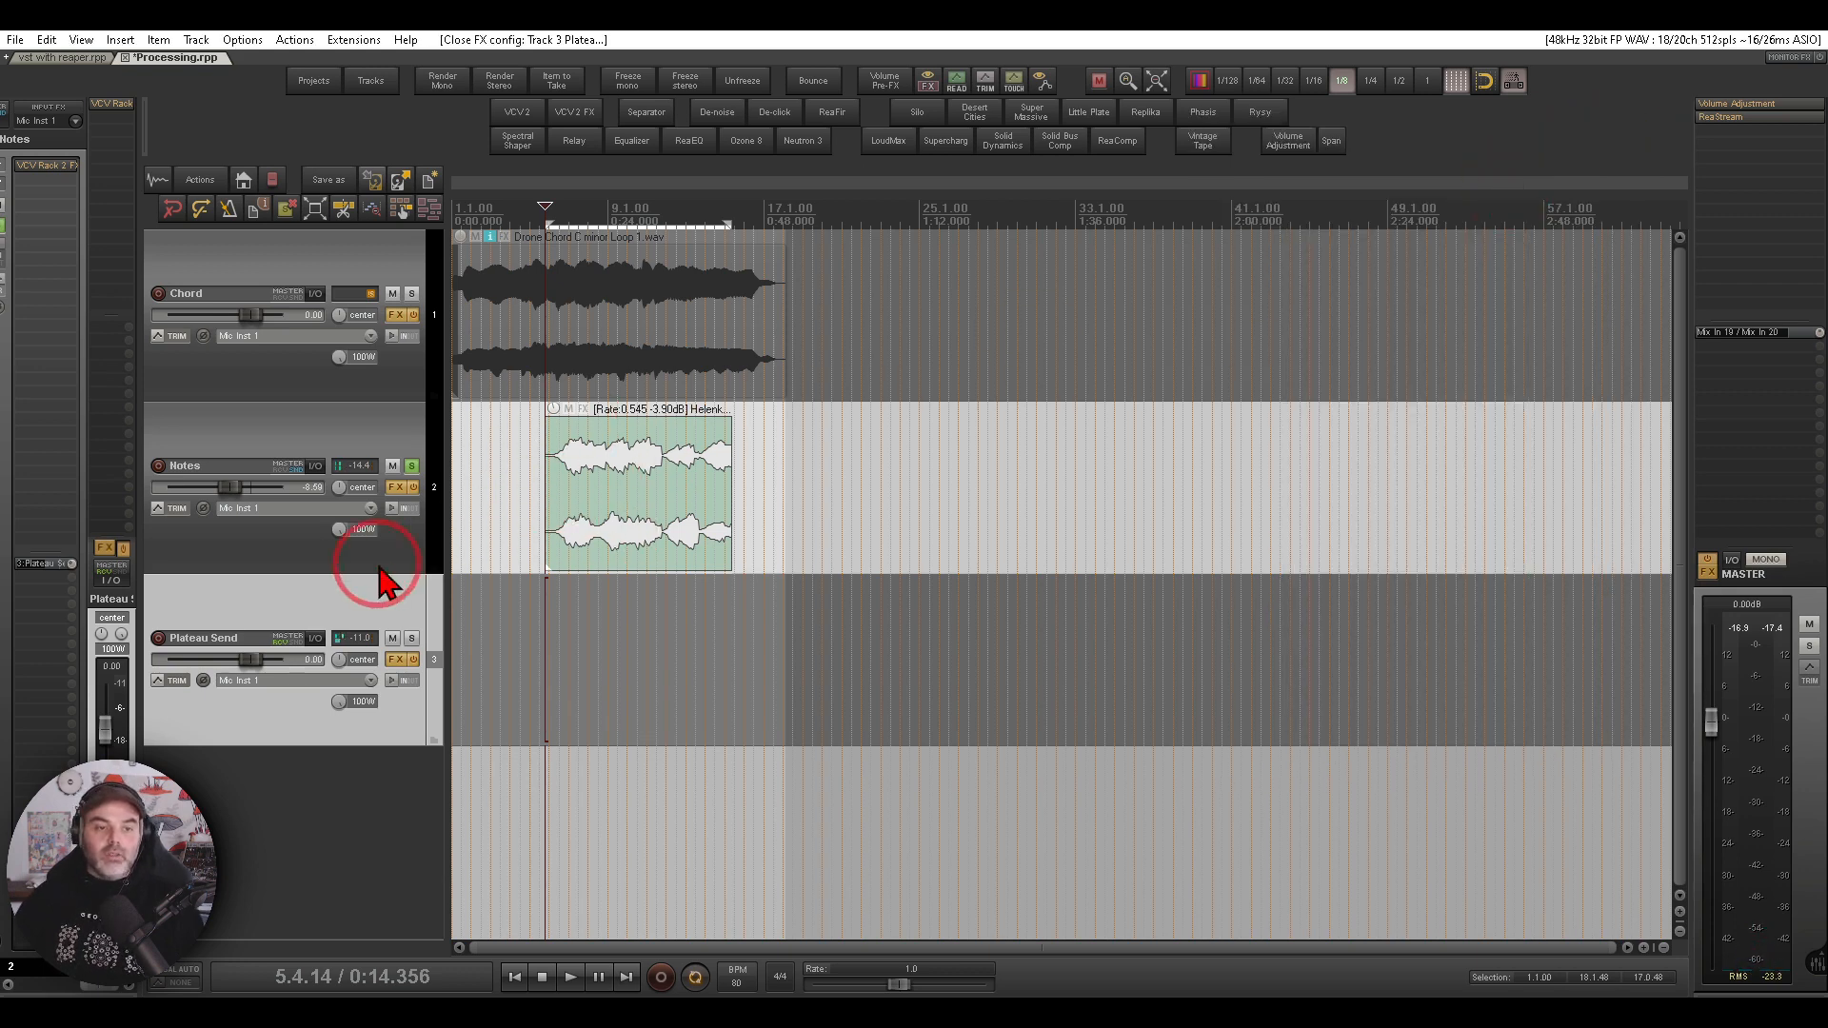
- Inspect the Notes track's routing and its send to the Plateau Send track
left_click(317, 465)
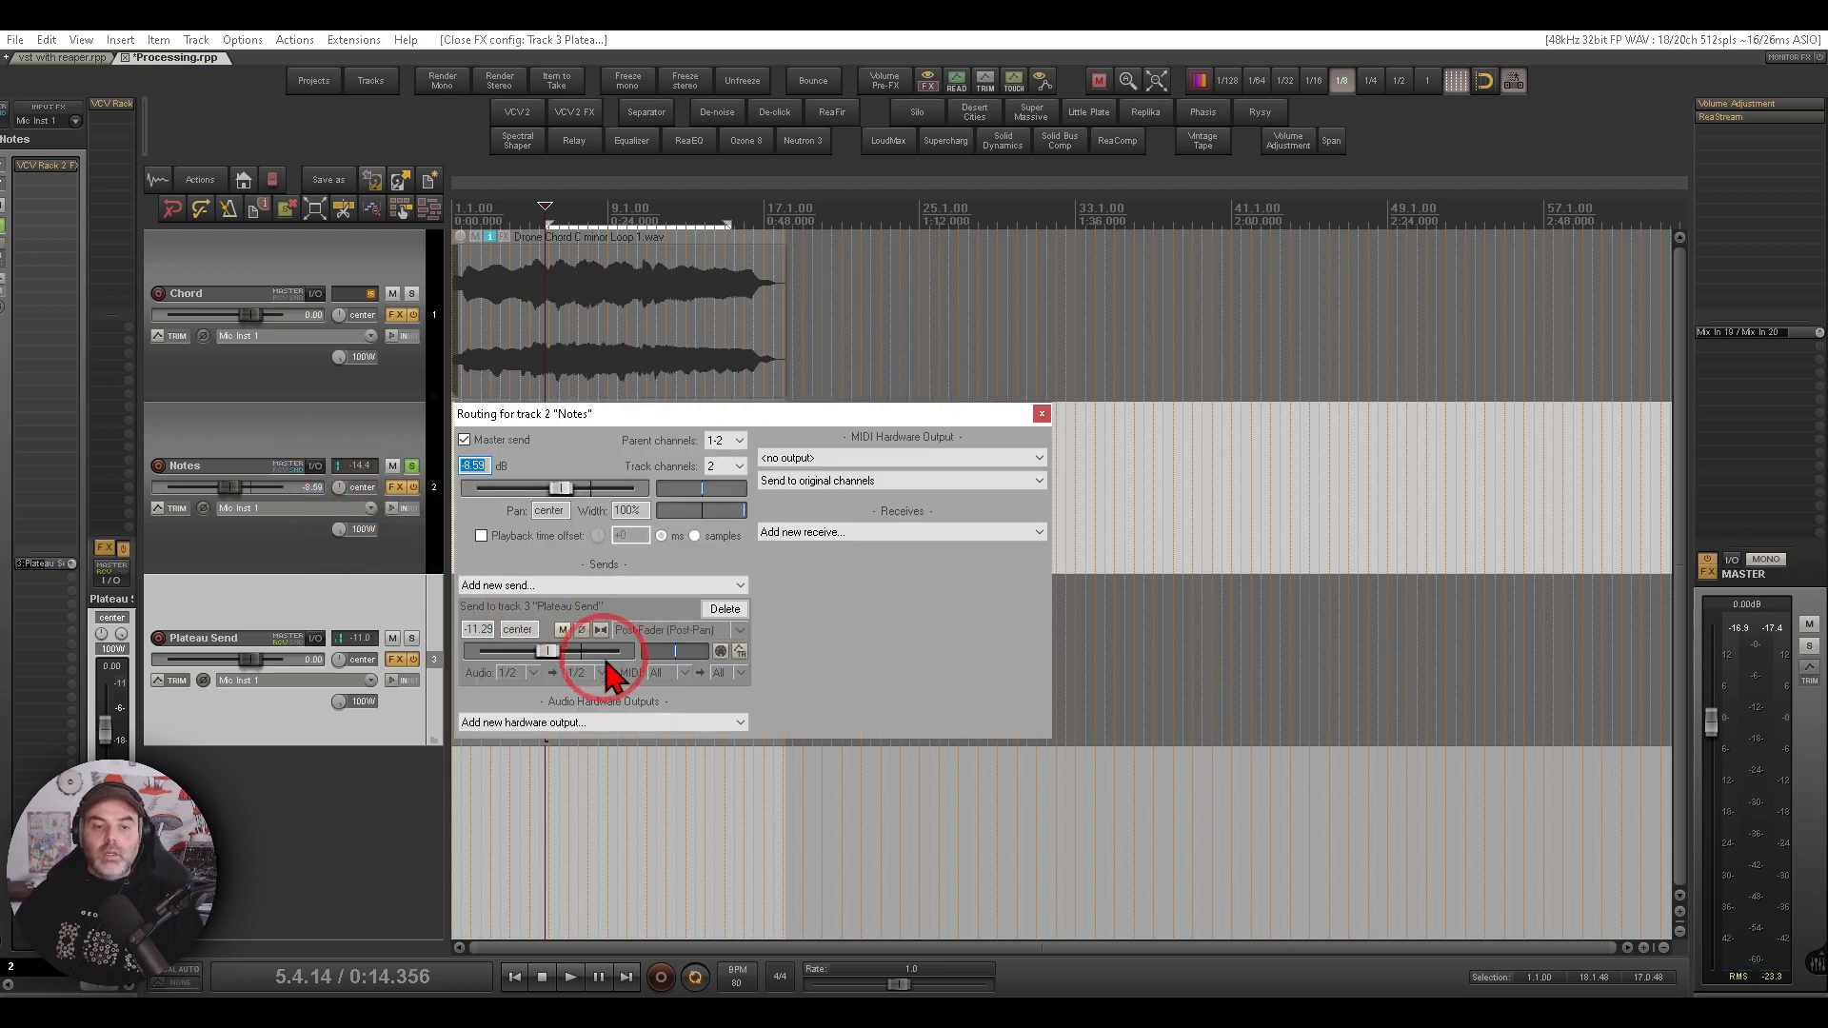
key("Escape")
left_click(317, 464)
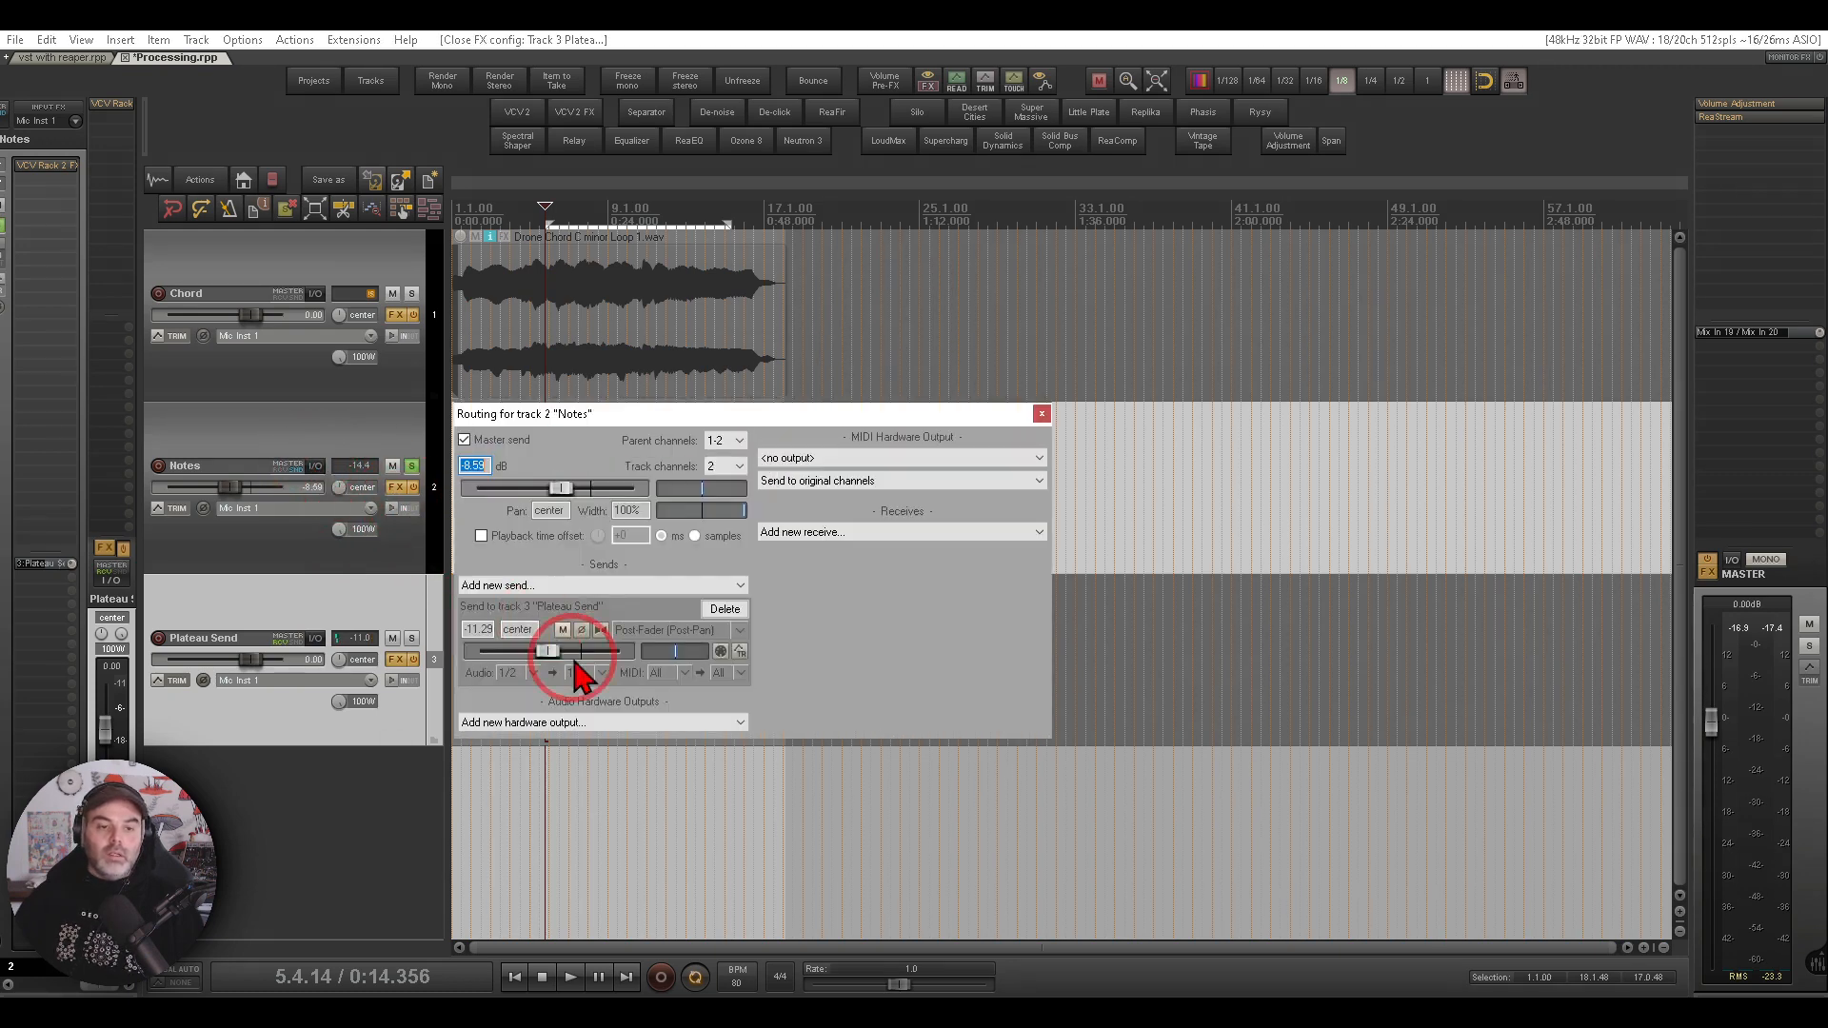
left_click(1042, 415)
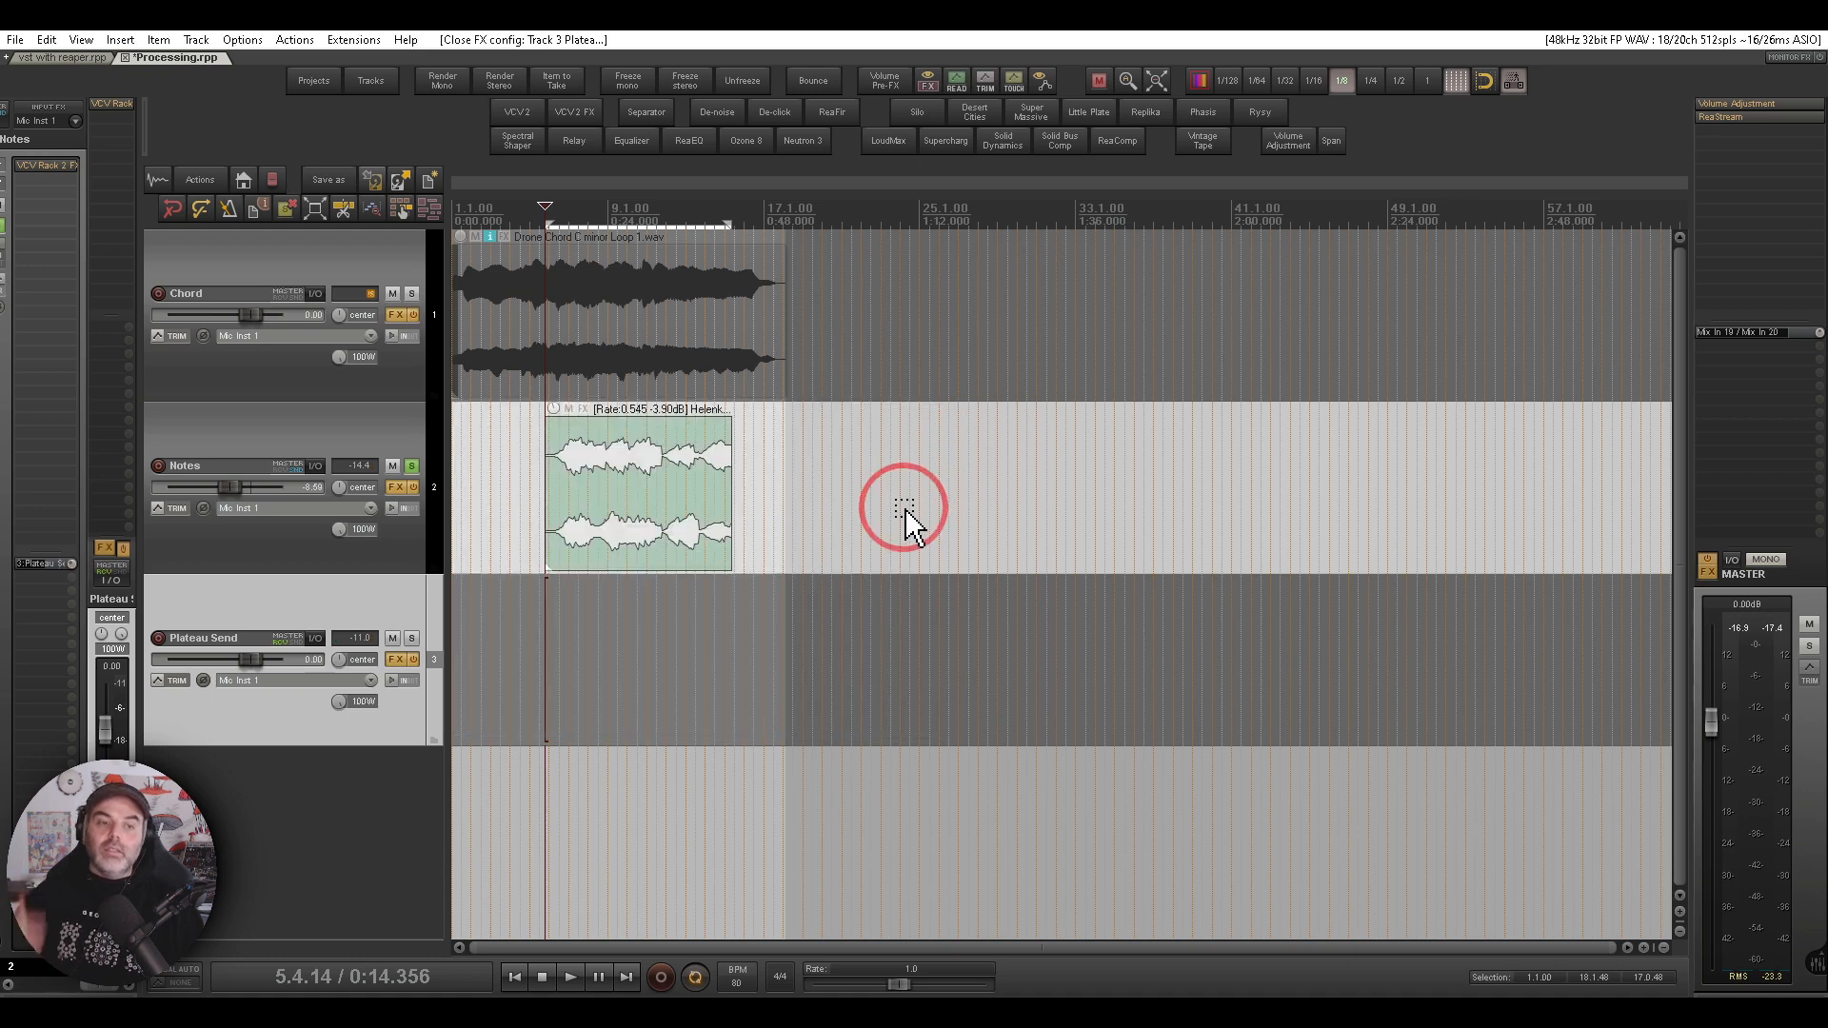
- Unsolo the Notes track and play the whole project with all tracks
left_click(412, 466)
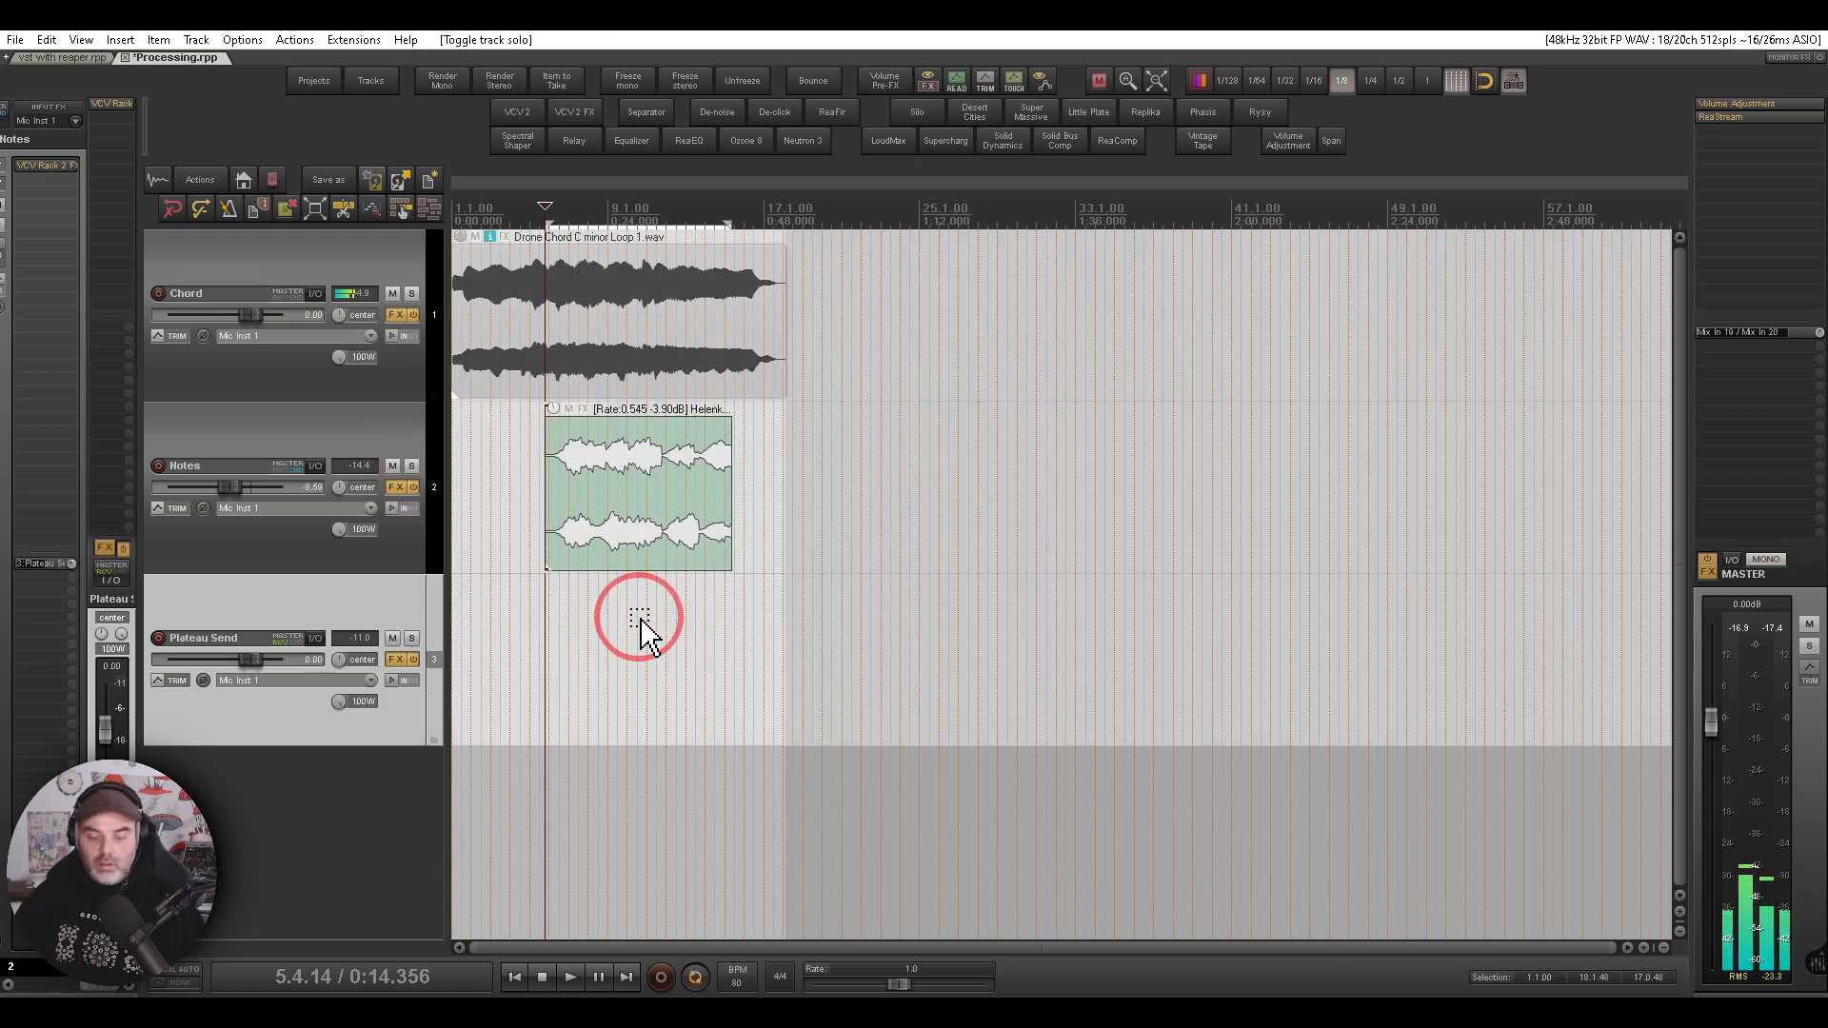
key("space")
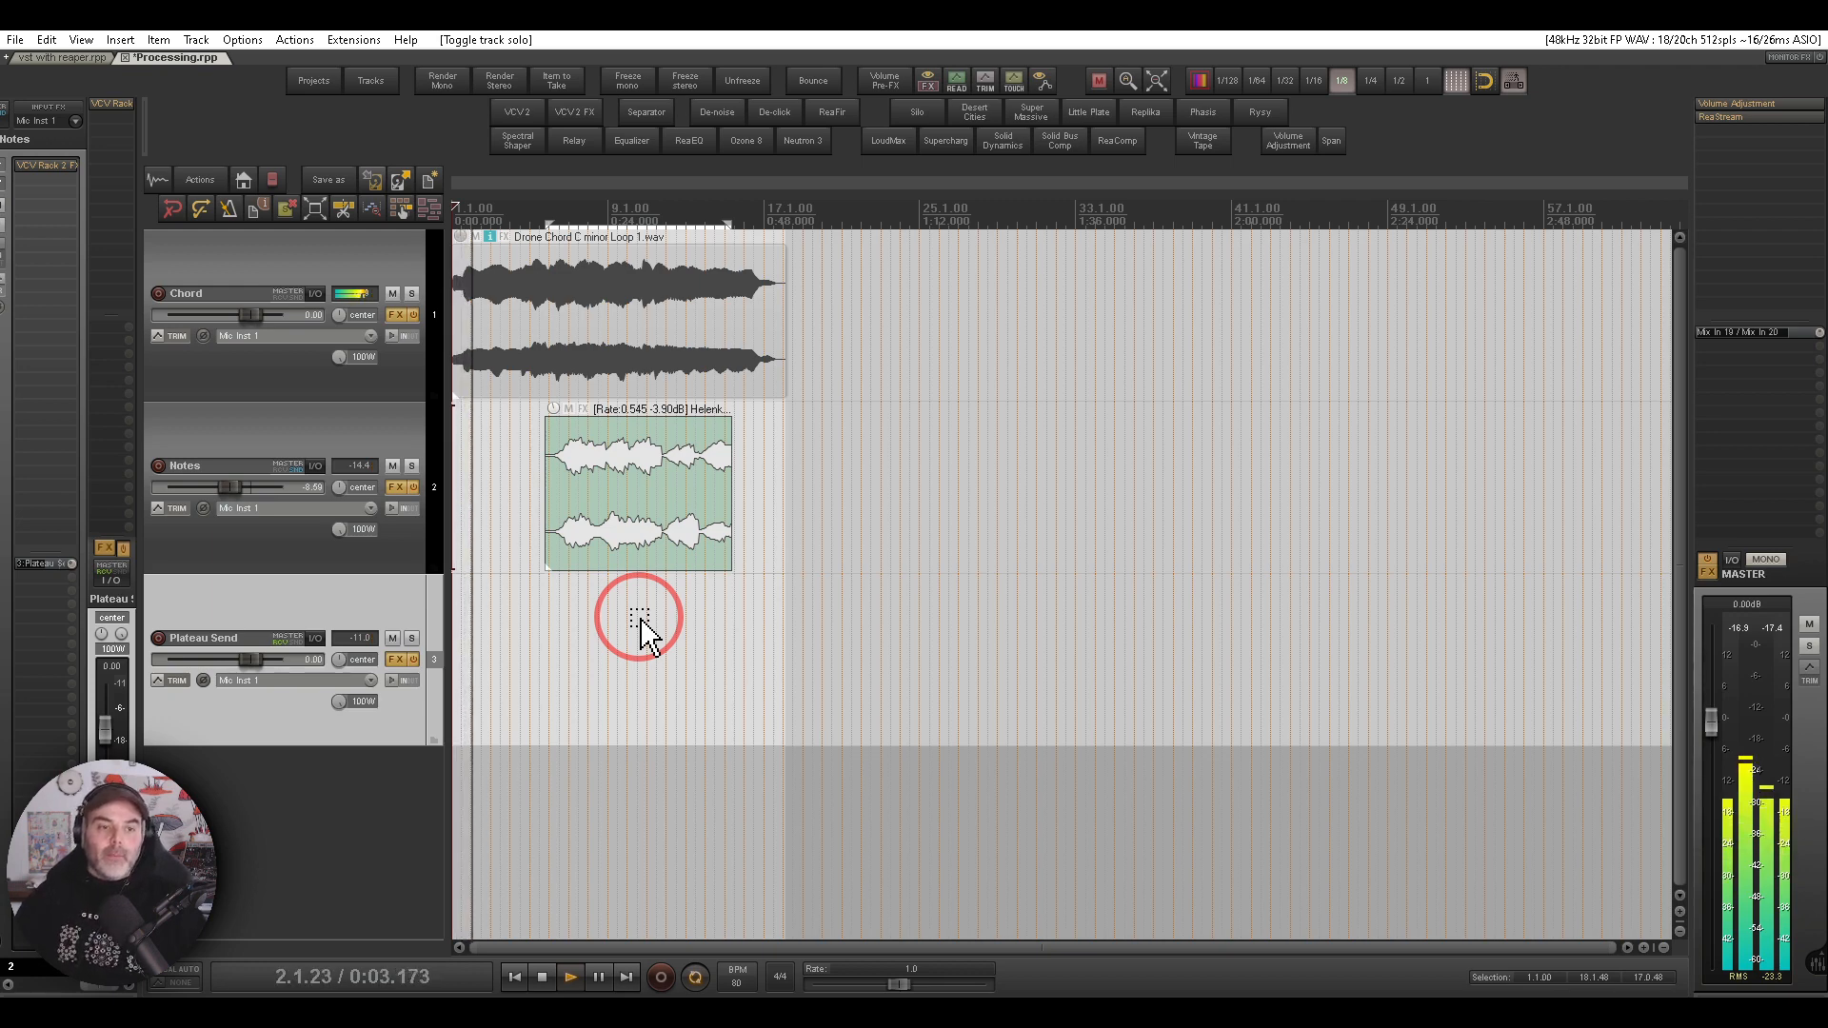
left_click(323, 436)
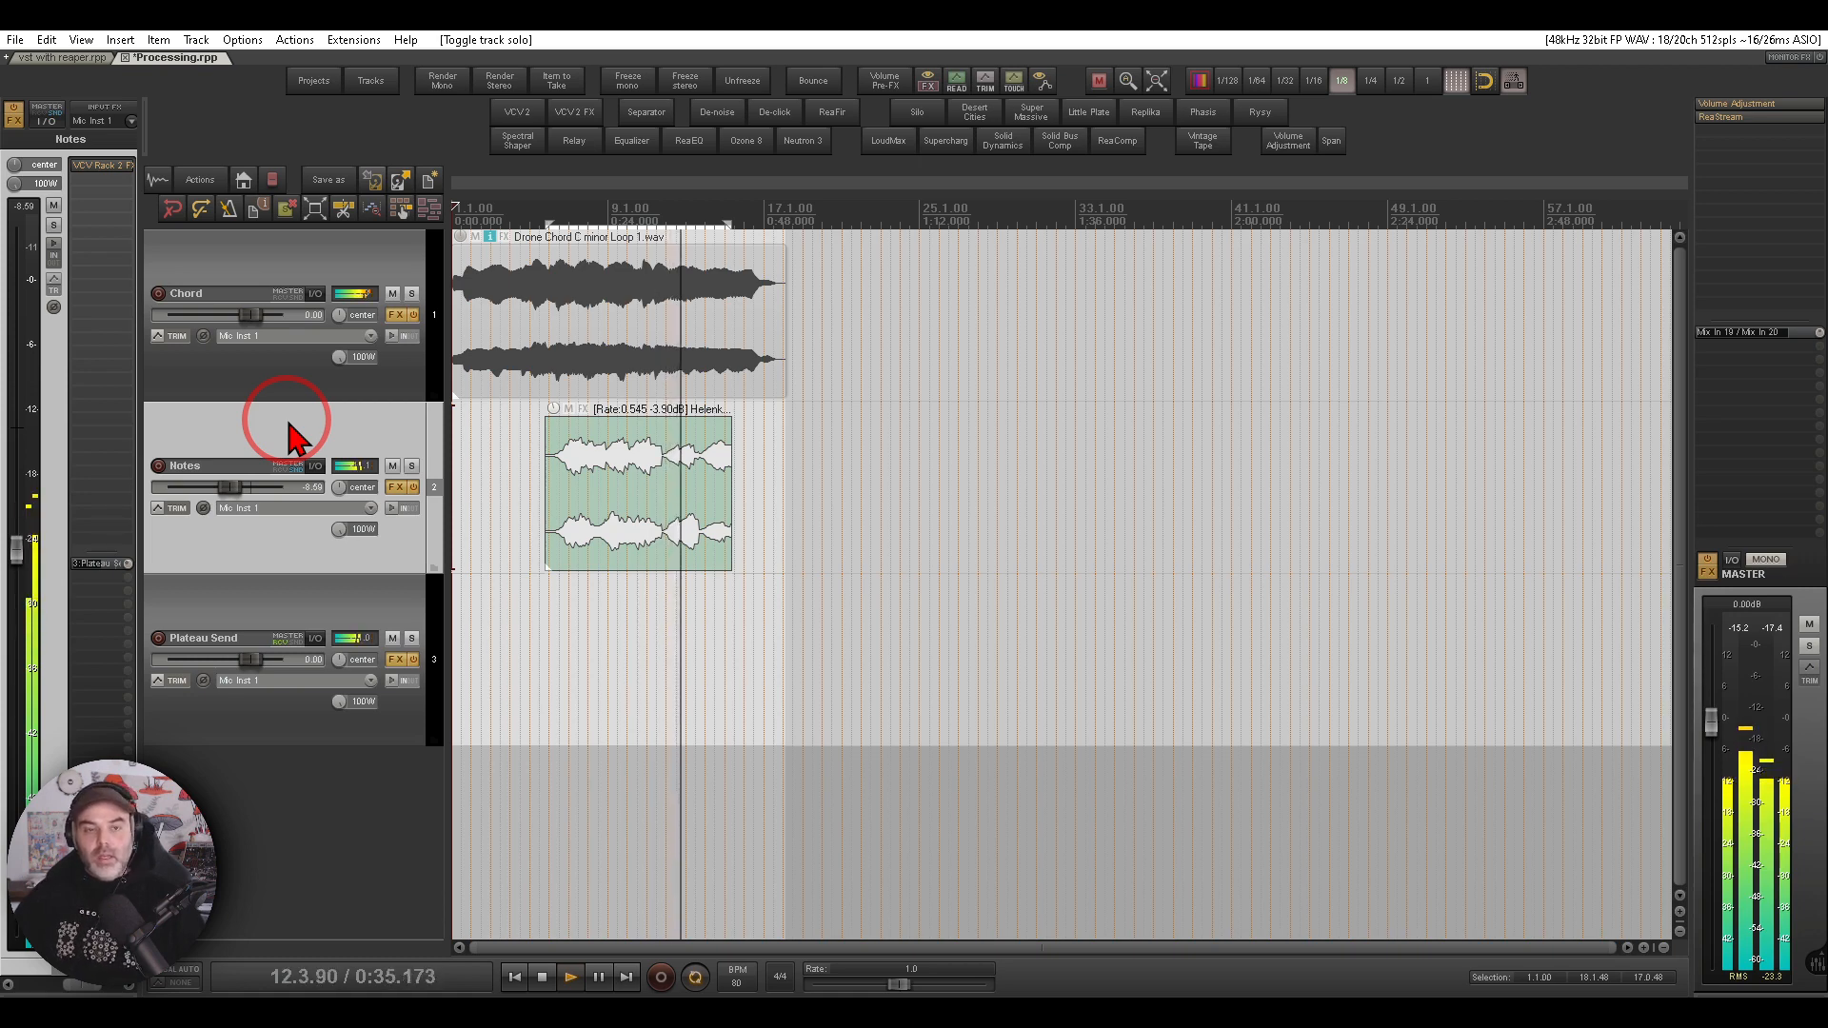
key("space")
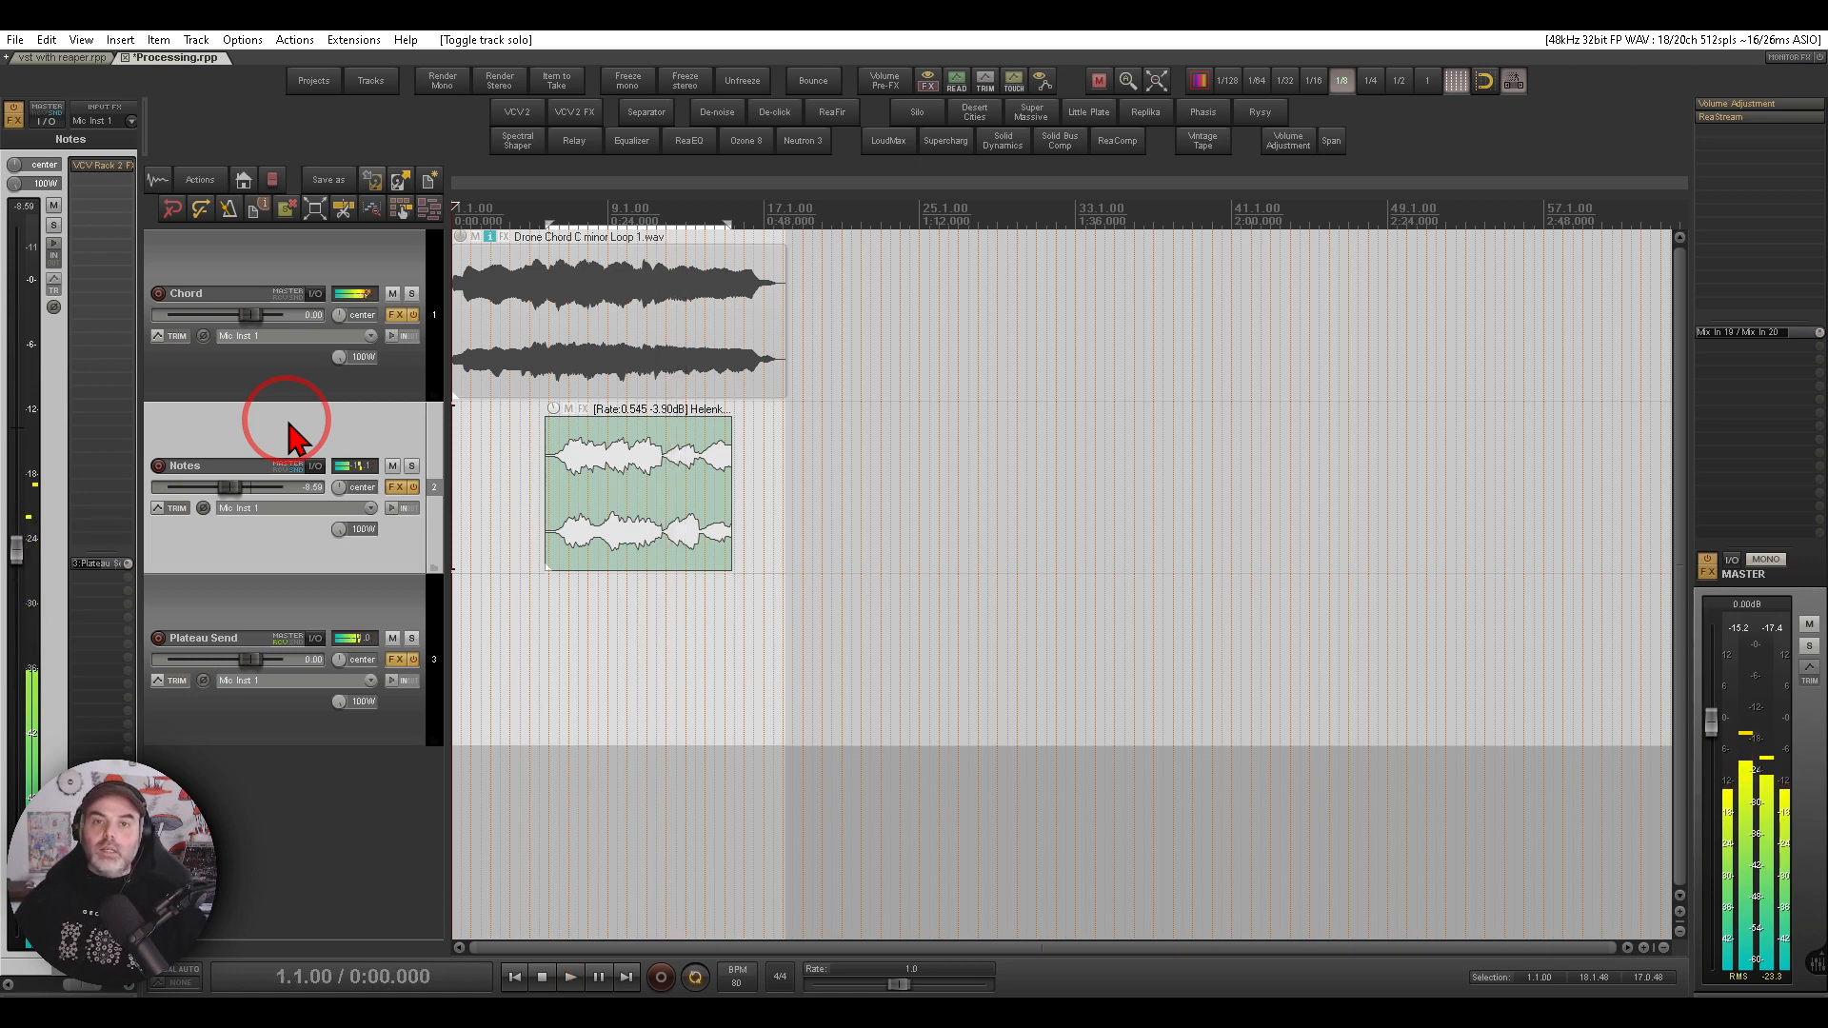